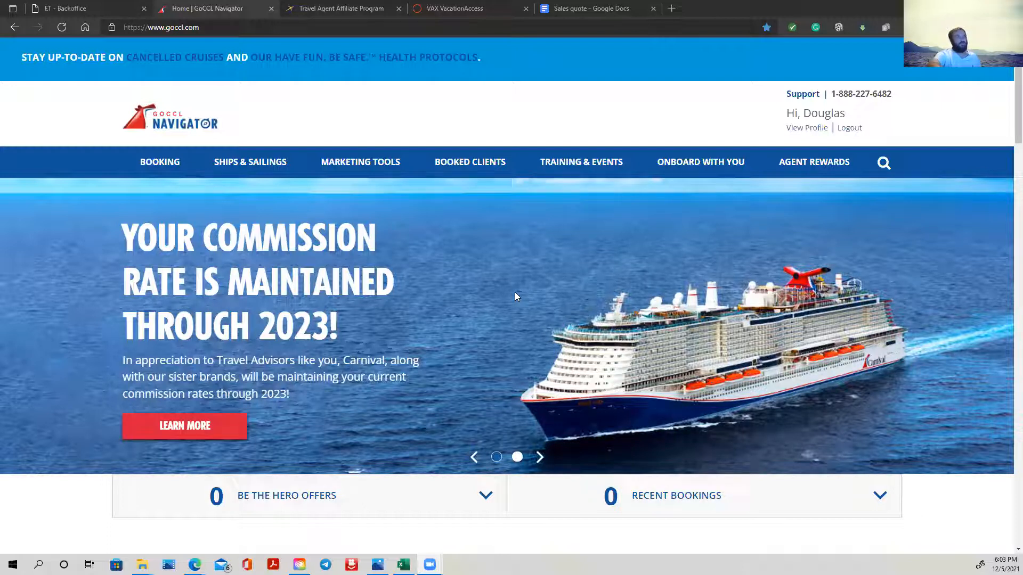
click(541, 458)
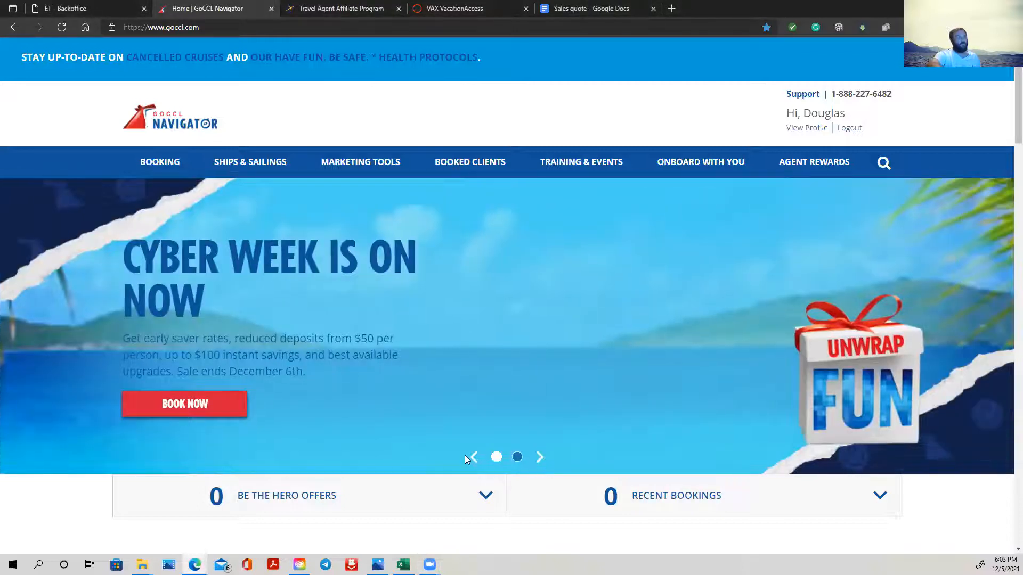
click(475, 458)
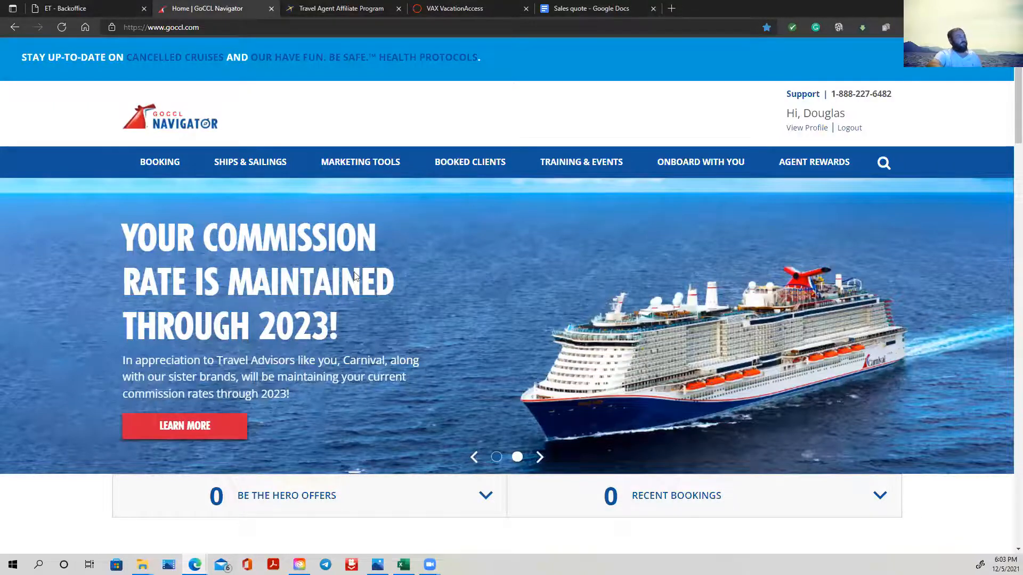
scroll(349, 283, down, 5)
scroll(350, 285, down, 1)
scroll(172, 258, up, 6)
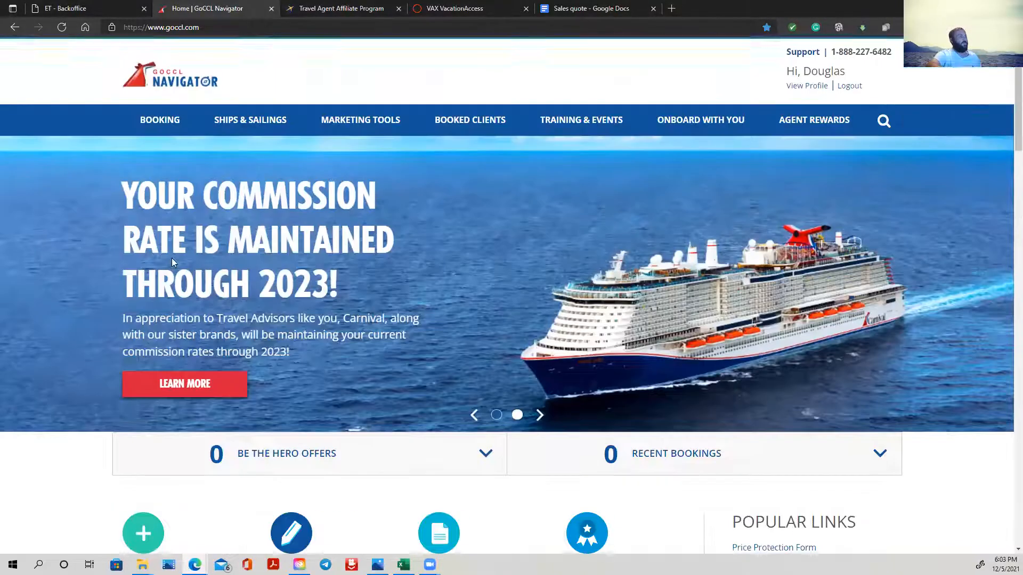
- Start an individual stateroom booking and search for sailings to The Bahamas
mouse_move(160, 162)
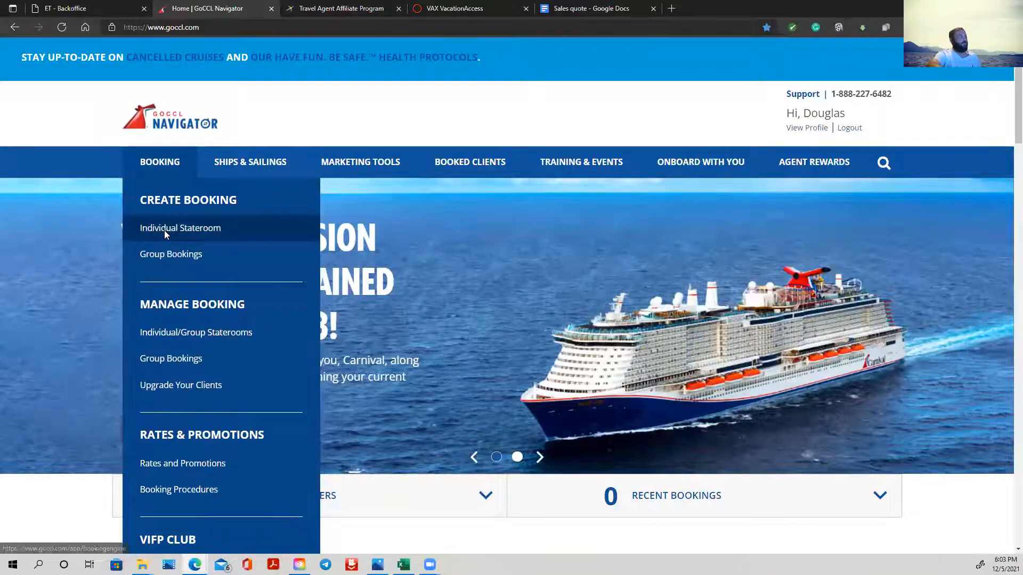
click(164, 229)
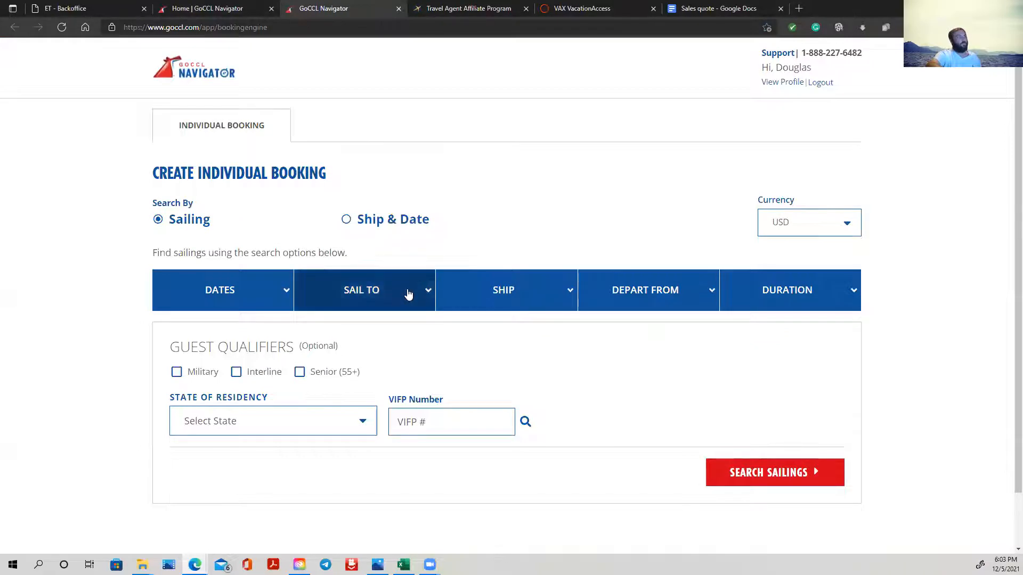
click(409, 293)
click(374, 342)
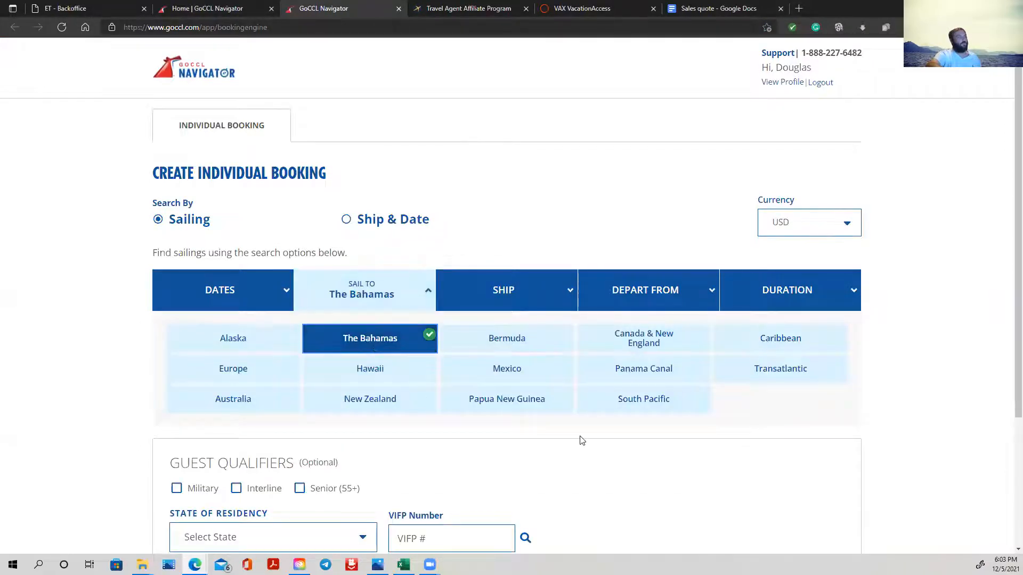
scroll(893, 459, down, 3)
click(795, 421)
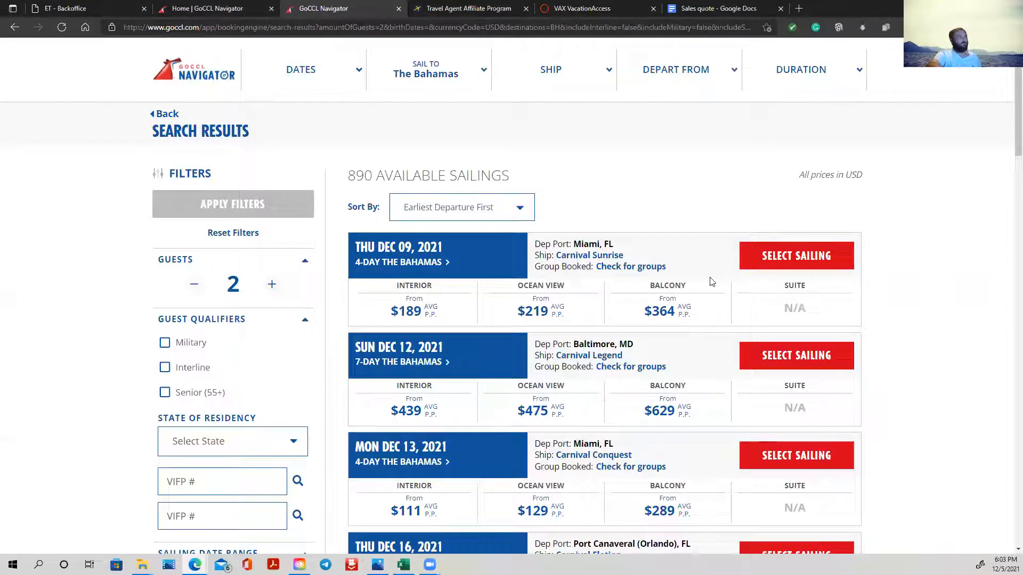
- Look through the available Bahamas sailings and select the 4-day Carnival Sunrise sailing from Miami on Thu Dec 09, 2021
scroll(671, 277, down, 15)
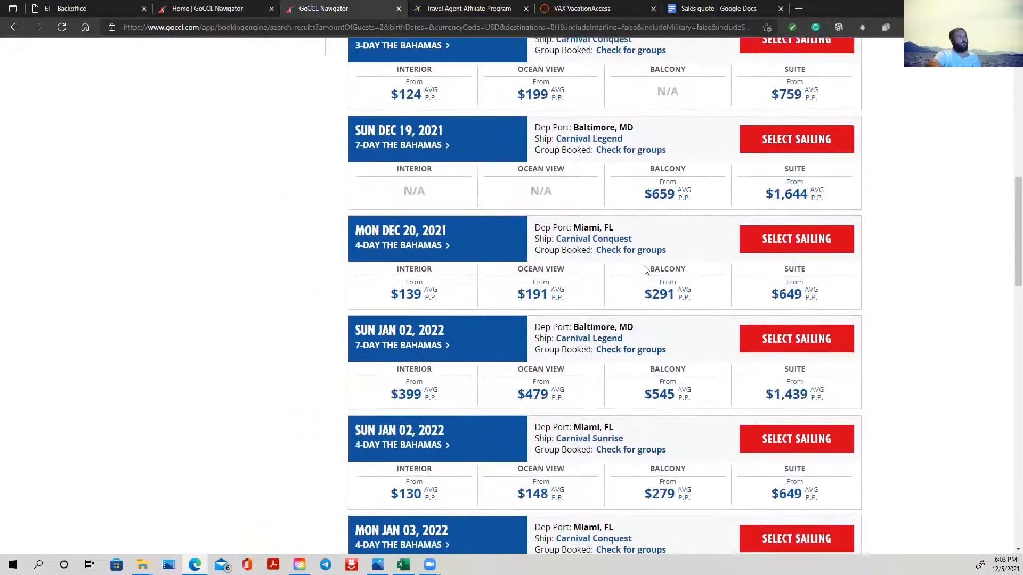
scroll(643, 270, down, 7)
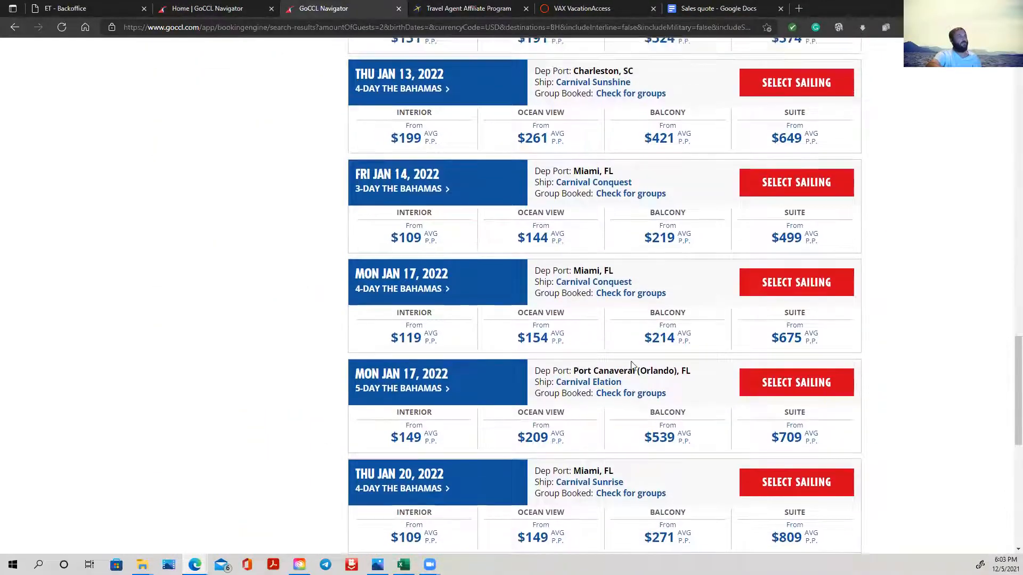
scroll(643, 274, up, 12)
scroll(647, 375, up, 10)
click(801, 260)
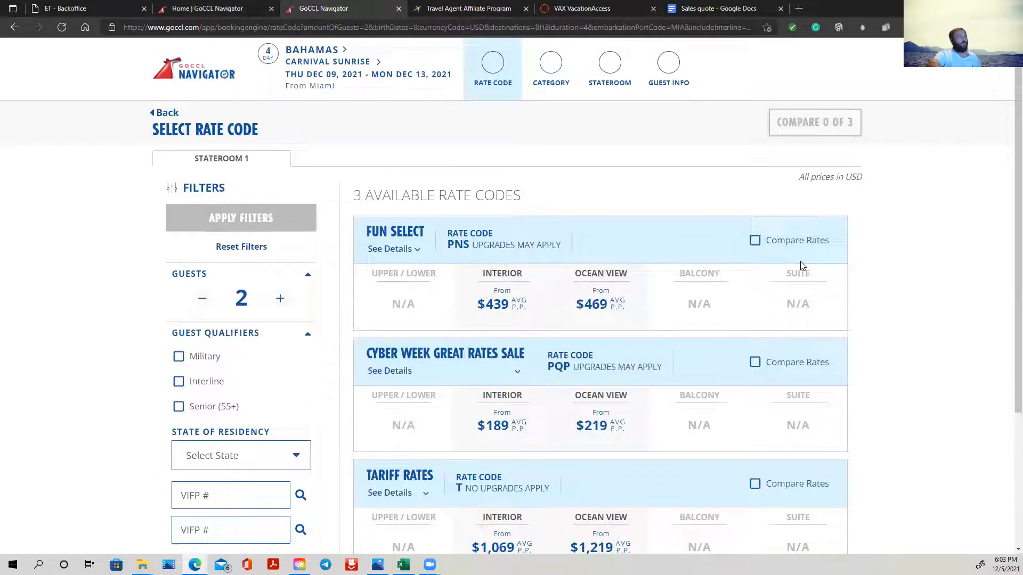
- Choose the Ocean View stateroom under the Fun Select (PNS) rate code and continue to category selection
click(609, 281)
scroll(808, 372, down, 1)
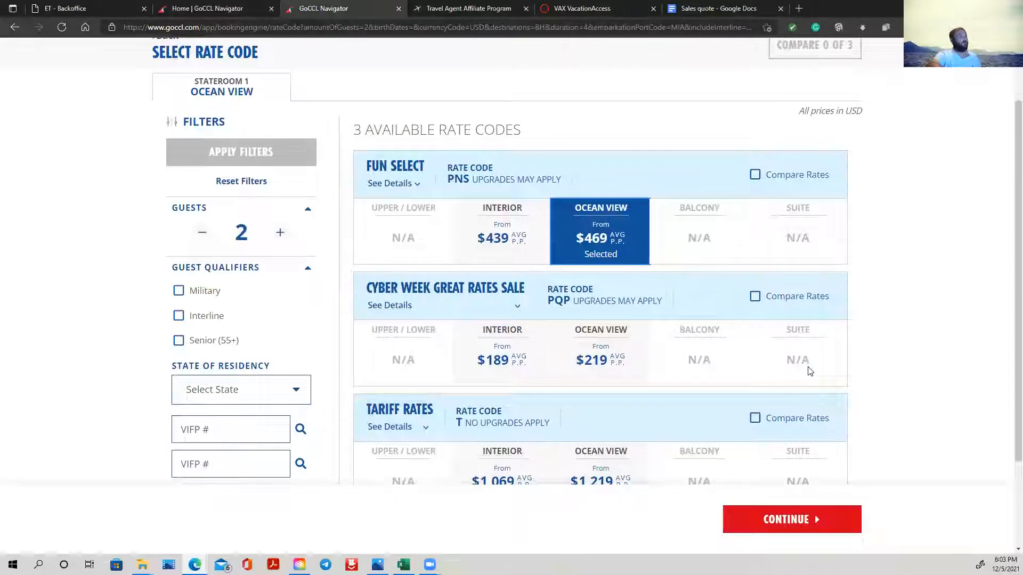
scroll(808, 371, down, 2)
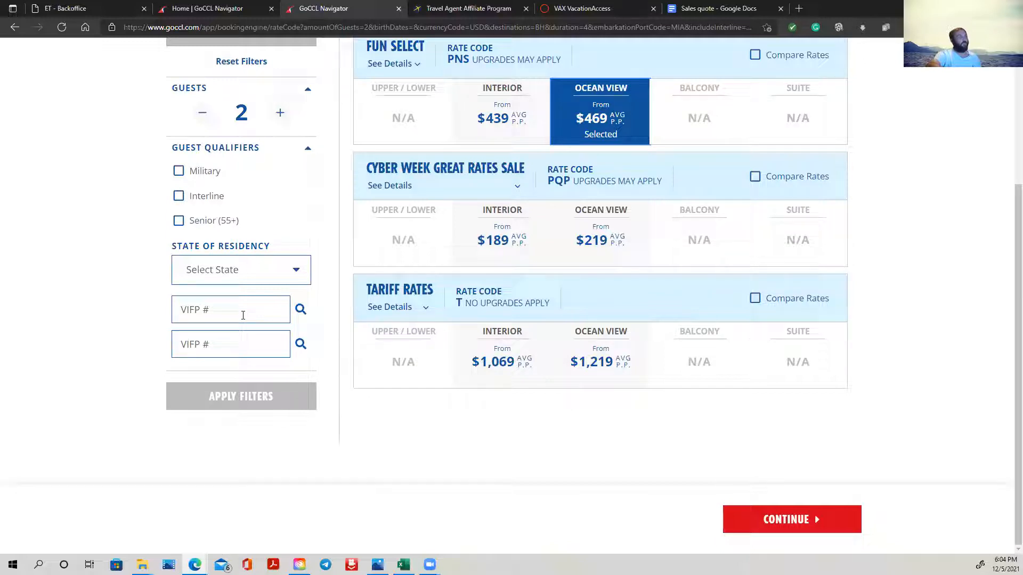
click(244, 304)
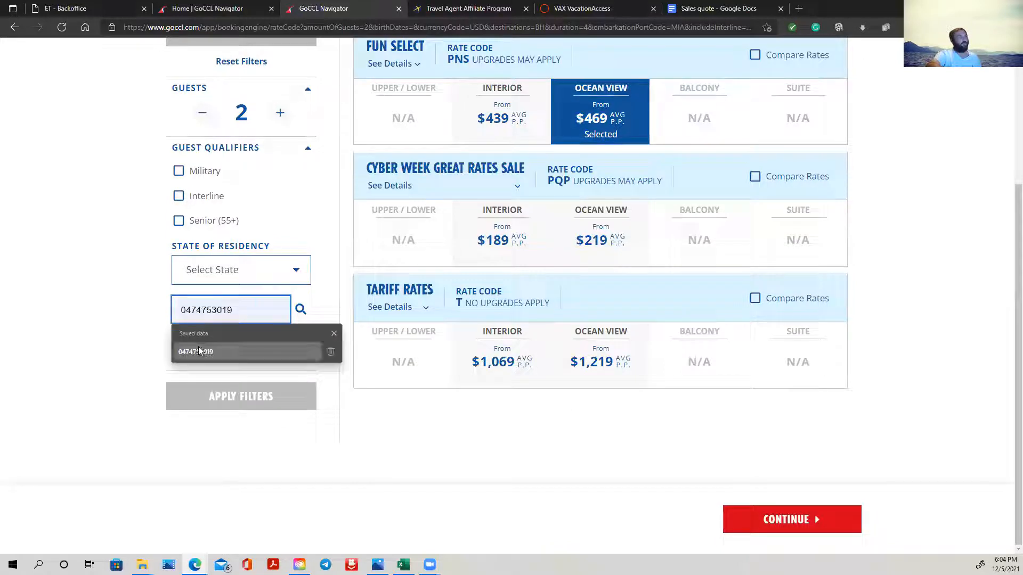
click(353, 293)
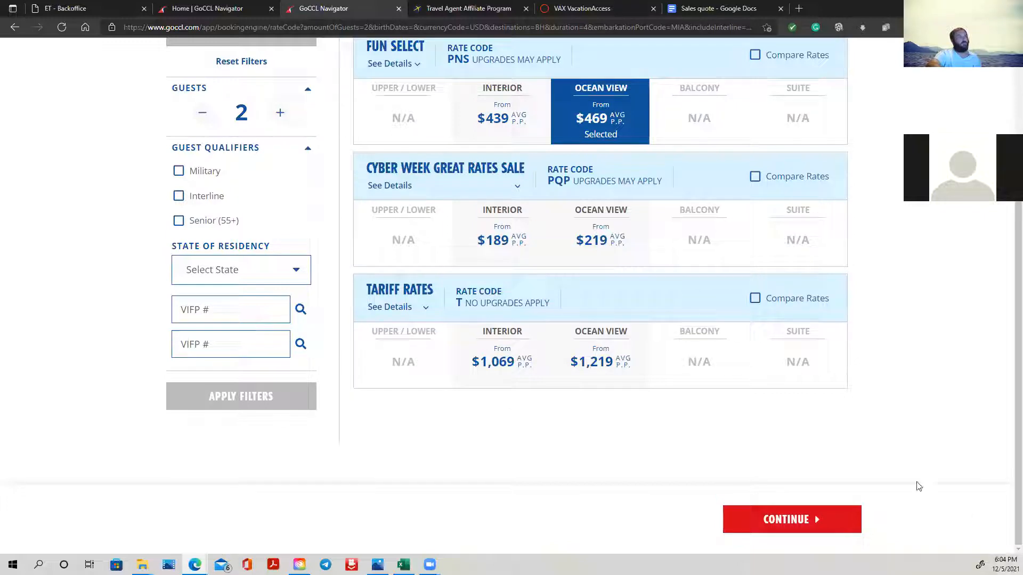
click(777, 518)
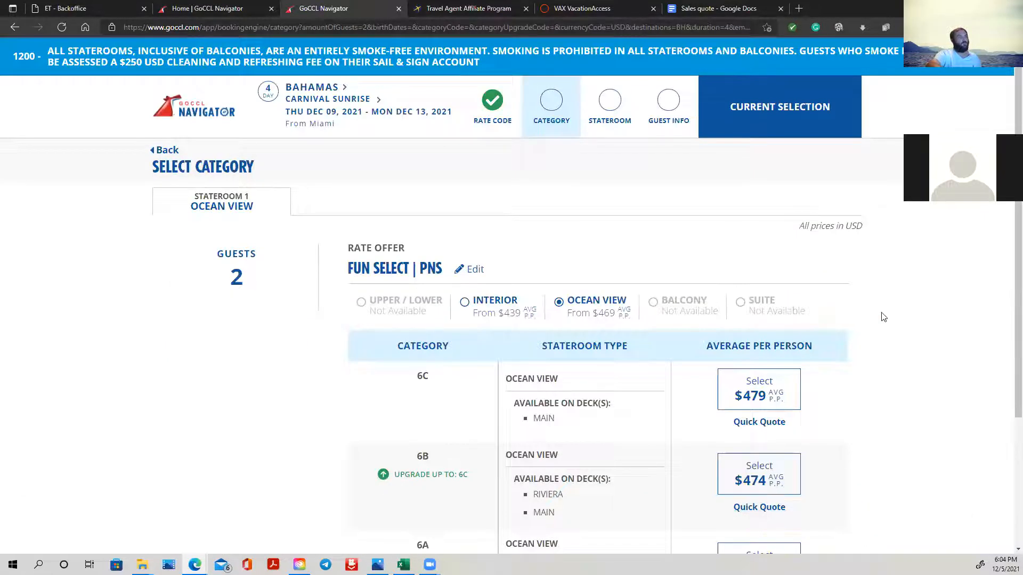
- Open the quick quote for Ocean View category 6C and switch it to the guest view
scroll(883, 317, down, 3)
scroll(884, 317, up, 3)
click(763, 422)
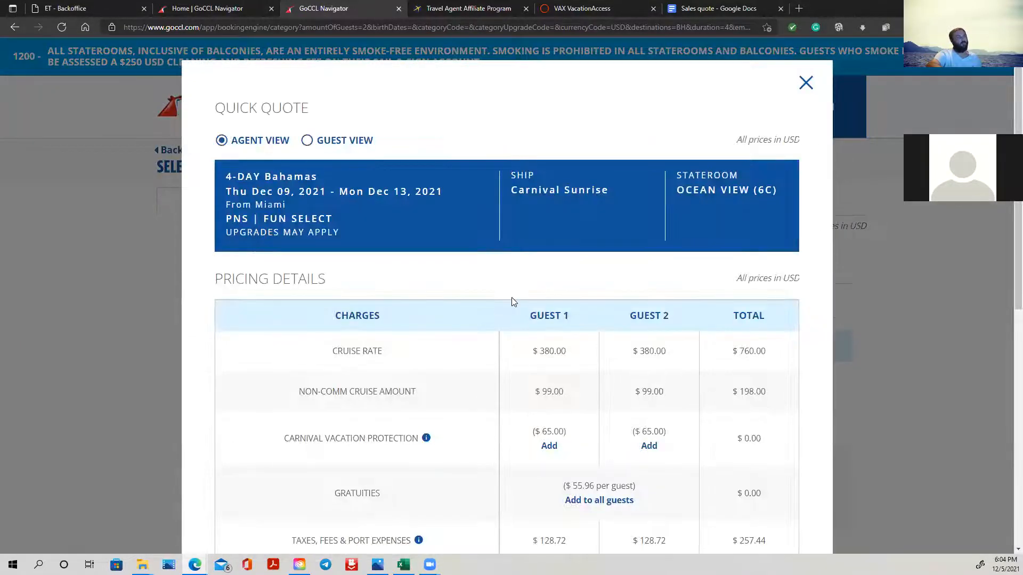
click(337, 145)
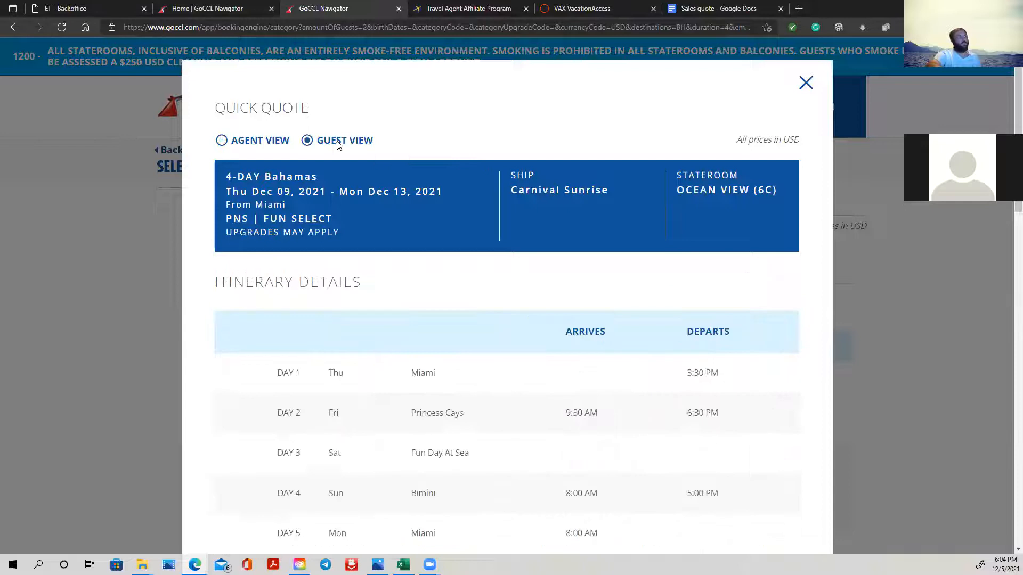
- Add gratuities for all guests and Carnival Vacation Protection for both guests to the quick quote
scroll(643, 310, down, 3)
scroll(643, 311, up, 3)
scroll(642, 315, down, 5)
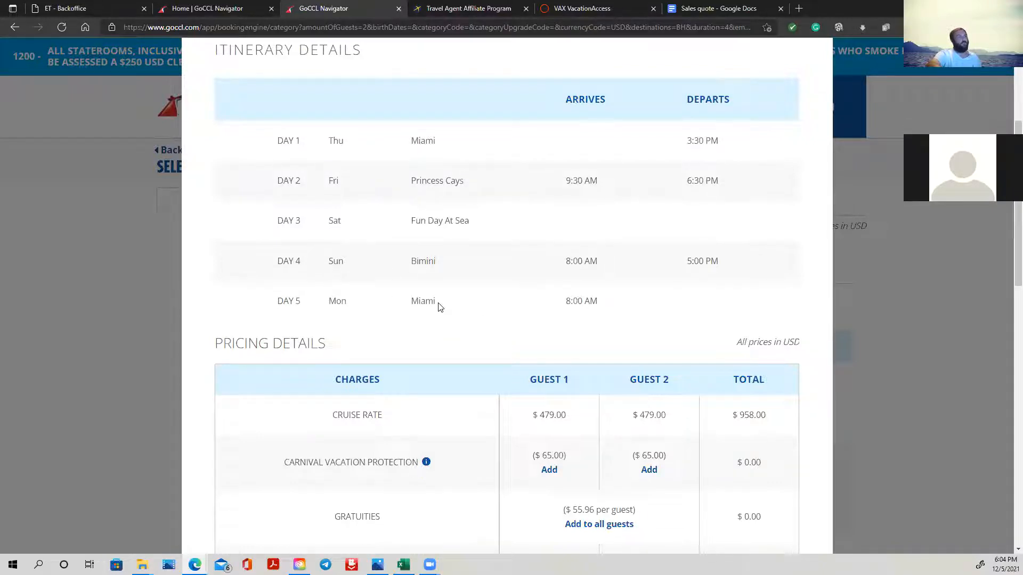
scroll(421, 297, down, 1)
scroll(609, 328, down, 2)
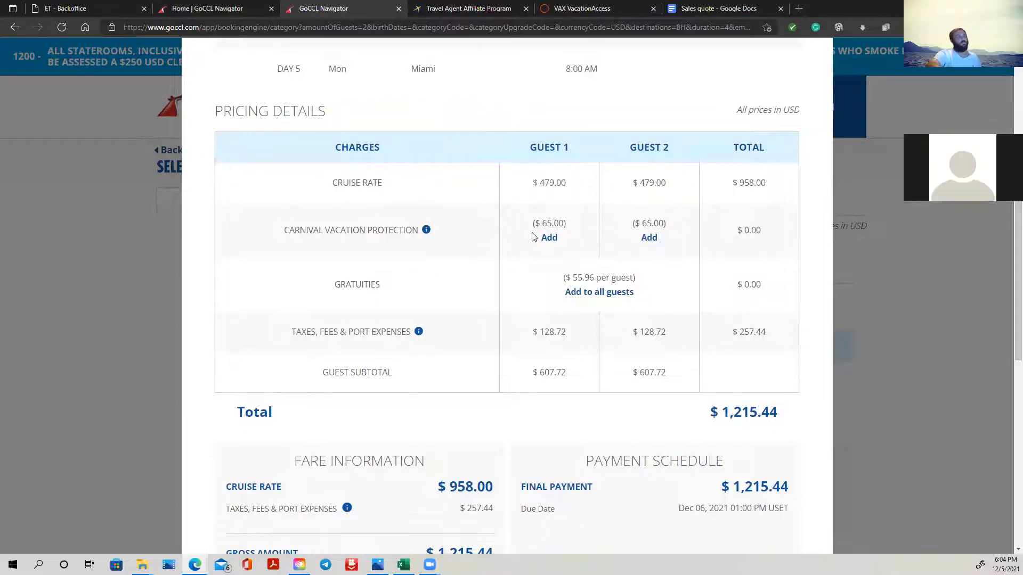
scroll(708, 320, down, 1)
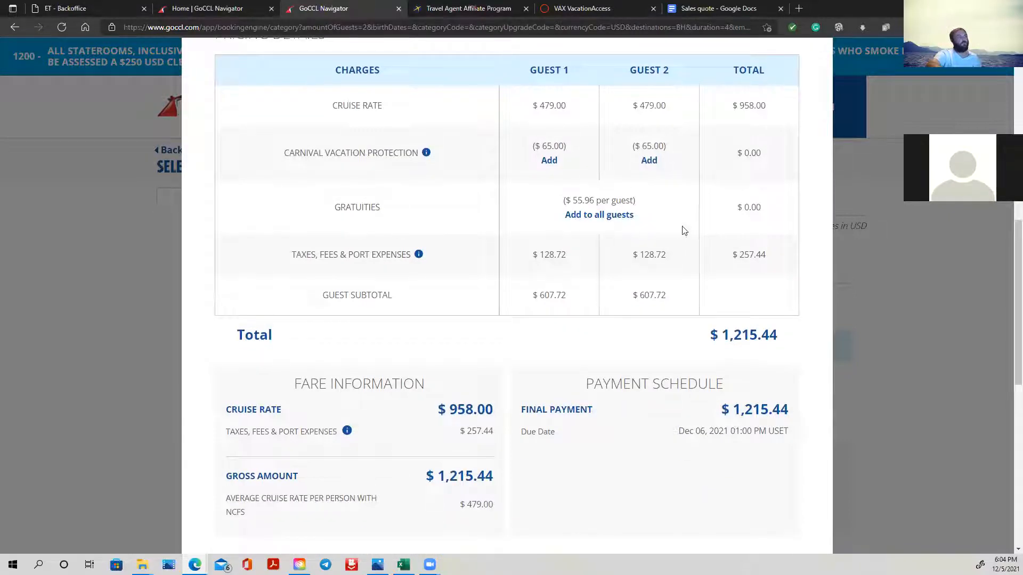
click(621, 215)
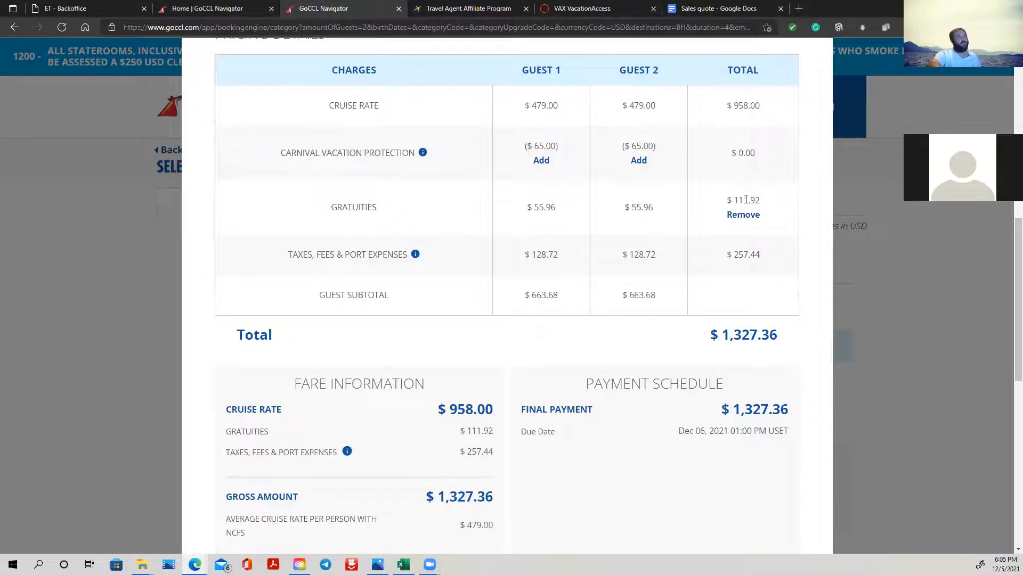
click(542, 161)
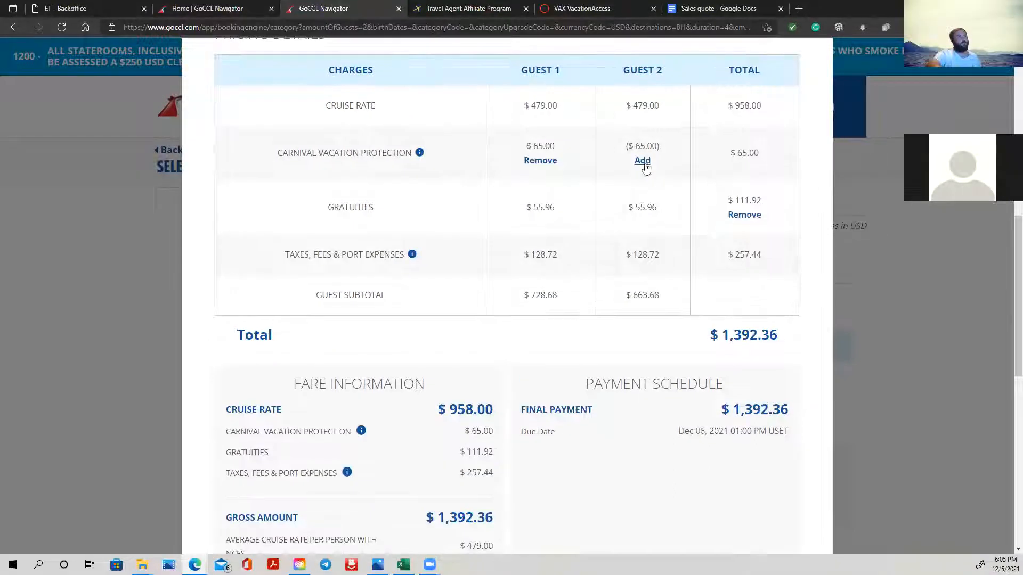
click(643, 161)
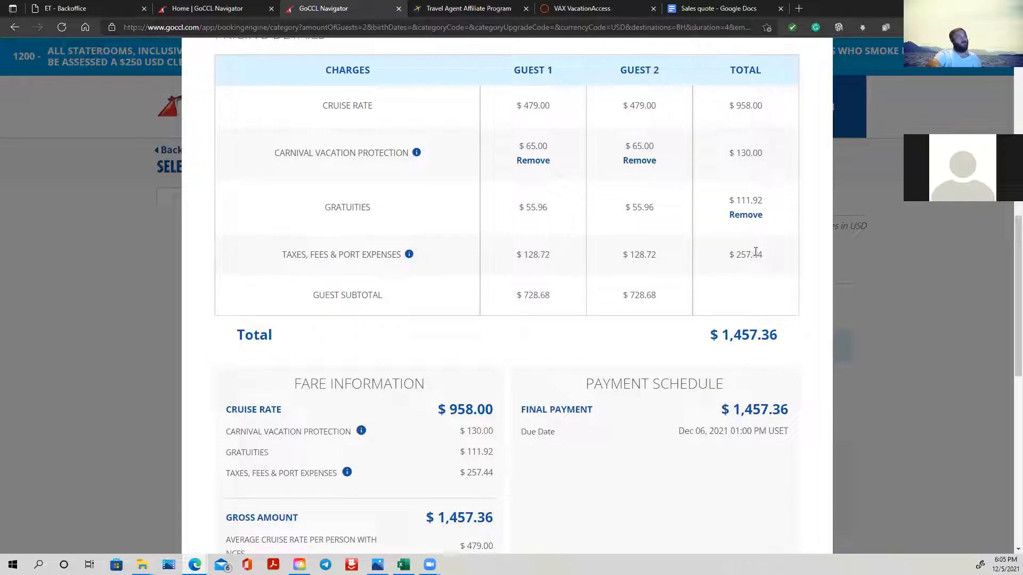
- Fill in the recipient's e-mail address for sharing the quick quote and place the cursor in the empty note
scroll(663, 305, down, 3)
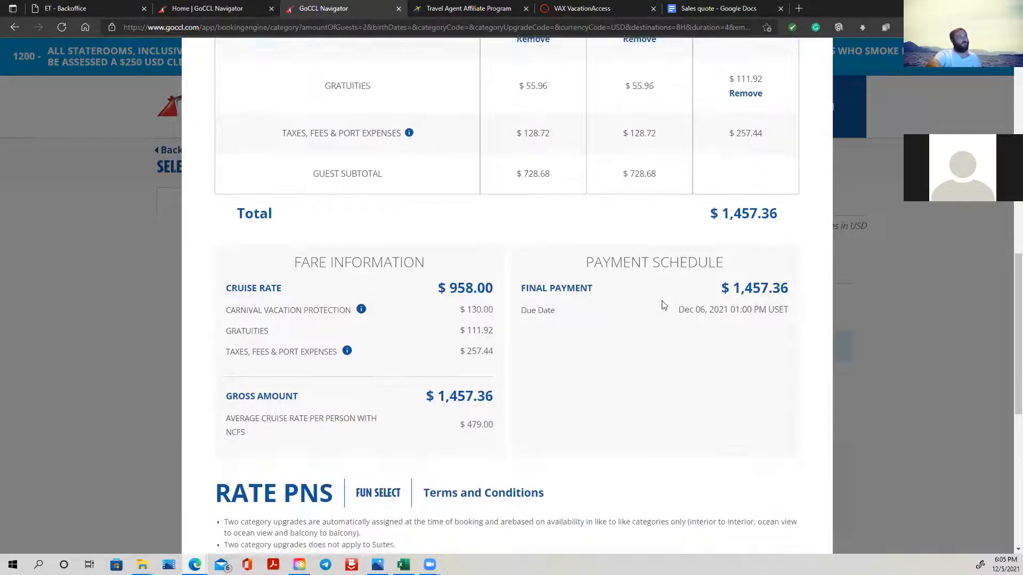
scroll(738, 242, down, 3)
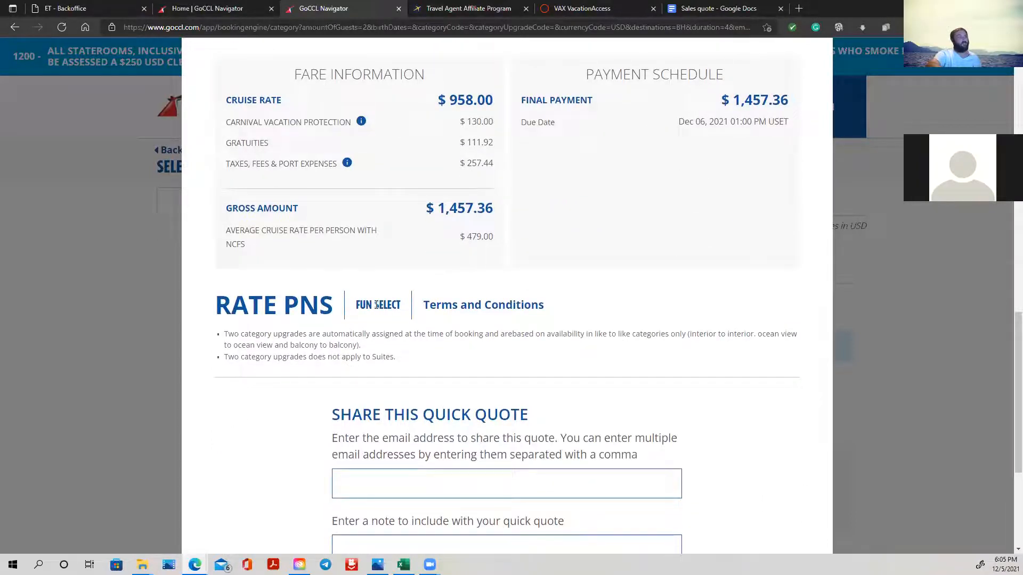
scroll(670, 239, up, 15)
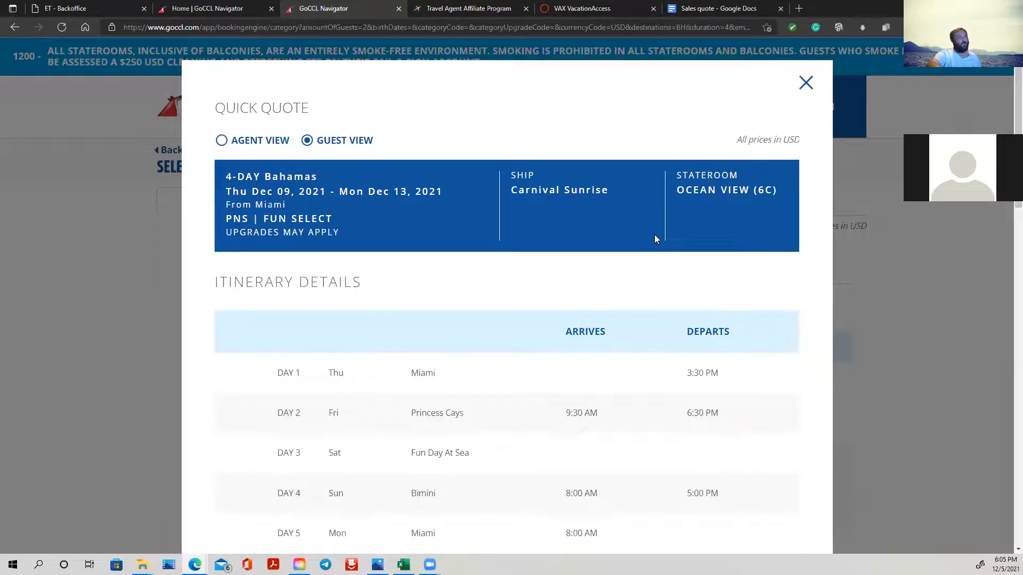
scroll(657, 238, down, 15)
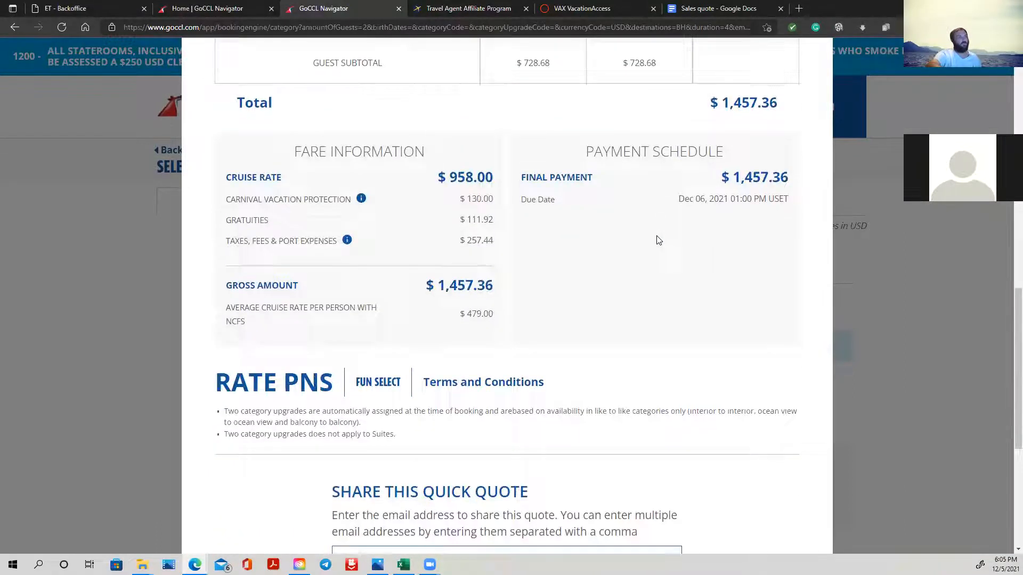
scroll(657, 238, down, 5)
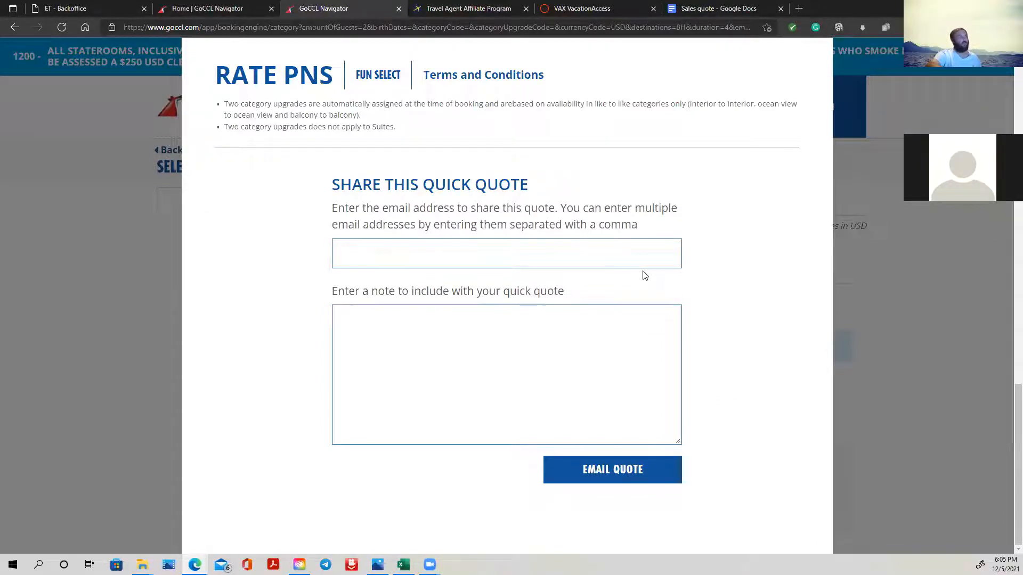
click(517, 249)
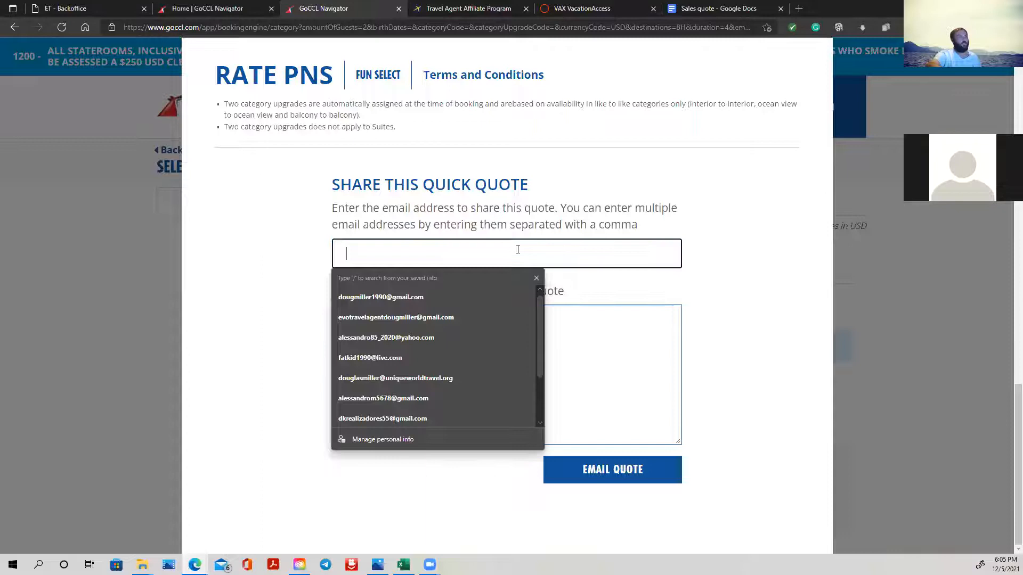
click(415, 319)
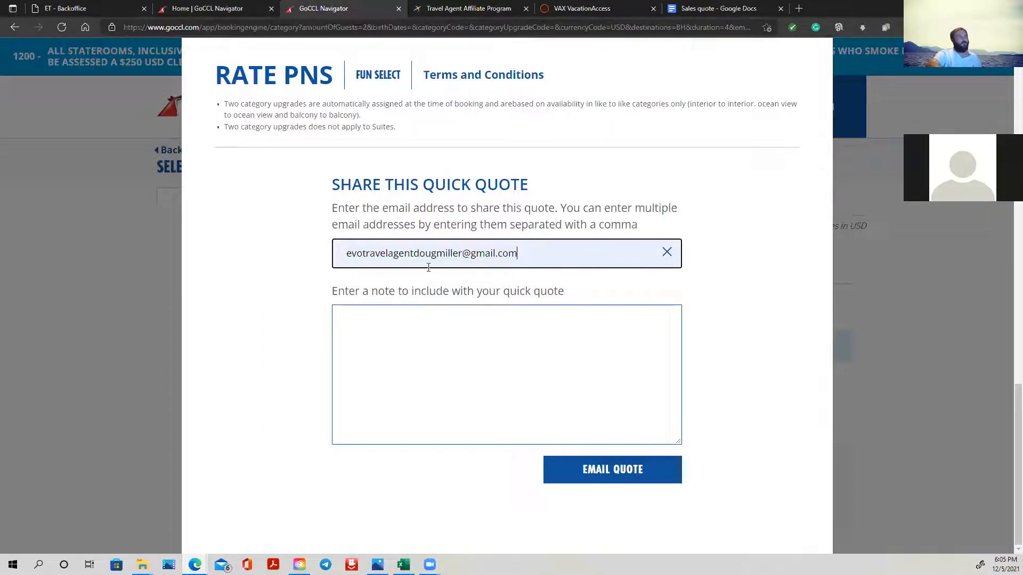
click(439, 322)
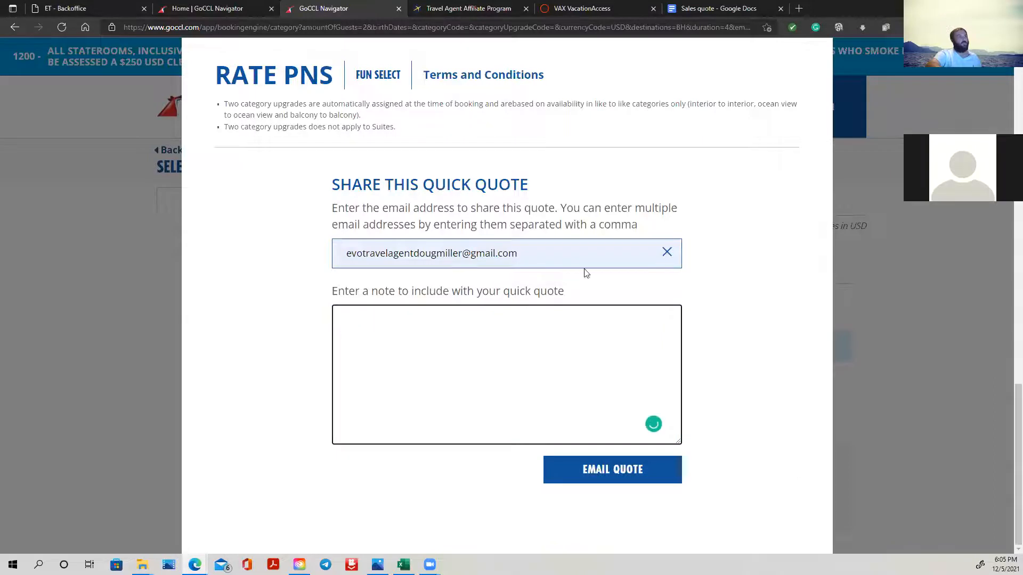
- Copy the Total line from the pricing details and paste it into the quick quote's note as "Total $ 1,457.36"
scroll(592, 210, up, 15)
scroll(585, 204, up, 2)
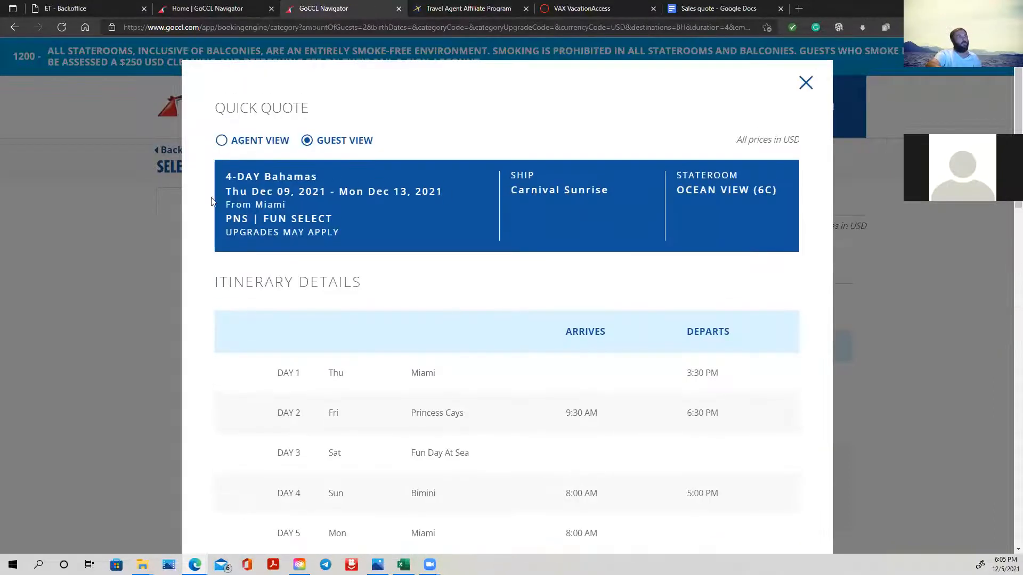
scroll(646, 270, down, 8)
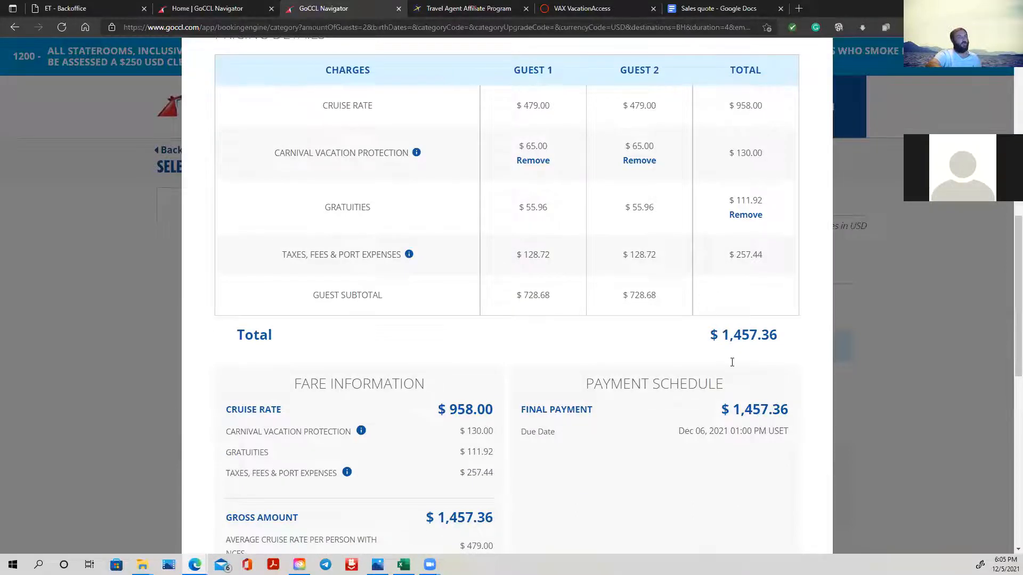
scroll(314, 326, up, 3)
scroll(519, 408, down, 3)
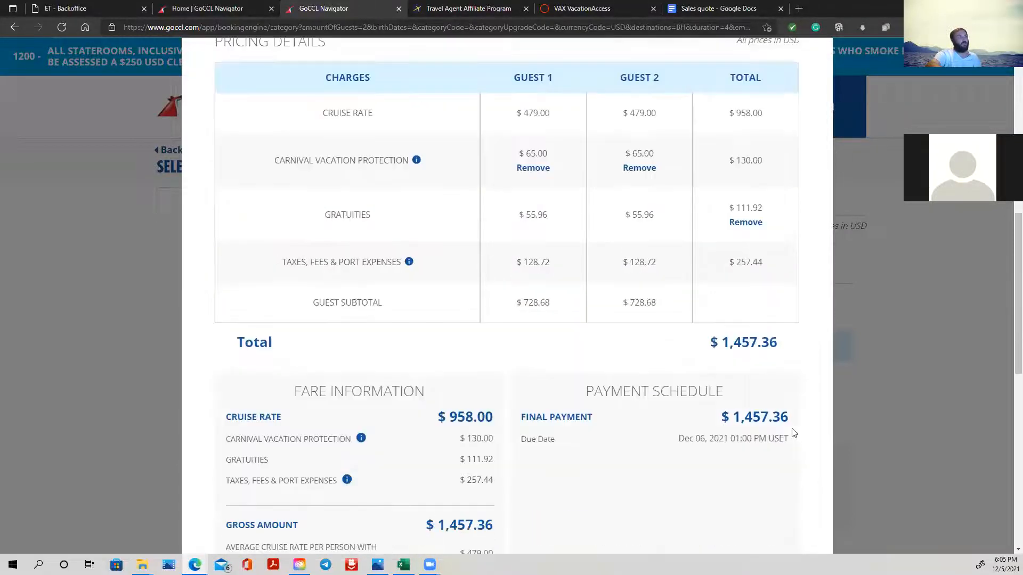
drag(232, 336, 793, 340)
right_click(729, 335)
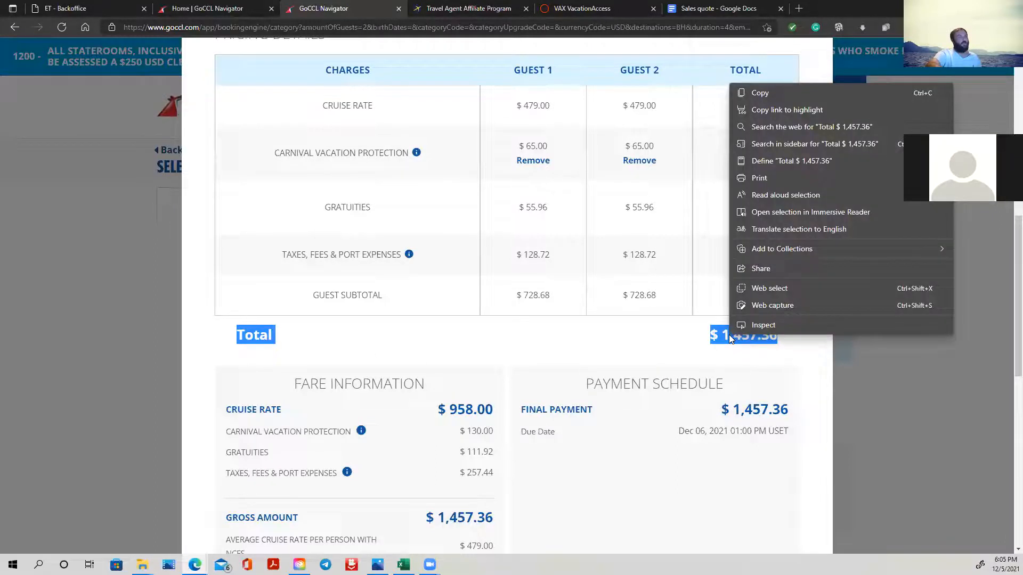
click(780, 92)
scroll(561, 267, down, 7)
click(382, 474)
right_click(383, 476)
click(442, 317)
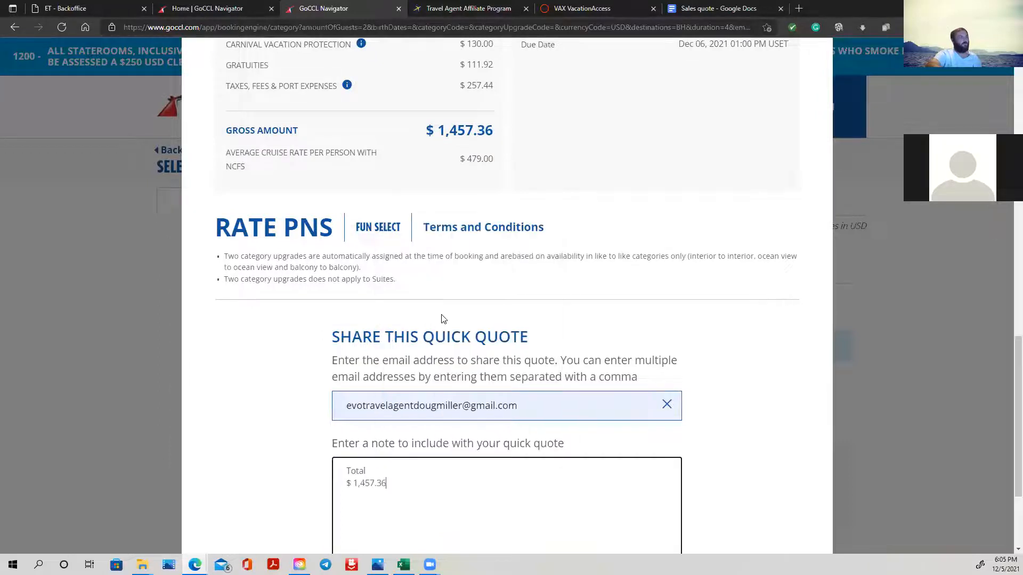
- Edit the note onto a single line reading "Total for 2 $ 1,457.36"
click(349, 480)
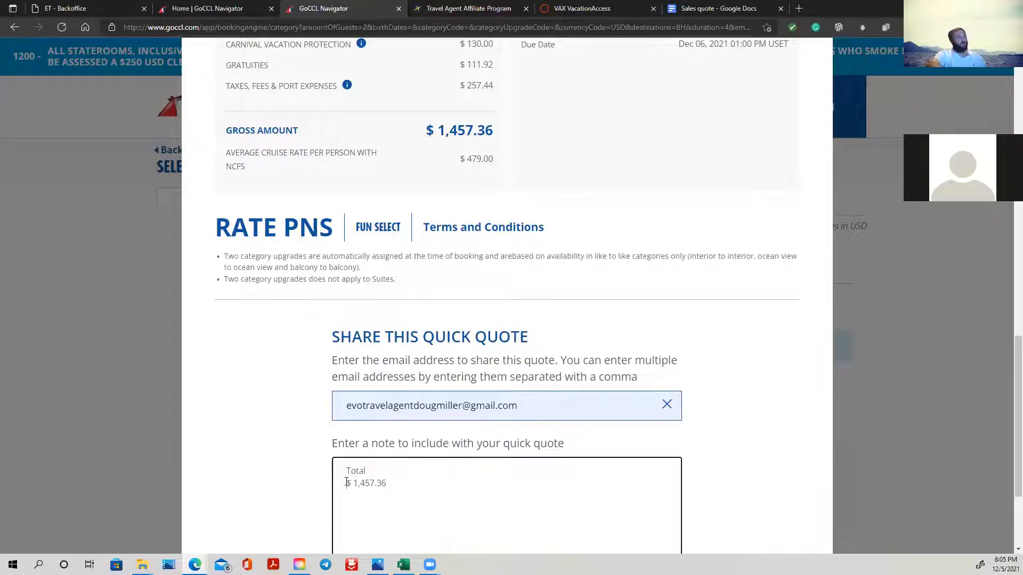
key(BackSpace)
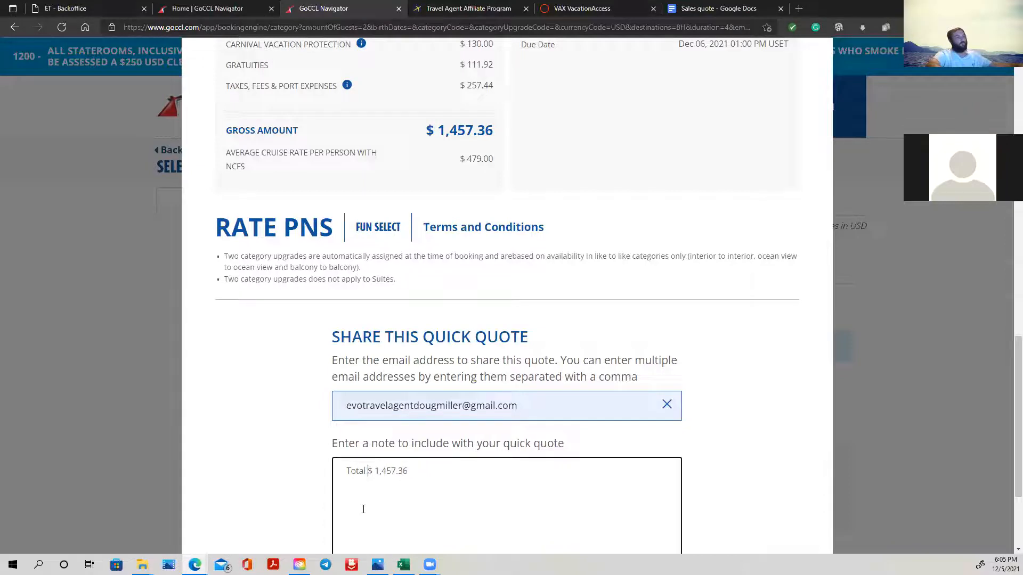
text(2 )
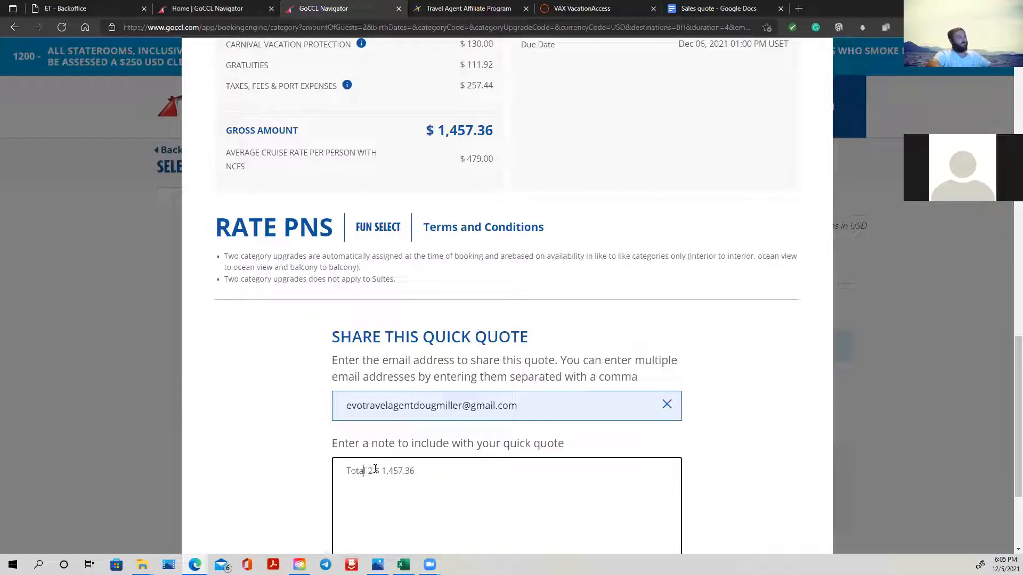
text(for)
key(Left)
key(Left)
key(Left)
right_click(382, 471)
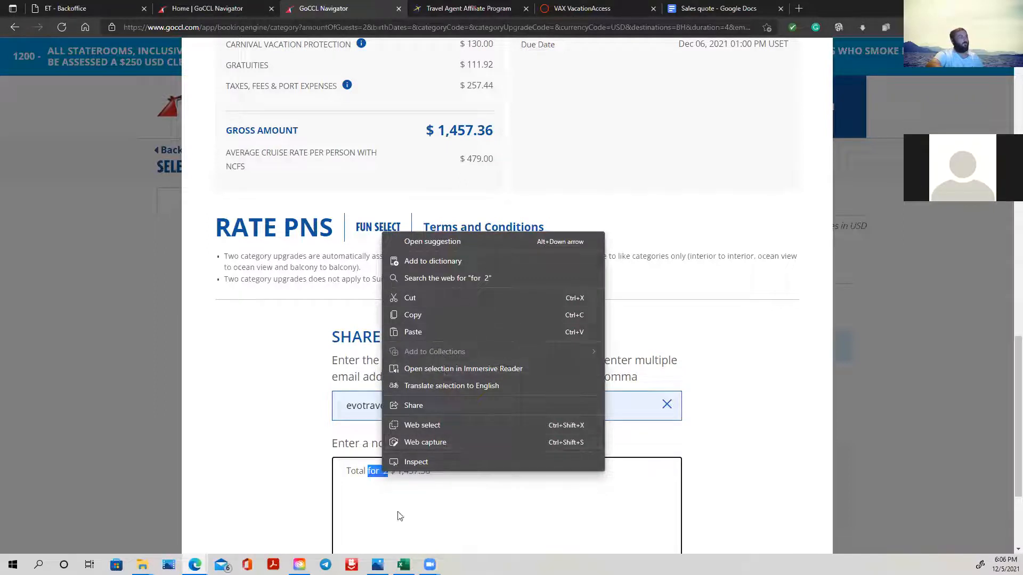
click(380, 471)
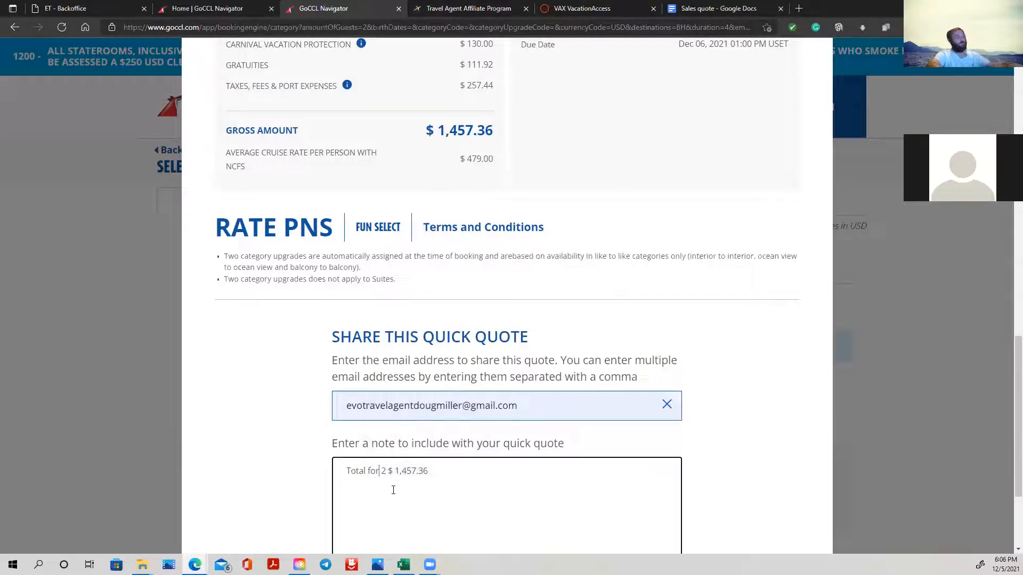
- Check the quote's pricing details against the note and e-mail the quick quote to the recipient
scroll(738, 407, down, 3)
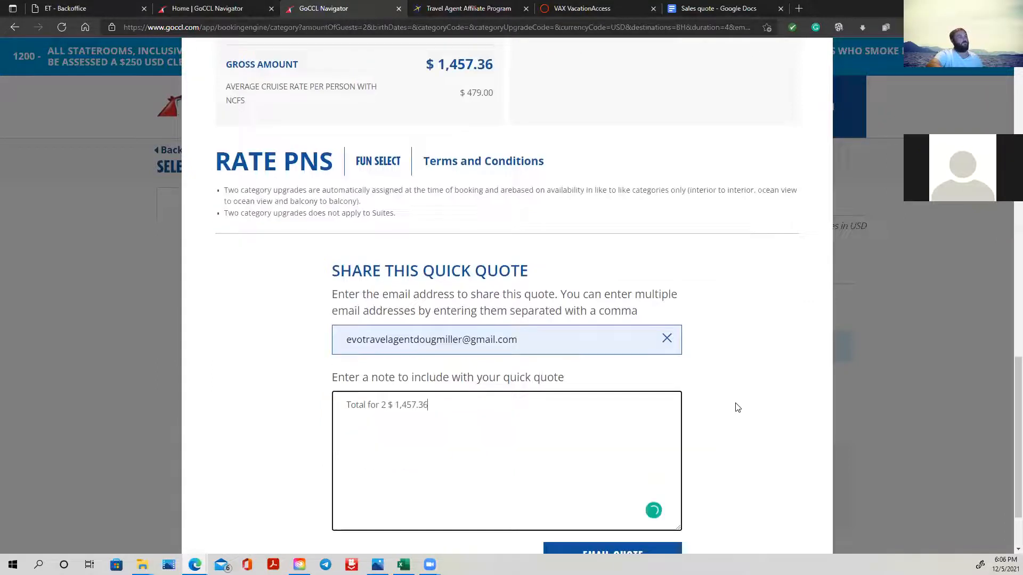
scroll(510, 372, up, 7)
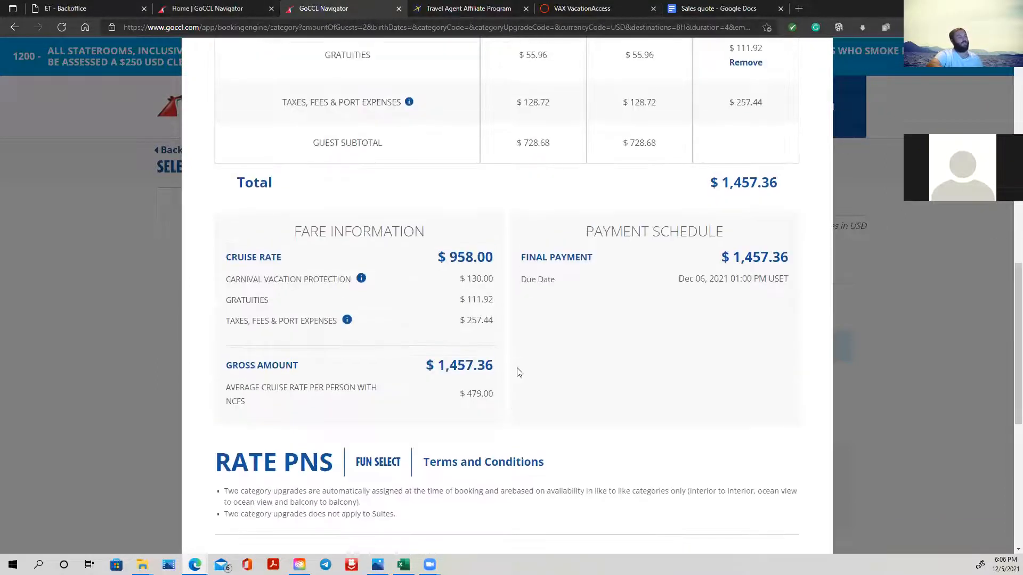
scroll(480, 400, down, 8)
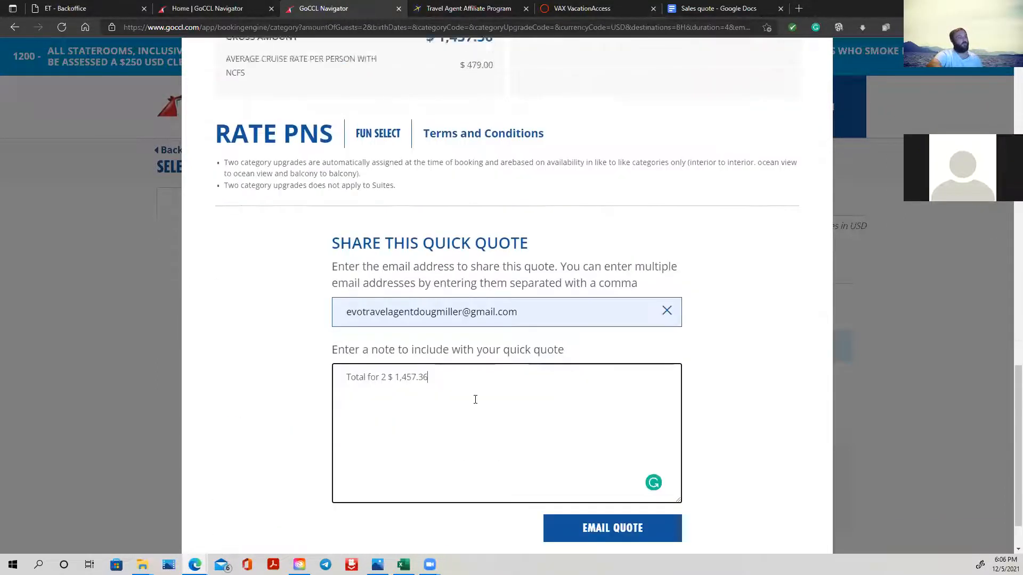
scroll(550, 369, up, 10)
scroll(682, 372, up, 10)
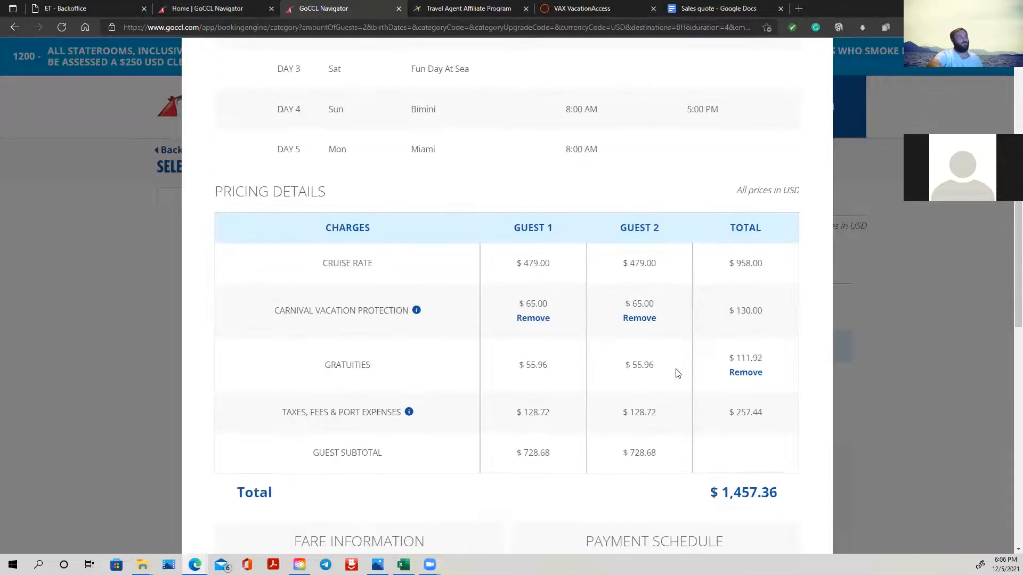
scroll(676, 262, down, 15)
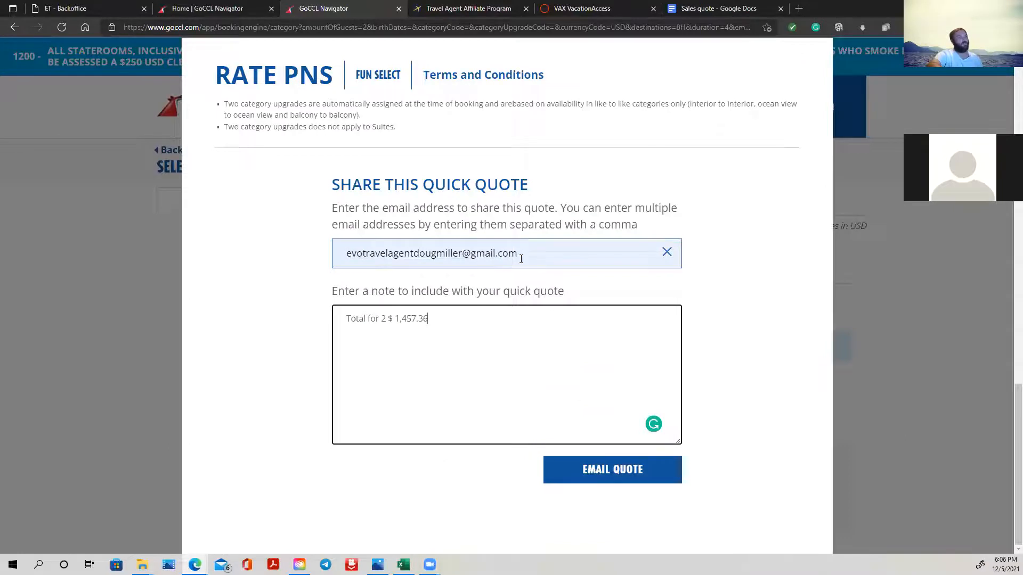
click(597, 471)
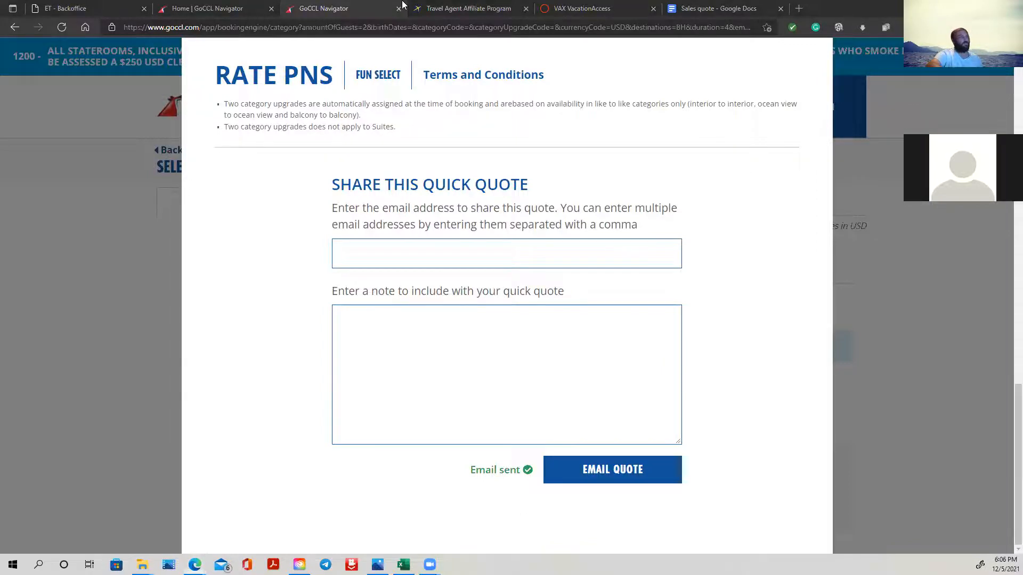
- Switch to the Carnival quote e-mail in Gmail and read it from the trip header through the payment schedule and disclaimer
drag(404, 7, 400, 9)
scroll(675, 272, up, 6)
scroll(675, 273, up, 3)
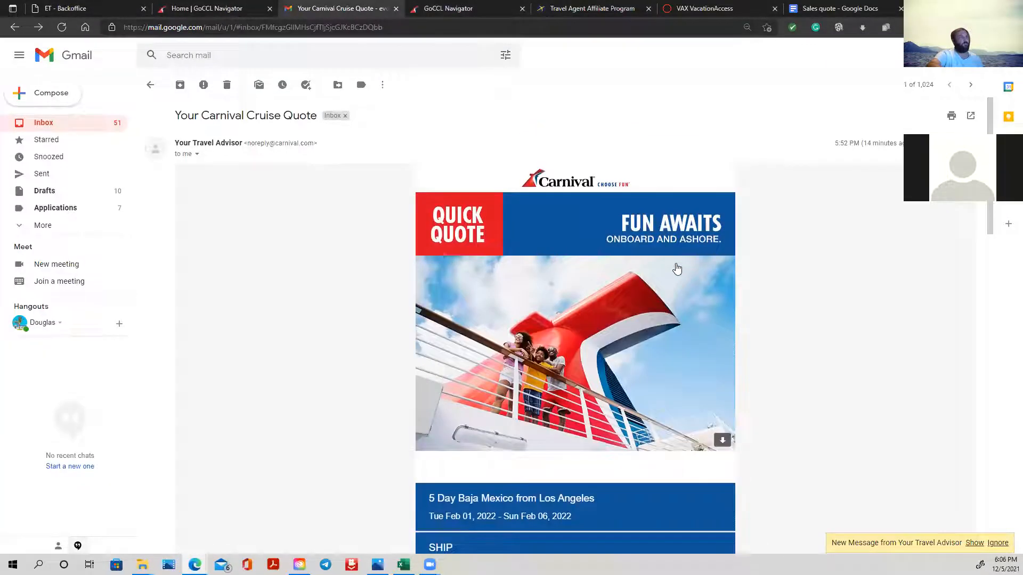
scroll(681, 268, down, 1)
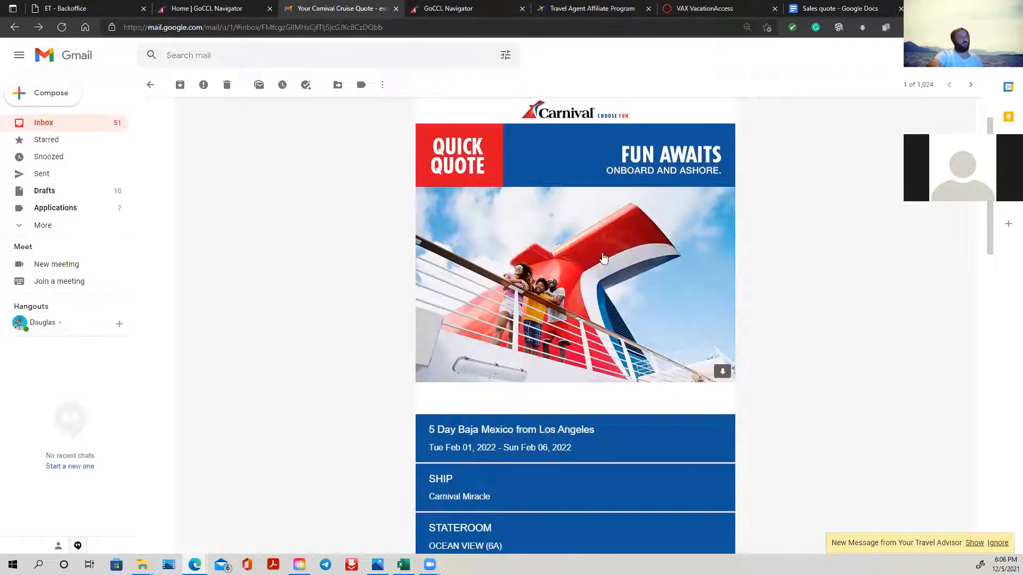
scroll(607, 303, down, 1)
scroll(607, 305, down, 2)
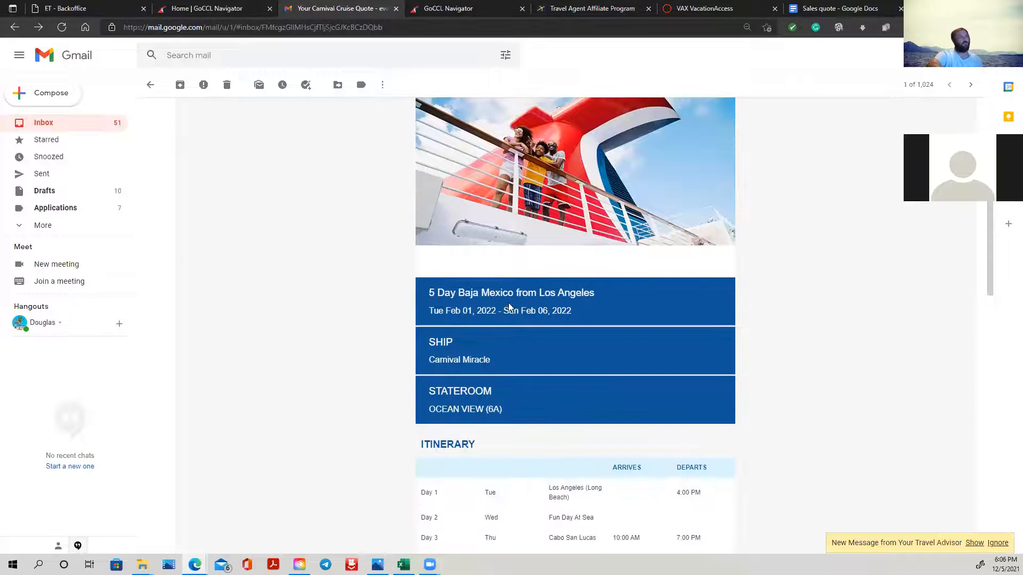
scroll(553, 293, down, 2)
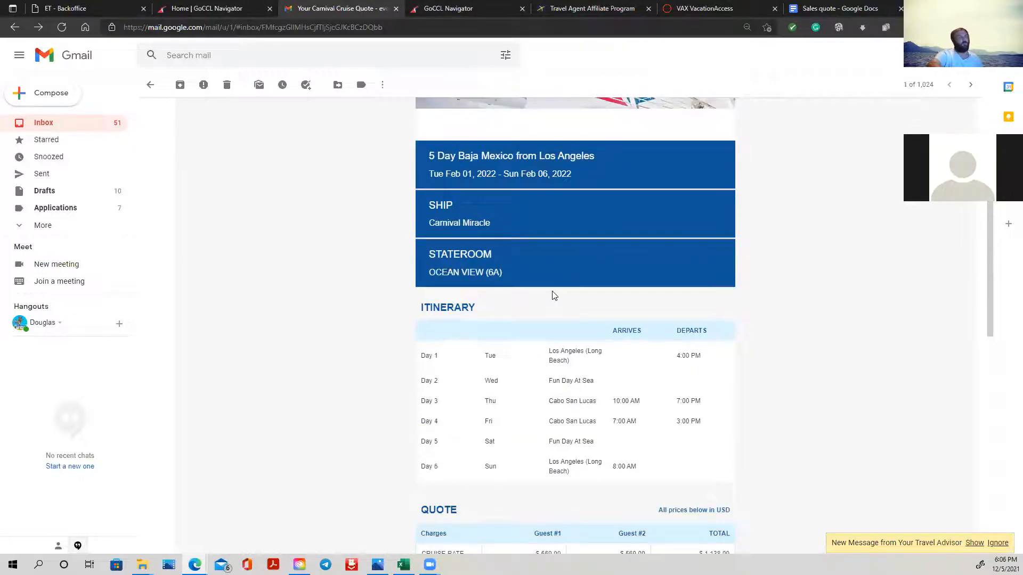
scroll(657, 392, down, 3)
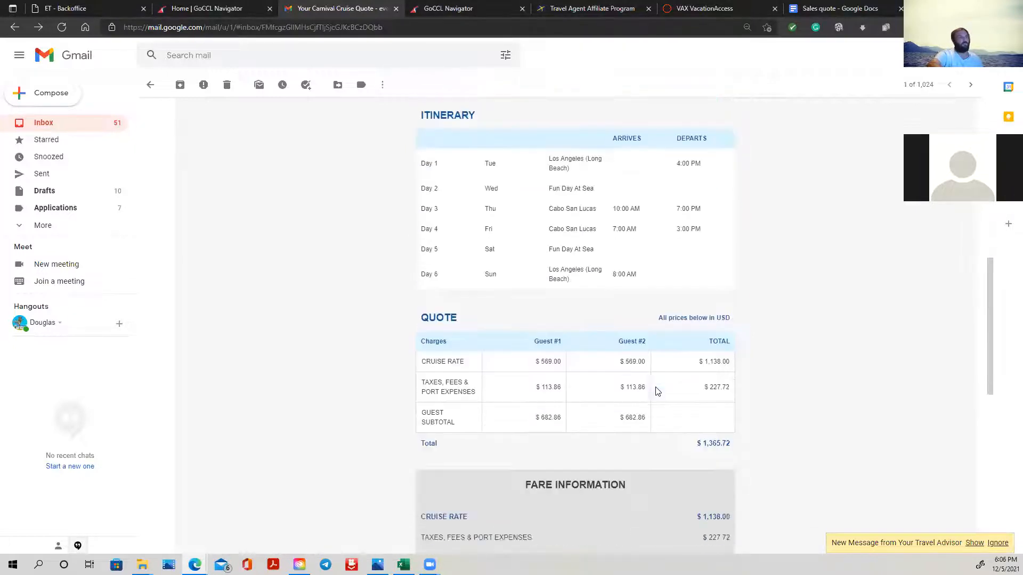
scroll(657, 392, down, 3)
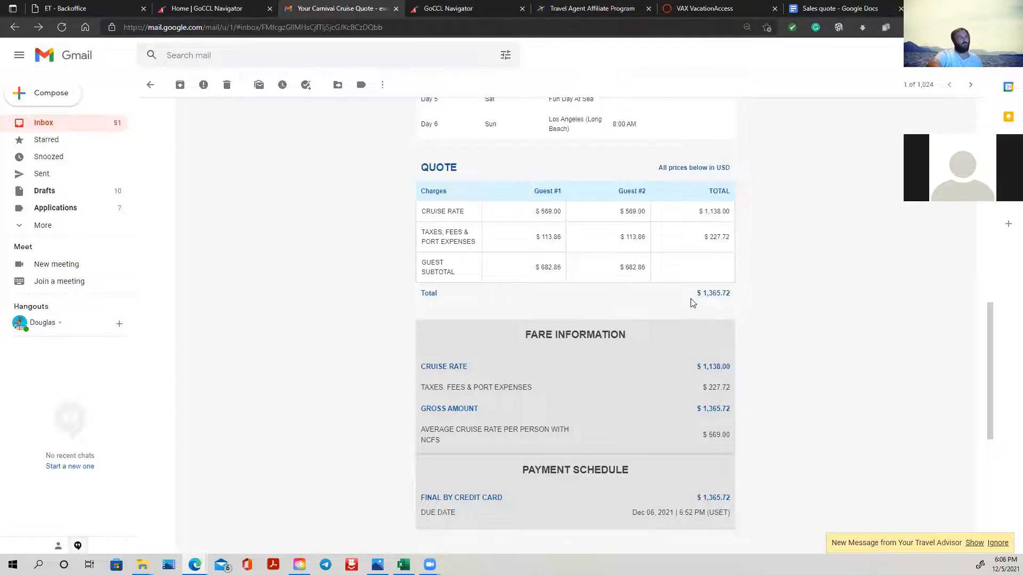
scroll(693, 299, down, 2)
scroll(713, 292, down, 1)
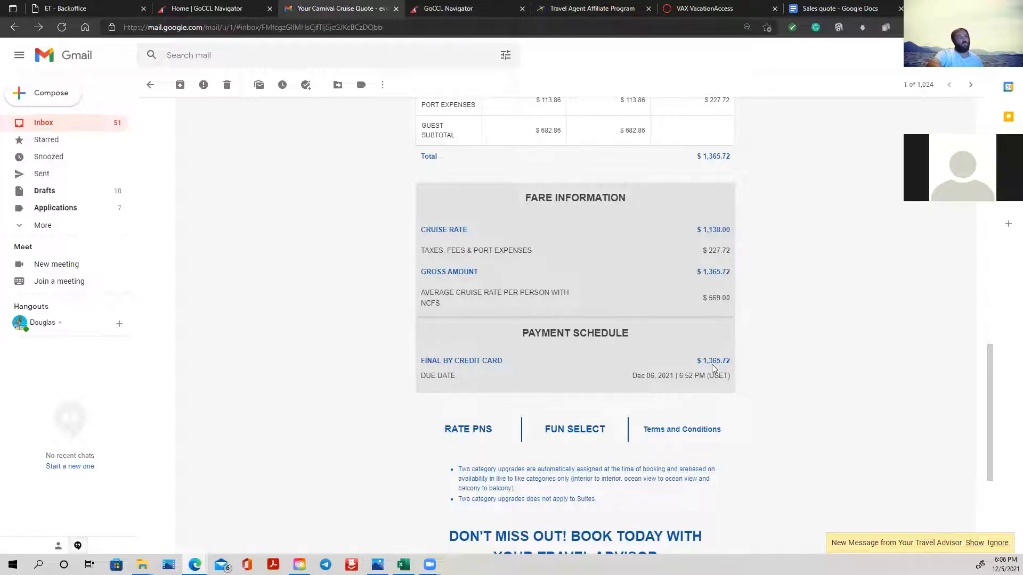
scroll(713, 367, down, 3)
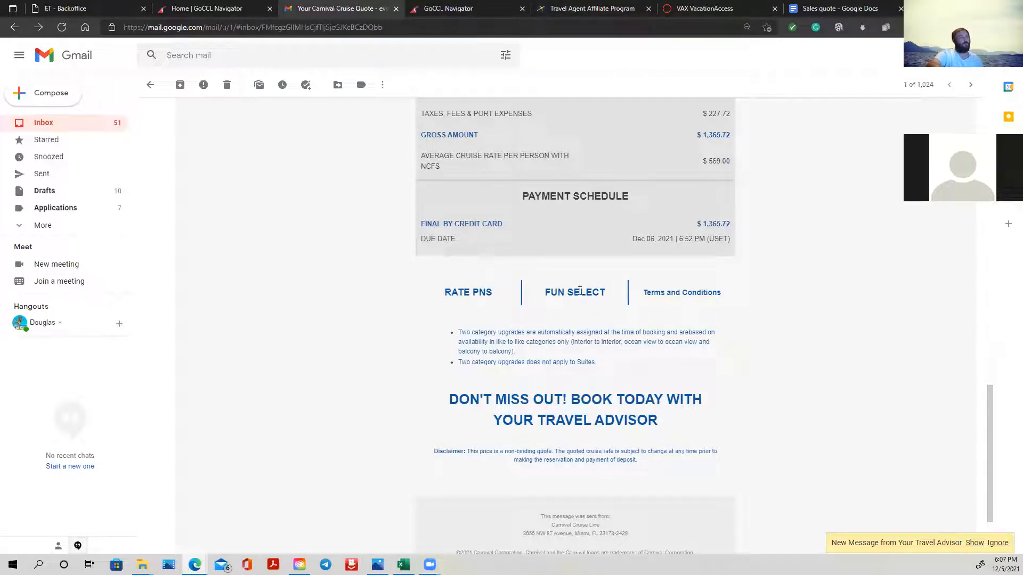
- Go over the e-mailed quote's itinerary, guest charges and payment due date again, down to the end of the message
scroll(572, 379, up, 12)
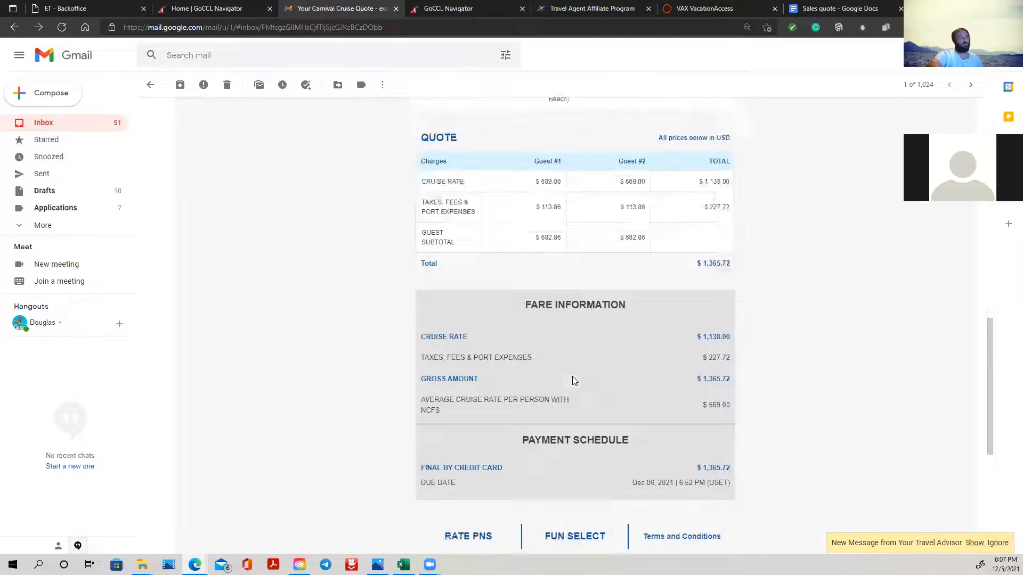
scroll(573, 376, up, 6)
scroll(572, 376, down, 14)
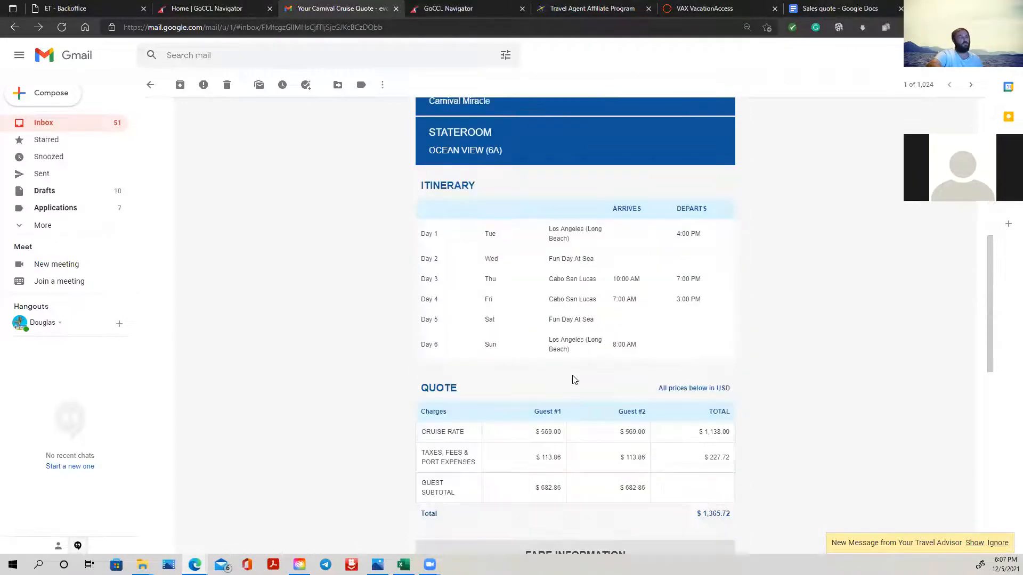
scroll(594, 424, down, 1)
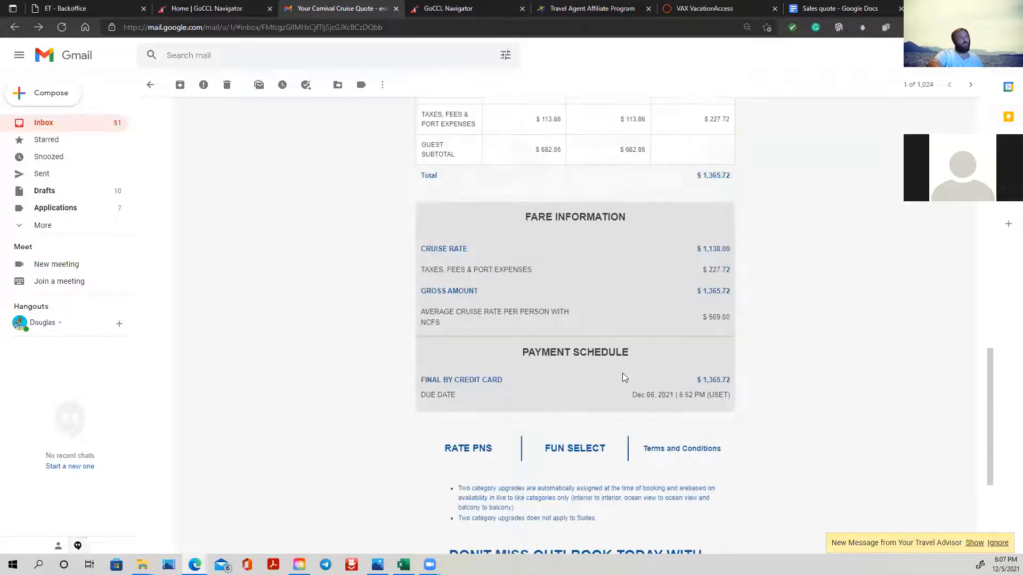
scroll(622, 373, up, 4)
scroll(624, 373, up, 8)
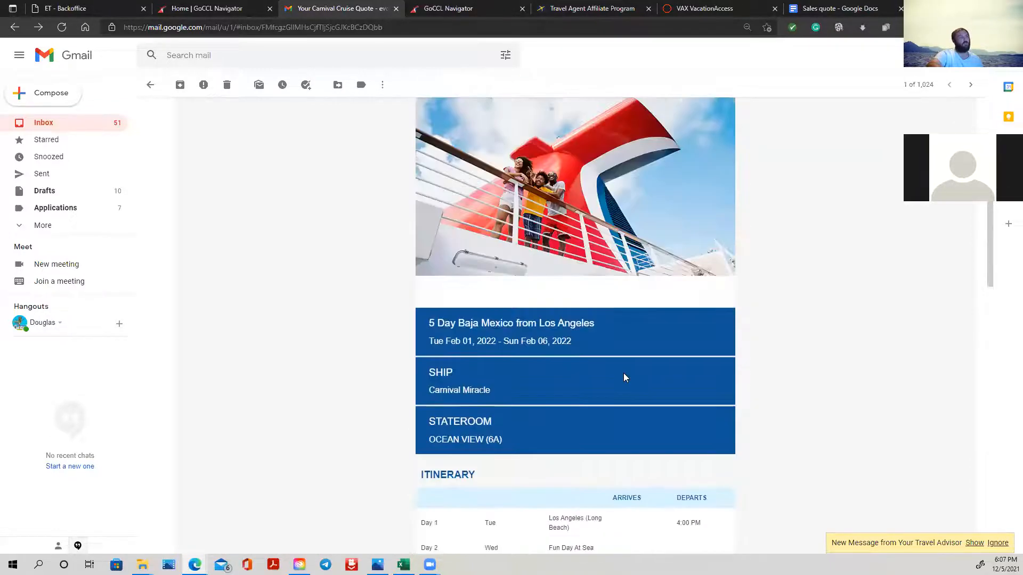
scroll(624, 373, down, 5)
scroll(625, 378, down, 7)
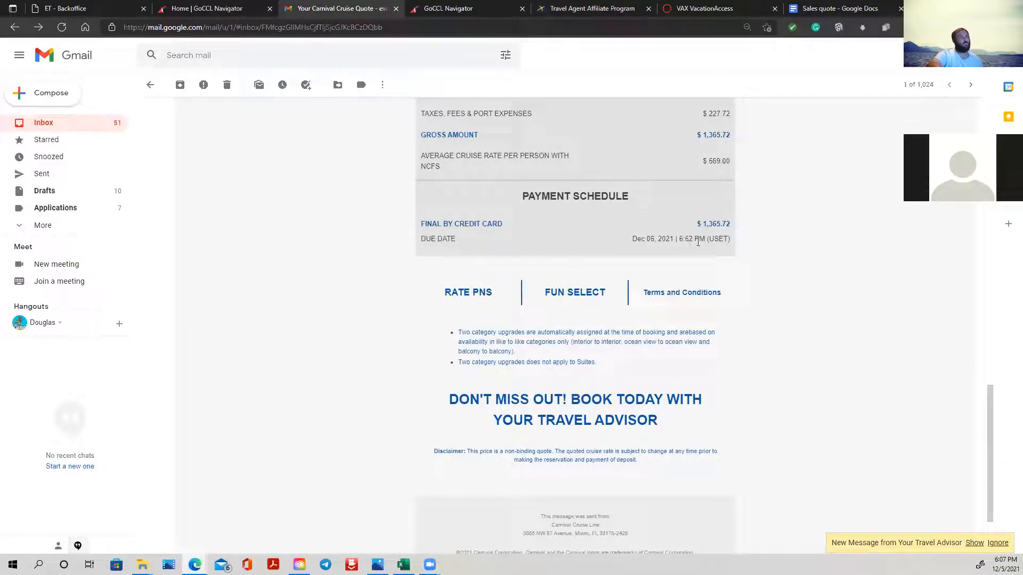
scroll(683, 291, down, 2)
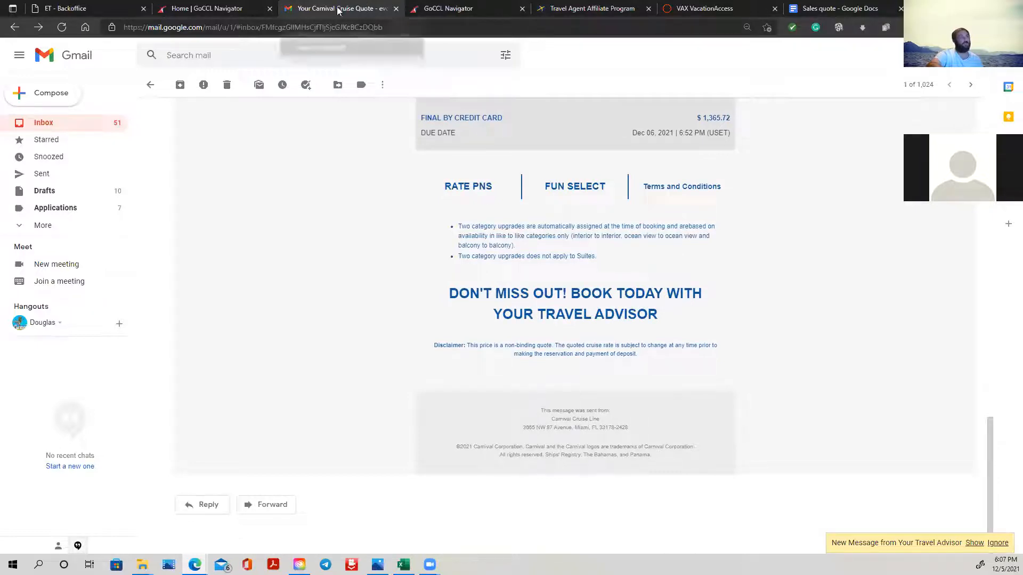
- Close the Carnival quick quote page and search Expedia TAAP for Dubai hotels from 04/11/2022 to 04/17/2022 for 2 adults
drag(339, 10, 315, 206)
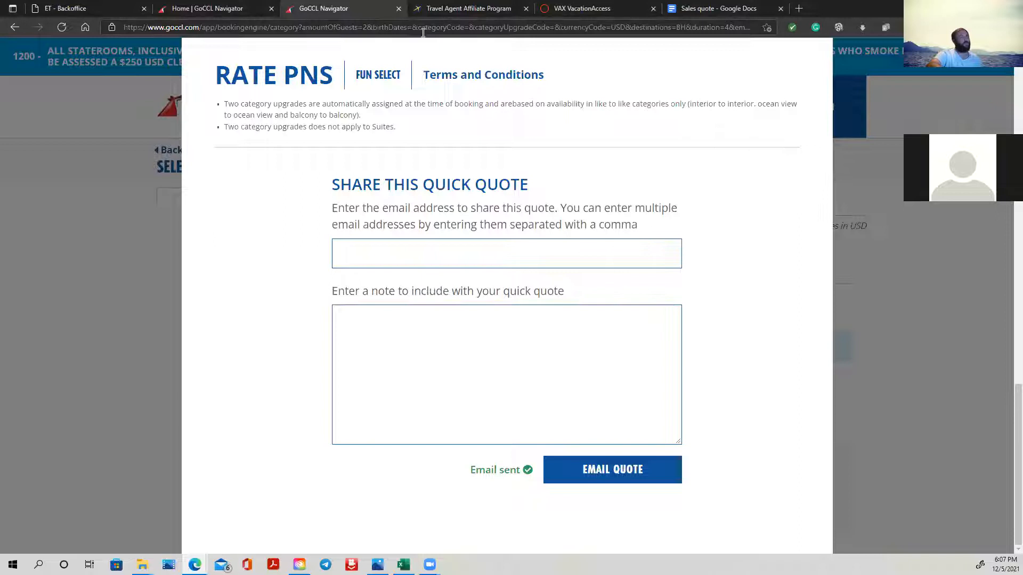
click(399, 9)
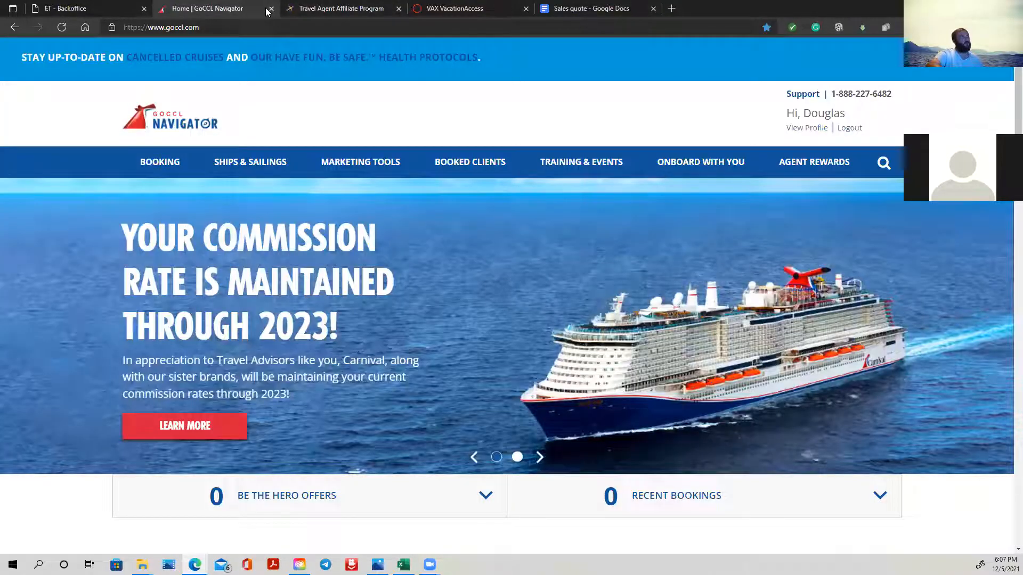
click(325, 10)
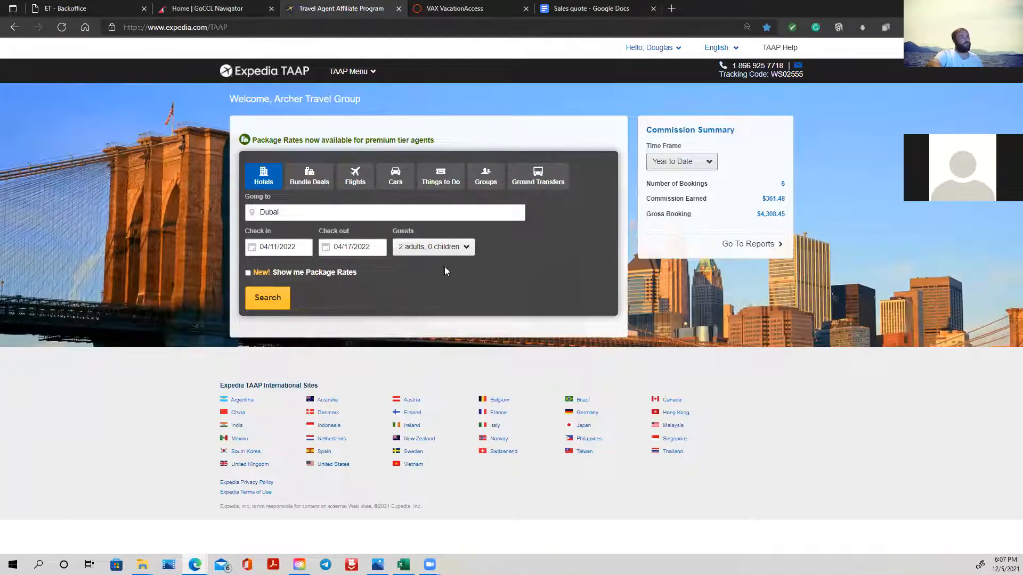
click(278, 312)
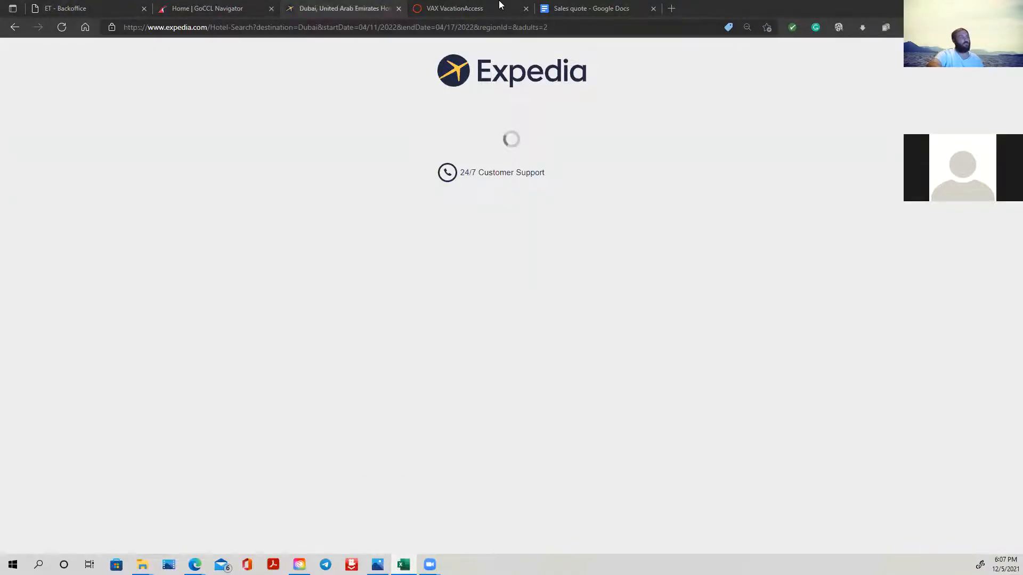
- Switch to the Excel quote sheet and clear table rows 14 to 23 across the Description, Discount, Amount and Date columns
drag(499, 2, 508, 2)
click(76, 258)
drag(75, 258, 408, 349)
key(Delete)
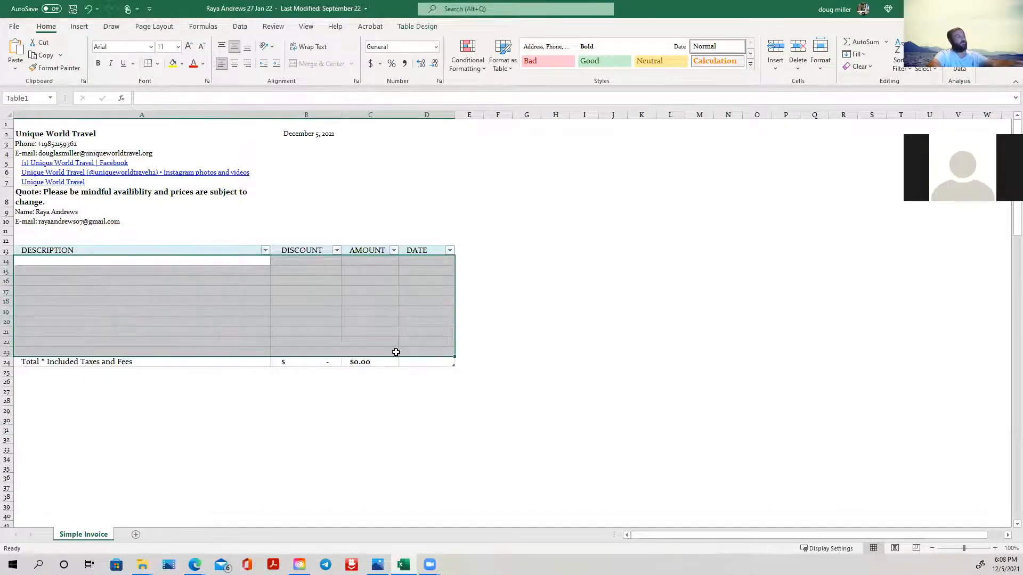
- Go over the quote sheet's header cells: company name, phone and e-mail, availability notice, client name and client e-mail
click(223, 213)
click(69, 134)
click(69, 143)
click(69, 154)
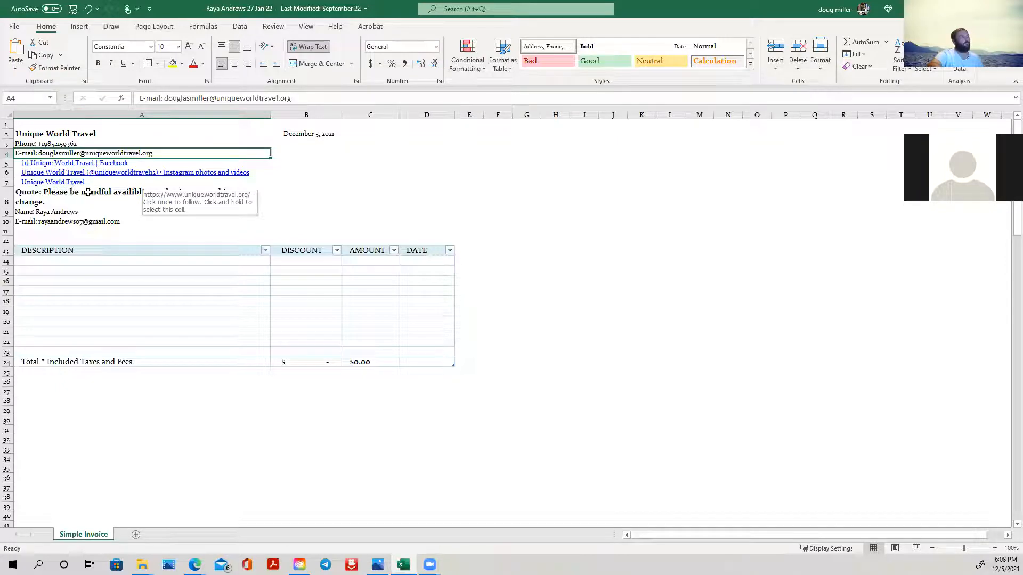
click(44, 195)
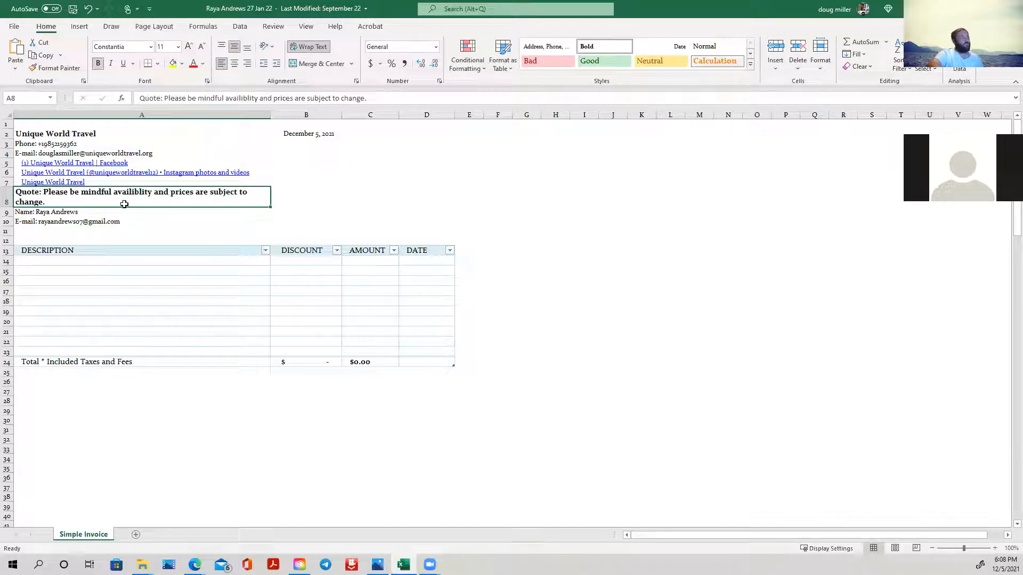
click(91, 213)
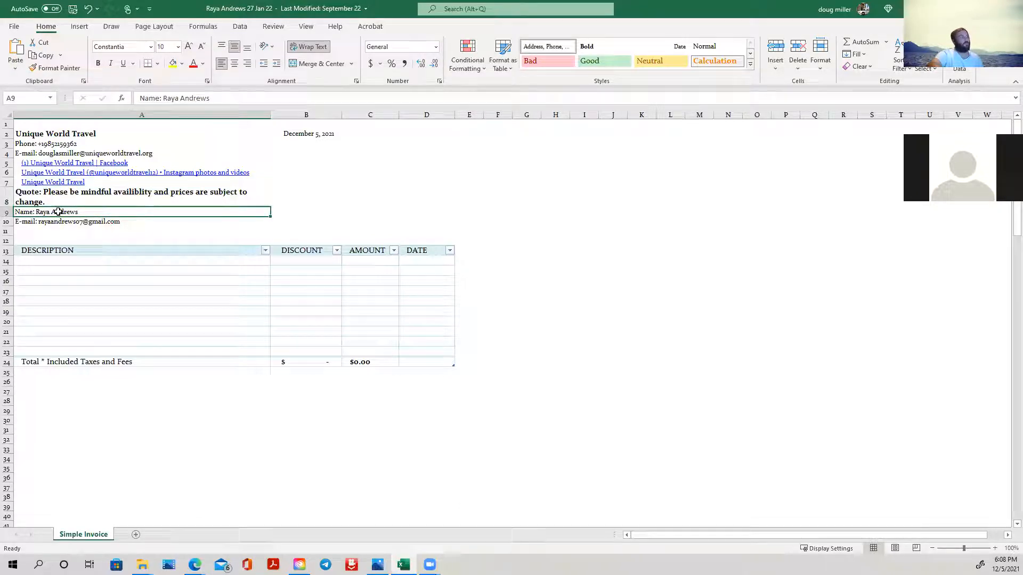
click(98, 221)
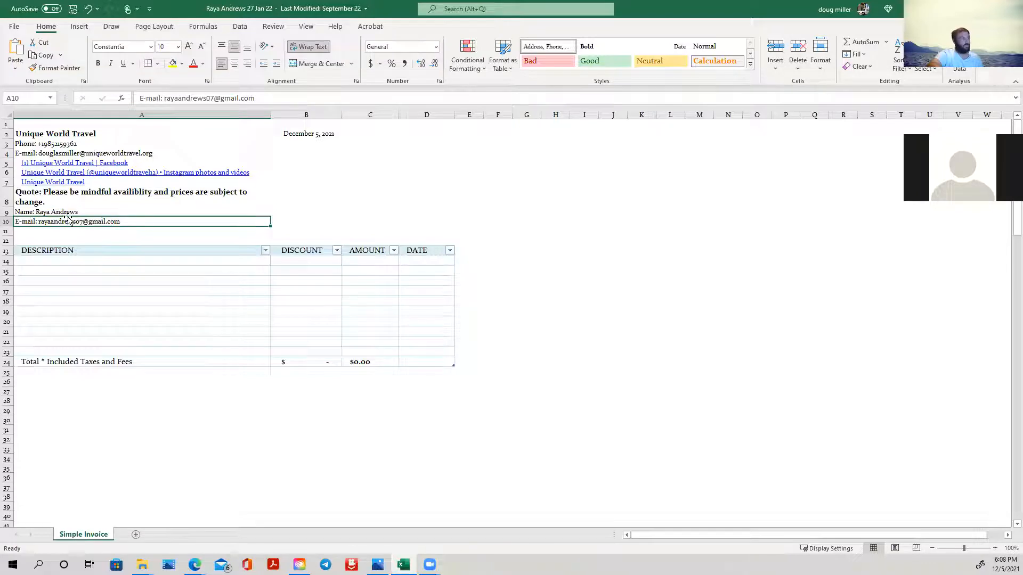
click(70, 234)
click(85, 240)
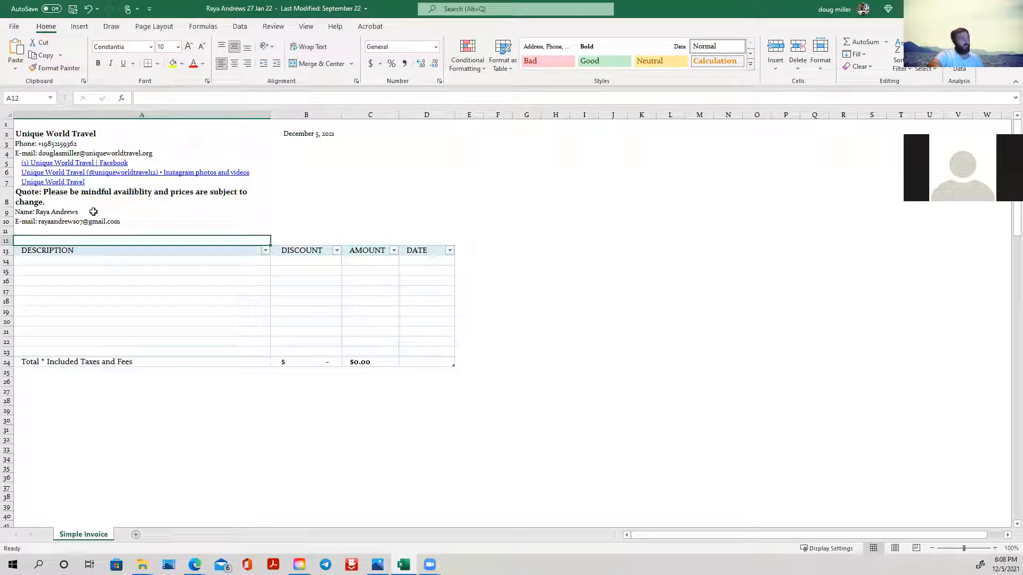
click(129, 268)
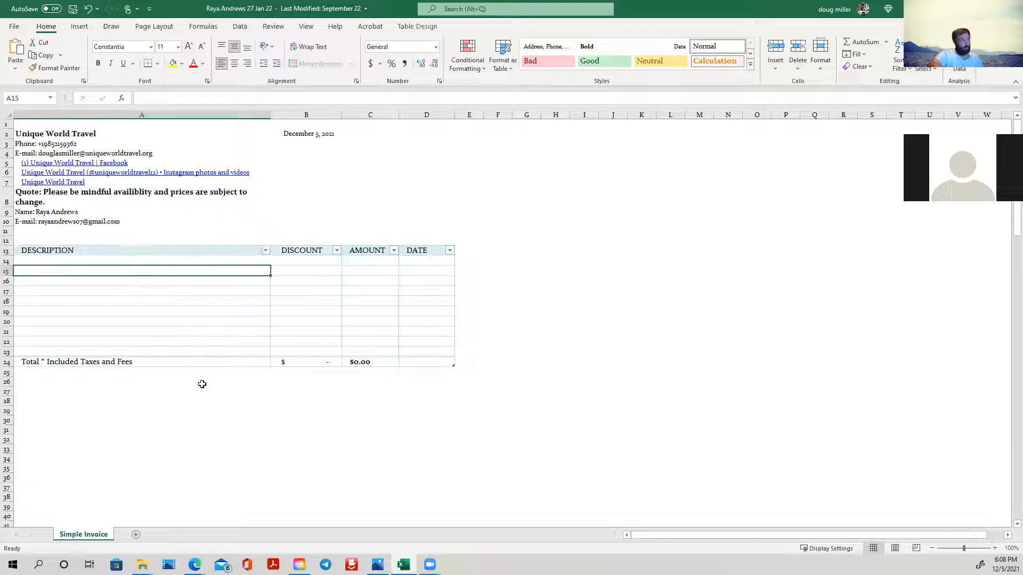
click(106, 211)
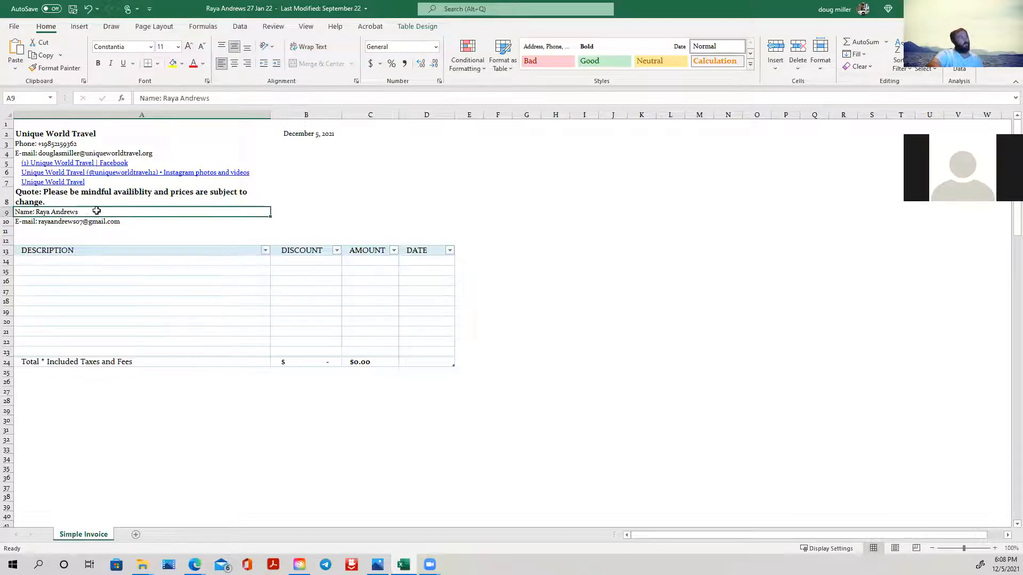
click(142, 223)
click(43, 233)
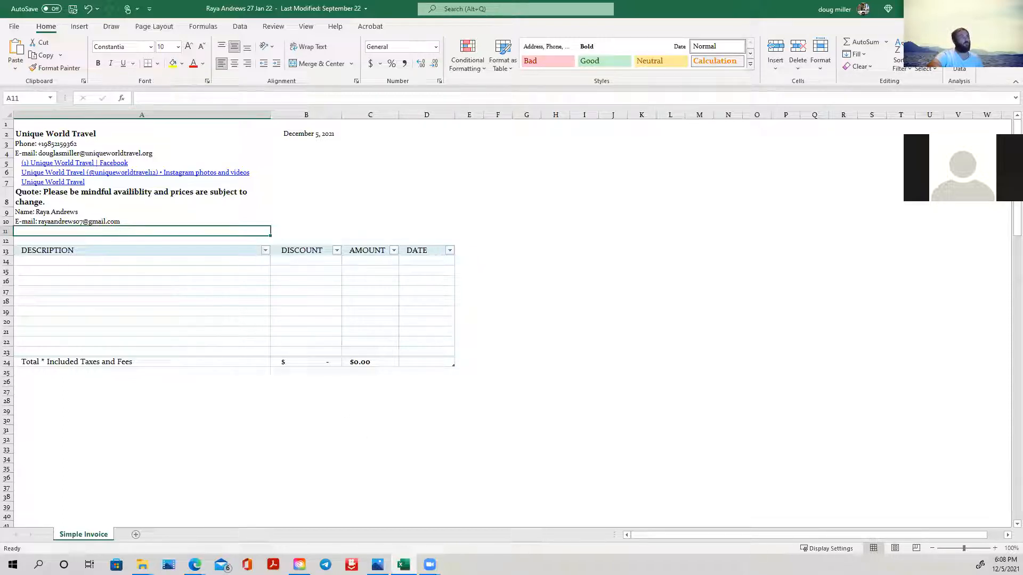
- Move the quote sheet off the Expedia TAAP results and open the Lapita, Dubai Parks and Resorts, Autograph Collection hotel page
click(985, 9)
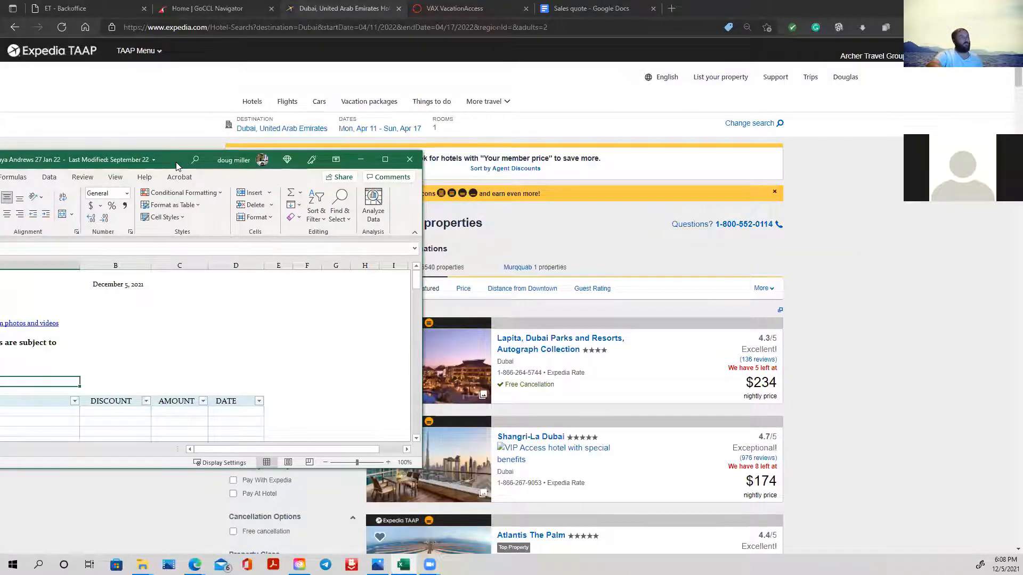
drag(177, 162, 0, 163)
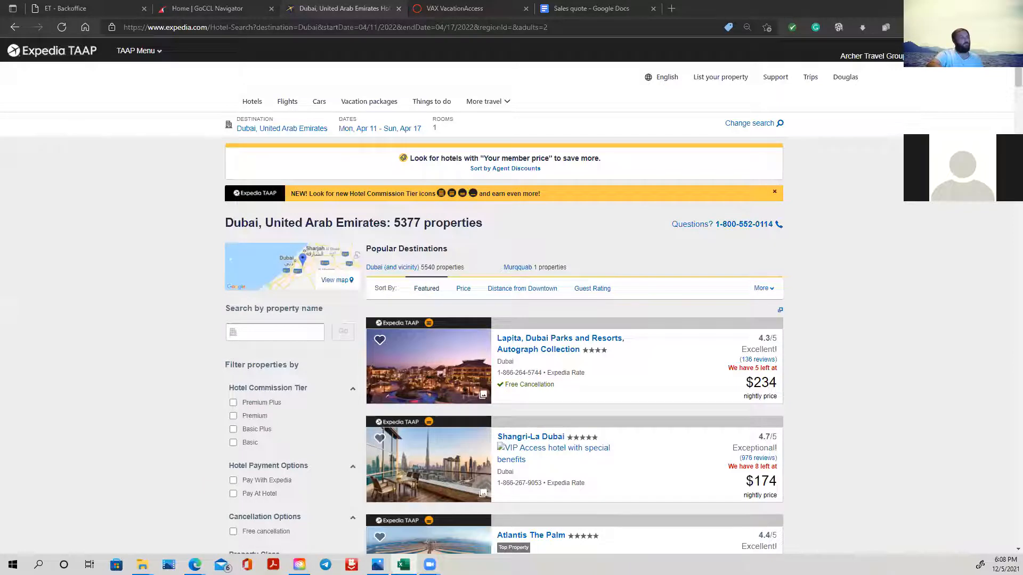
scroll(598, 328, down, 3)
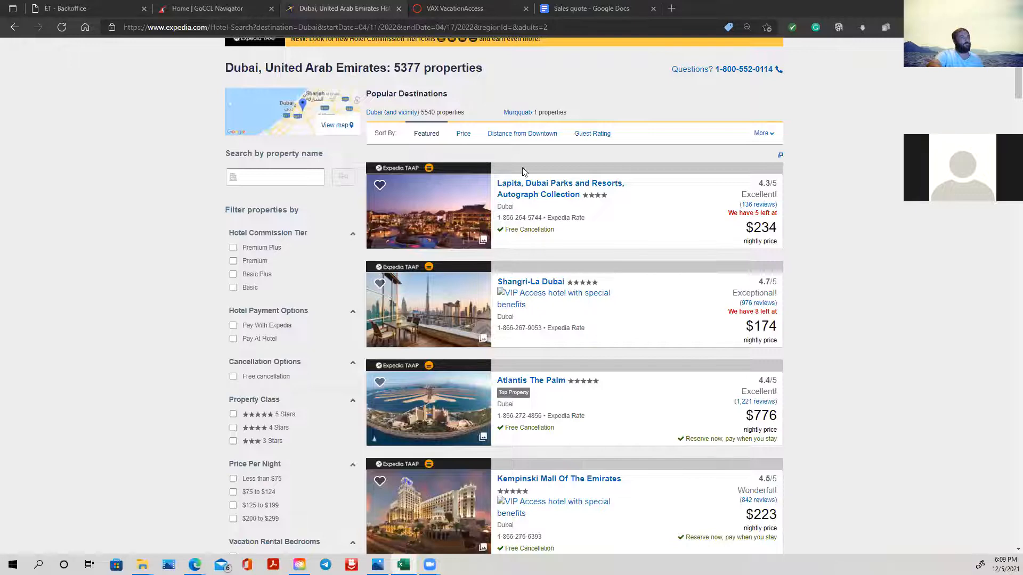
click(542, 193)
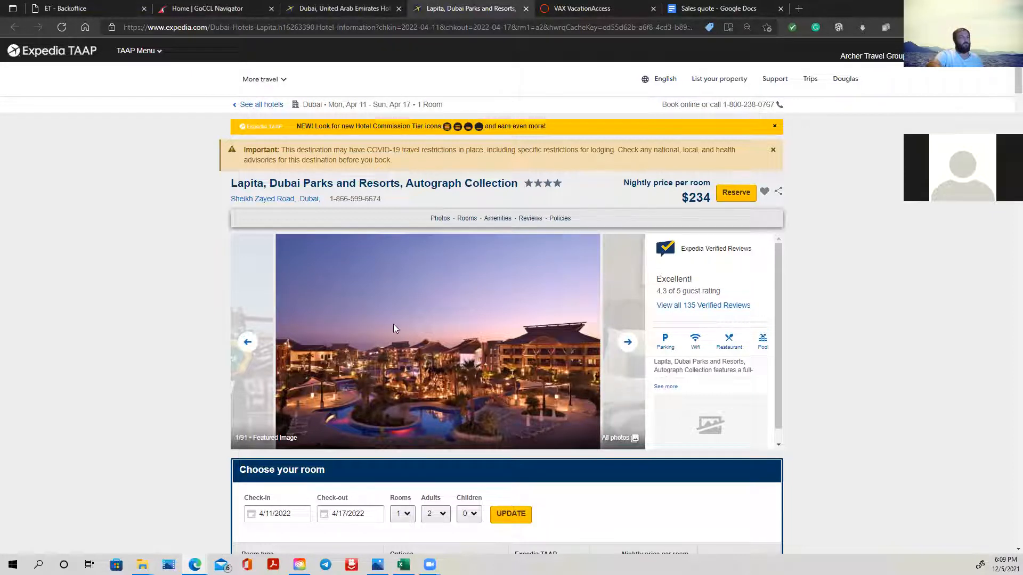
- Browse the Lapita hotel's photo gallery from the featured image through the room pictures
scroll(393, 324, down, 3)
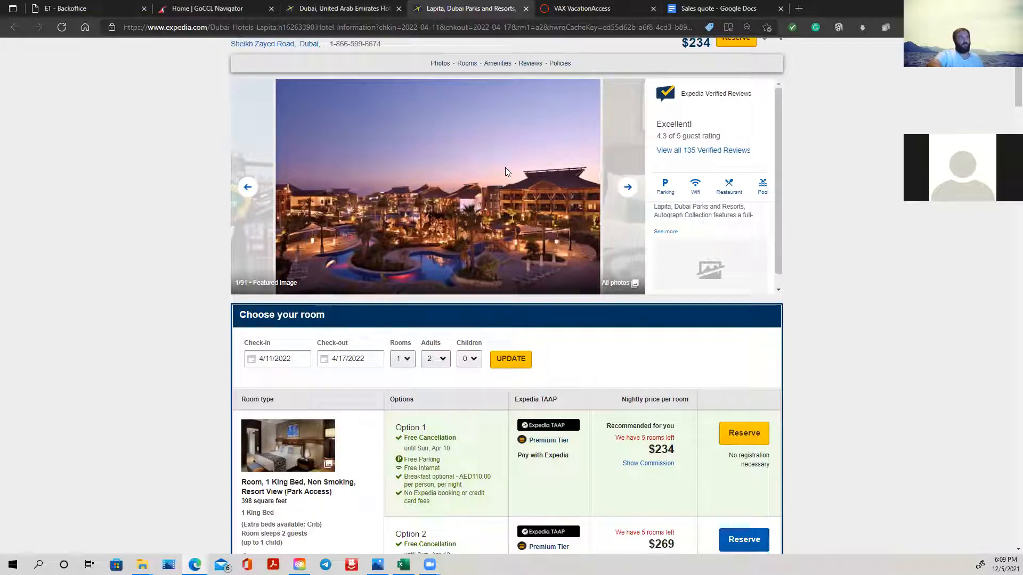
click(628, 187)
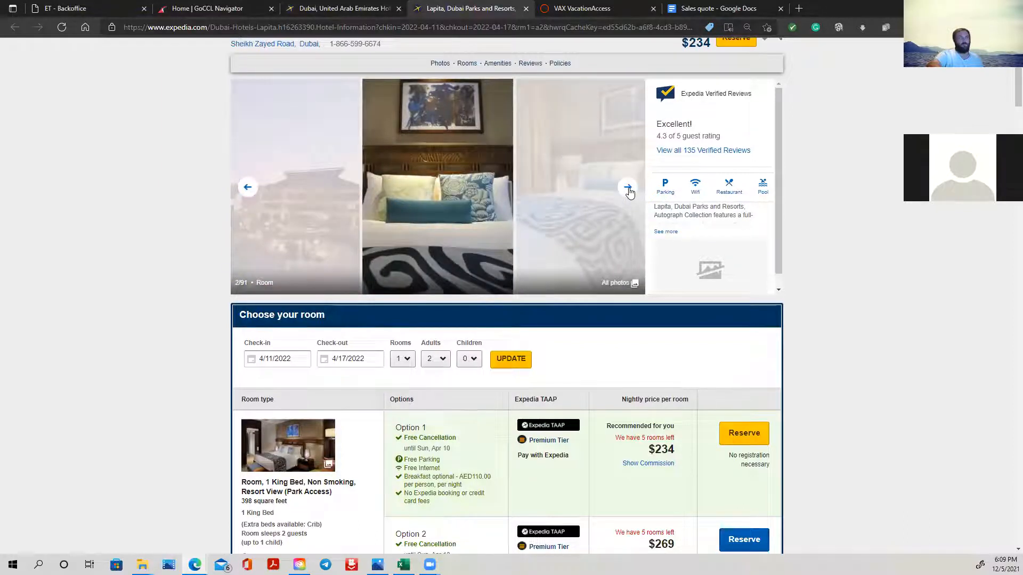
click(629, 190)
click(629, 190)
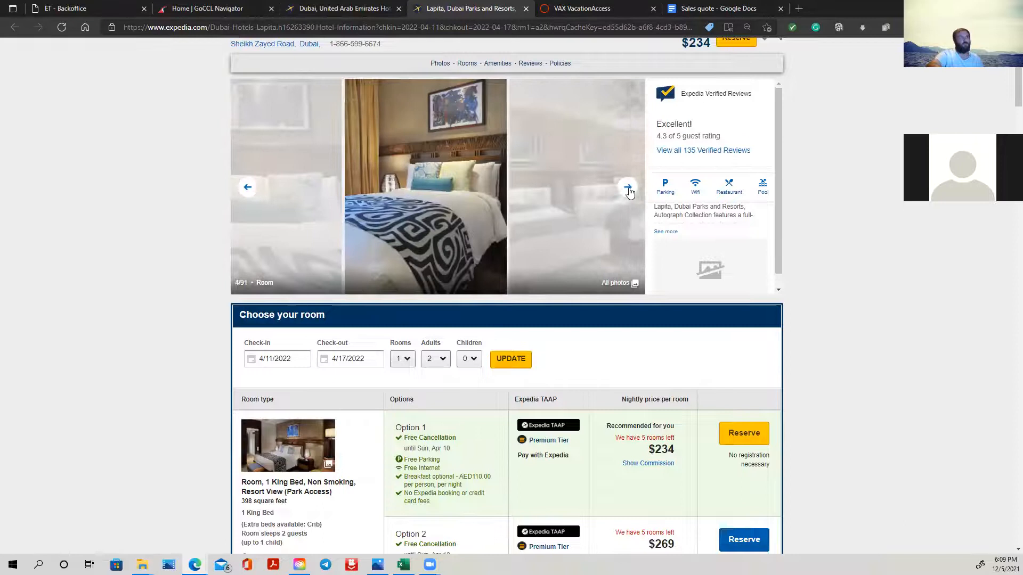
click(628, 191)
click(629, 190)
click(628, 190)
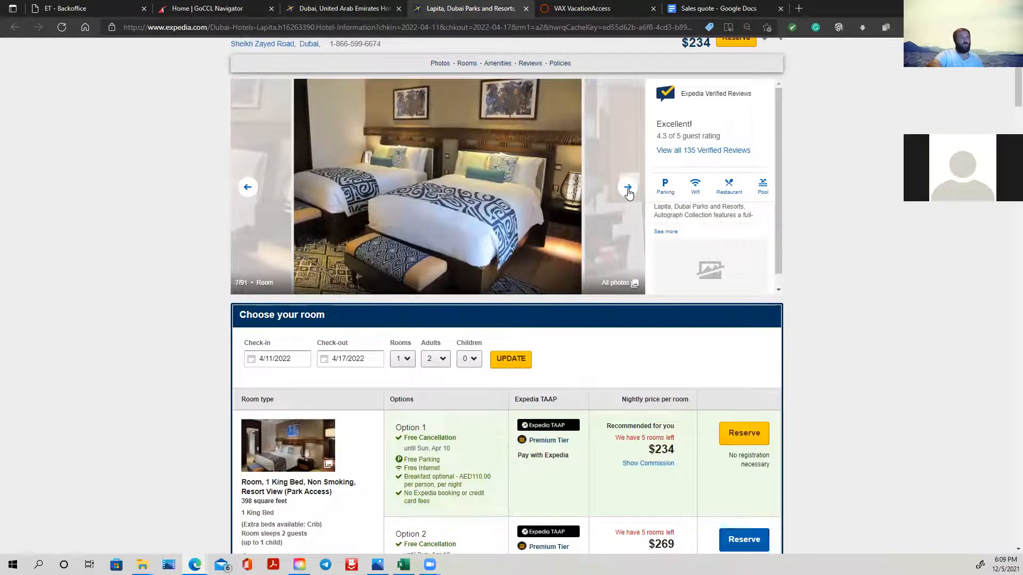
click(628, 190)
click(629, 191)
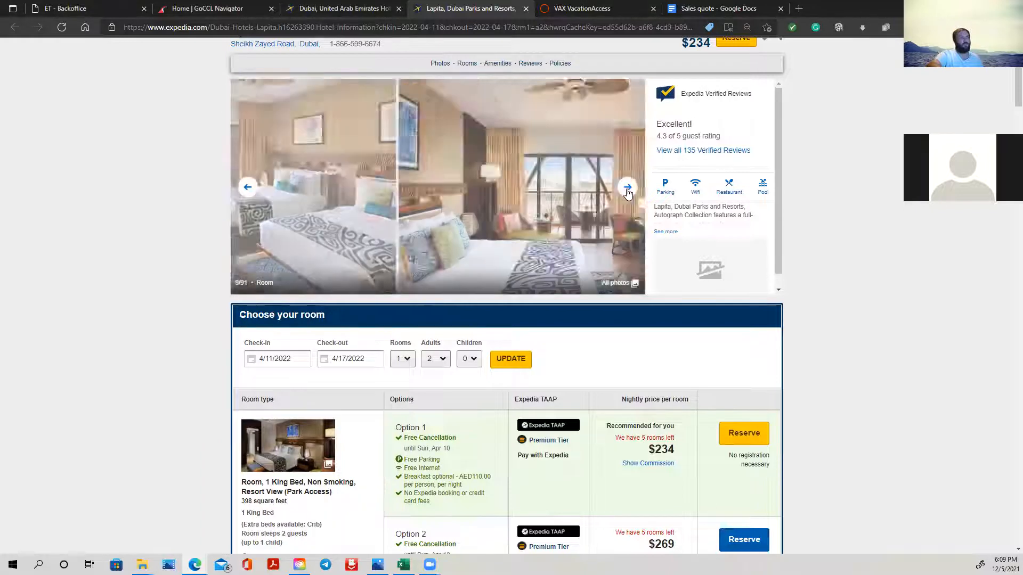
click(629, 191)
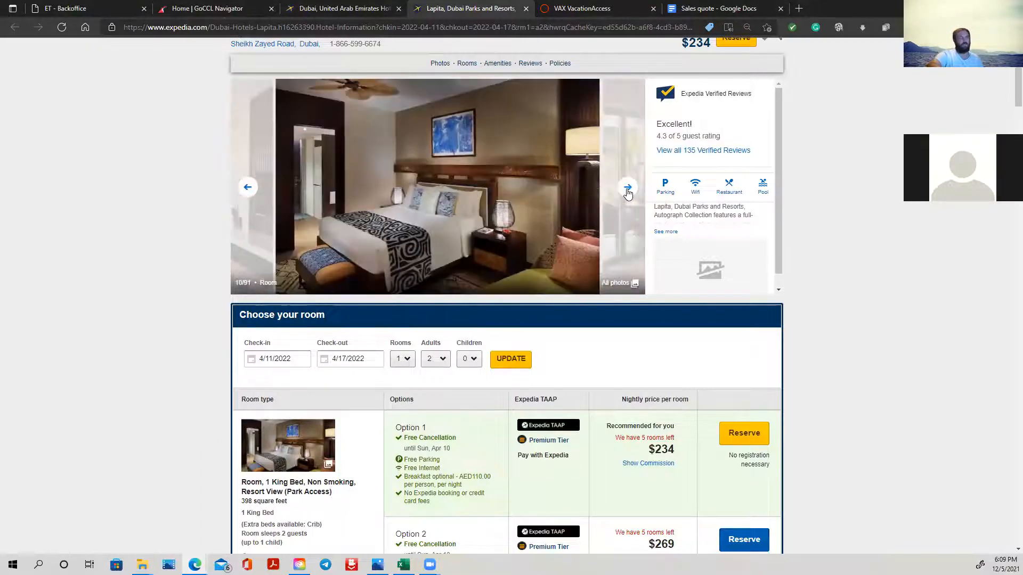
click(629, 190)
click(629, 191)
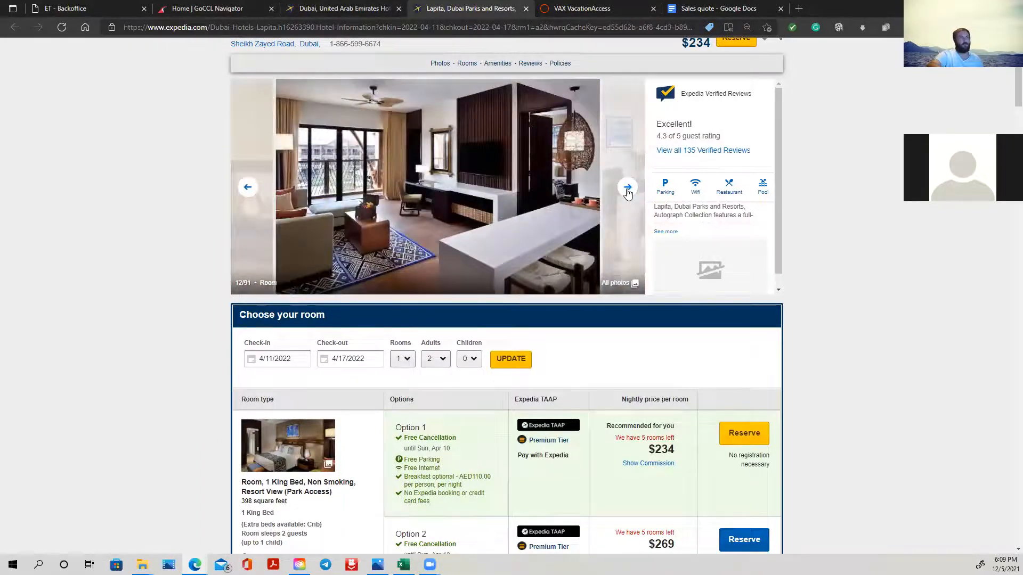
click(628, 191)
- Compare the hotel's room options and open the checkout for Option 1 of the resort-view king room to view its price details
scroll(571, 429, down, 3)
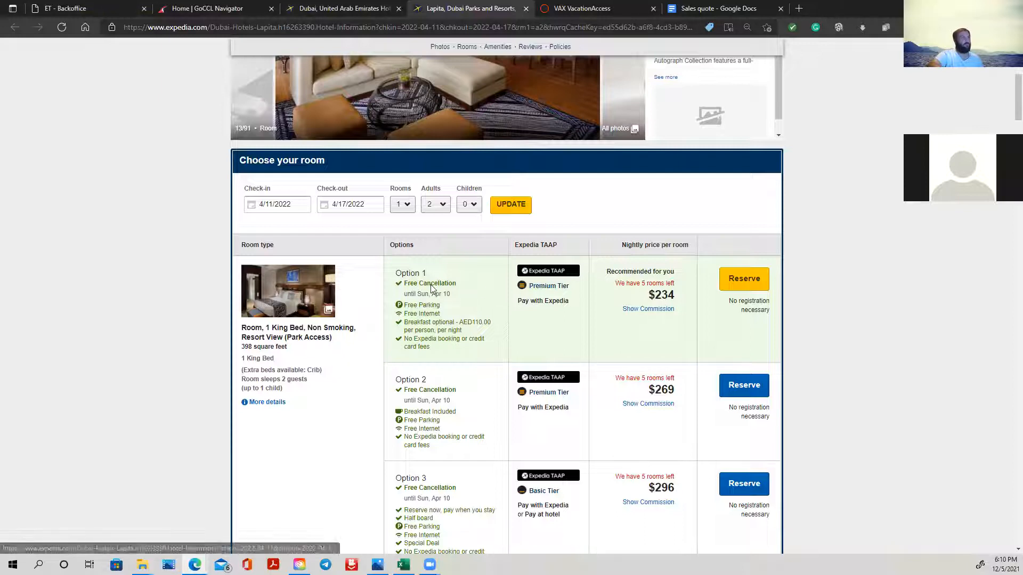
scroll(703, 301, down, 3)
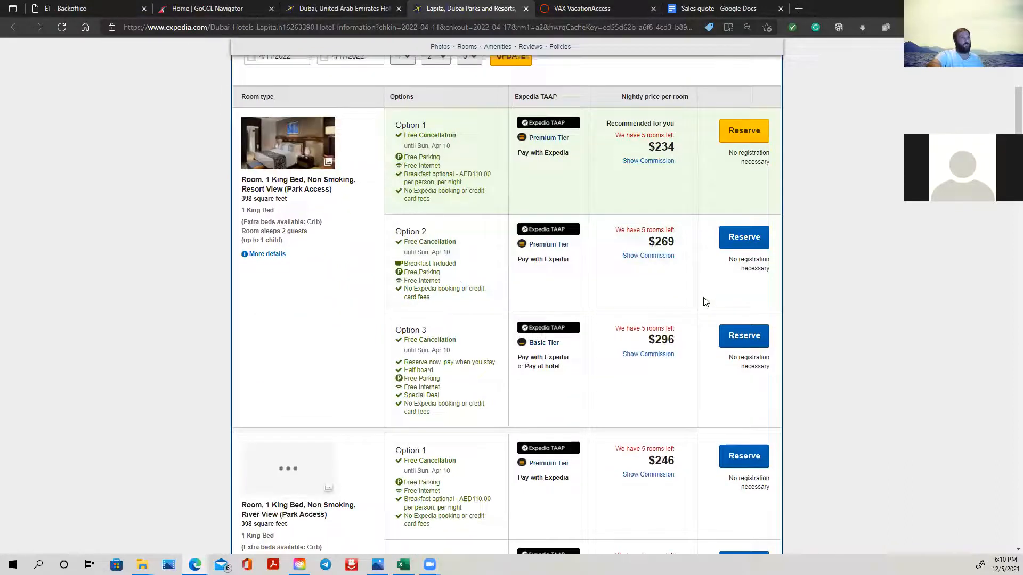
scroll(701, 300, up, 3)
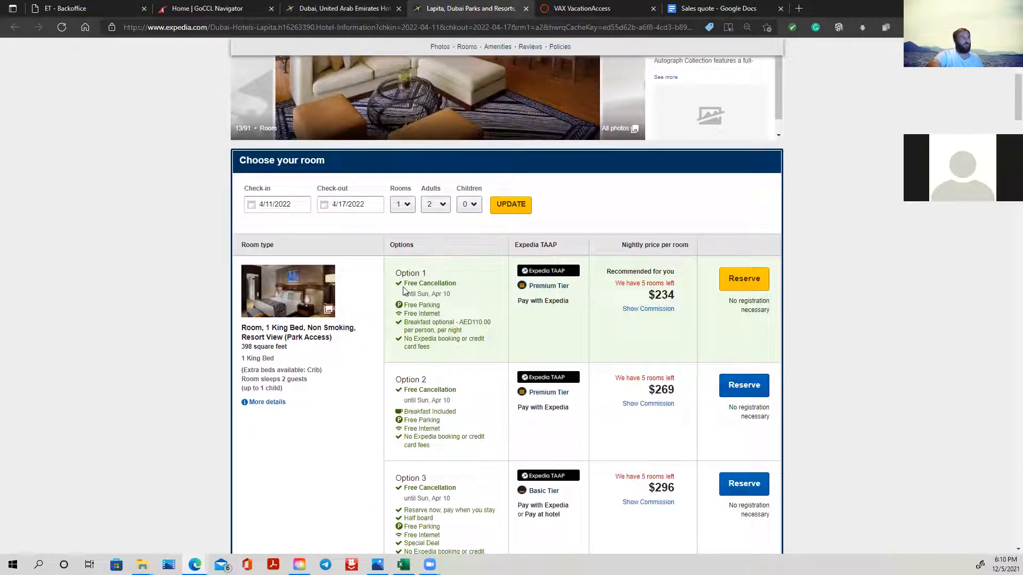
click(745, 278)
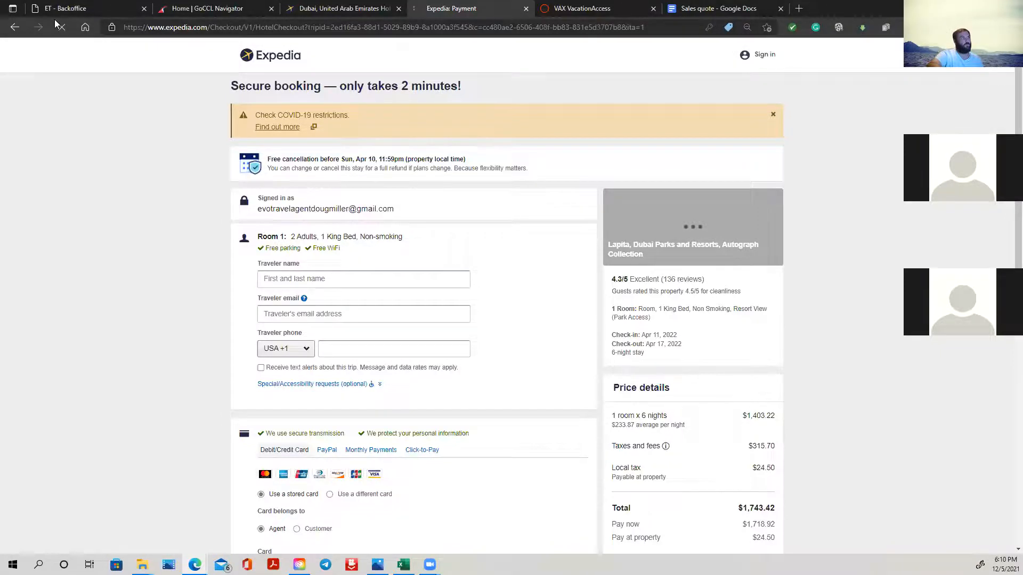
- Return to the hotel's room list and place the quote sheet over it, enlarged to show the whole quote table
scroll(493, 283, down, 4)
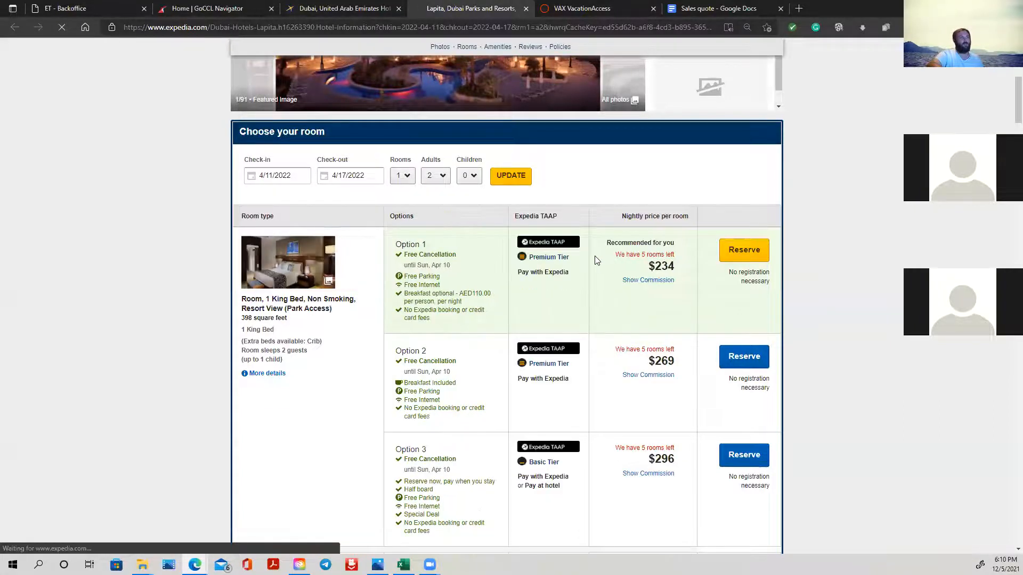
scroll(595, 256, down, 2)
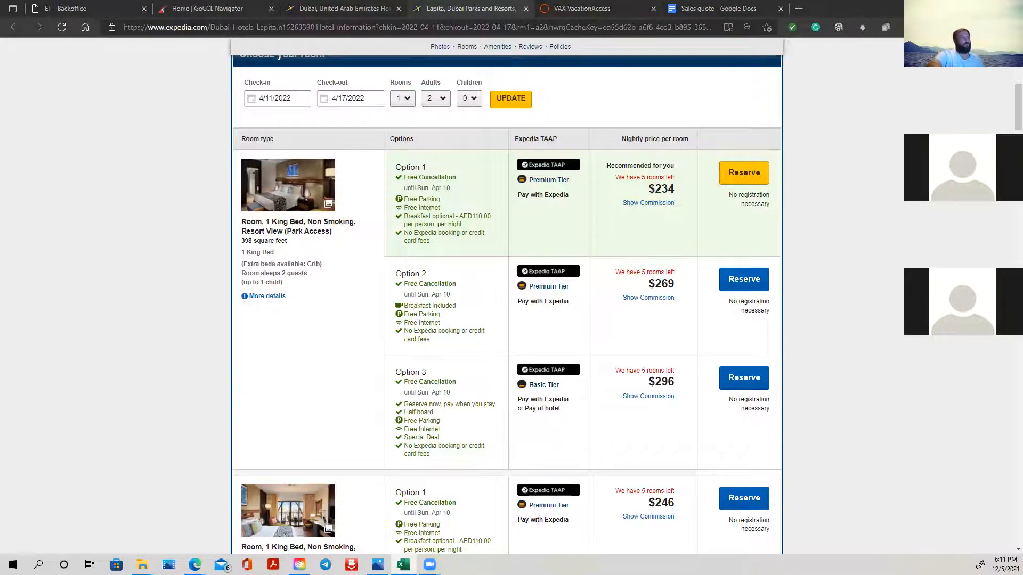
drag(1022, 55, 757, 55)
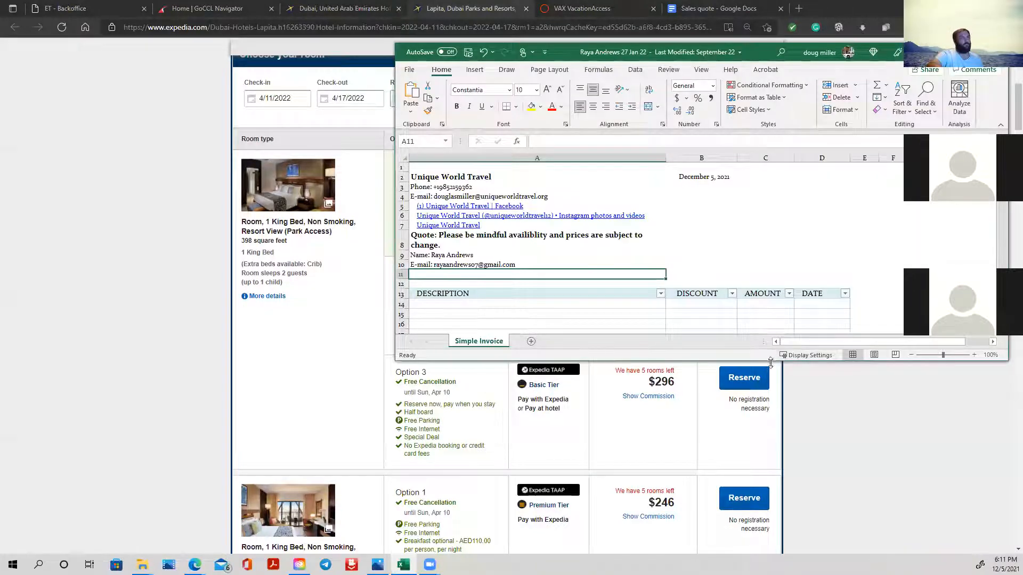
drag(770, 362, 774, 502)
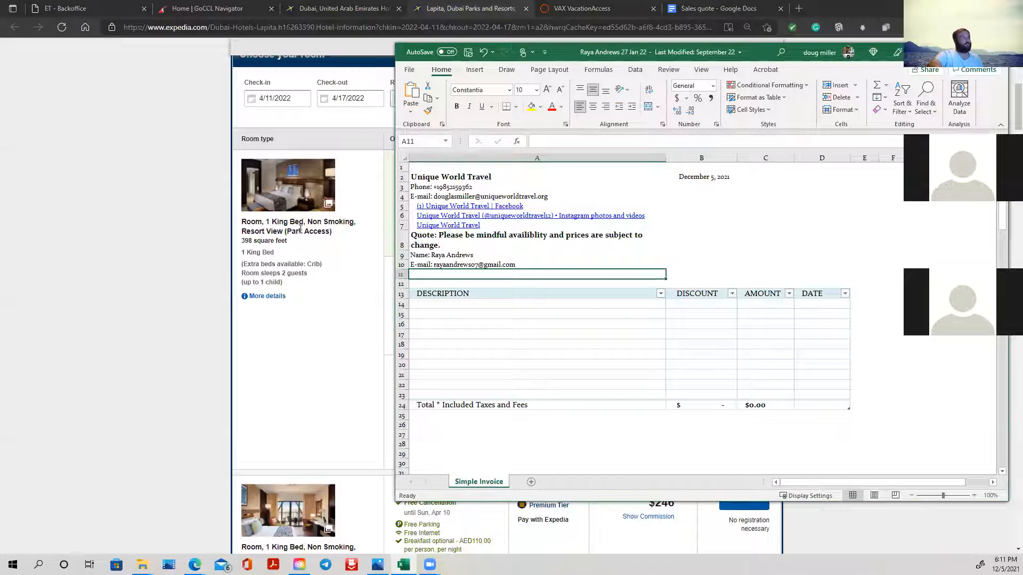
- Copy the room name "Room, 1 King Bed, Non Smoking, Resort View (Park Access)" from Expedia into Description cell A14 of the quote sheet
click(286, 223)
drag(242, 223, 341, 235)
right_click(300, 236)
click(320, 240)
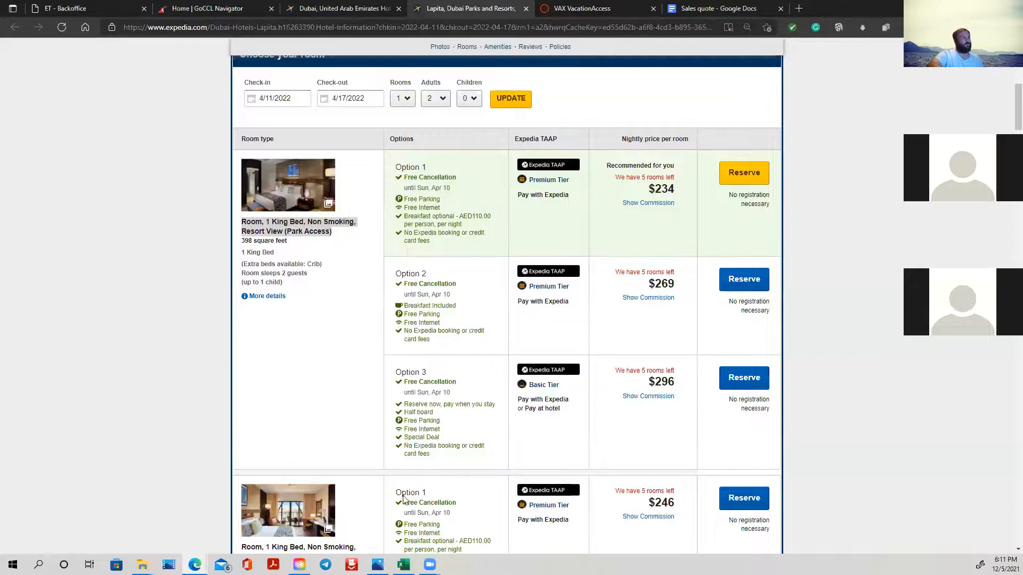
key(alt+Tab)
click(439, 303)
right_click(440, 303)
double_click(429, 303)
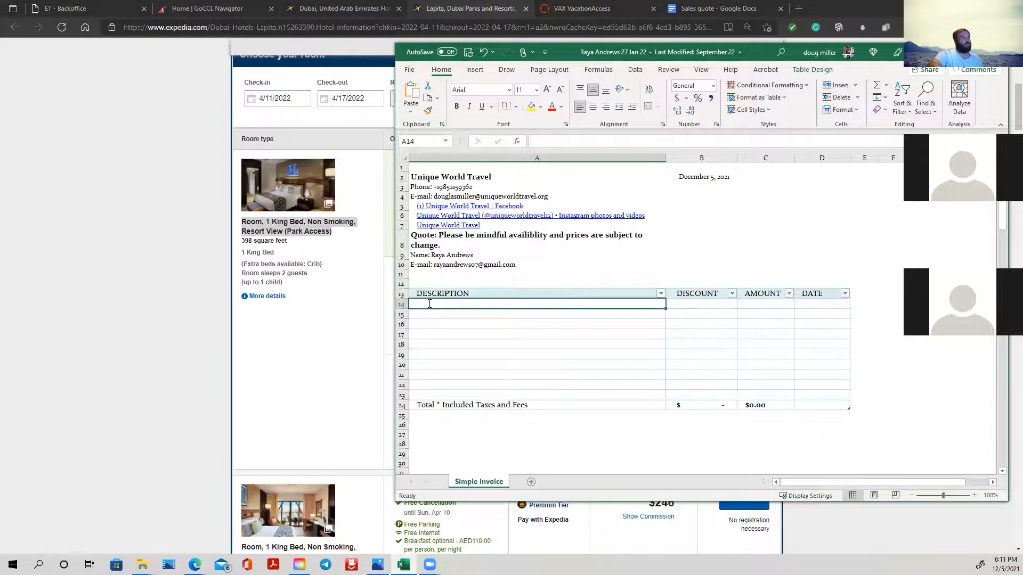
right_click(429, 303)
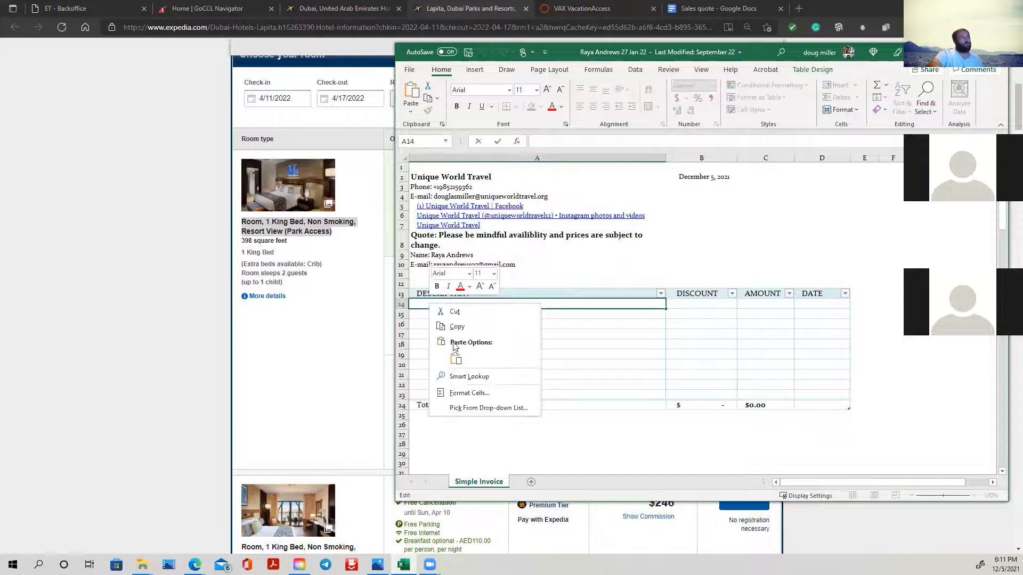
click(455, 359)
click(746, 303)
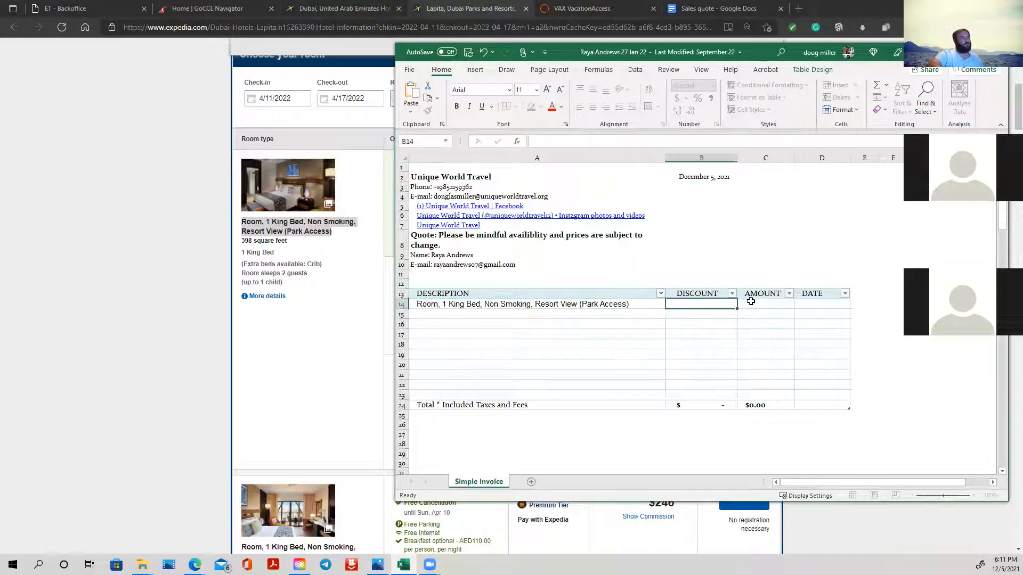
- Return to the hotel's Expedia page and review the options listed for the resort-view king room
click(286, 345)
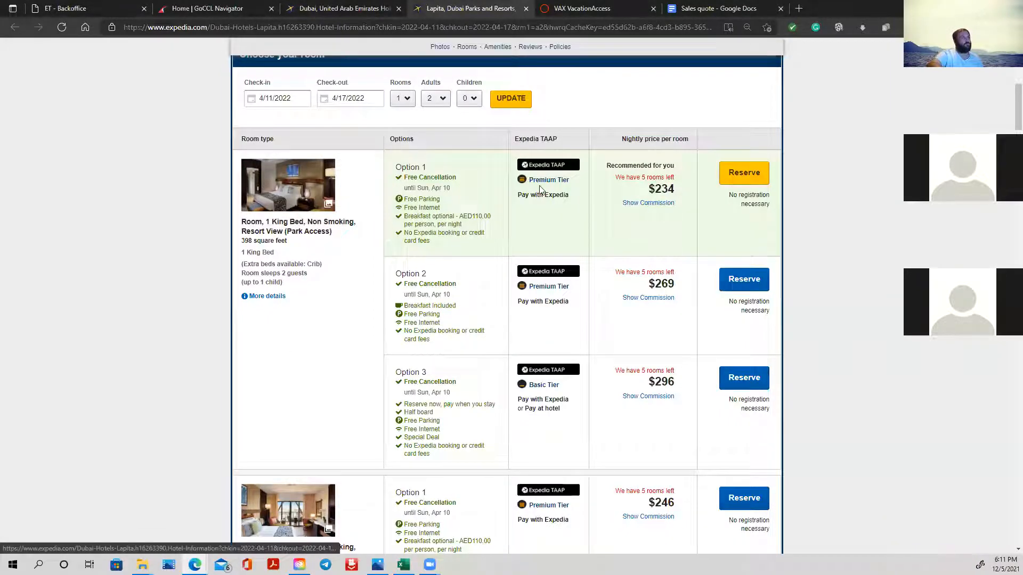
scroll(501, 213, up, 1)
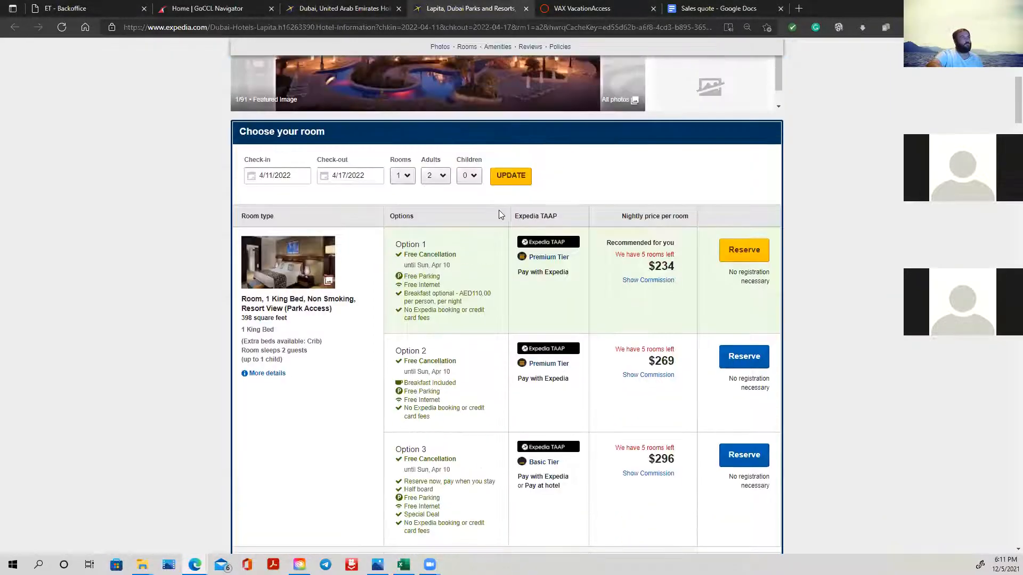
scroll(495, 213, up, 2)
scroll(496, 213, down, 4)
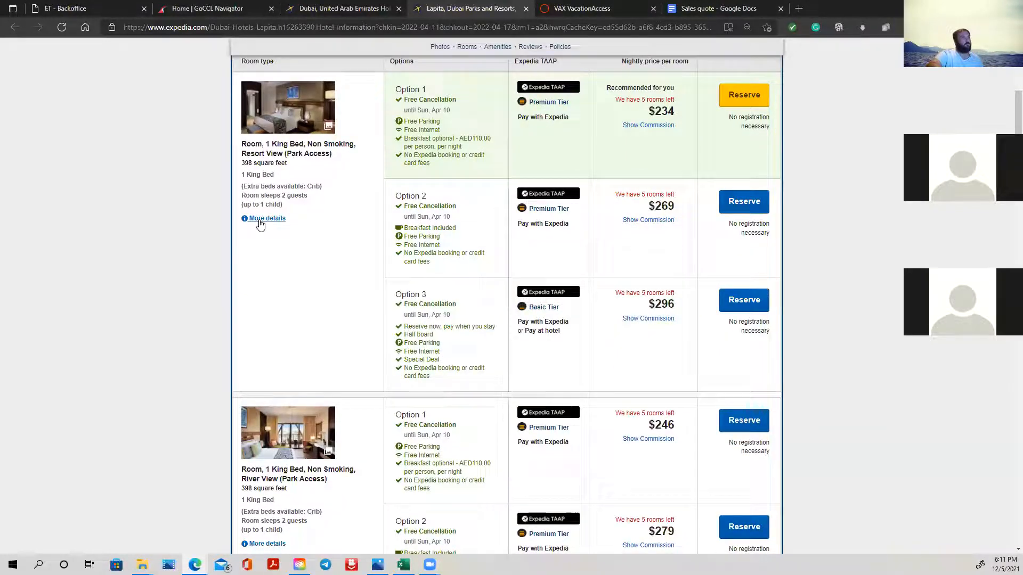
scroll(703, 150, up, 2)
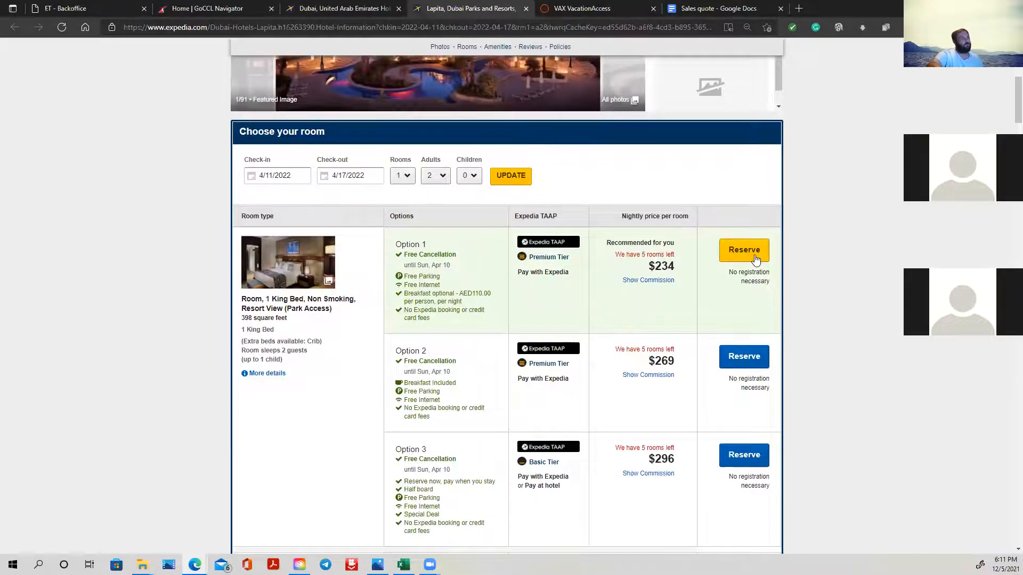
scroll(429, 383, down, 3)
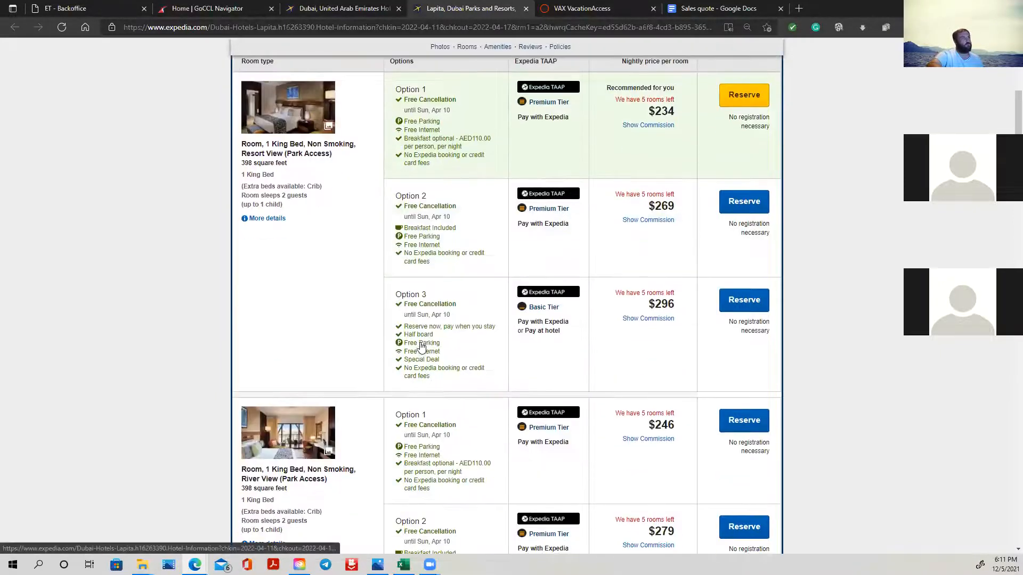
scroll(431, 272, up, 3)
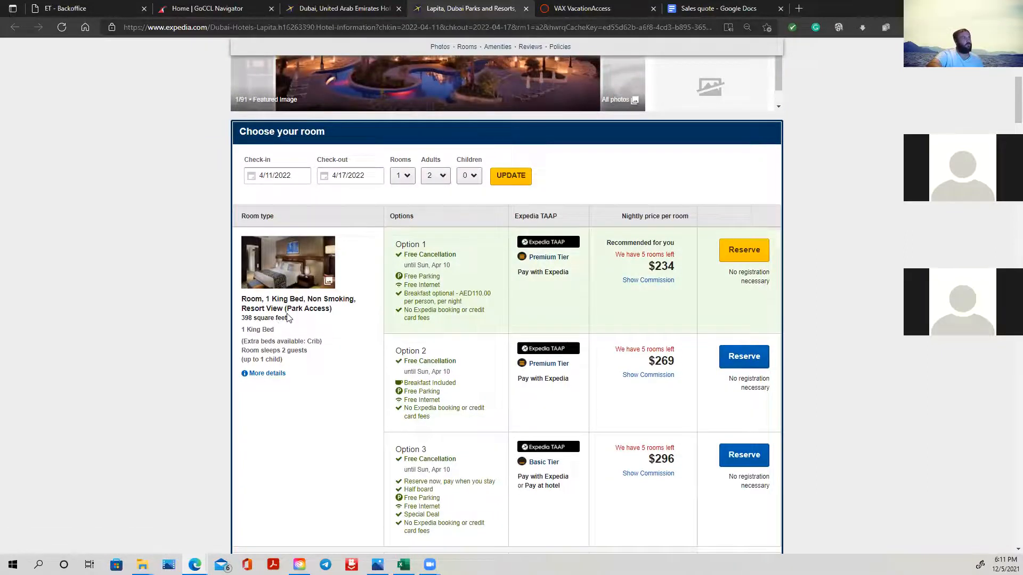
- Copy the hotel name "Lapita, Dubai Parks and Resorts" from the Expedia page heading into cell A11 of the quote sheet, keeping source formatting
scroll(275, 322, up, 6)
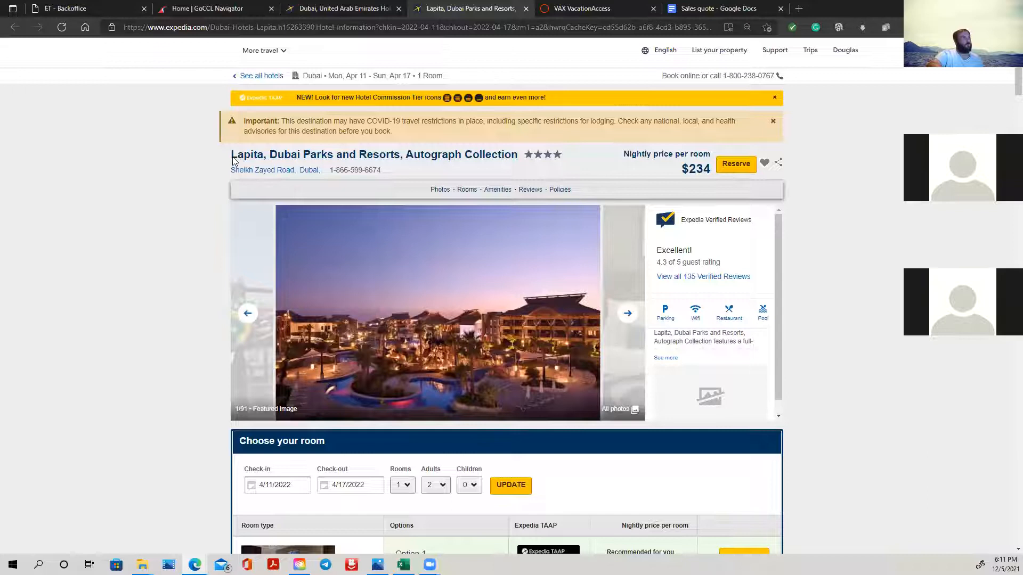
drag(229, 156, 399, 158)
right_click(399, 157)
click(434, 167)
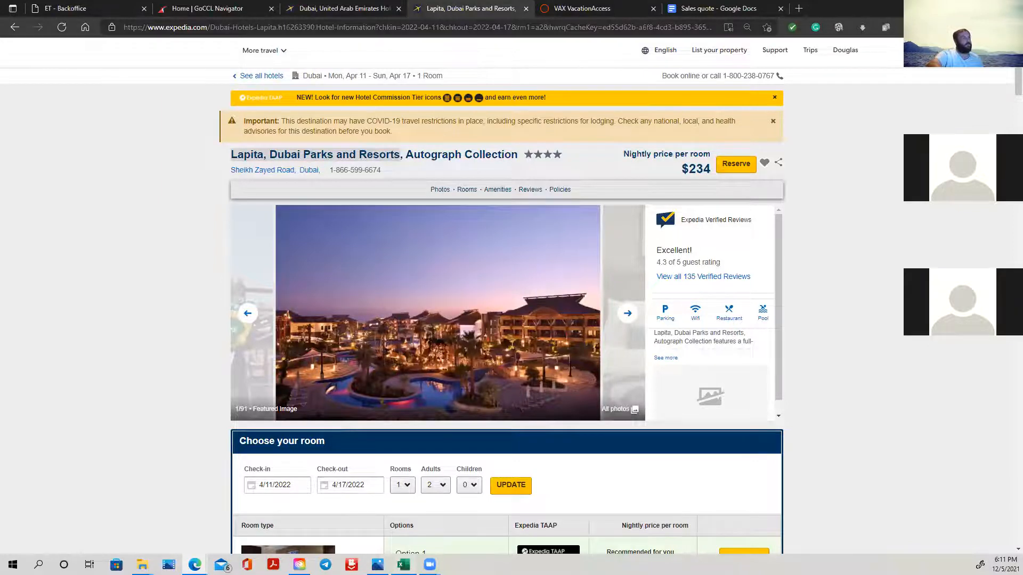
click(403, 564)
right_click(435, 276)
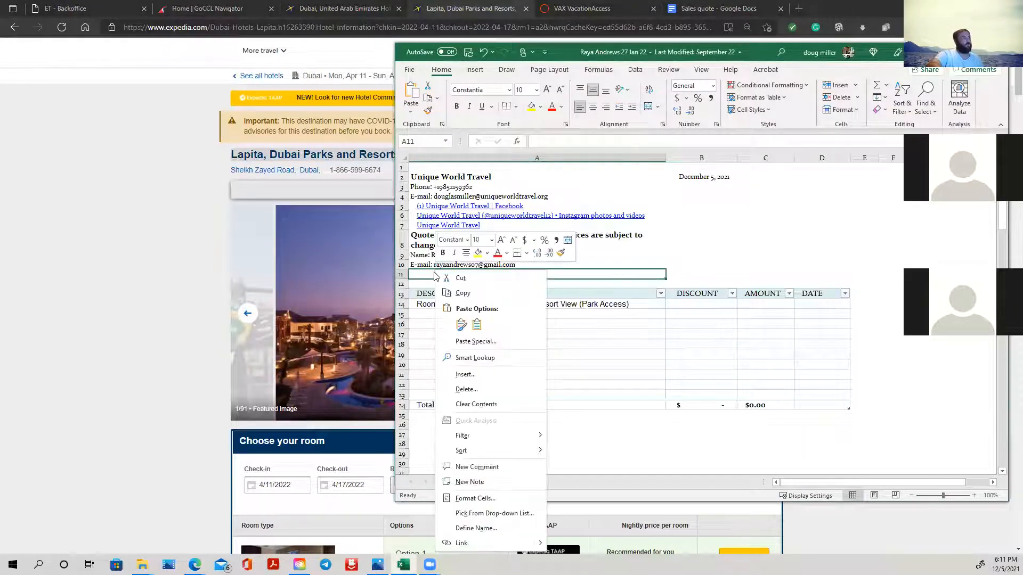
click(462, 324)
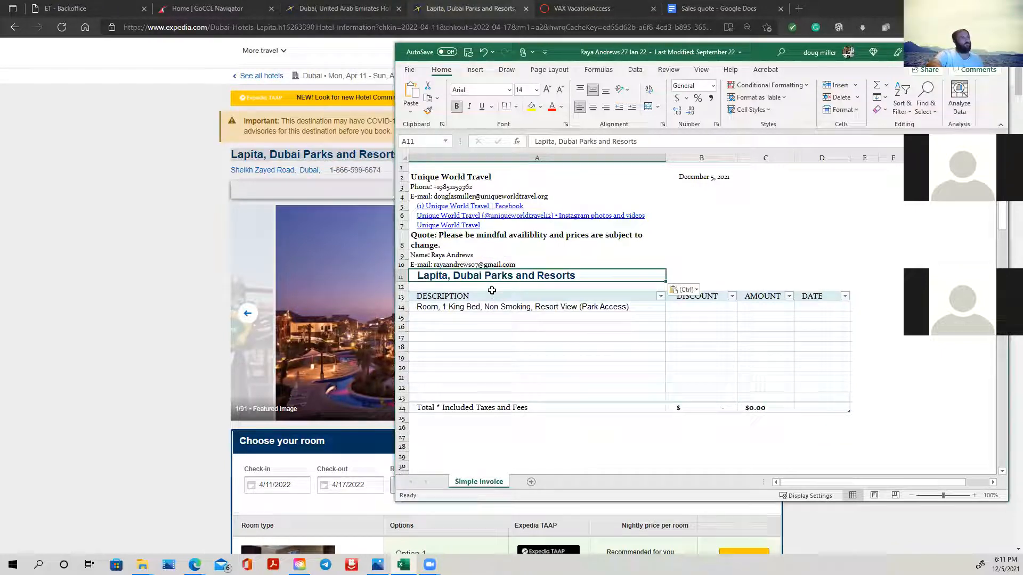
- Recolor the hotel name text in cell A11 white and slightly reduce the height of row 11
double_click(588, 279)
drag(588, 279, 413, 276)
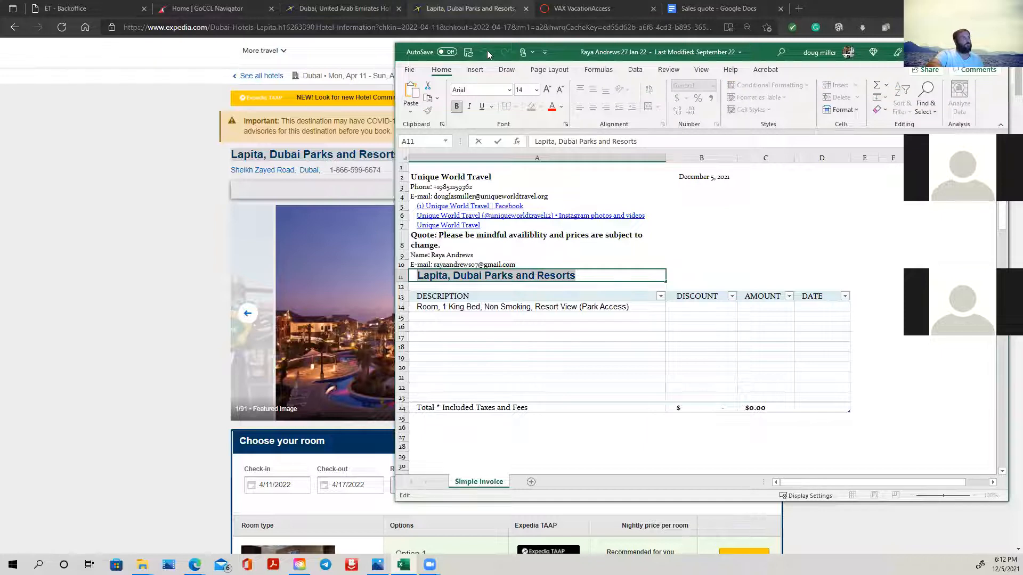
click(561, 107)
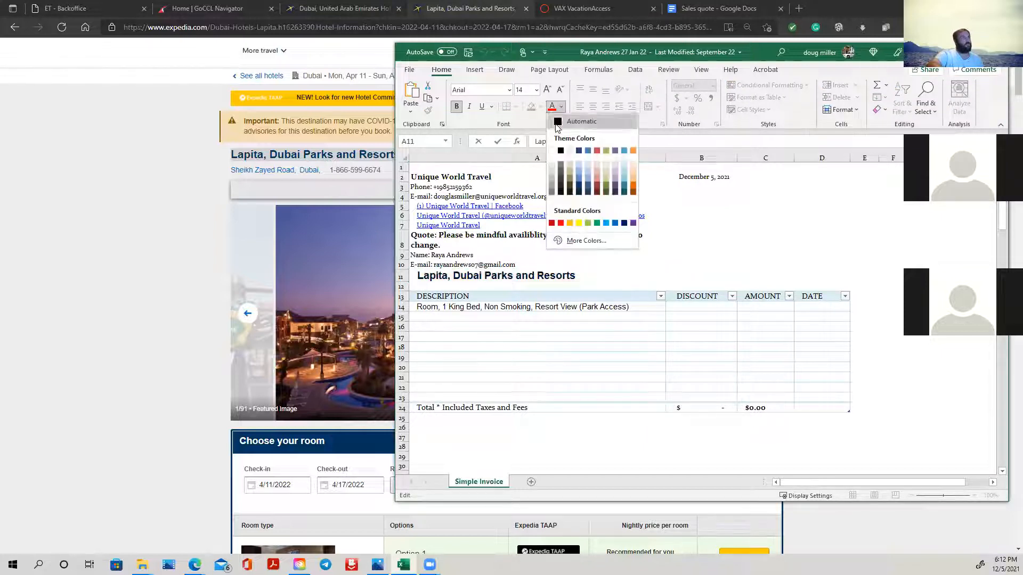
click(552, 152)
click(516, 346)
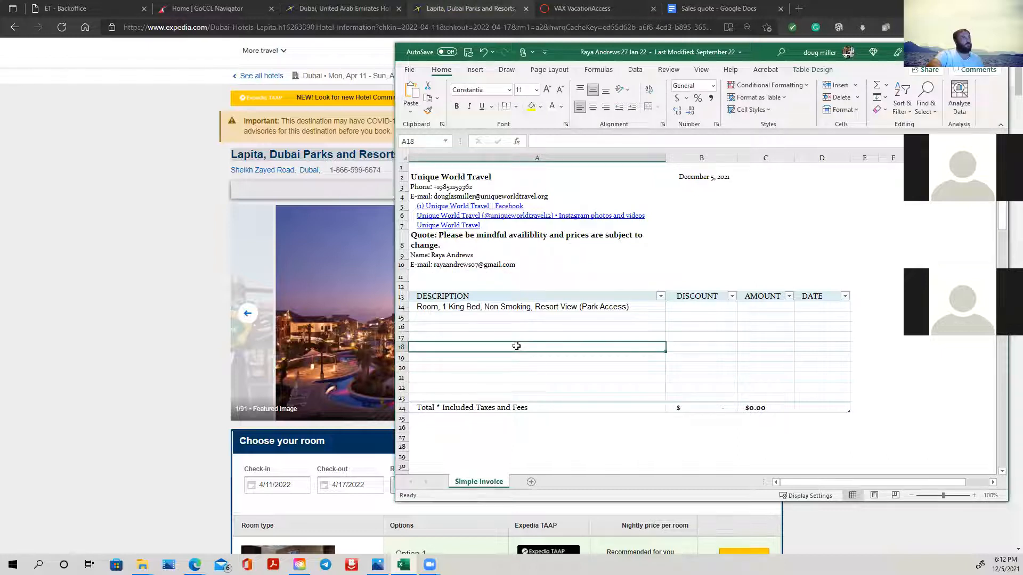
drag(405, 283, 405, 279)
click(434, 273)
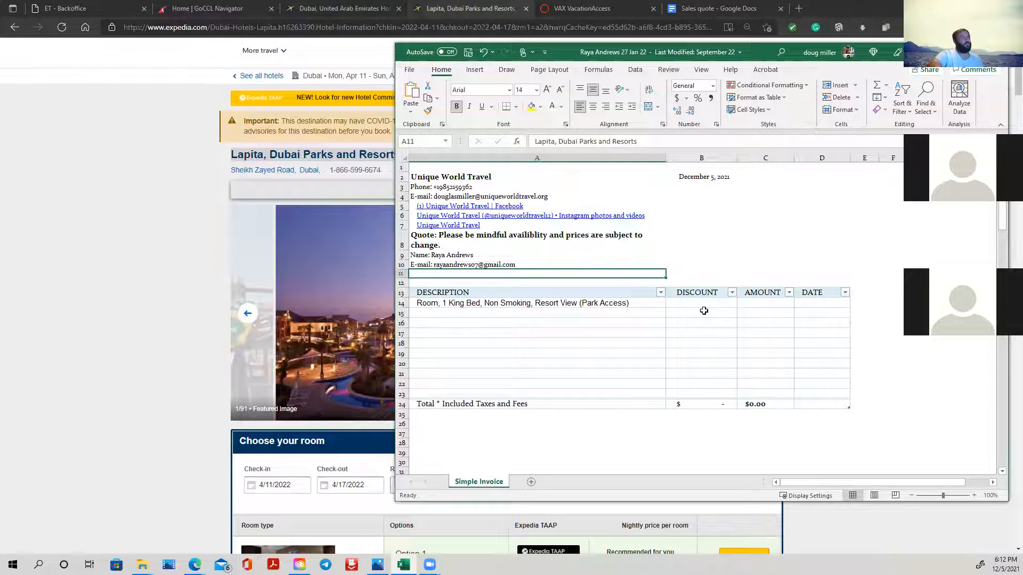
- Check the resort-view king room's extra details on Expedia, and open the checkout for its Option 1 to view the price details
click(122, 318)
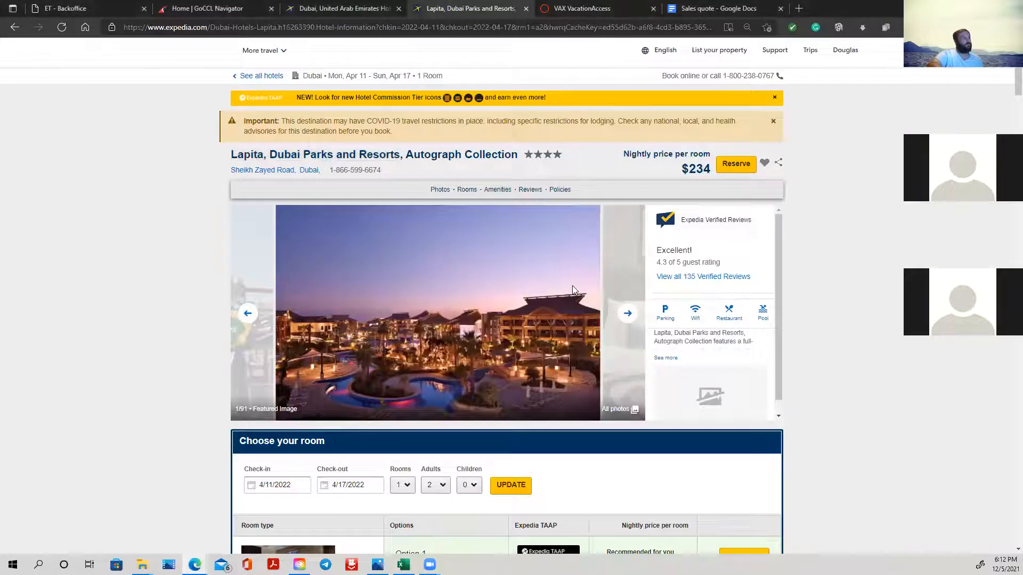
scroll(572, 286, down, 7)
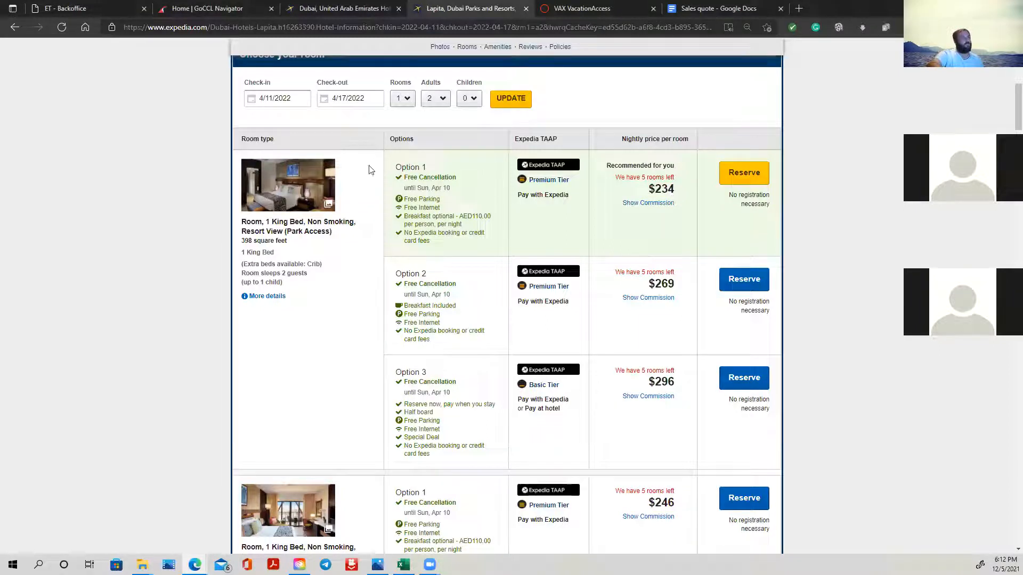
click(272, 298)
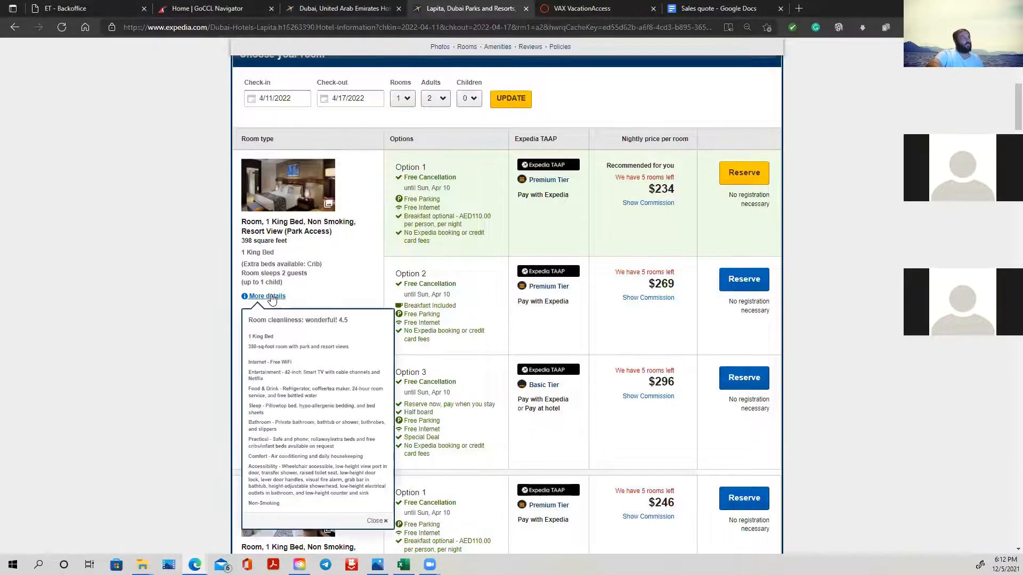
click(272, 299)
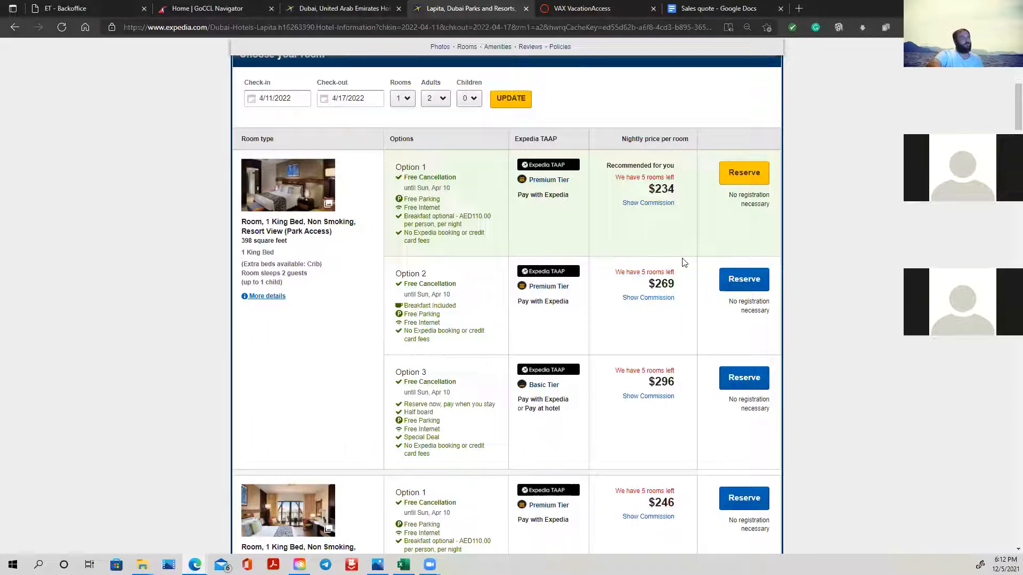
click(740, 175)
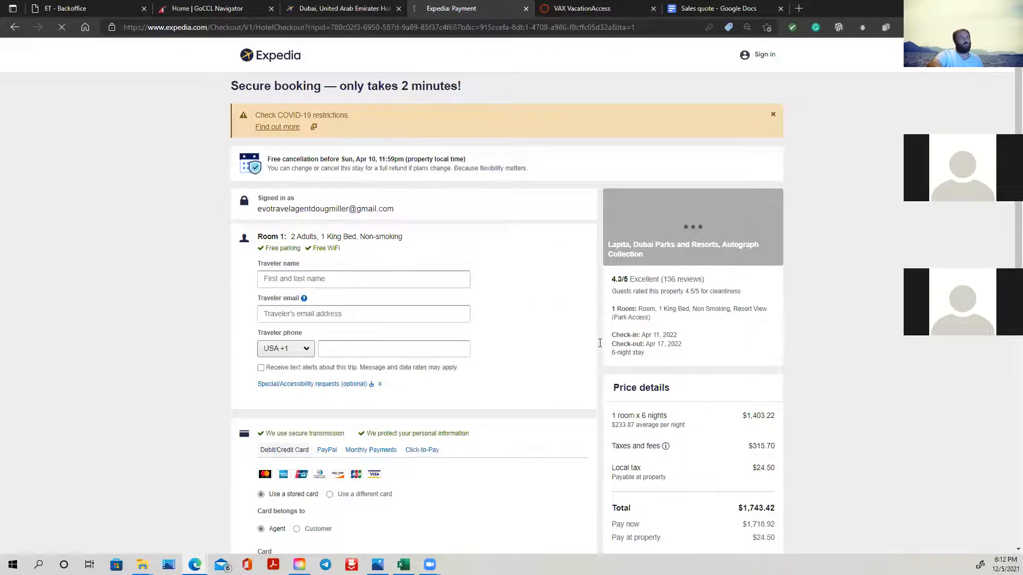
scroll(606, 302, down, 2)
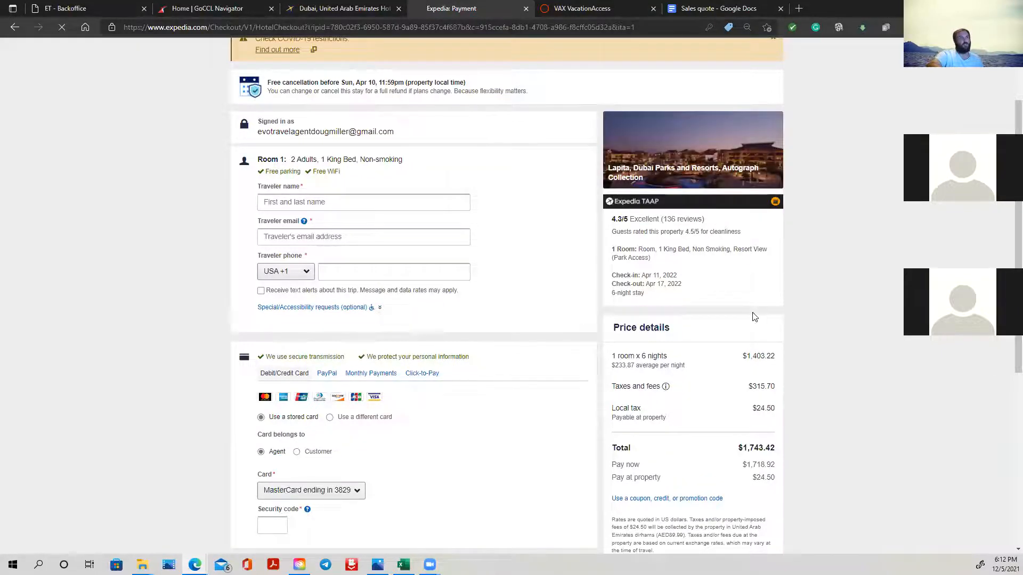
scroll(754, 320, down, 2)
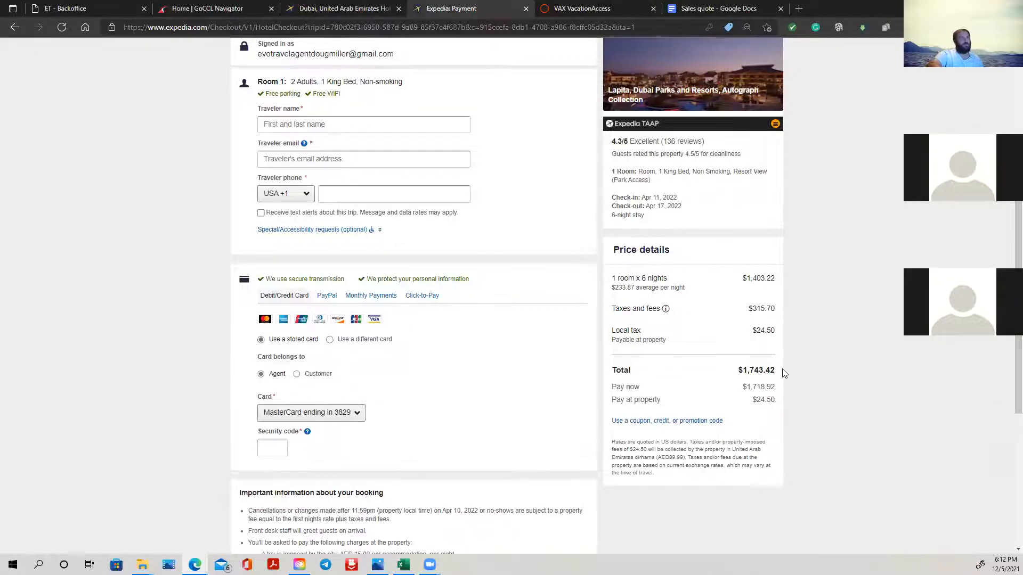
- Copy the pay-now amount 1,718.92 from the Expedia price details into Amount cell C14 of the quote sheet
triple_click(752, 372)
click(684, 380)
drag(746, 387, 770, 390)
right_click(763, 390)
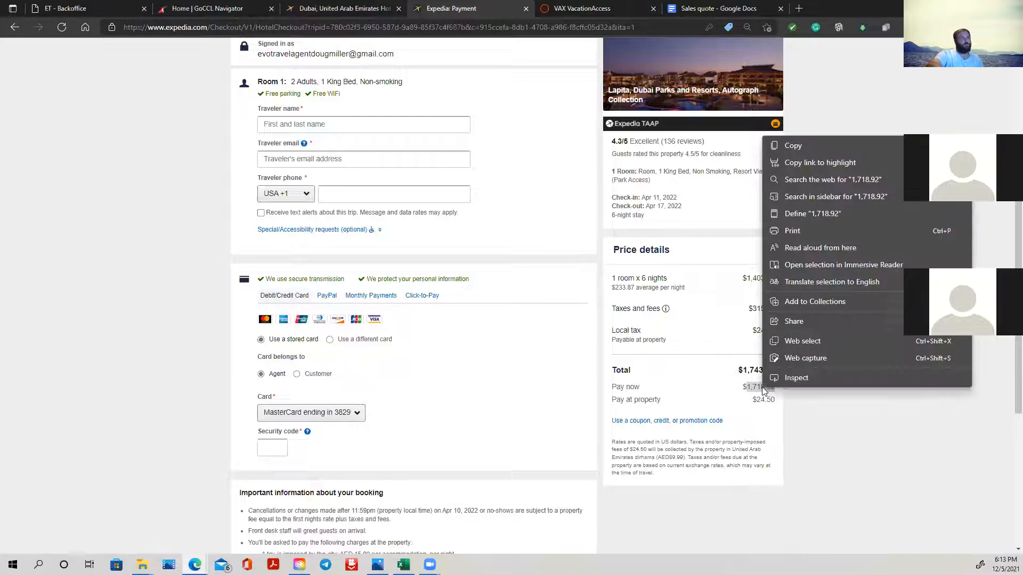
click(805, 147)
click(403, 565)
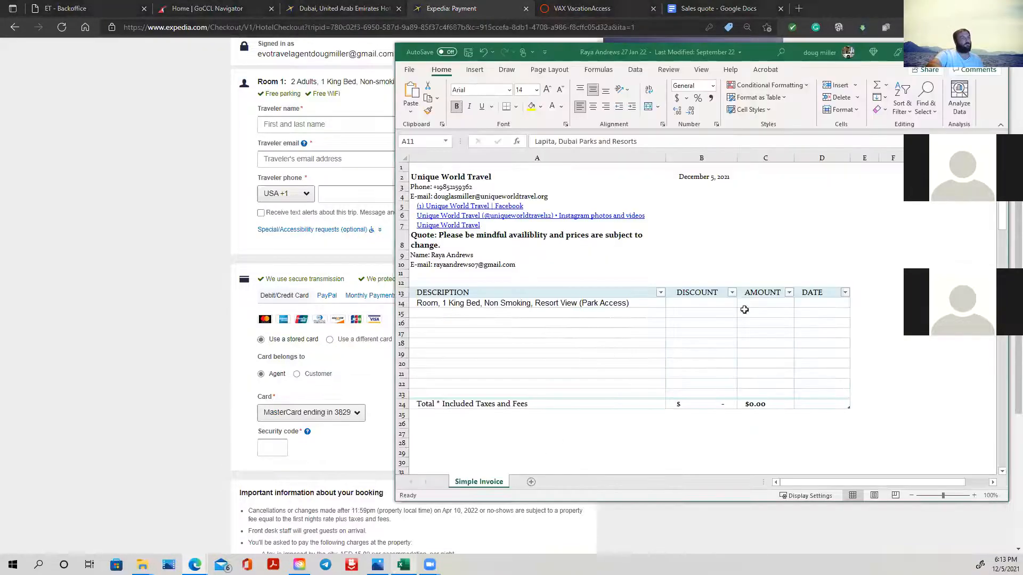
right_click(767, 302)
click(791, 295)
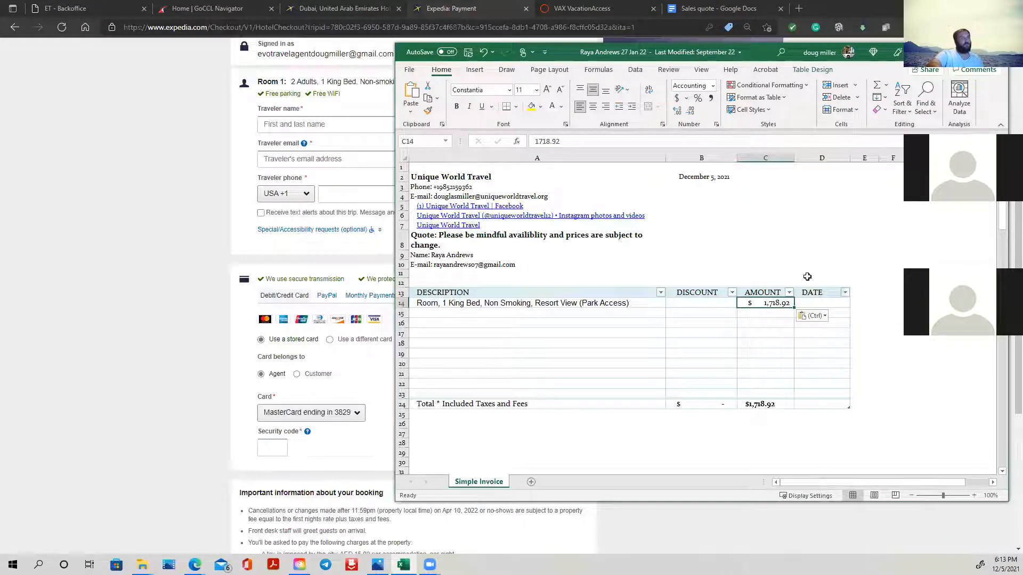
- Copy the check-in date Apr 11, 2022 from the Expedia checkout into Date cell D14 of the quote sheet
click(825, 303)
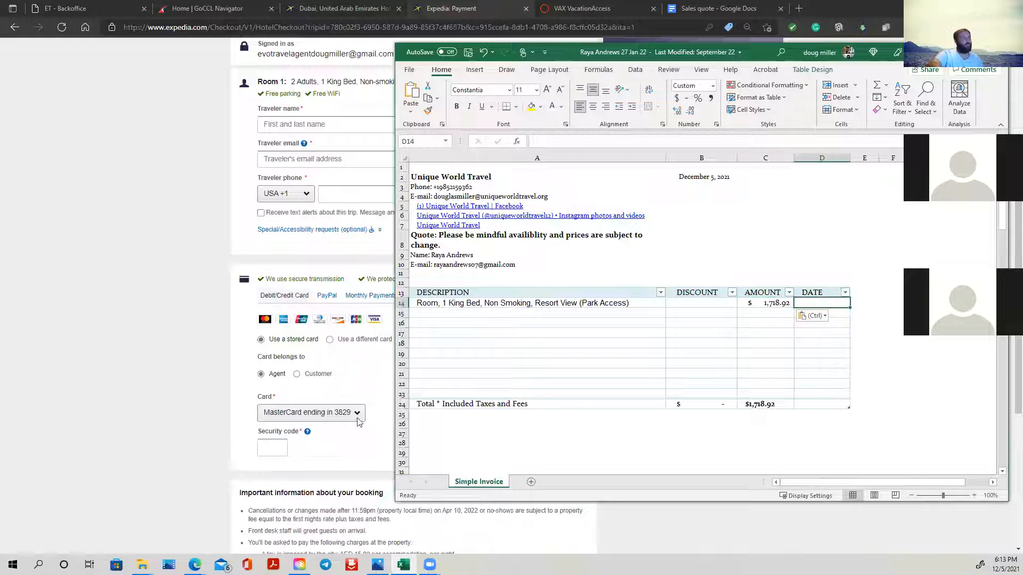
click(215, 265)
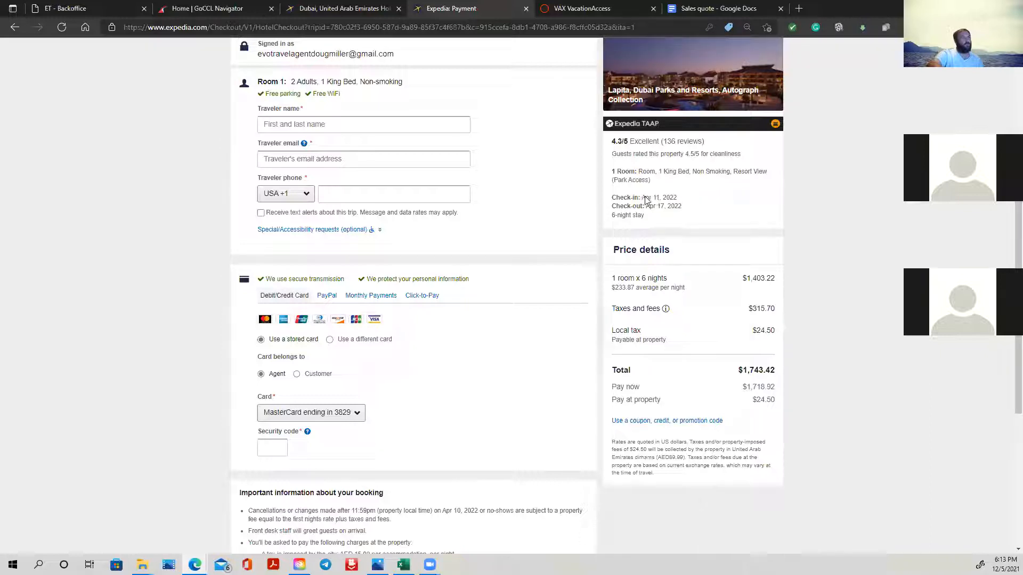
drag(643, 201, 677, 199)
right_click(673, 199)
click(697, 209)
click(404, 565)
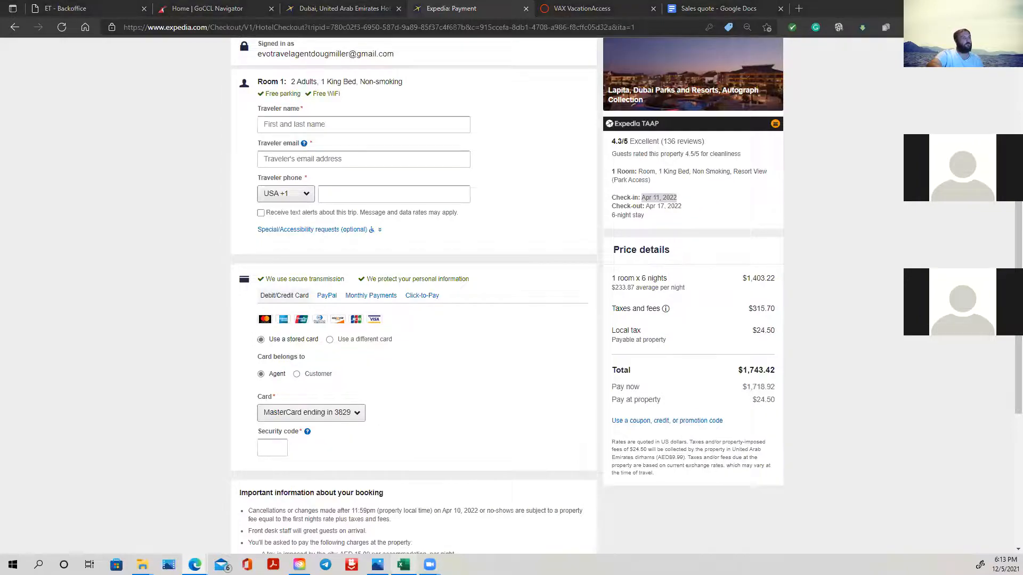
right_click(814, 303)
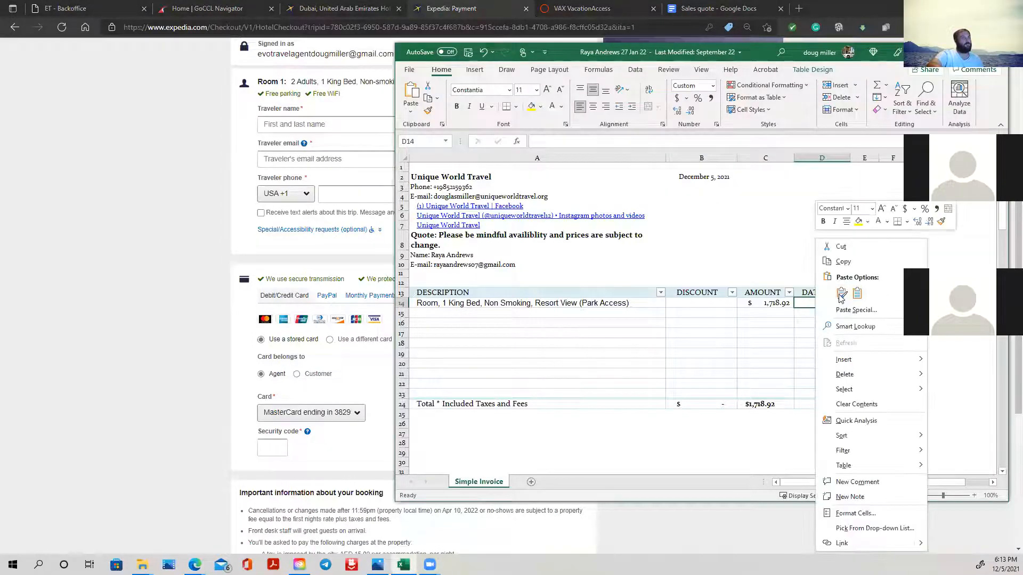
click(859, 295)
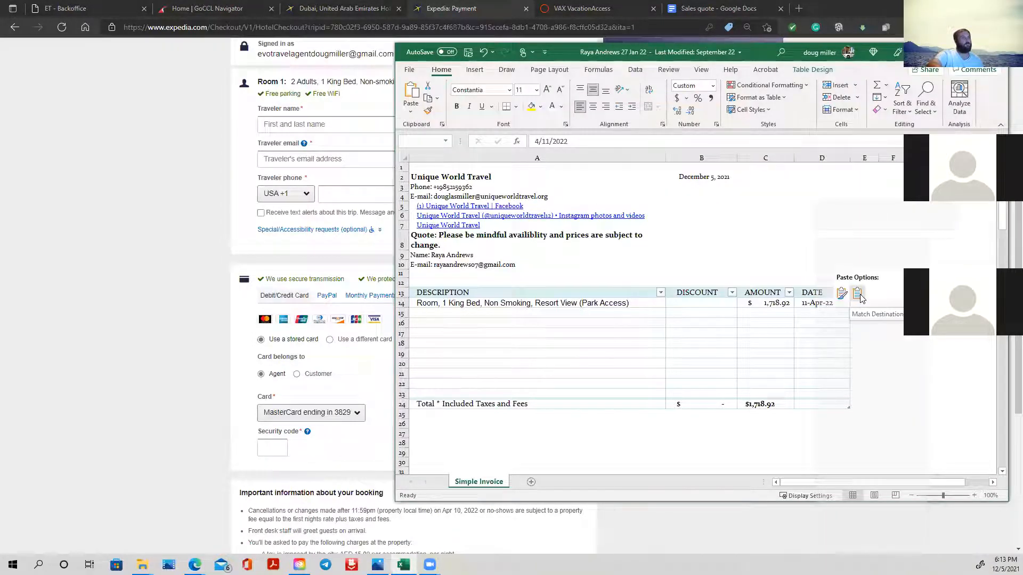
- Replace the date in cell D14 with the stay range "11 - 17 Apr 22"
double_click(835, 303)
drag(834, 303, 808, 304)
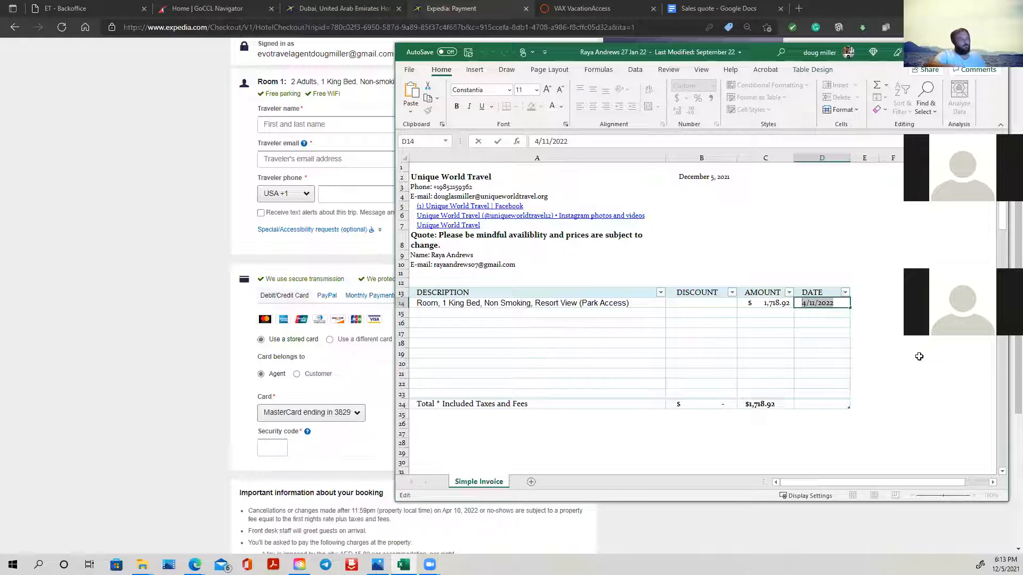
text(11 - 17 Apr)
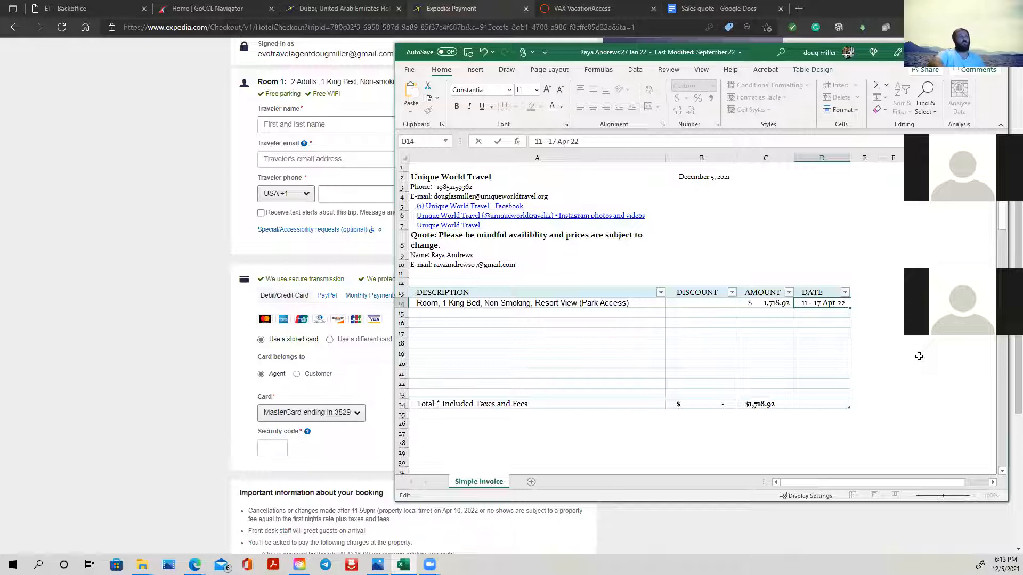
click(881, 297)
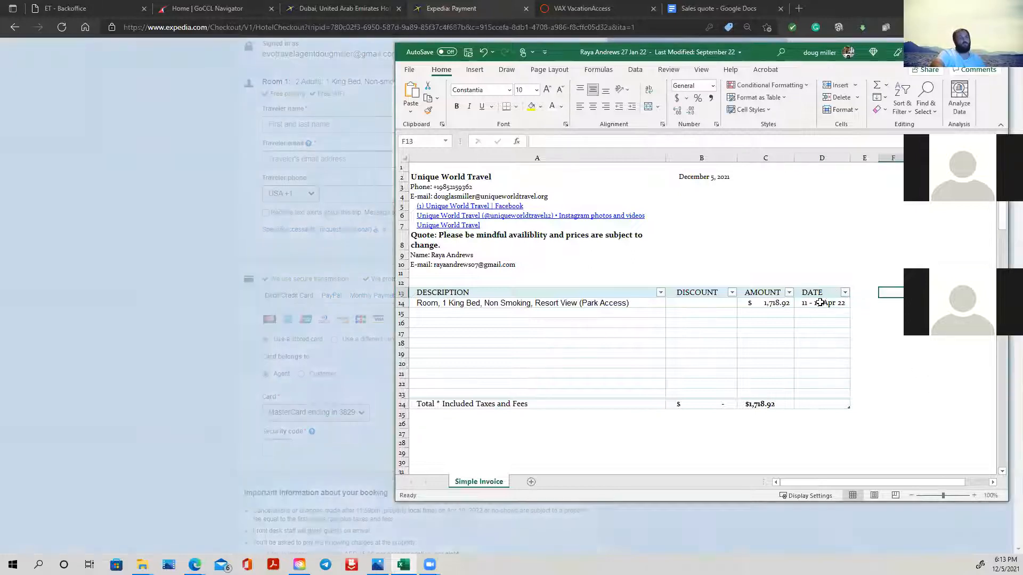
- Copy the "Pay at property $24.50" line from the Expedia price details into Description cell A15 of the quote sheet
click(154, 254)
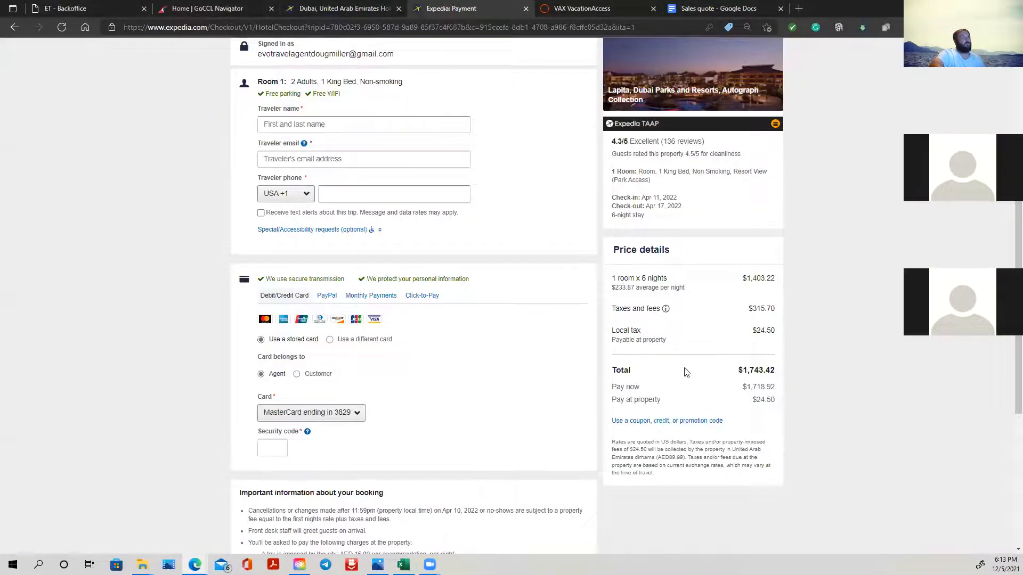
drag(611, 400, 779, 399)
right_click(777, 401)
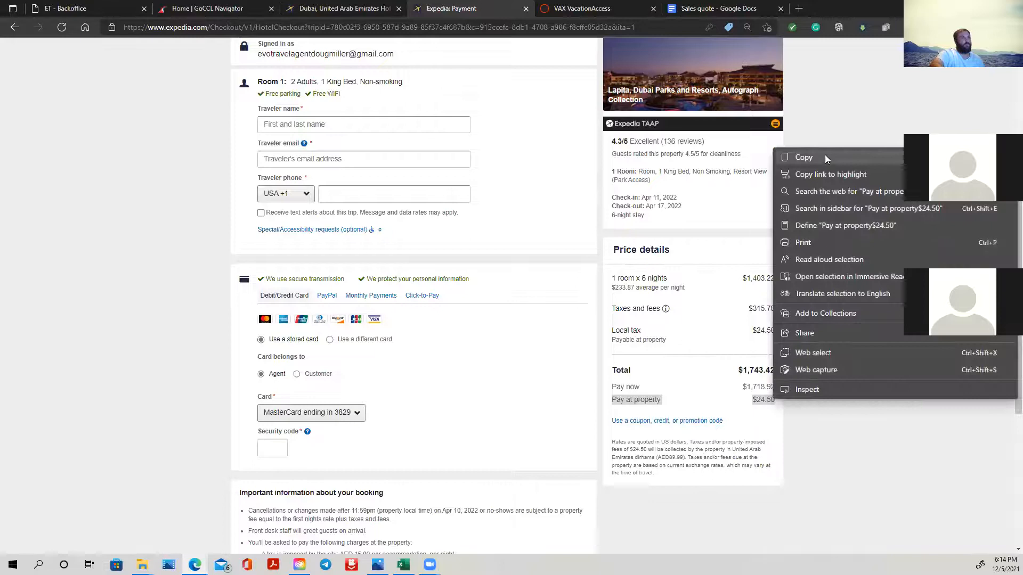
click(826, 158)
click(403, 565)
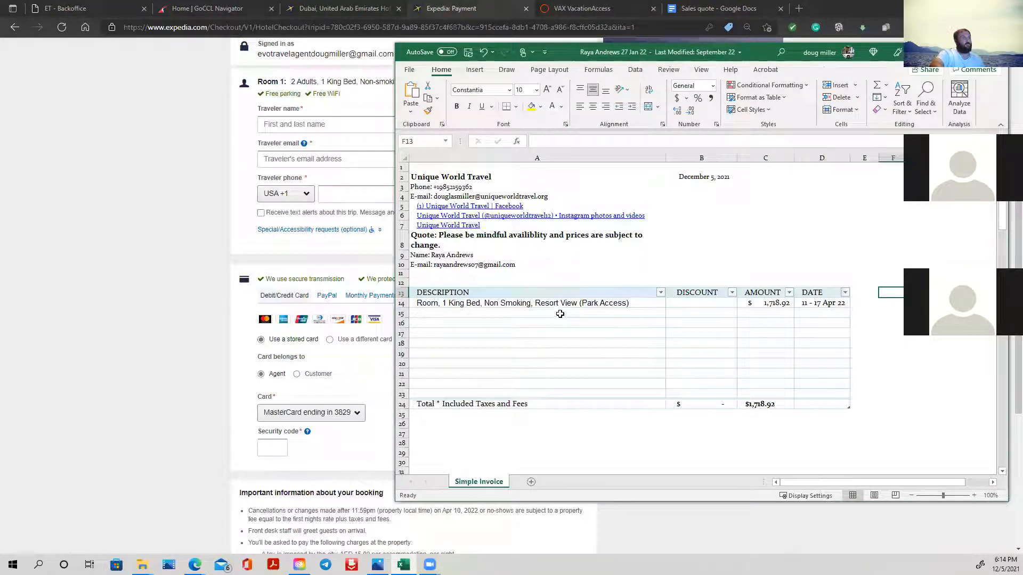
click(559, 315)
right_click(560, 315)
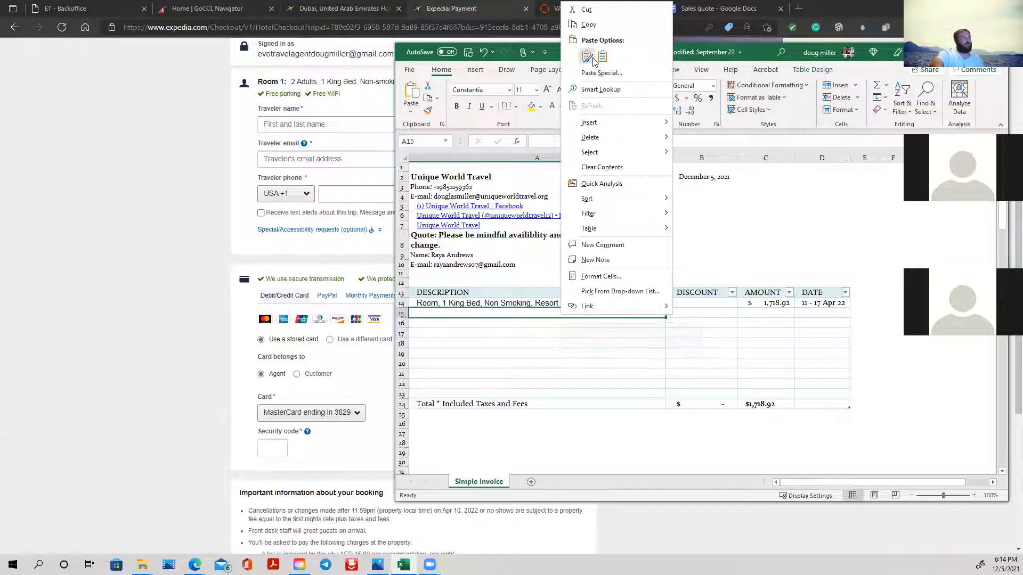
click(586, 57)
- Move the $24.50 from the description in A15 to Amount cell C15, leaving only "Pay at property" in A15
double_click(483, 313)
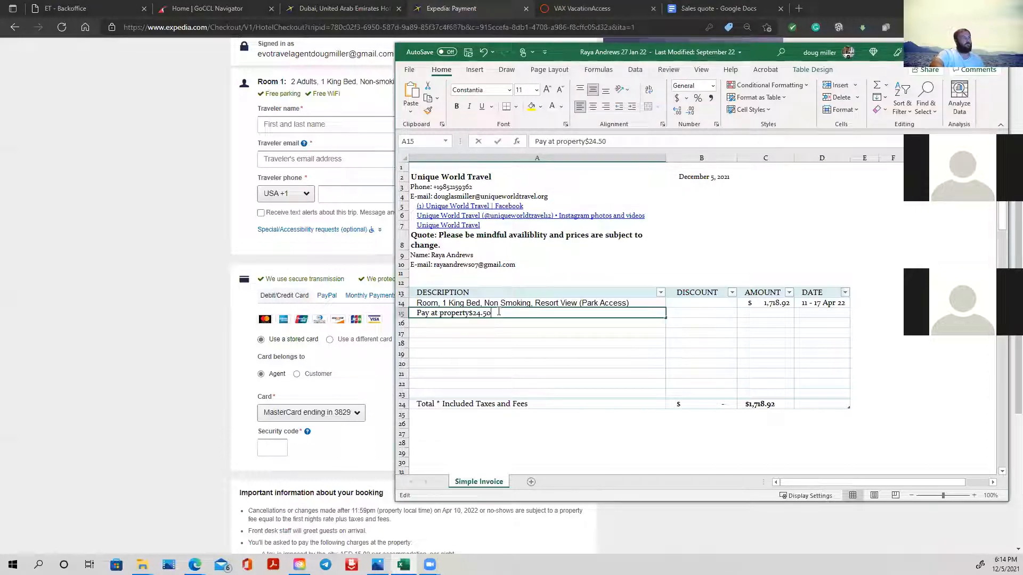
right_click(470, 310)
click(501, 319)
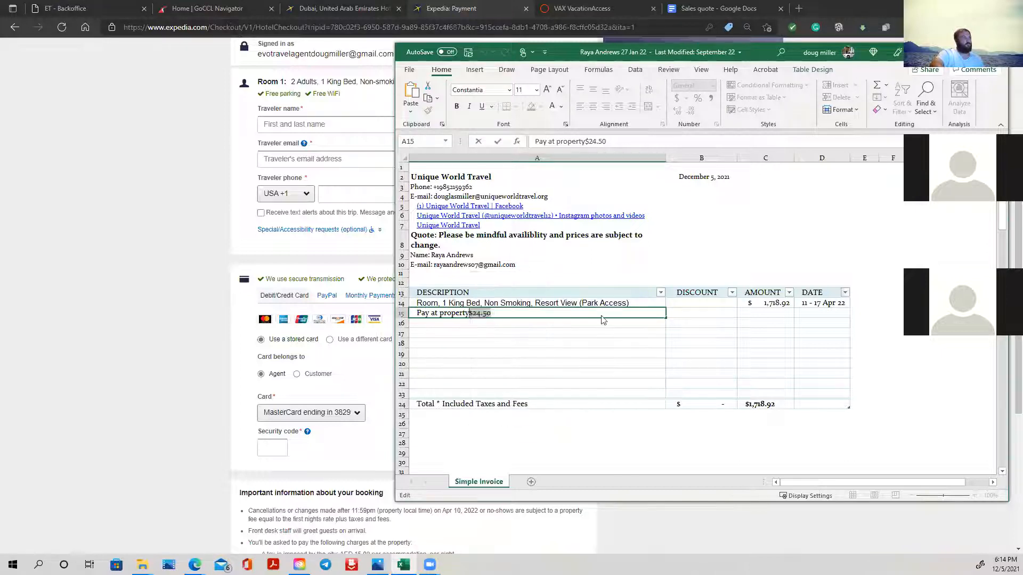
click(777, 312)
right_click(777, 313)
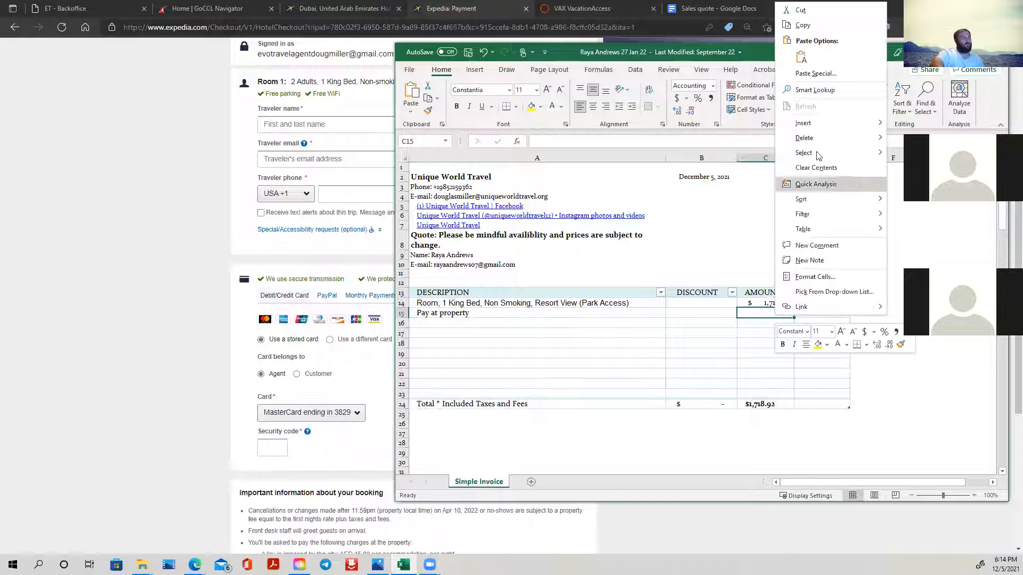
click(803, 55)
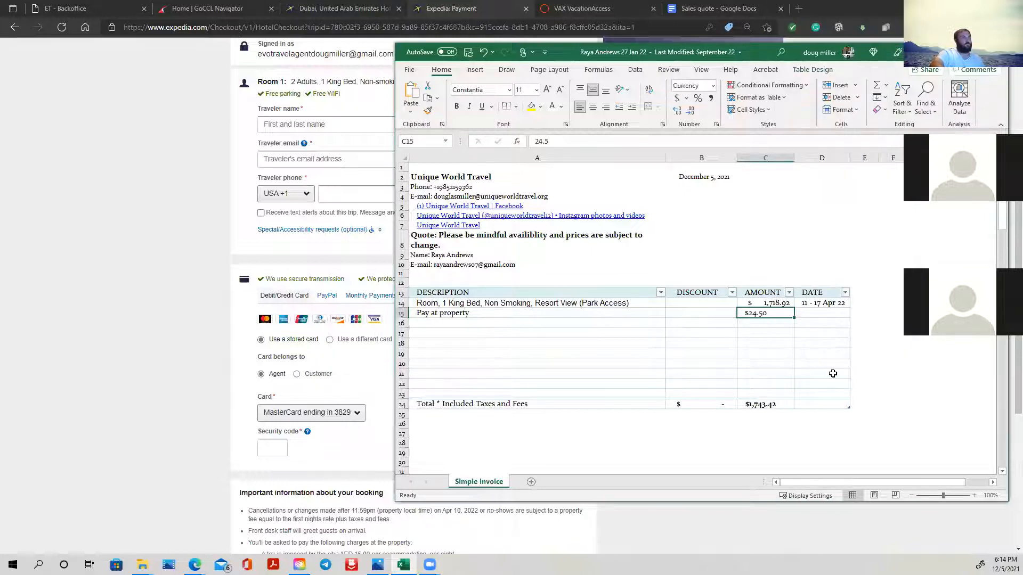
- Try to paste the copied $24.50 into Amount cell C15 again
right_click(760, 316)
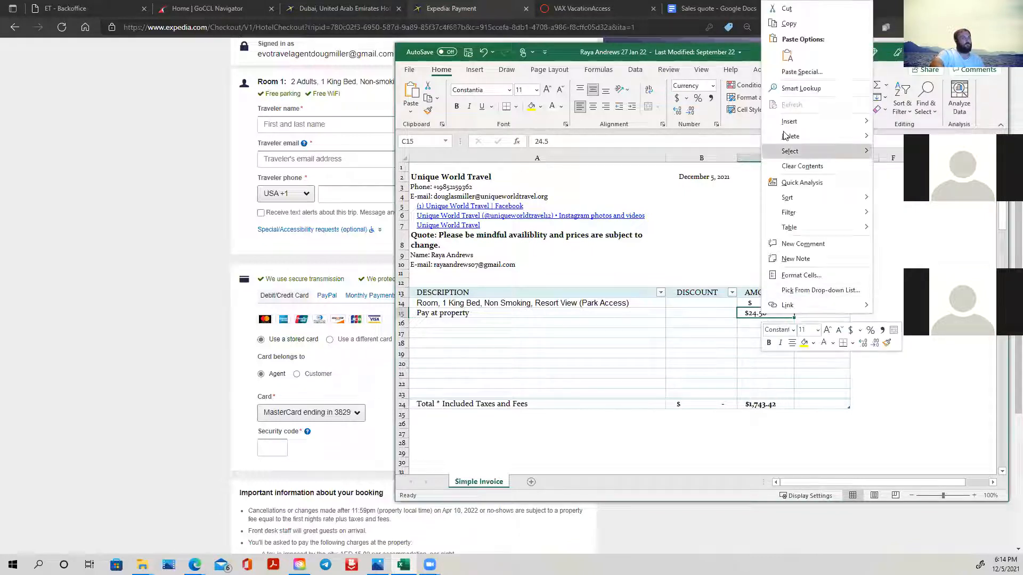
click(788, 56)
click(789, 352)
click(764, 313)
- Copy Amount cell C14 onto C15 to carry over its accounting format, and replace the pasted value with 24.50
click(771, 301)
right_click(771, 302)
click(797, 261)
right_click(763, 314)
click(791, 55)
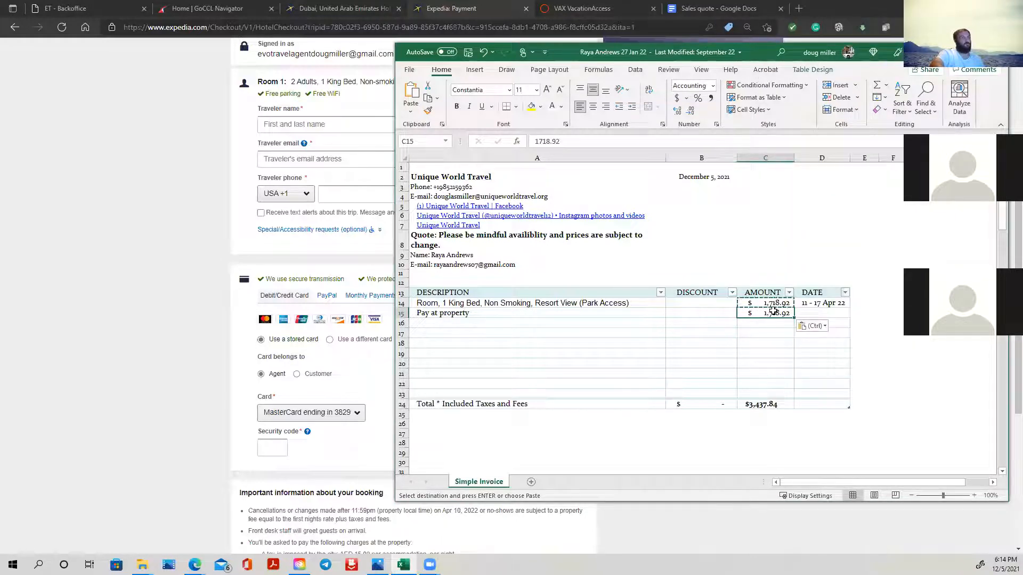
text(24.50)
click(772, 353)
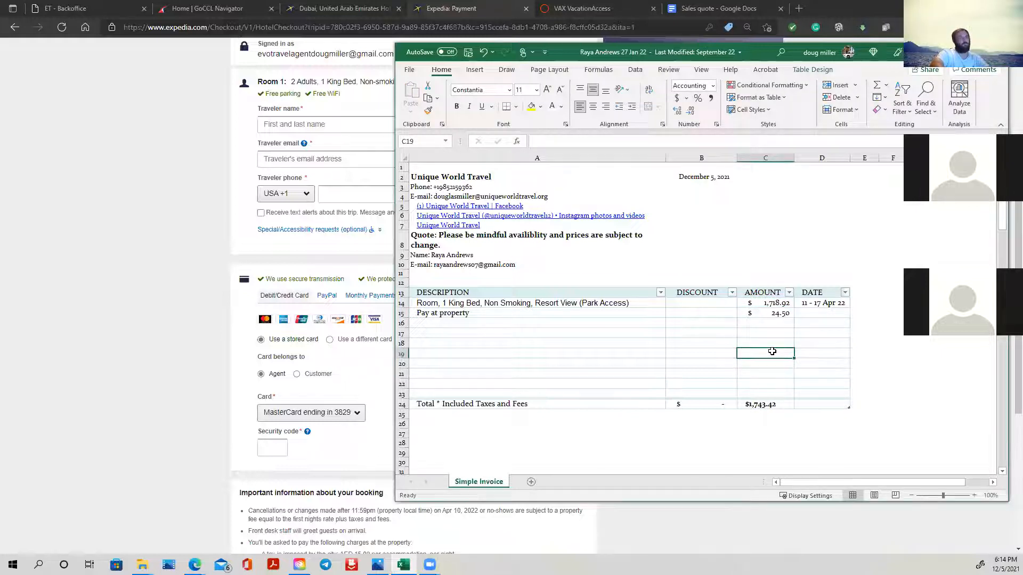
- Enter "Research Fee non refundable" as the description in cell A16 of the quote sheet
click(172, 323)
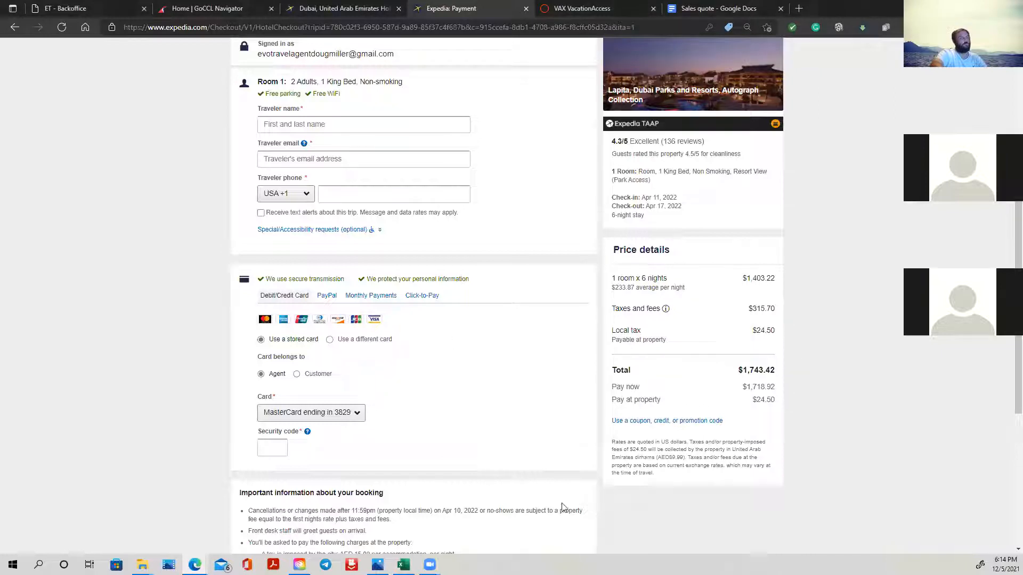
click(403, 565)
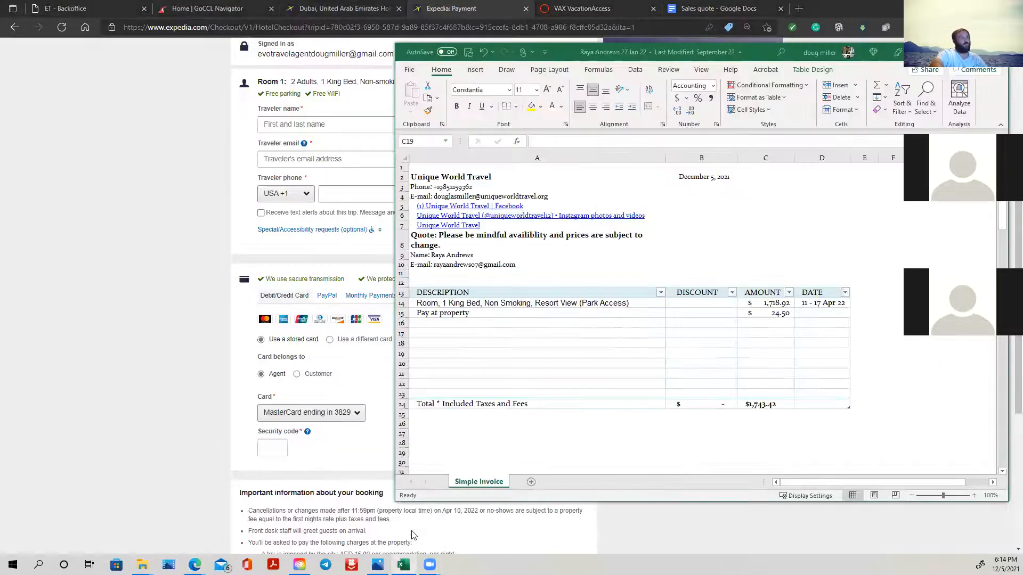
click(533, 324)
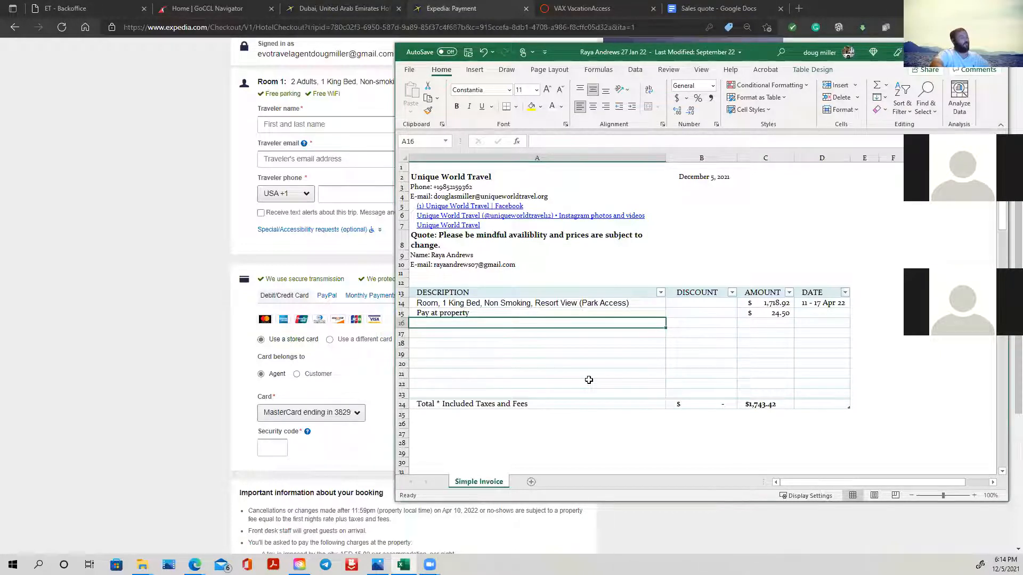
text(Re)
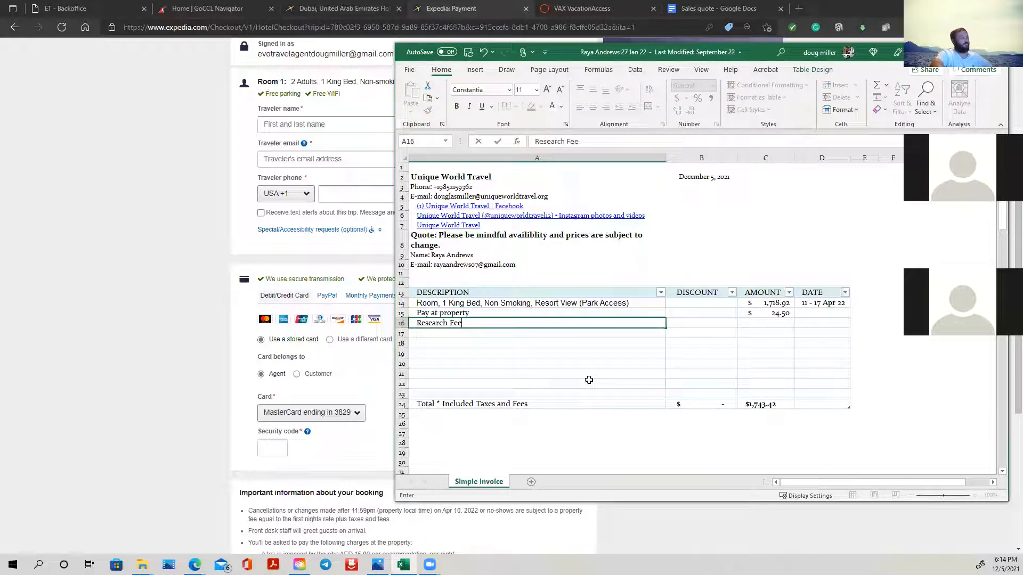
text(search Fee)
click(789, 325)
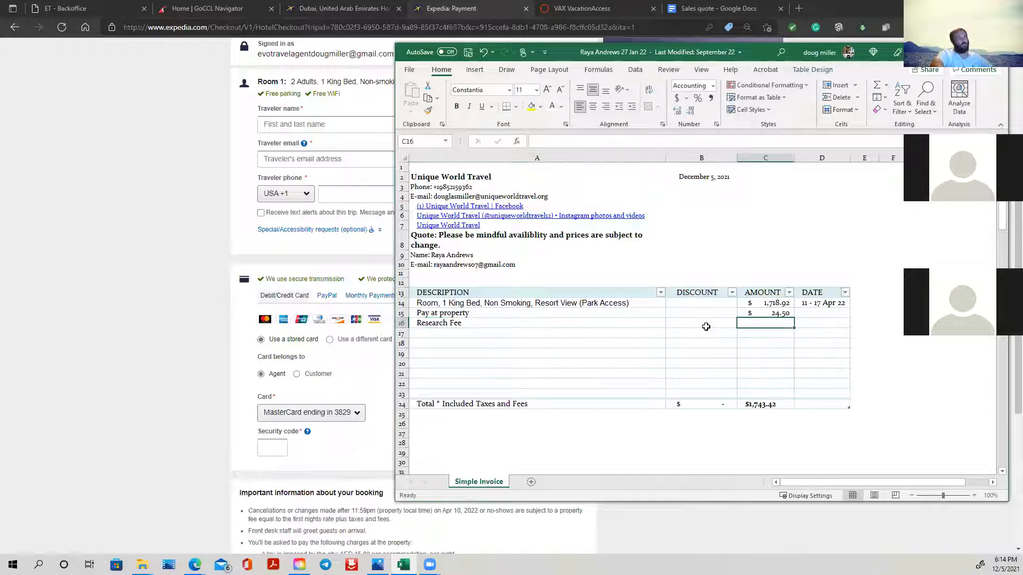
double_click(586, 323)
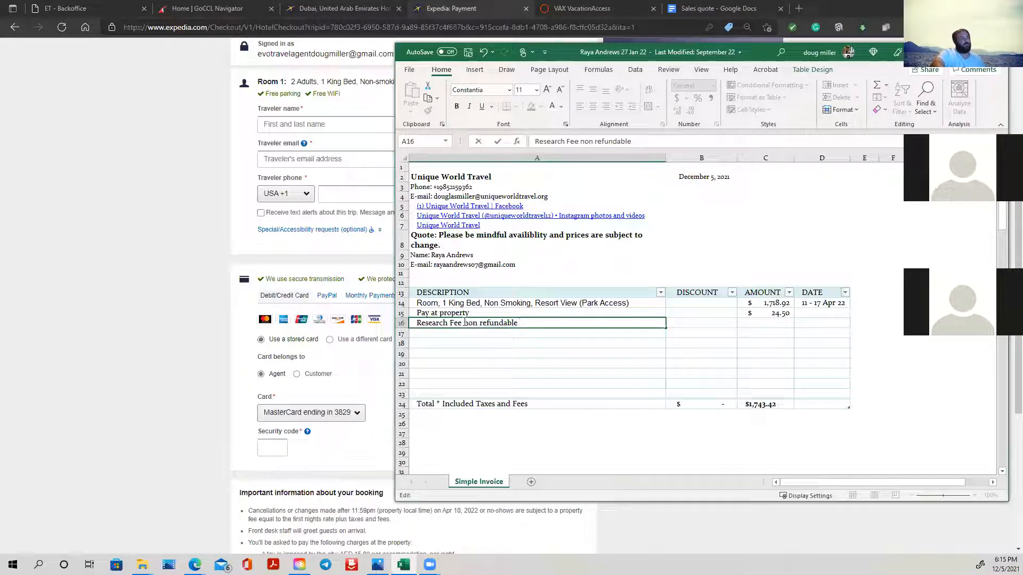
- Set the research fee's amount in cell C16 to 25
click(774, 322)
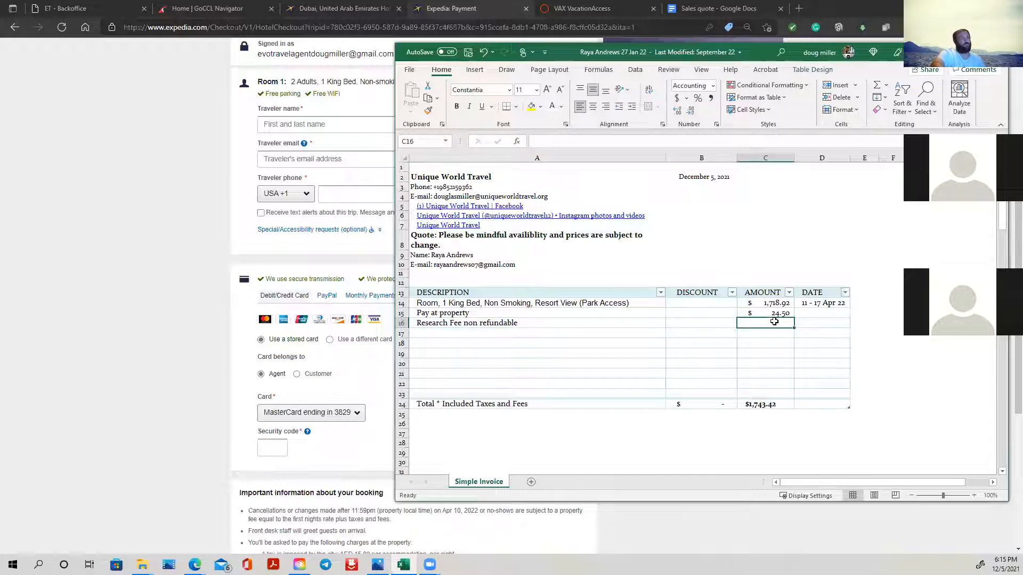
text(2)
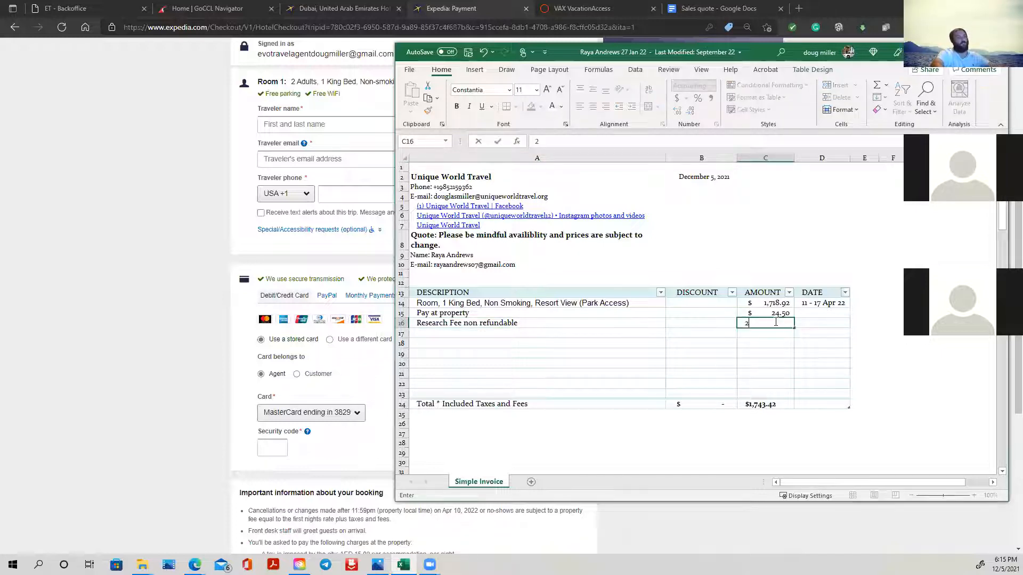
text(5)
click(864, 353)
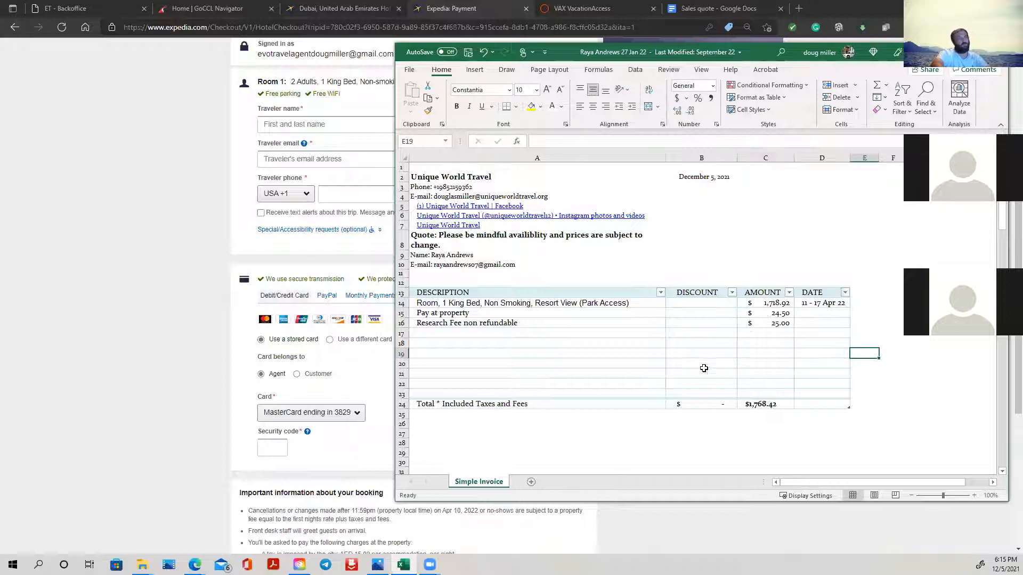
- Check the Expedia checkout page and the hotel's room options for the resort-view king room's Option 1 cancellation terms
double_click(653, 303)
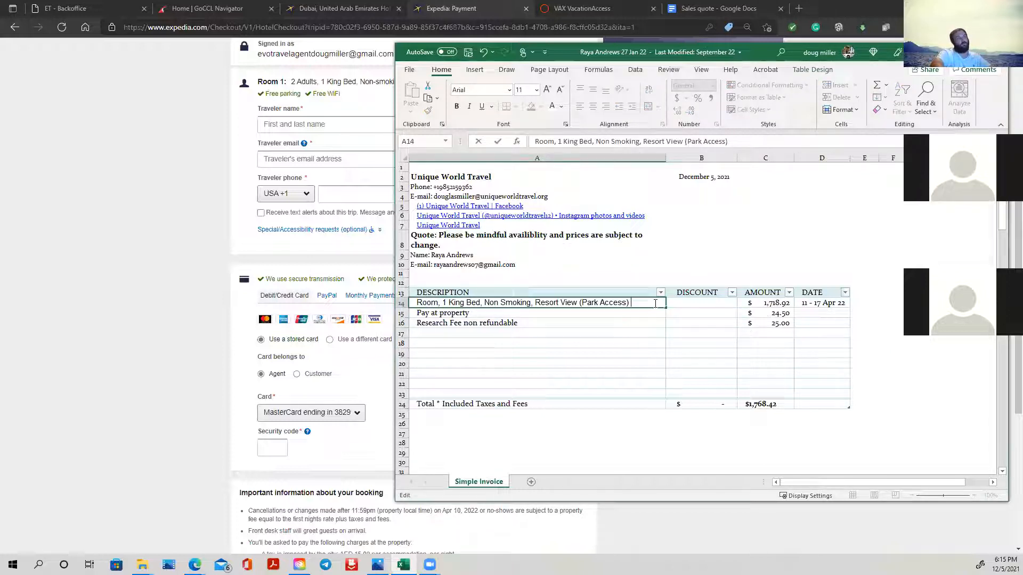
click(184, 206)
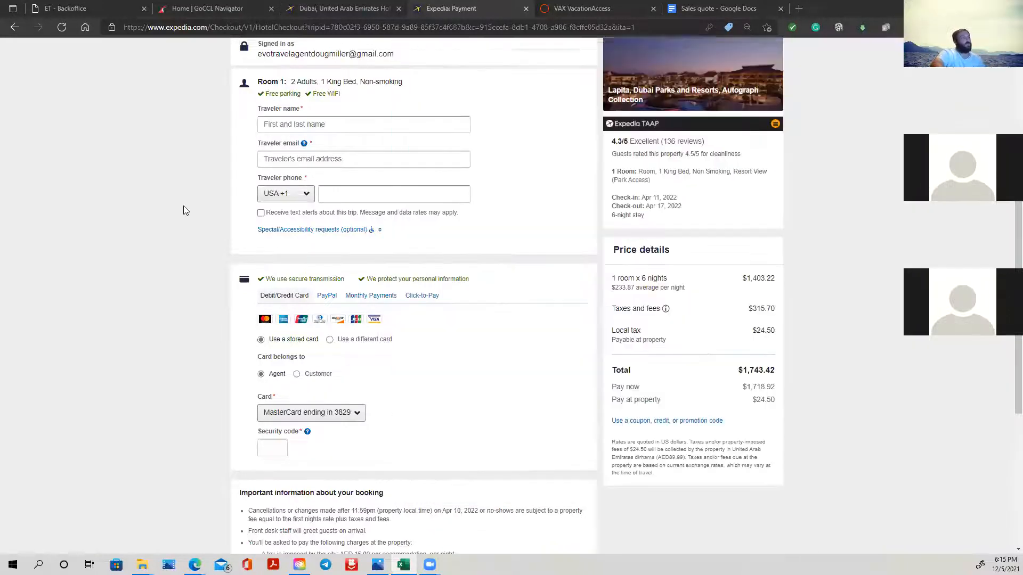
scroll(186, 206, up, 4)
scroll(528, 249, down, 3)
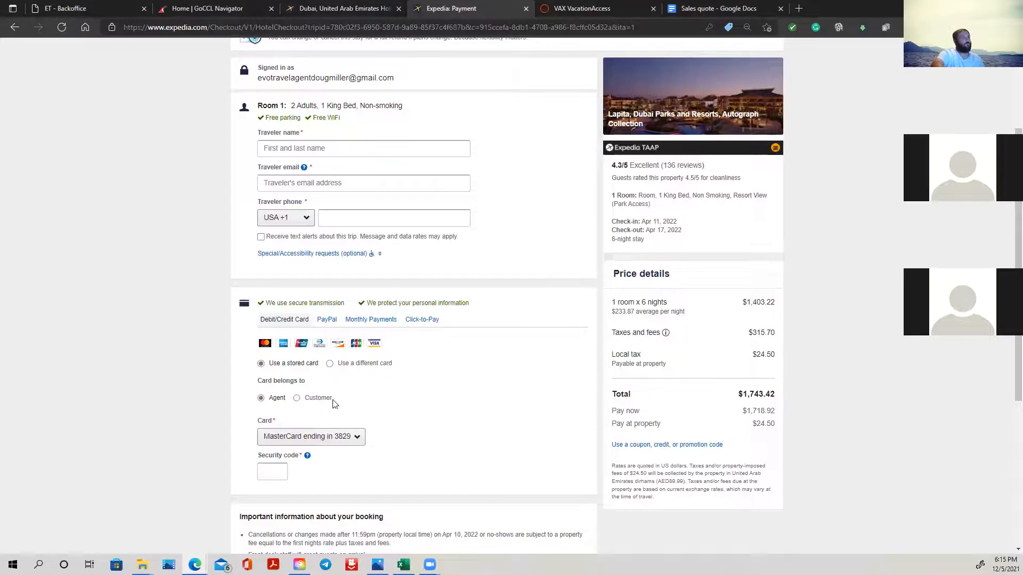
scroll(548, 313, down, 5)
scroll(548, 314, up, 8)
click(15, 27)
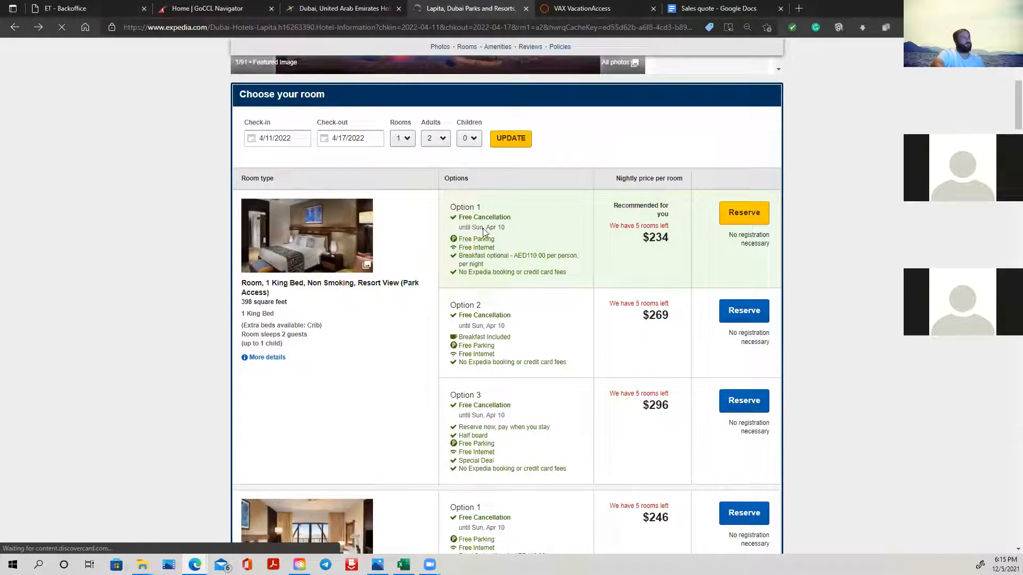
triple_click(483, 228)
click(522, 228)
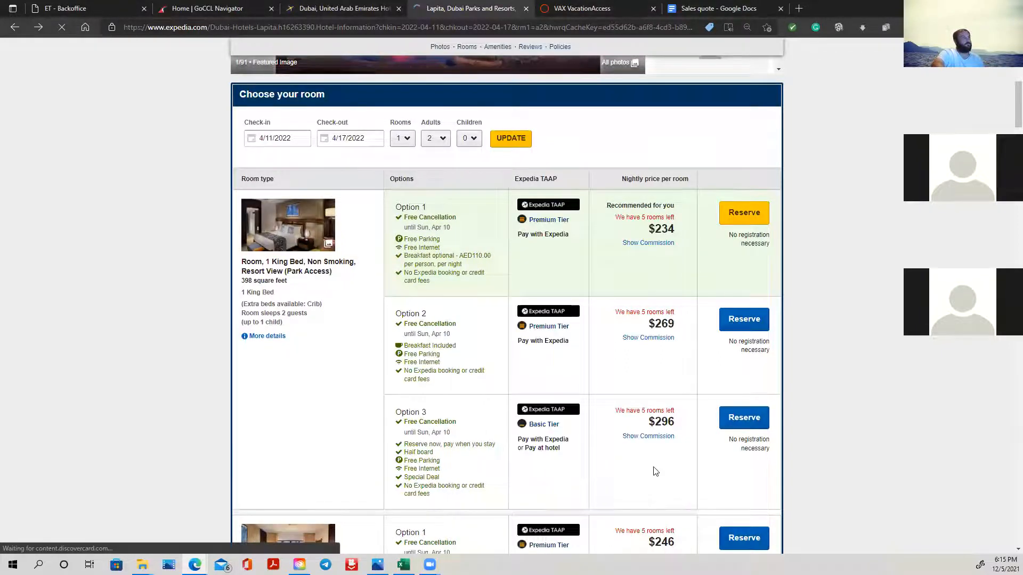
click(403, 565)
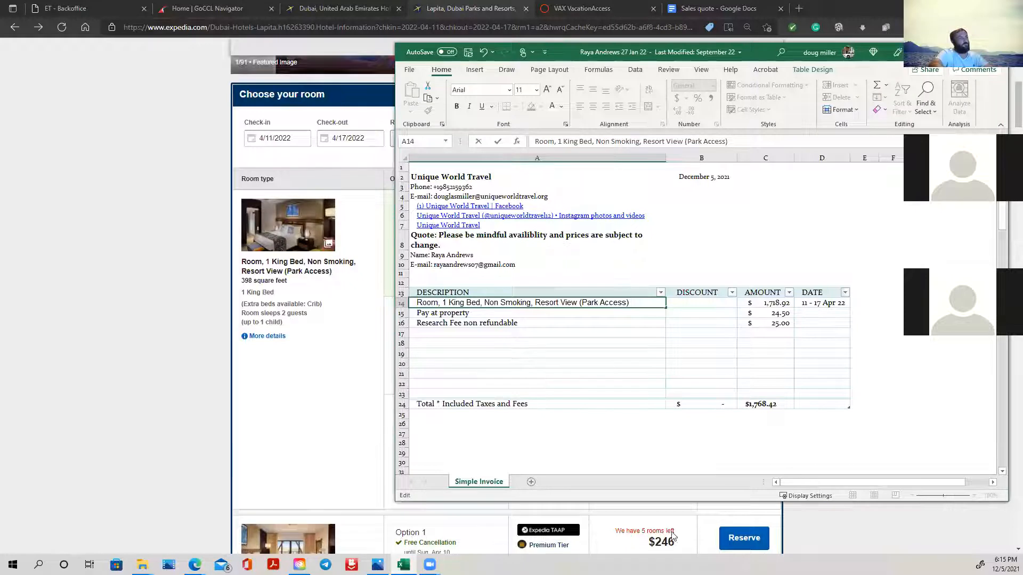
- Try to append a note beginning with "free" to the room description in cell A14
click(461, 420)
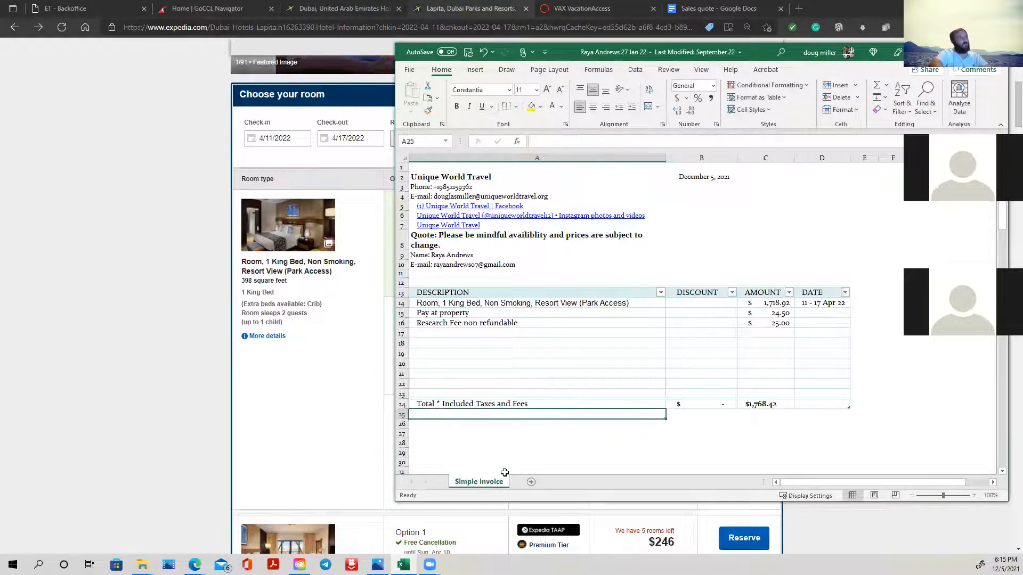
click(548, 425)
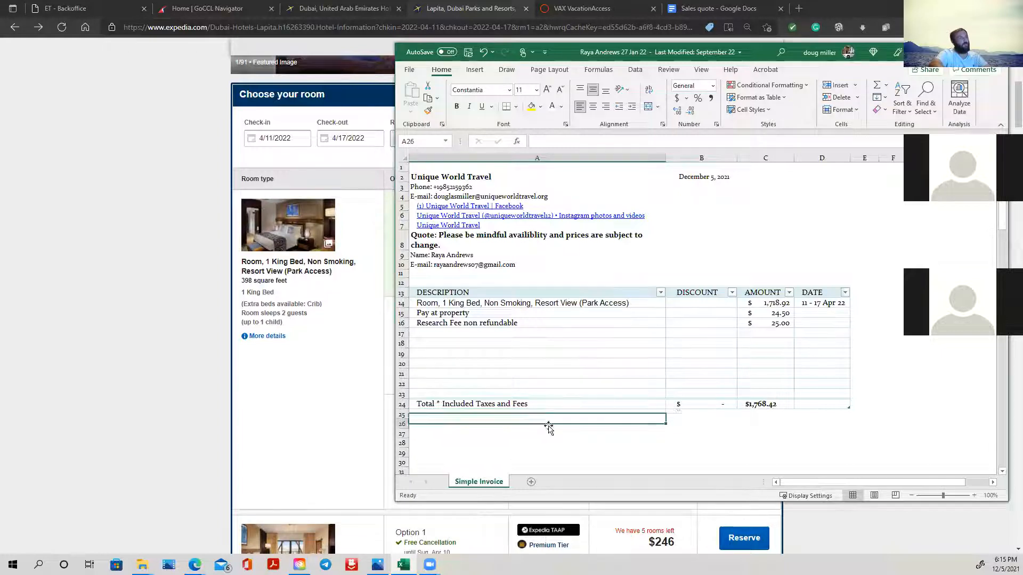
scroll(568, 452, down, 3)
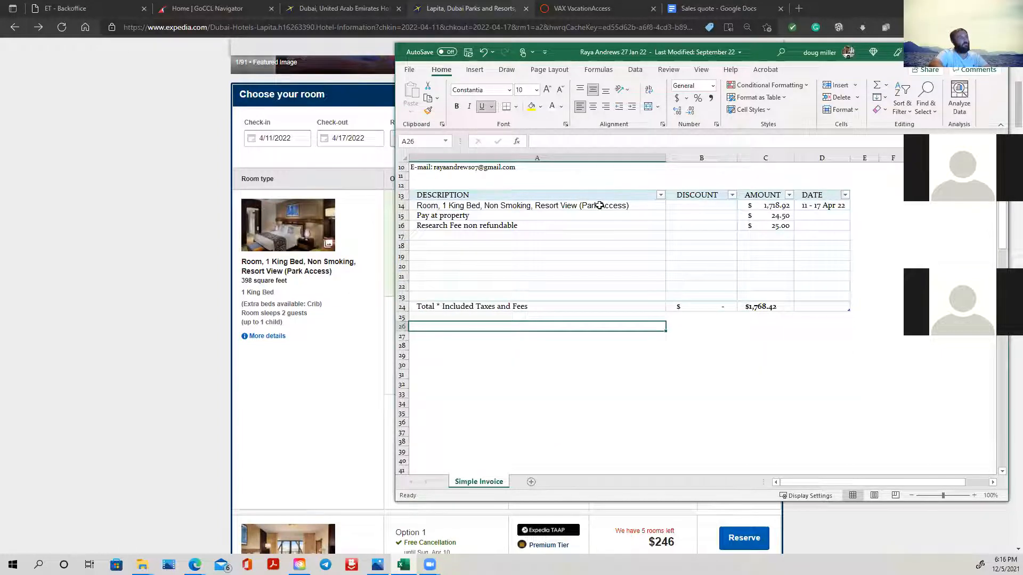
double_click(636, 207)
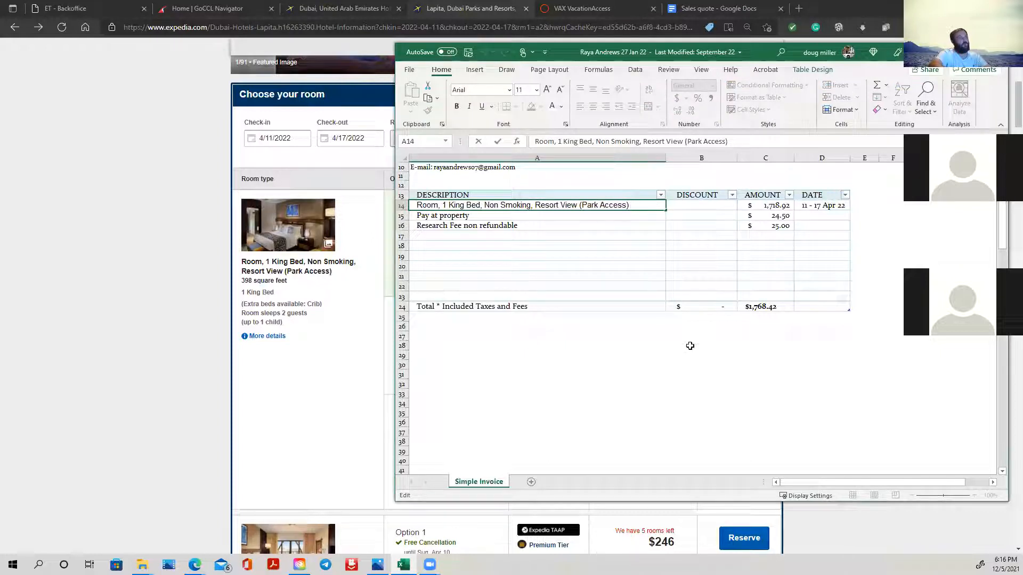
text(fre)
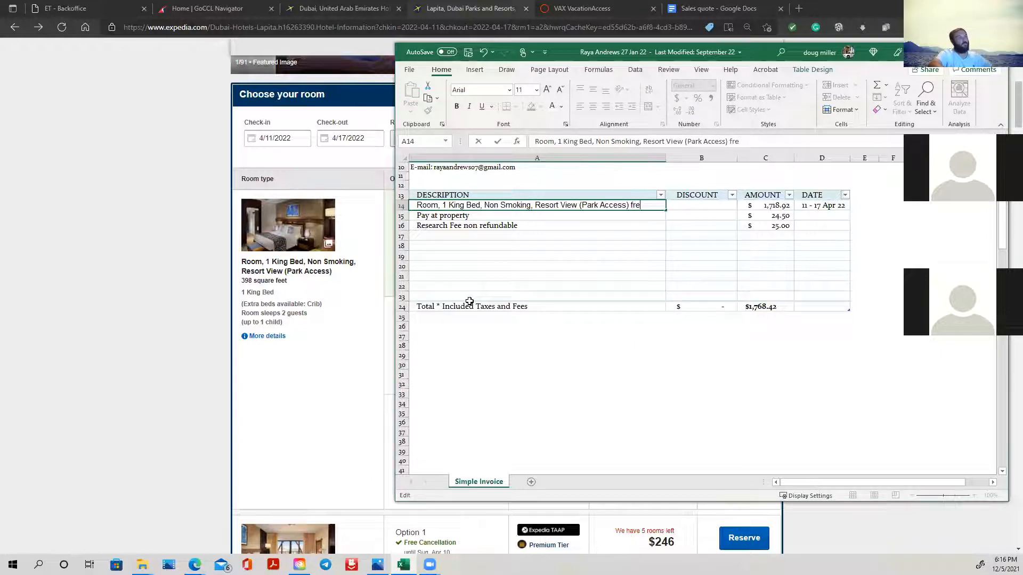
key(BackSpace)
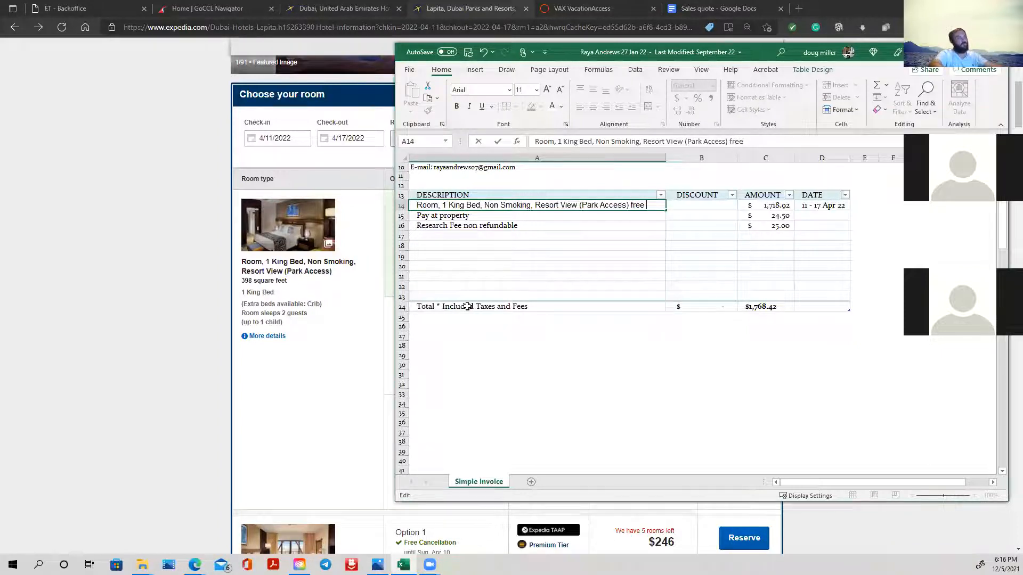
click(478, 316)
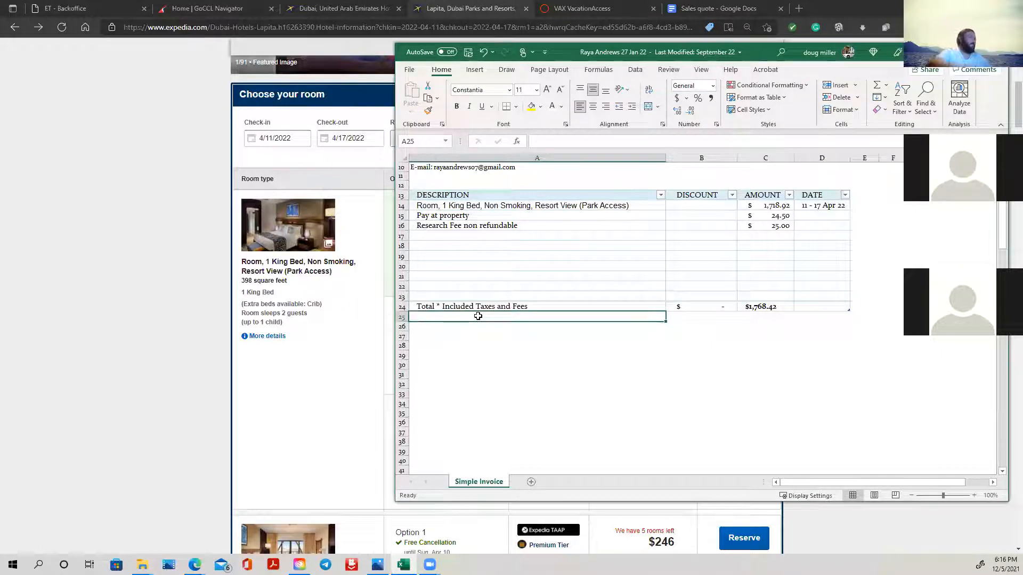
- Enter the cancellation note "Free Cancelation until 11 Aprl 22" in cell A25, below the total row of the quote sheet
scroll(399, 314, up, 3)
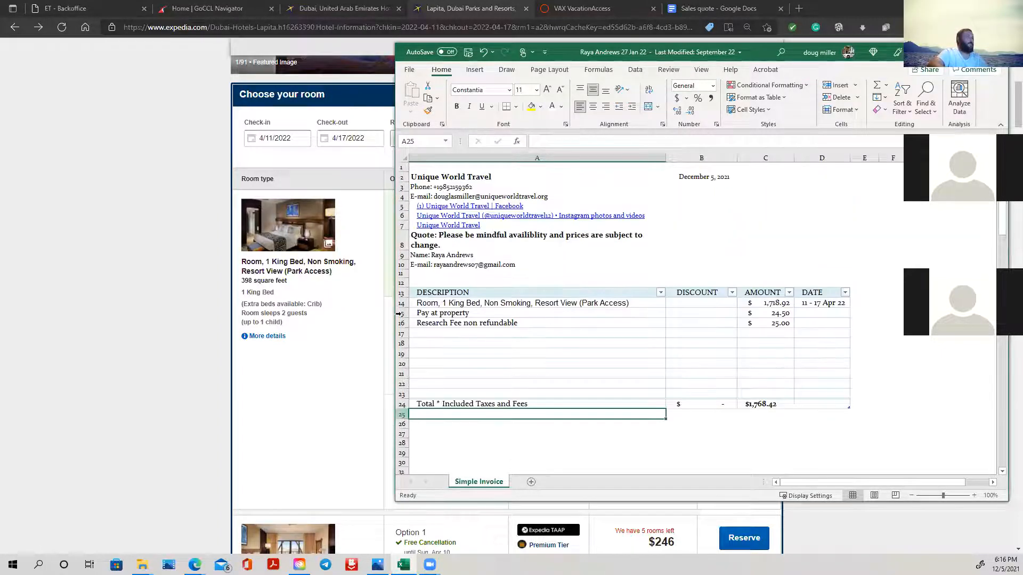
click(482, 243)
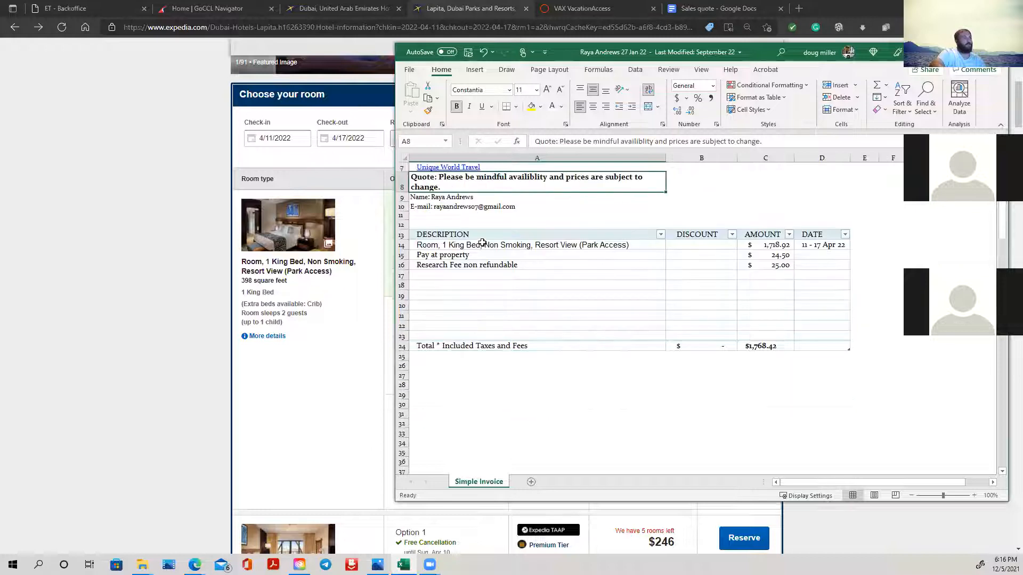
click(505, 356)
scroll(464, 246, up, 1)
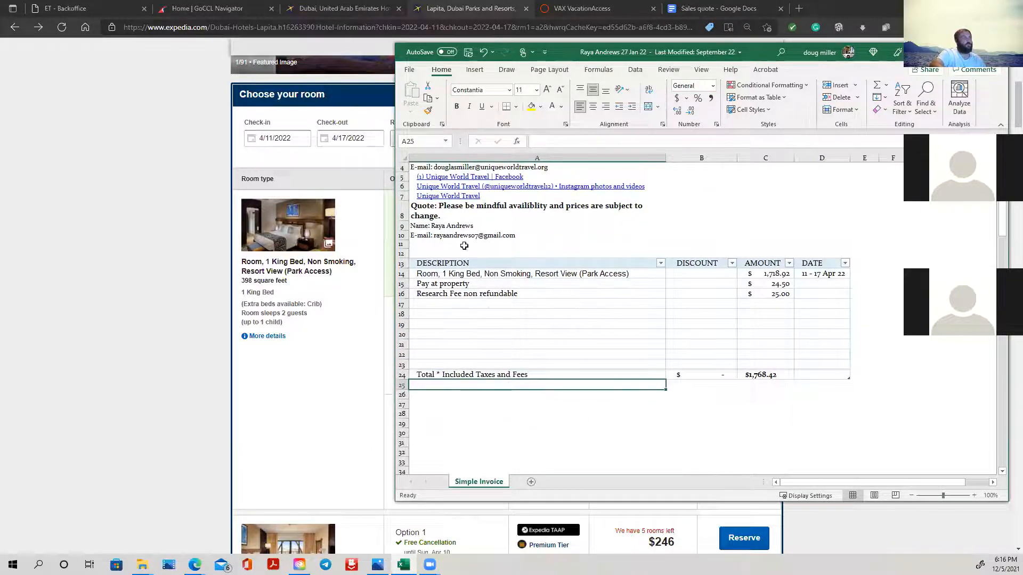
click(457, 212)
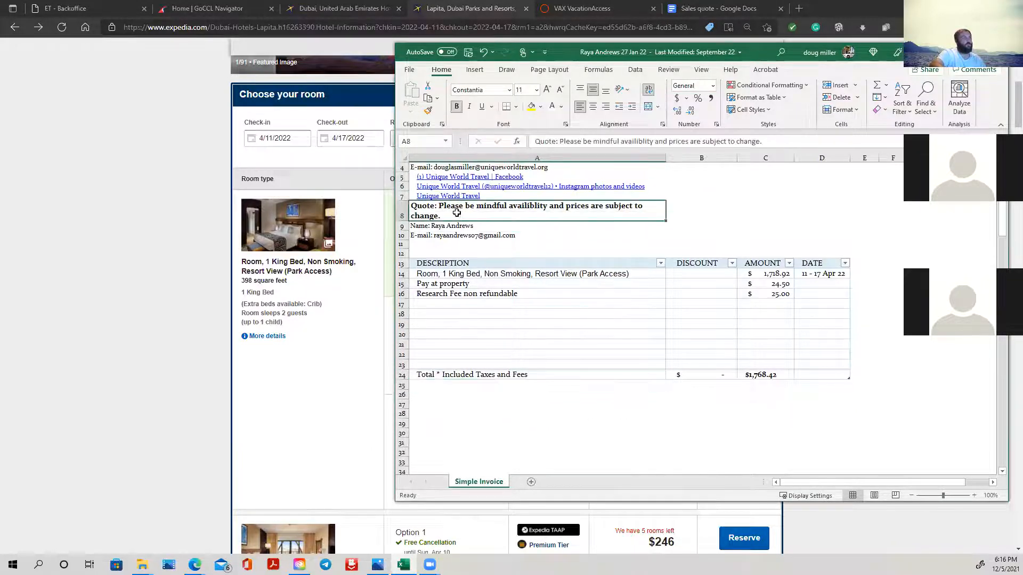
click(492, 383)
text(F)
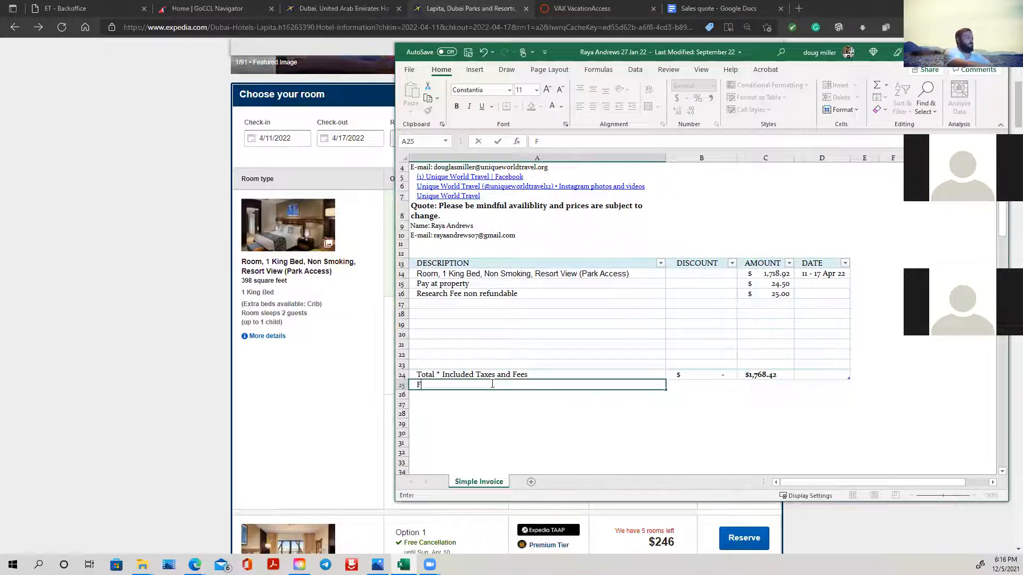
text(ree Cancelation)
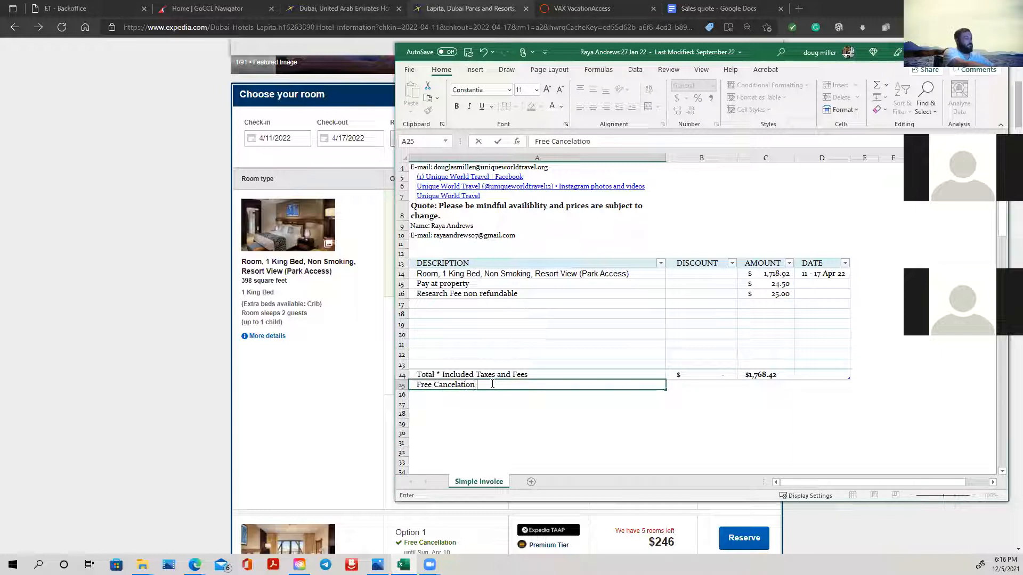
text( until)
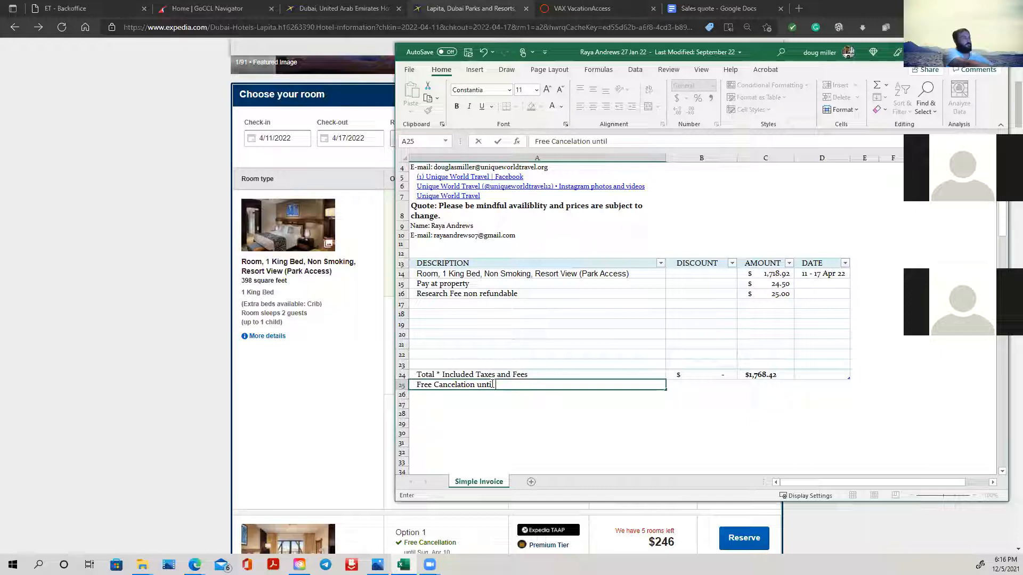
text( 11)
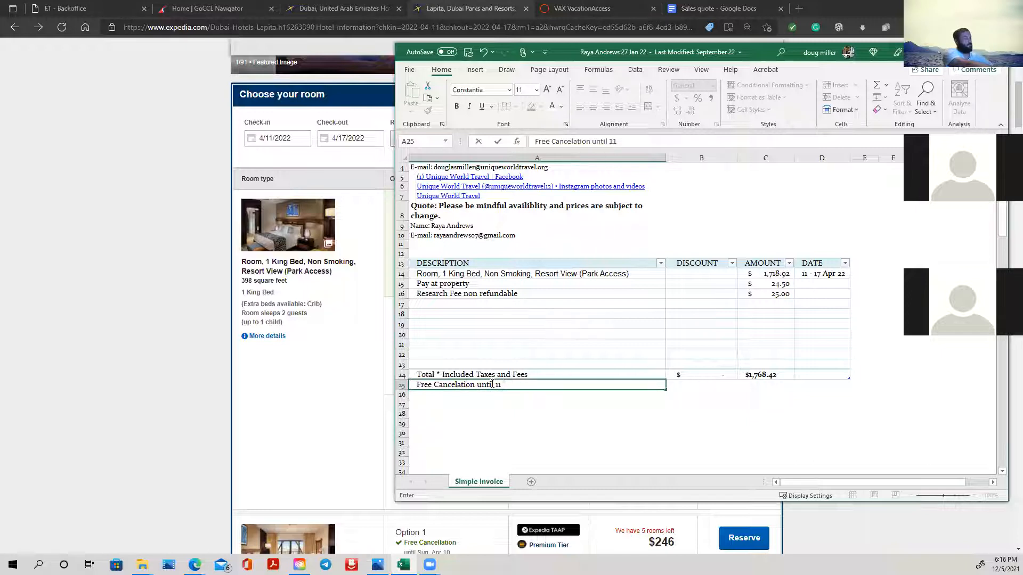
text( Aprl )
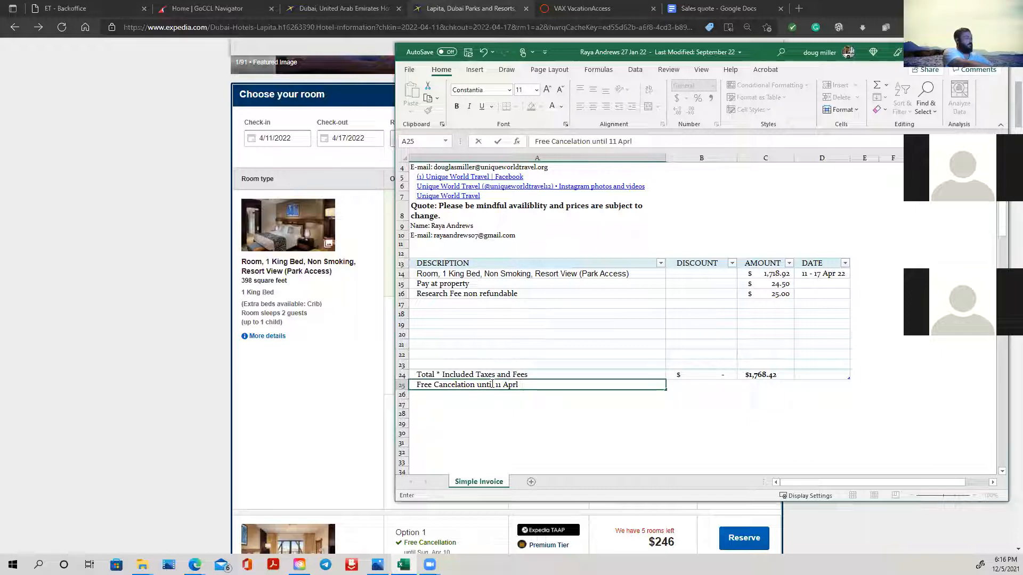
text(22)
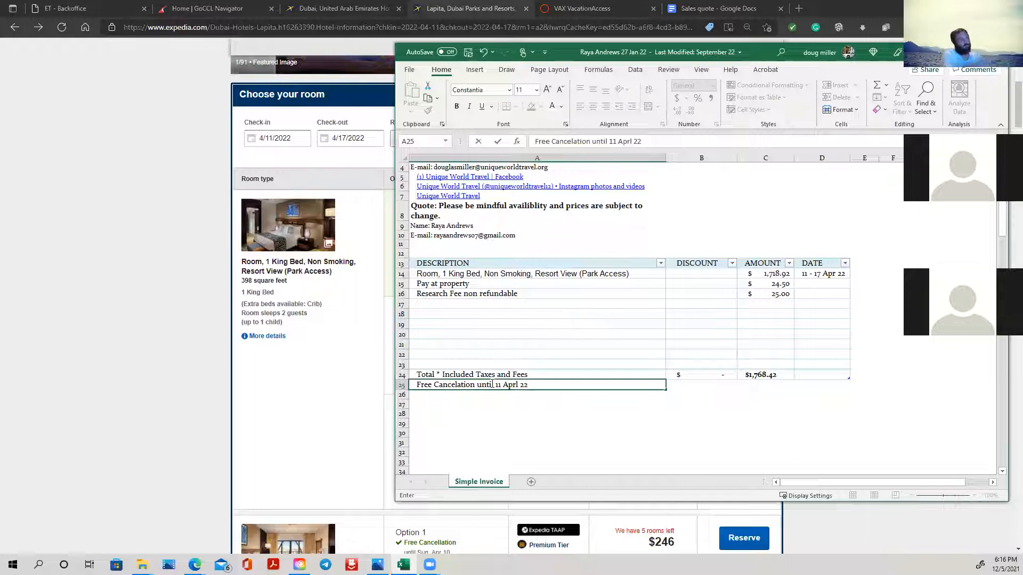
click(542, 413)
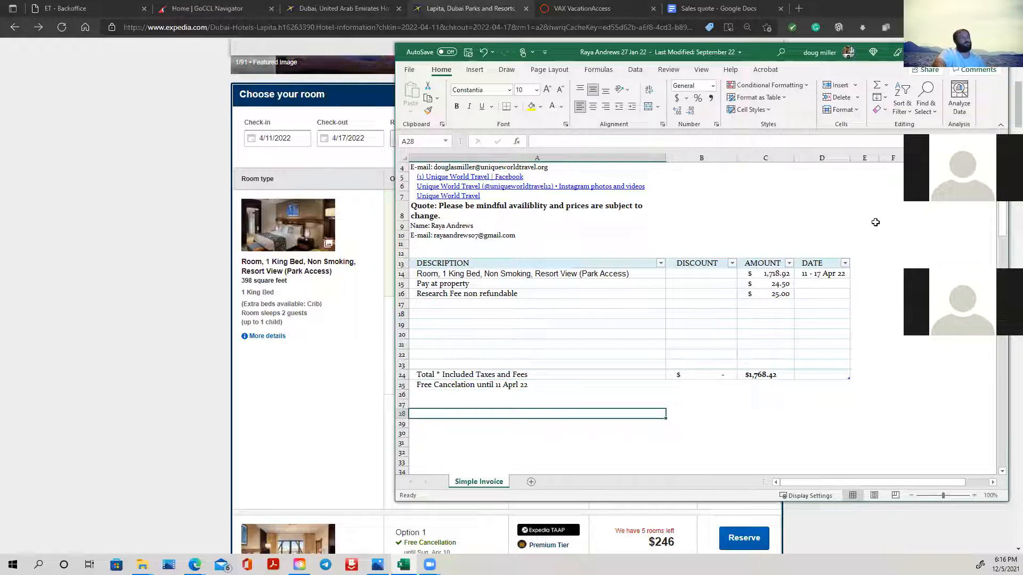
scroll(755, 224, down, 2)
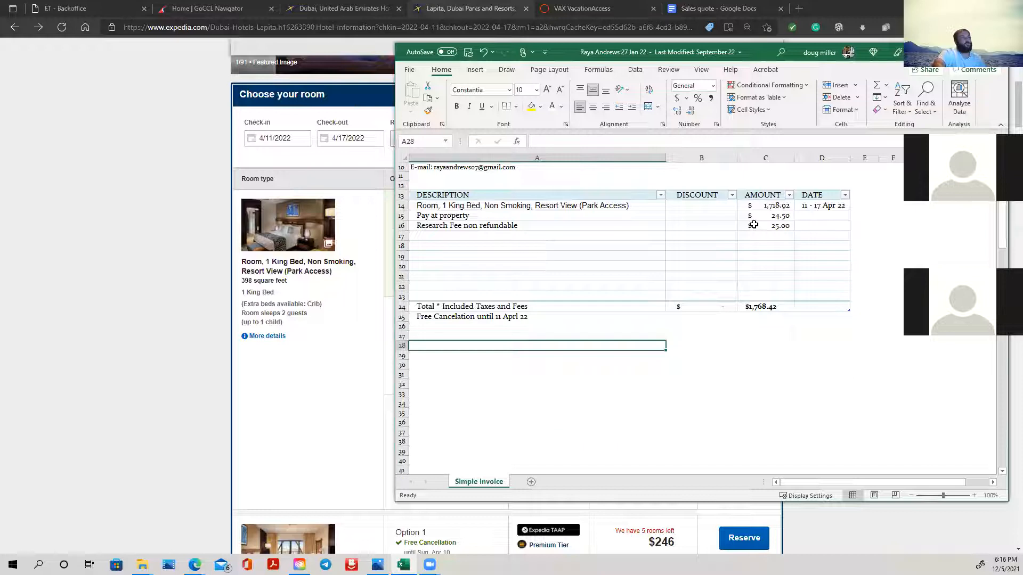
click(501, 328)
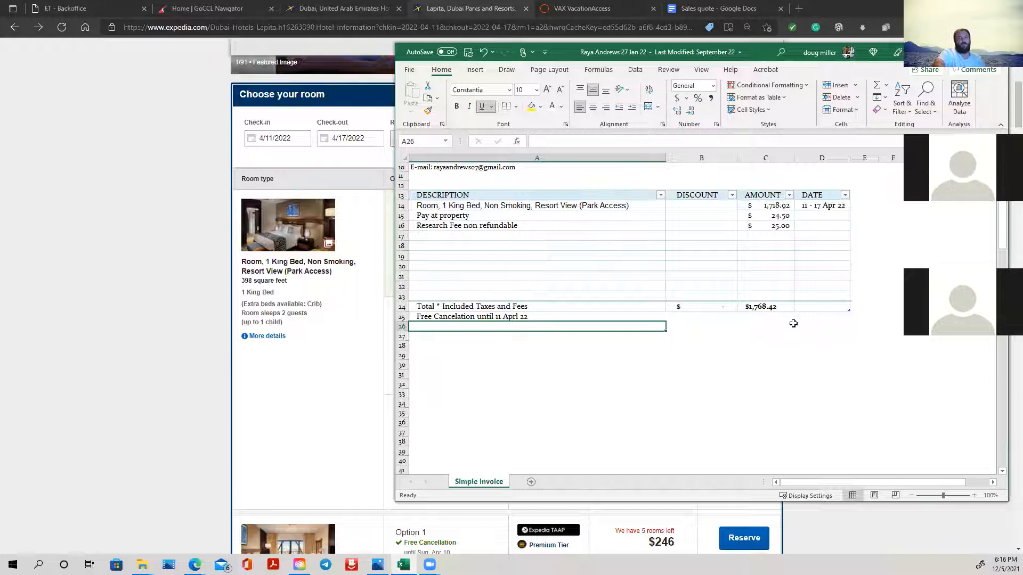
scroll(793, 323, up, 2)
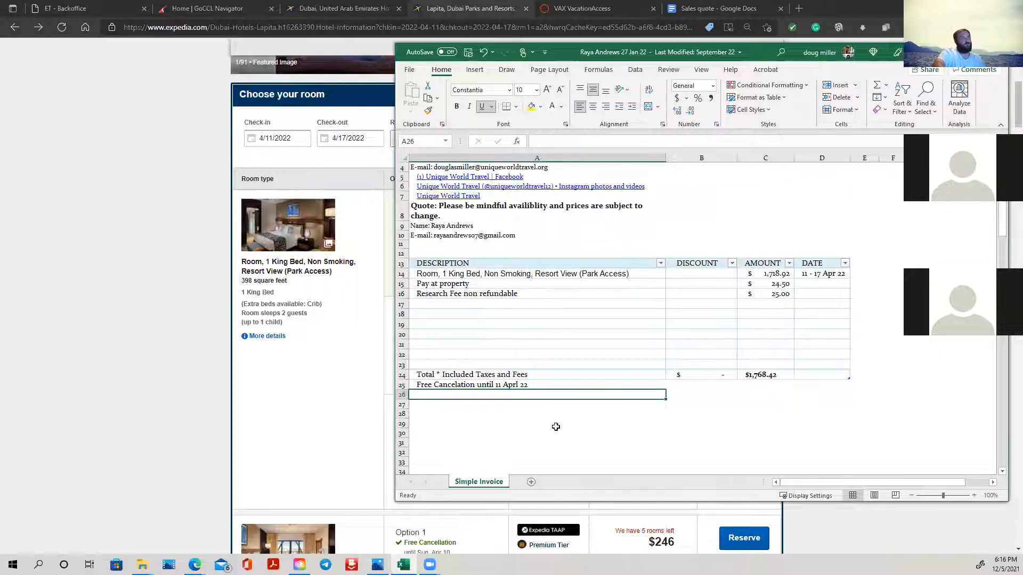
- Switch to the Expedia hotel page, snip the resort's featured photo with the Snipping Tool, and save it as "dubai" in the Quotes folder
click(292, 372)
scroll(373, 229, up, 4)
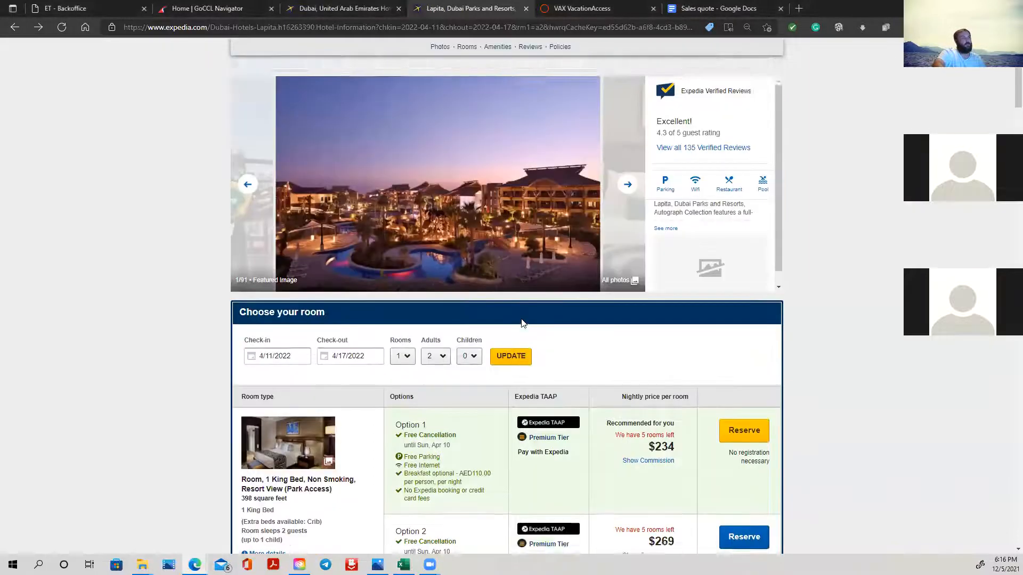
right_click(360, 227)
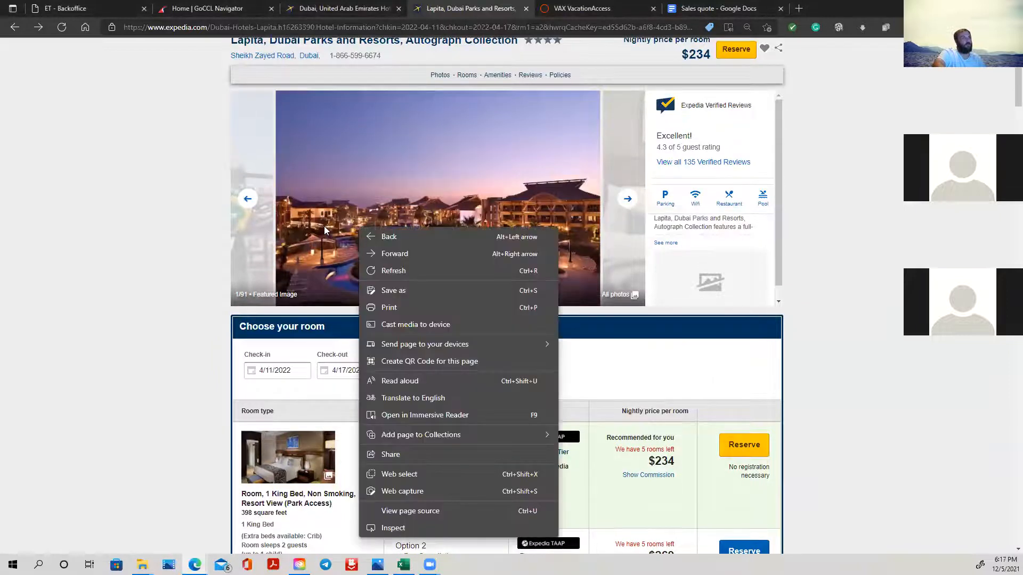
click(22, 220)
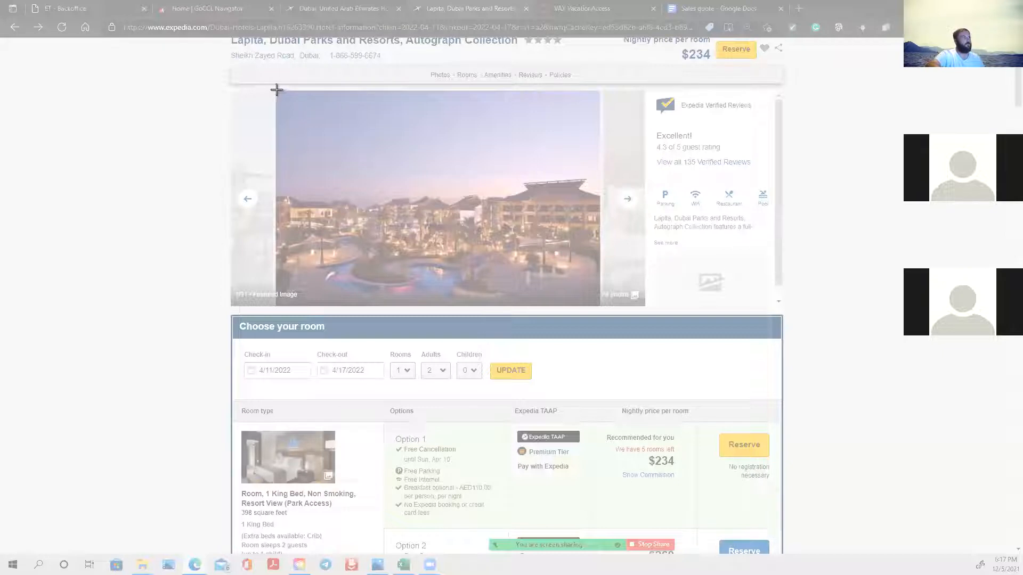
drag(275, 91, 600, 305)
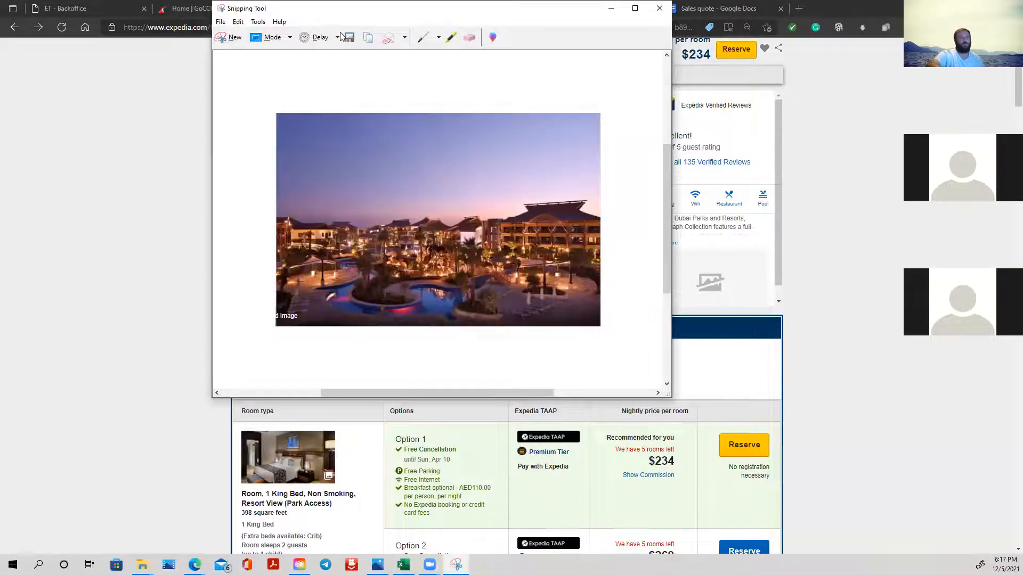
click(229, 37)
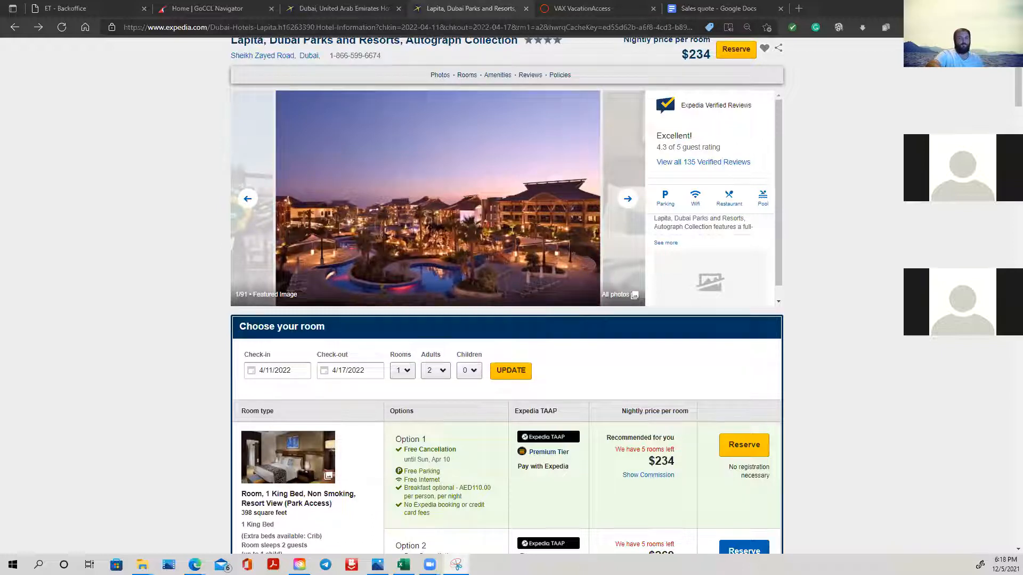
- Bring up the Quotes folder window and move it out of the way of the hotel page
key(alt+Tab)
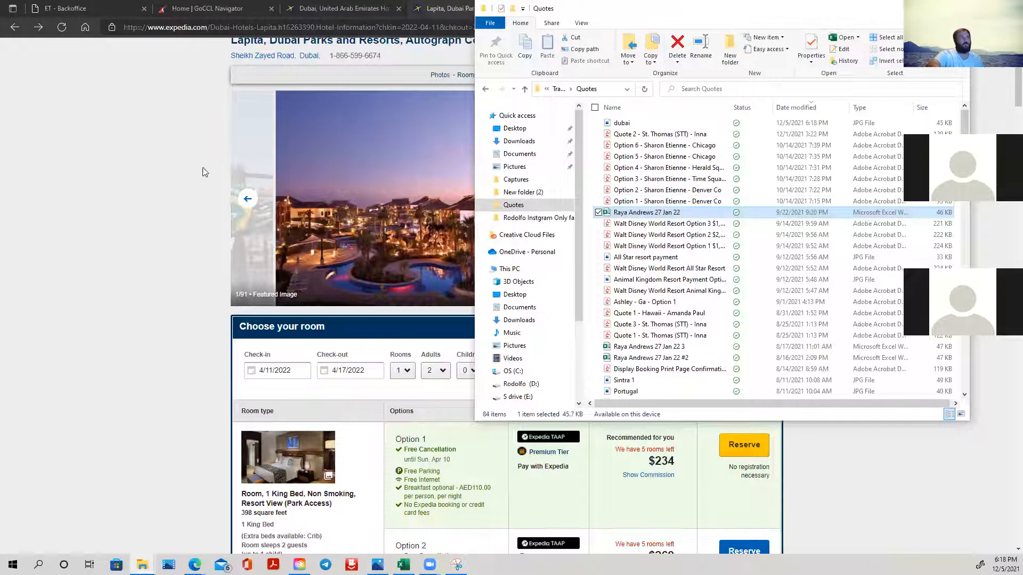
drag(673, 9, 287, 104)
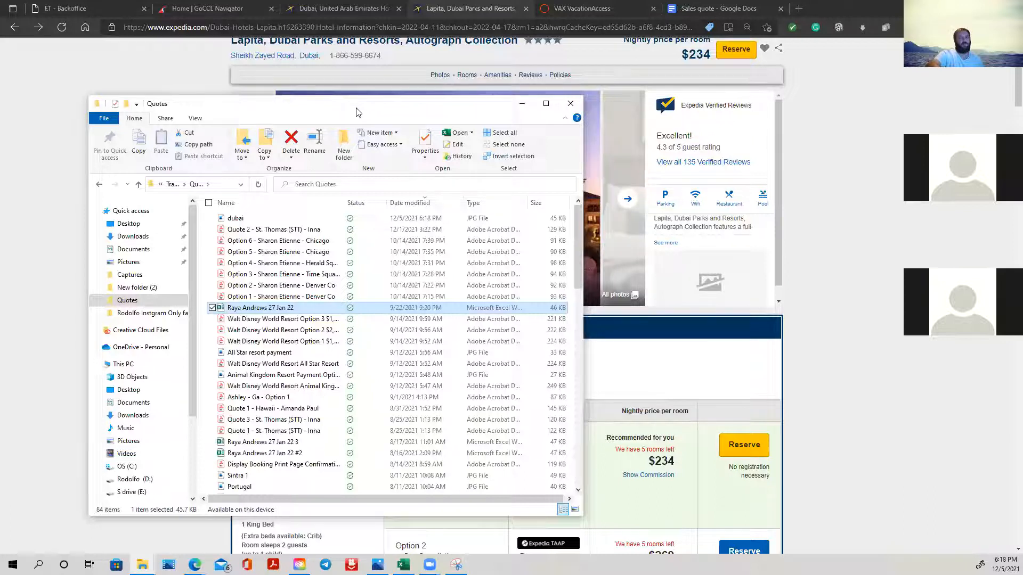
drag(358, 113, 0, 113)
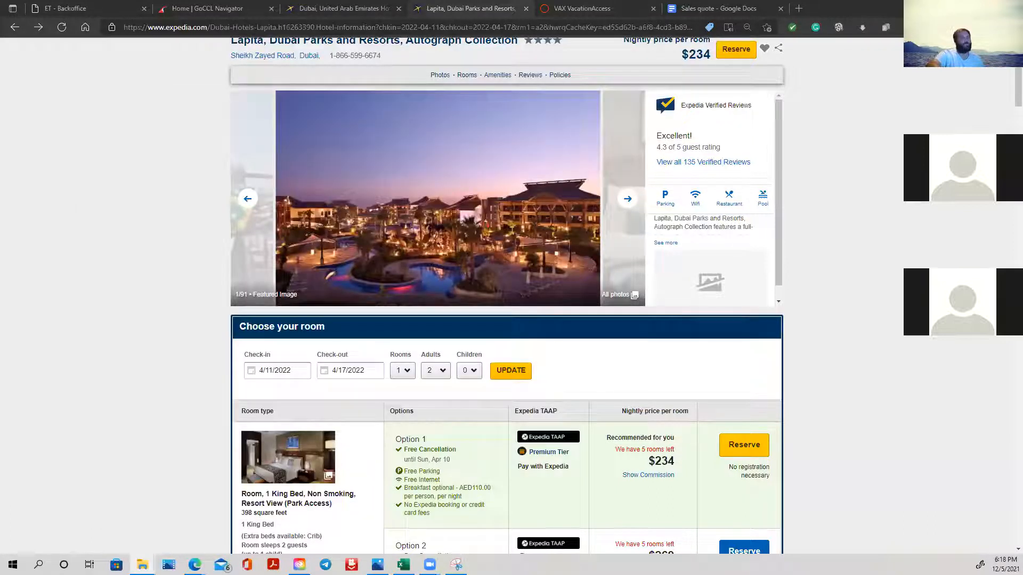
- Browse the hotel's photo gallery on Expedia, from the featured image through the room photos up to photo 12
click(629, 200)
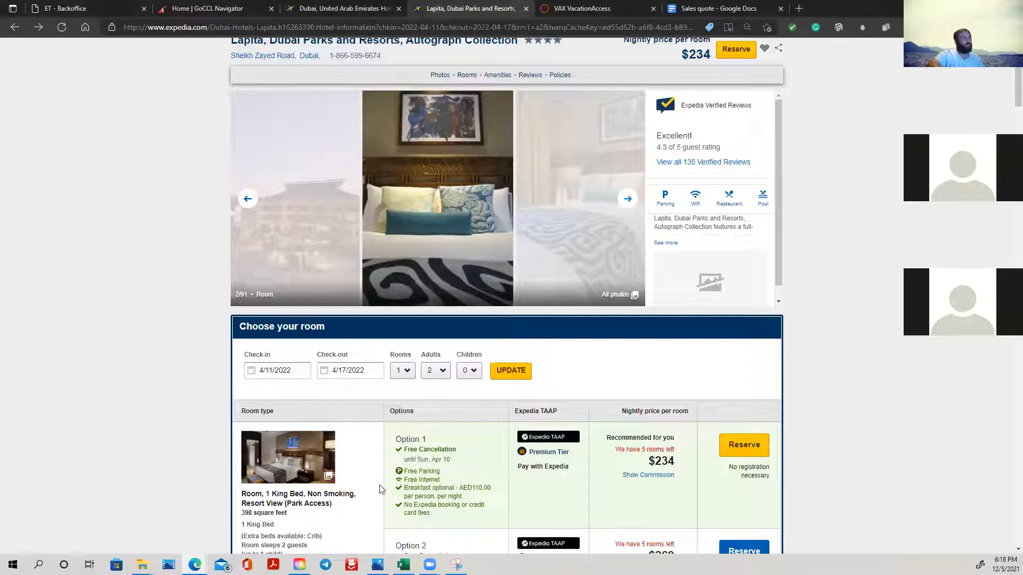
click(632, 206)
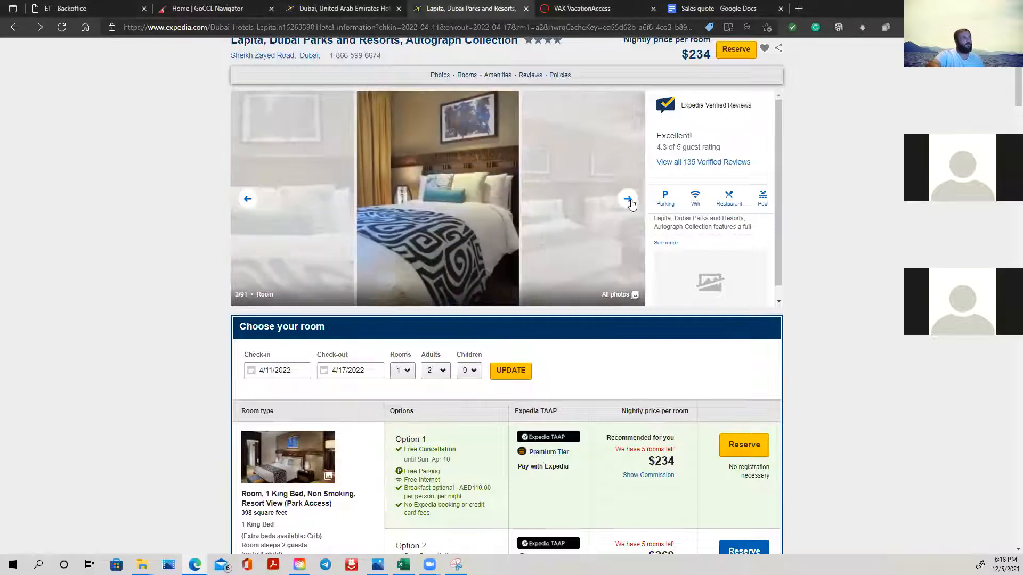
click(630, 205)
click(631, 205)
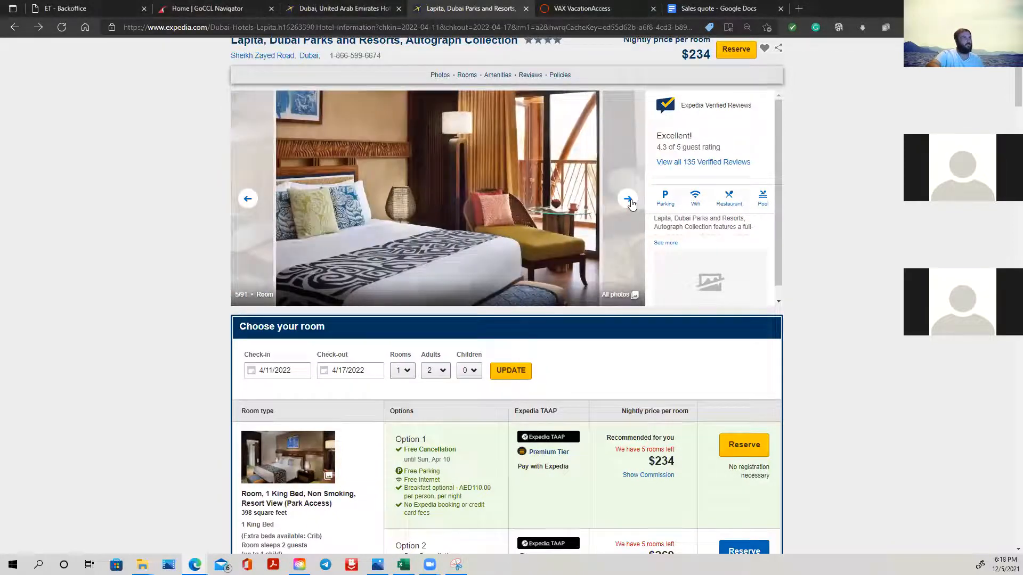
click(631, 205)
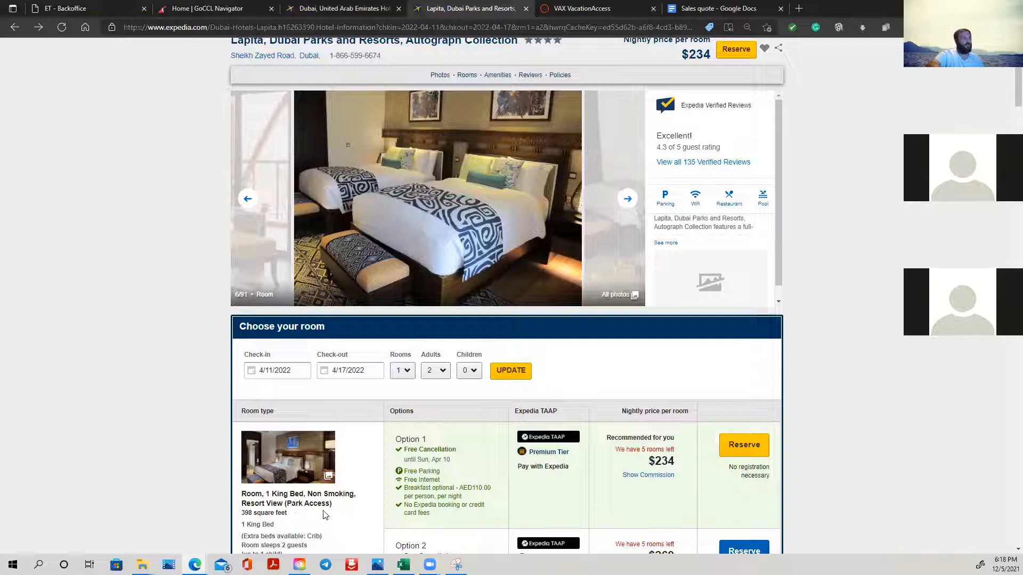
scroll(457, 495, down, 4)
scroll(450, 492, up, 4)
click(629, 199)
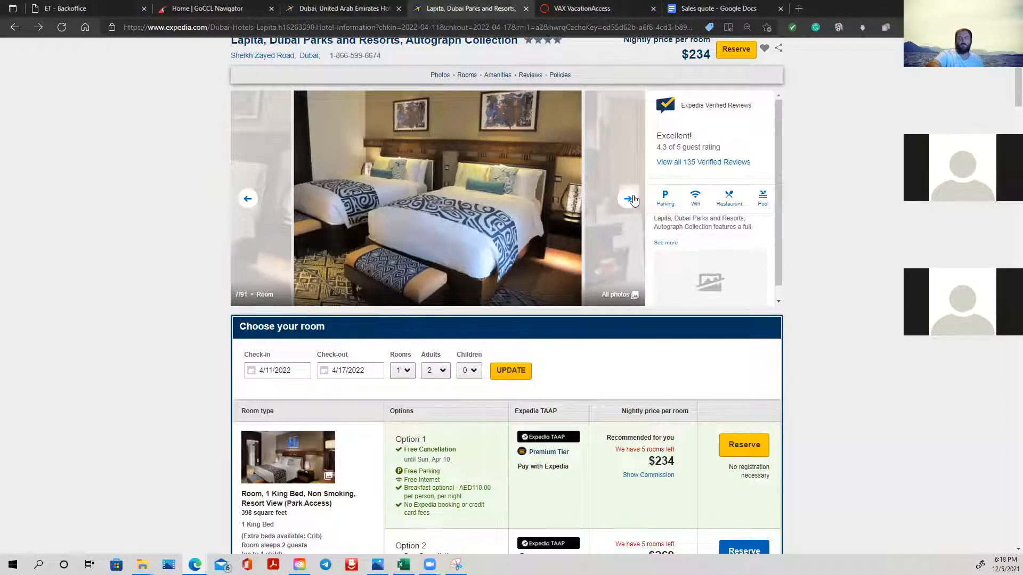
click(630, 198)
click(630, 199)
click(630, 198)
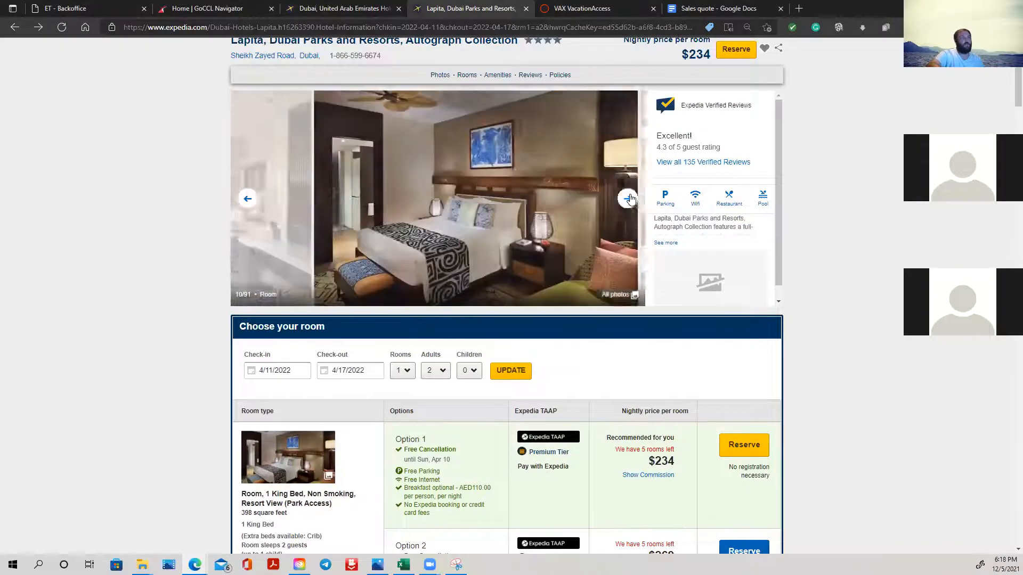
click(630, 198)
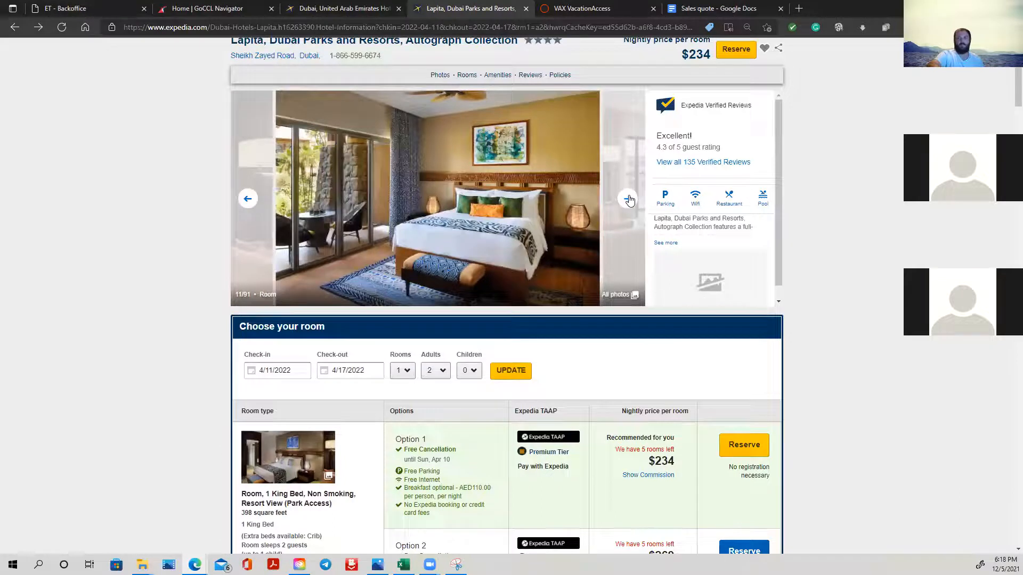
click(629, 199)
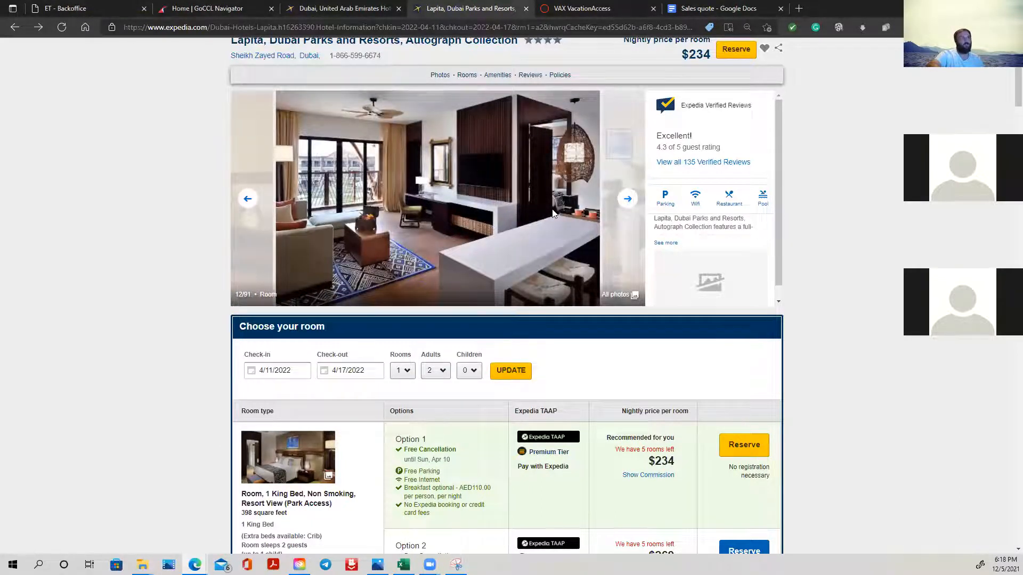
- Open the photos of the resort-view king room, view the balcony picture, and return to the first bedroom photo
click(261, 464)
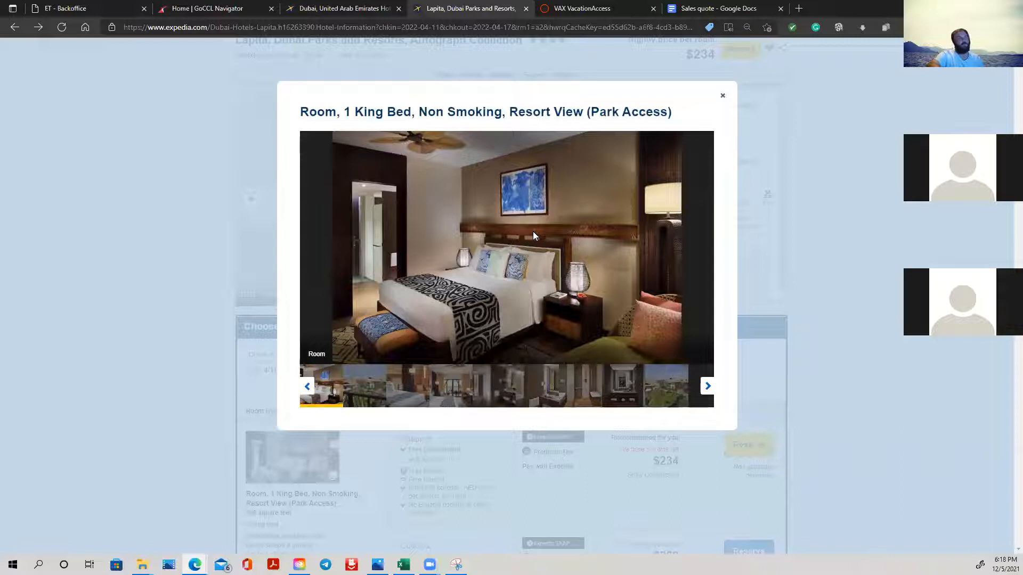
click(376, 401)
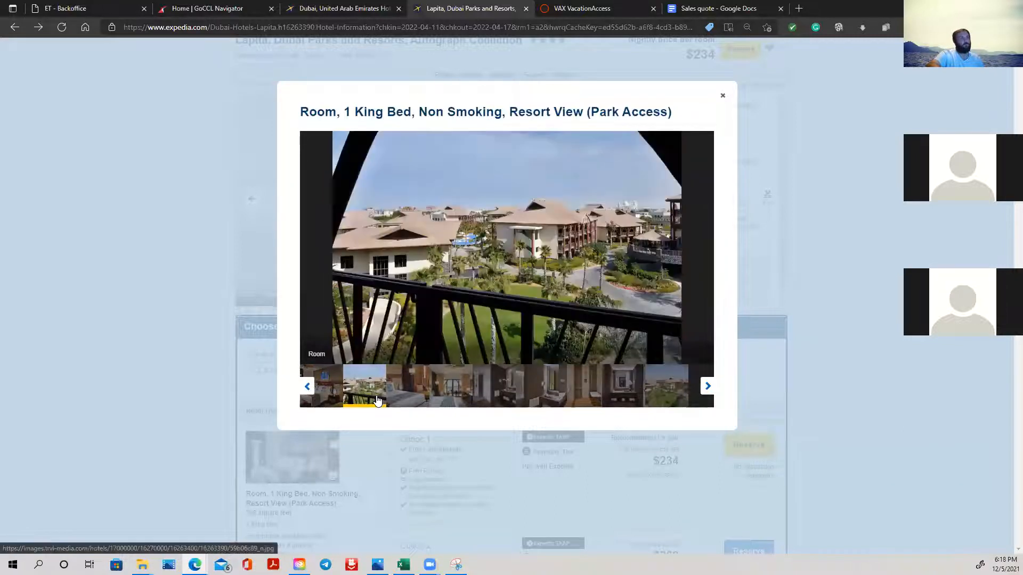
click(323, 385)
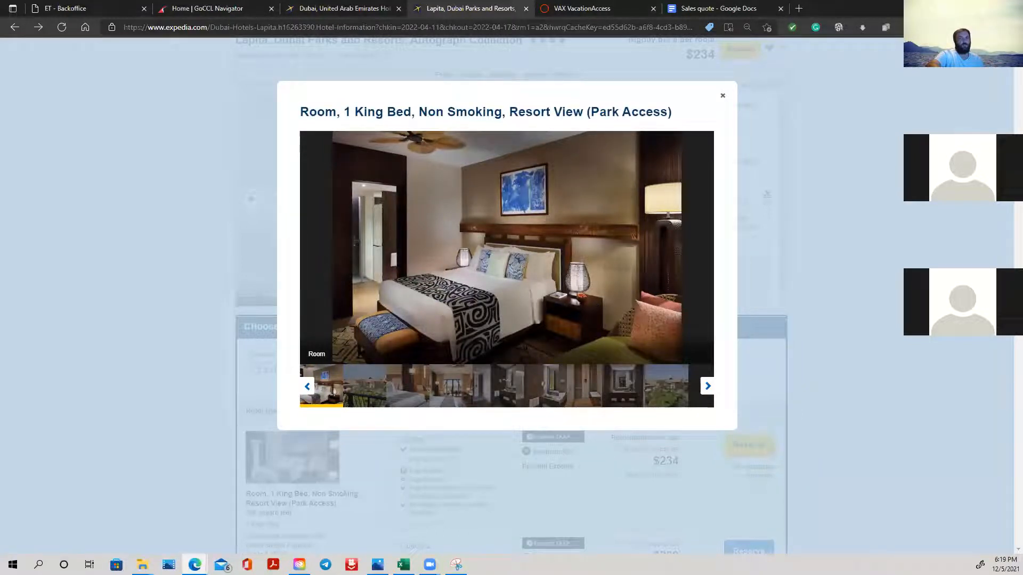
key(alt+Tab)
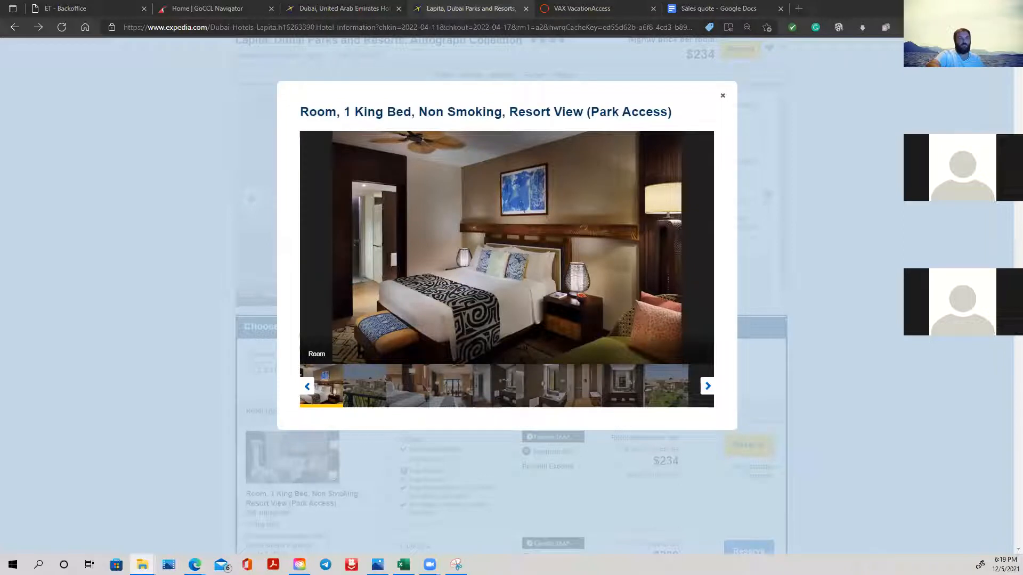
key(alt+Tab)
right_click(492, 231)
click(329, 150)
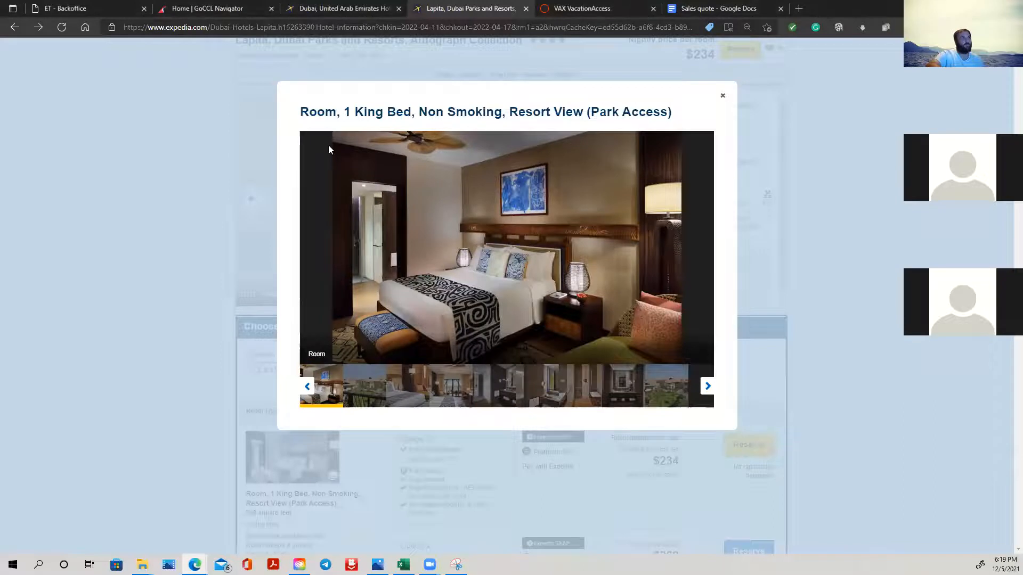
- Capture the king bedroom photo as an area, copy it, switch to the Excel quote and paste it at cell A26
drag(299, 132, 681, 362)
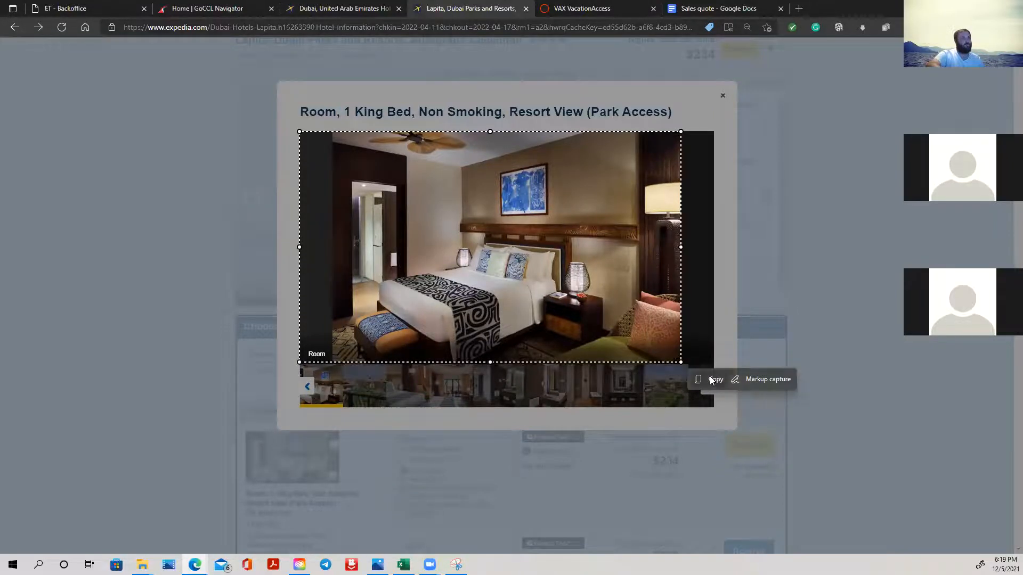
click(712, 380)
click(403, 565)
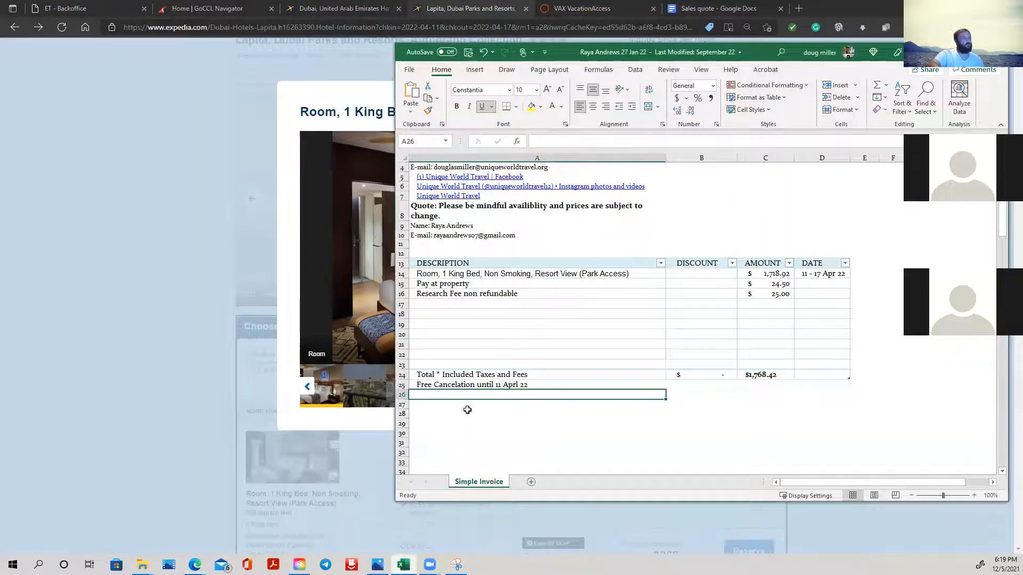
right_click(455, 397)
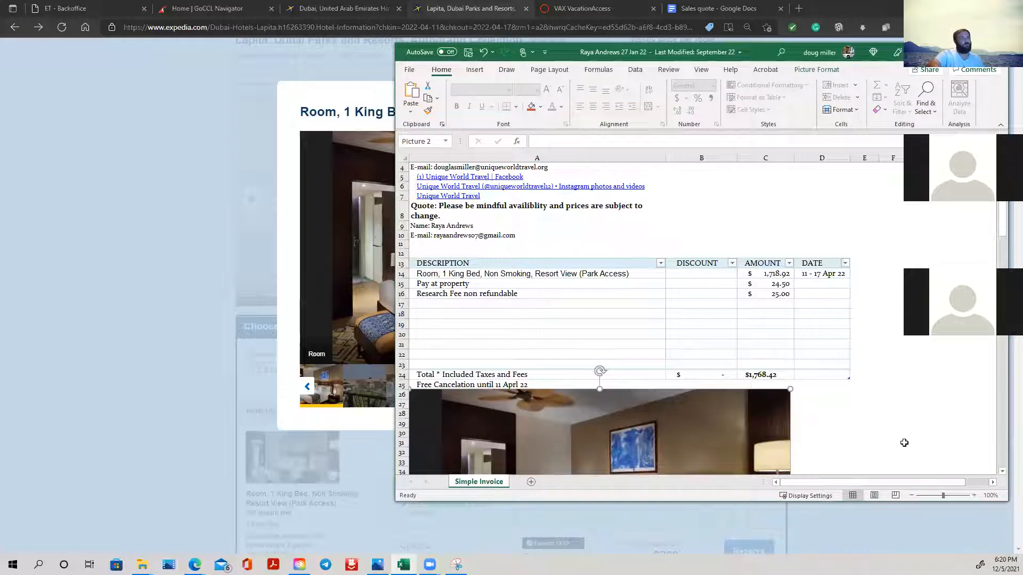
- Maximize the Excel window and check the pasted bedroom photo beneath the quote table
click(971, 52)
scroll(310, 355, down, 5)
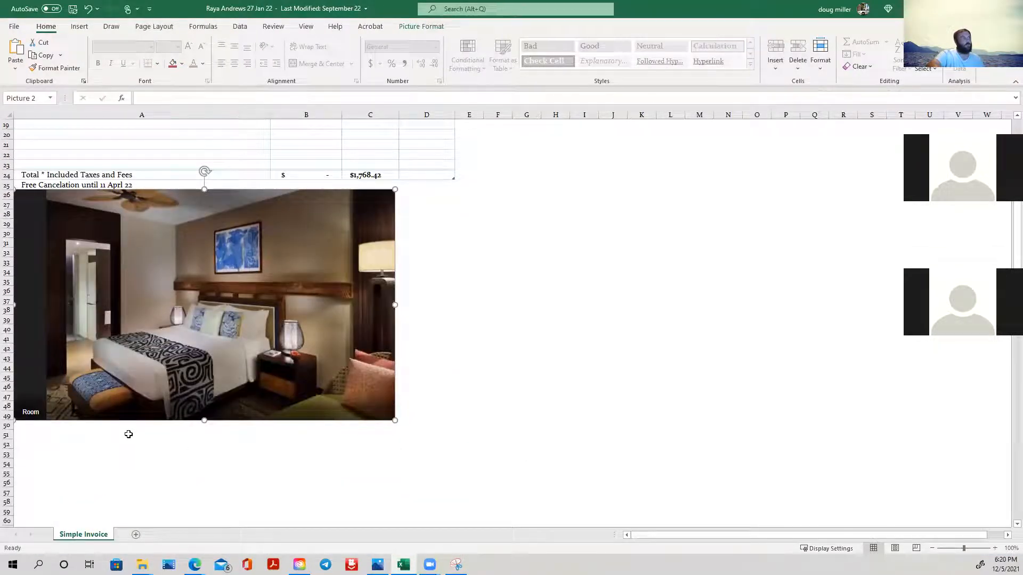
click(129, 433)
click(127, 426)
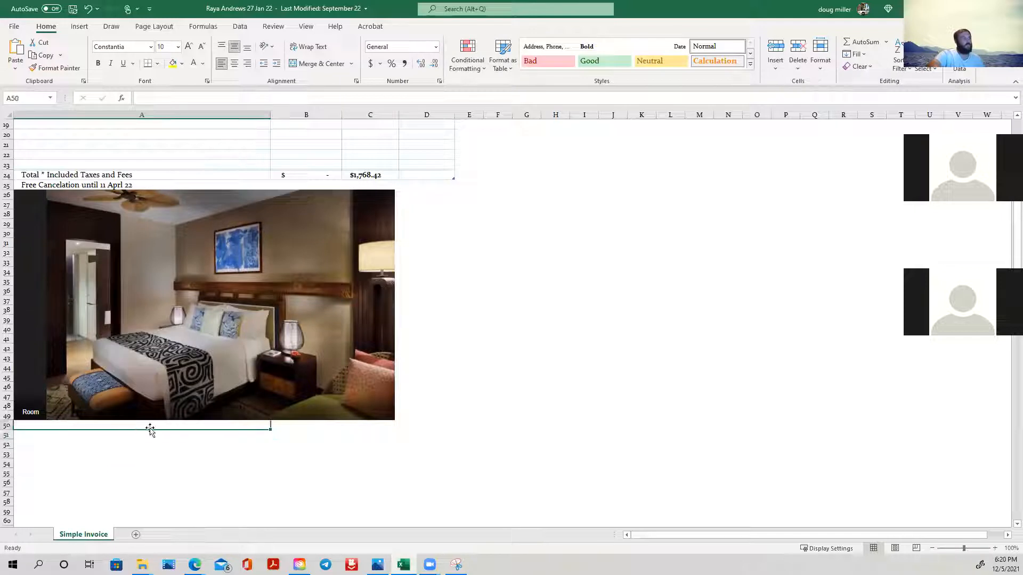
click(323, 248)
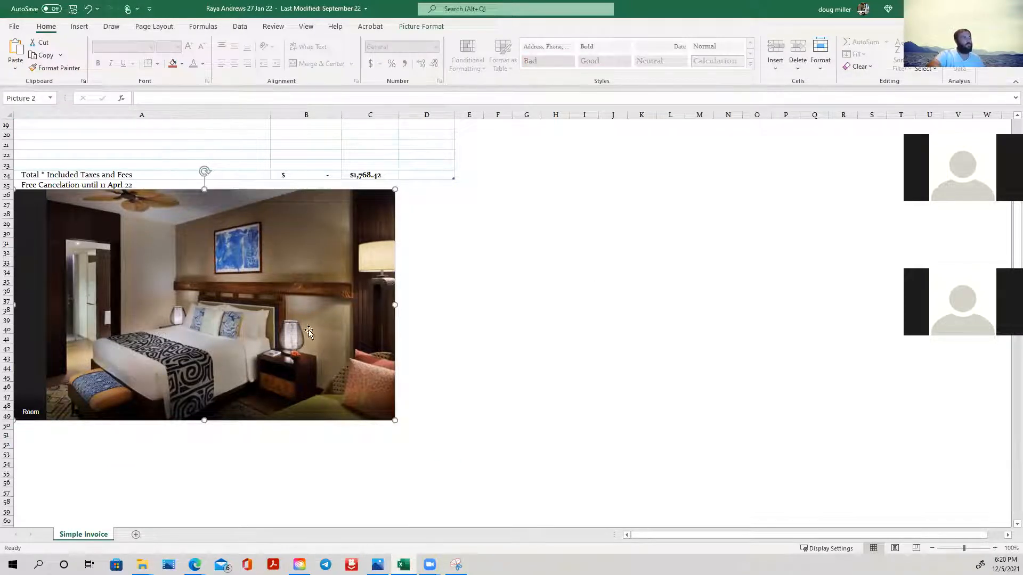
scroll(466, 236, up, 3)
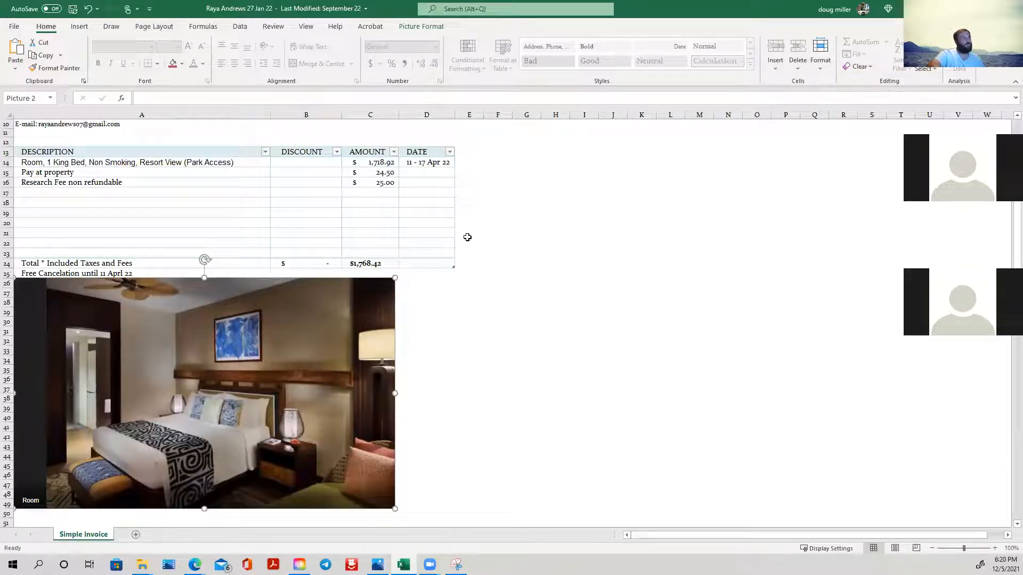
scroll(457, 246, down, 7)
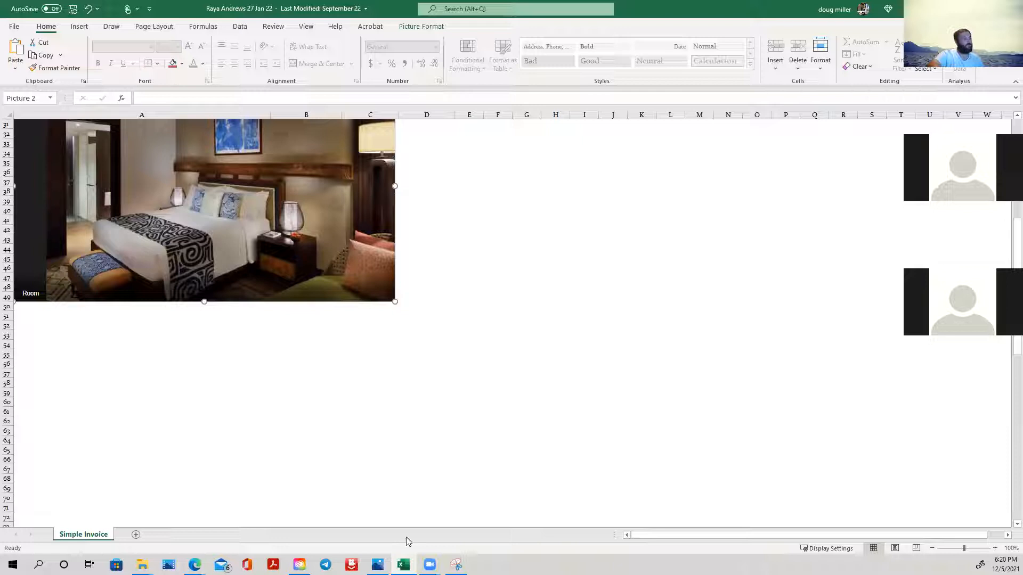
- Switch back to the Expedia page and advance the room photos to the bathroom with the glass shower and vanity
mouse_move(195, 565)
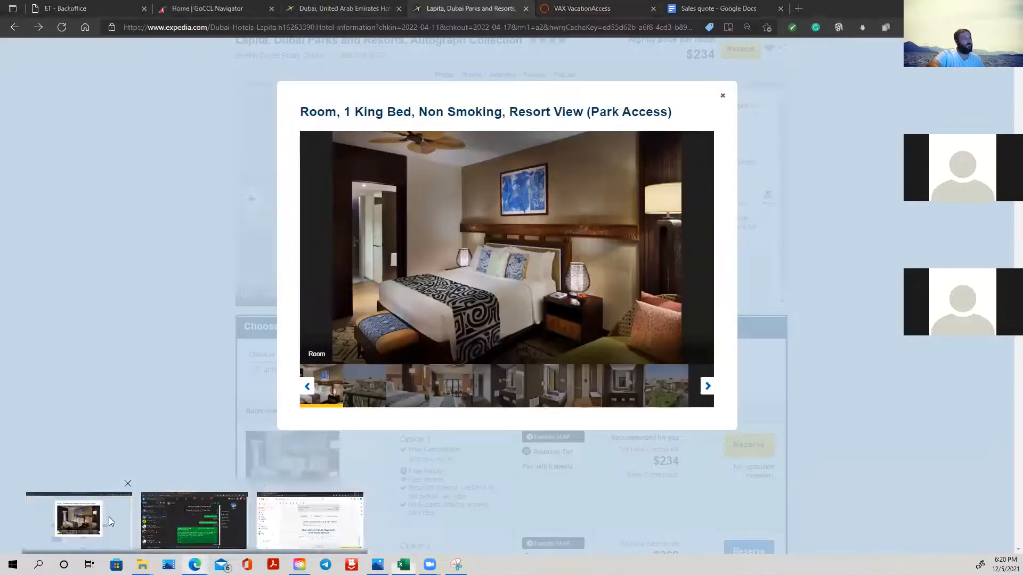
click(80, 512)
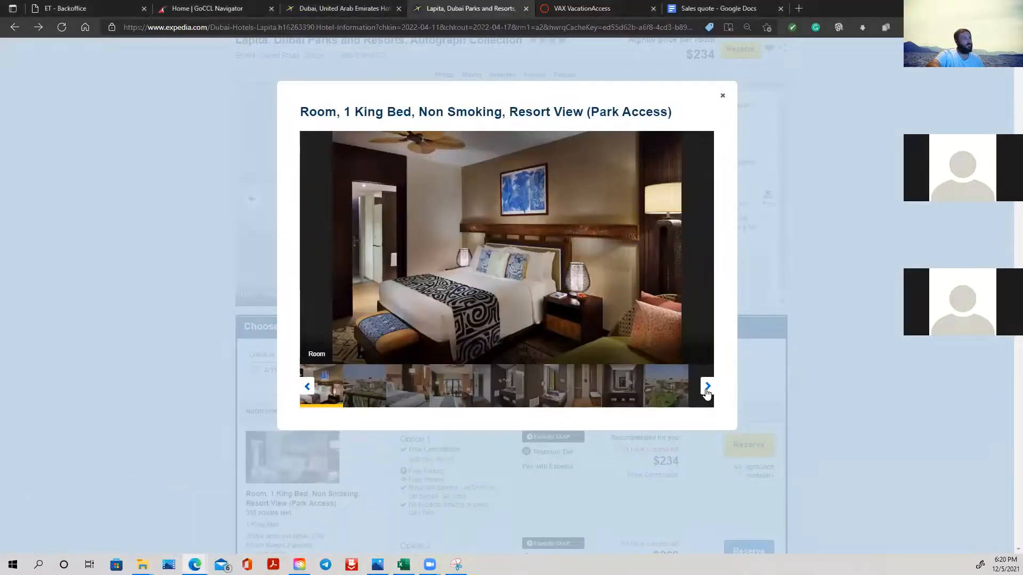
click(708, 387)
click(707, 387)
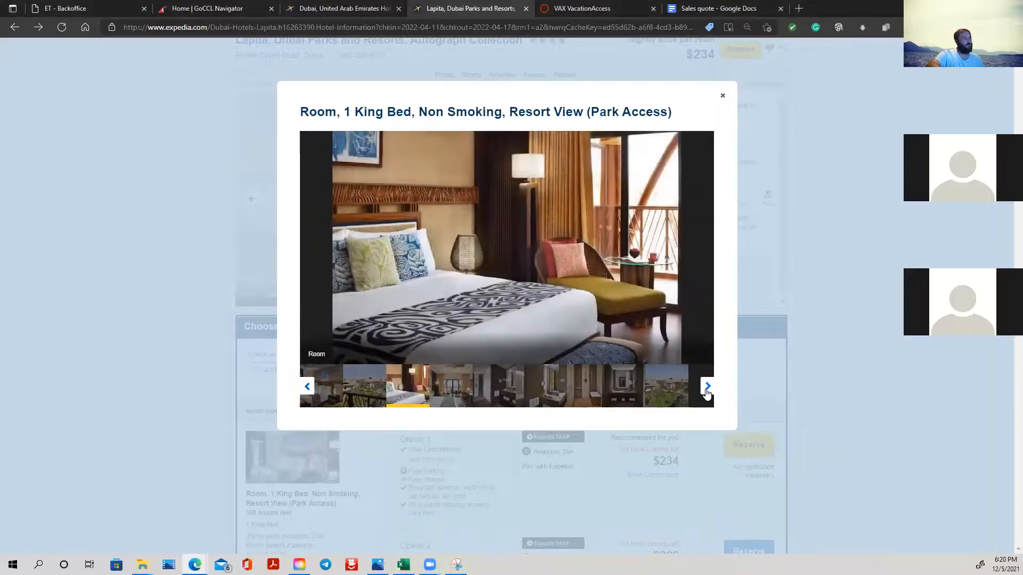
click(707, 387)
click(707, 386)
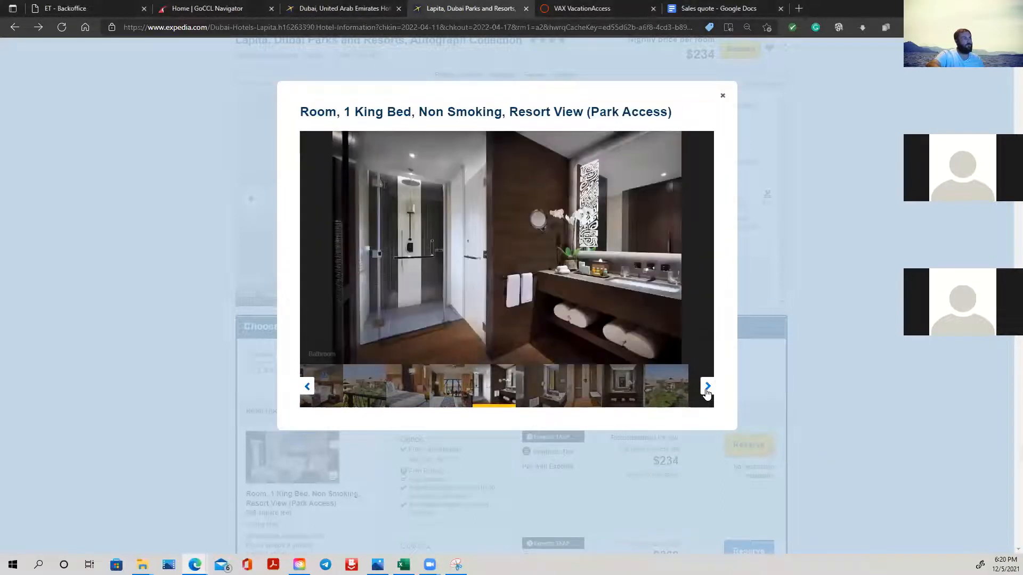
- Web-capture the area of the bathroom photo and copy it
right_click(466, 249)
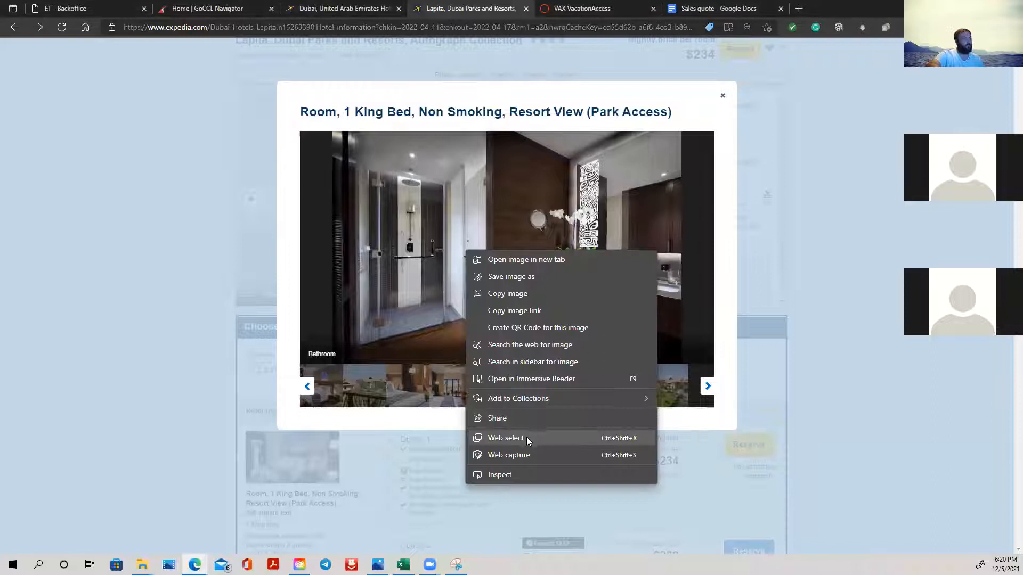
click(508, 456)
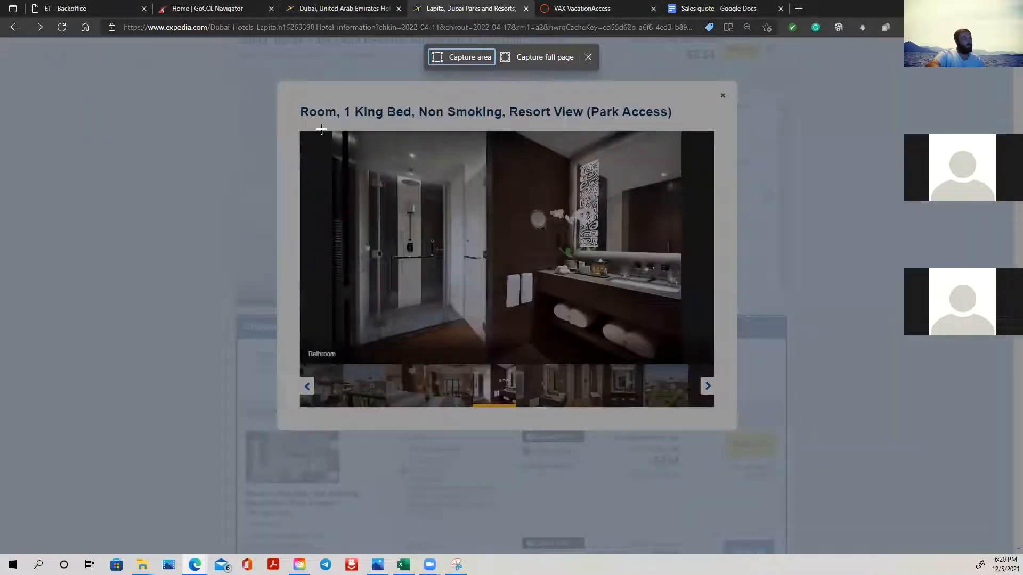
drag(300, 132, 485, 290)
drag(605, 337, 684, 362)
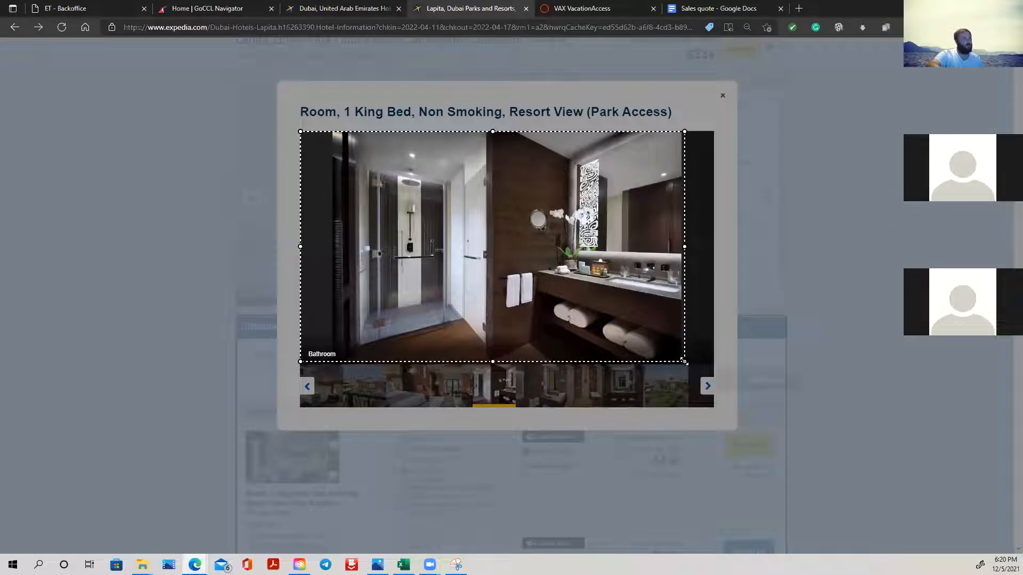
click(714, 380)
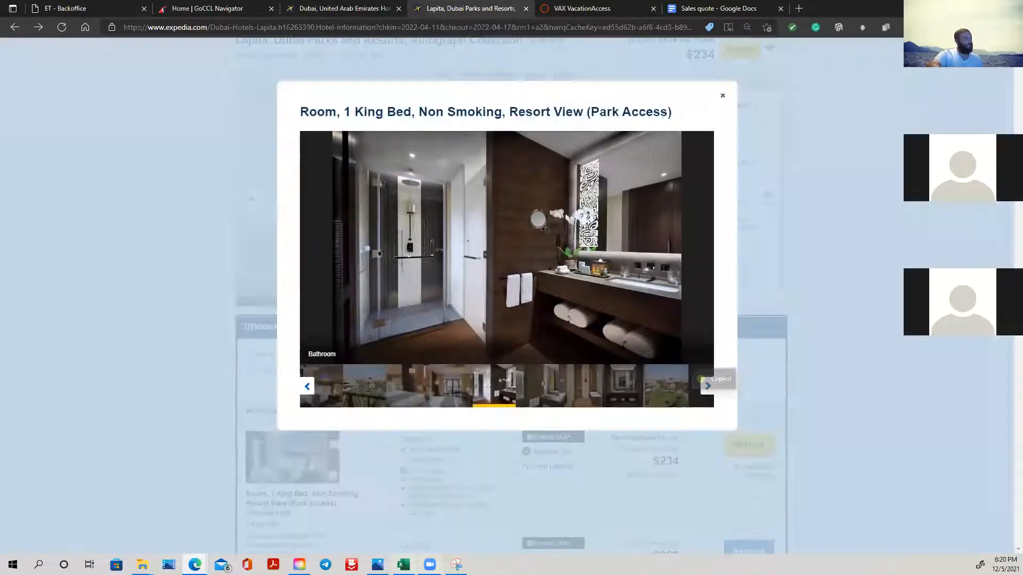
- Paste the bathroom photo at cell A50 of the Excel quote and narrow it to match the bedroom photo's width
click(403, 565)
click(33, 315)
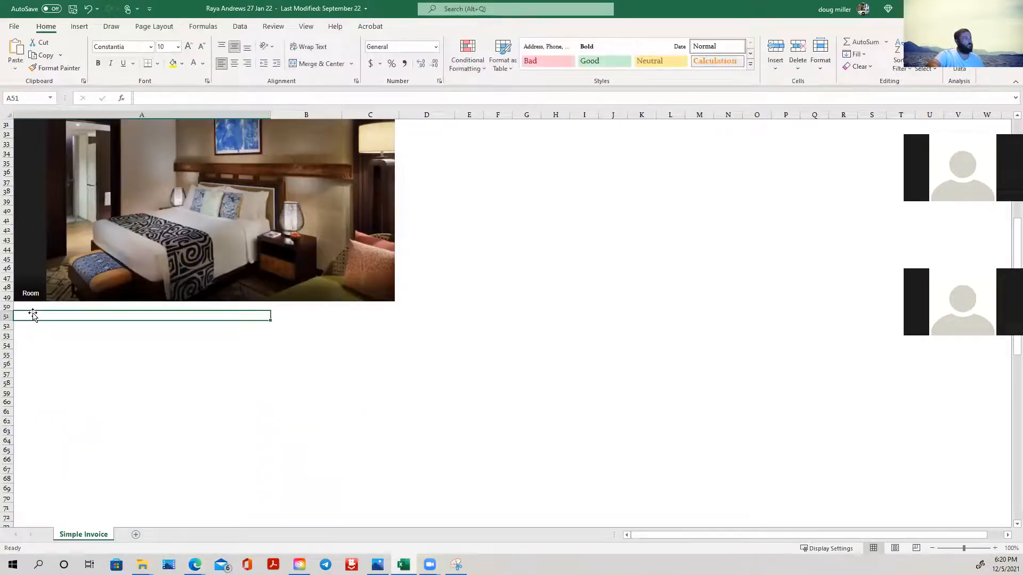
right_click(33, 315)
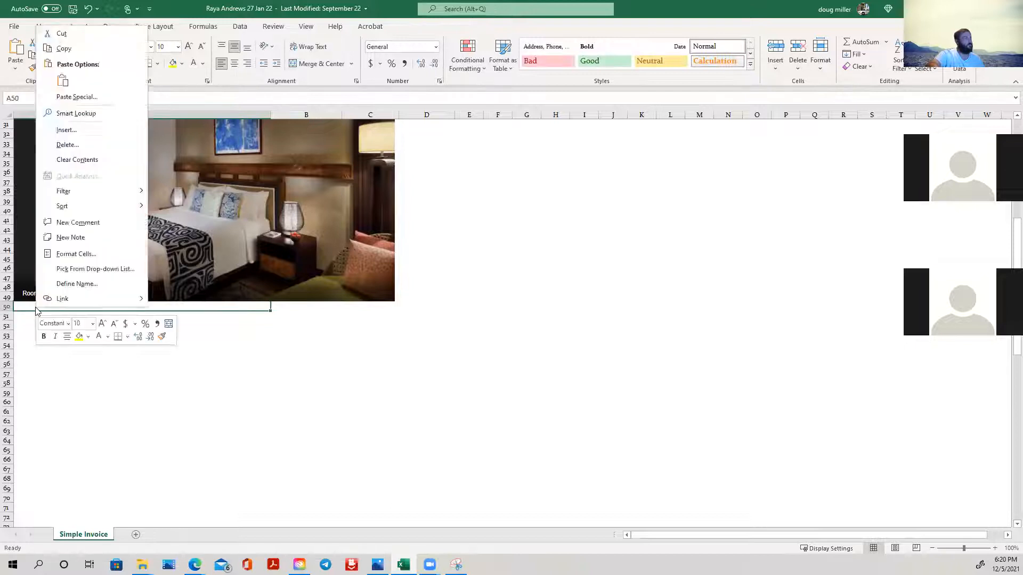
click(59, 83)
scroll(330, 333, down, 3)
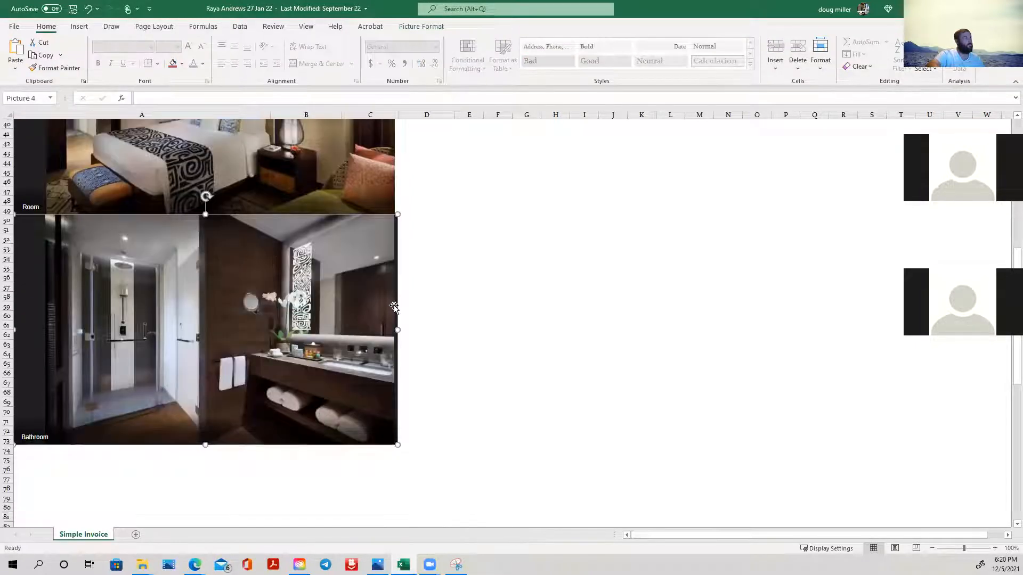
drag(393, 330, 394, 328)
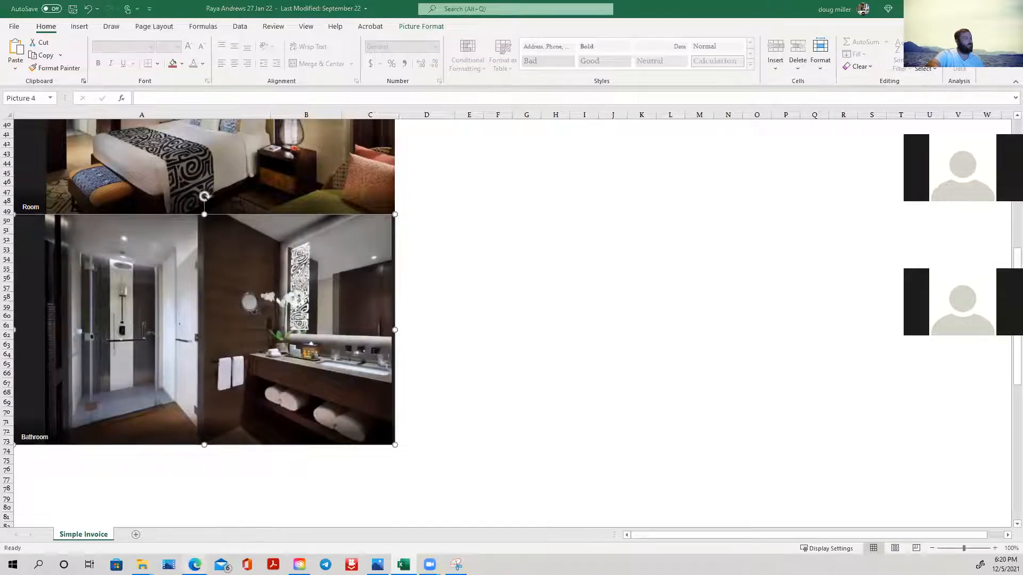
- Return to Expedia, browse the remaining photos of the king room, and close its photo viewer
mouse_move(195, 565)
click(101, 522)
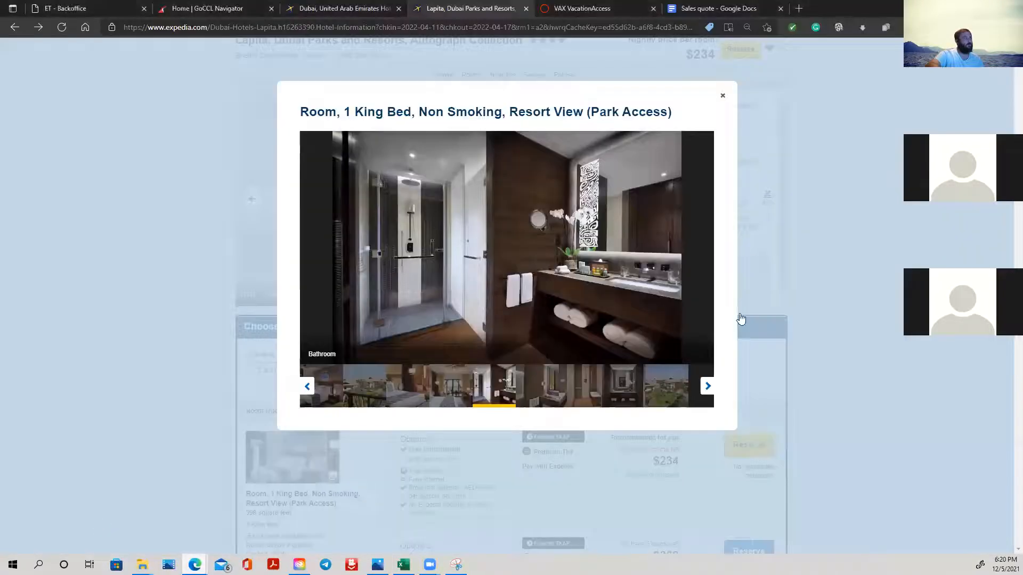
click(707, 387)
click(707, 386)
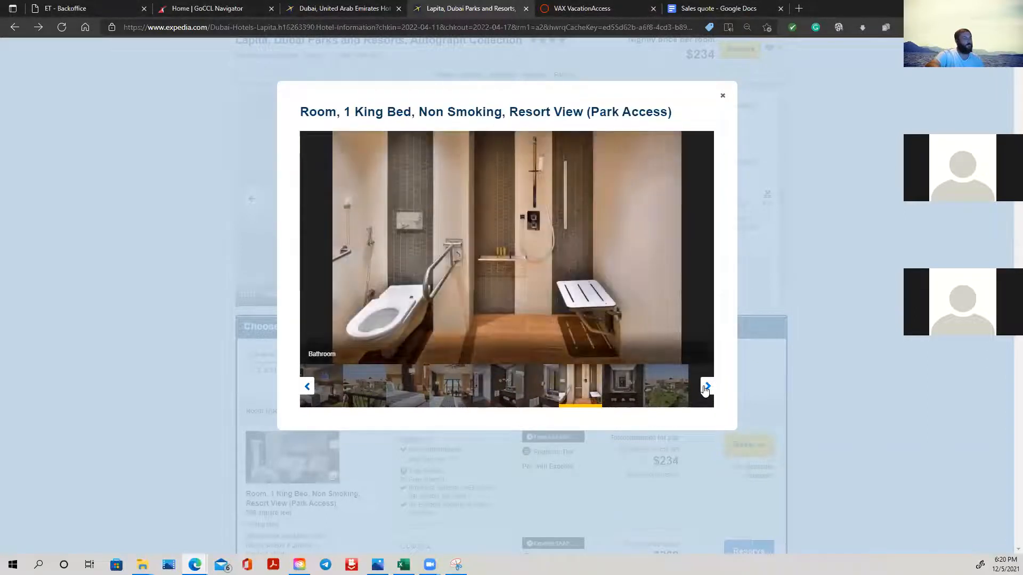
click(707, 387)
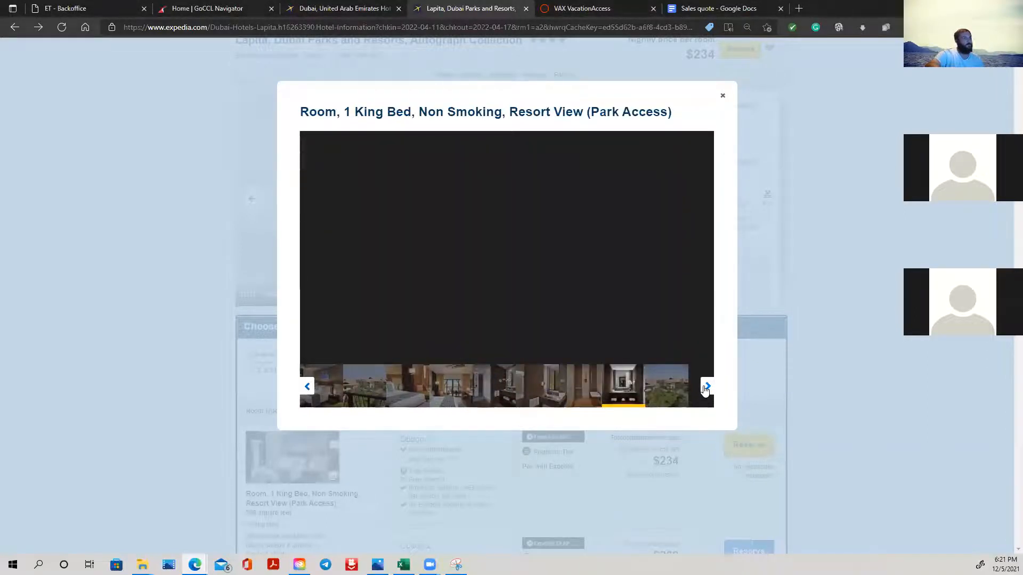
click(706, 387)
click(707, 387)
click(707, 387)
click(706, 387)
click(707, 387)
click(706, 388)
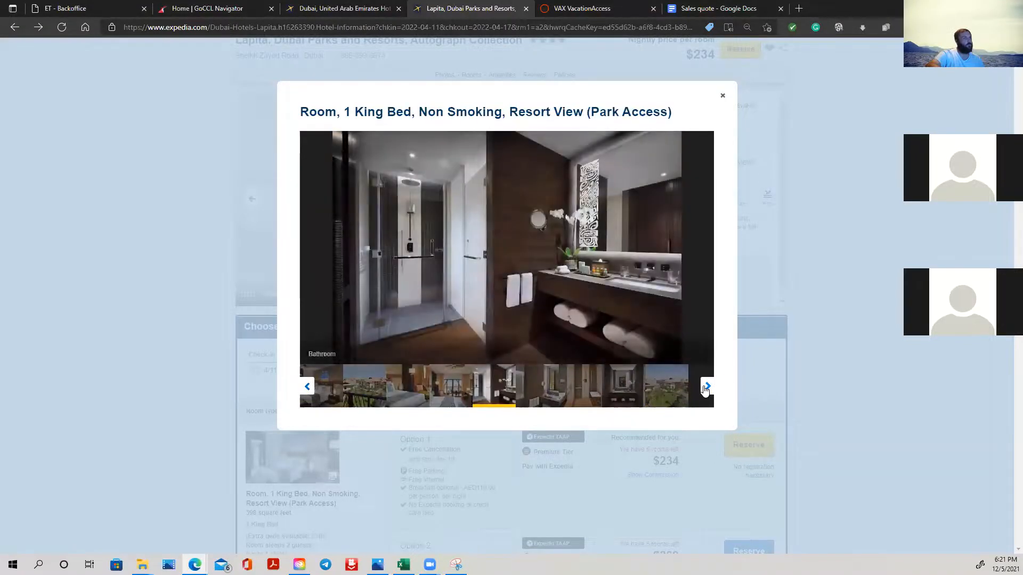
click(723, 96)
- Advance the hotel's main photo gallery to photo 22, the view over the pool
click(629, 199)
click(629, 199)
click(630, 199)
click(629, 199)
click(630, 199)
click(629, 199)
click(630, 199)
click(629, 199)
click(629, 199)
click(629, 199)
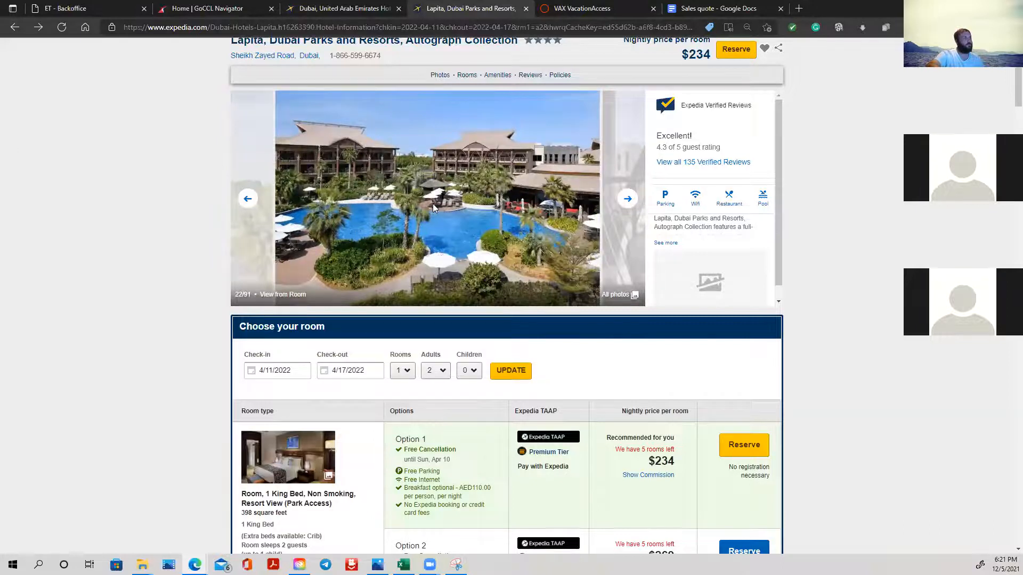
- Web-capture the area of the pool view photo and copy it
right_click(432, 204)
click(500, 464)
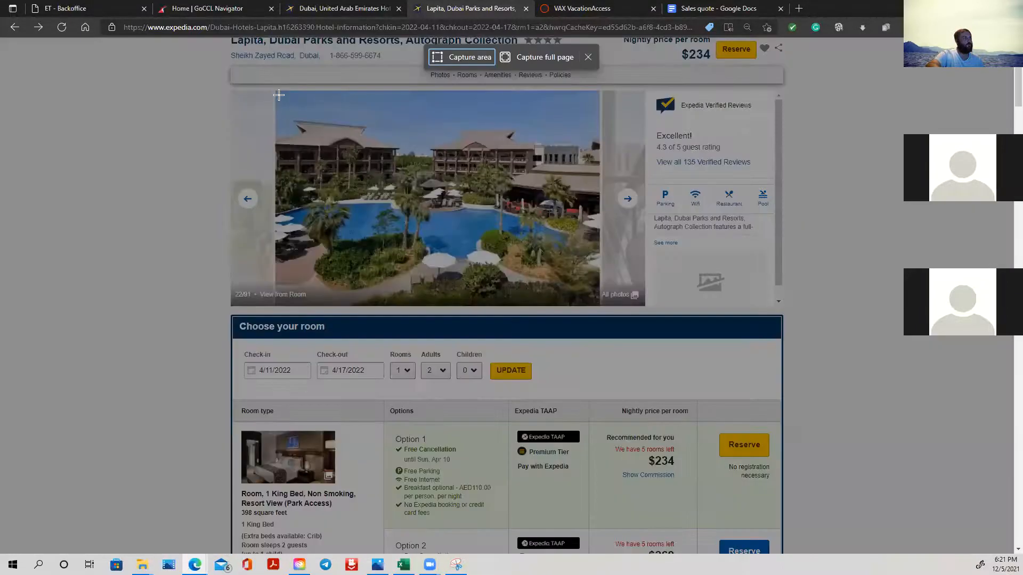
drag(274, 90, 599, 306)
click(620, 324)
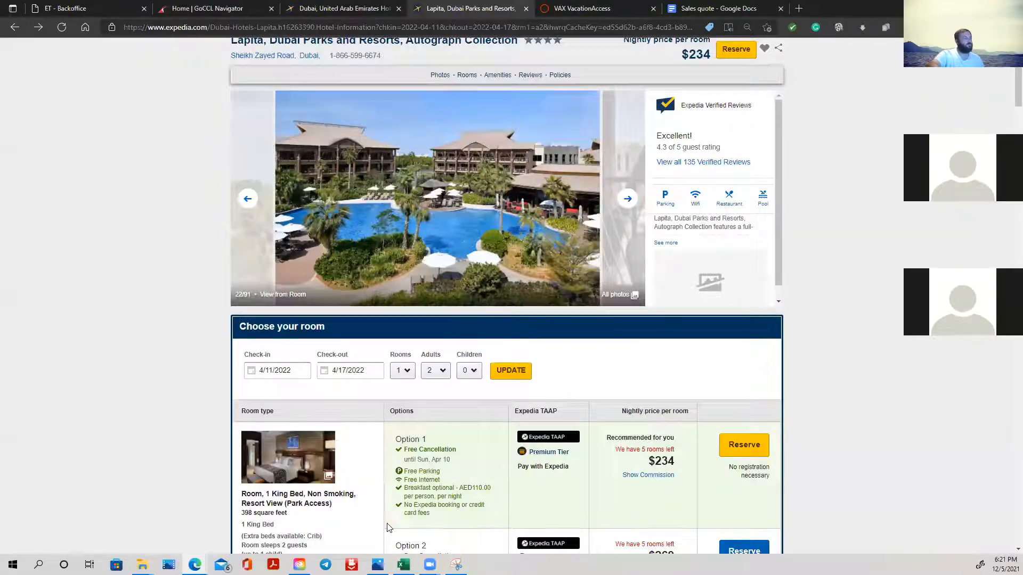
- Paste the pool photo at cell A74 of the Excel quote and widen it to match the bathroom photo
click(403, 565)
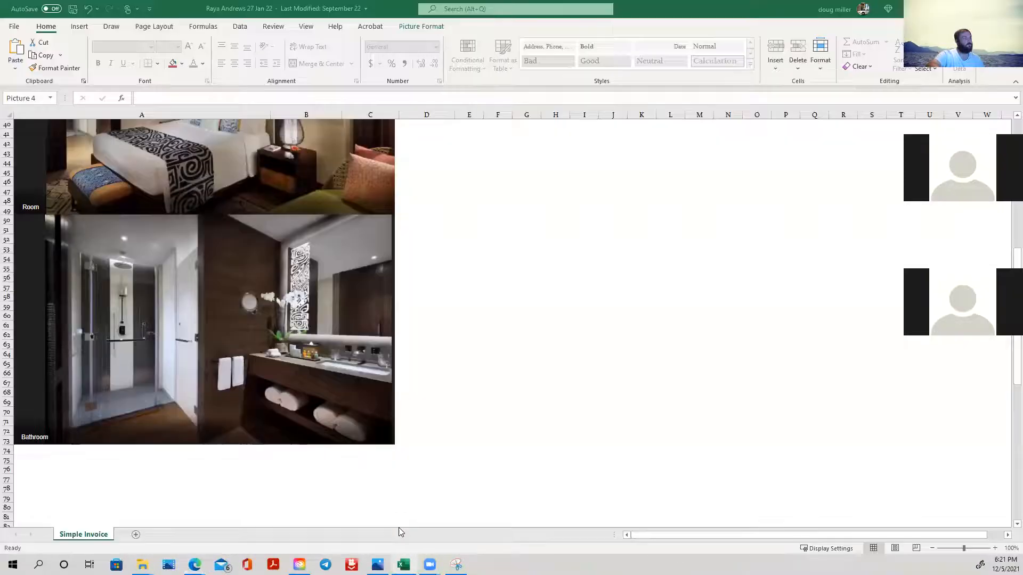
click(27, 451)
right_click(27, 451)
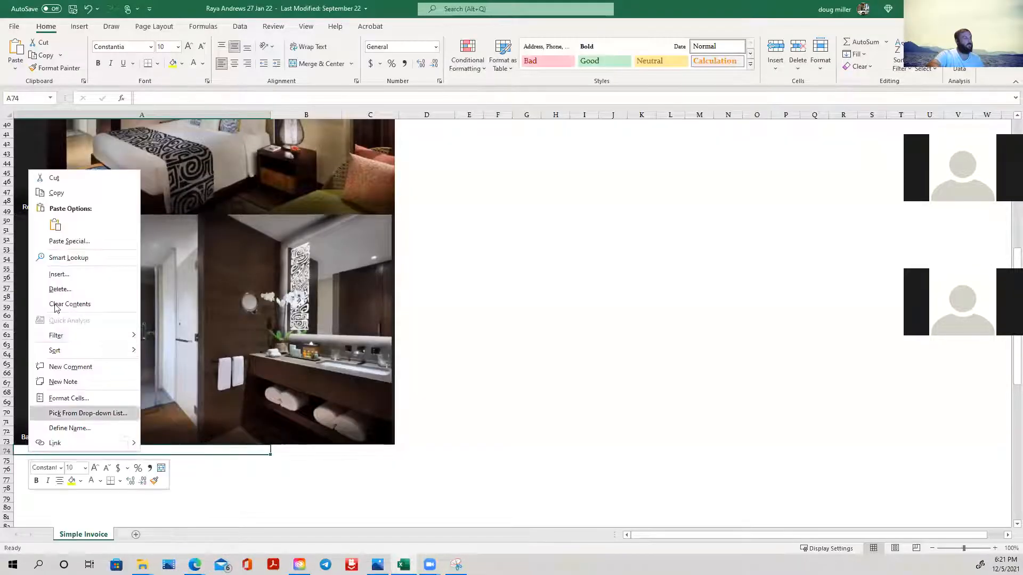
click(54, 224)
scroll(370, 405, down, 6)
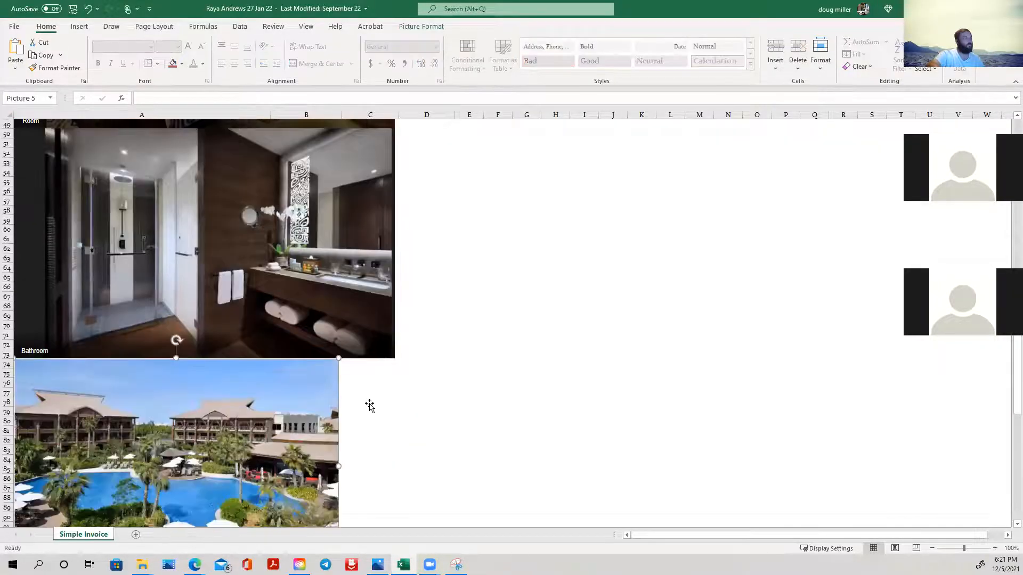
drag(336, 381, 395, 381)
- Review the quote from the photos up to the line items, checking the room description and the pay-at-property row
scroll(477, 384, up, 15)
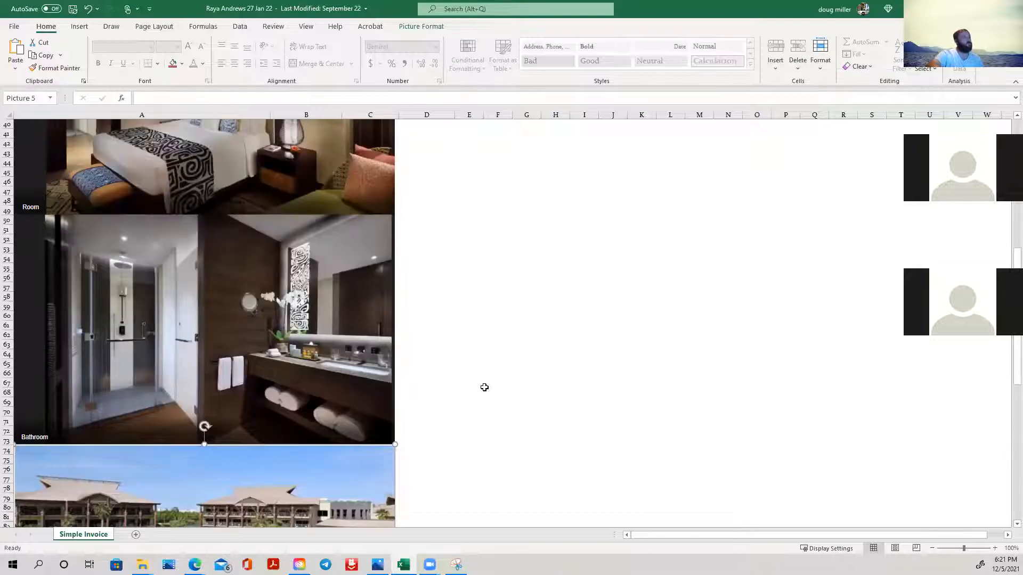
scroll(495, 387, up, 4)
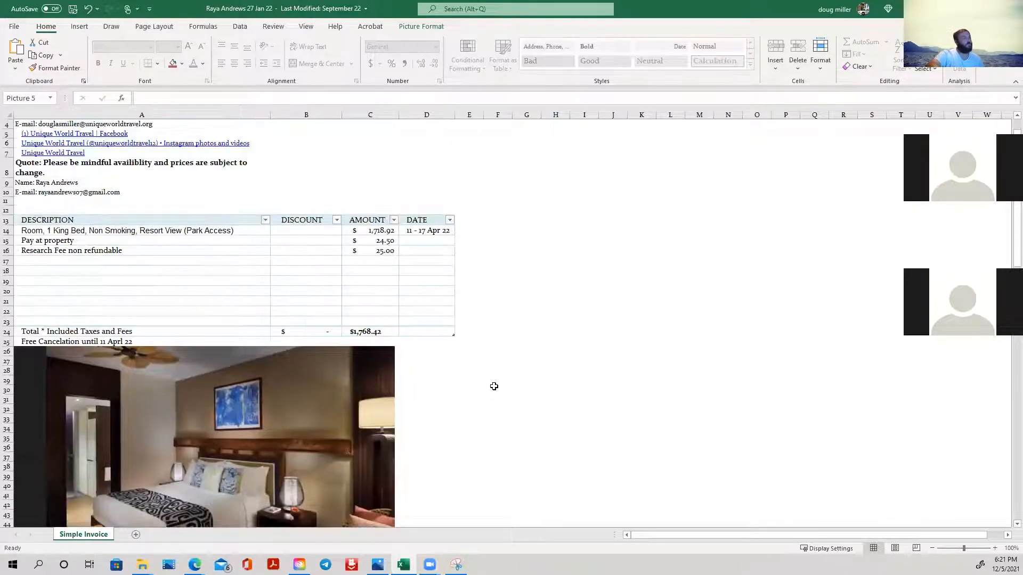
scroll(494, 387, down, 8)
scroll(482, 385, up, 5)
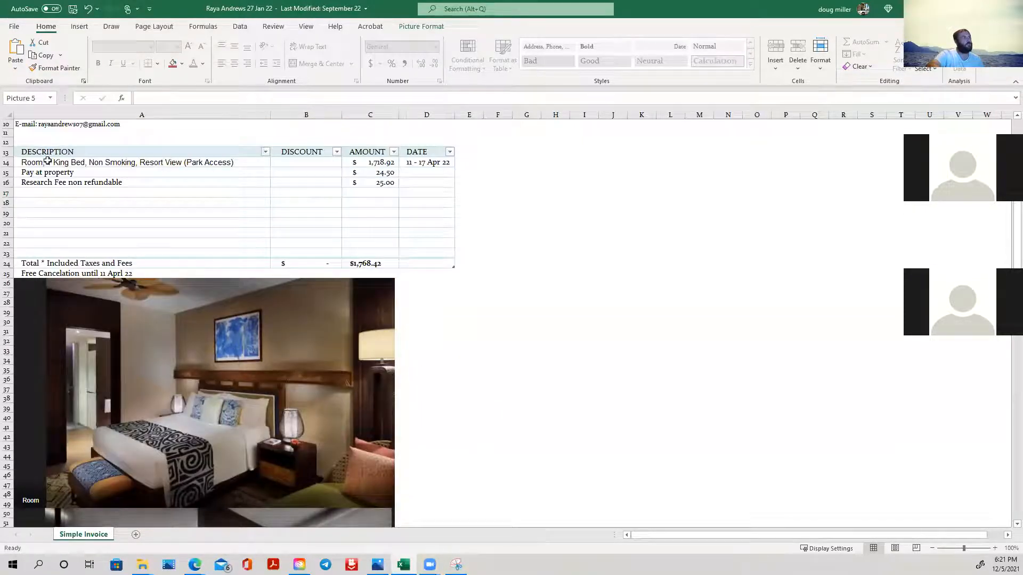
click(71, 193)
click(239, 162)
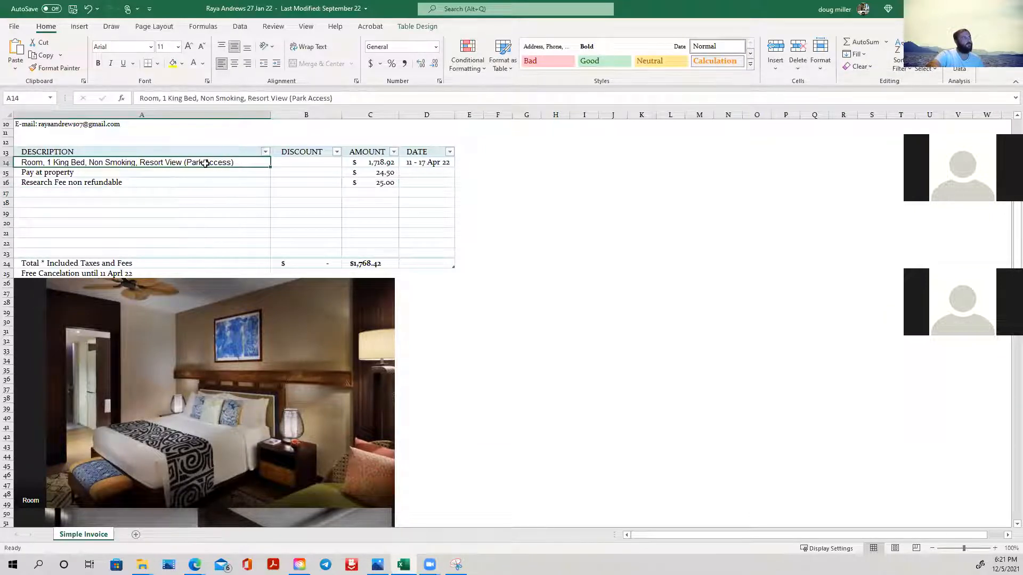
click(126, 173)
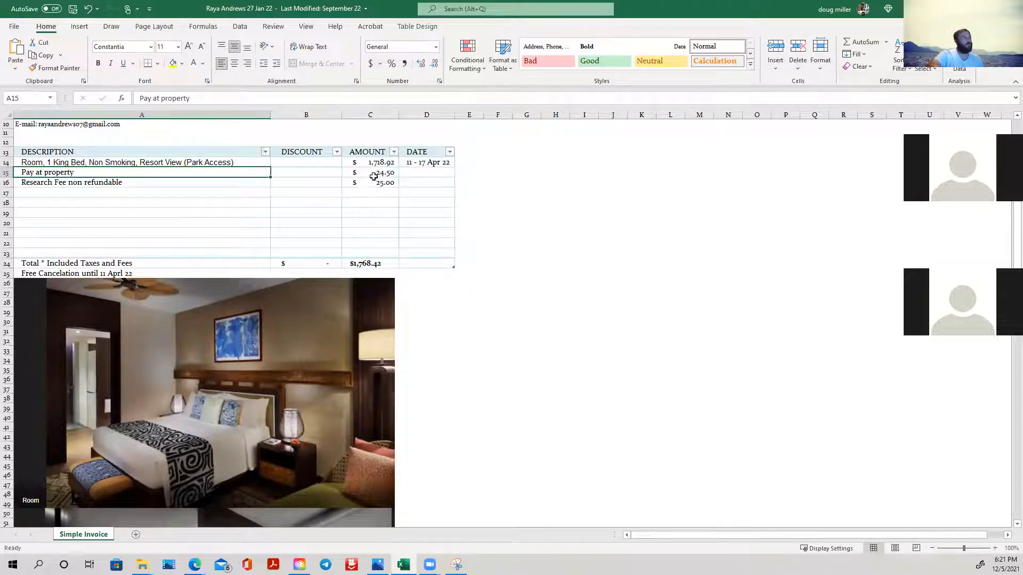
- Reword the research fee line in cell A16 as "Servive Fee non refundable"
click(383, 174)
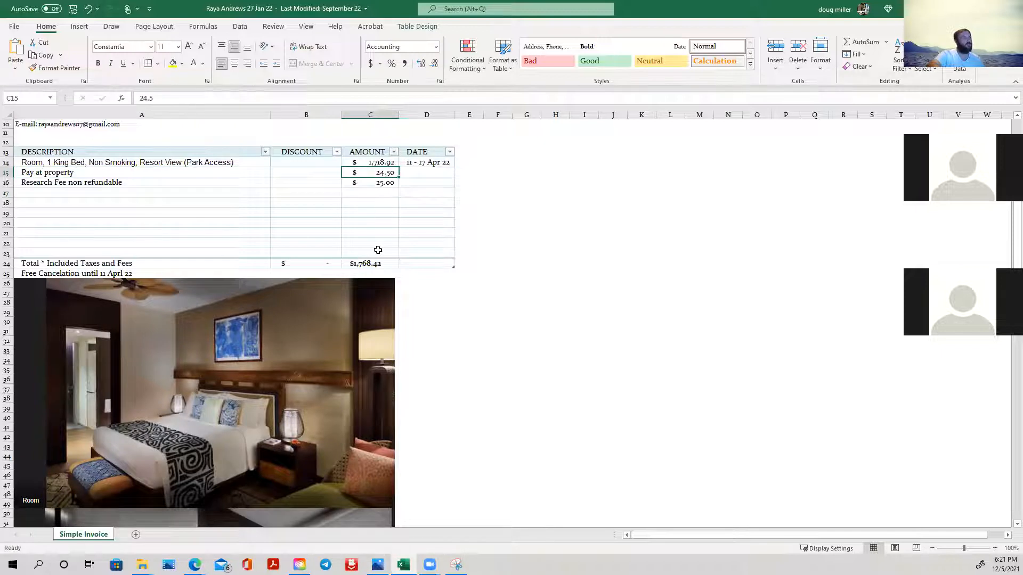
click(64, 183)
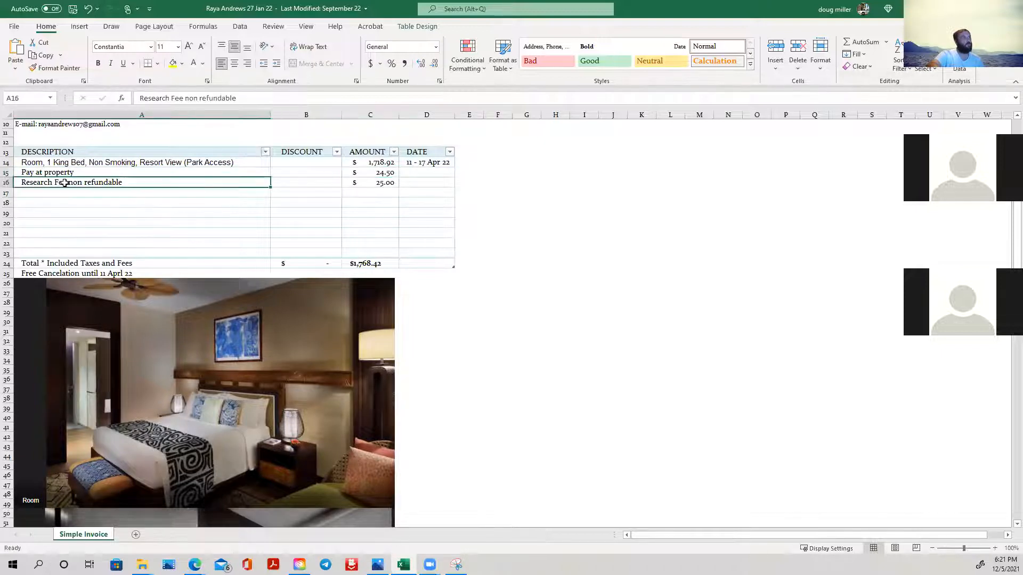
click(390, 185)
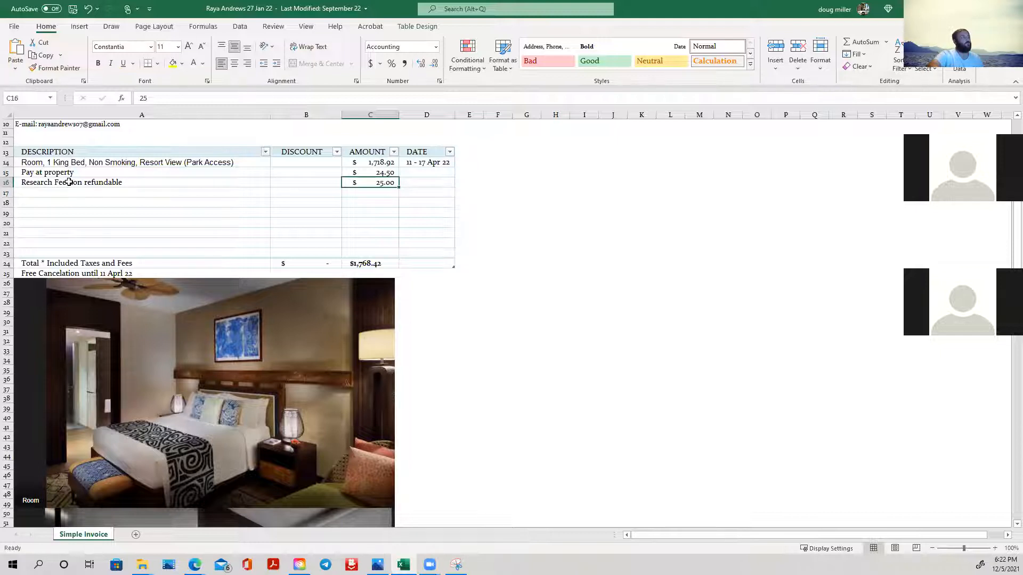
double_click(67, 182)
drag(52, 183, 20, 183)
text(Servi)
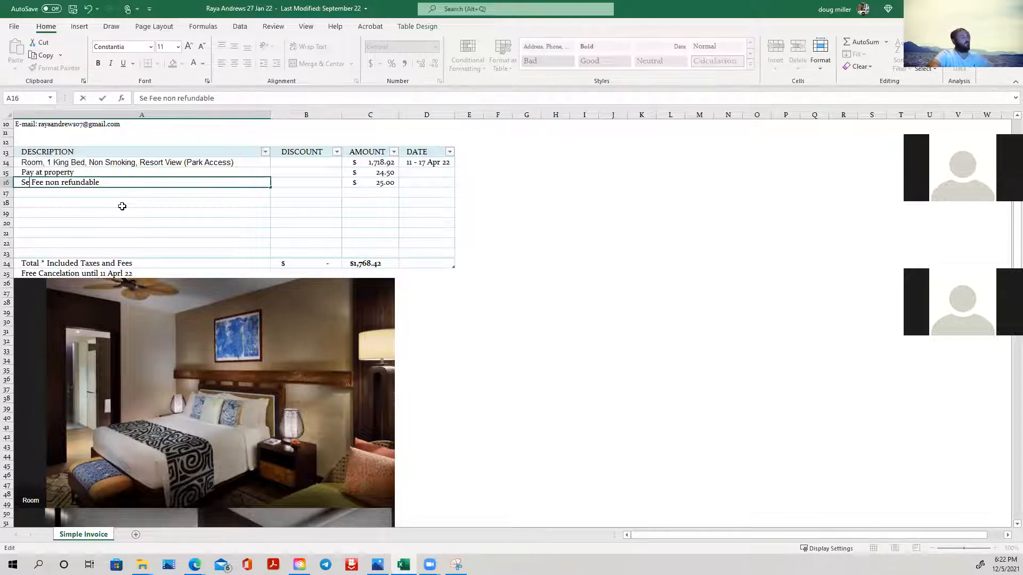
text(ve)
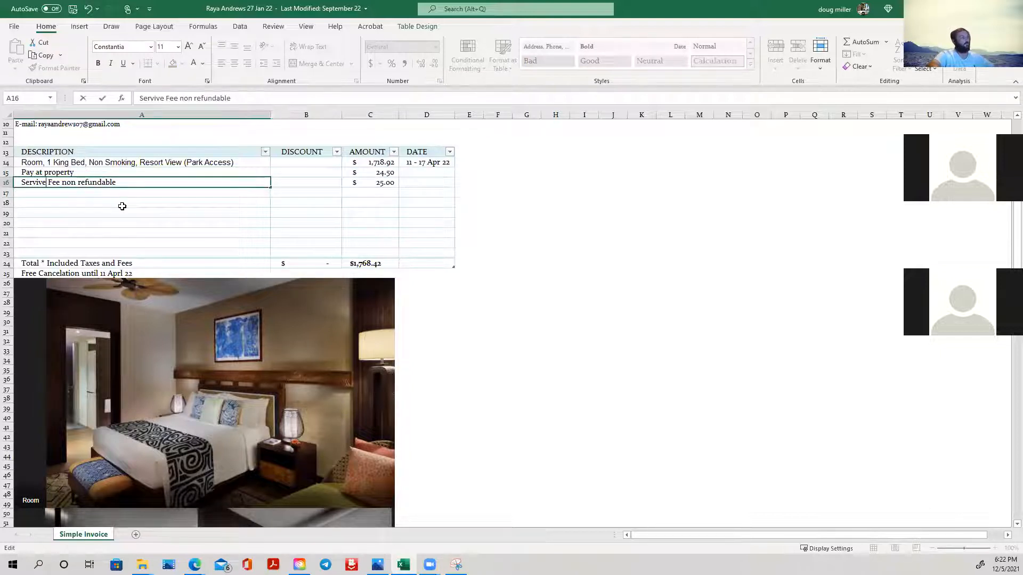
- Enter a 25 discount for the non-refundable fee in B16 and set its amount in C16 to 75
click(313, 182)
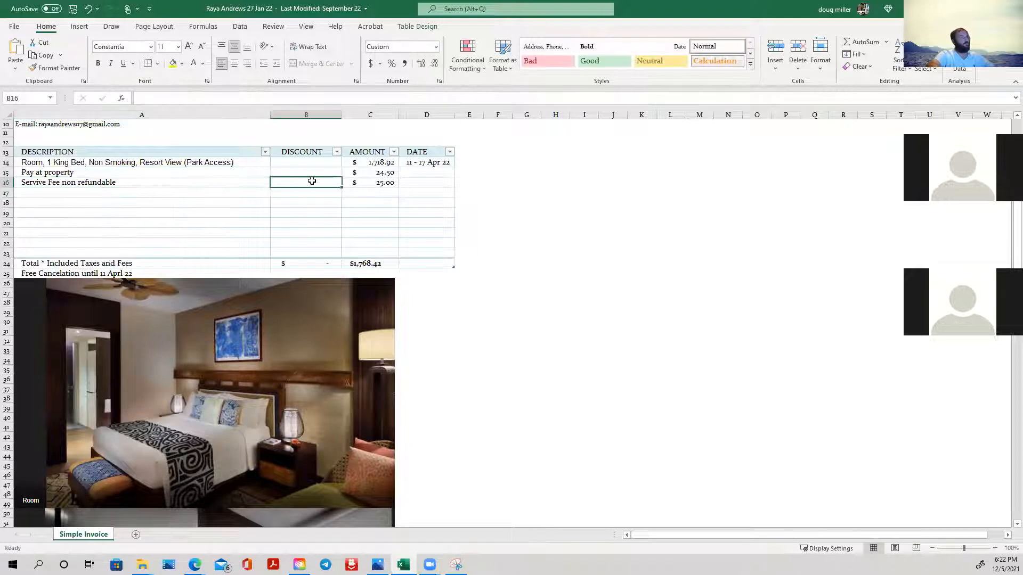
text(25)
click(392, 183)
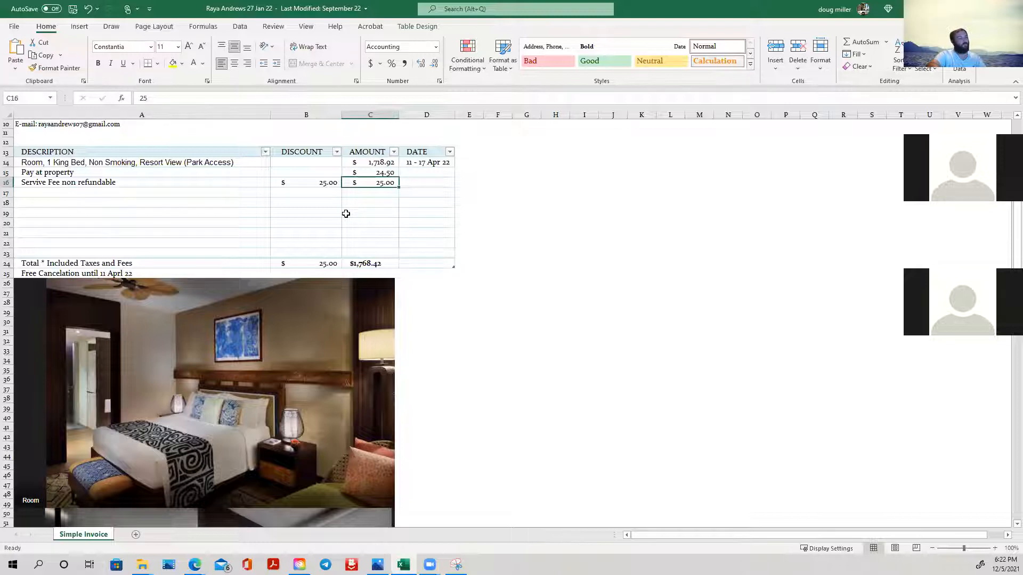
text(1)
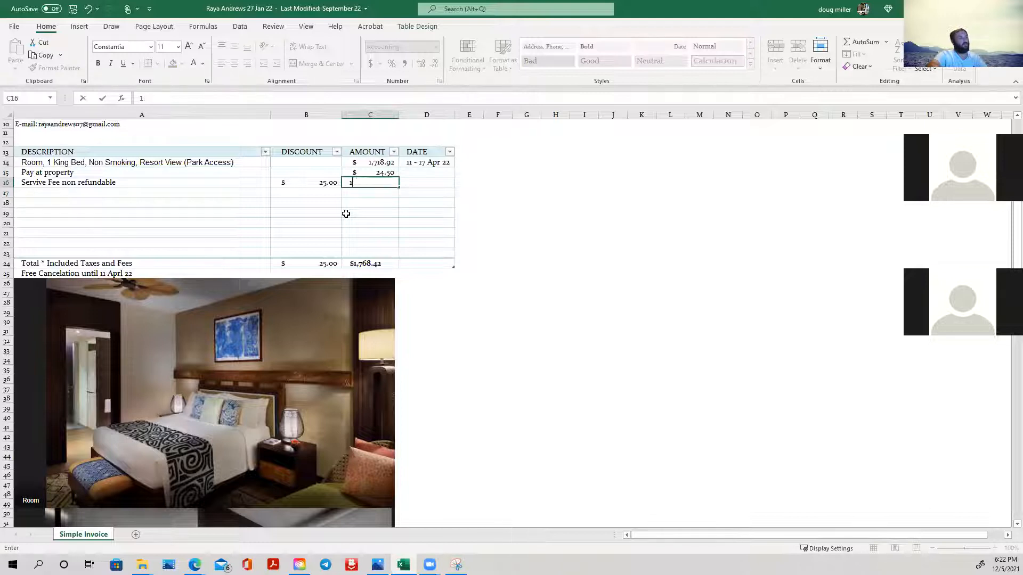
text(75)
click(406, 211)
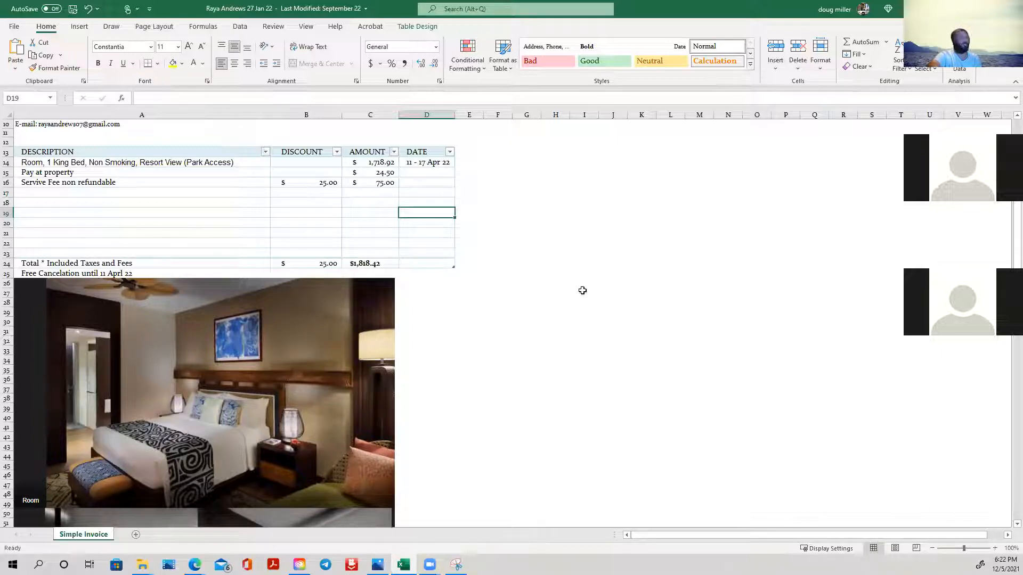
- Review the quote's photos and header, checking the date area, agency name and the notice about availability and price changes
scroll(555, 284, down, 3)
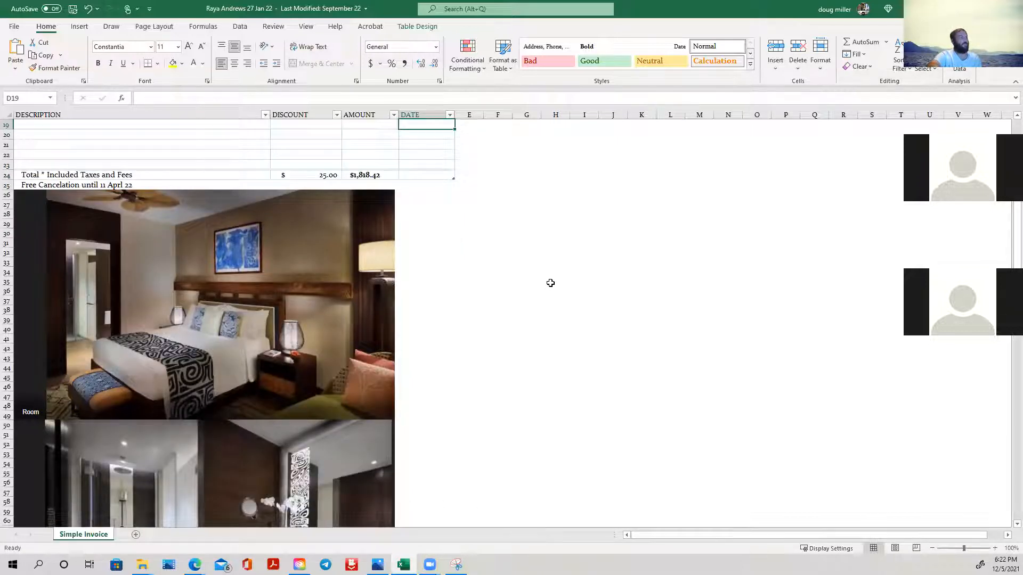
scroll(491, 293, down, 10)
scroll(471, 302, up, 13)
scroll(472, 302, up, 3)
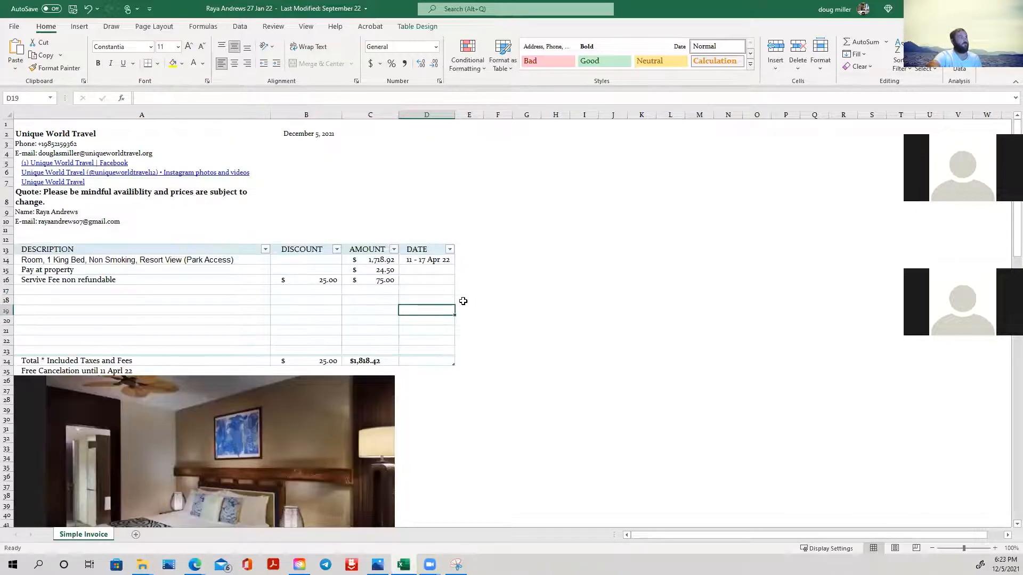
click(343, 153)
click(302, 160)
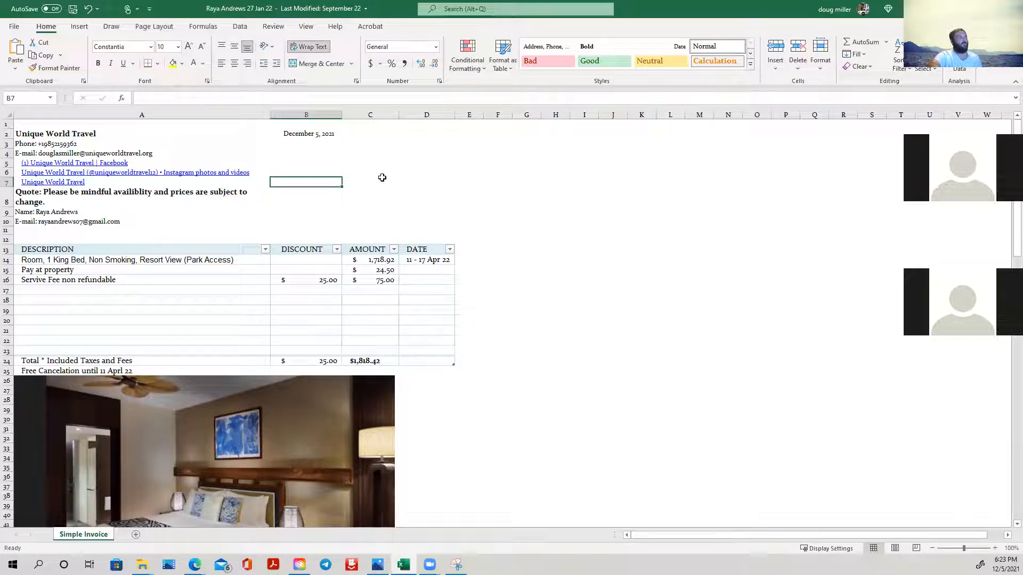
click(361, 154)
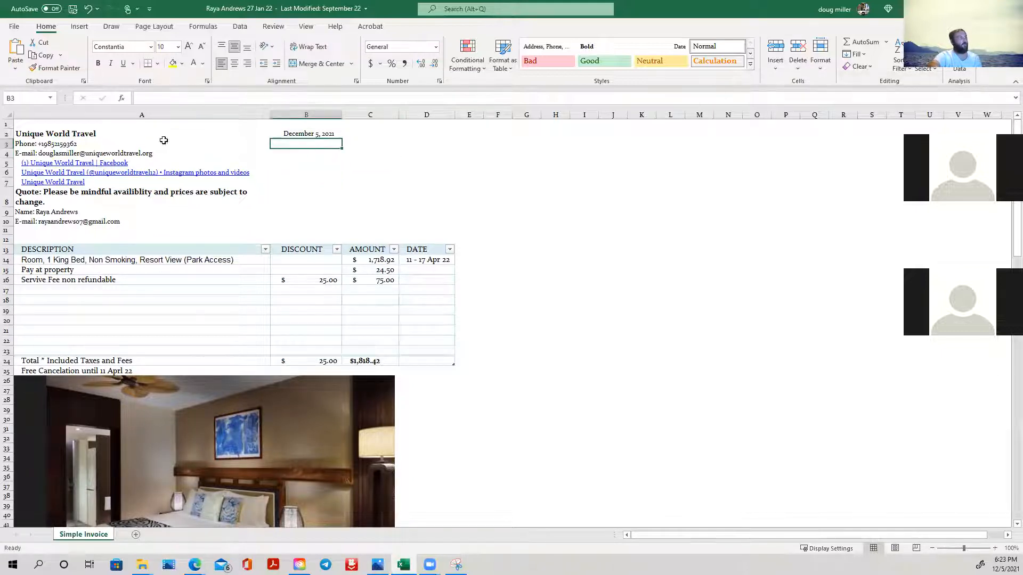
click(97, 135)
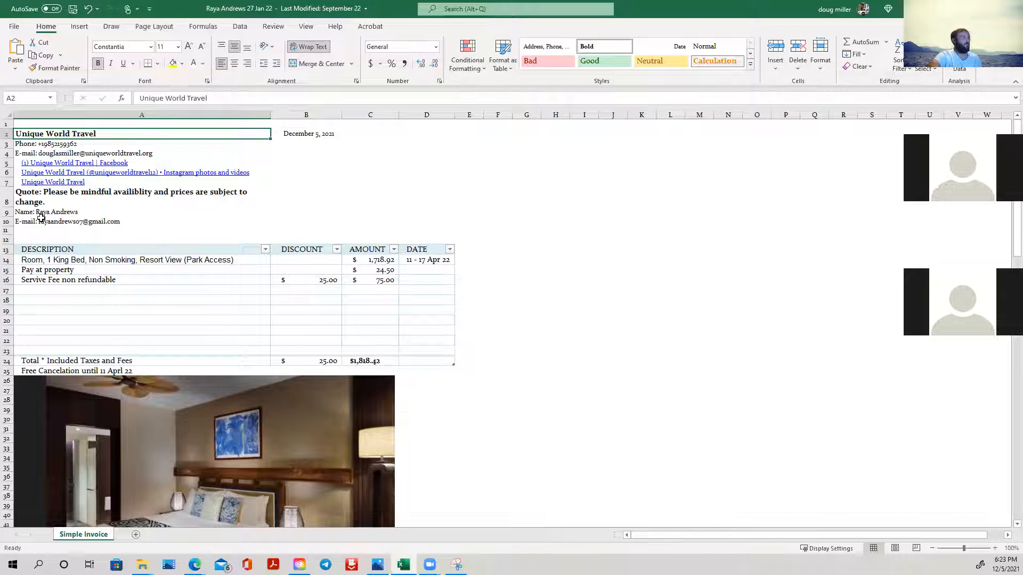
click(175, 204)
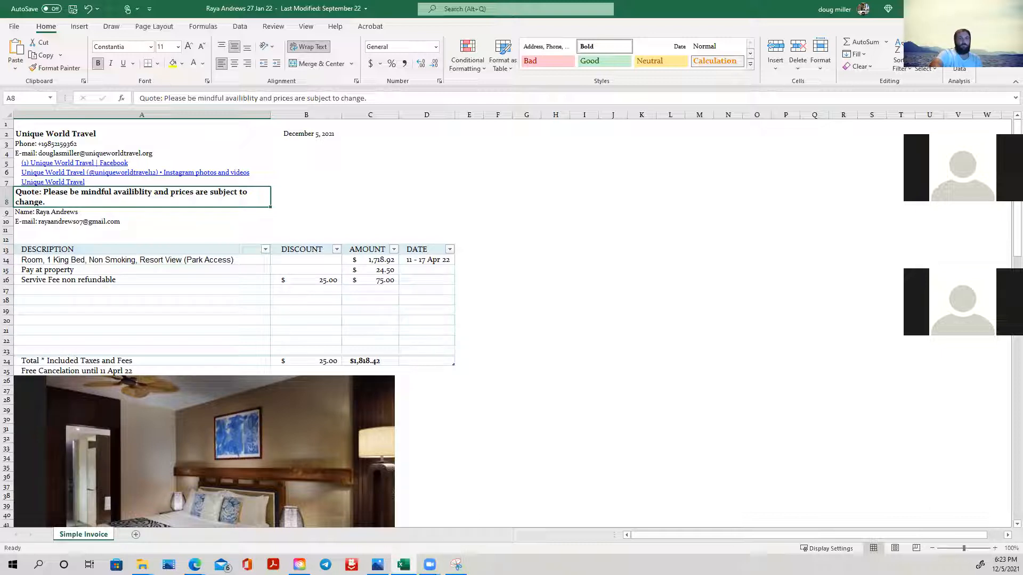
key(alt+Tab)
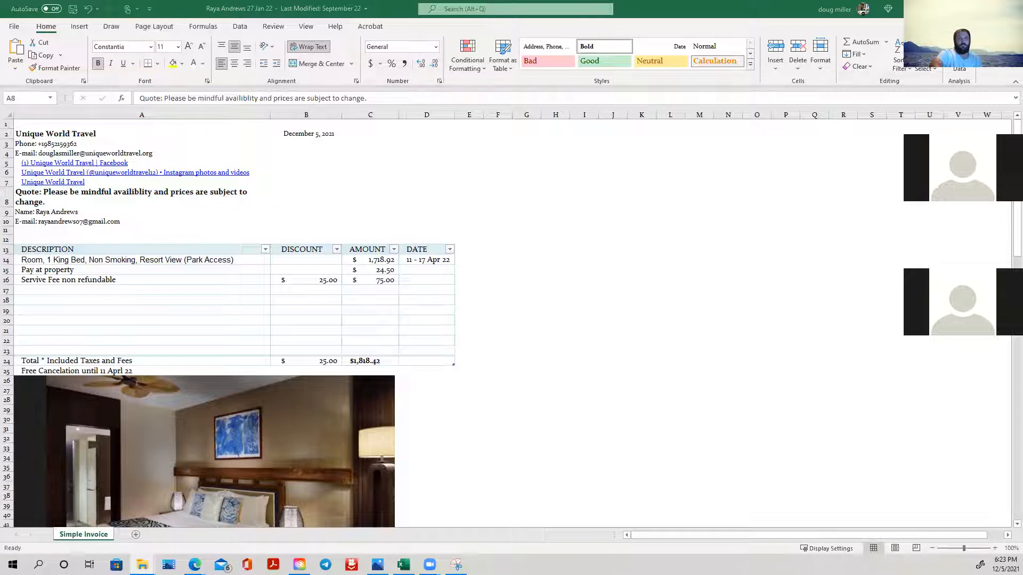
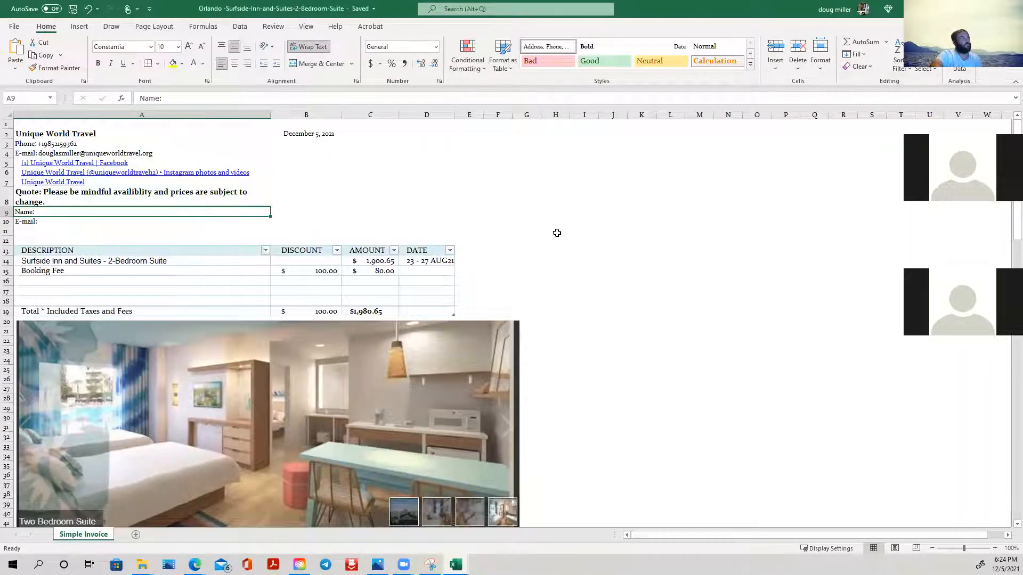
- Review the Surfside Inn quote, from its line items and suite photo to the early admission terms and theme park benefits
scroll(557, 233, down, 1)
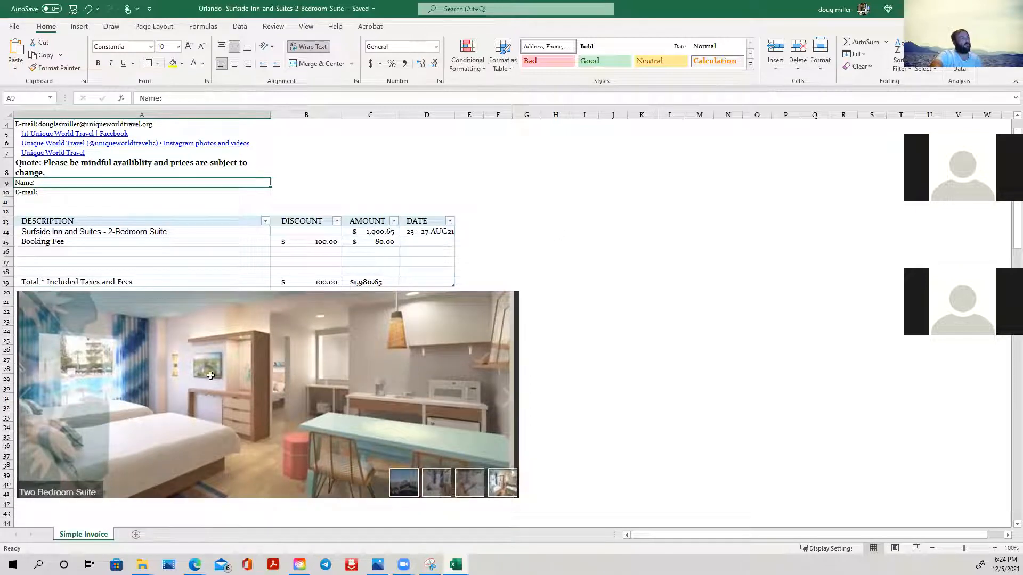
scroll(324, 382, down, 12)
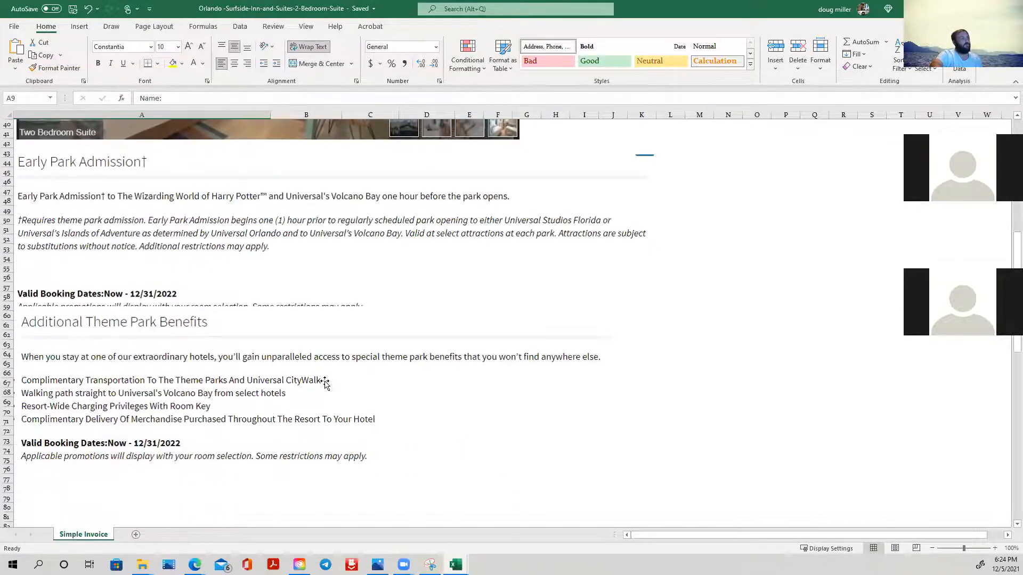
scroll(325, 383, down, 4)
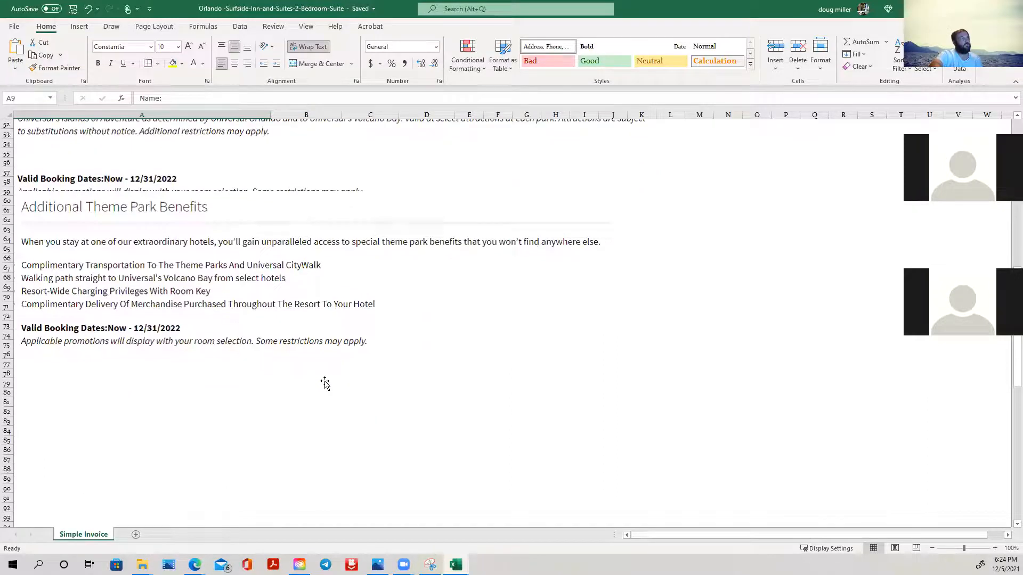
scroll(325, 382, up, 3)
scroll(325, 382, up, 14)
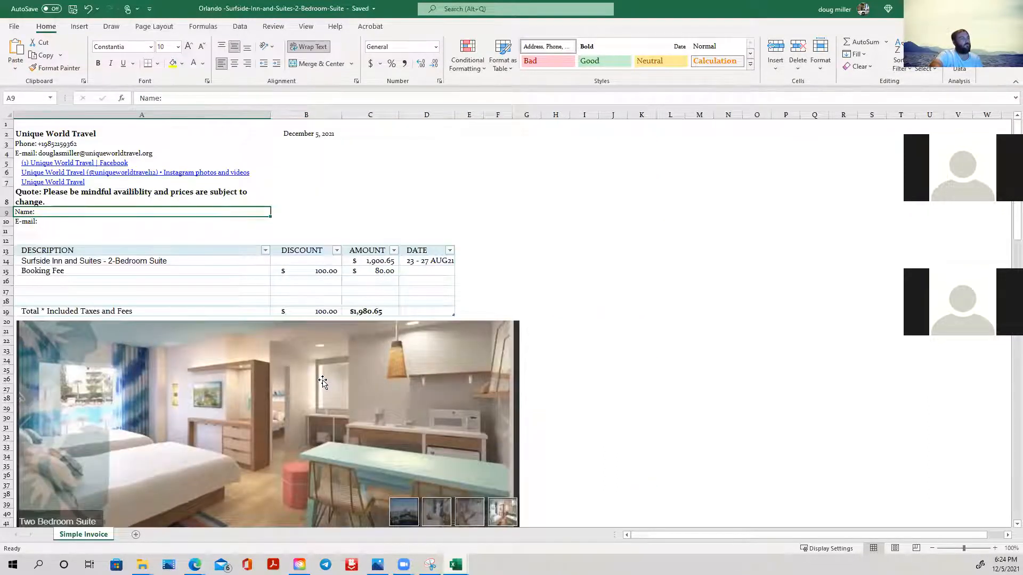
scroll(323, 383, down, 7)
scroll(323, 381, down, 5)
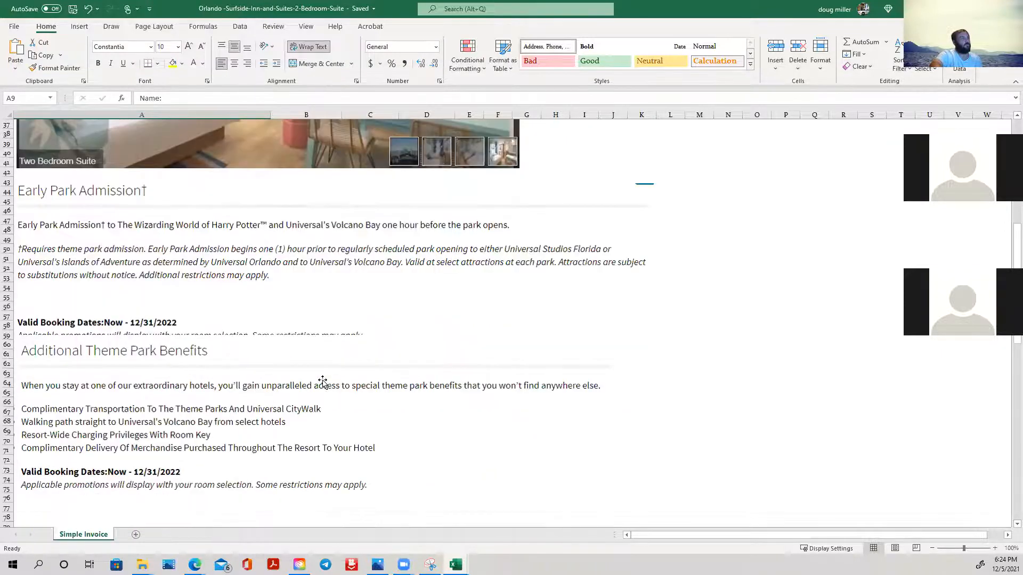
scroll(323, 382, up, 12)
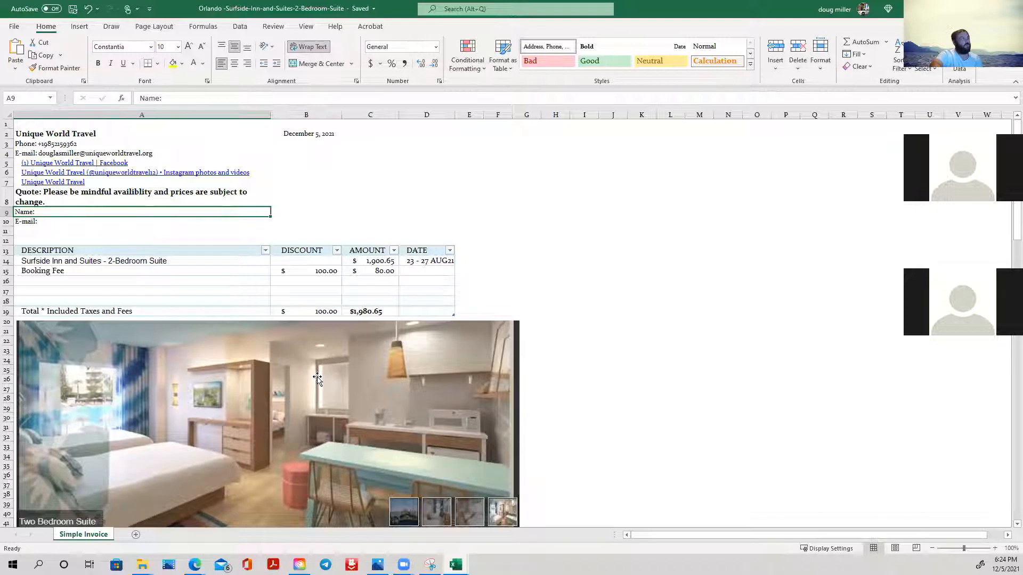
- Recheck the Orlando quote's booking fee rows and the park benefit text below the suite photo, and close the workbook
scroll(317, 378, down, 4)
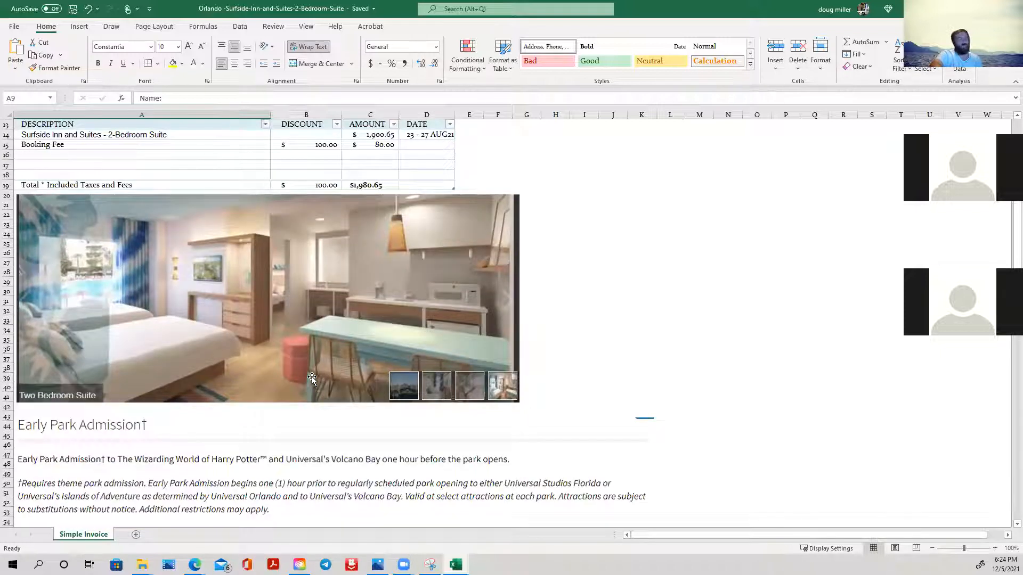
scroll(311, 376, up, 4)
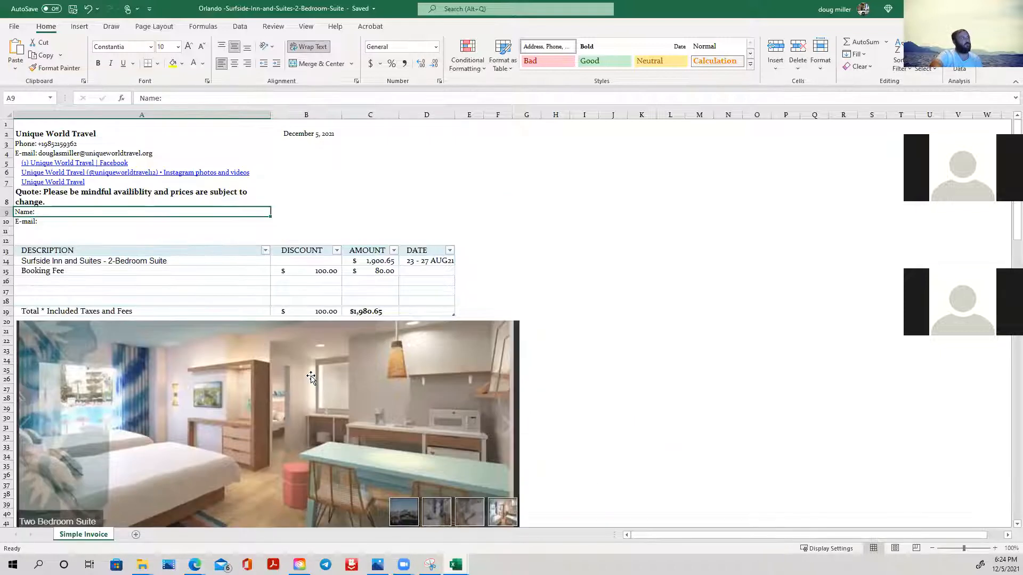
scroll(350, 328, down, 10)
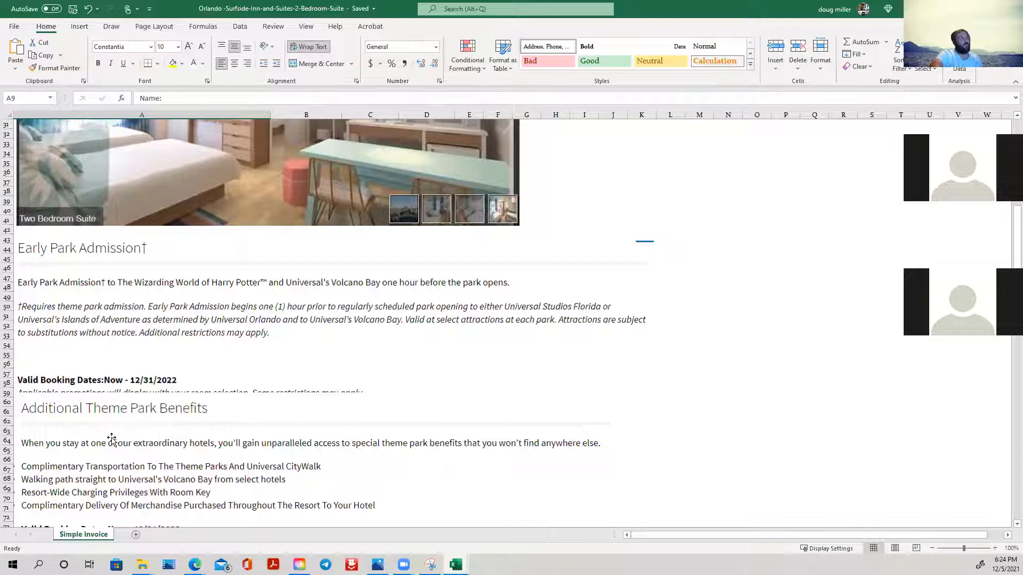
scroll(112, 440, down, 5)
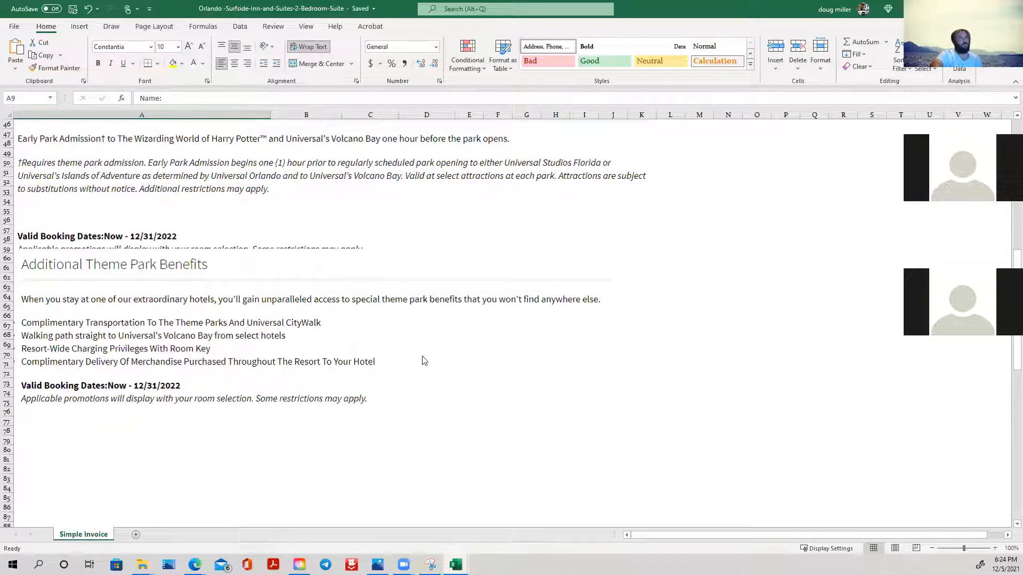
click(1010, 8)
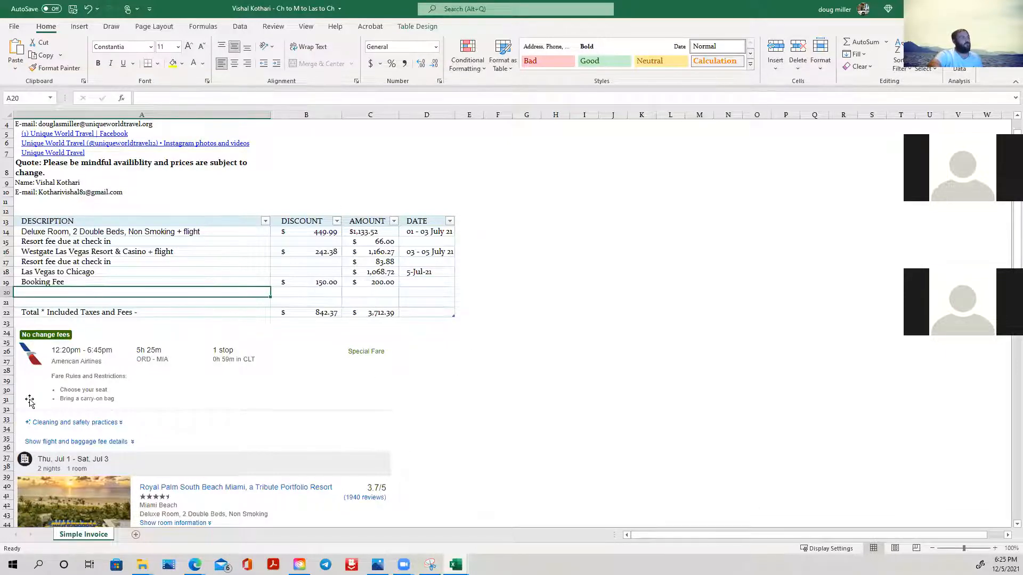
- Review the flight and hotel screenshots in the Chicago, Miami and Las Vegas quote, down to the return flight details
scroll(693, 250, down, 4)
click(669, 263)
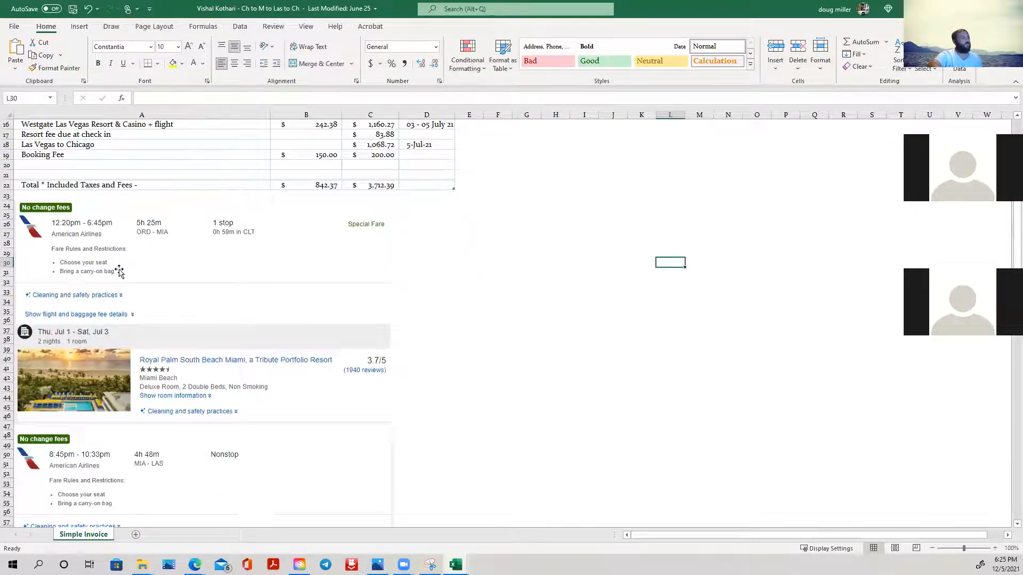
scroll(119, 272, up, 1)
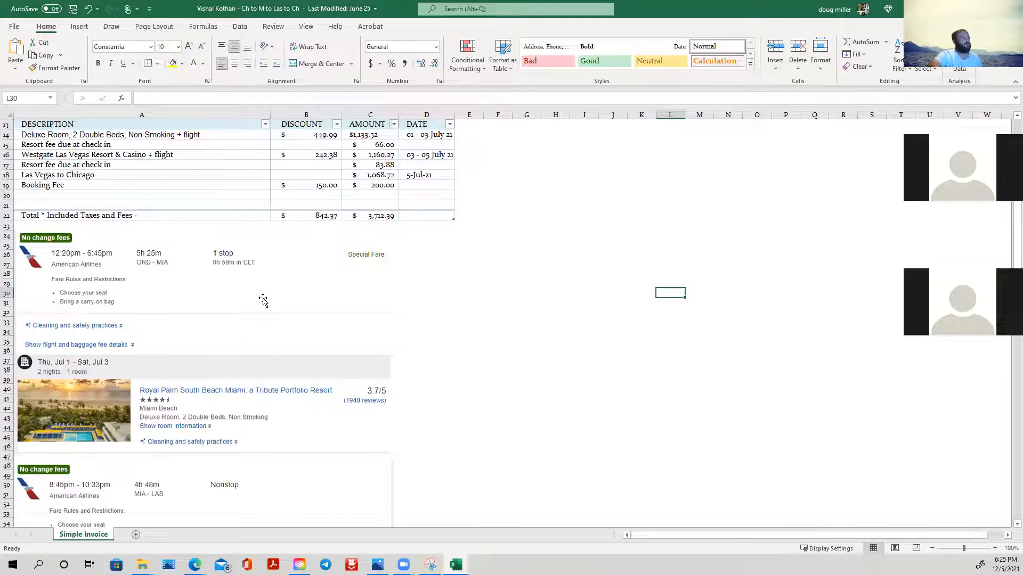
scroll(261, 299, down, 4)
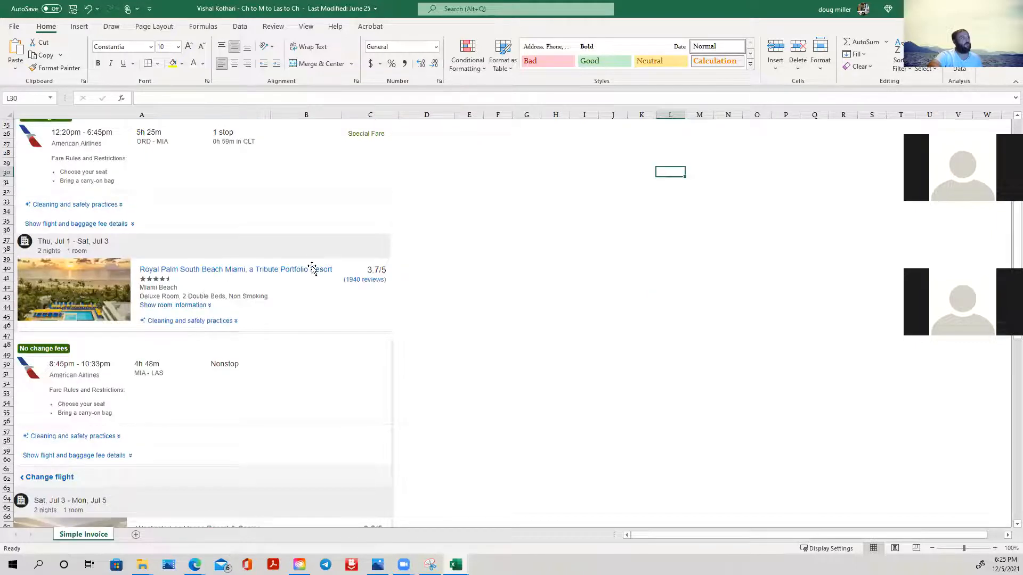
scroll(311, 269, down, 8)
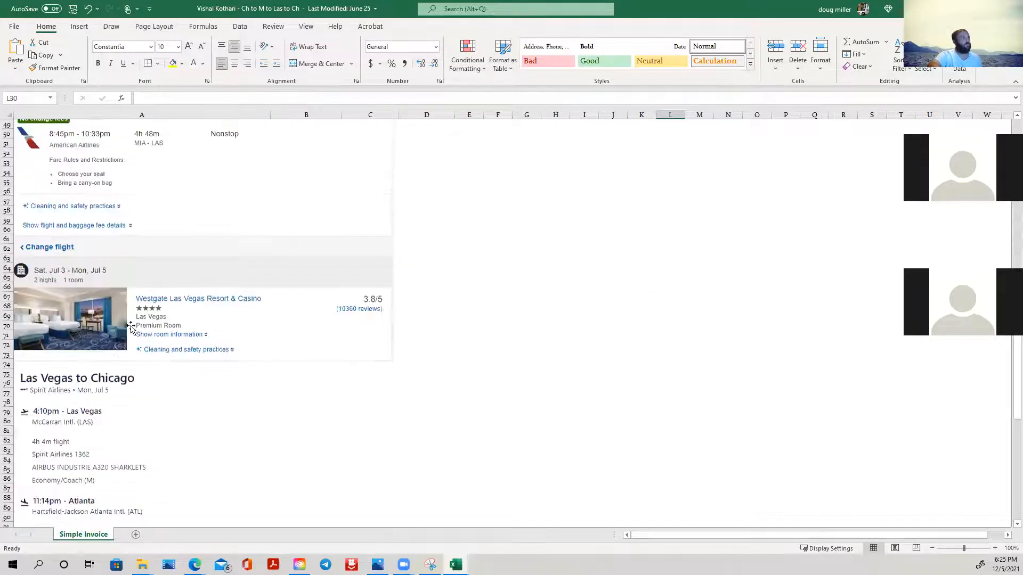
scroll(202, 293, down, 3)
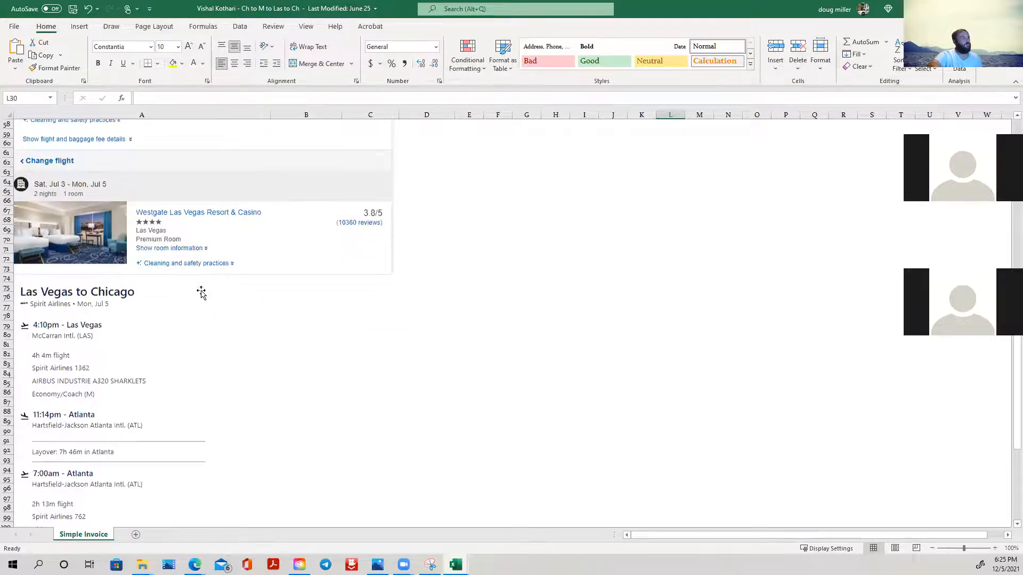
scroll(203, 293, down, 5)
scroll(203, 293, up, 20)
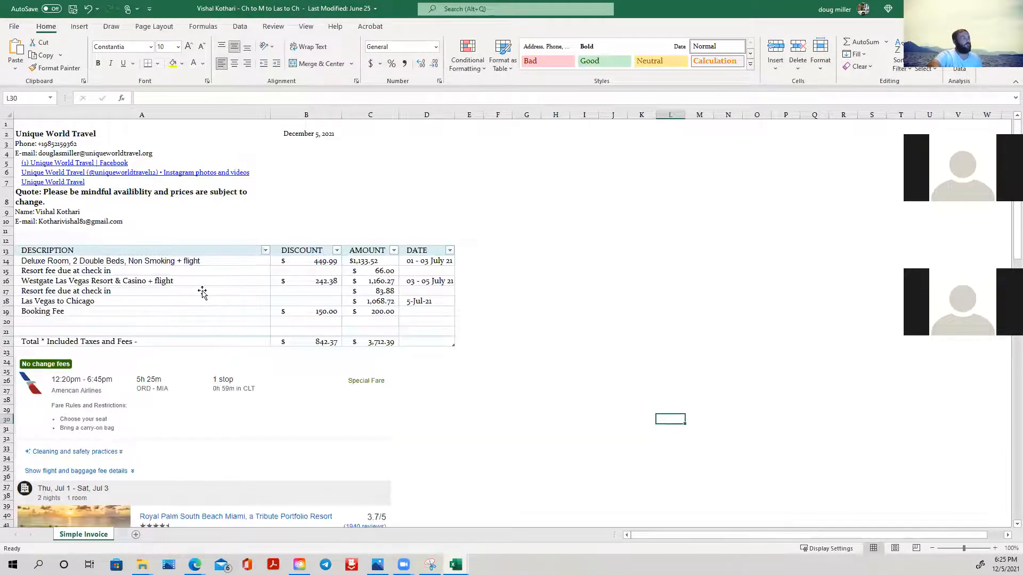
- Examine the multi-city quote's line items, from the hotel and flight descriptions to the resort fee rows and each leg's dates
click(107, 259)
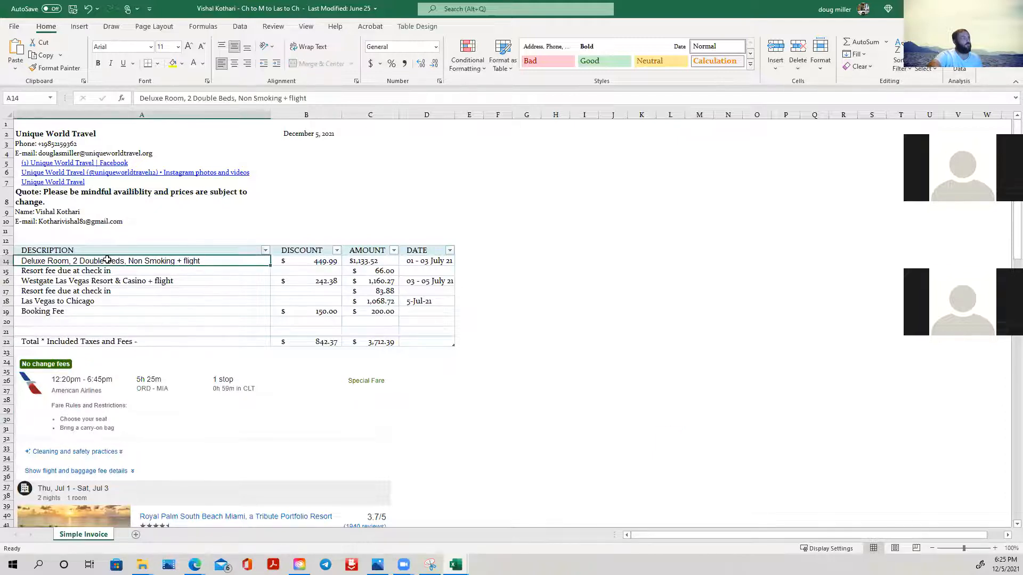
click(105, 292)
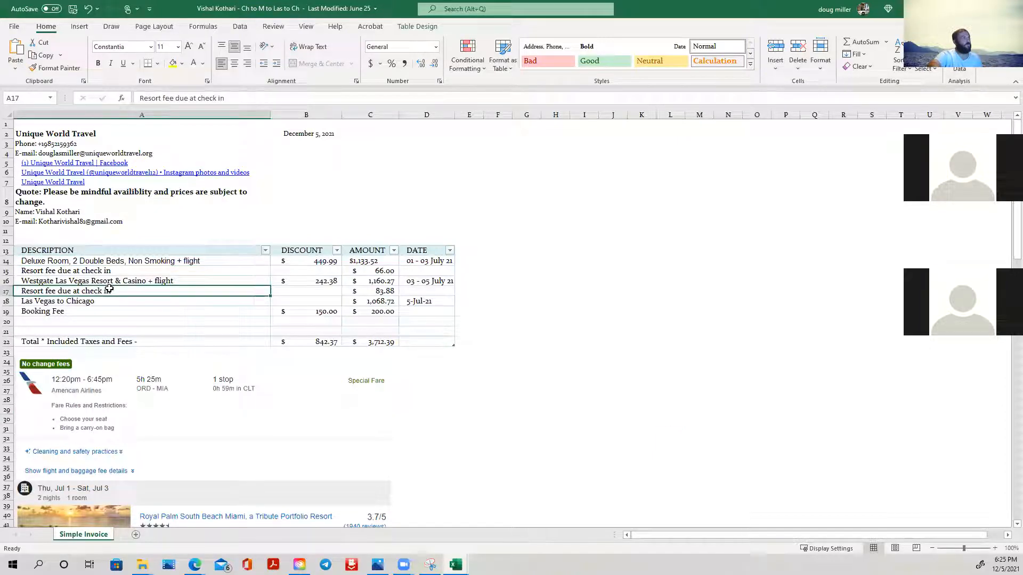
click(114, 301)
click(123, 320)
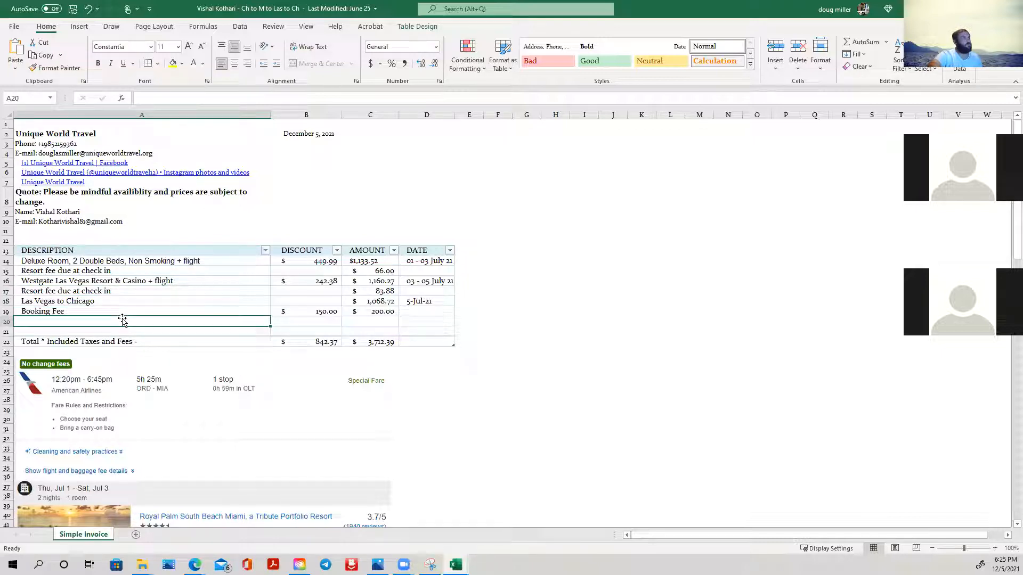
click(138, 280)
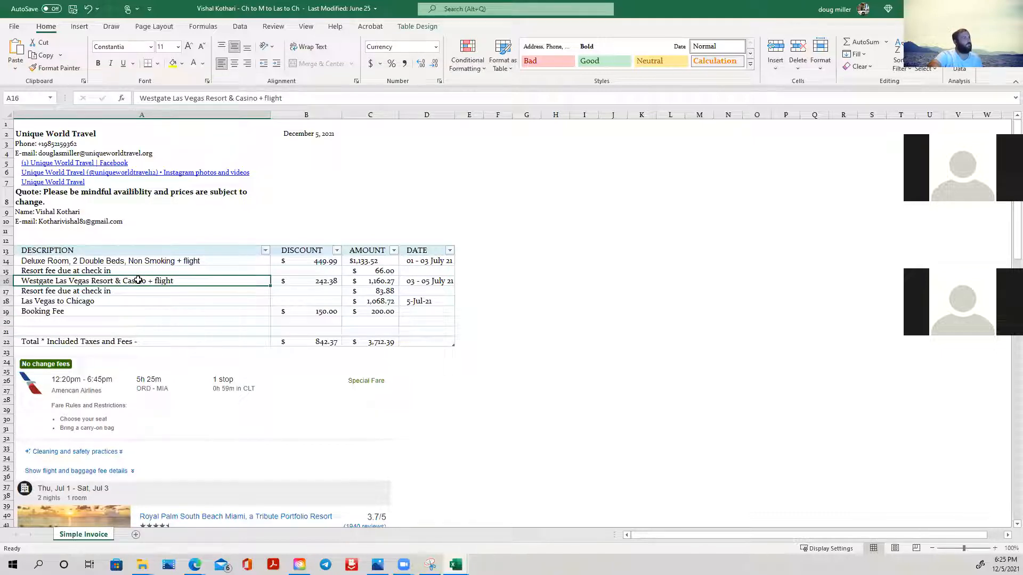
click(426, 260)
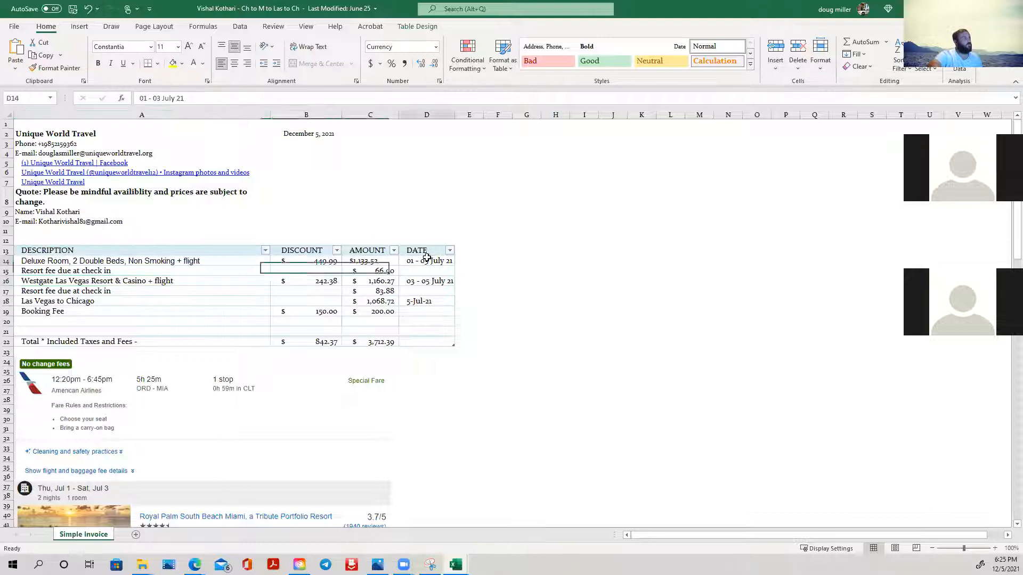
click(429, 281)
click(426, 302)
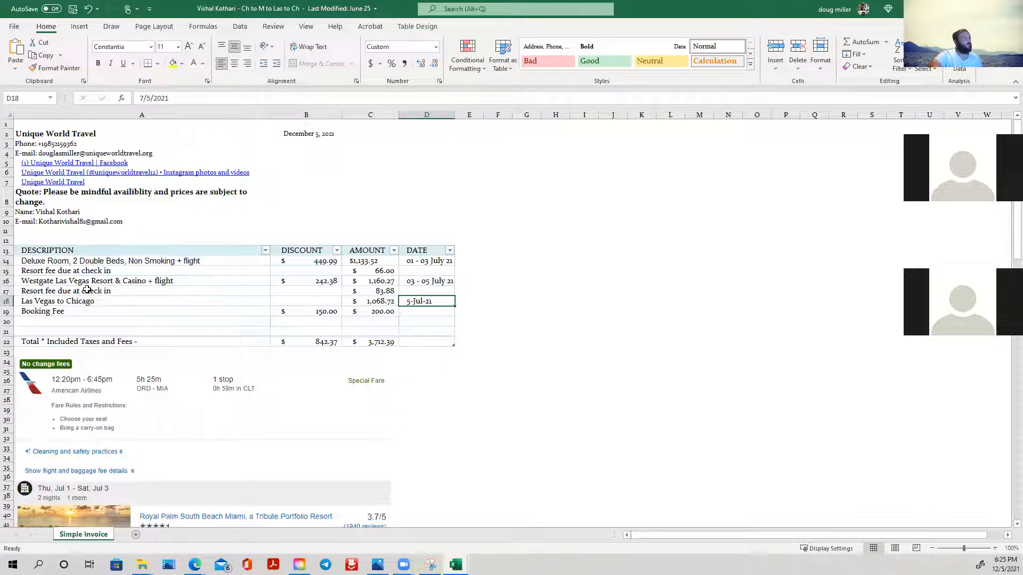
click(116, 263)
click(120, 286)
- Compare the multi-city line items with the Miami and Las Vegas flight and hotel details pasted below the table
scroll(120, 288, down, 3)
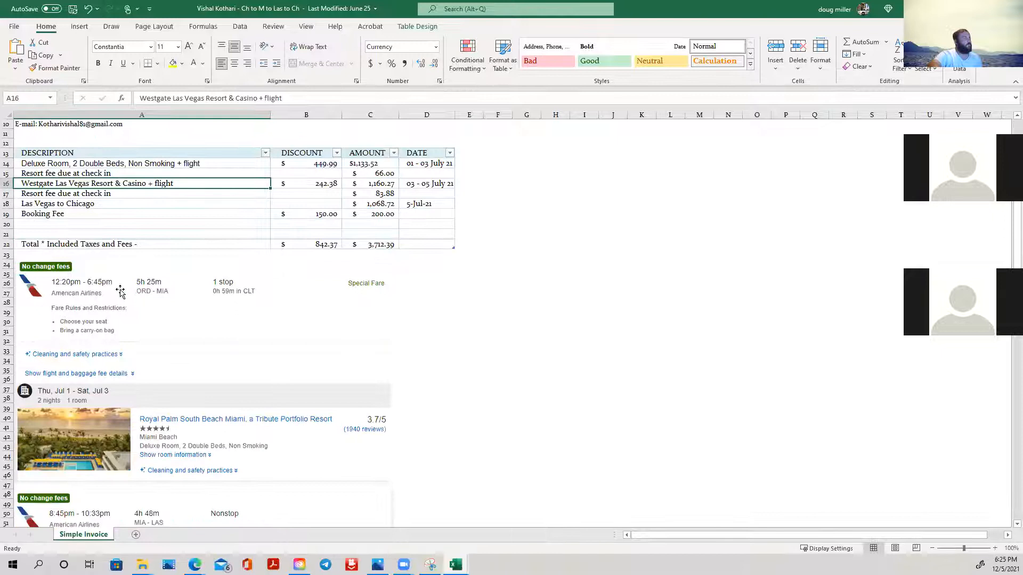
scroll(120, 292, down, 4)
scroll(117, 304, down, 4)
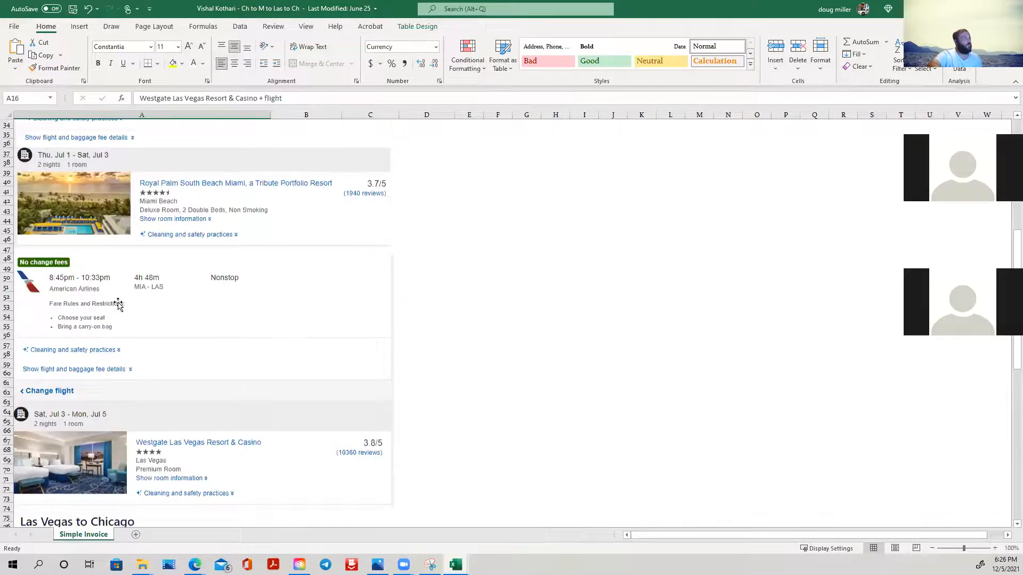
scroll(119, 305, down, 13)
scroll(117, 308, up, 7)
scroll(117, 308, up, 9)
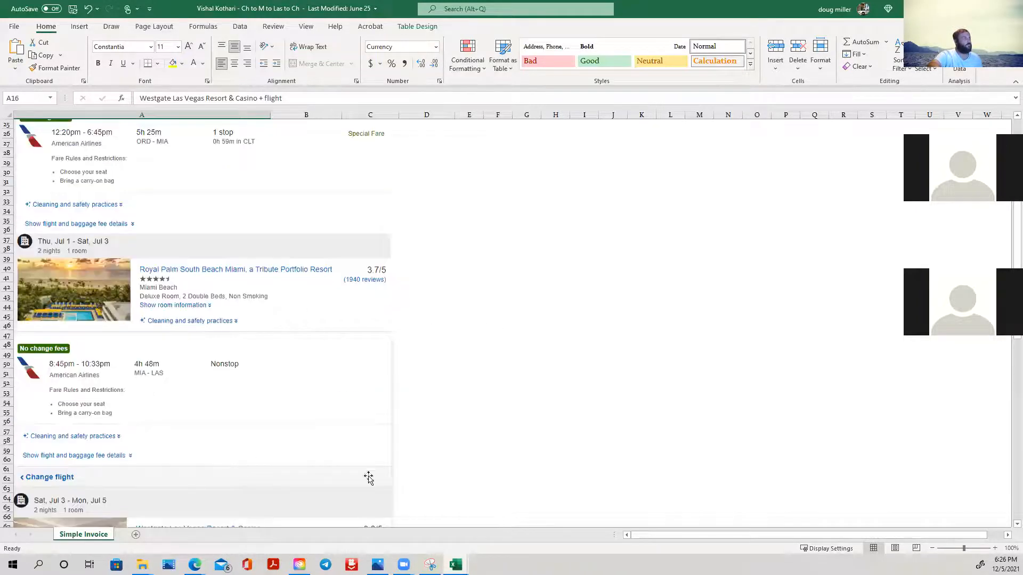
scroll(305, 365, up, 8)
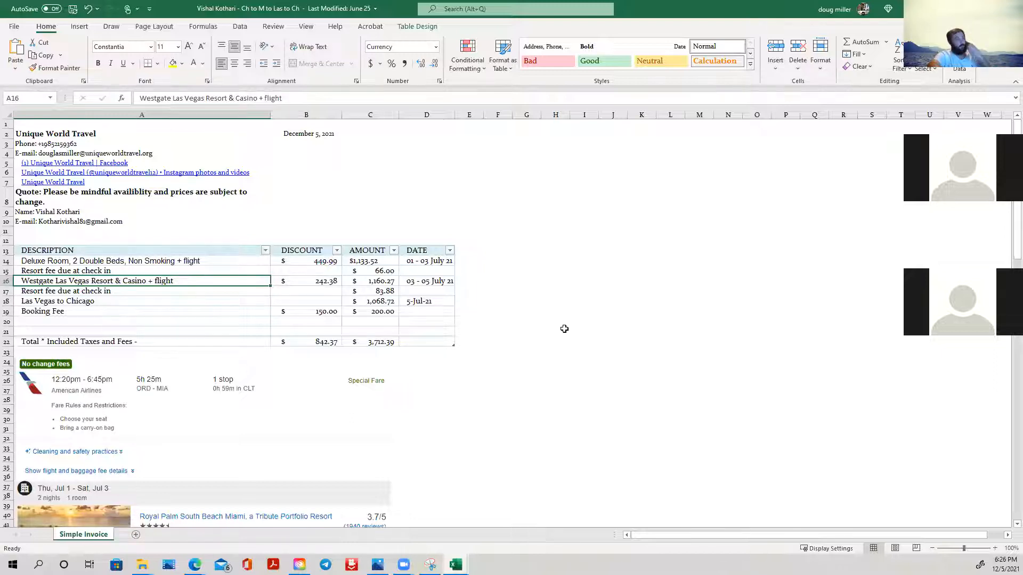
- Check the first stay's dates and the hotel and booking fee discounts, and close the multi-city quote without saving
click(430, 261)
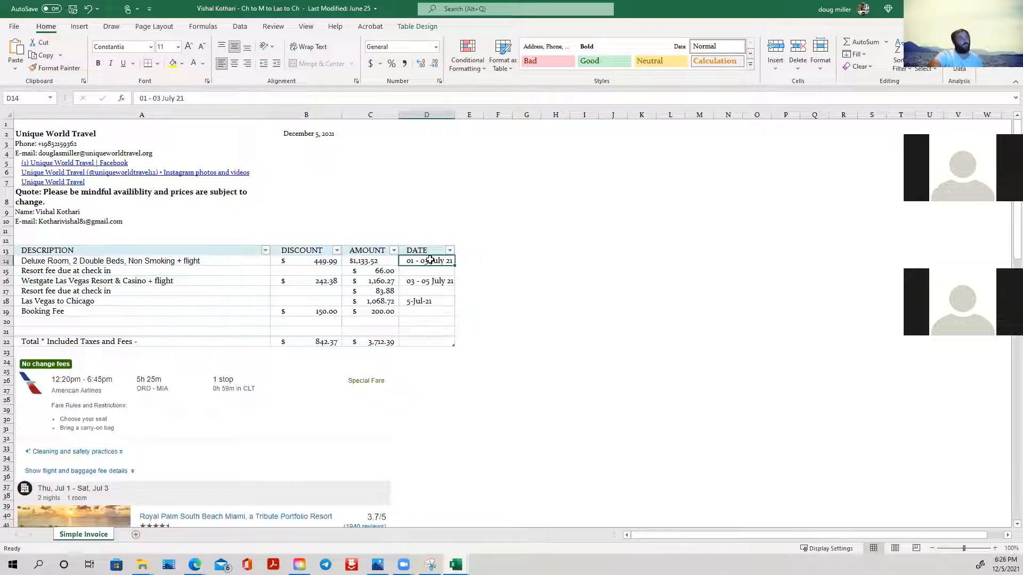
click(322, 264)
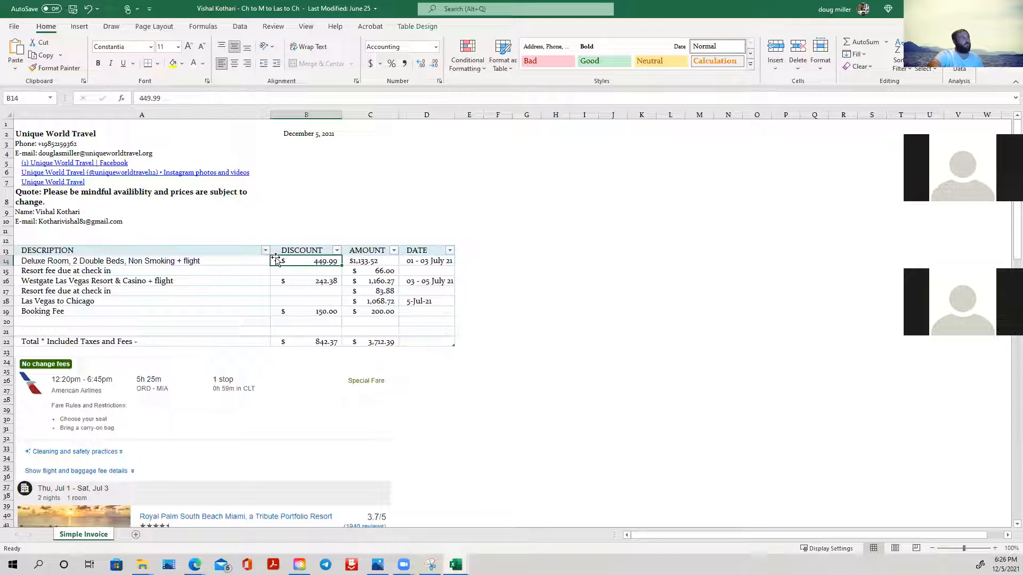
click(324, 313)
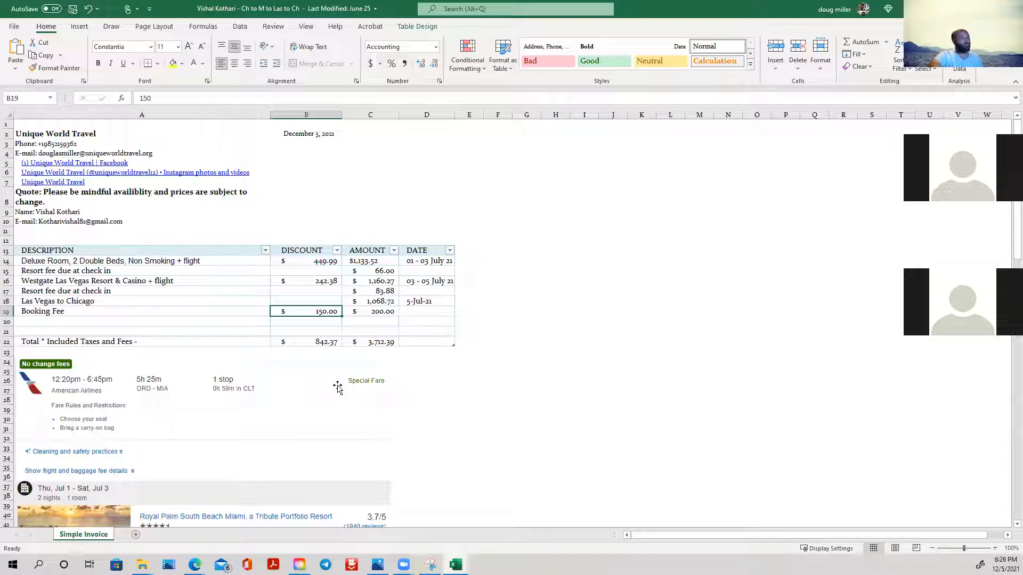
click(1010, 9)
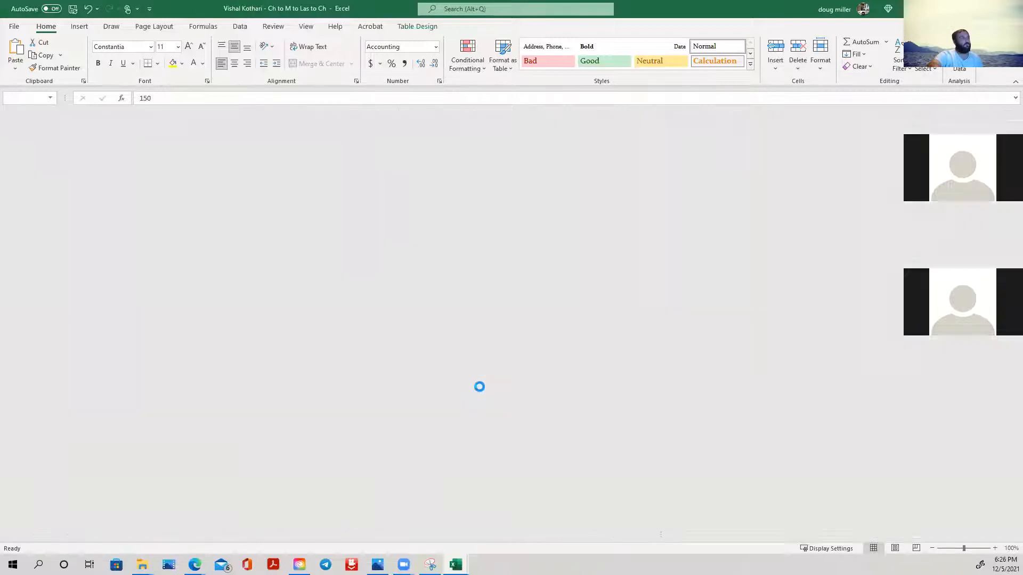
click(511, 298)
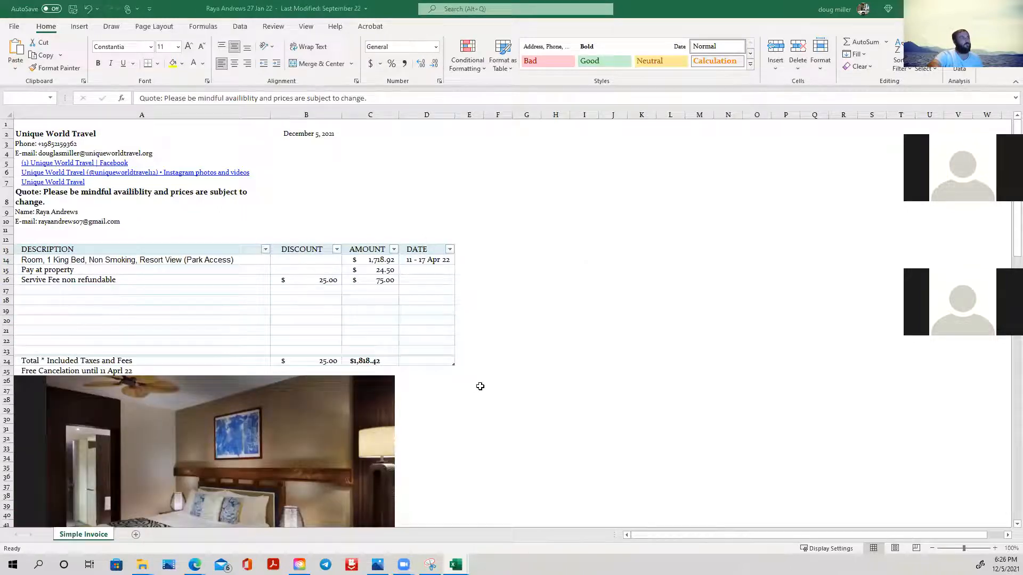
- Look over the Dubai hotel quote's line items and room photo, and close the workbook without saving the changes
scroll(476, 382, down, 4)
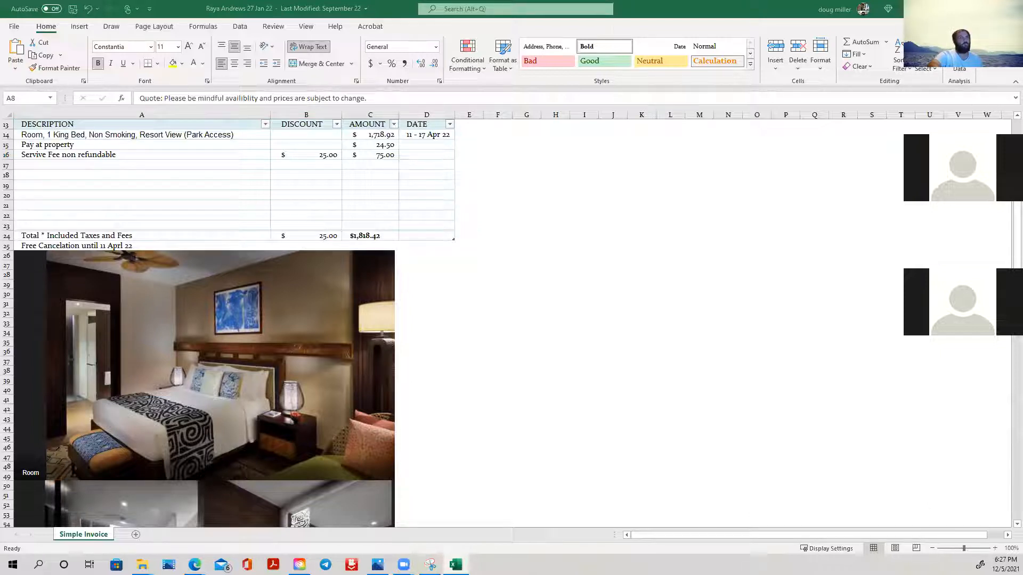
click(1011, 8)
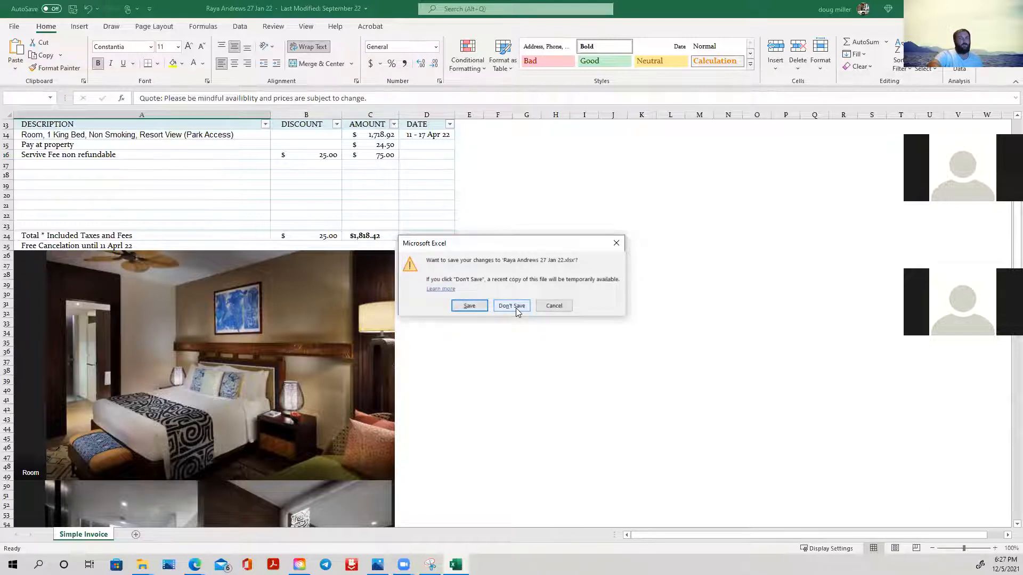
click(512, 306)
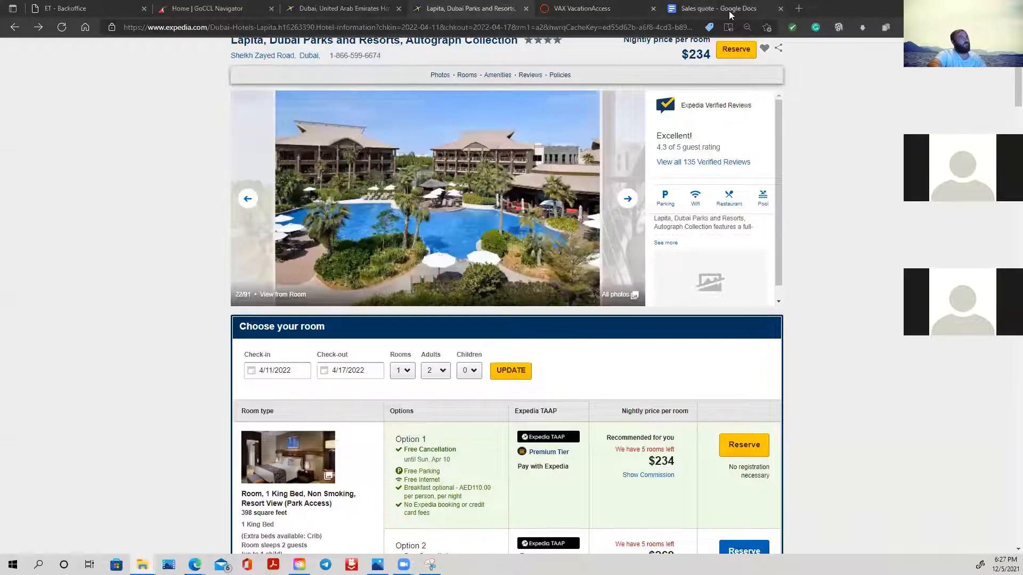
- Switch to the Sales quote document in Google Docs and review the template from the company name header to the terms and acceptance section
click(729, 15)
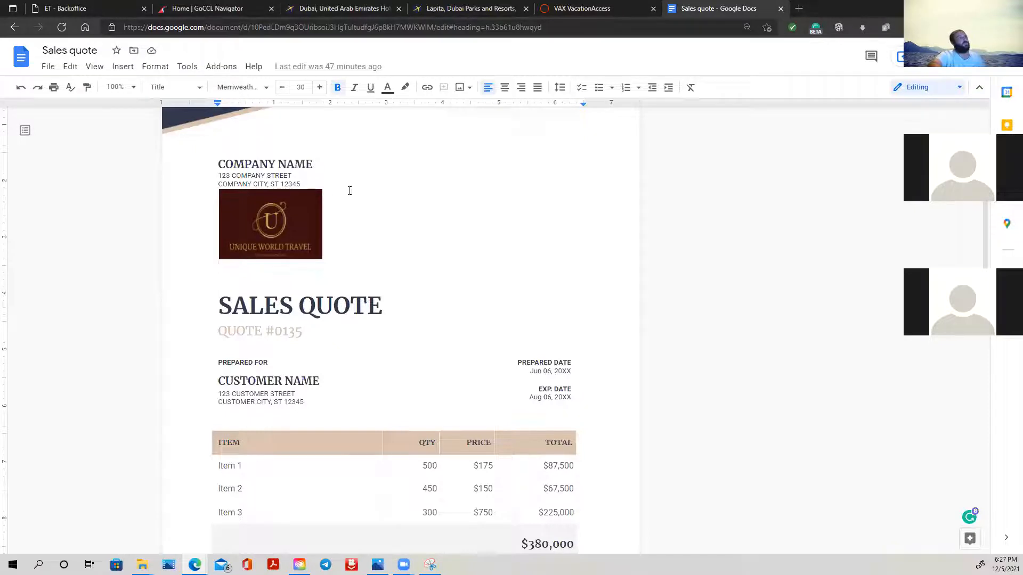
click(334, 304)
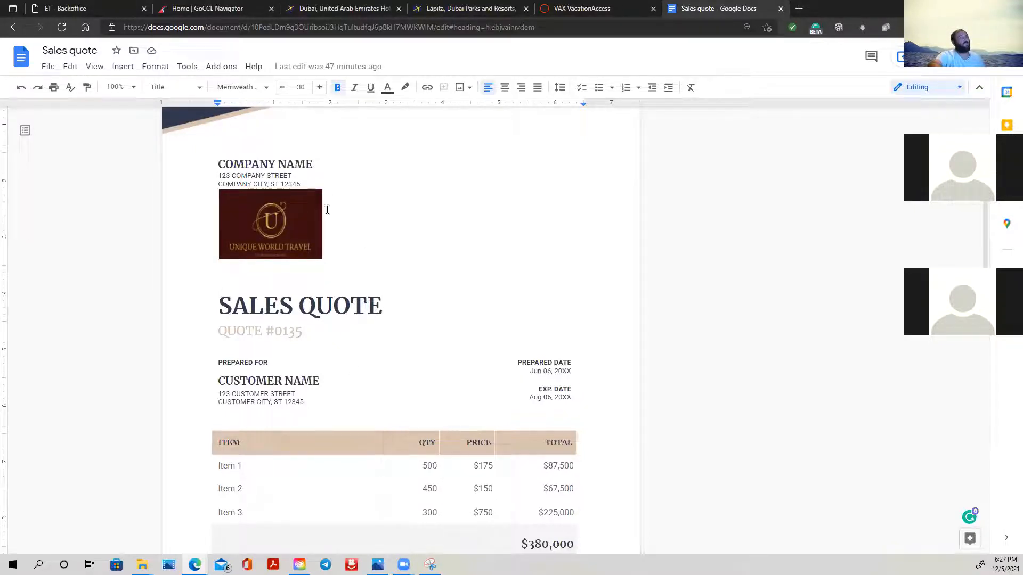
double_click(305, 164)
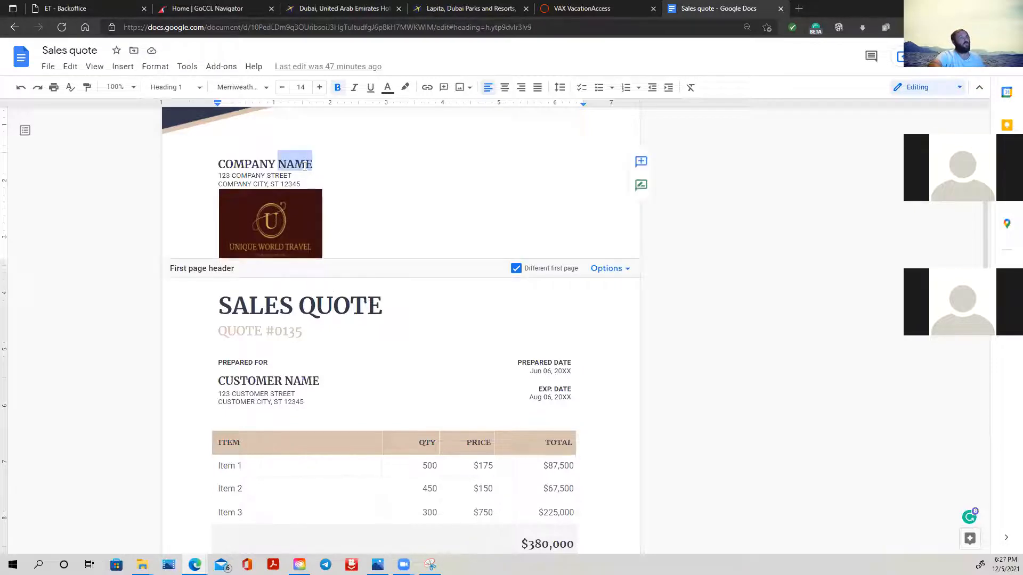
triple_click(305, 166)
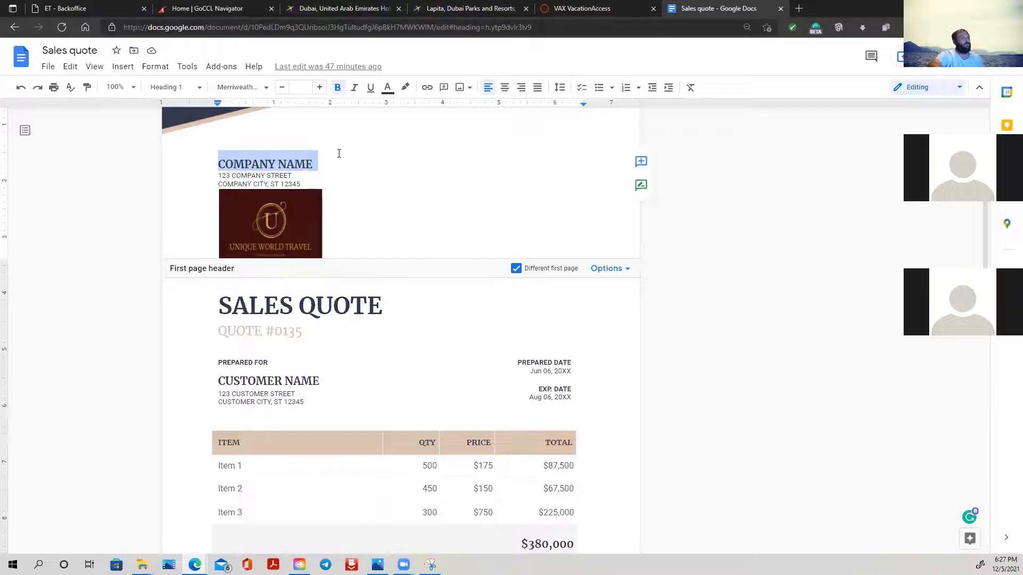
scroll(456, 245, down, 6)
scroll(450, 241, up, 8)
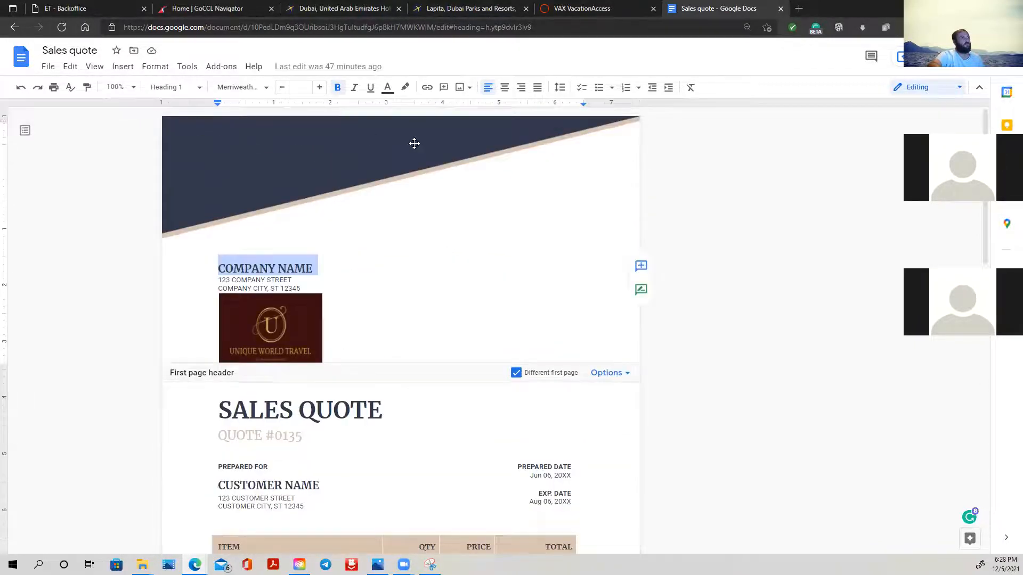
scroll(530, 248, down, 12)
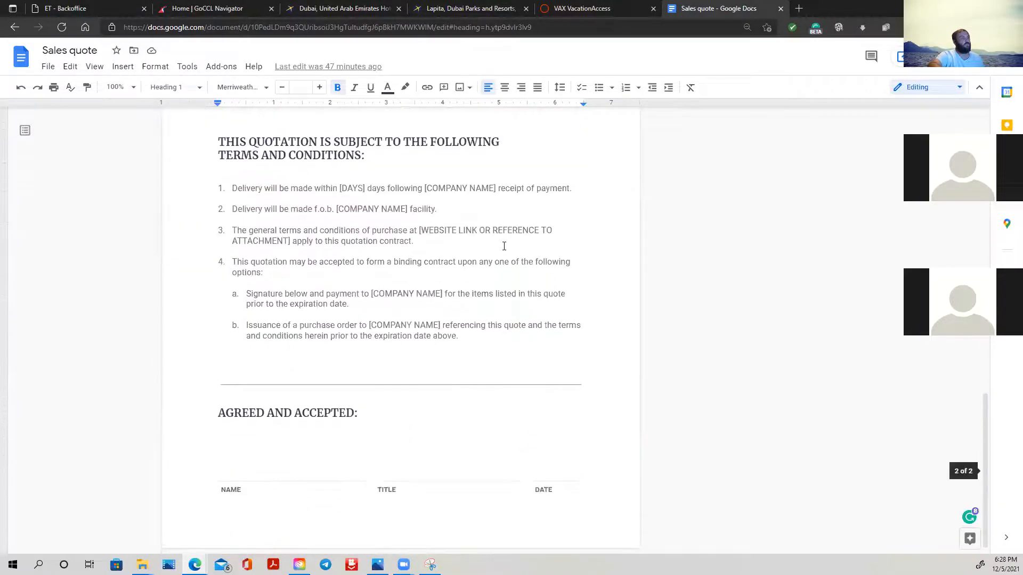
scroll(495, 240, up, 12)
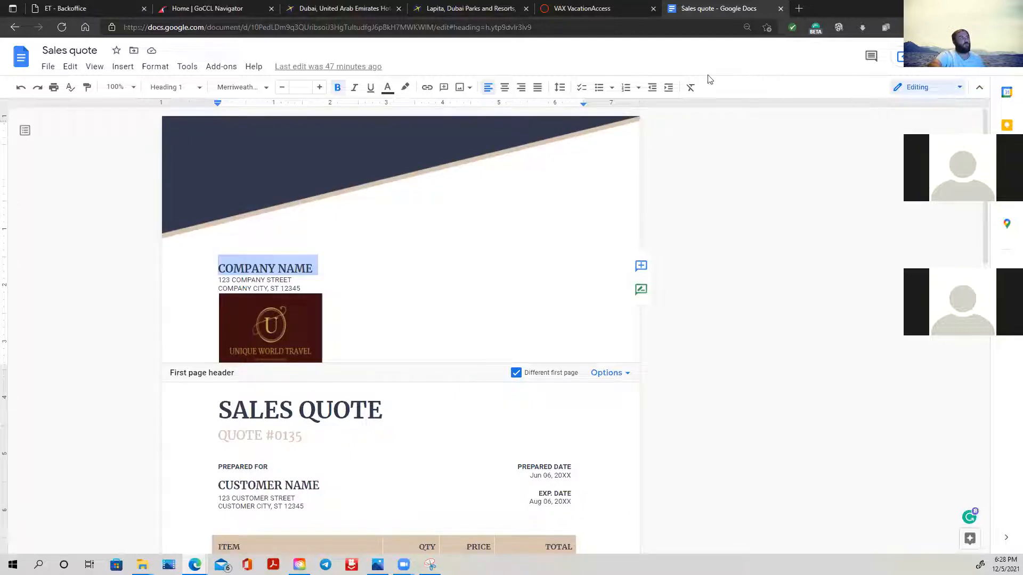
- Download the sales quote as a Microsoft Word (.docx) file and open the downloaded copy
click(45, 67)
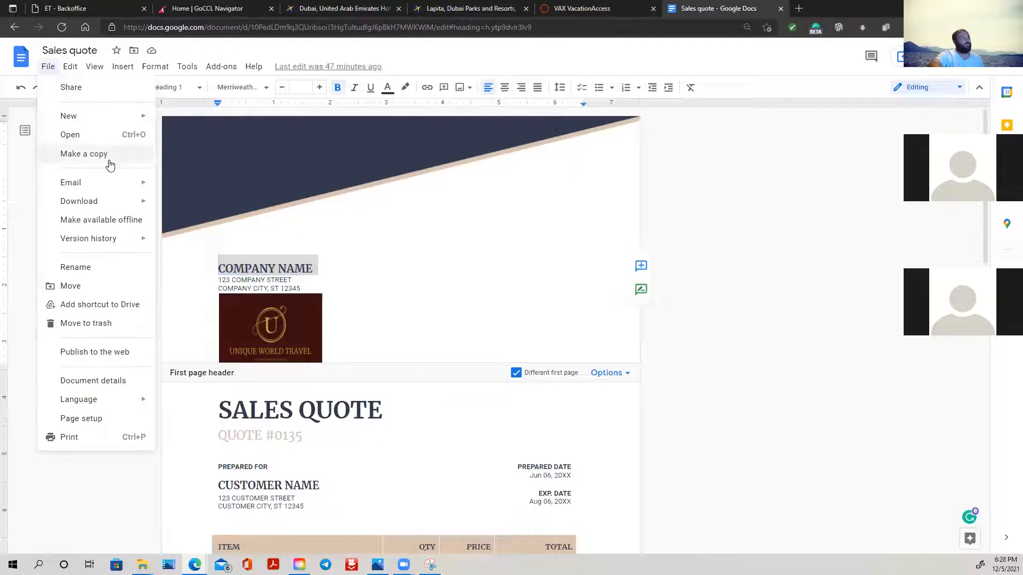
mouse_move(96, 208)
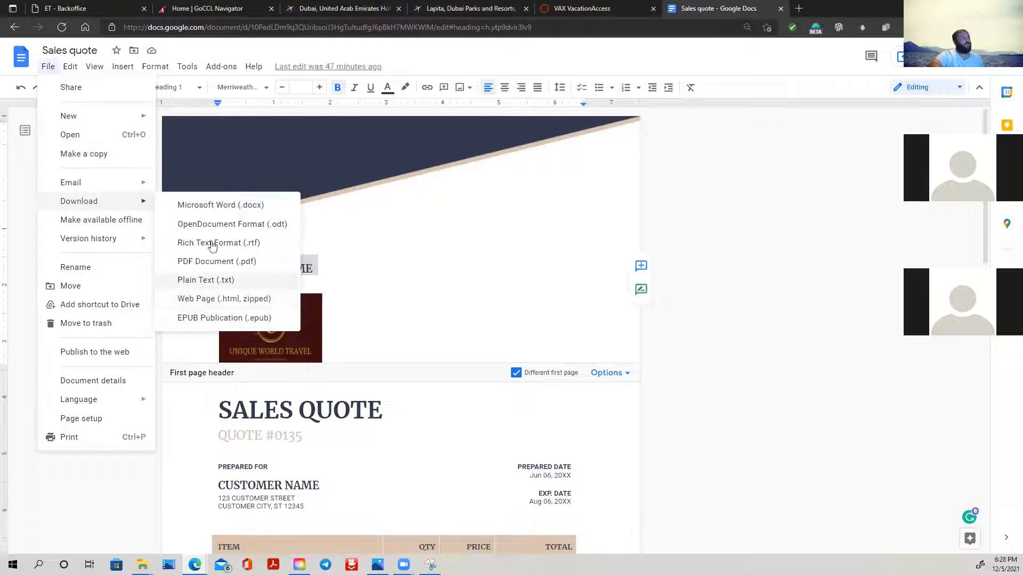
click(238, 206)
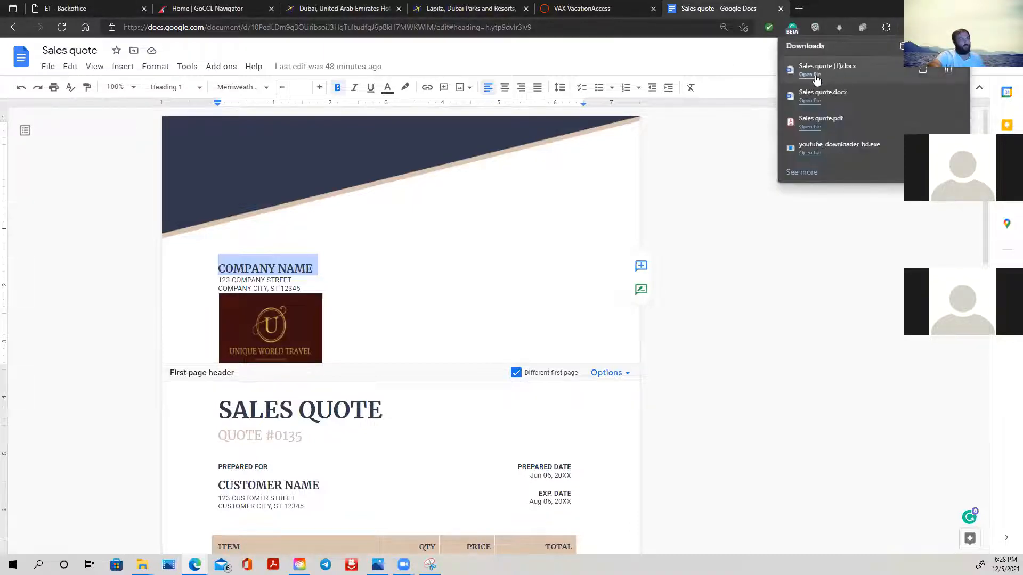
click(815, 77)
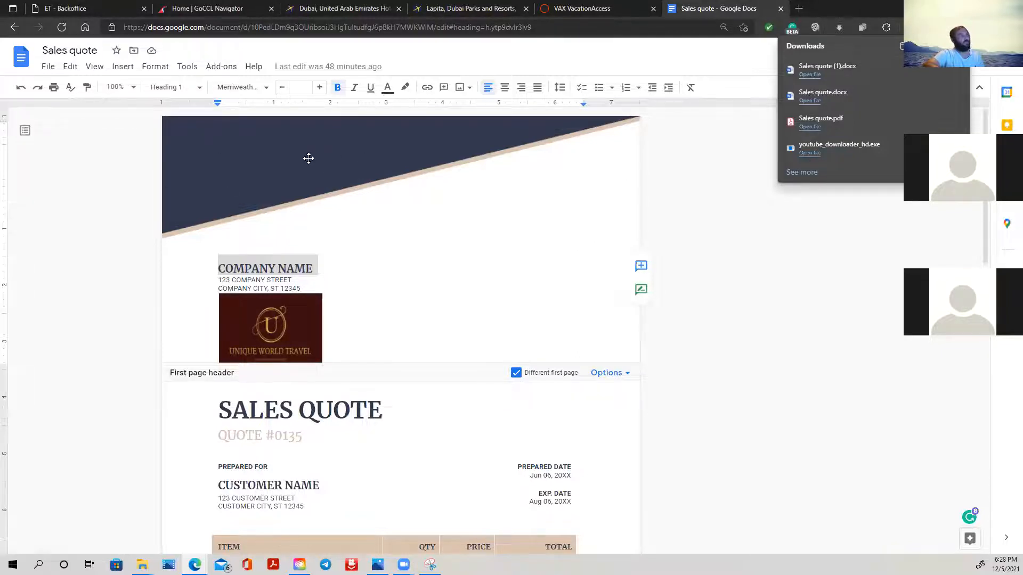
- Look over the template's logo, quote number, customer block and item table
scroll(461, 304, down, 5)
scroll(461, 304, down, 5)
scroll(456, 304, up, 8)
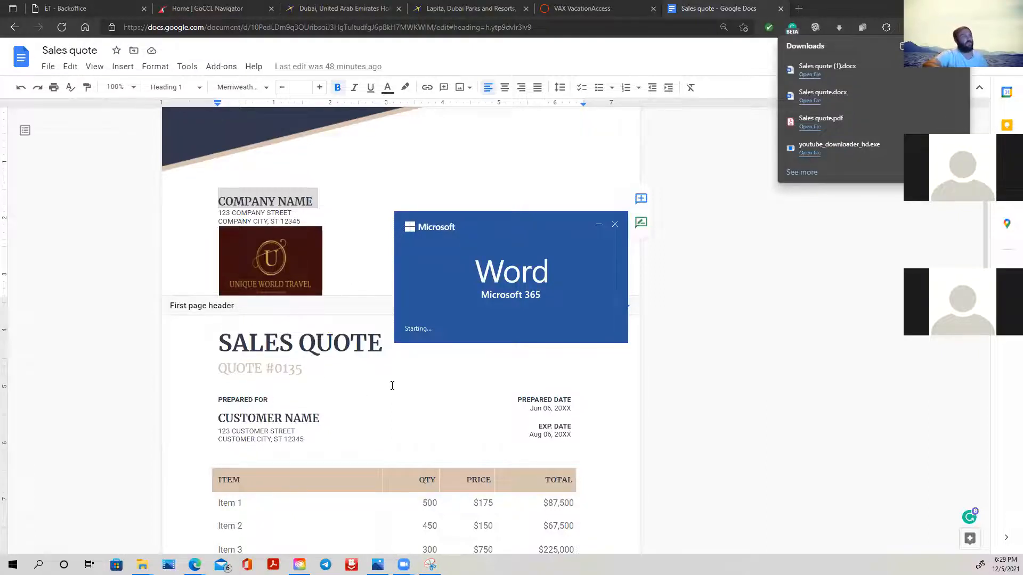
scroll(389, 380, down, 1)
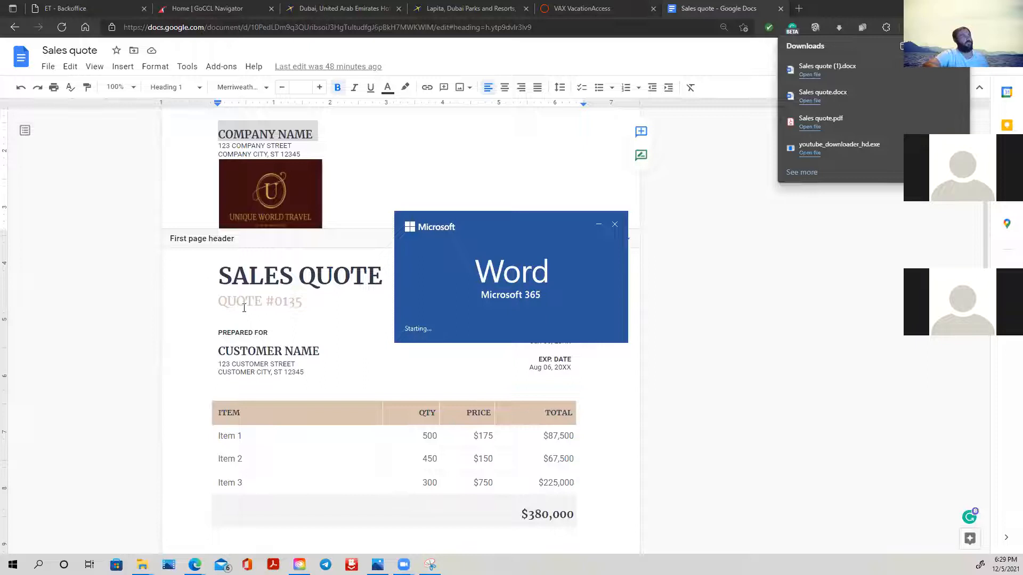
click(261, 301)
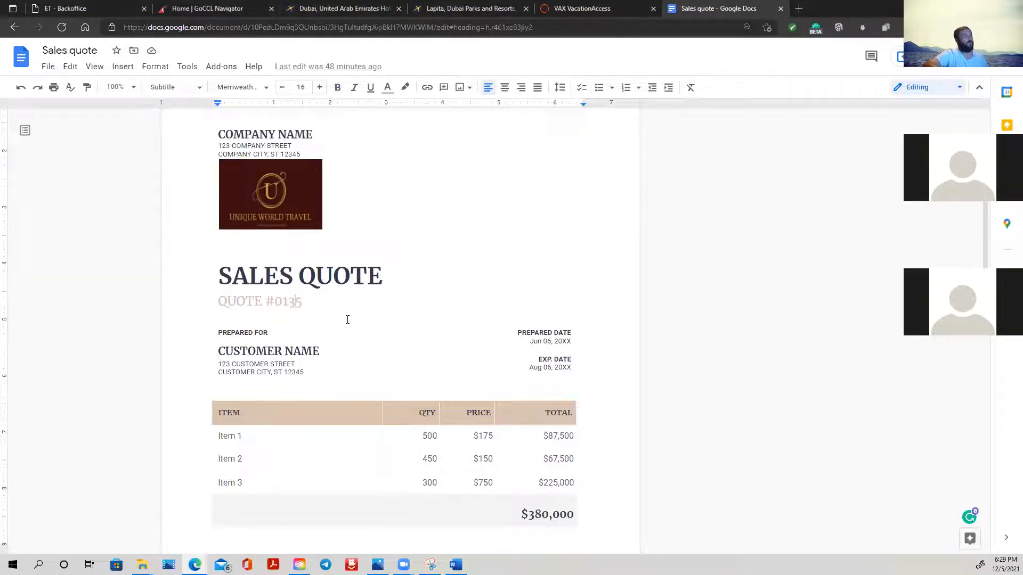
scroll(353, 320, down, 3)
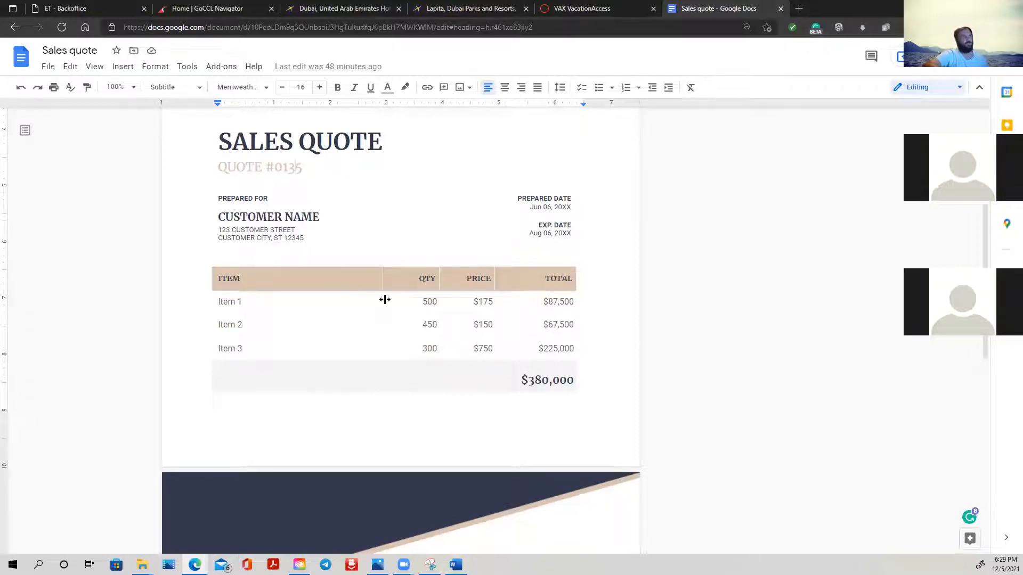
- Replace the quote's prepared date with 05 Dec 21 and centre it
click(573, 207)
double_click(572, 207)
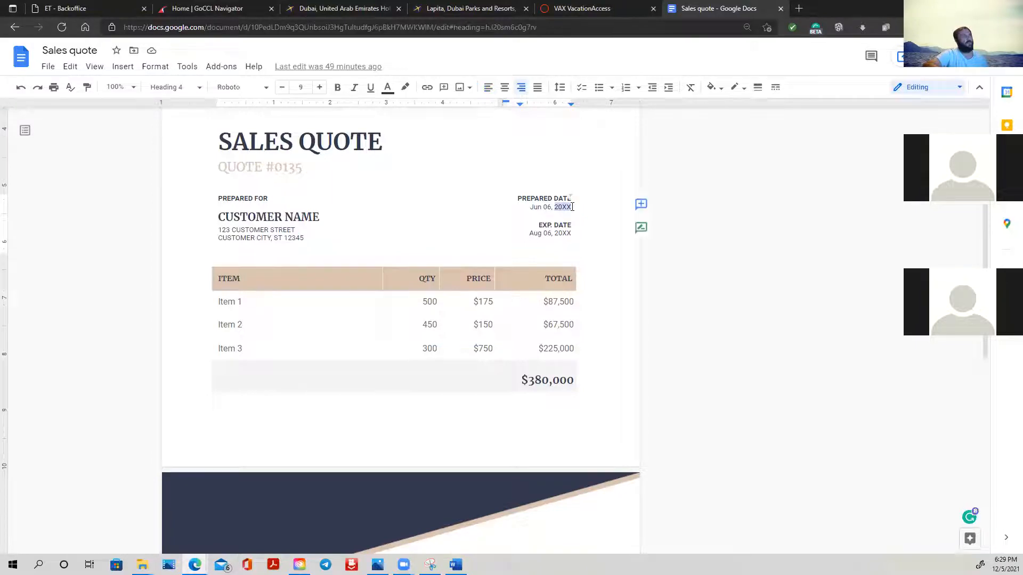
drag(571, 207, 521, 208)
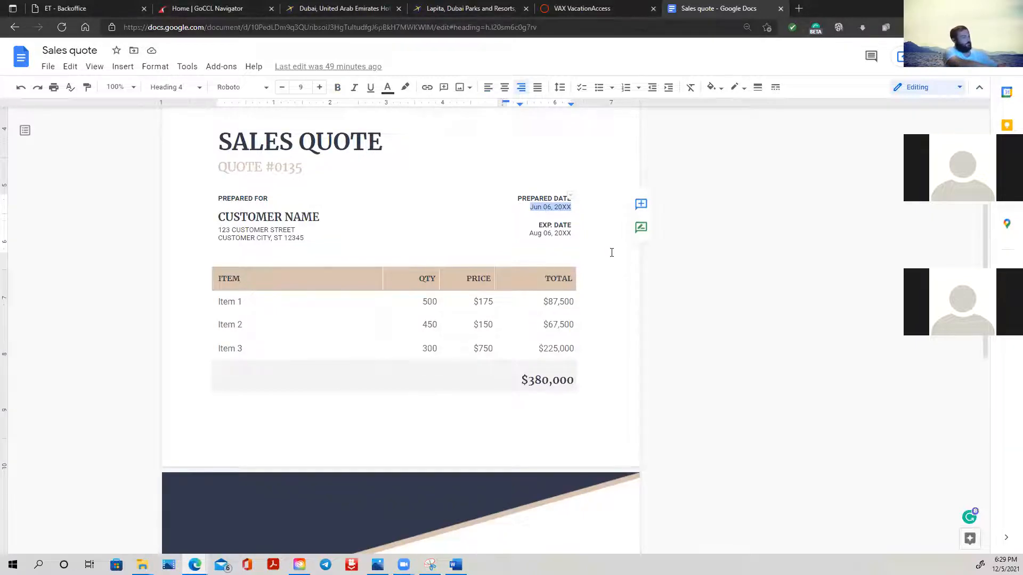
text(Dec)
key(BackSpace)
key(BackSpace)
key(BackSpace)
key(ctrl+shift+e)
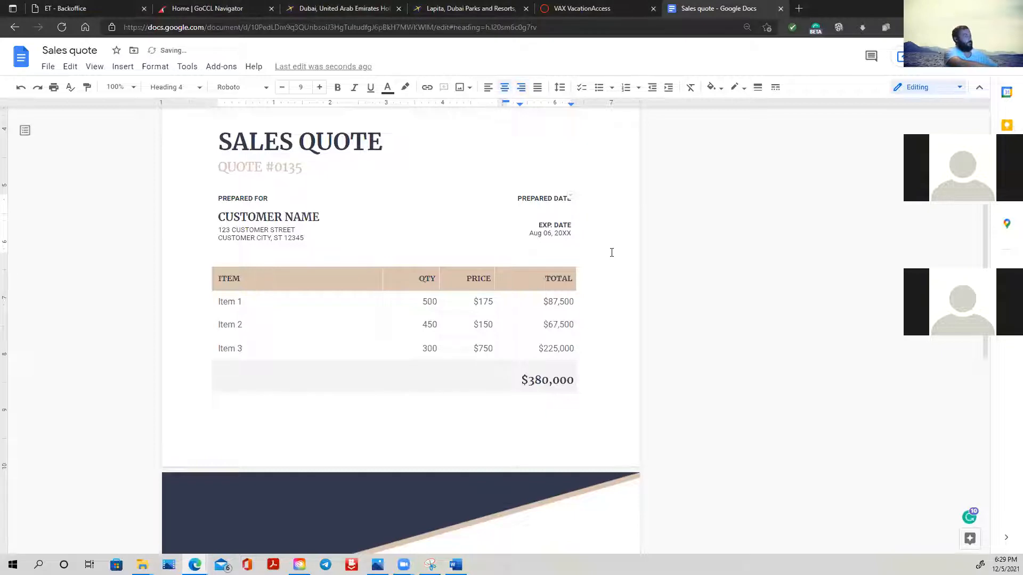
text(05 Dec 21)
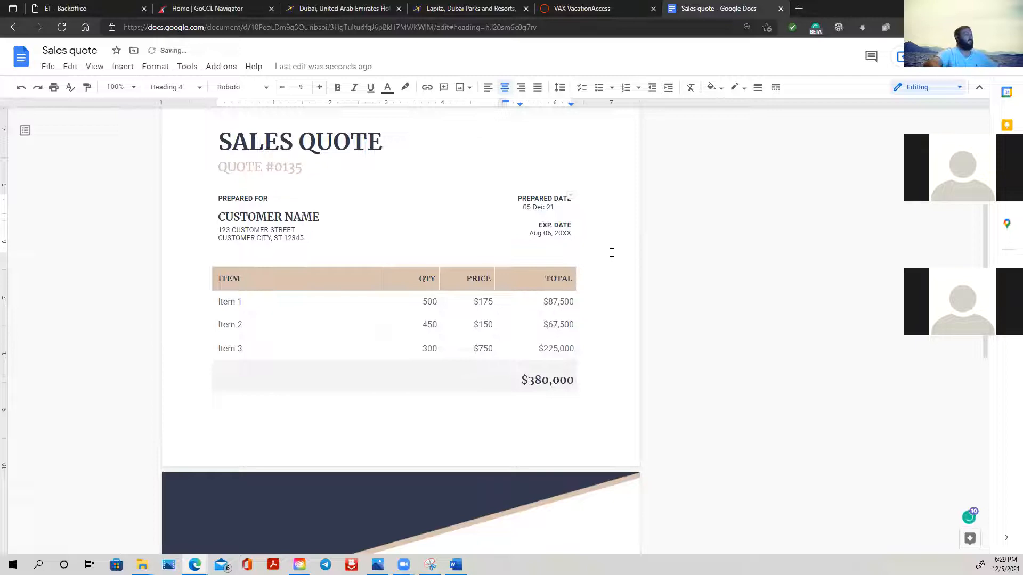
- Replace the quote's expiration date with 06 Dec 21
click(573, 232)
triple_click(573, 233)
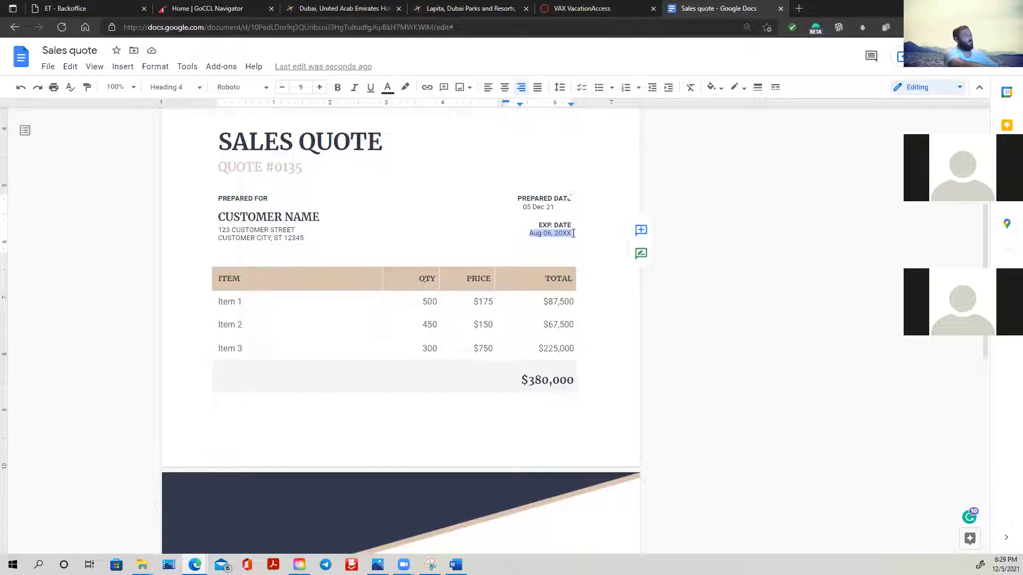
text(06)
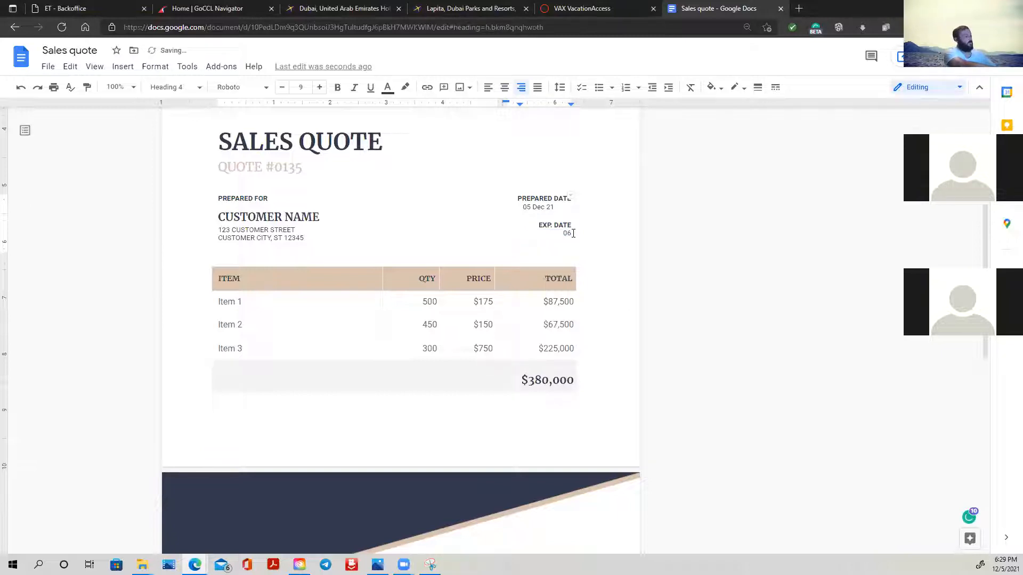
text( Dec 21)
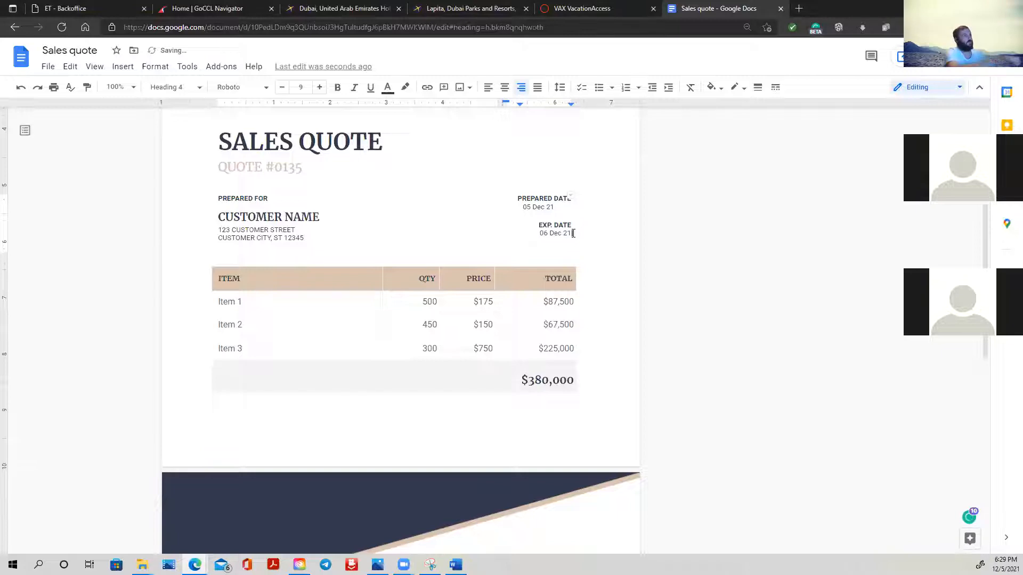
double_click(520, 229)
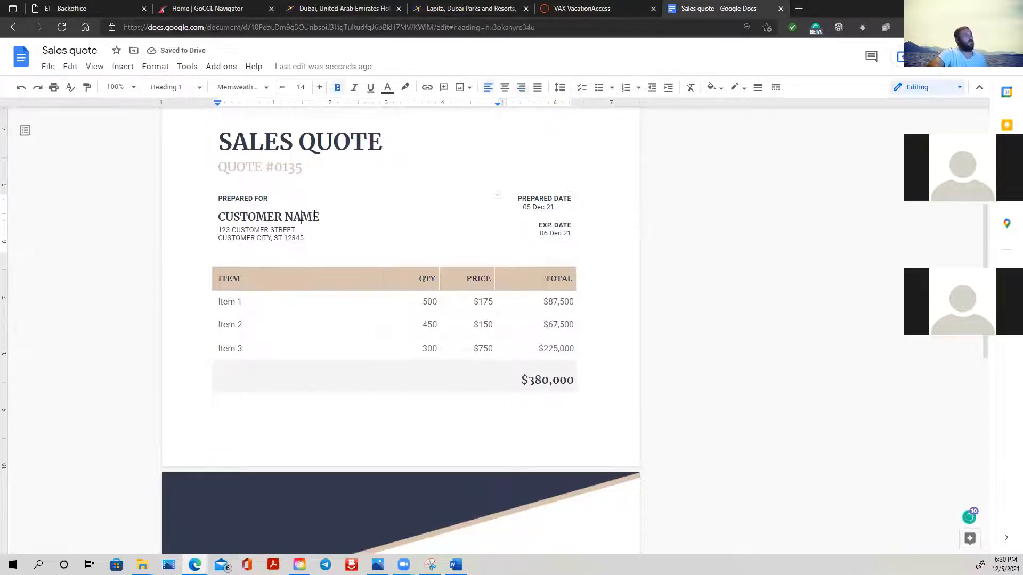
- Examine the customer's address lines and the item and quantity fields of the first table row
drag(297, 230, 213, 230)
click(214, 230)
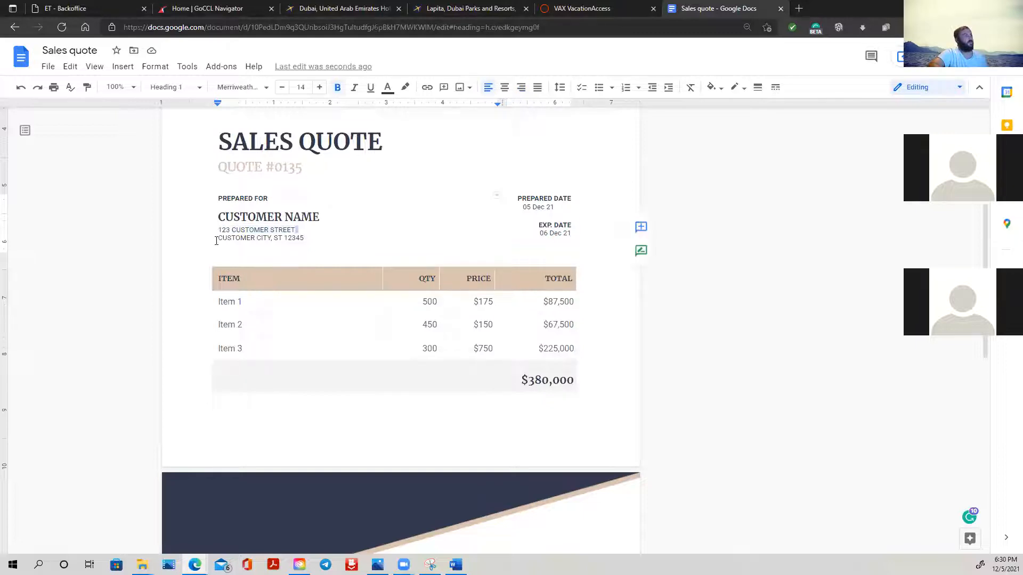
drag(305, 238, 218, 232)
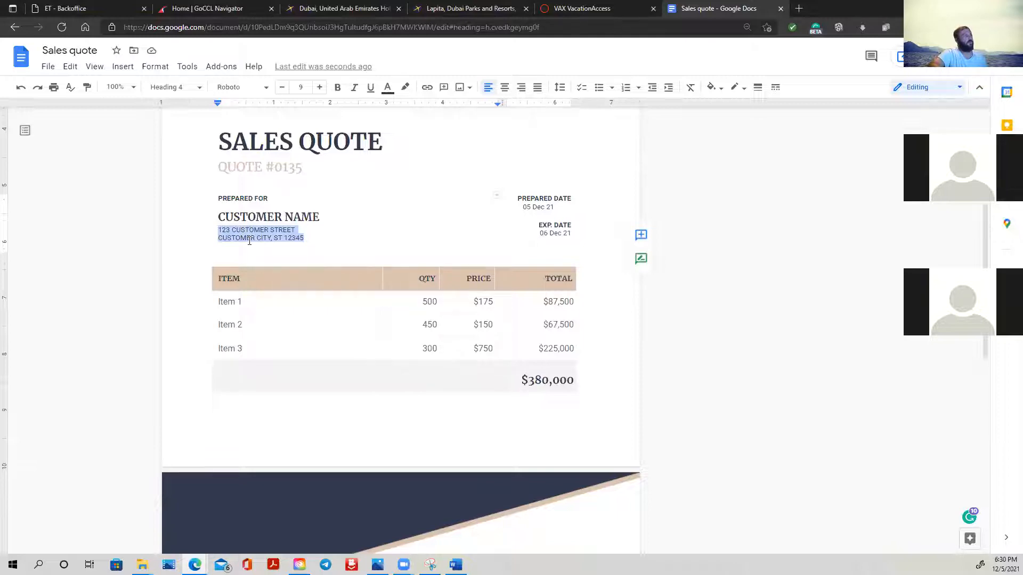
scroll(344, 291, down, 4)
scroll(357, 281, up, 2)
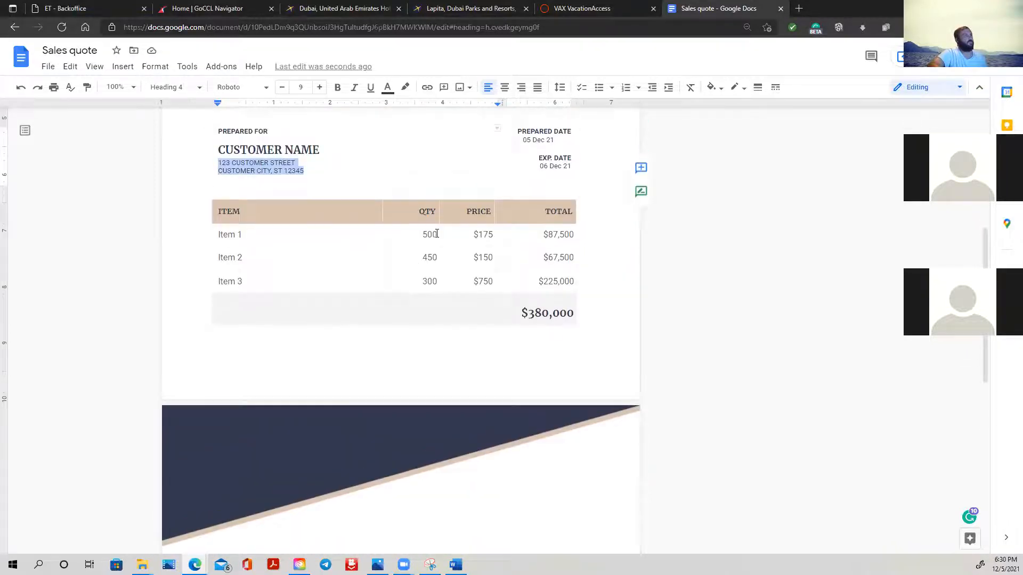
double_click(437, 234)
double_click(221, 236)
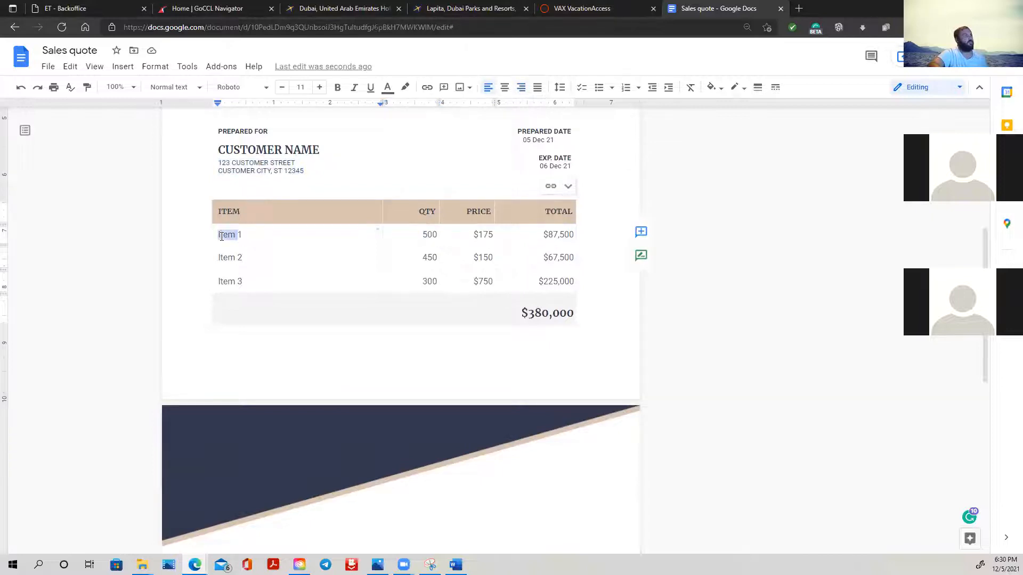
click(243, 235)
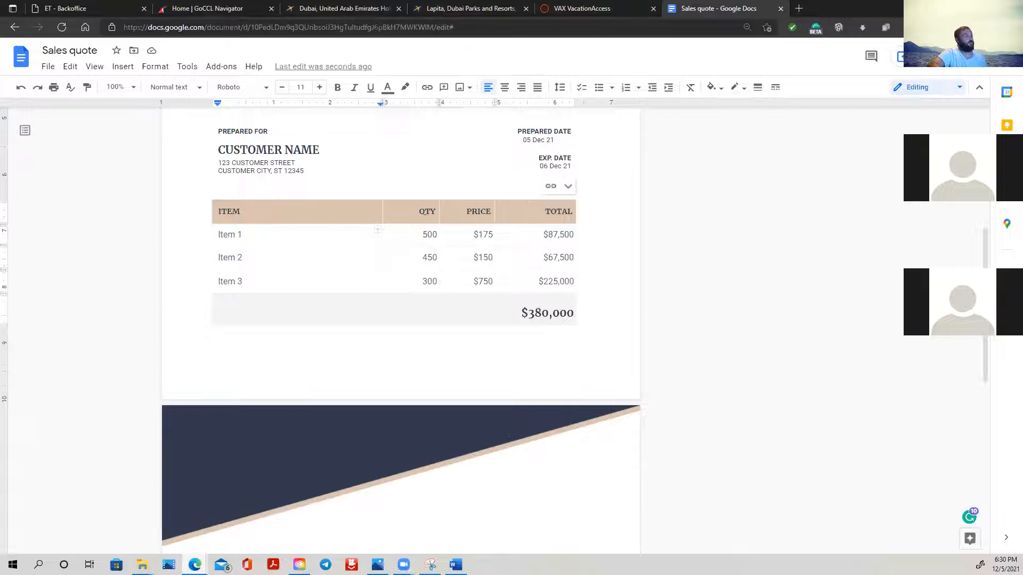
- Copy the room name "Room, 1 King Bed, Non Smoking, Resort View (Park Access)" from the Lapita hotel page on Expedia
mouse_move(195, 564)
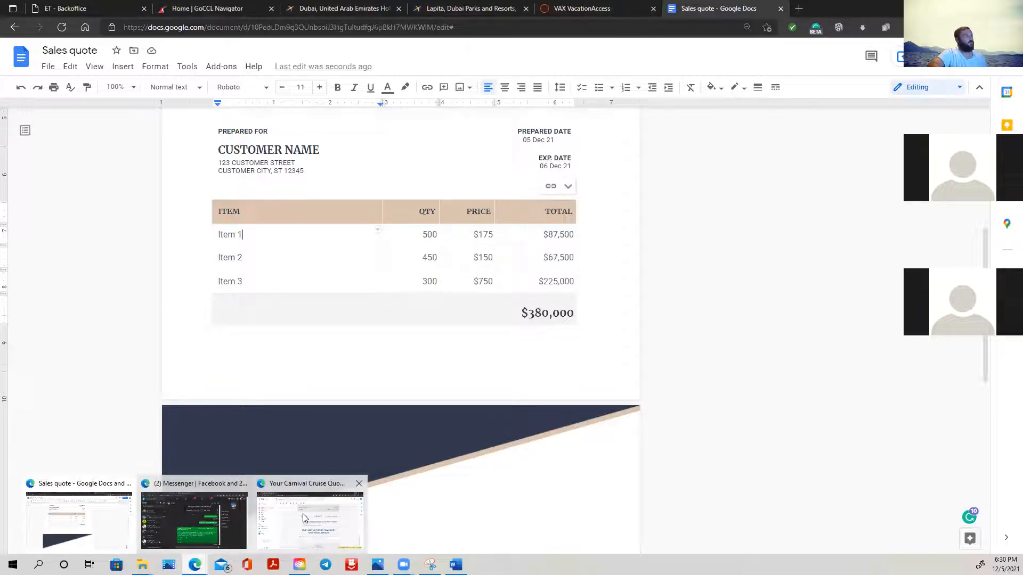
click(80, 515)
click(462, 6)
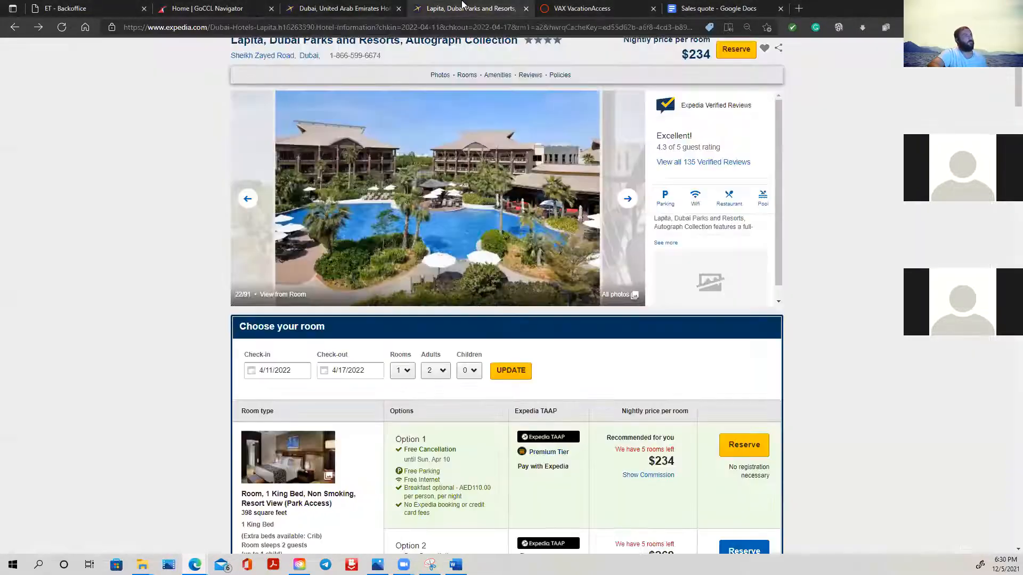
scroll(457, 408, up, 4)
scroll(426, 301, down, 10)
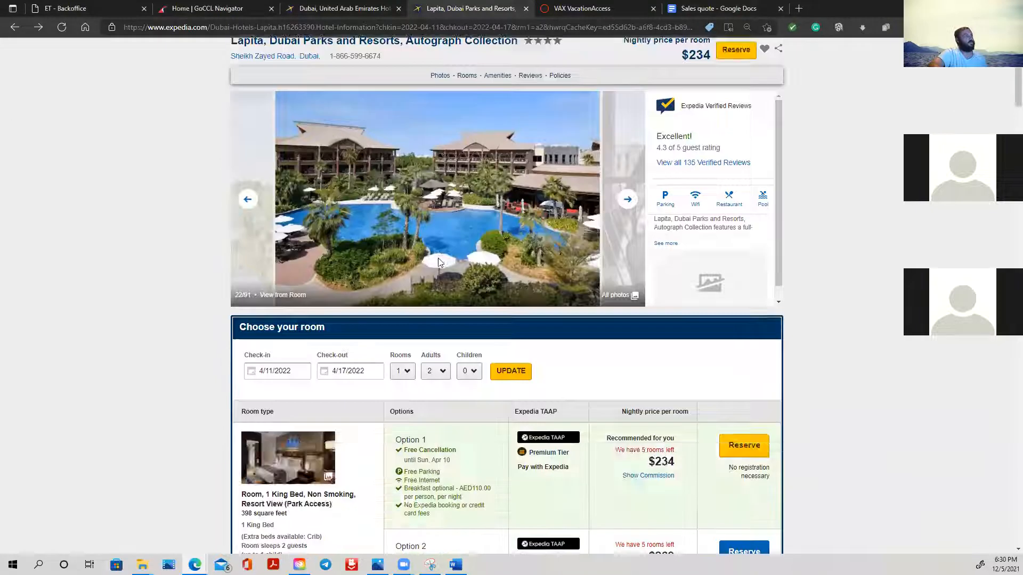
scroll(432, 269, up, 4)
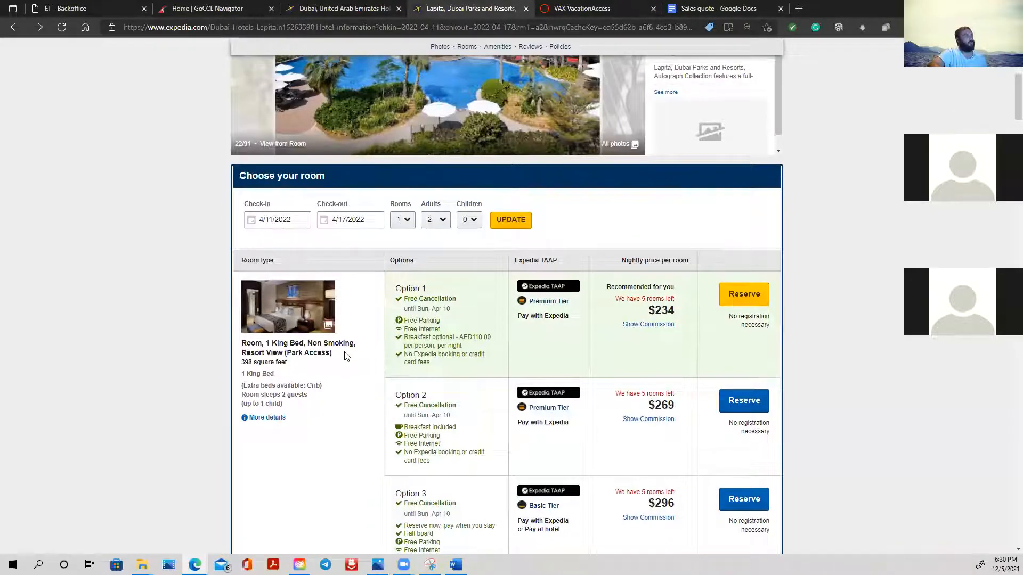
drag(349, 358, 248, 344)
key(ctrl+c)
right_click(248, 344)
click(292, 121)
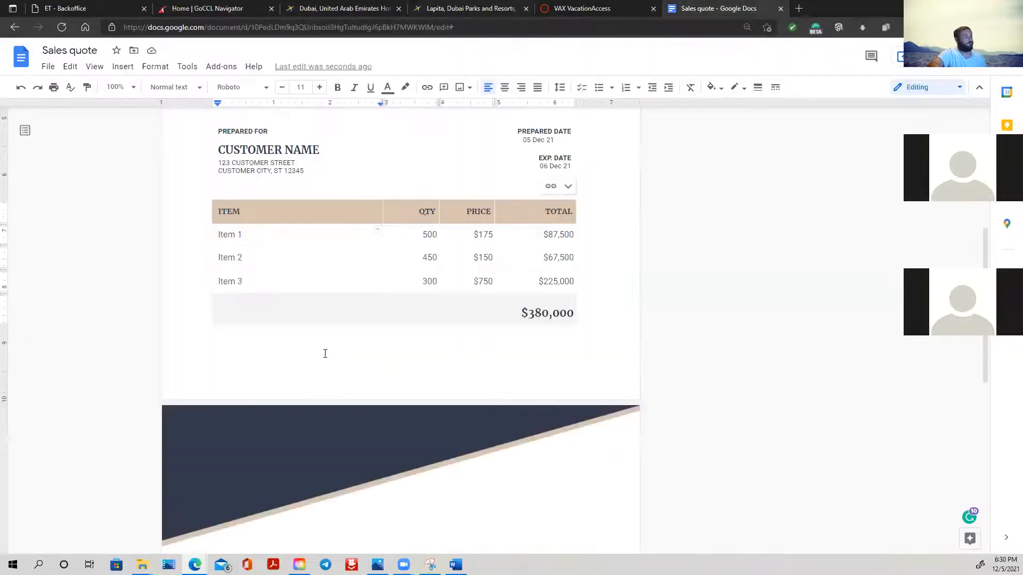
- Replace Item 1 in the Sales quote document with the copied room name and accept the hyphenated spelling "Non-Smoking"
click(709, 8)
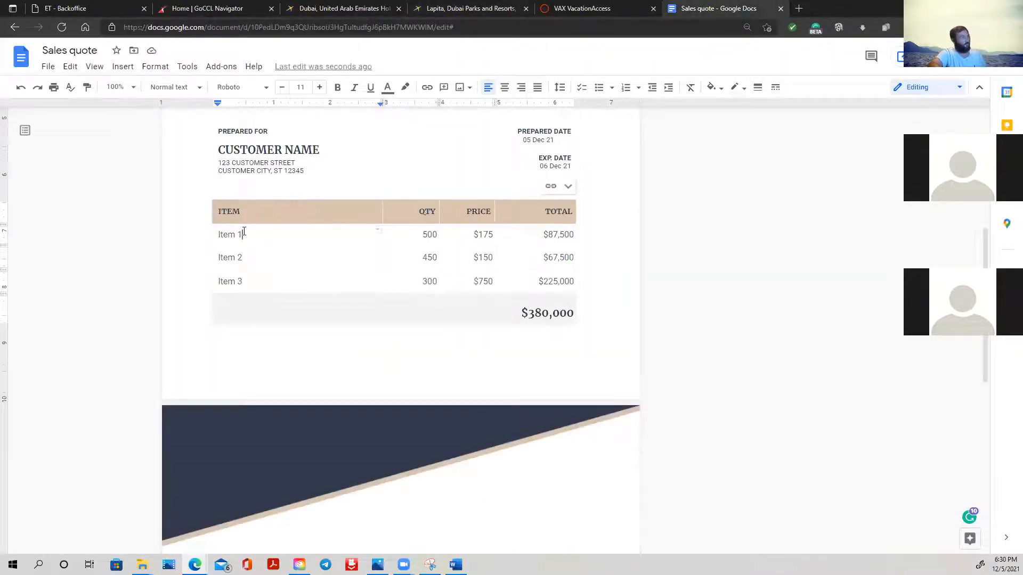
right_click(216, 236)
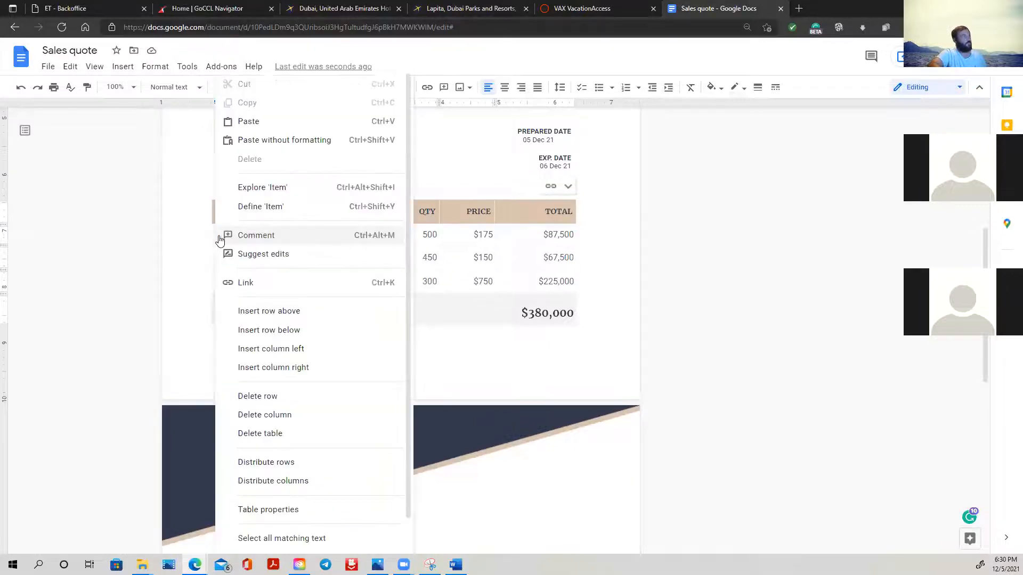
click(170, 249)
drag(249, 235, 224, 235)
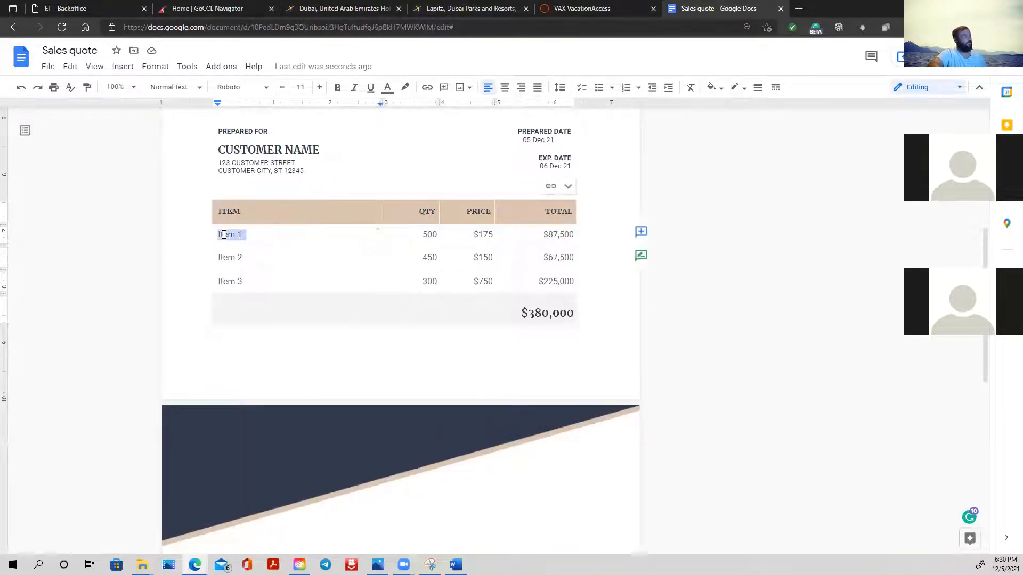
right_click(224, 235)
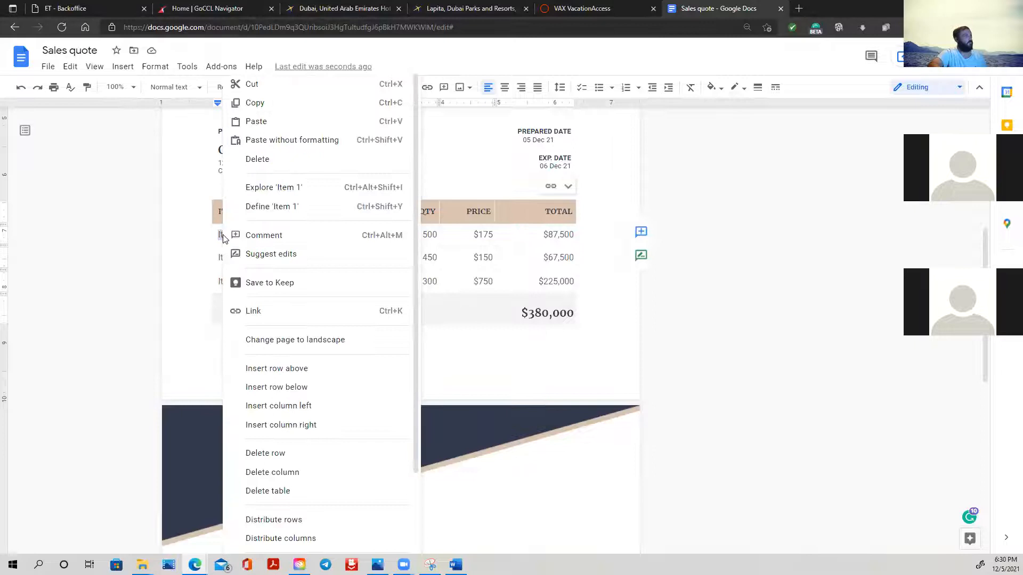
click(274, 117)
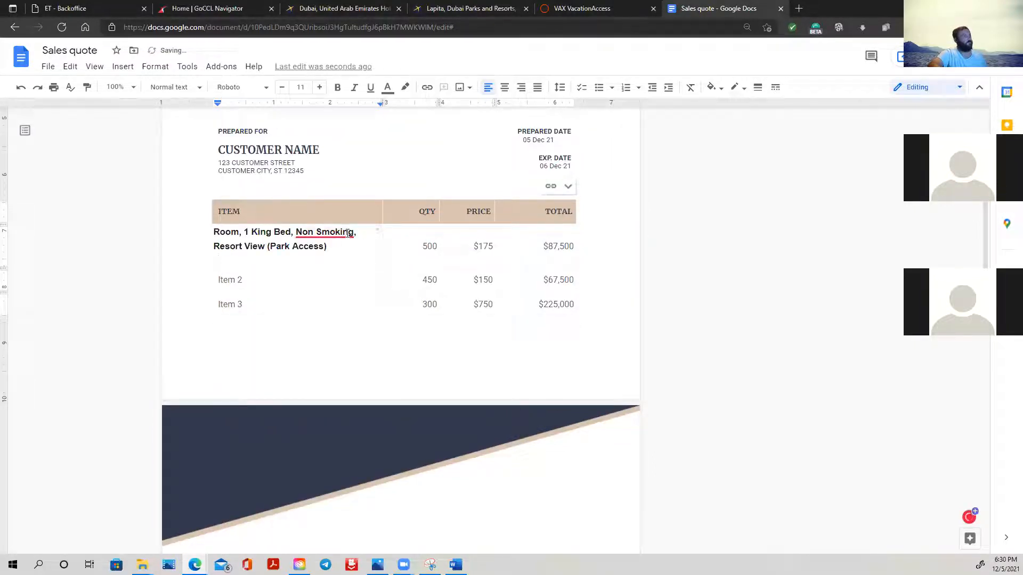
mouse_move(326, 235)
click(346, 269)
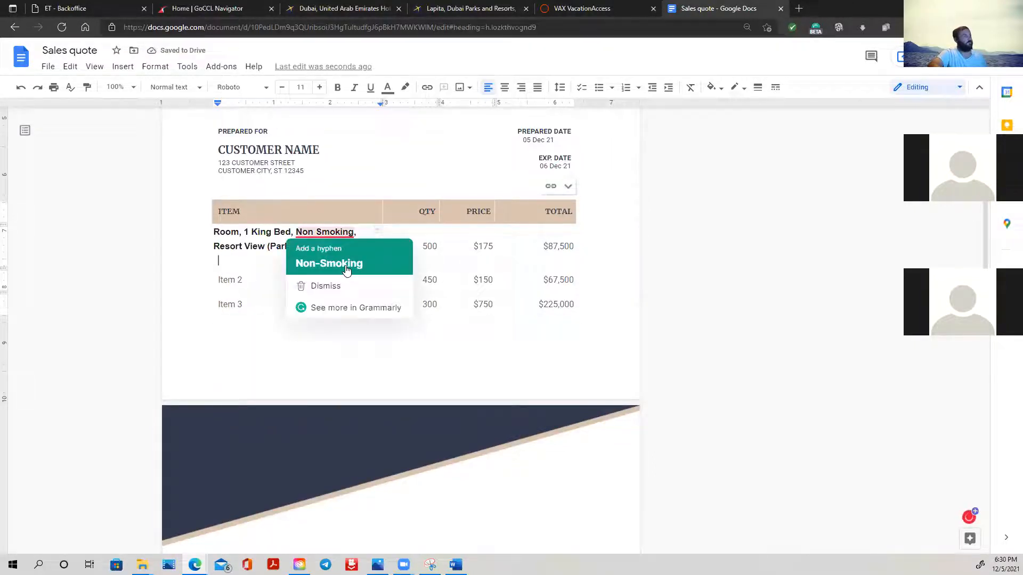
- Set the quantity in the room's table row to 1
click(424, 246)
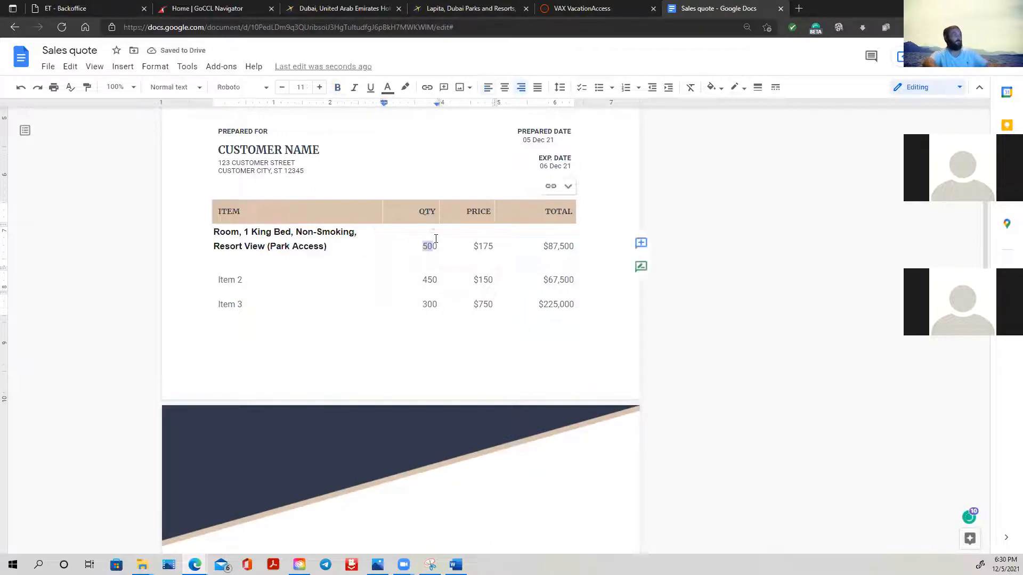
double_click(433, 244)
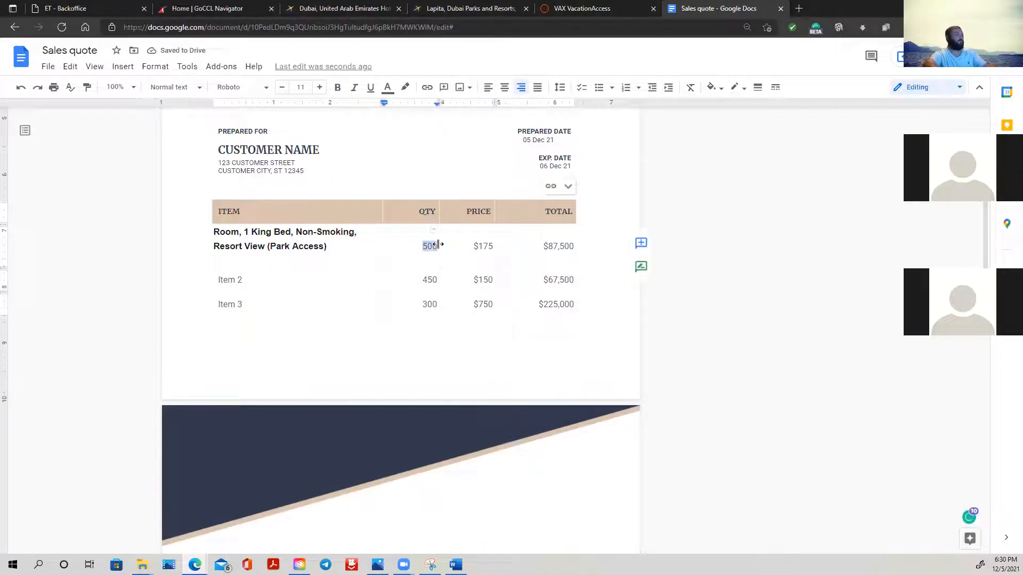
text(1)
click(483, 243)
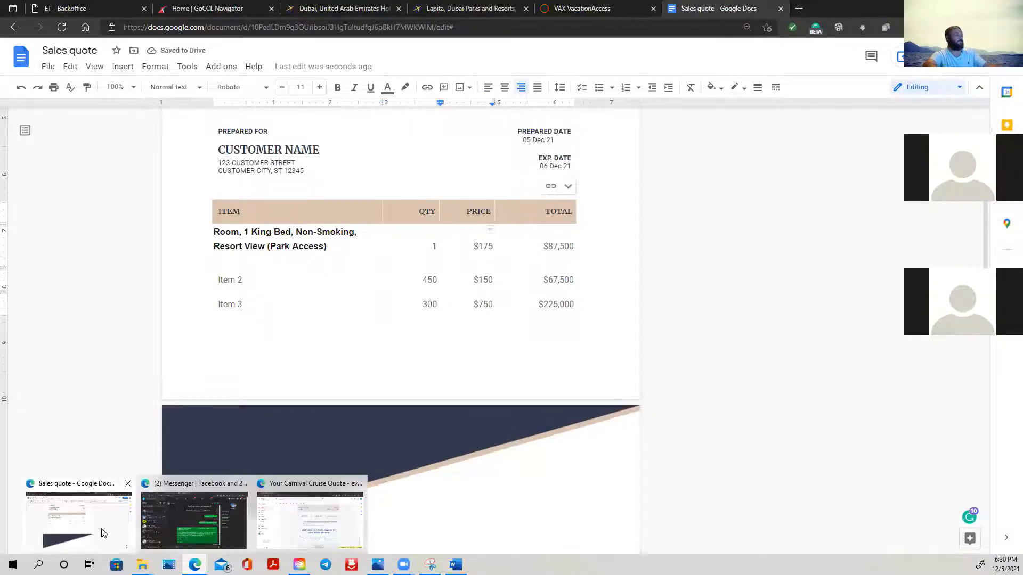
- Open the Expedia checkout for the Lapita room's Option 1 and copy the Total line from the price details
click(469, 8)
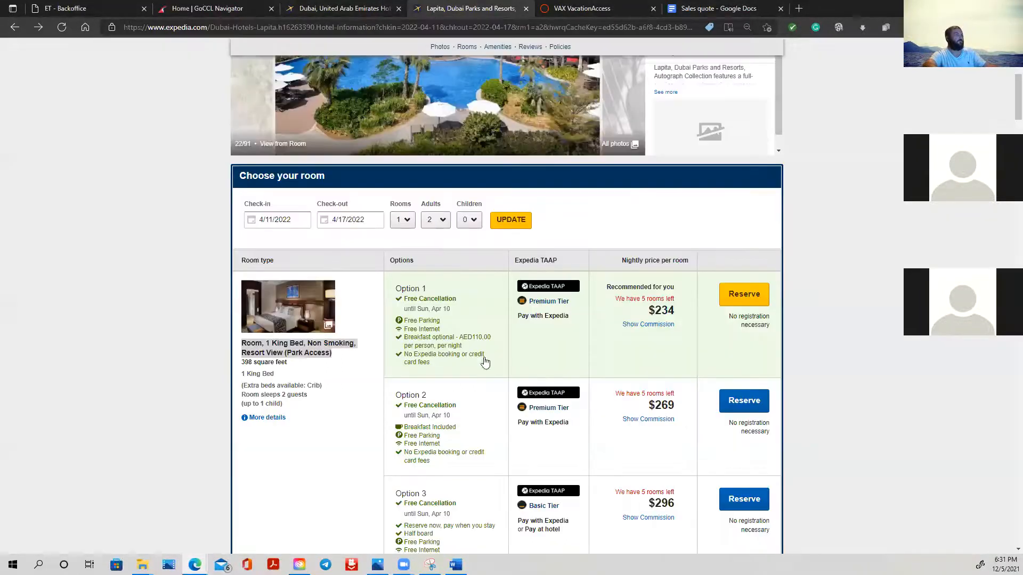
click(755, 291)
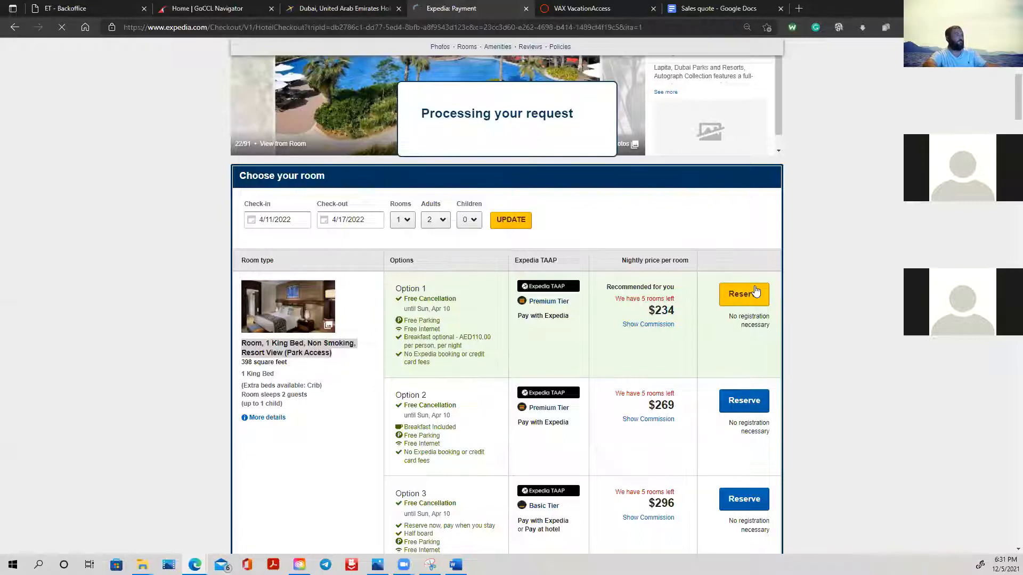
scroll(723, 329, down, 5)
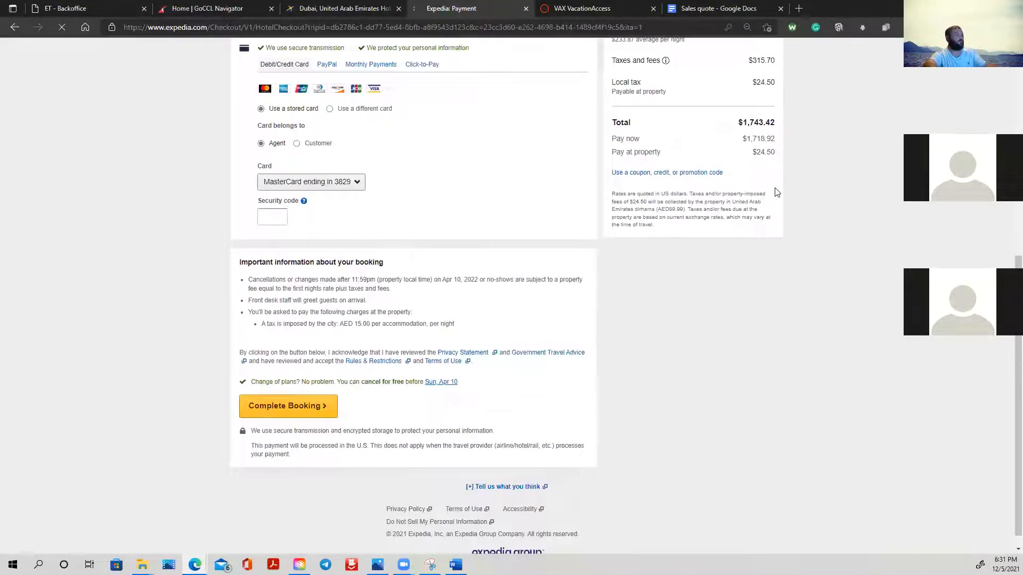
scroll(776, 192, up, 2)
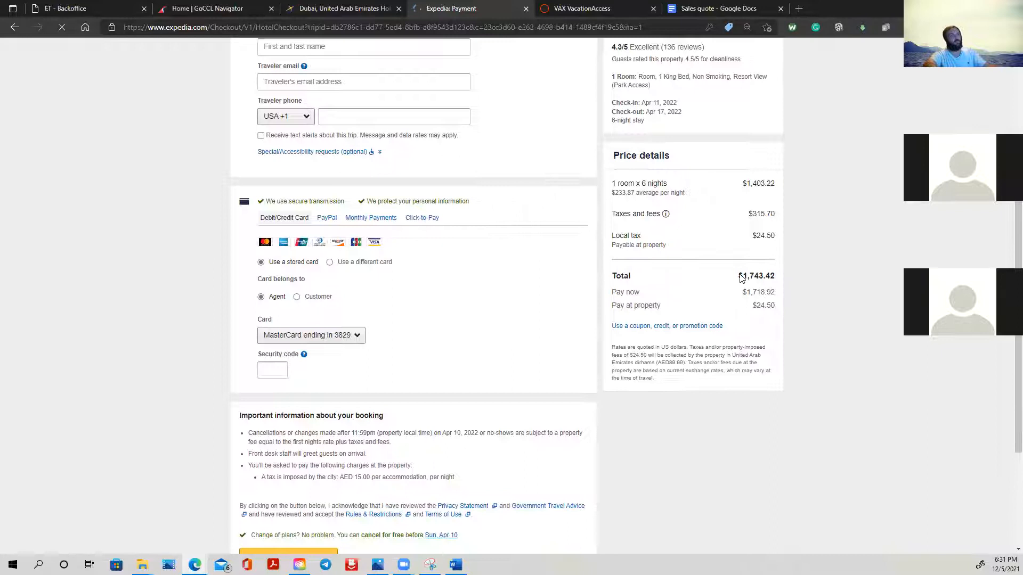
drag(739, 293, 774, 291)
click(793, 311)
right_click(775, 295)
click(789, 306)
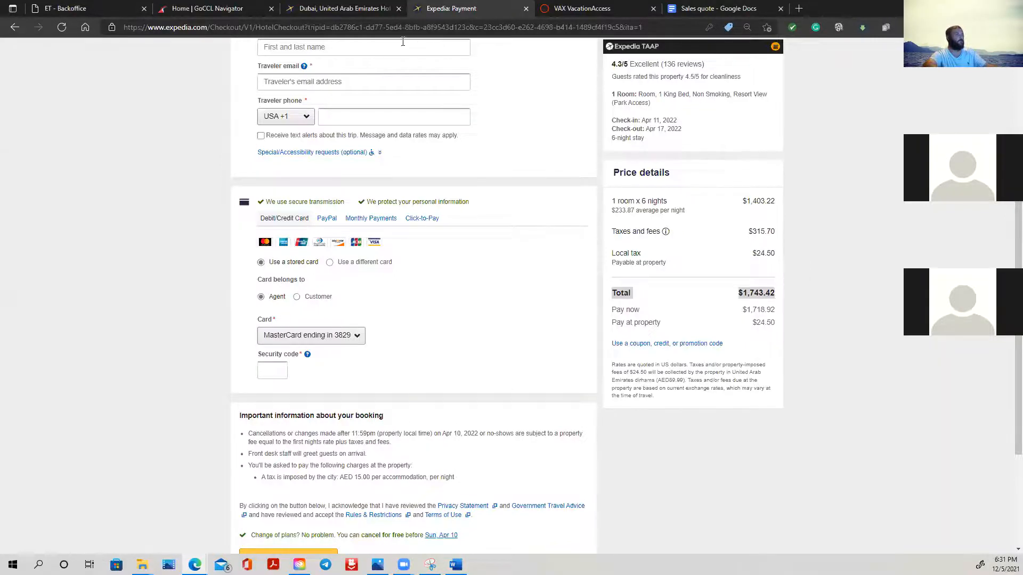
- Replace the room row's price in the Sales quote document with the copied Total line
click(747, 11)
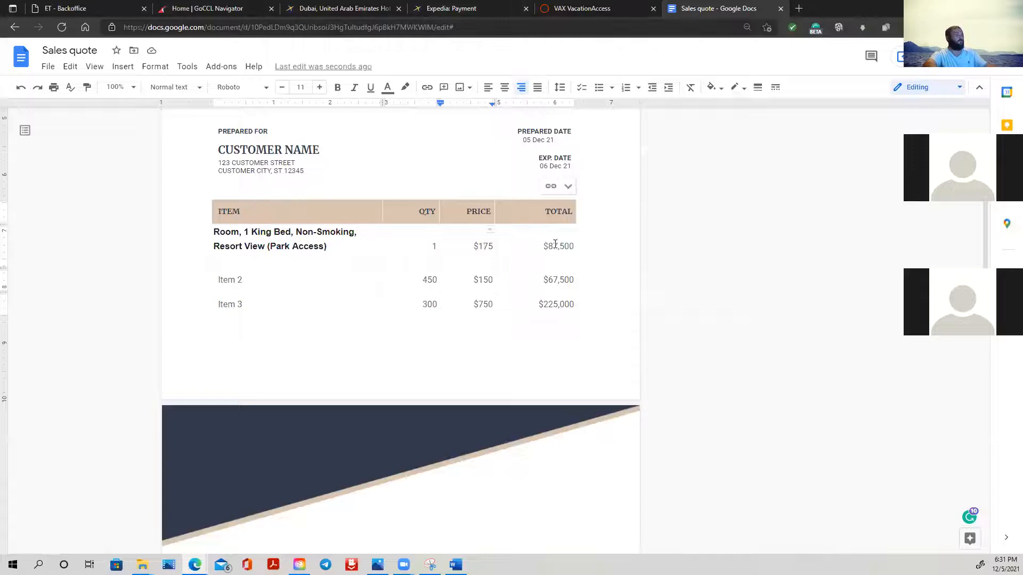
drag(477, 245, 475, 245)
key(BackSpace)
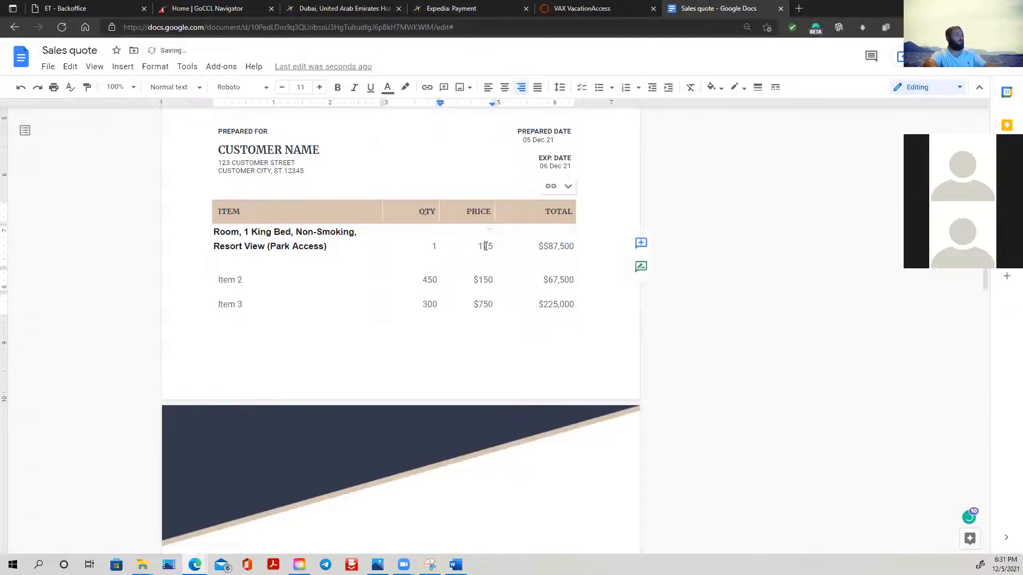
double_click(484, 246)
right_click(486, 250)
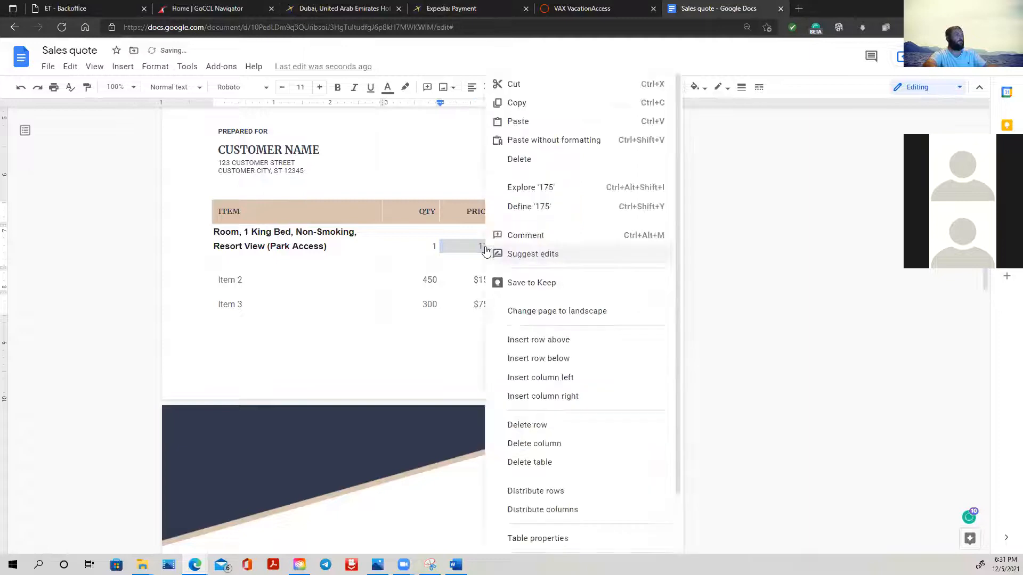
click(520, 122)
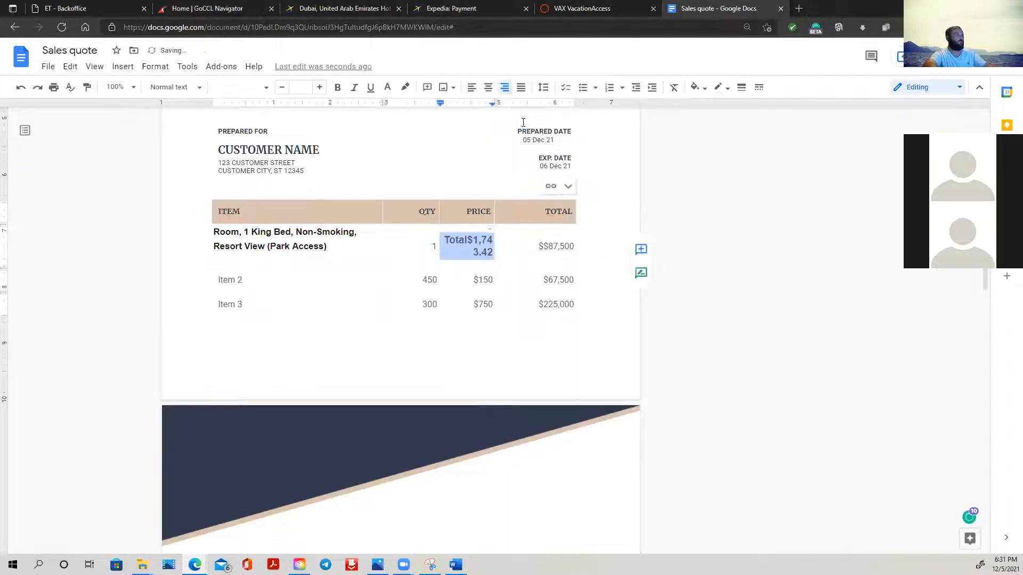
- Remove the word "Total" from the pasted room price so the cell reads $1,743.42
click(466, 240)
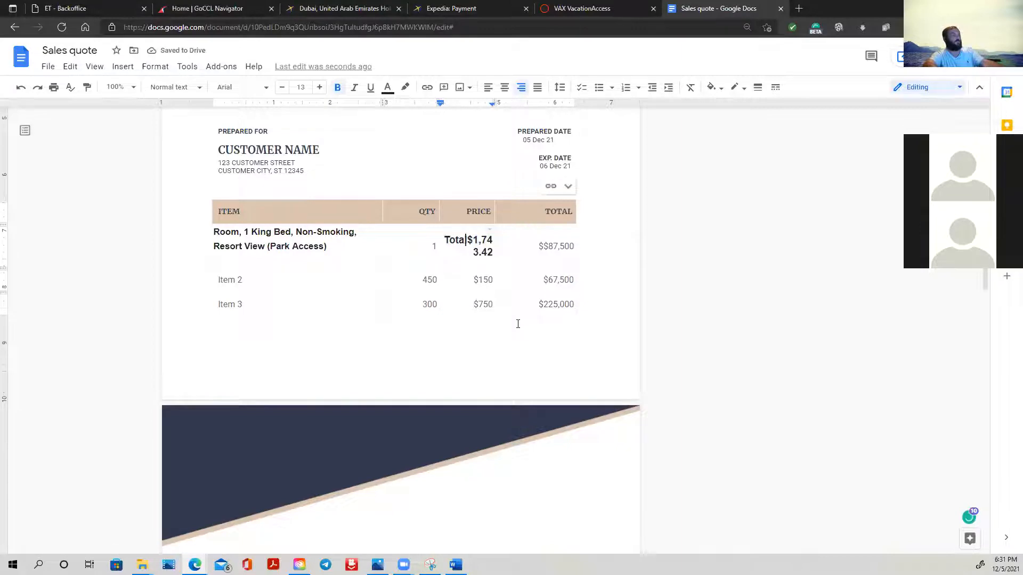
key(BackSpace)
key(BackSpace)
key(BackSpace)
key(BackSpace)
key(BackSpace)
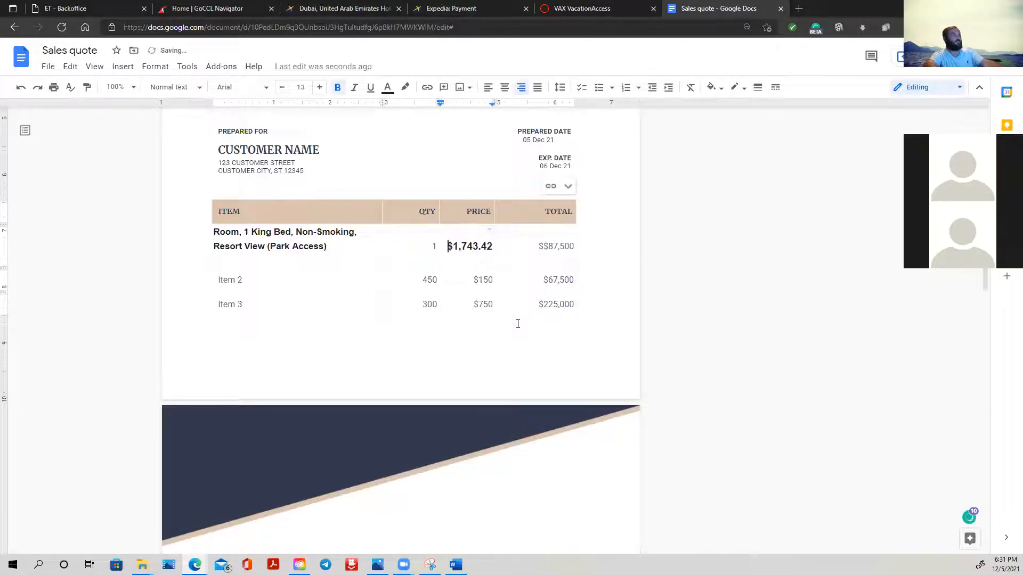
key(Delete)
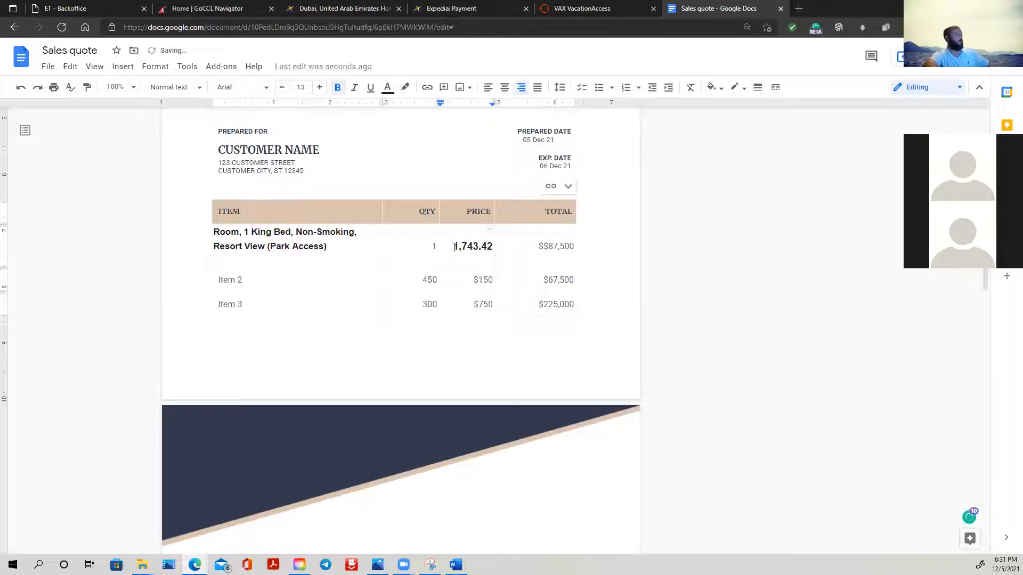
text($)
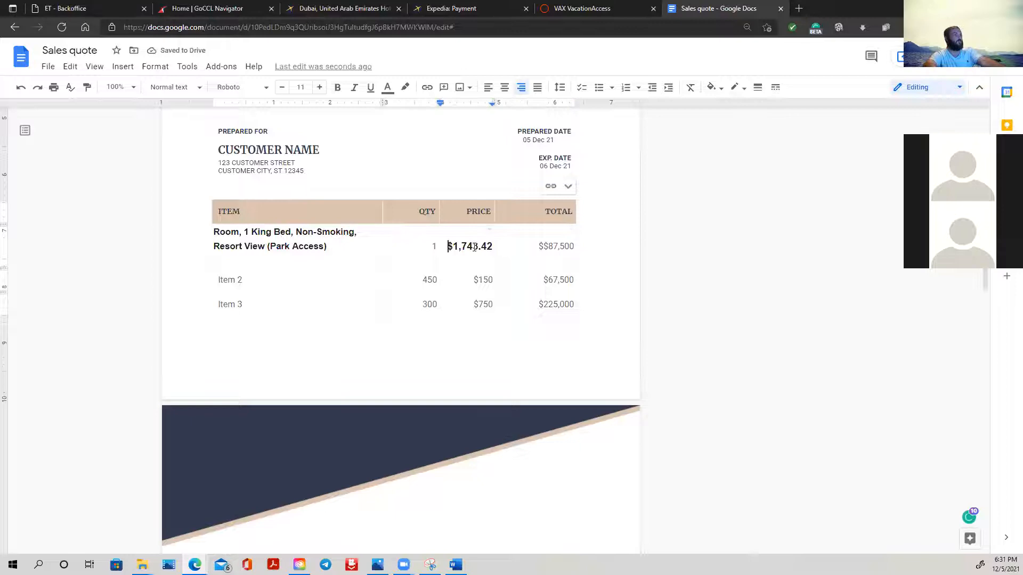
drag(448, 246, 492, 246)
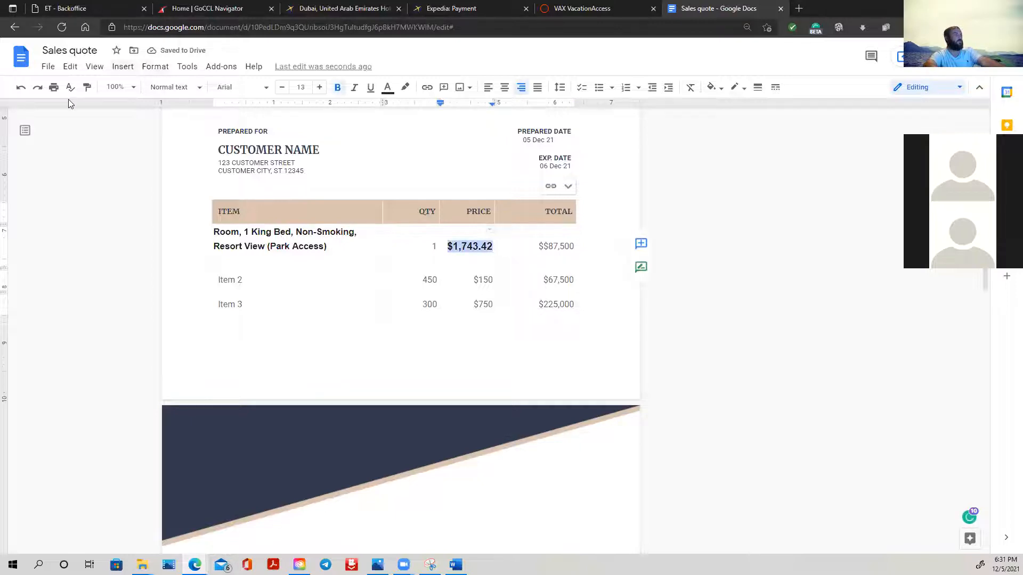
right_click(481, 250)
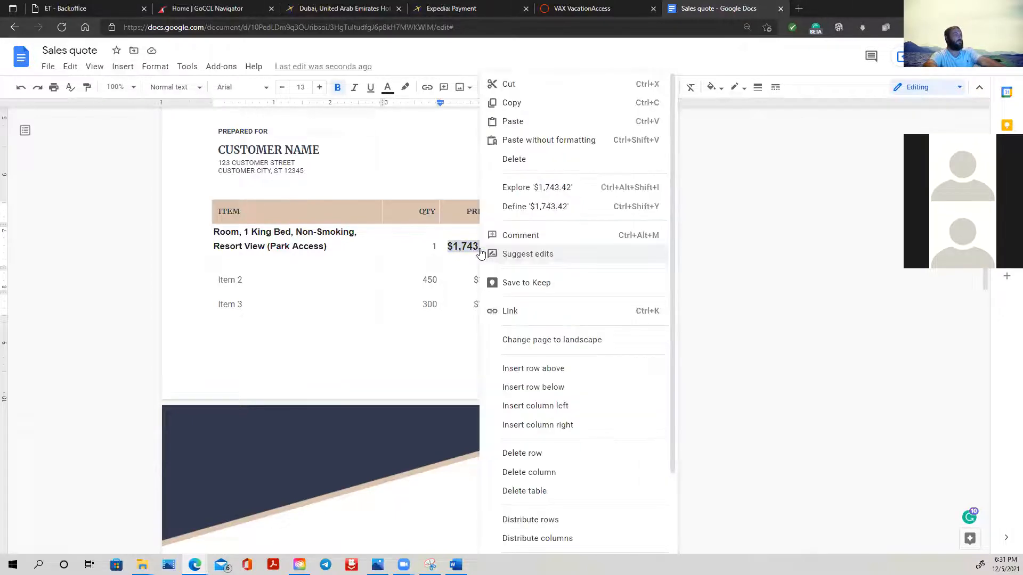
click(836, 299)
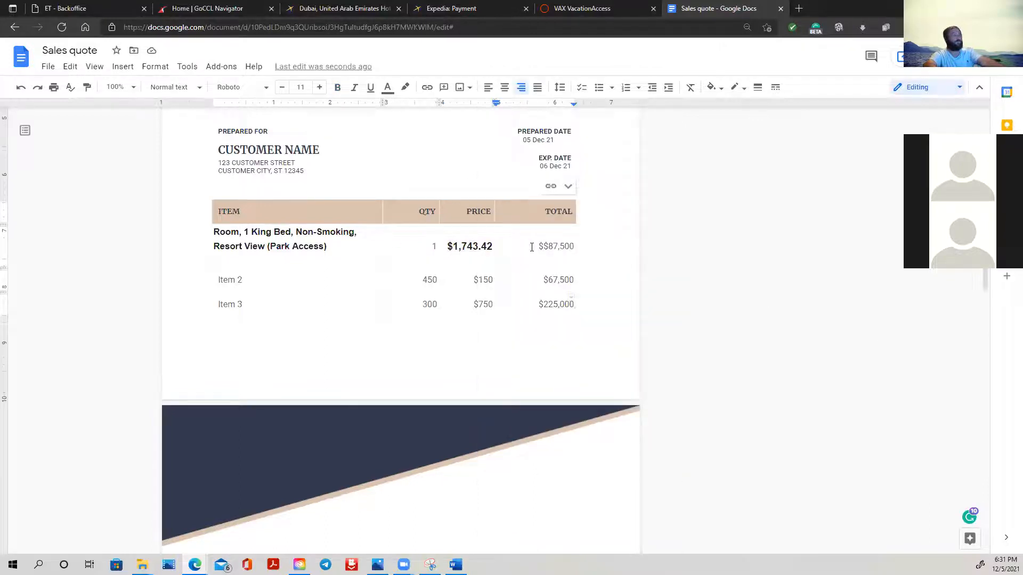
drag(540, 245, 572, 244)
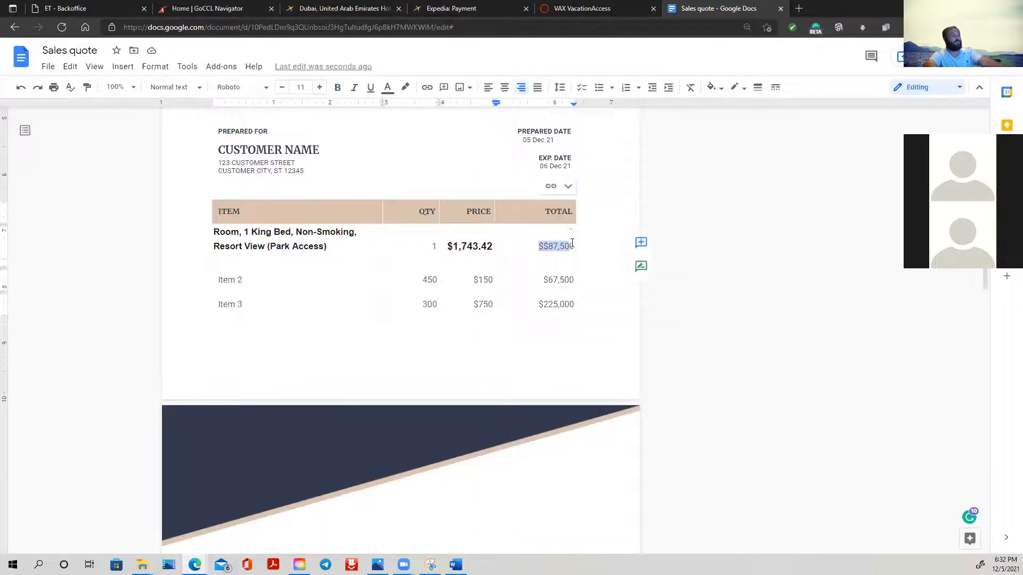
click(540, 247)
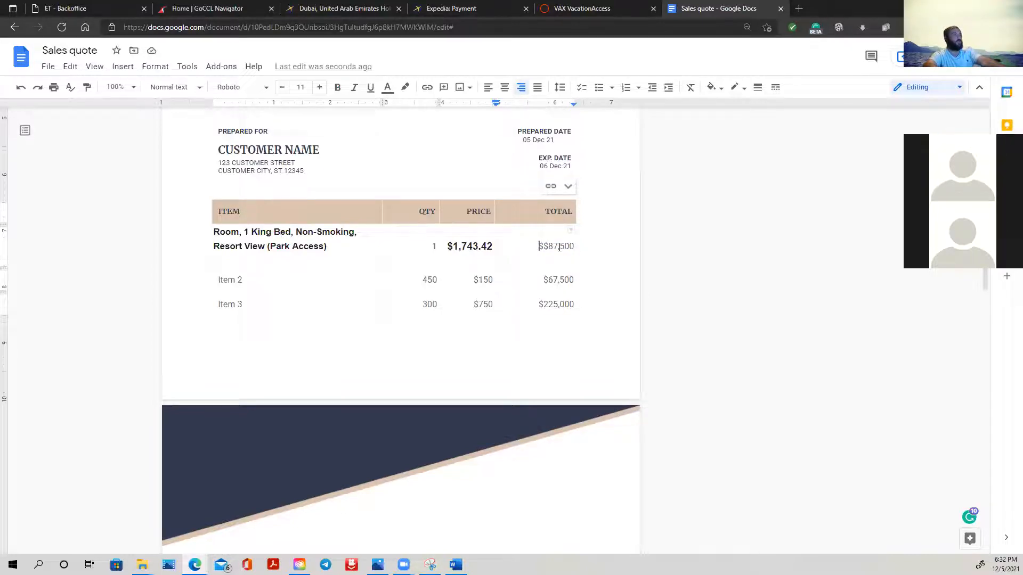
- Replace Item 2 with "Pay Property" and clear that row's quantity
drag(258, 280, 208, 280)
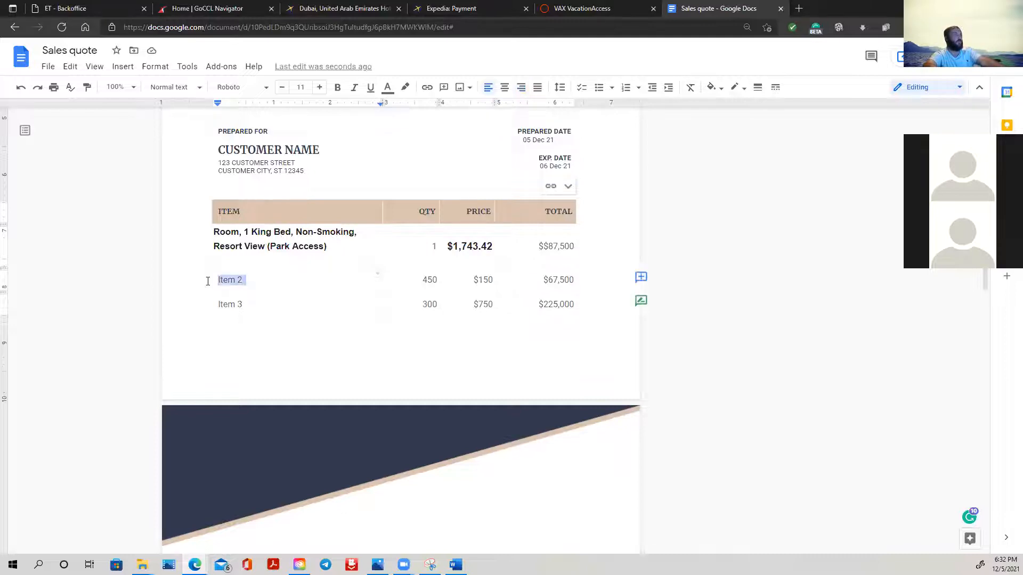
text(Pay Property)
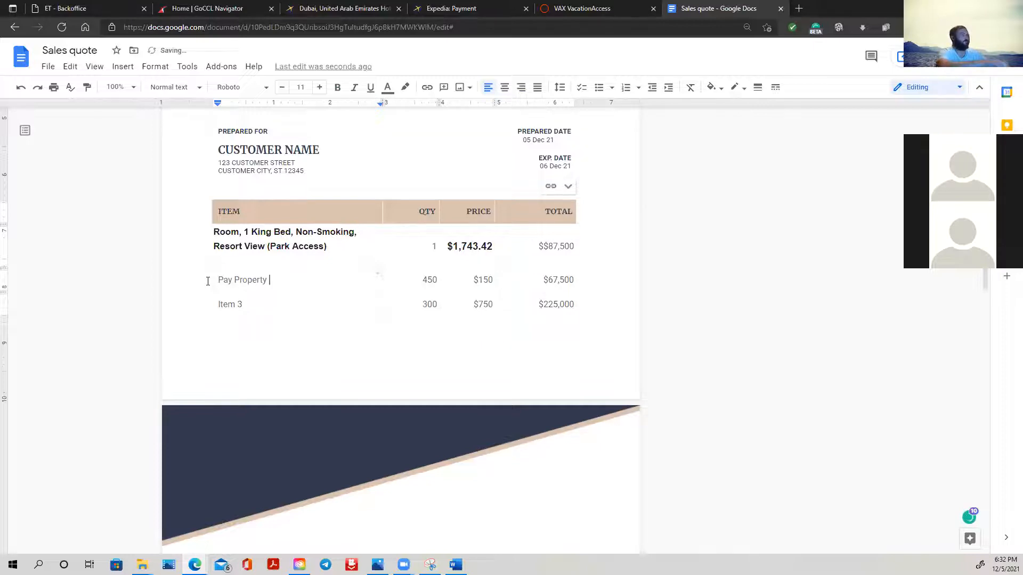
key(Tab)
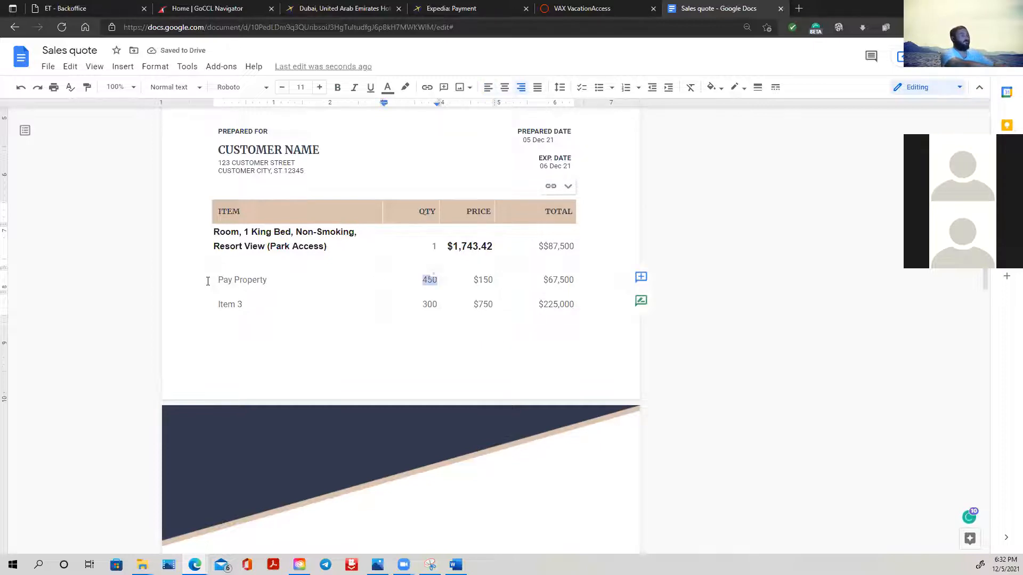
key(BackSpace)
- Set the Pay Property row's price to 24.50 and its total to $24.50
key(Tab)
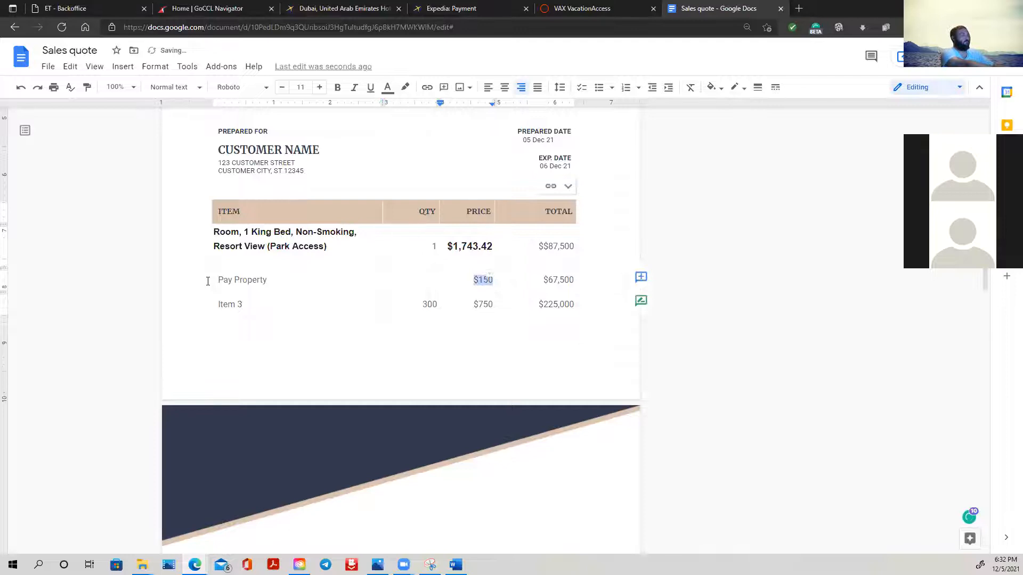
text(24.50)
key(Tab)
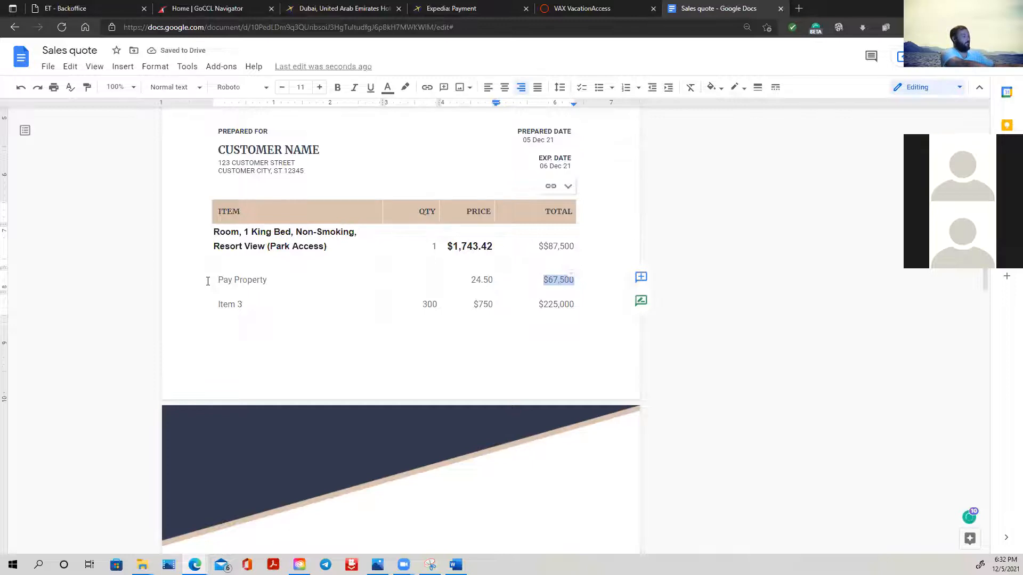
text($24)
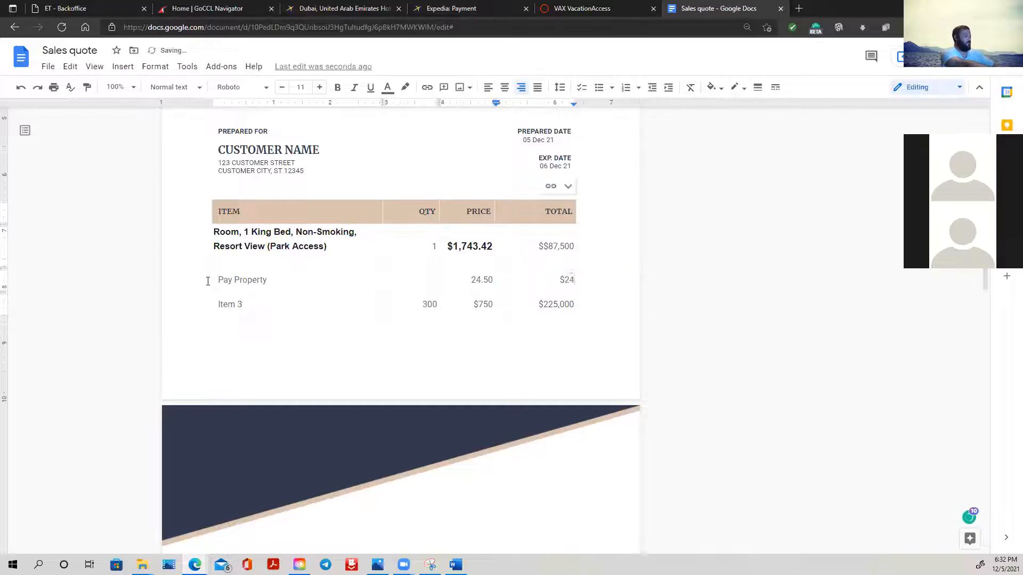
text(.50)
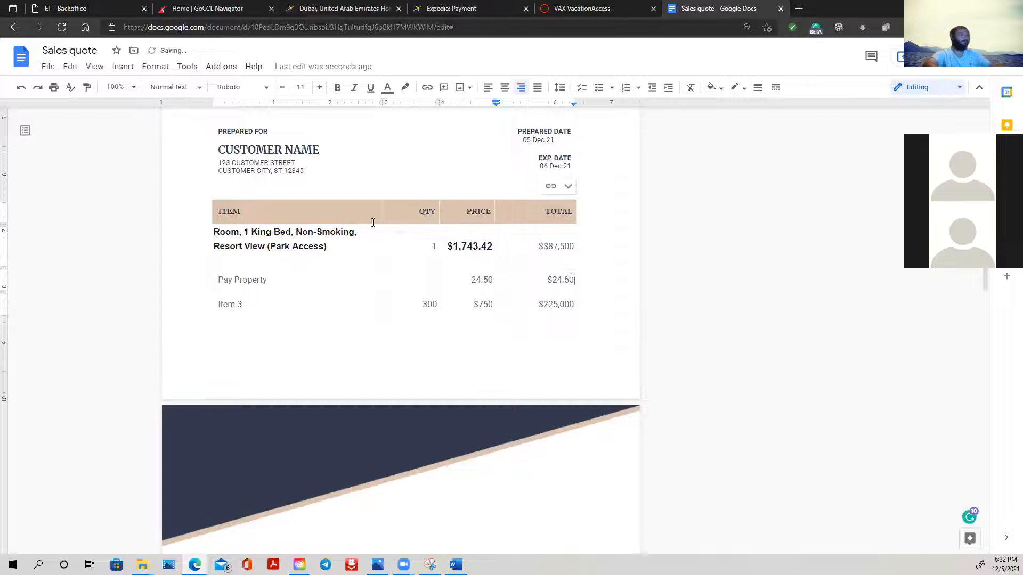
- Delete the room row's price from the quote table
drag(446, 242, 570, 247)
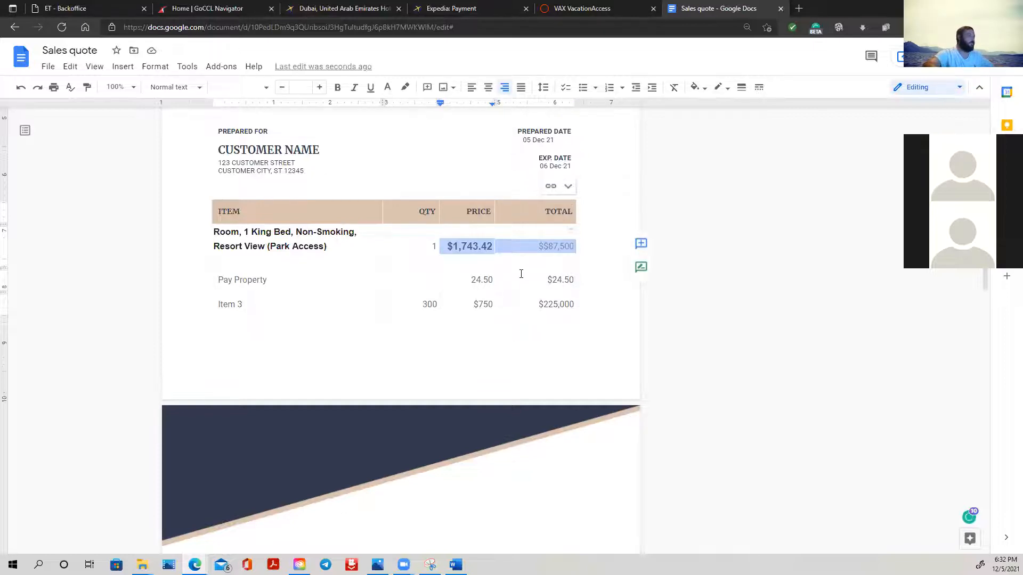
click(492, 246)
mouse_move(492, 246)
mouse_down()
mouse_move(454, 246)
mouse_move(500, 245)
mouse_move(492, 245)
mouse_up()
click(453, 246)
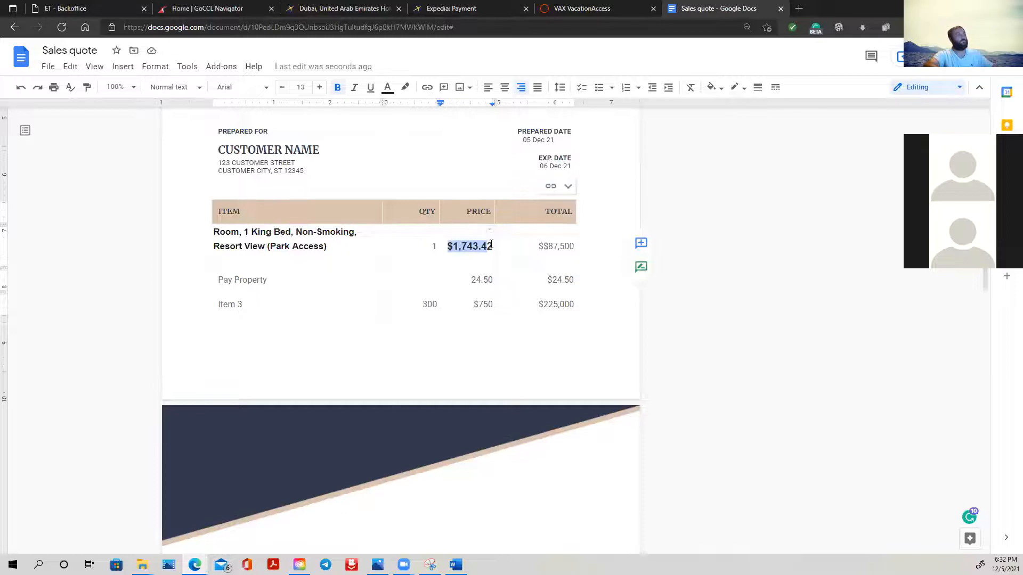
key(BackSpace)
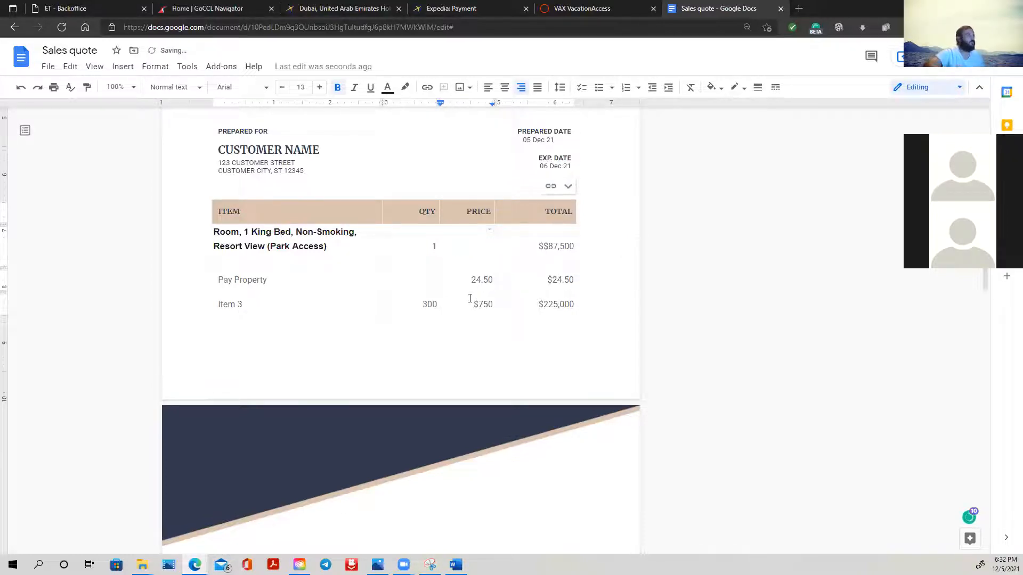
- Copy the Pay Property price into the empty room price cell and overwrite it with $1750.00
double_click(478, 279)
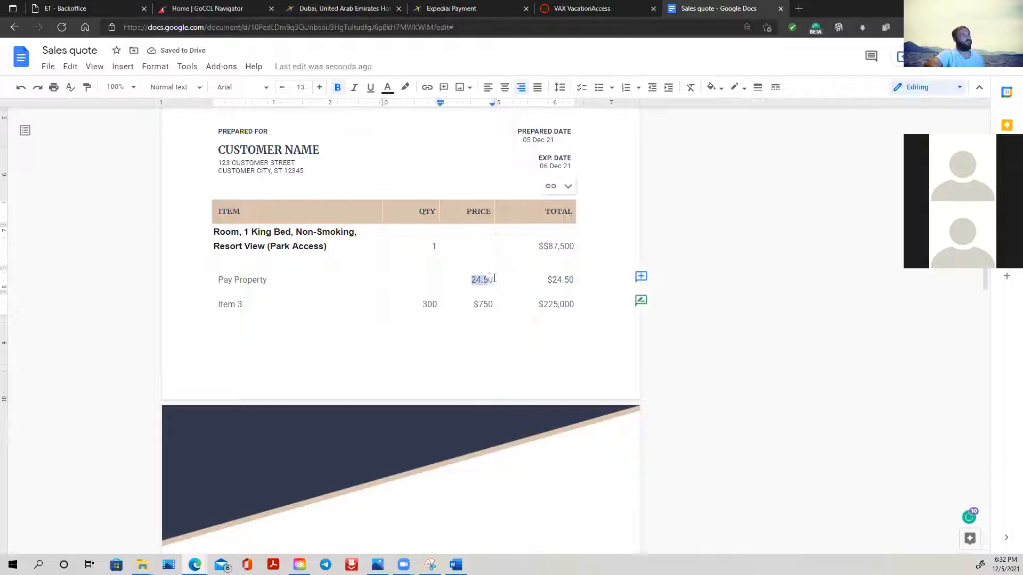
right_click(478, 279)
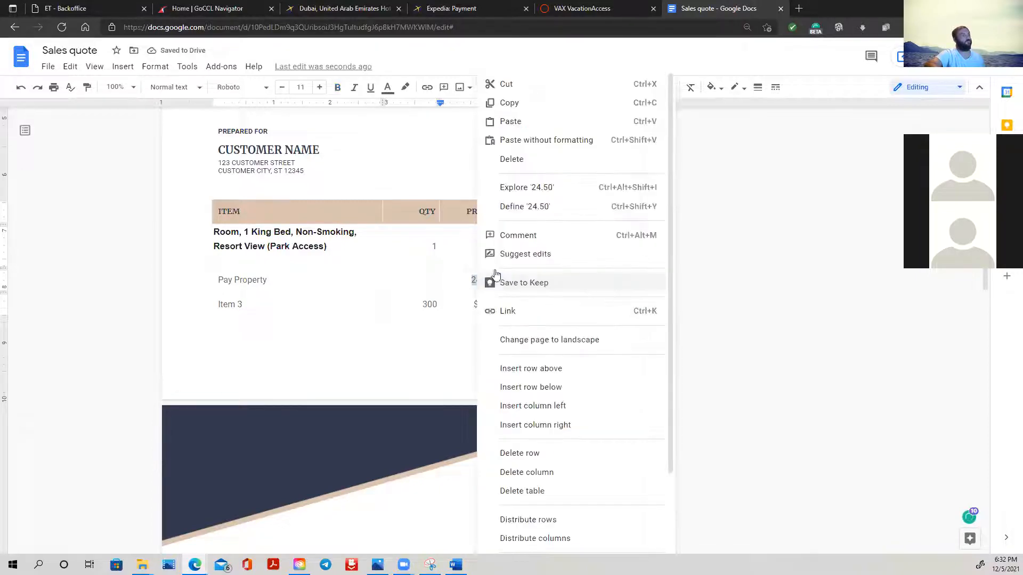
click(512, 102)
click(475, 250)
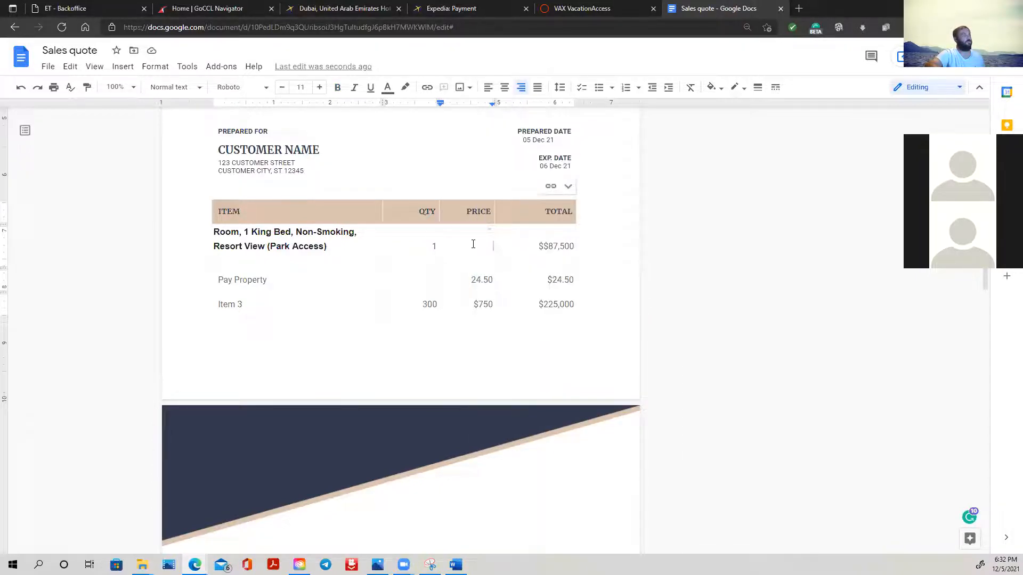
right_click(474, 251)
click(510, 153)
key(BackSpace)
key(BackSpace)
key(BackSpace)
key(BackSpace)
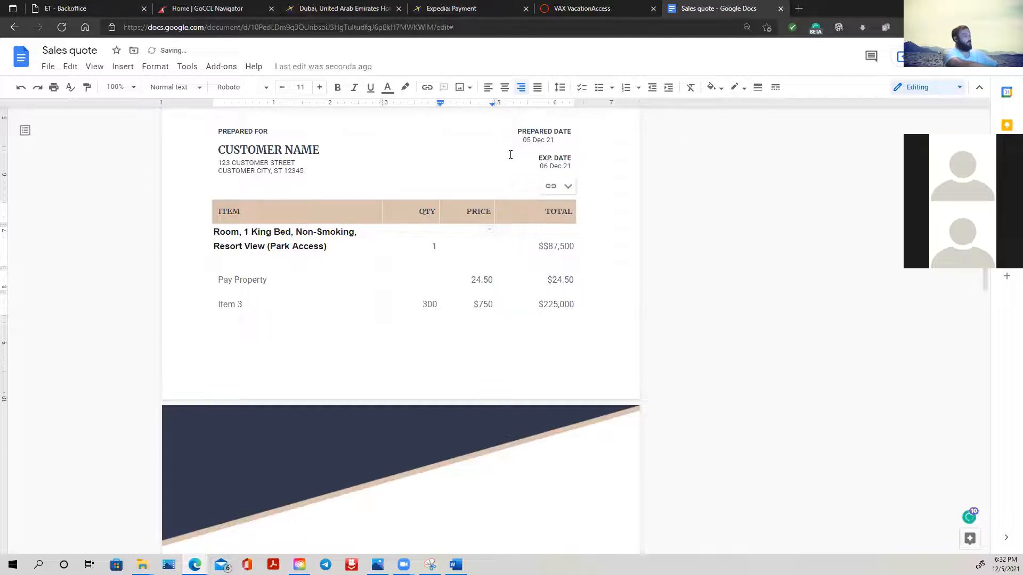
text($1750.00)
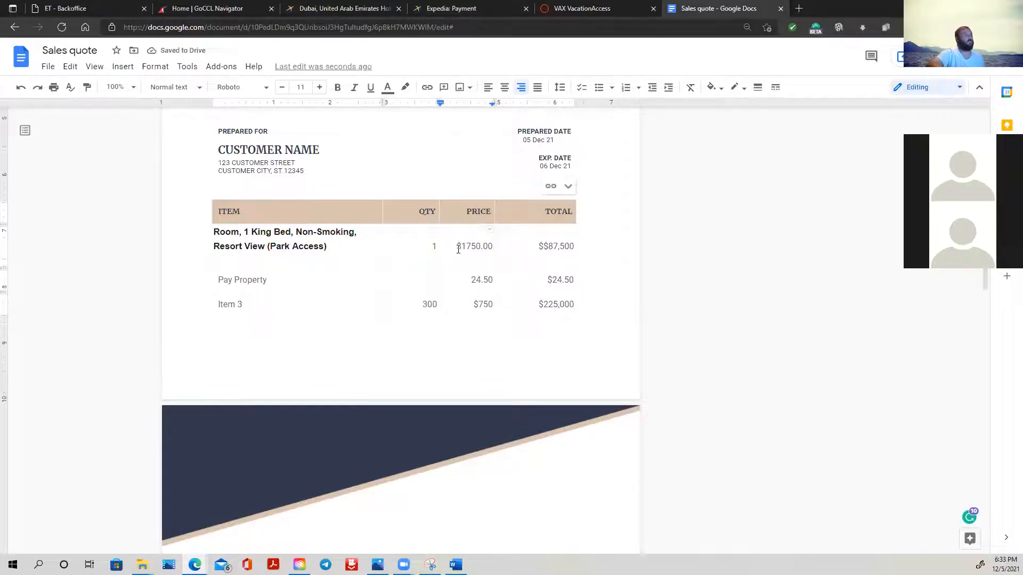
- Copy the room row's price over that row's total so it reads $1750.00
drag(457, 248, 496, 251)
click(484, 243)
drag(456, 246, 493, 245)
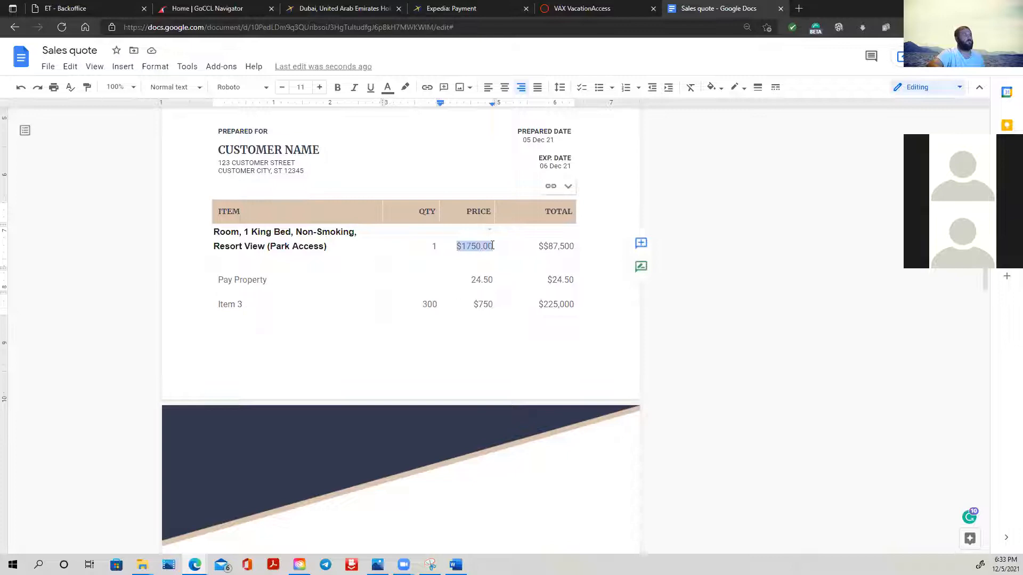
right_click(487, 250)
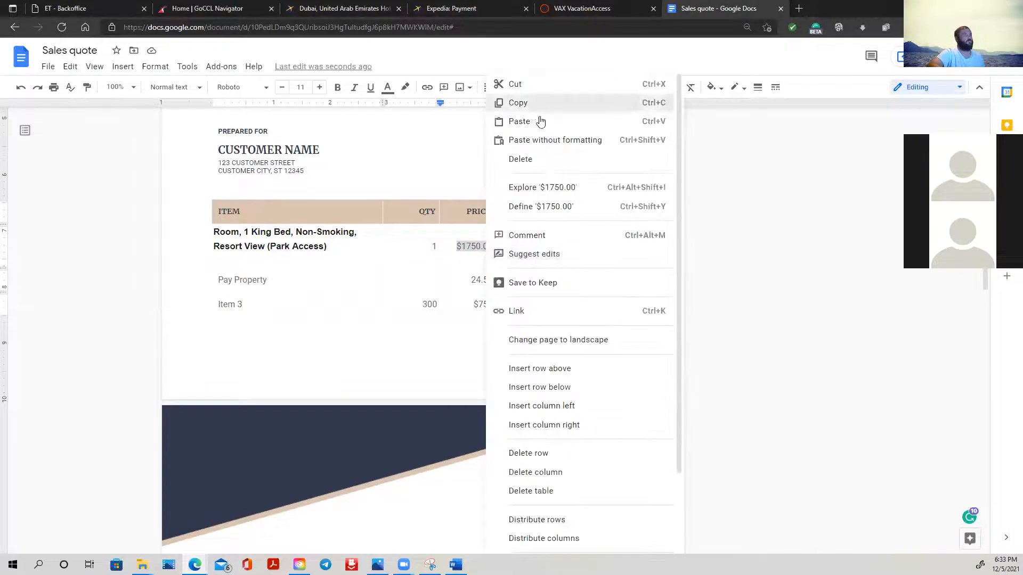
click(527, 104)
drag(538, 245, 575, 246)
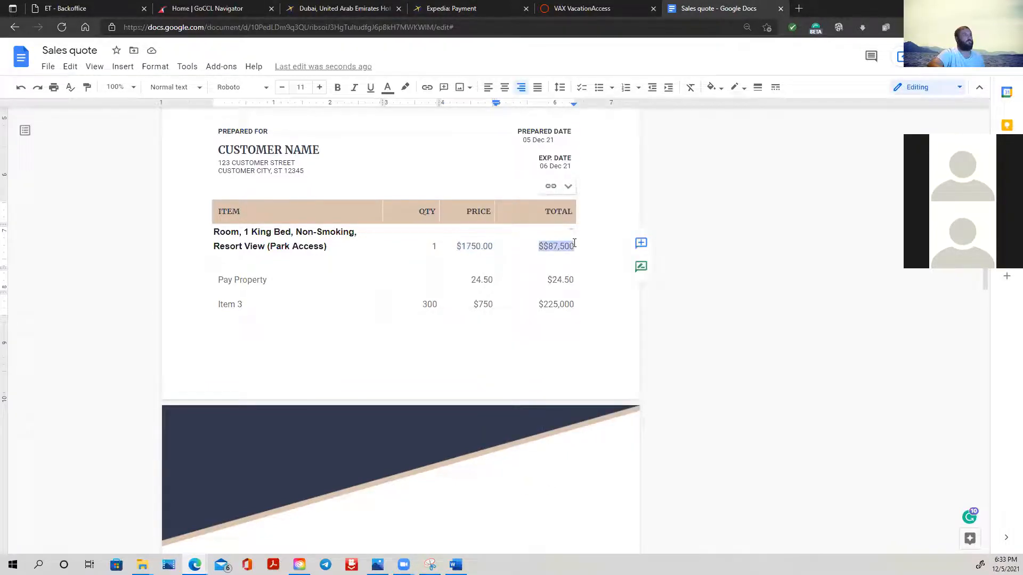
right_click(568, 246)
click(607, 126)
- Replace Item 3 in the quote table with "Research Fee"
click(365, 321)
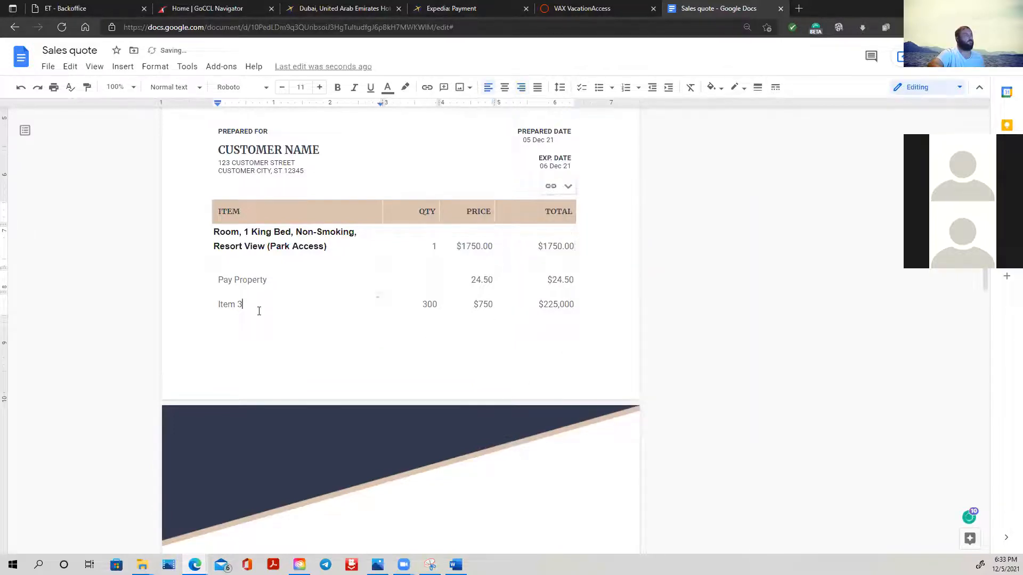
drag(243, 303, 212, 305)
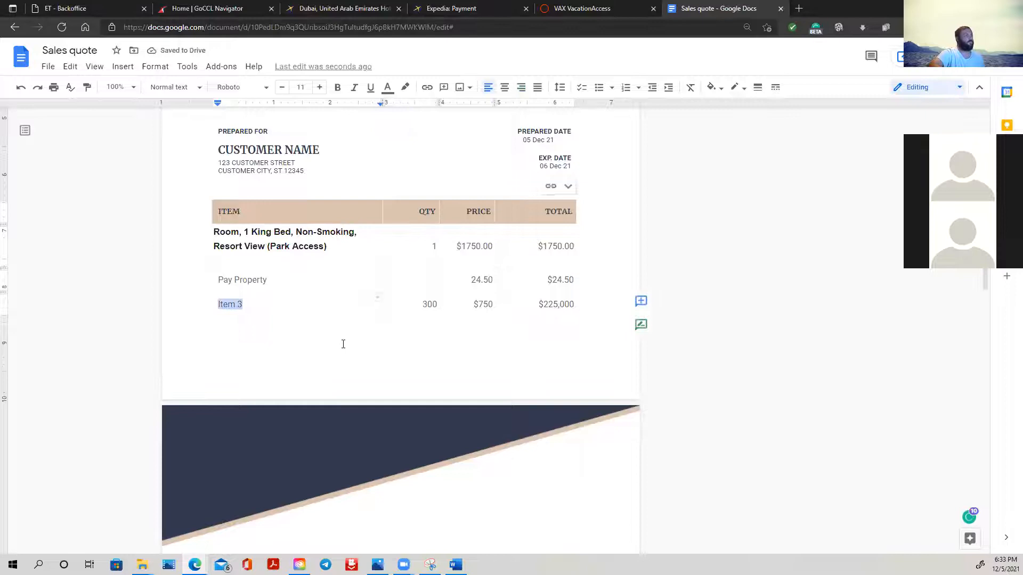
text(S)
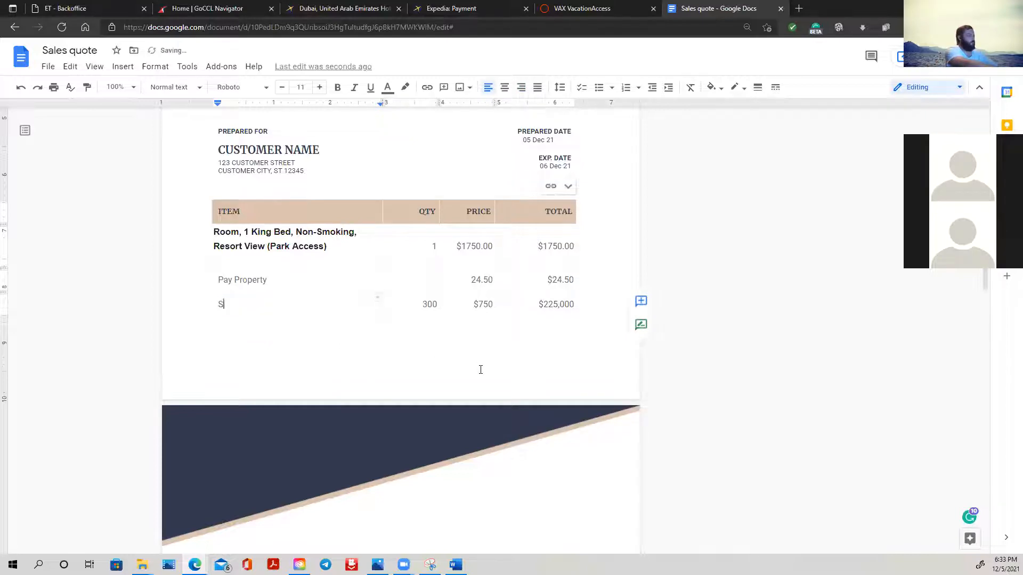
text(ever)
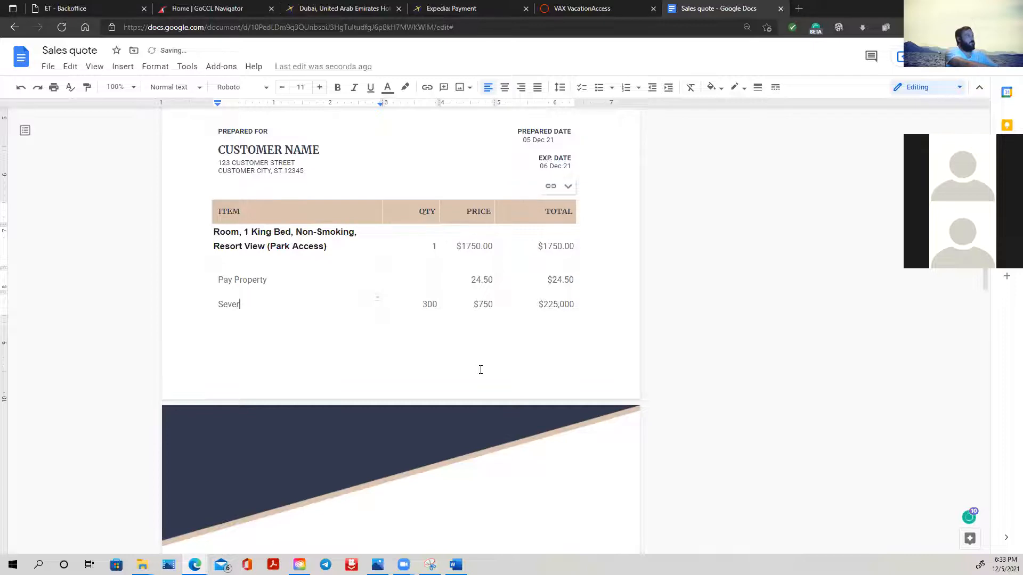
key(BackSpace)
key(BackSpace)
text(ice)
key(BackSpace)
key(BackSpace)
key(BackSpace)
key(BackSpace)
key(BackSpace)
key(BackSpace)
key(BackSpace)
text(Research )
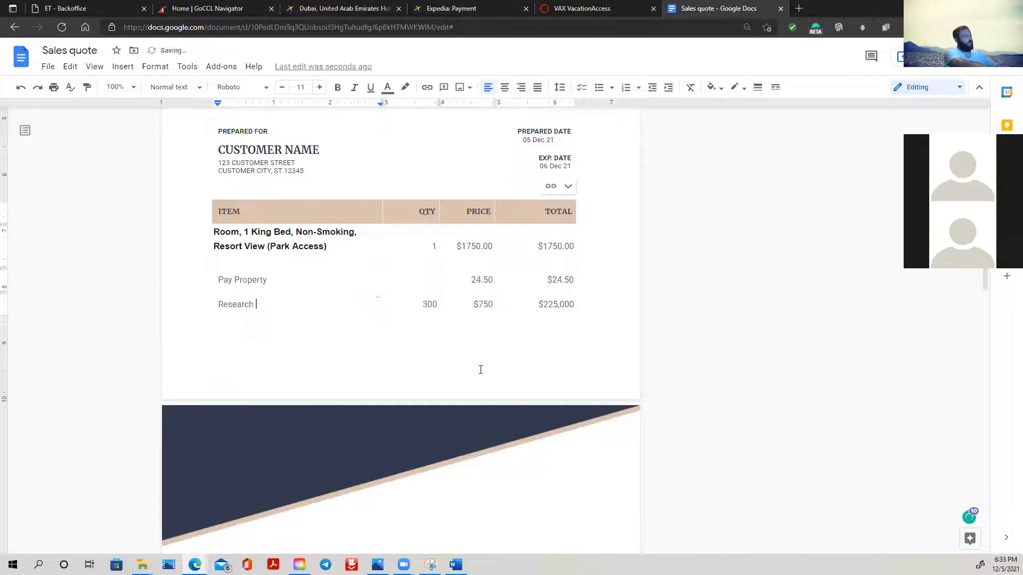
text(Fee)
- Set the quantities of the Pay Property and Research Fee rows to 1
key(Tab)
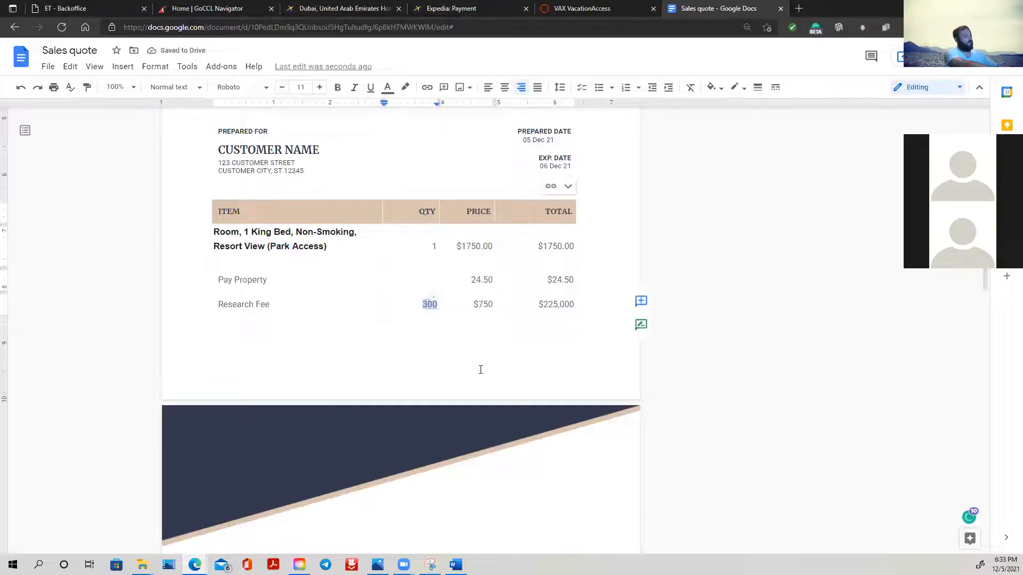
key(BackSpace)
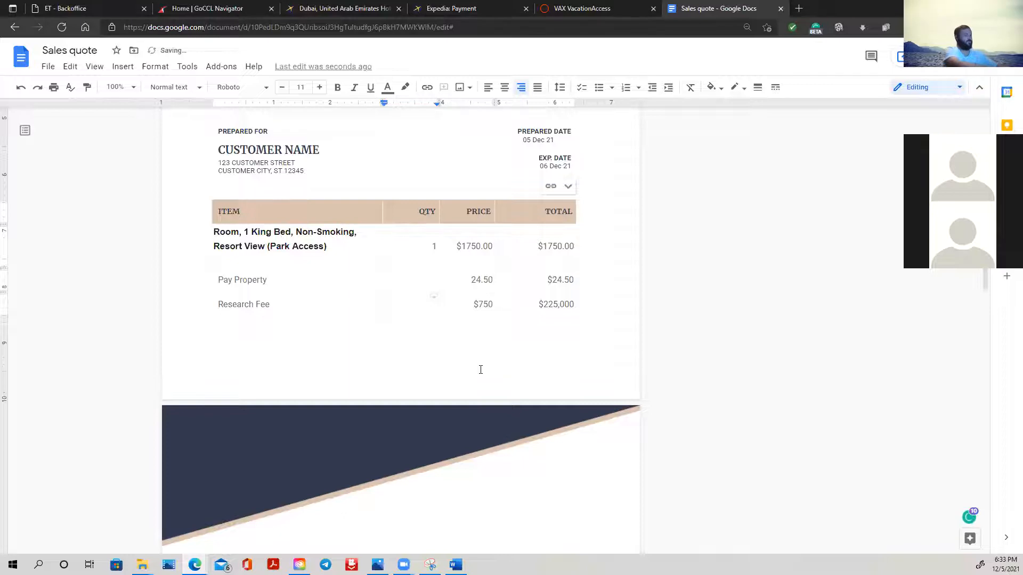
key(Up)
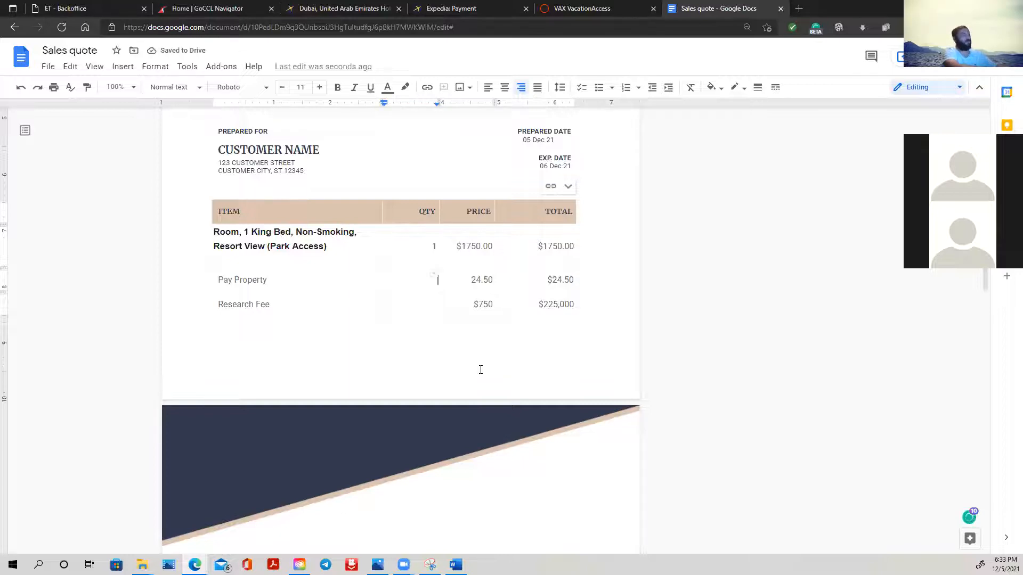
text(1)
key(Down)
text(1)
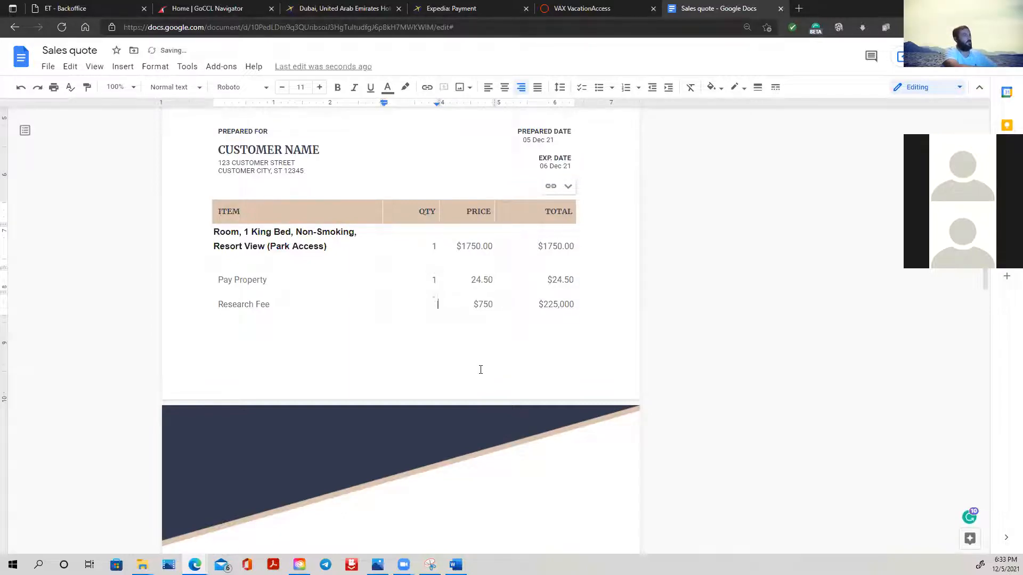
- Set the Research Fee row's price to $25
key(Right)
key(BackSpace)
key(BackSpace)
key(BackSpace)
text(25)
- Set the Research Fee row's total to $25
key(Right)
key(Right)
key(Right)
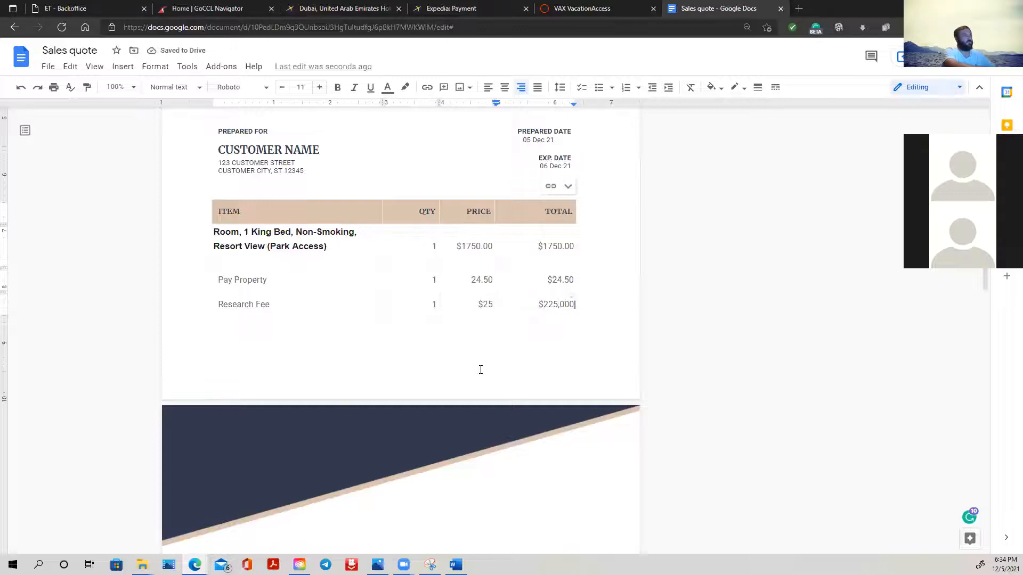
key(BackSpace)
key(BackSpace)
key(BackSpace)
key(BackSpace)
key(BackSpace)
key(BackSpace)
key(BackSpace)
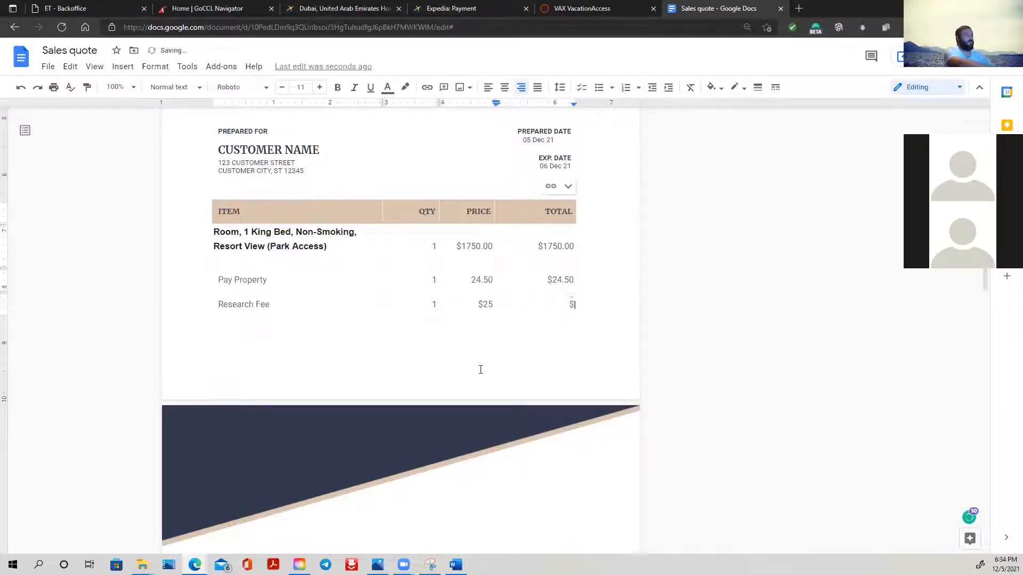
text(25)
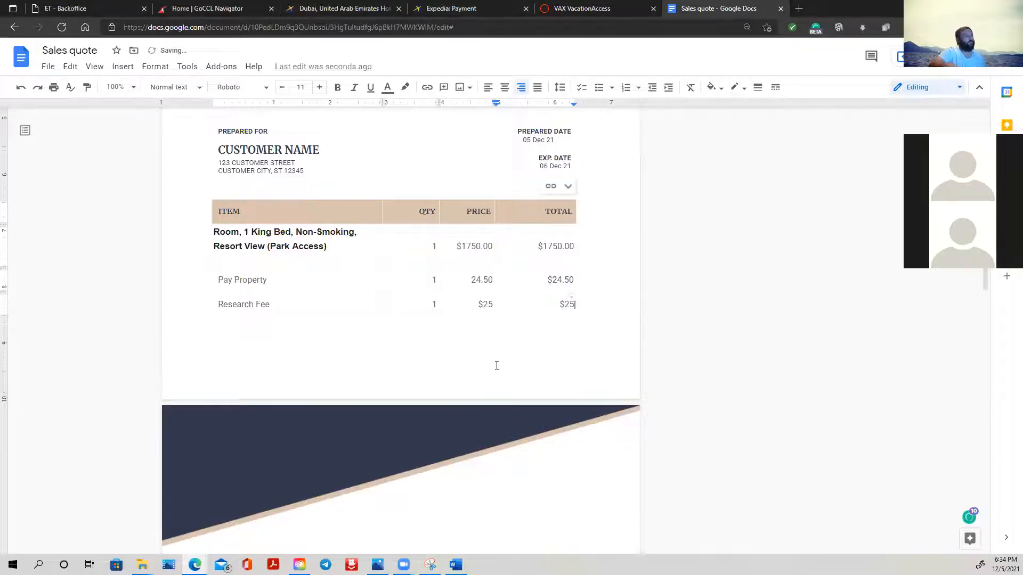
click(560, 315)
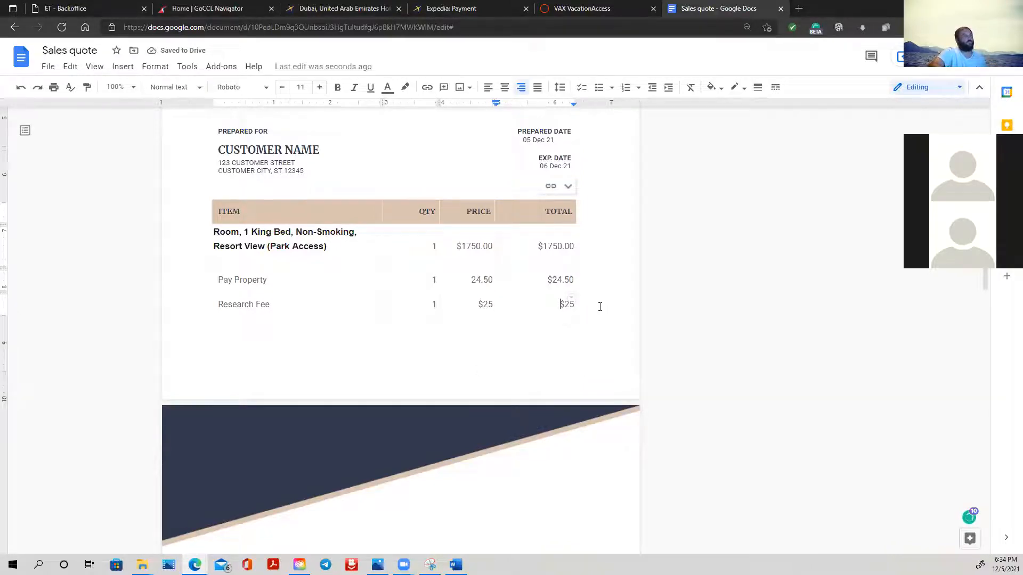
key(Down)
key(Down)
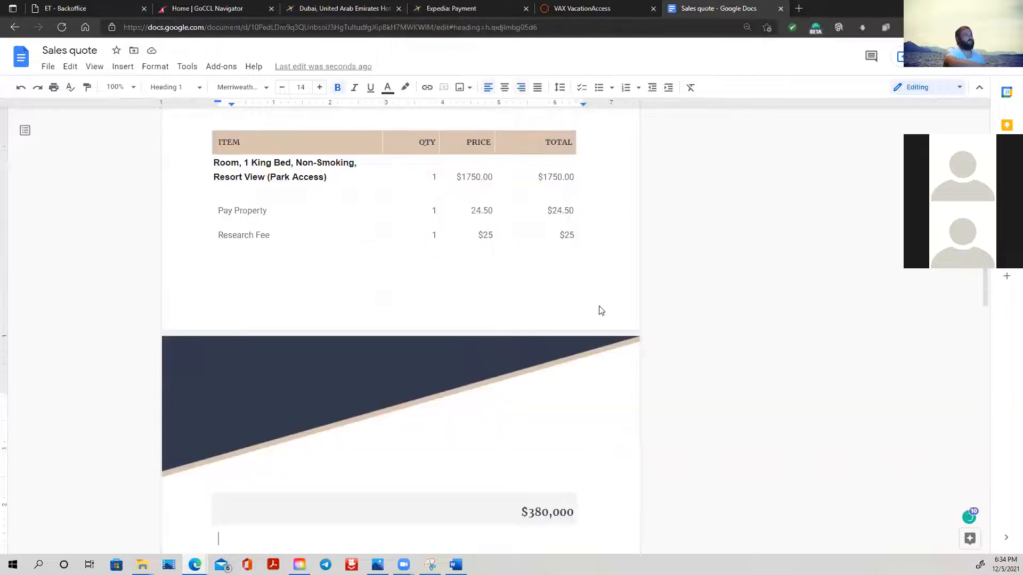
click(575, 235)
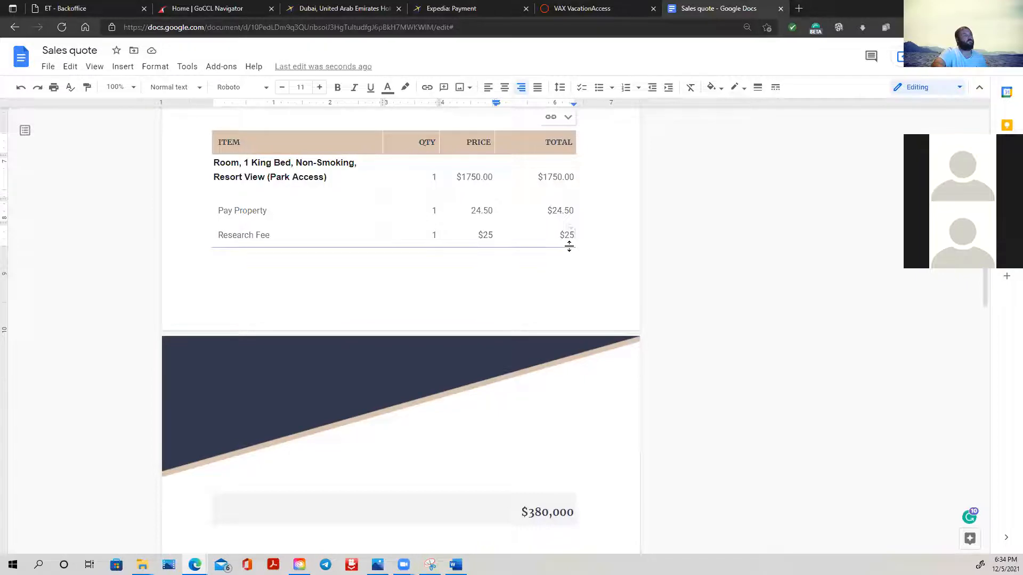
click(569, 246)
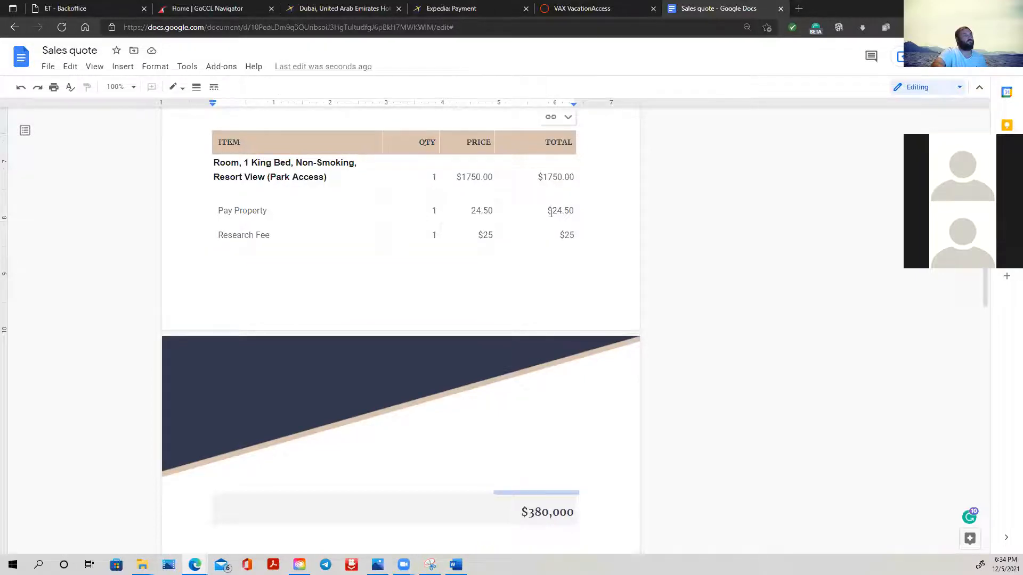
drag(553, 210, 574, 210)
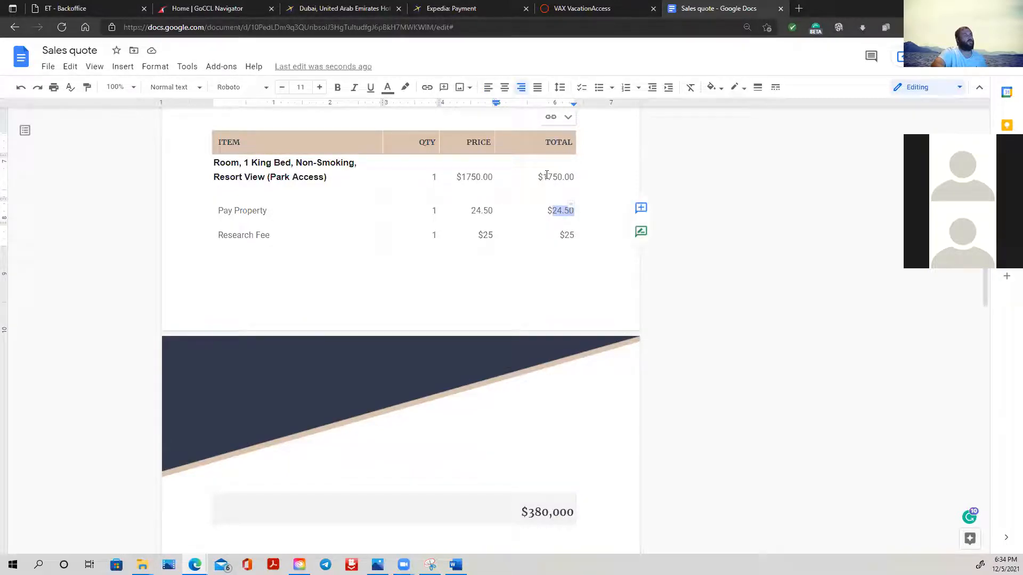
click(569, 234)
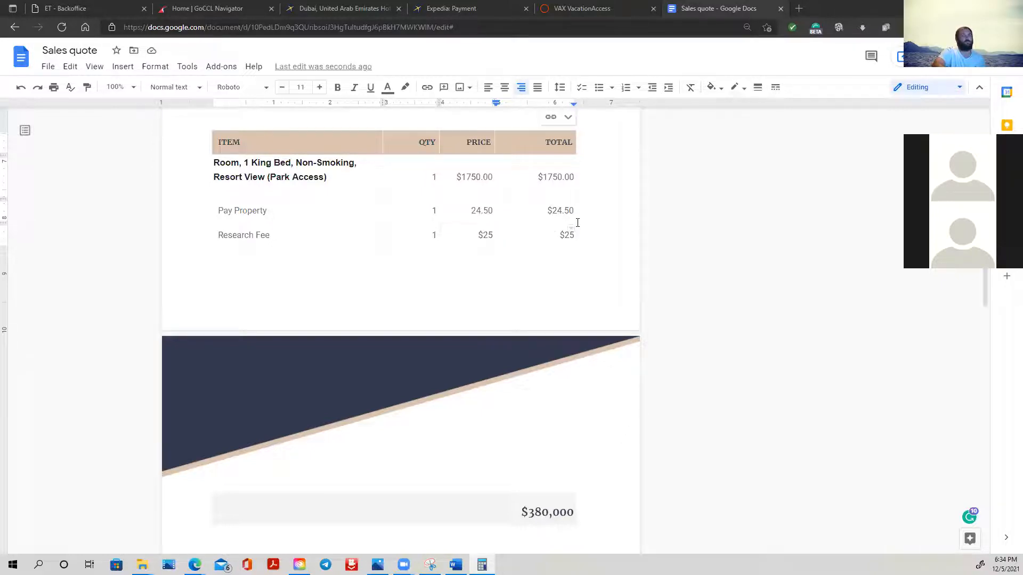
- Change the Pay Property row's total to the running total $1774.50
drag(573, 211, 553, 211)
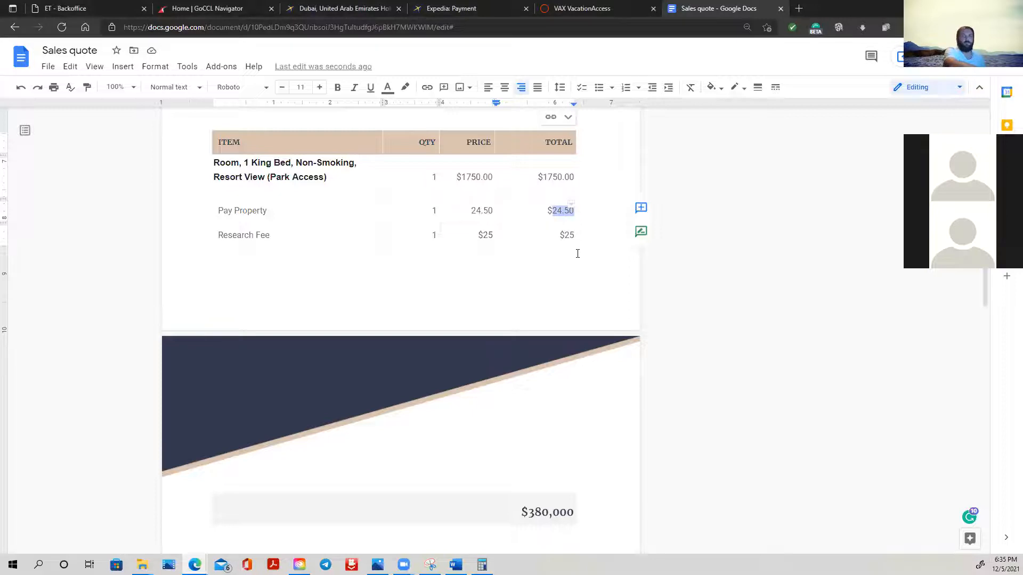
text(17)
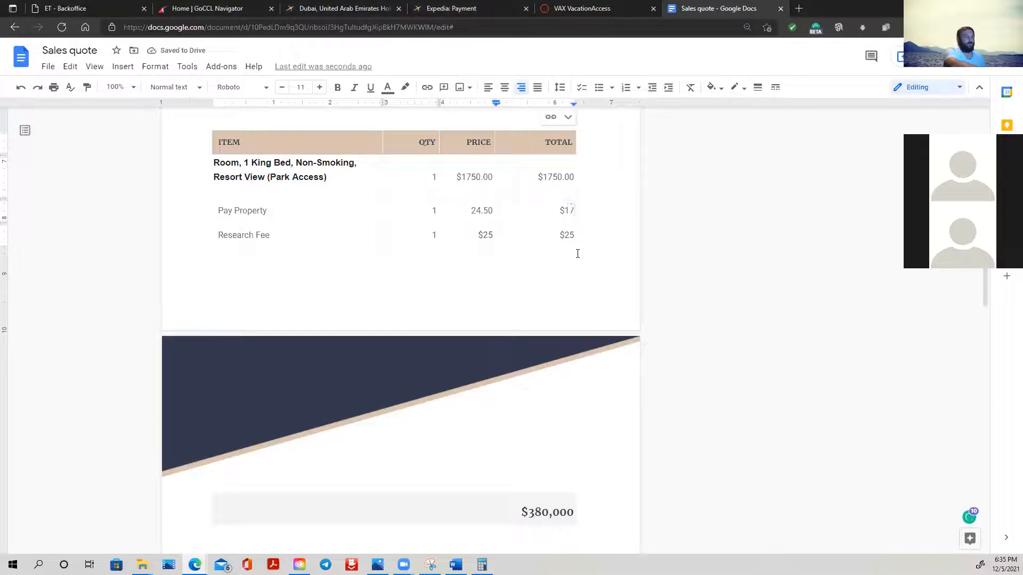
text(745)
key(BackSpace)
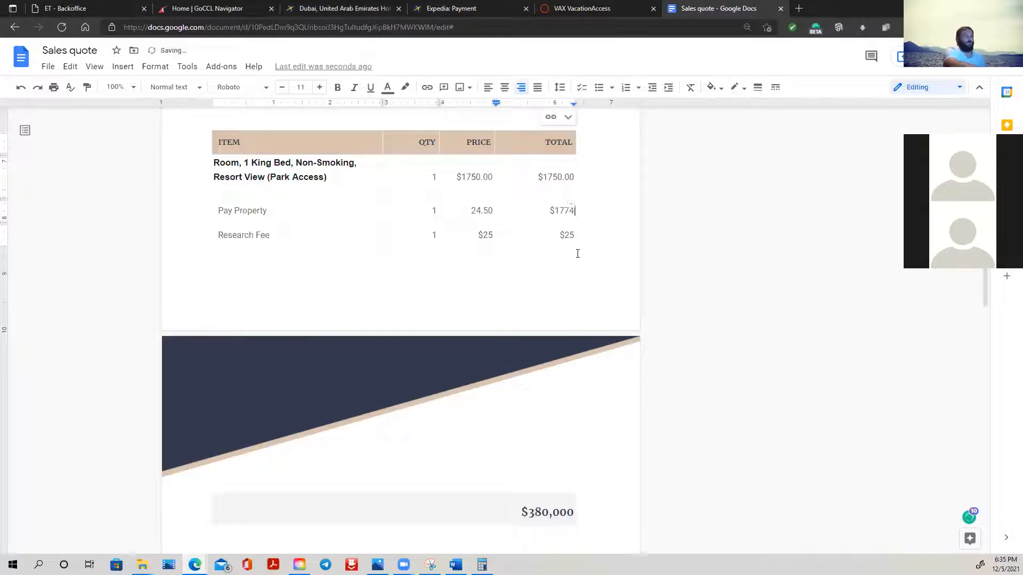
text(.50)
- Change the Research Fee row's total to the running total $1799.50
key(Down)
key(BackSpace)
key(BackSpace)
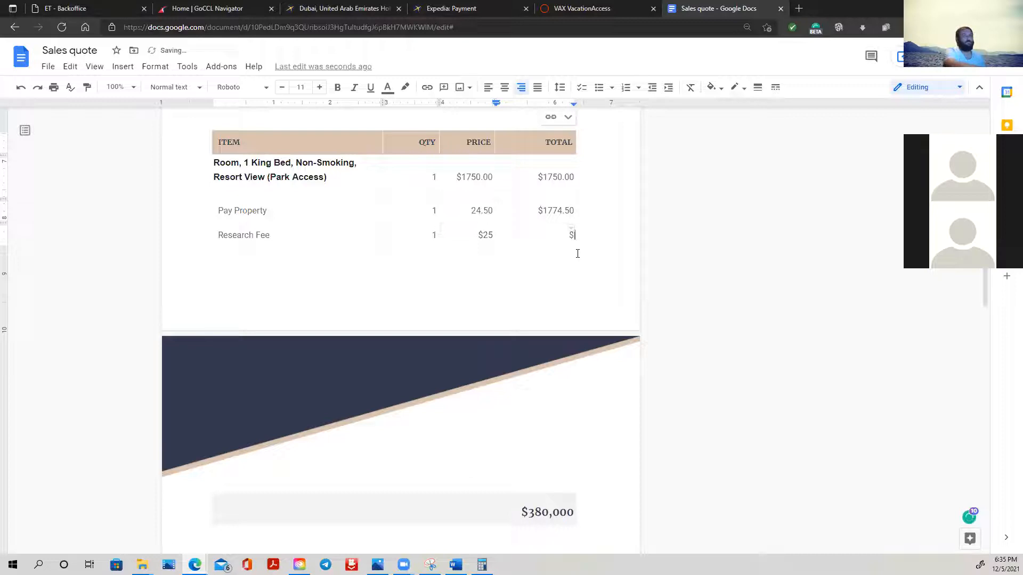
text(1799.50)
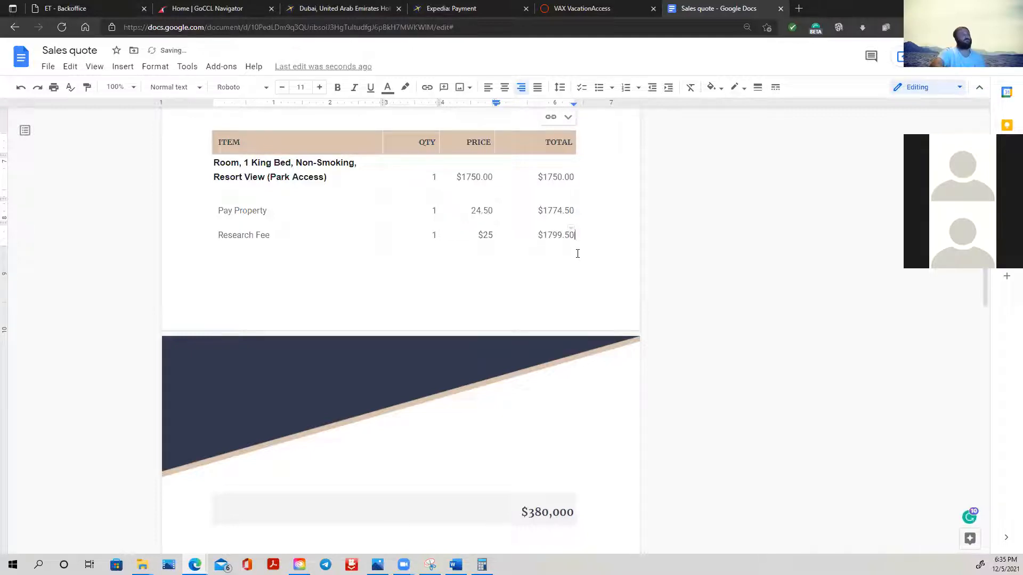
- Review the sales quote from the company header through the grand total, terms and conditions, and signature section
click(434, 354)
scroll(434, 353, down, 3)
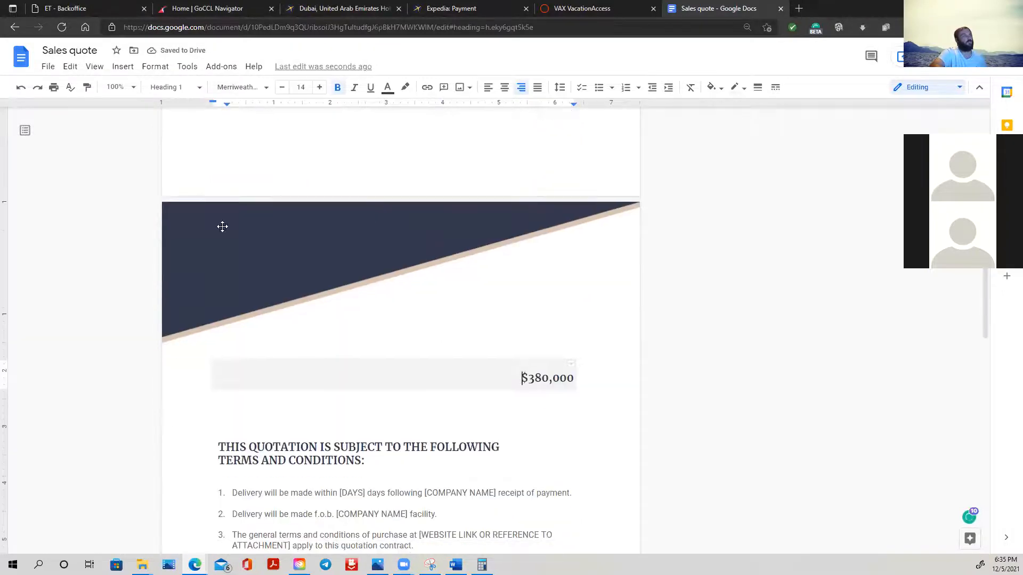
scroll(496, 219, down, 5)
scroll(594, 247, up, 3)
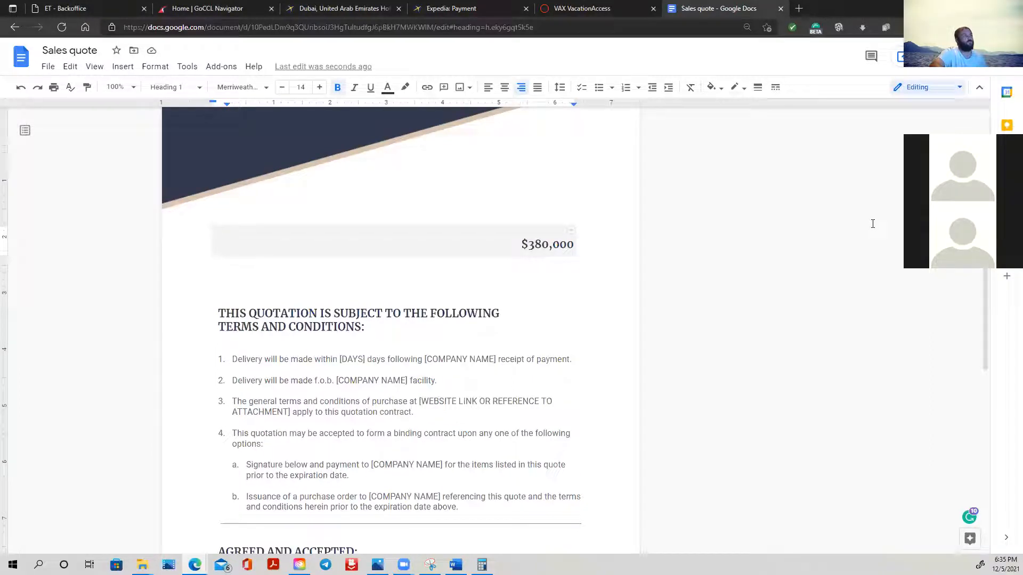
scroll(506, 369, up, 10)
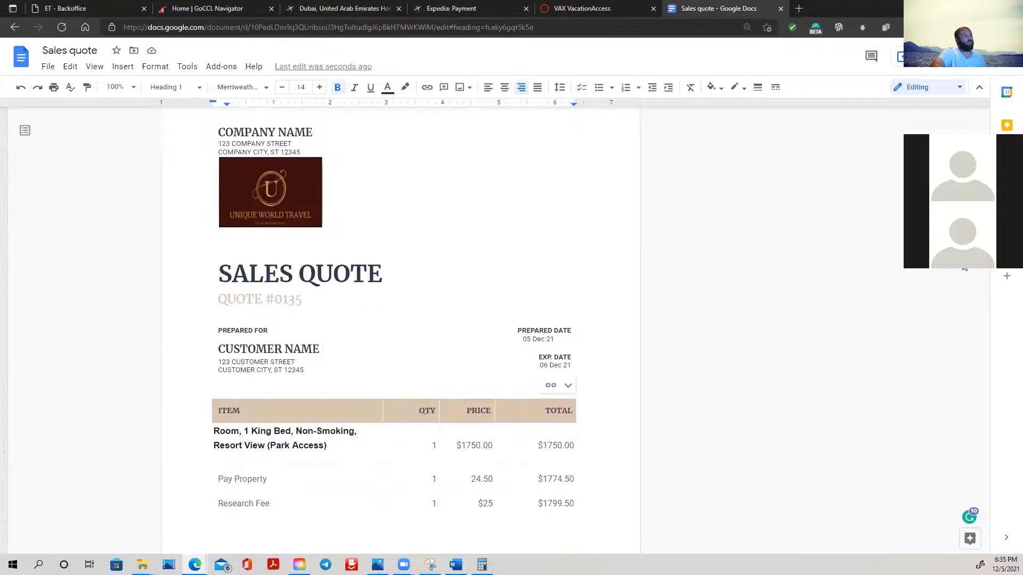
scroll(329, 357, down, 14)
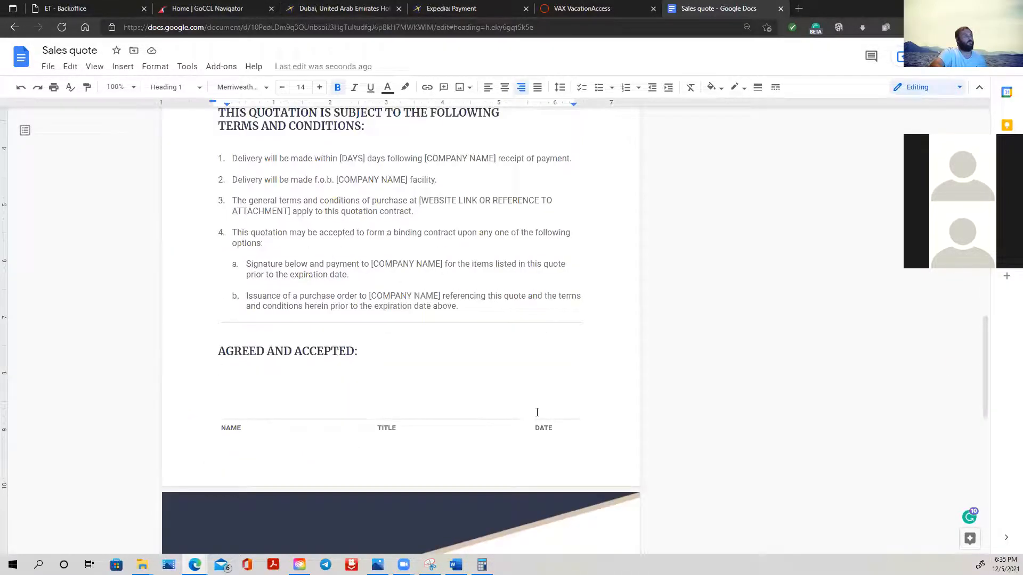
scroll(473, 288, up, 3)
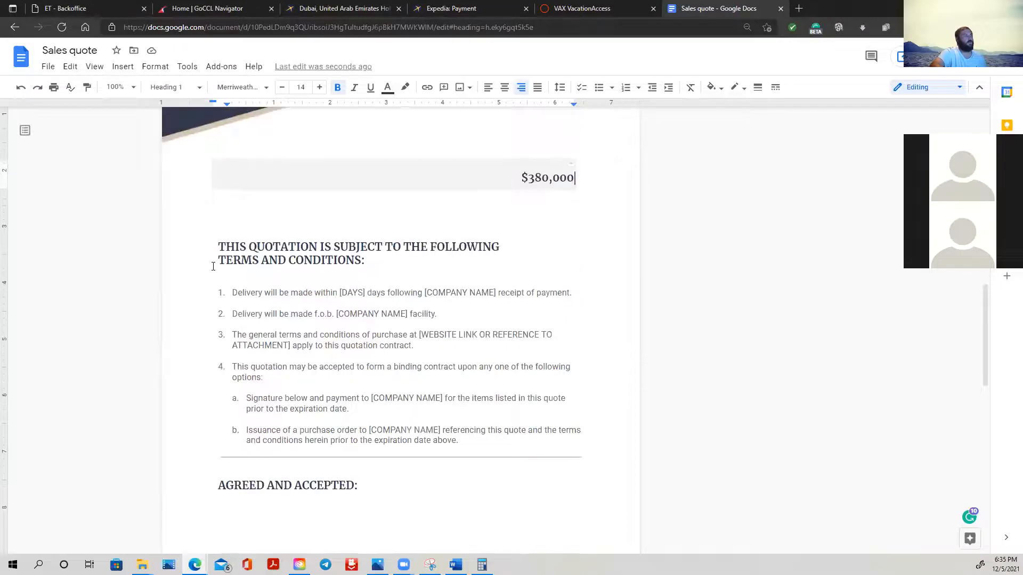
scroll(247, 267, up, 7)
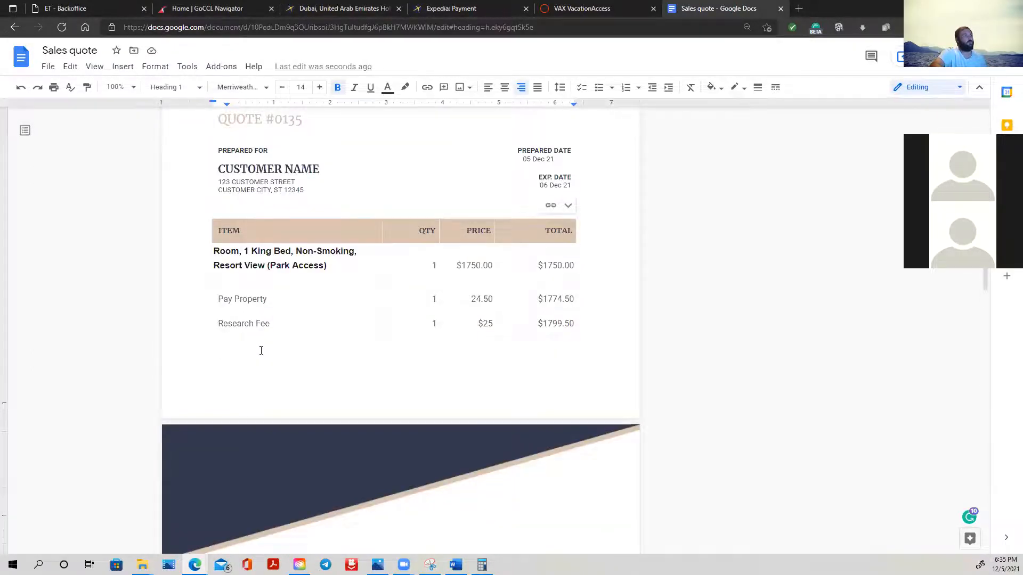
scroll(278, 344, up, 6)
click(458, 356)
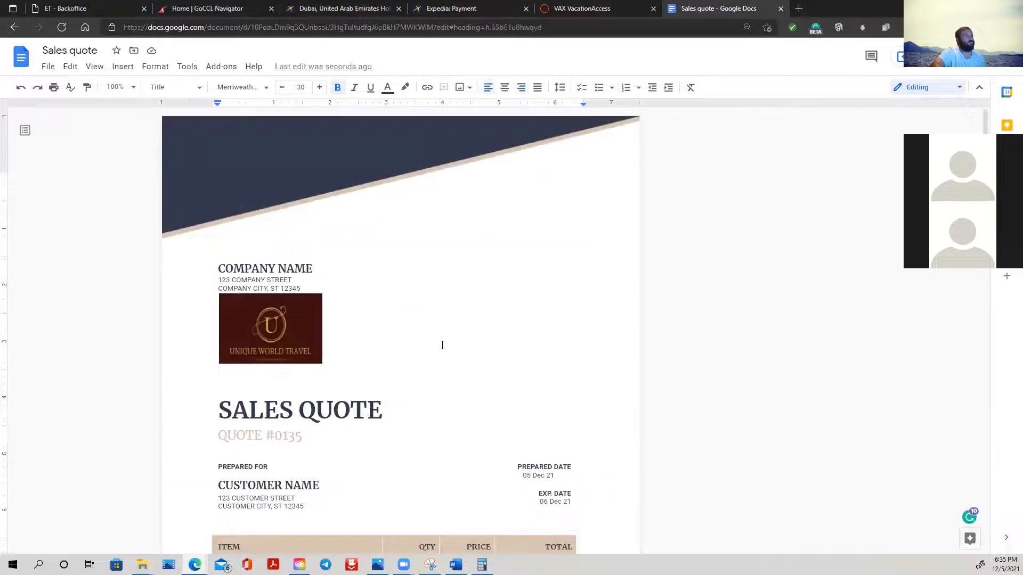
- Append "non-refundable" to the Research Fee item's name, using the suggested hyphenated spelling
scroll(439, 349, down, 4)
click(294, 438)
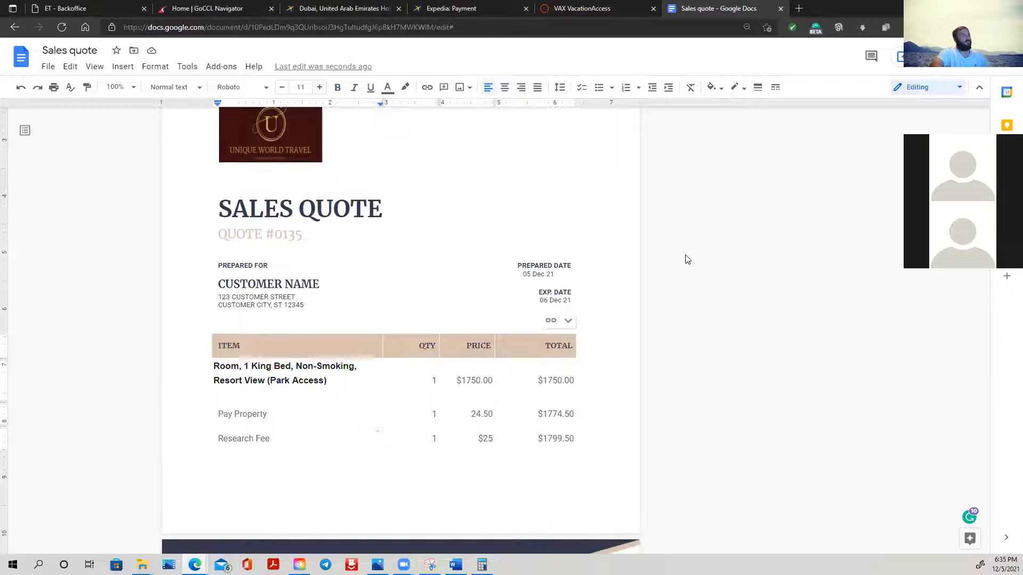
text(n)
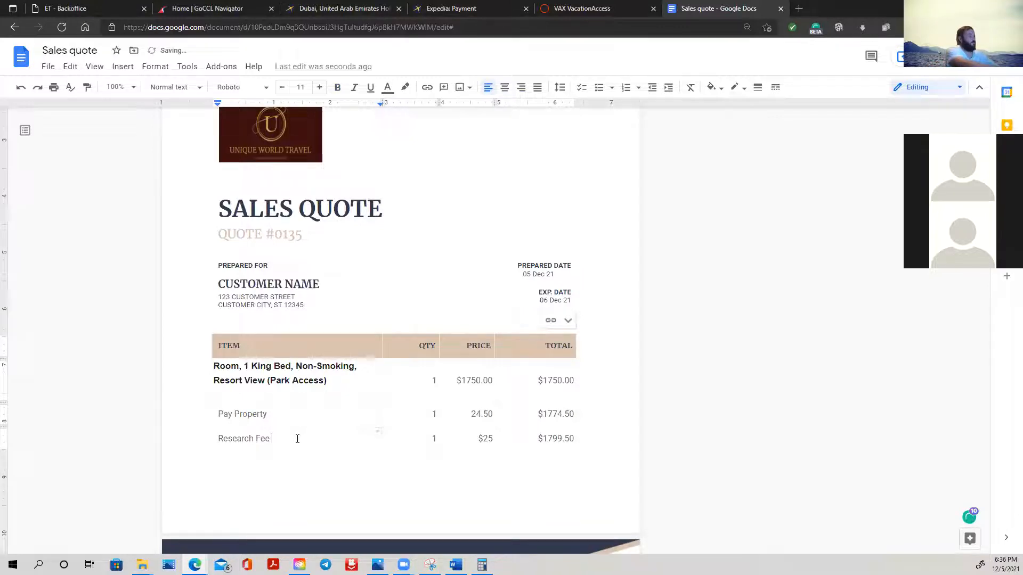
text(on re)
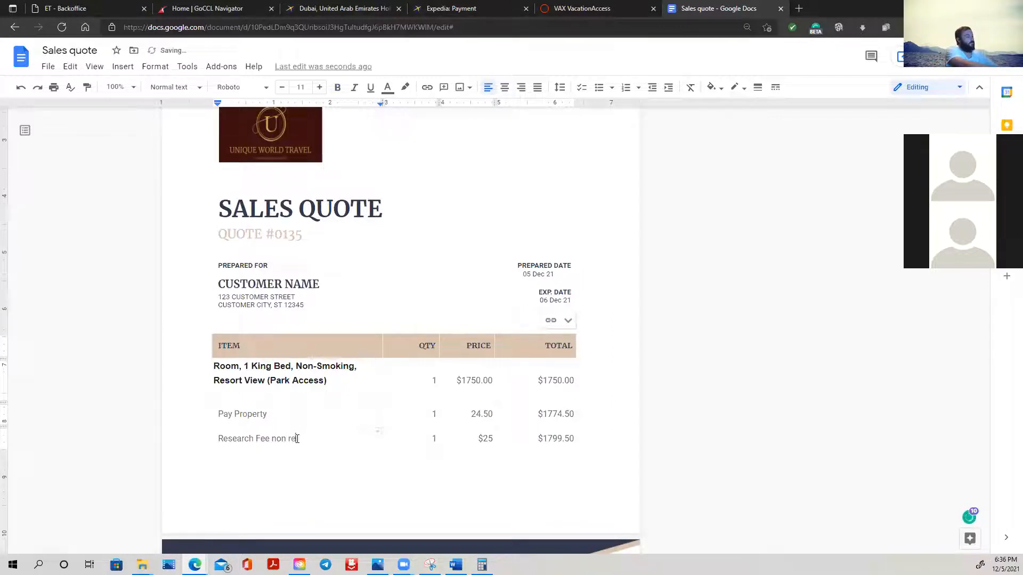
text(fundable)
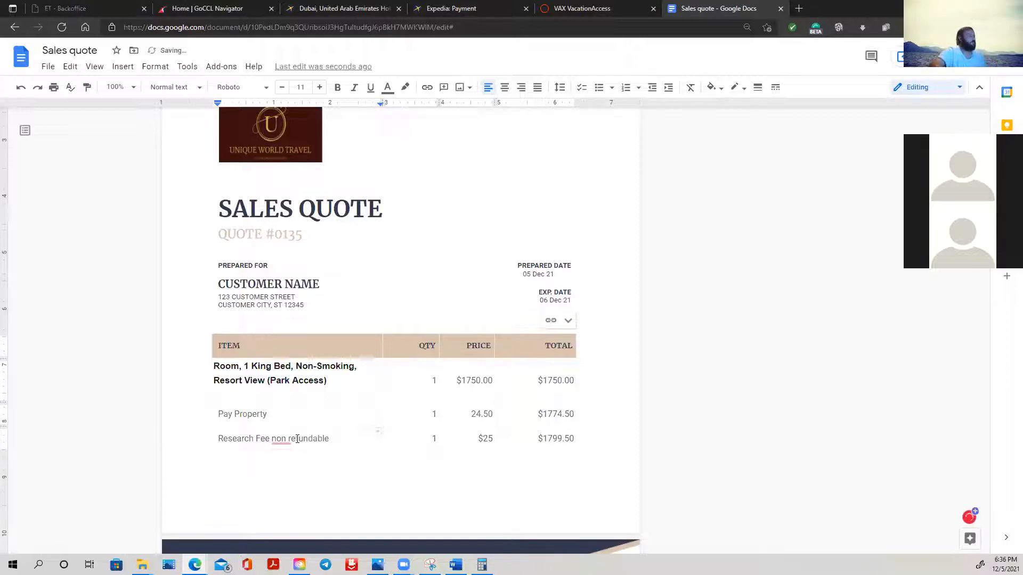
mouse_move(284, 440)
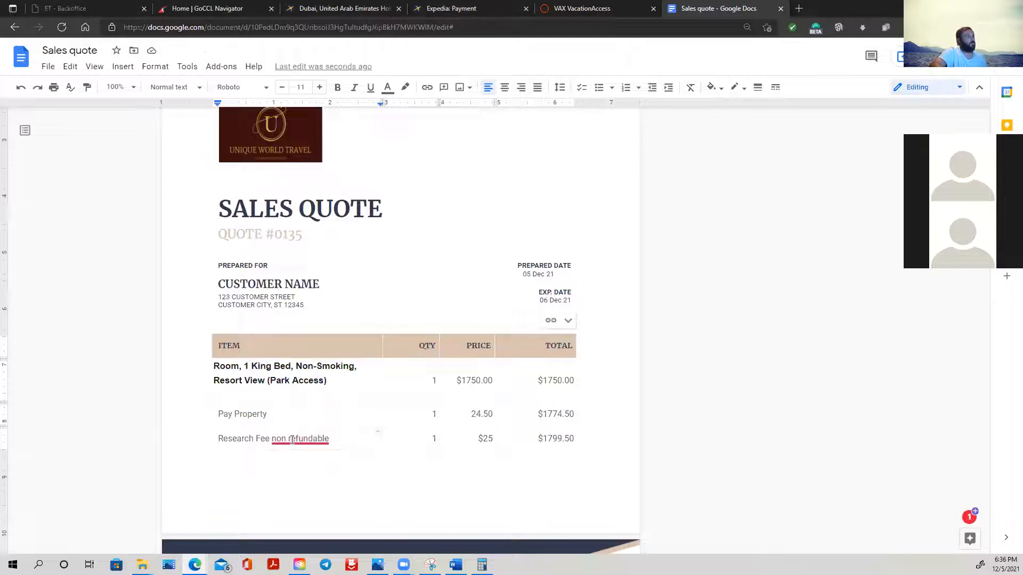
click(313, 378)
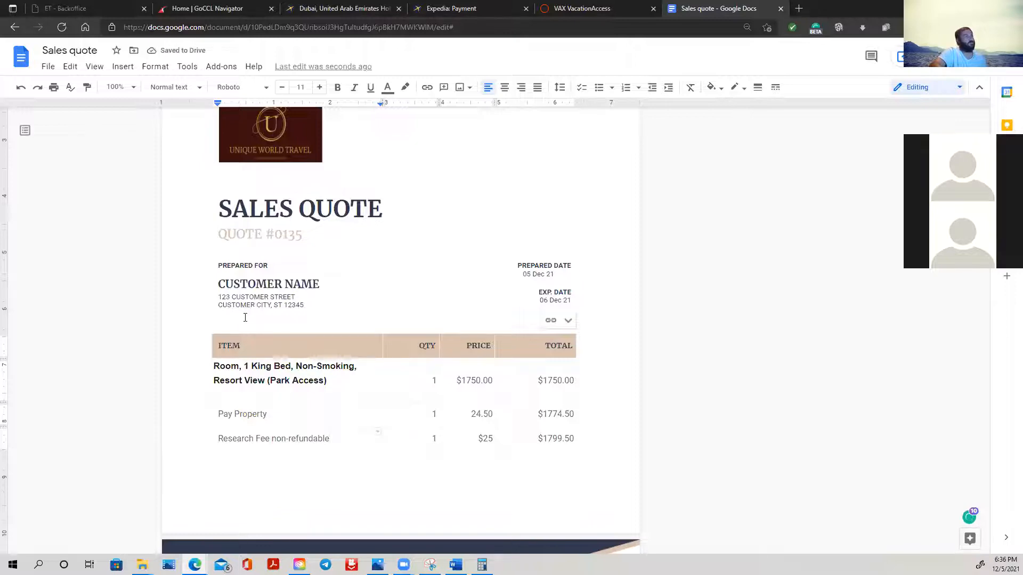
- Examine the template's delivery terms, binding contract options and acceptance block below the item table
click(229, 318)
key(Delete)
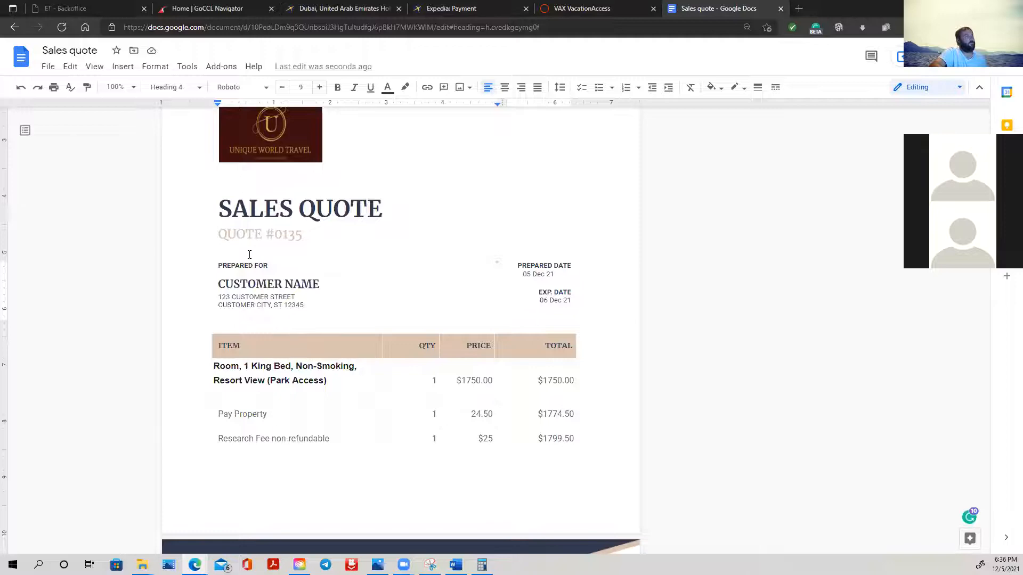
scroll(373, 367, down, 3)
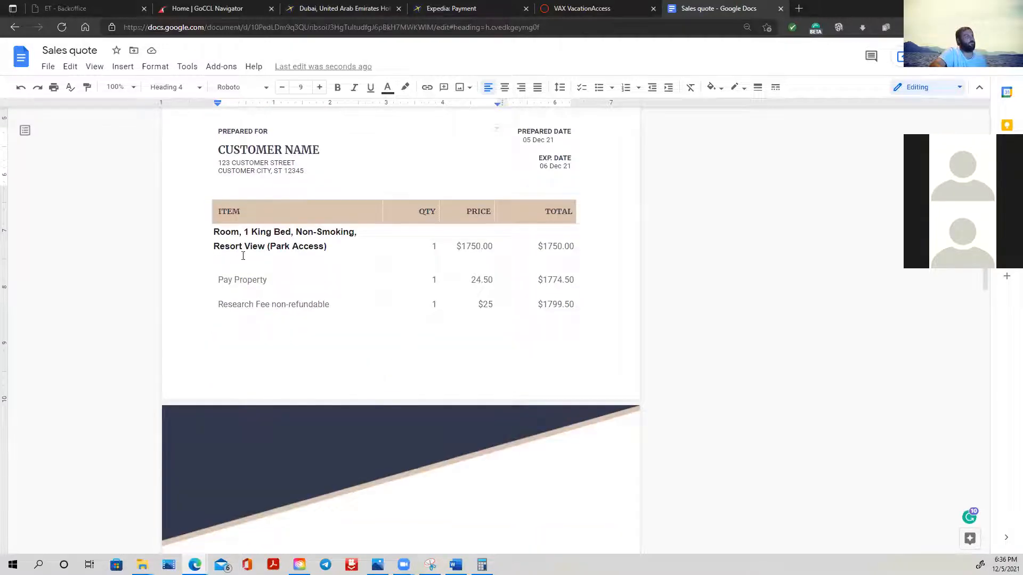
scroll(302, 307, down, 3)
scroll(297, 318, up, 3)
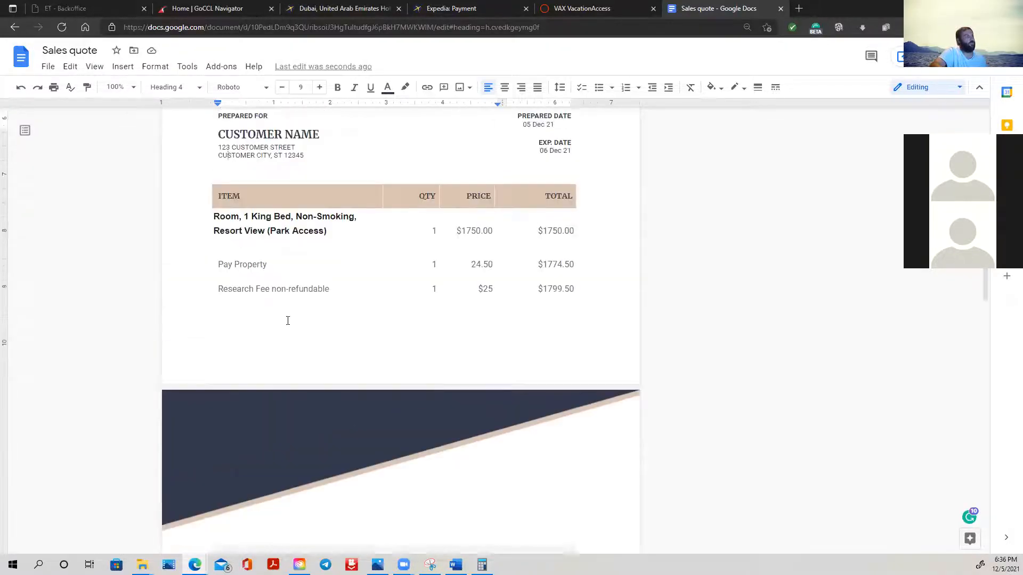
scroll(532, 359, down, 5)
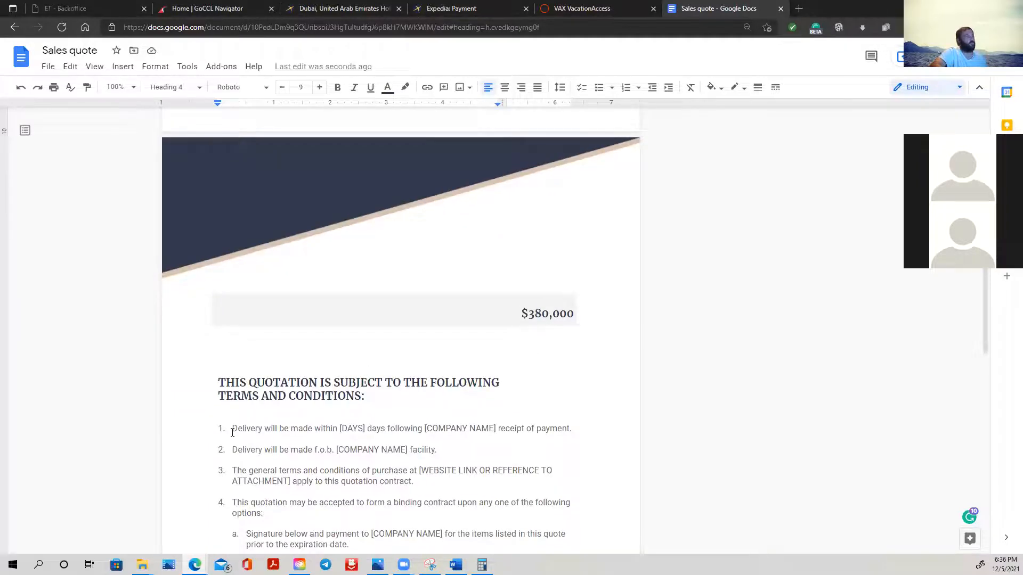
scroll(671, 341, down, 4)
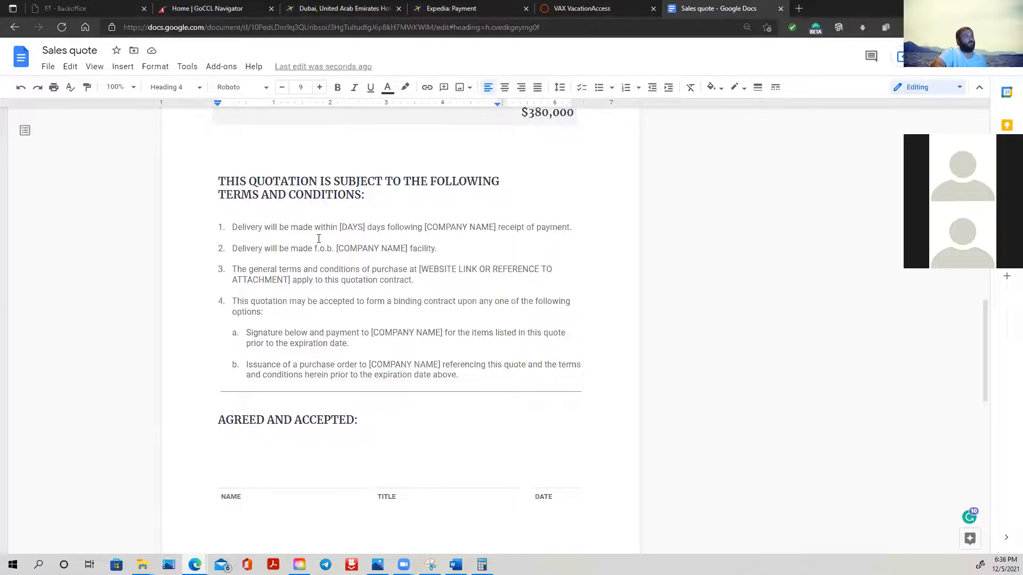
scroll(250, 248, down, 4)
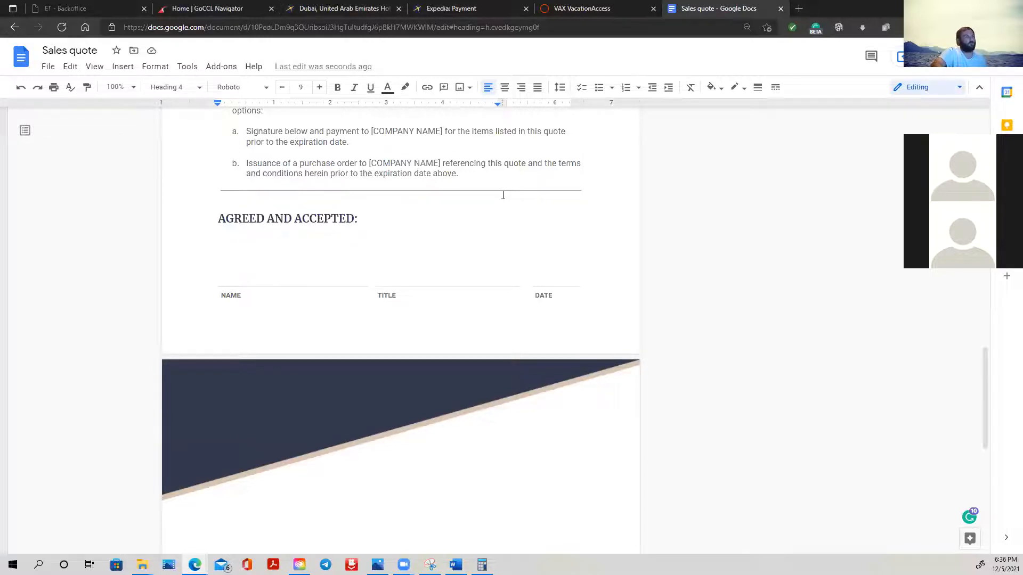
scroll(617, 535, up, 6)
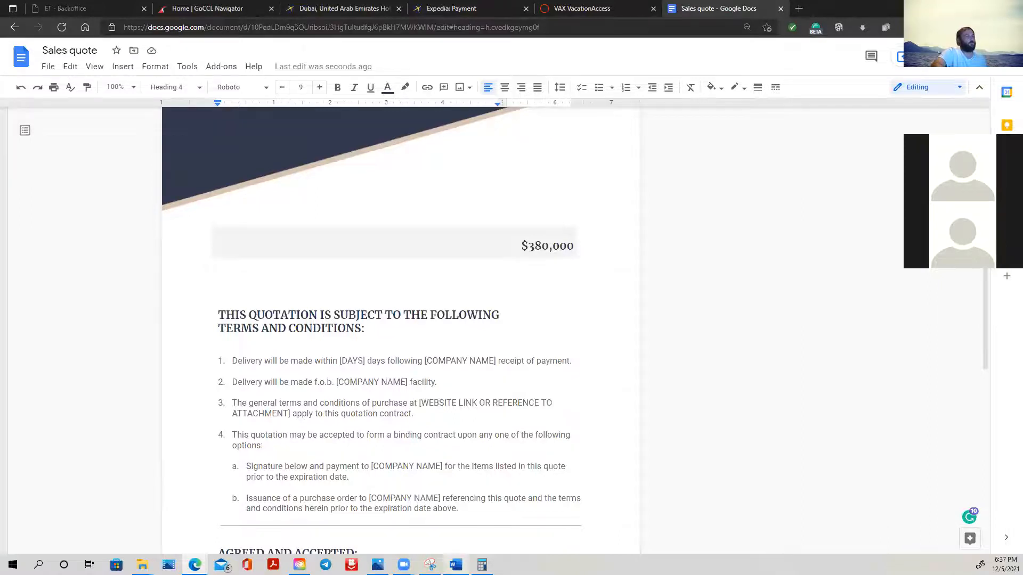
- Switch to the downloaded Sales quote (1) file in Word, enable editing and maximize its window
click(456, 565)
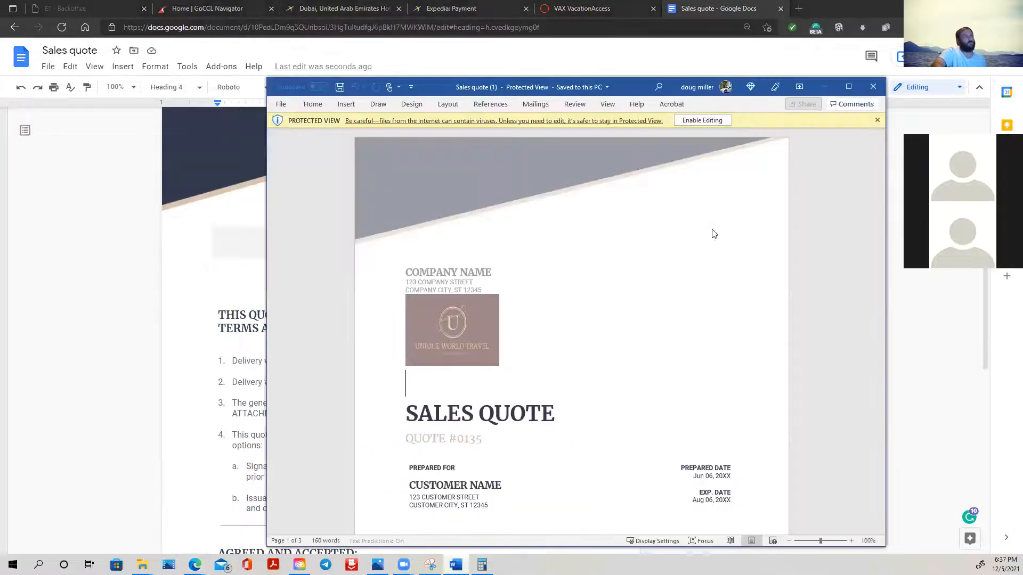
click(718, 121)
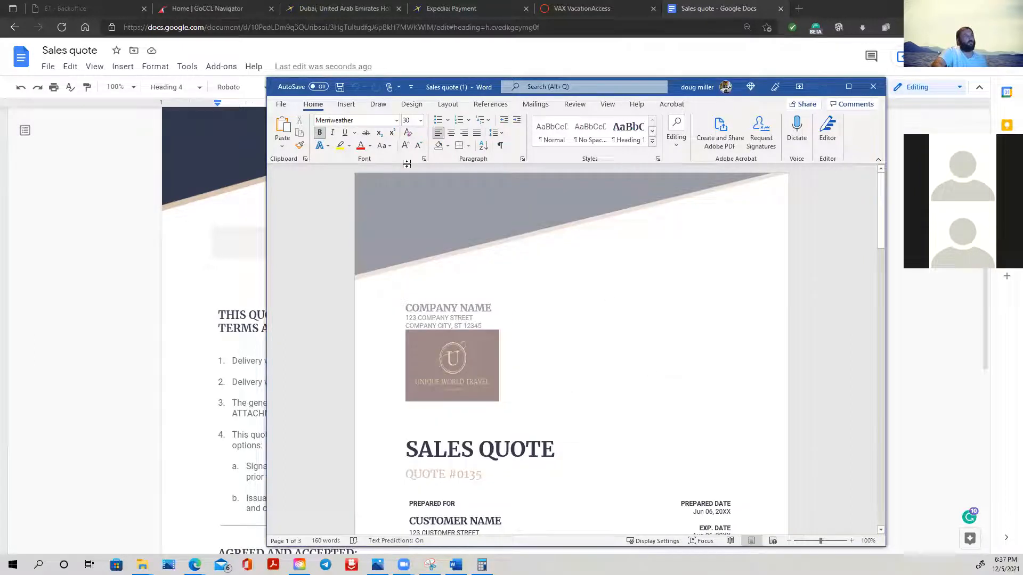
click(849, 87)
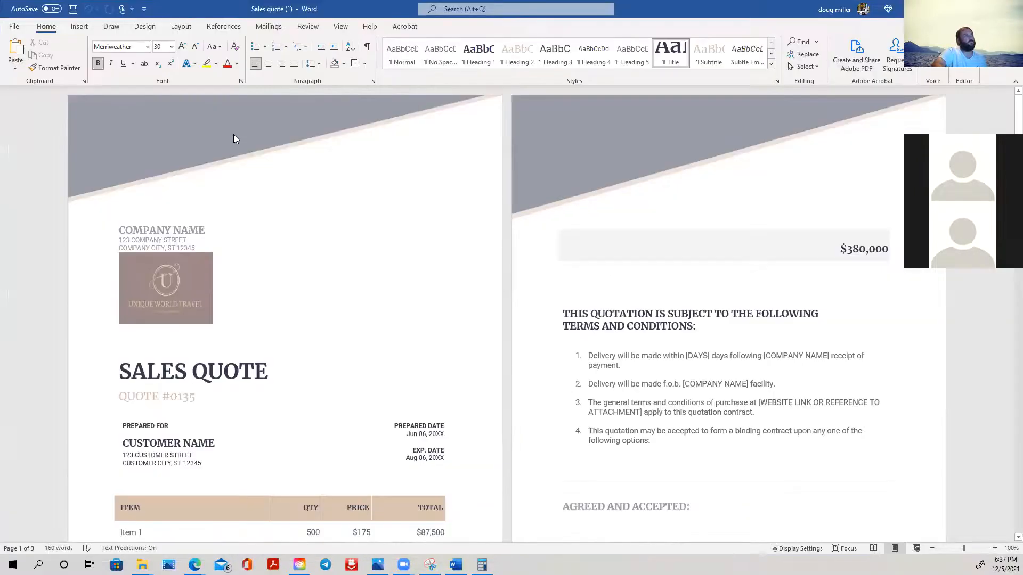
- Look through the pages of the Word copy of the quote, and close it to return to Google Docs
click(417, 167)
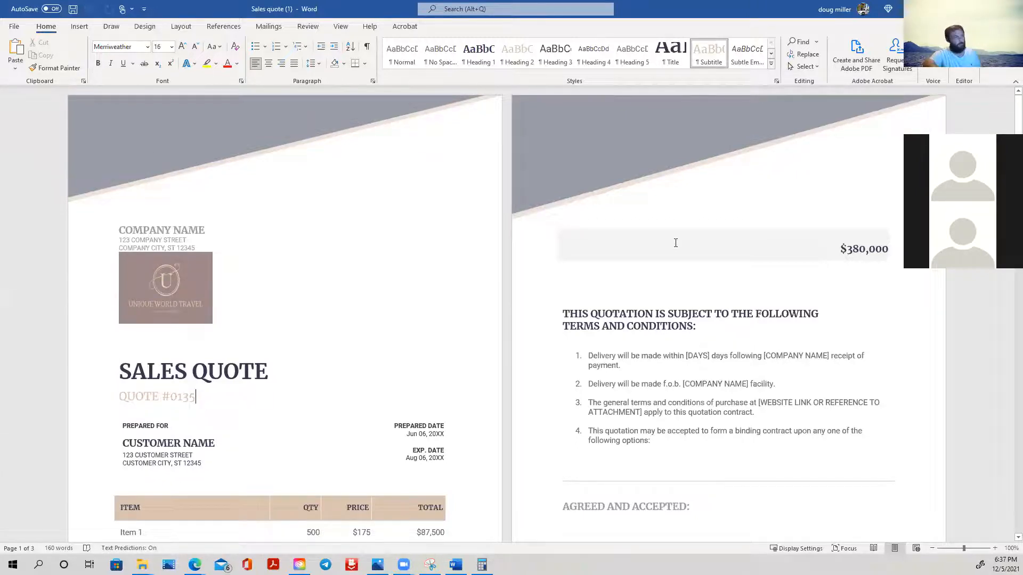
scroll(676, 243, down, 3)
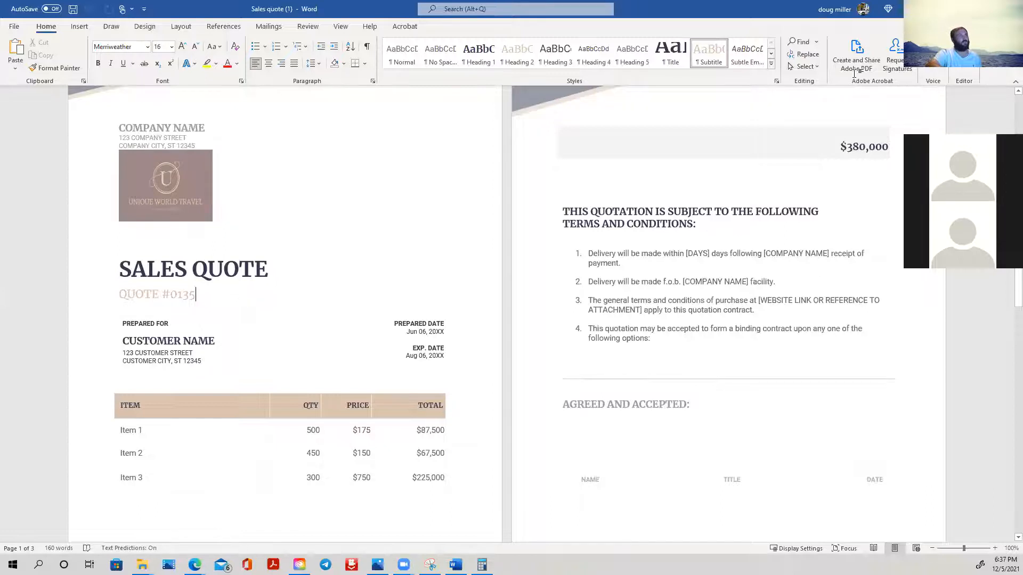
scroll(629, 236, down, 3)
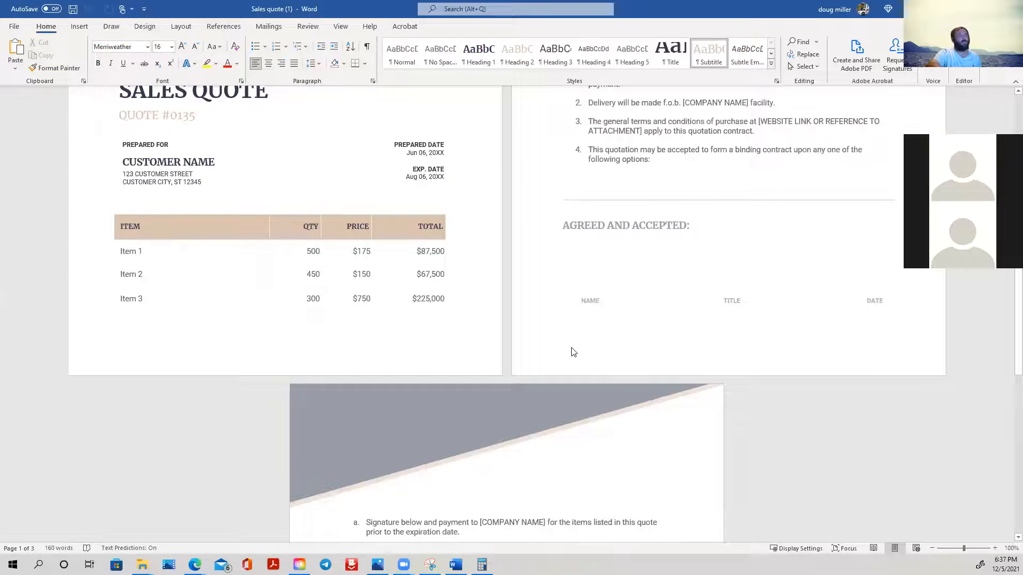
click(1010, 9)
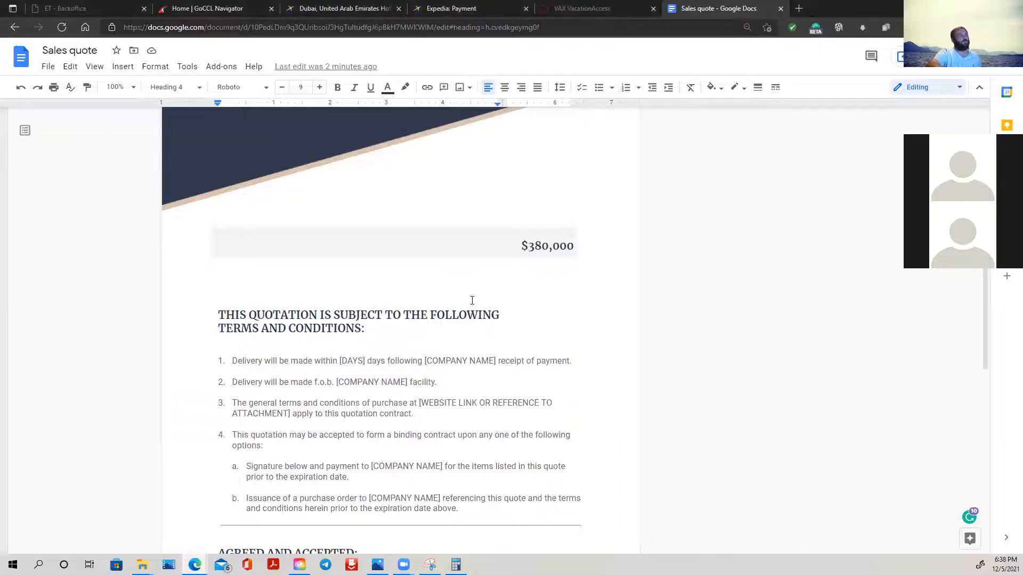
- Delete terms 2 through 4, including sub-items a and b, from the terms and conditions list
scroll(471, 373, down, 4)
scroll(463, 442, up, 3)
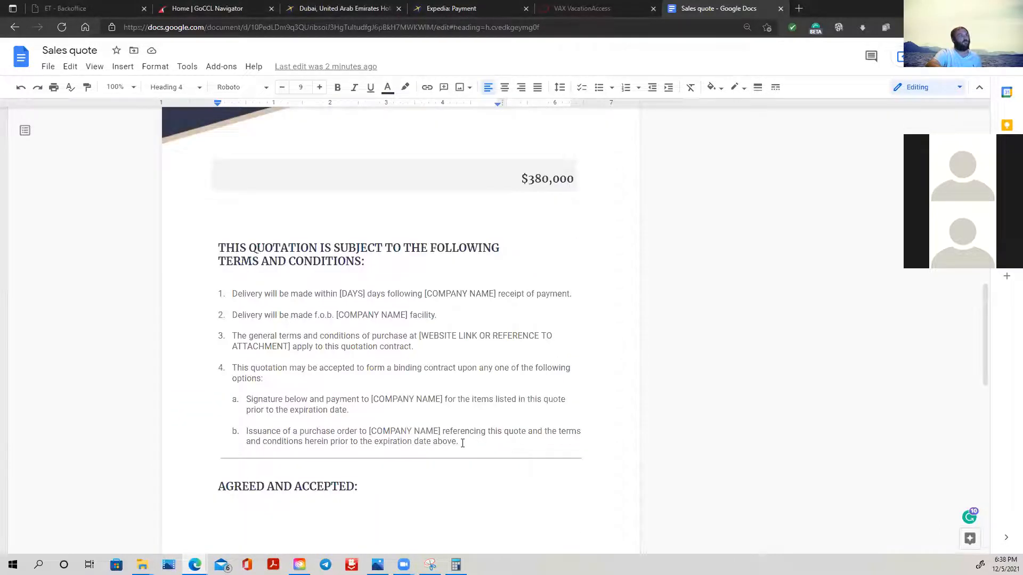
drag(232, 338, 222, 316)
key(BackSpace)
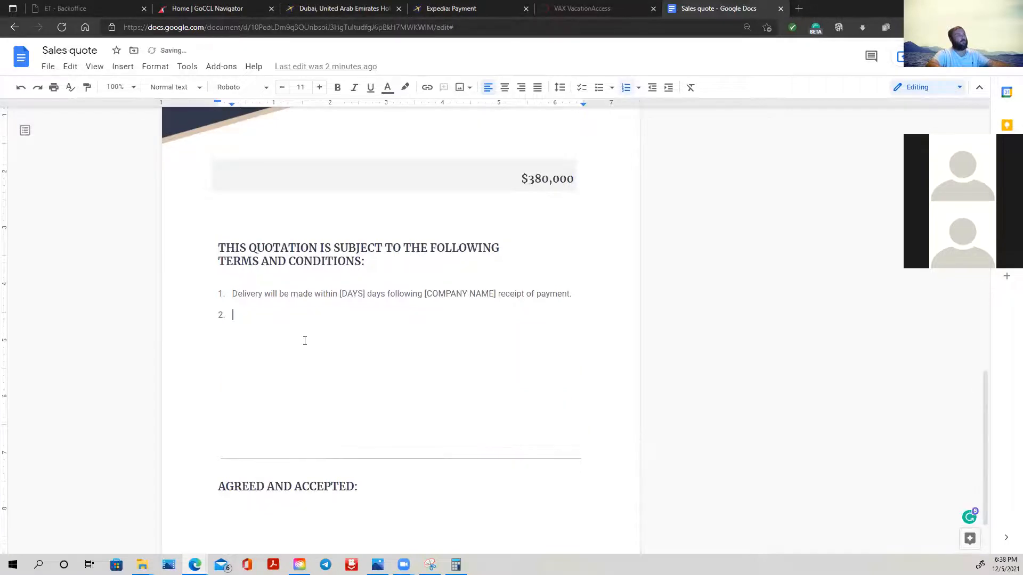
key(BackSpace)
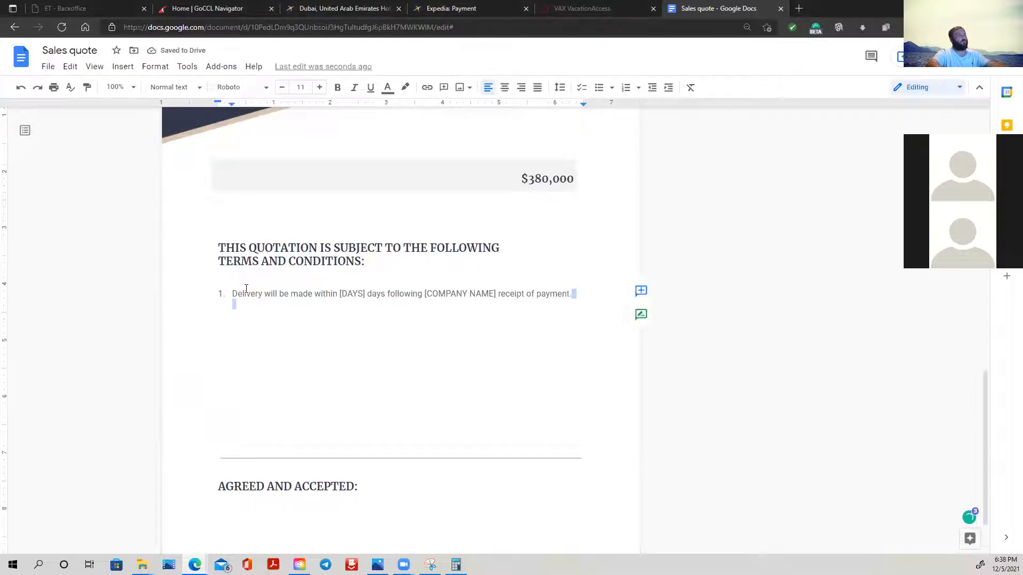
- Replace the first term about delivery with "Prices are subject to change"
shift+click(236, 294)
shift+click(215, 293)
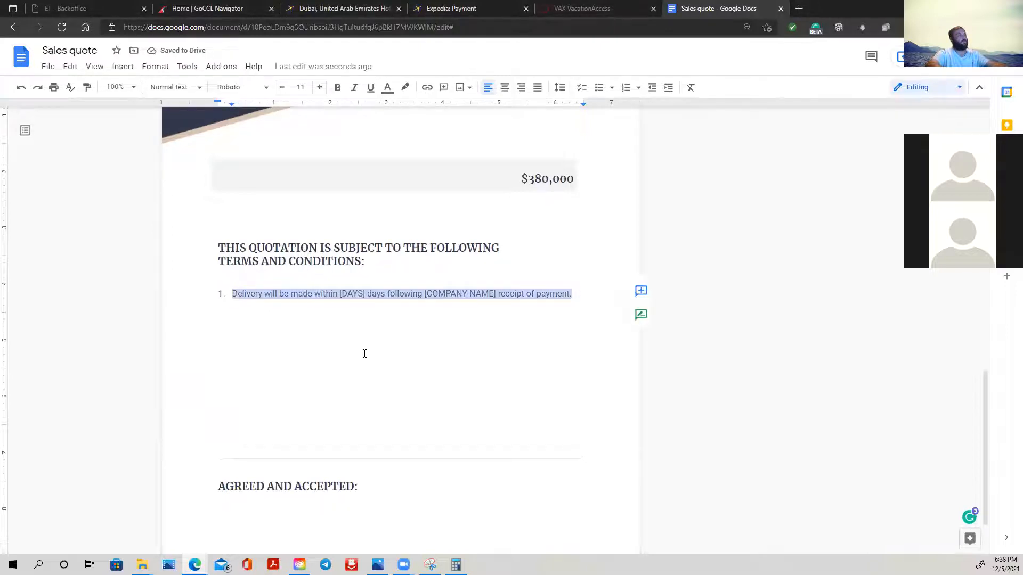
text(Prices are subject to)
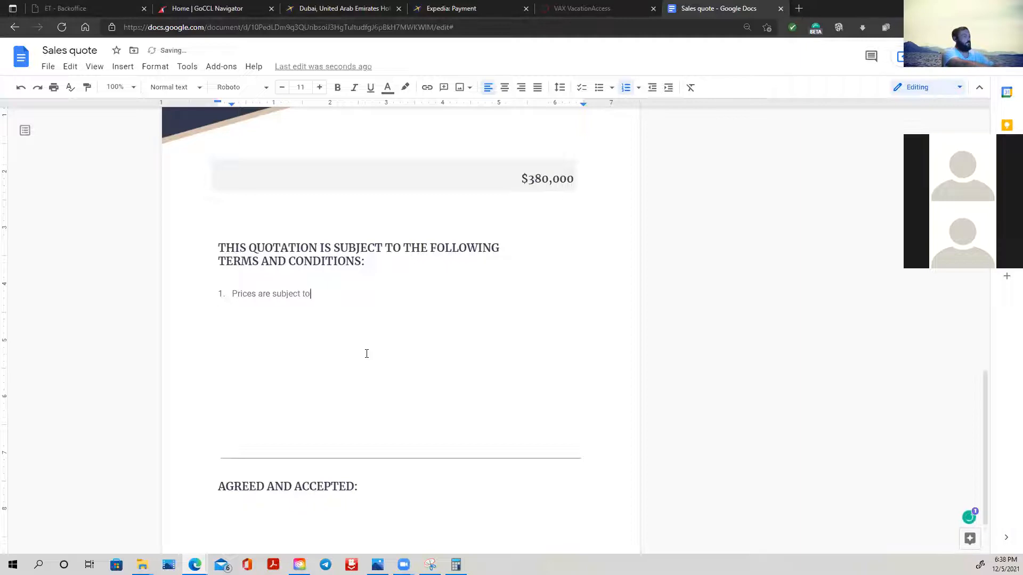
text( change)
- Reword the first term to read "Prices and availability are subject to change"
key(BackSpace)
key(BackSpace)
key(BackSpace)
key(BackSpace)
key(BackSpace)
key(BackSpace)
key(BackSpace)
key(BackSpace)
key(BackSpace)
key(BackSpace)
key(BackSpace)
key(BackSpace)
key(BackSpace)
key(BackSpace)
key(BackSpace)
key(BackSpace)
key(BackSpace)
key(BackSpace)
key(BackSpace)
key(BackSpace)
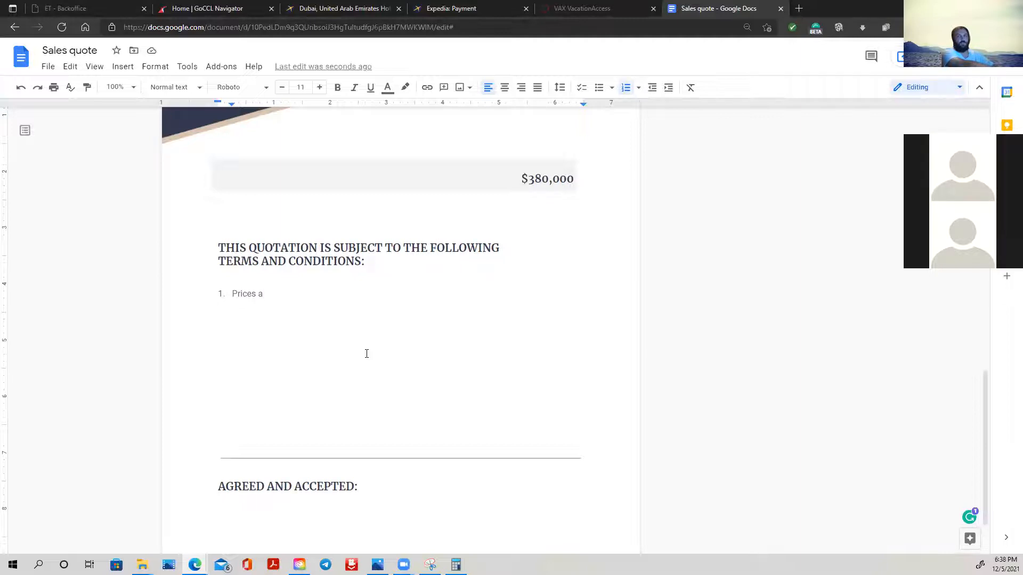
key(BackSpace)
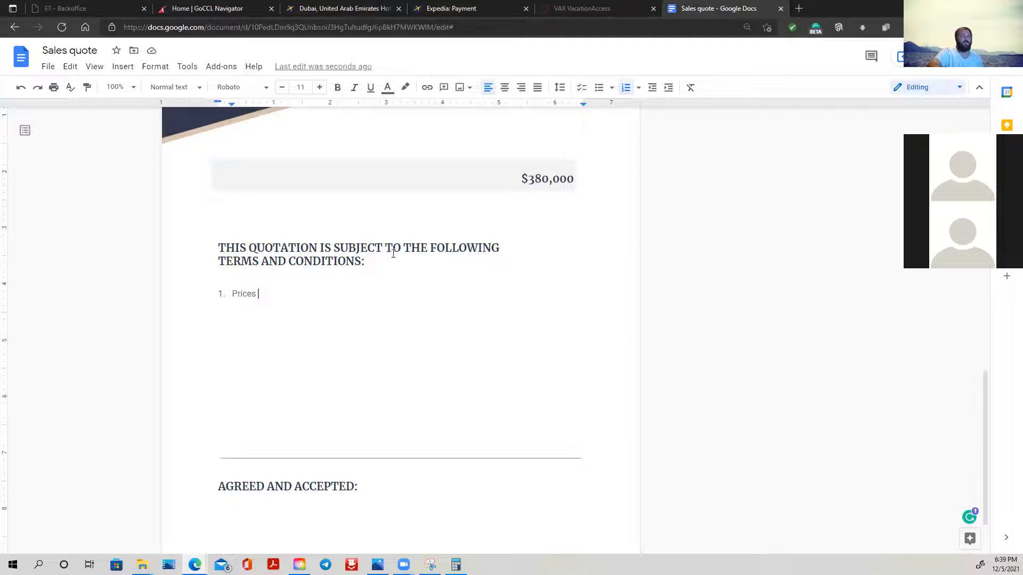
text(are)
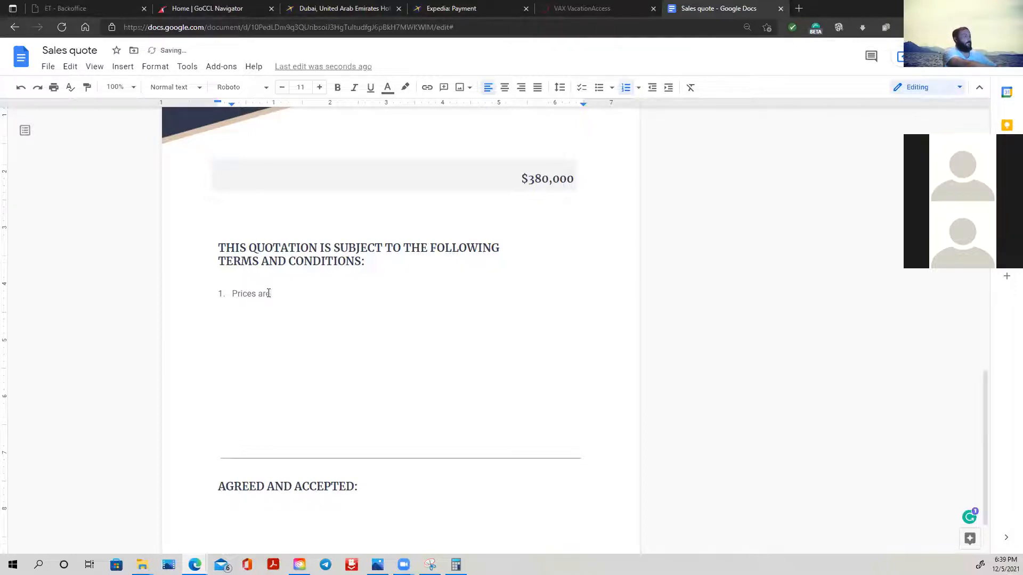
key(BackSpace)
key(BackSpace)
key(BackSpace)
text(and )
text(avali)
text(bility ar)
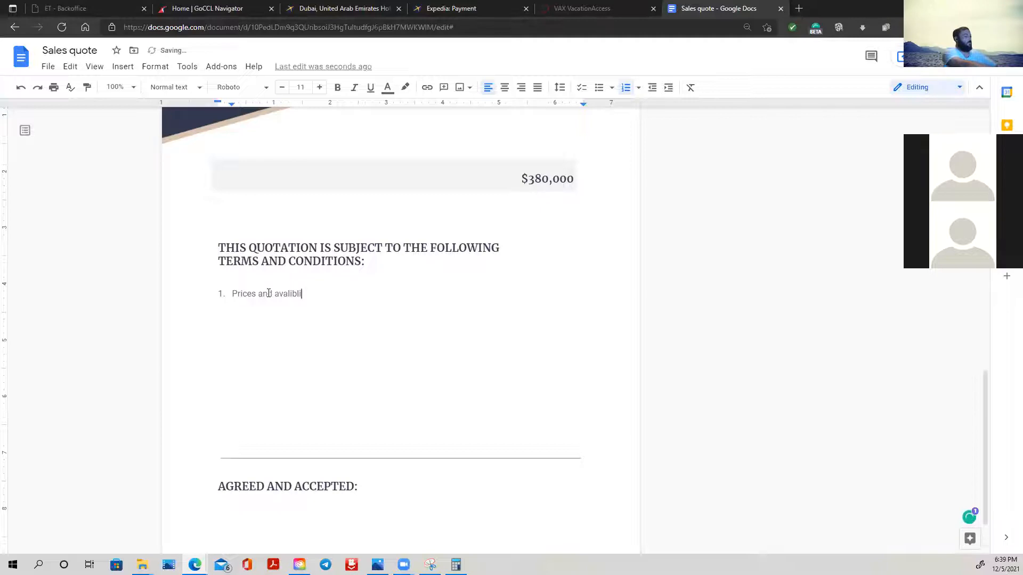
text(e subject to change)
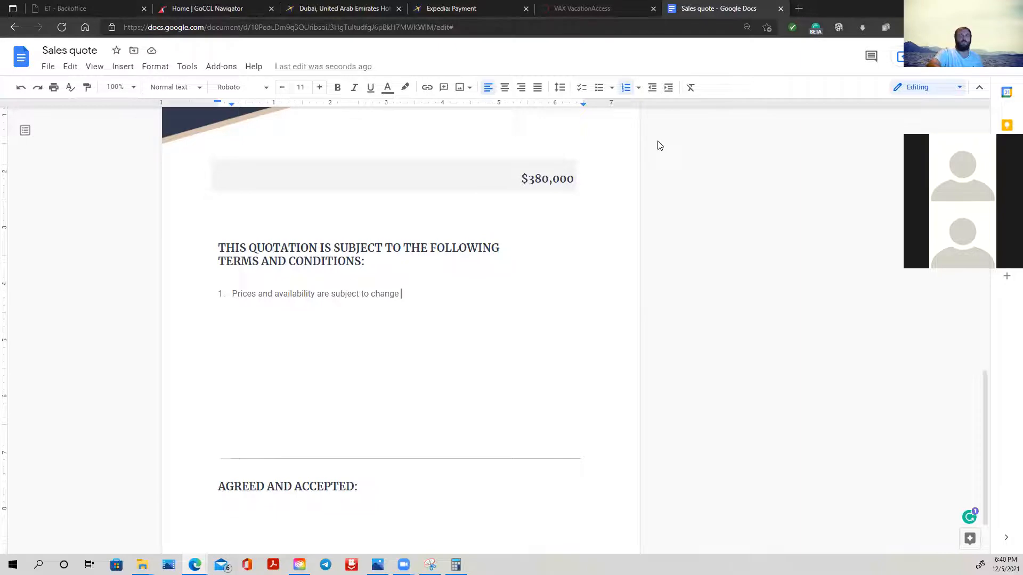
- Review the first page of the quote, including the company header, dates and item table
scroll(655, 145, up, 1)
scroll(653, 145, up, 15)
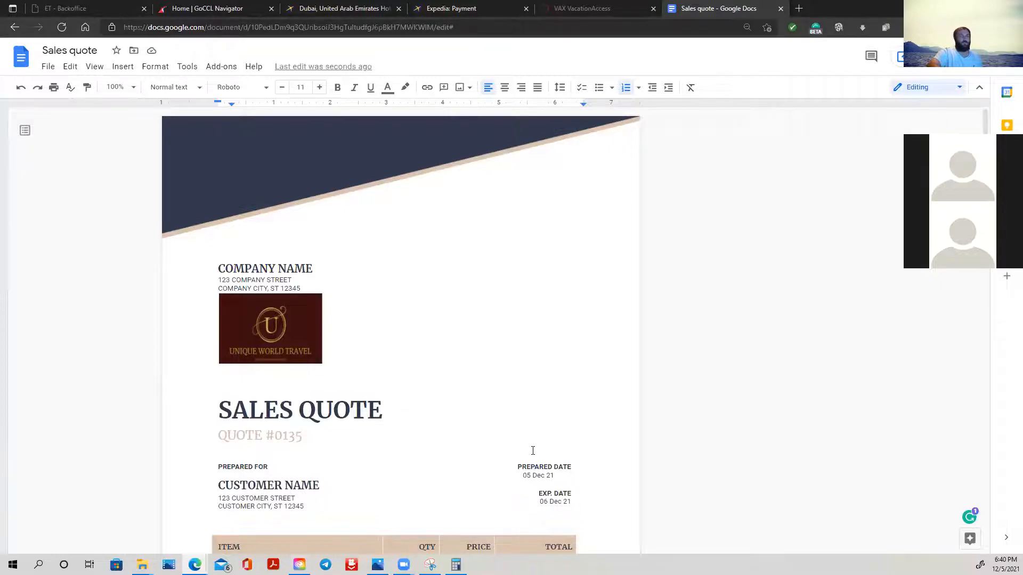
scroll(533, 451, down, 2)
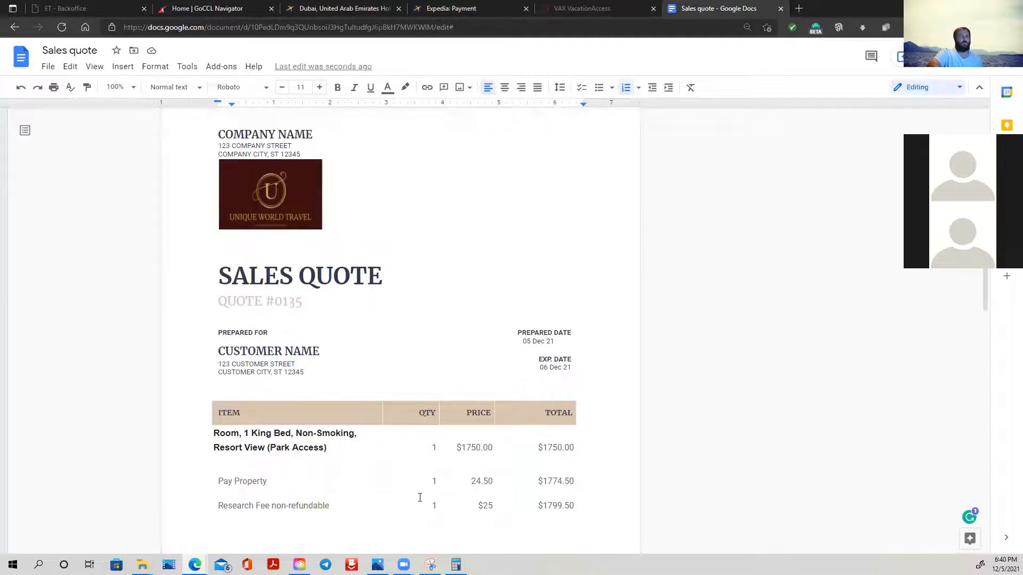
scroll(422, 446, up, 3)
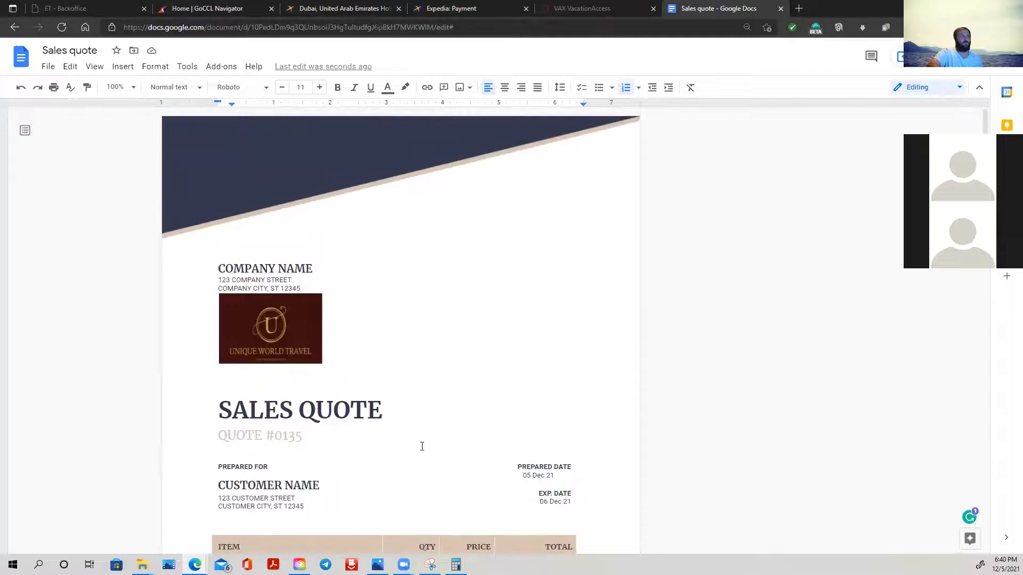
scroll(422, 446, down, 4)
scroll(422, 447, up, 1)
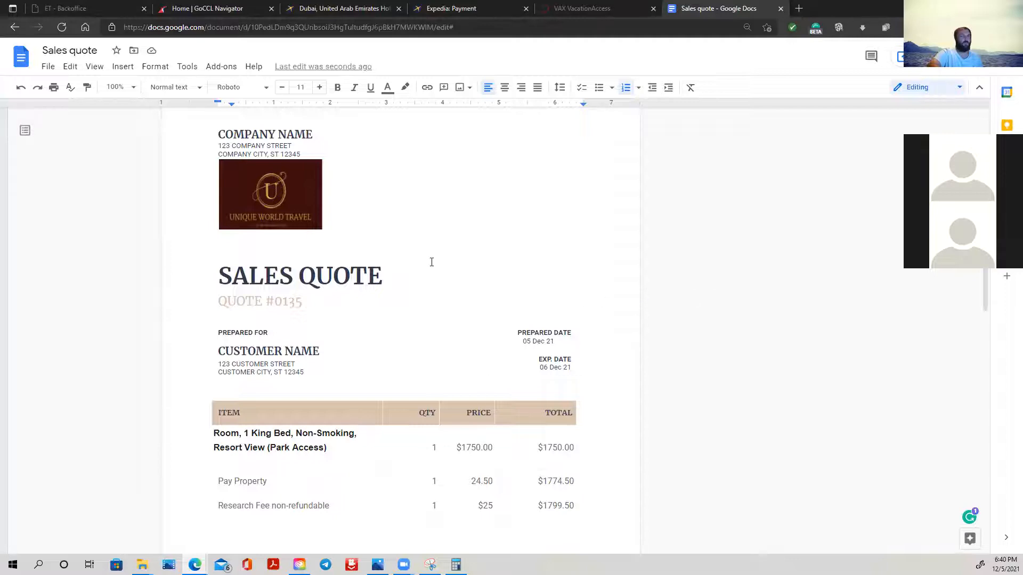
scroll(432, 262, down, 1)
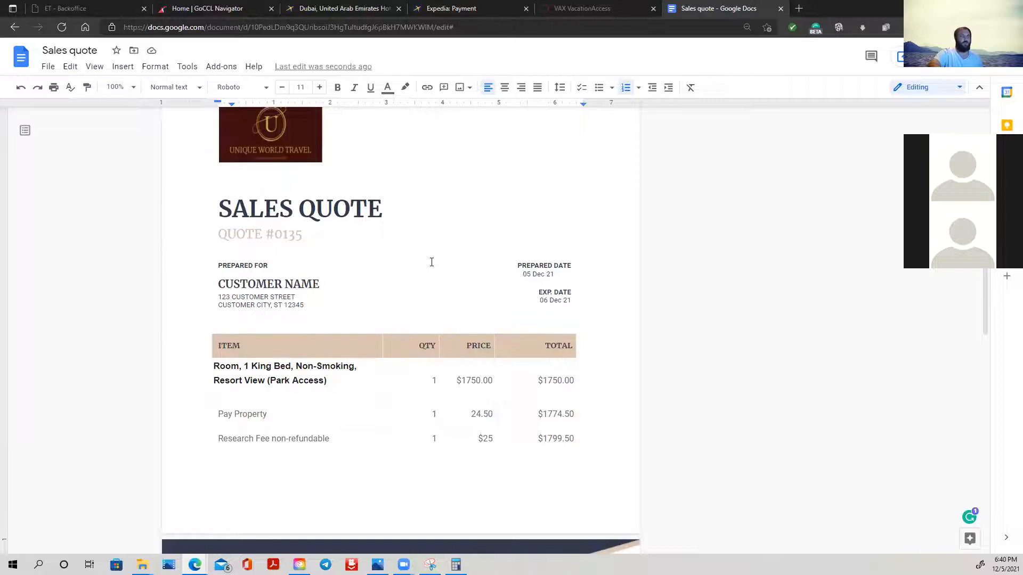
- Delete the $380,000 total from the shaded row above the terms and conditions
scroll(432, 262, down, 2)
scroll(431, 262, down, 5)
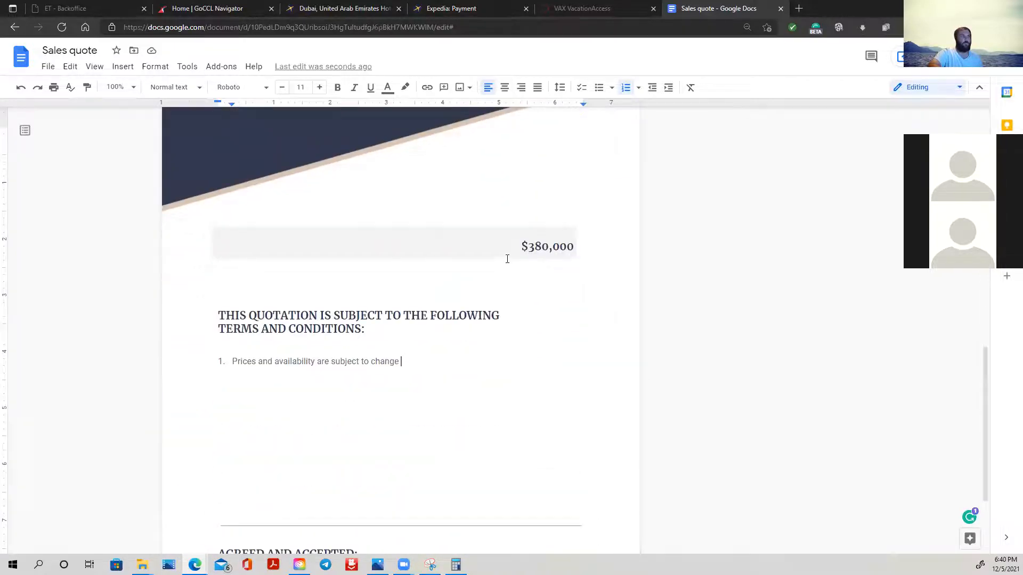
double_click(517, 242)
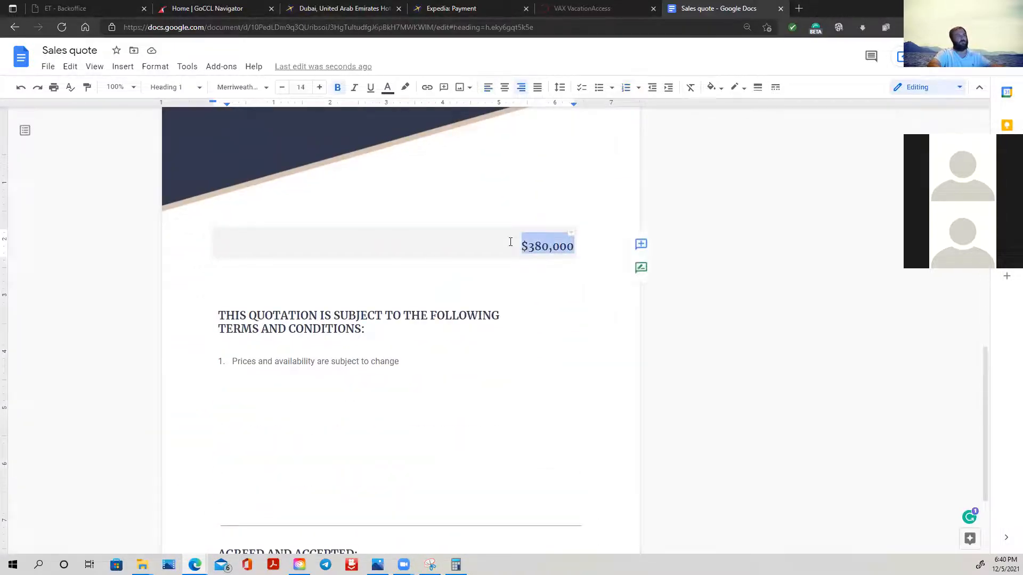
key(BackSpace)
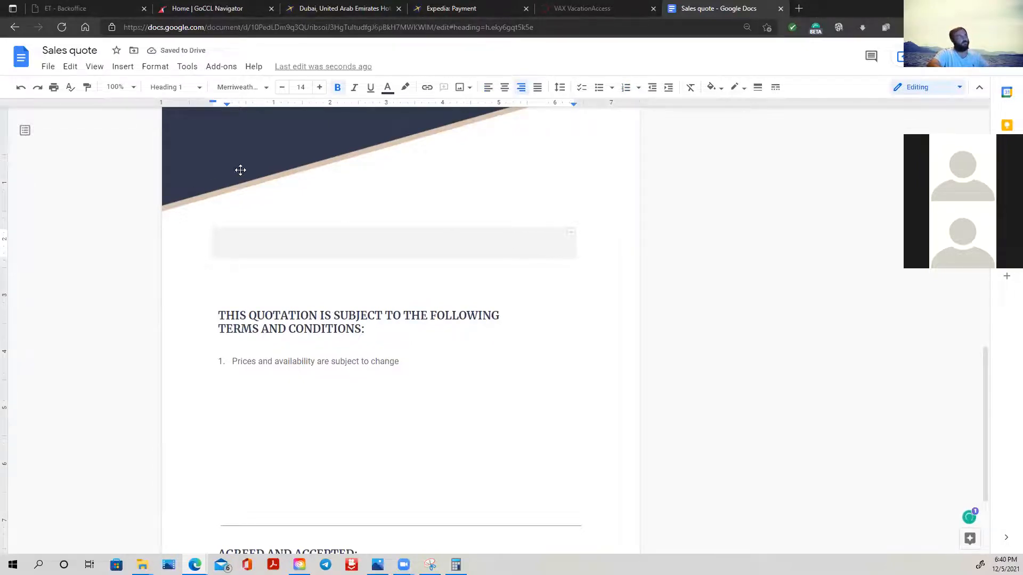
- Delete the dark blue banner graphics from the second-page header and the first-page header
scroll(317, 198, up, 4)
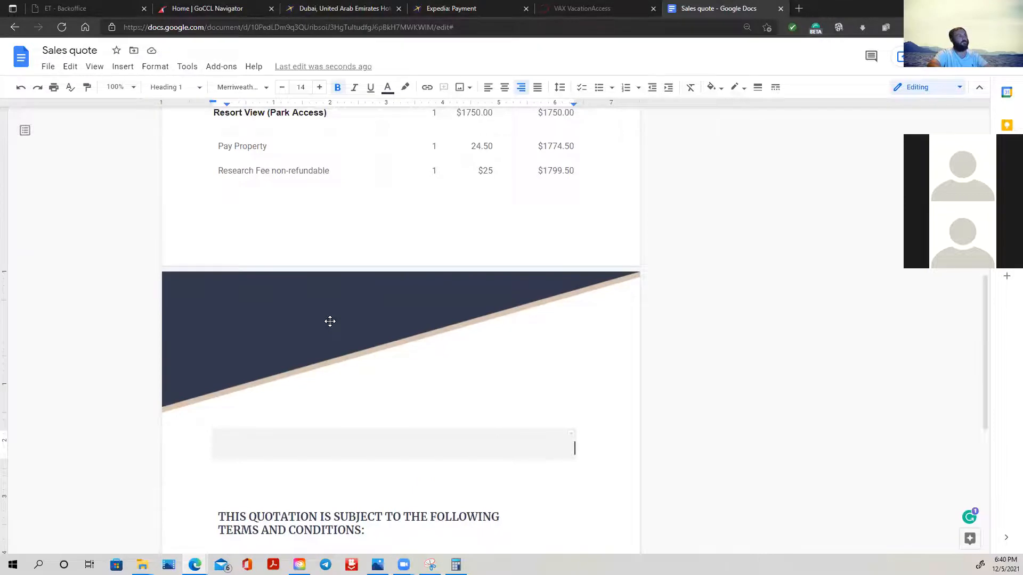
click(330, 322)
key(Delete)
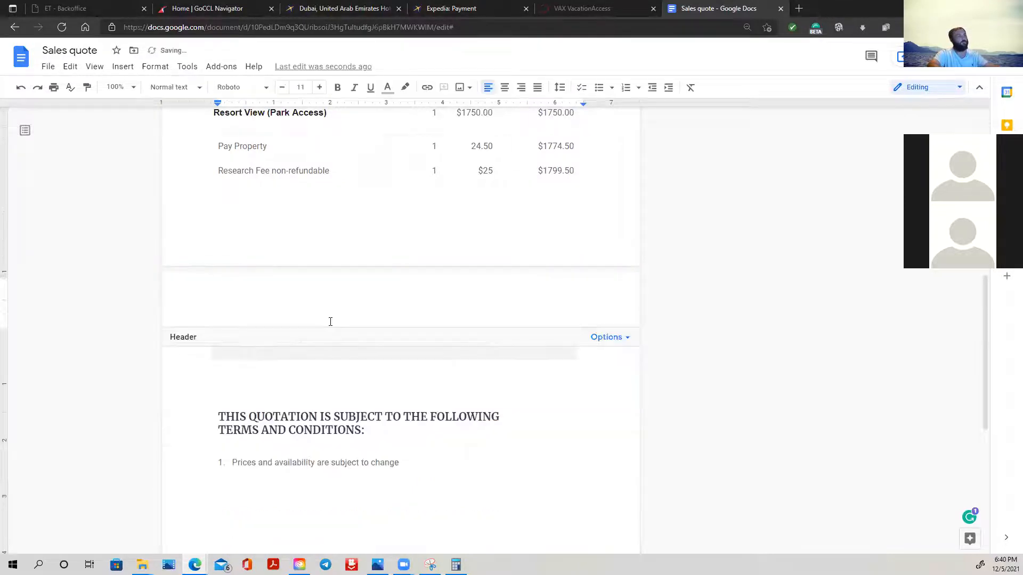
scroll(542, 389, down, 4)
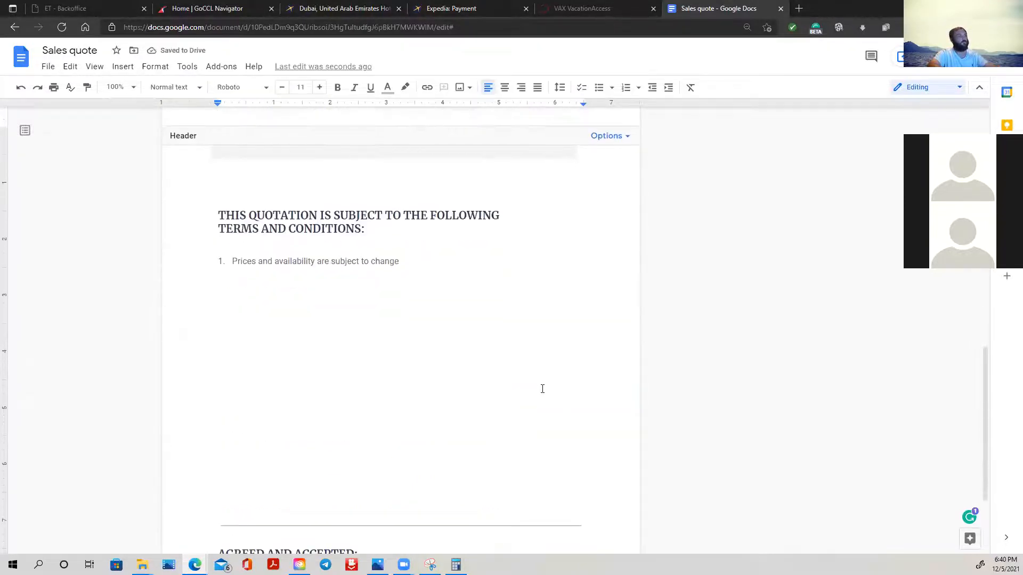
scroll(543, 389, up, 5)
scroll(542, 390, up, 8)
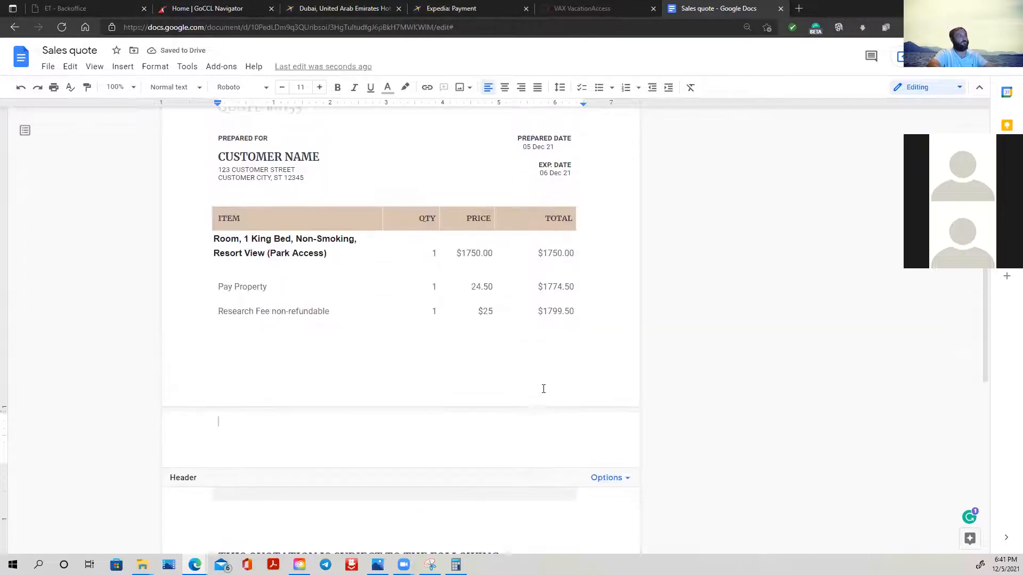
click(298, 164)
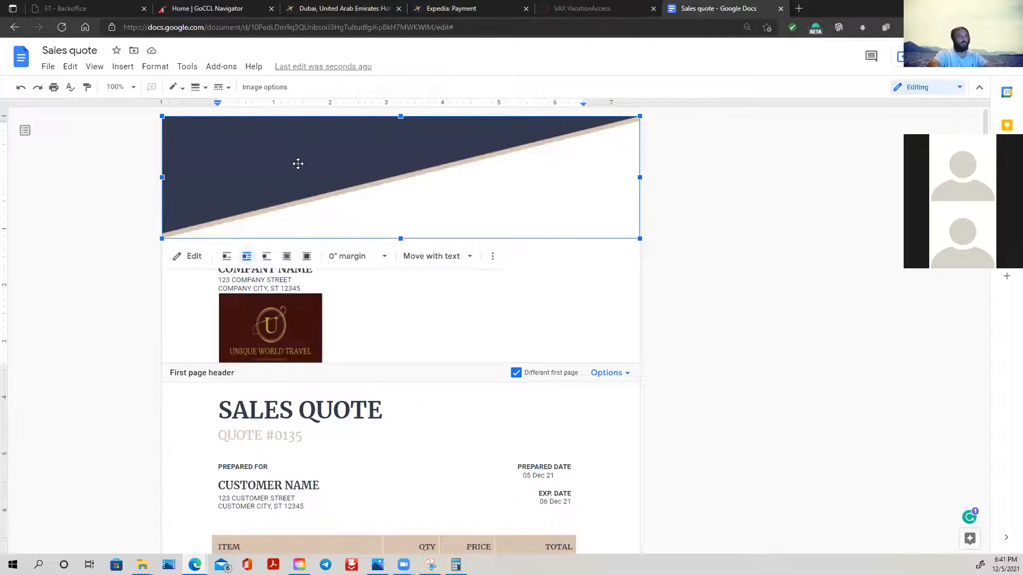
key(Delete)
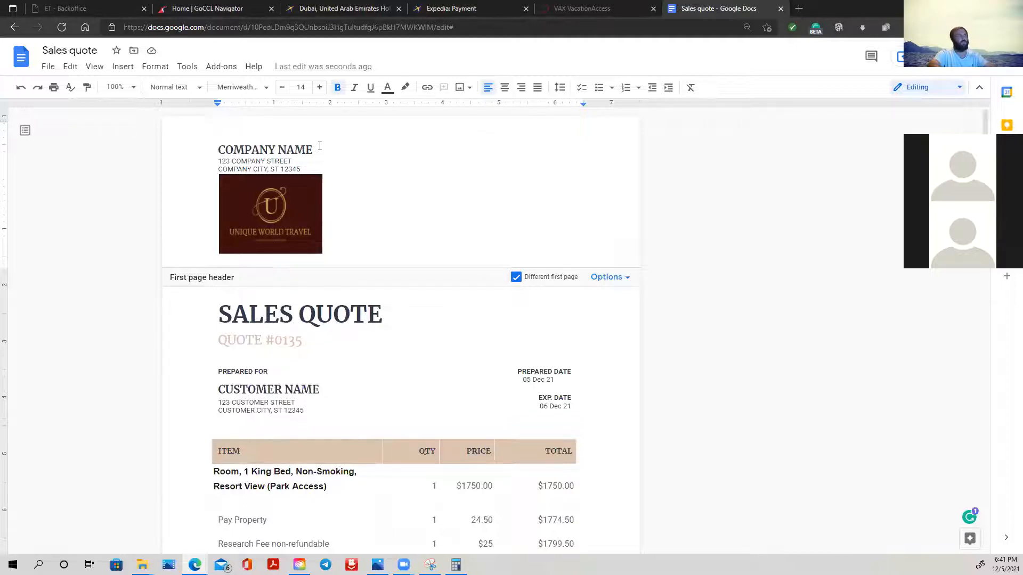
- Replace the company name placeholder in the first-page header with "Unique World Travel"
click(202, 150)
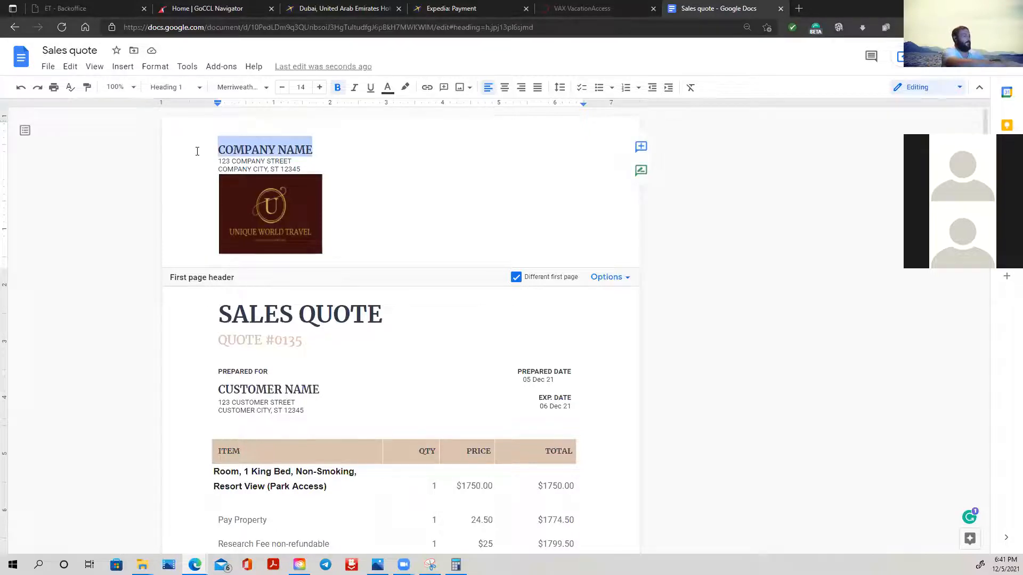
text(Uni)
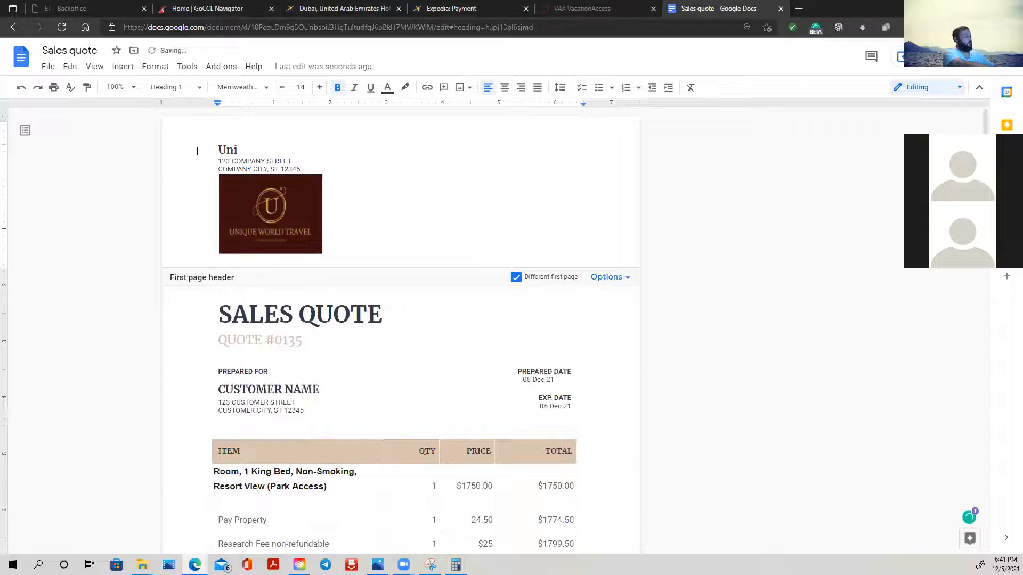
text(ques)
key(BackSpace)
text(W)
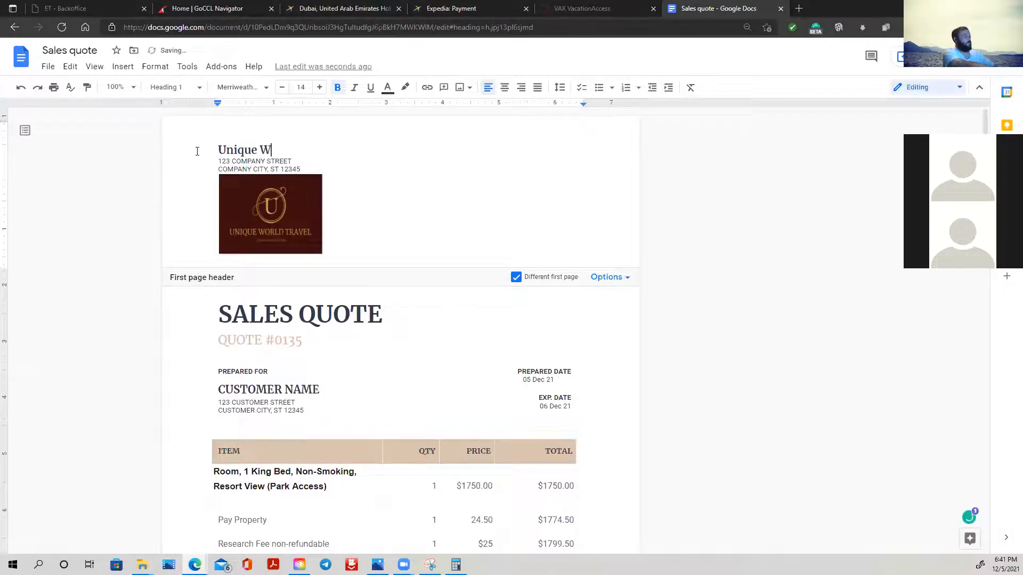
text(orld Travel)
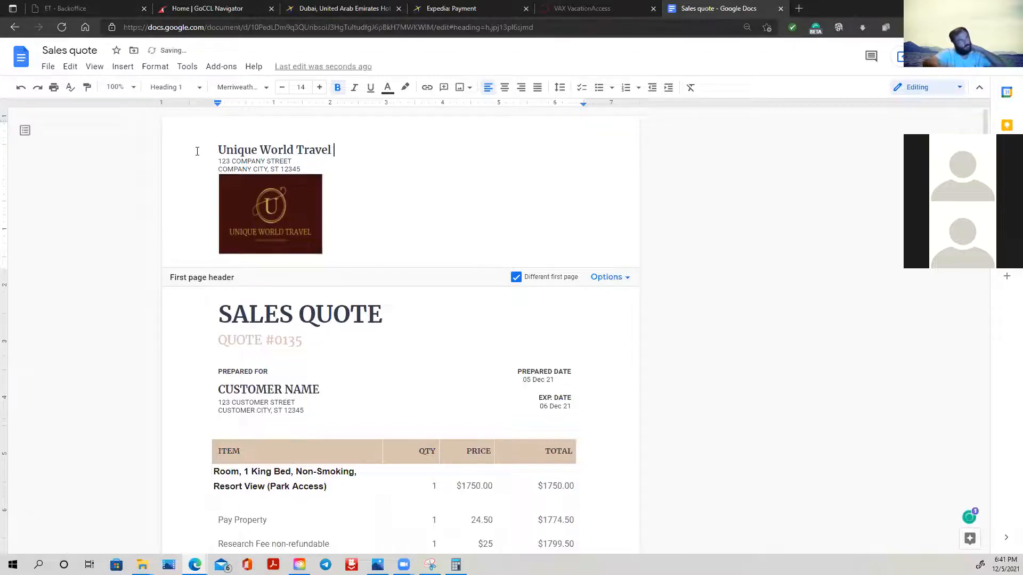
- Select the two company address lines under the name and look through the layout of both pages
triple_click(299, 166)
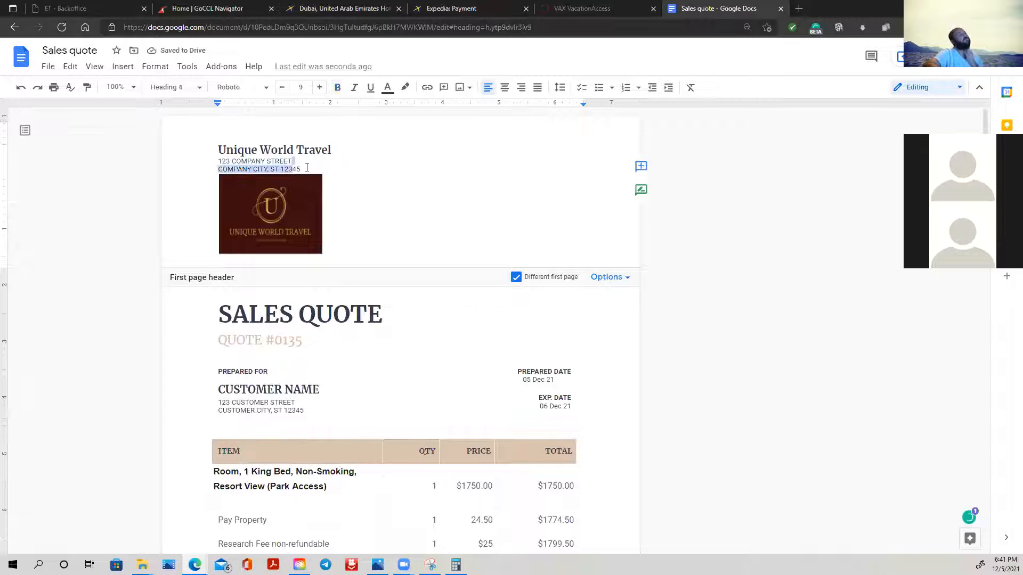
click(307, 168)
drag(307, 168, 219, 160)
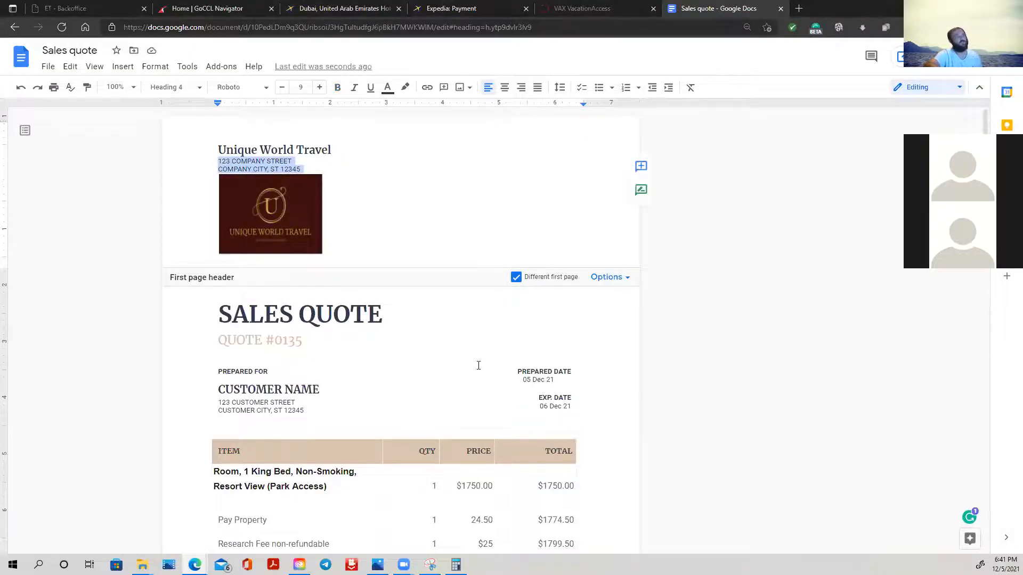
scroll(471, 367, down, 1)
scroll(466, 374, down, 12)
scroll(458, 381, up, 3)
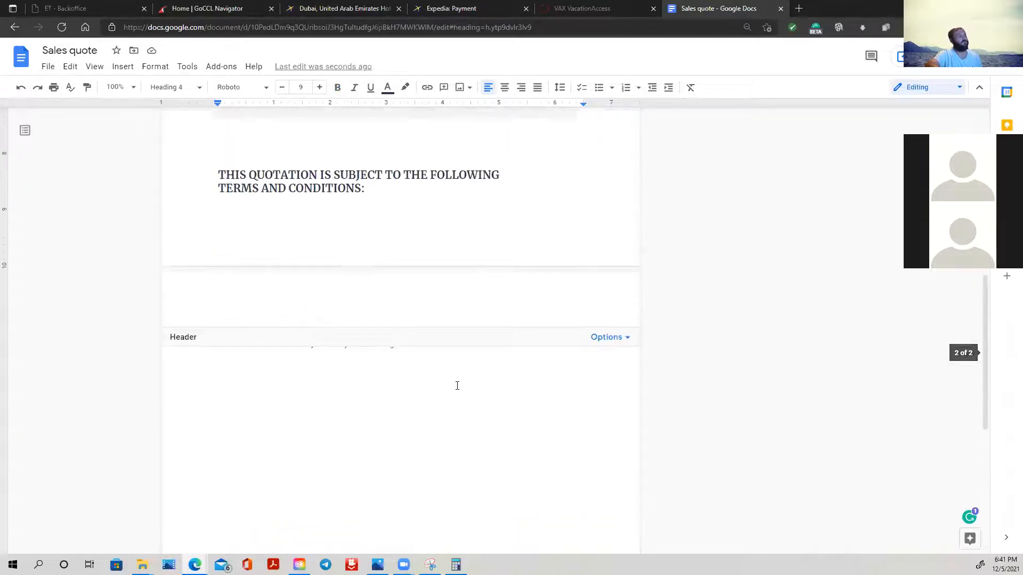
scroll(453, 391, up, 3)
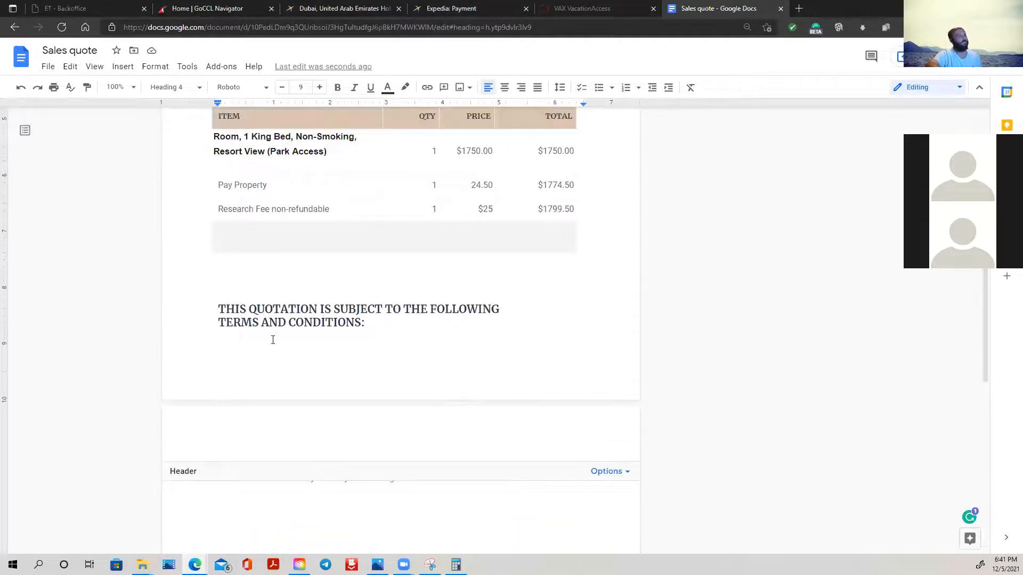
scroll(239, 321, down, 10)
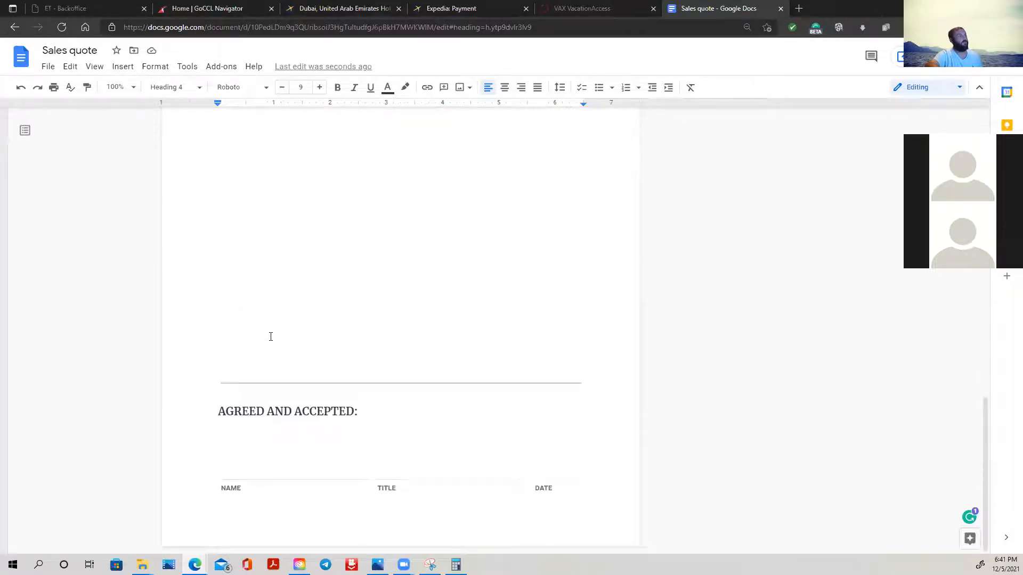
- Trim the last letter of the DATE label and delete the "AGREED AND ACCEPTED:" heading and its divider line from the footer
click(550, 488)
key(BackSpace)
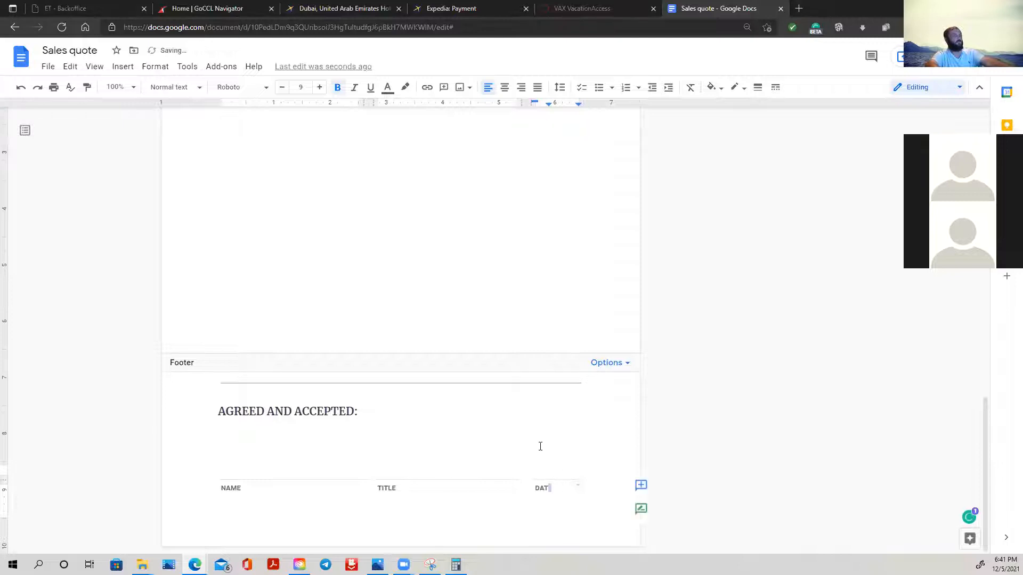
triple_click(298, 411)
double_click(299, 411)
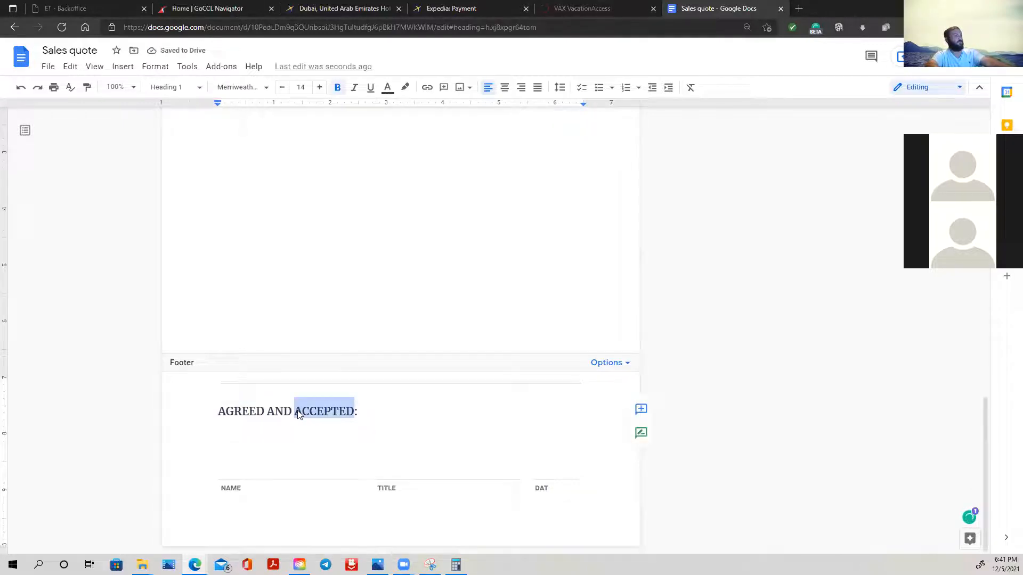
triple_click(299, 411)
key(BackSpace)
triple_click(290, 401)
key(BackSpace)
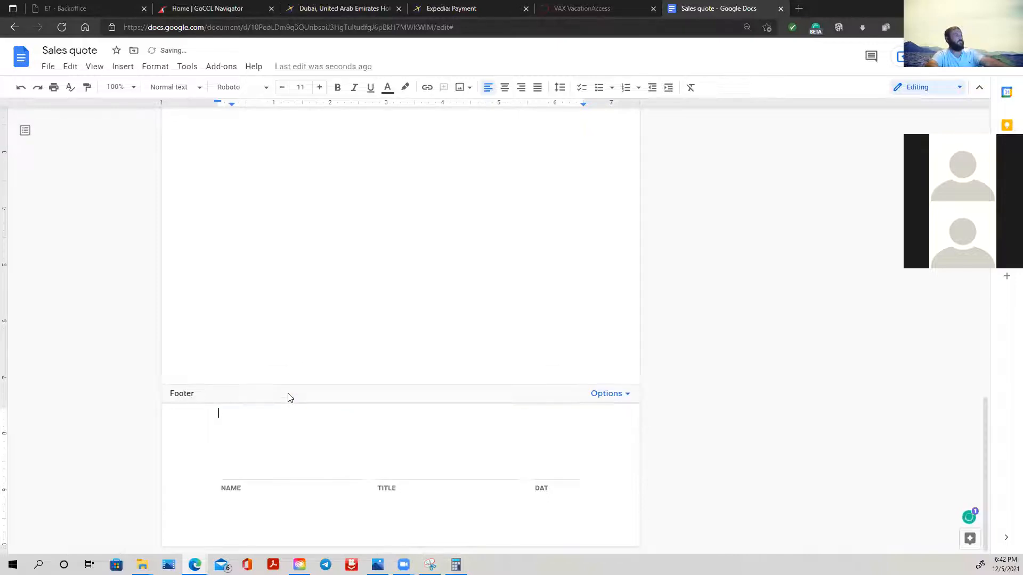
- Delete the remaining name, title and date labels from the signature row in the footer
double_click(226, 492)
key(BackSpace)
double_click(396, 491)
key(BackSpace)
double_click(544, 486)
key(BackSpace)
- Check the options available for the first-page footer and close them without choosing one
scroll(605, 468, up, 4)
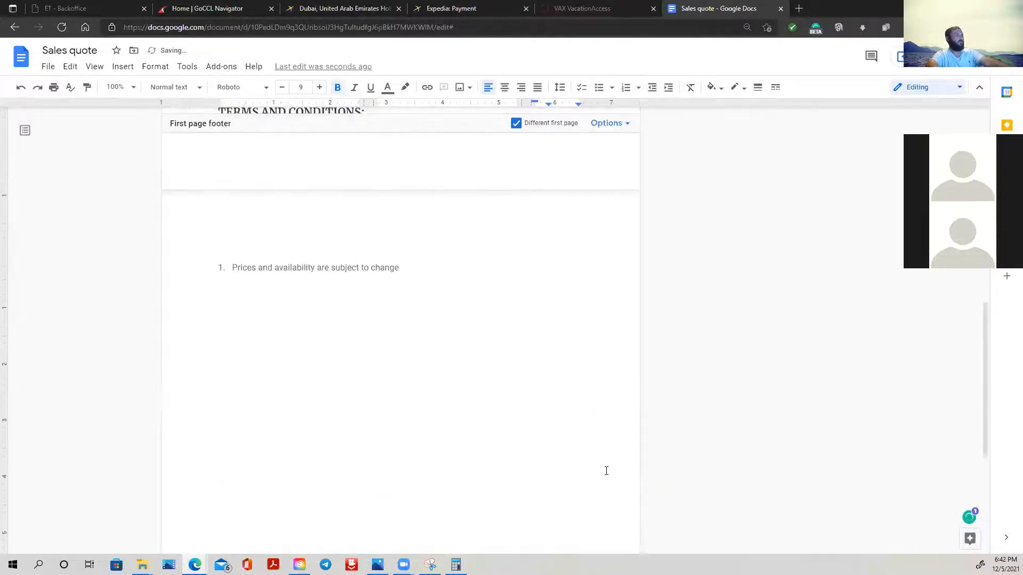
scroll(414, 267, up, 4)
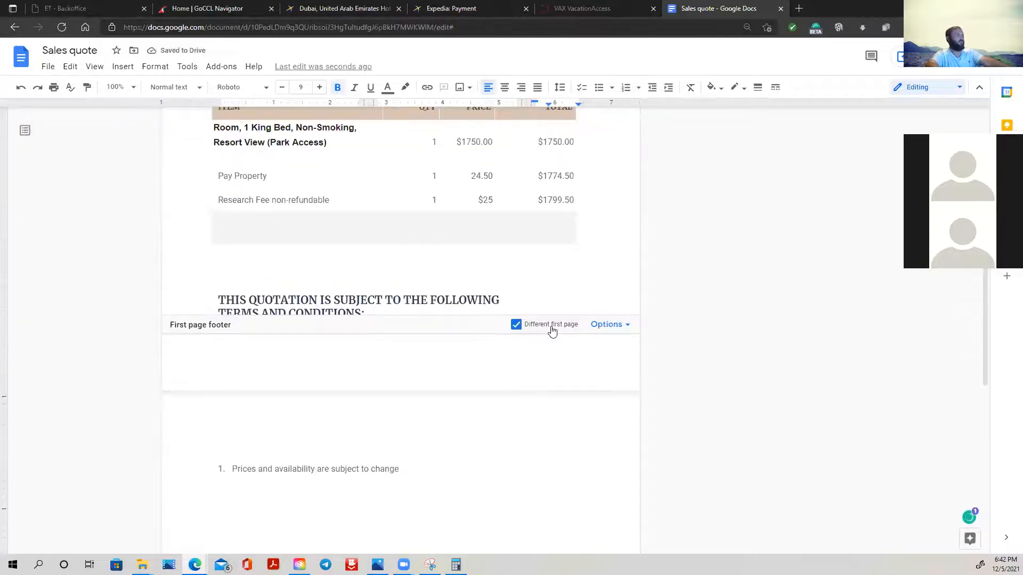
click(613, 328)
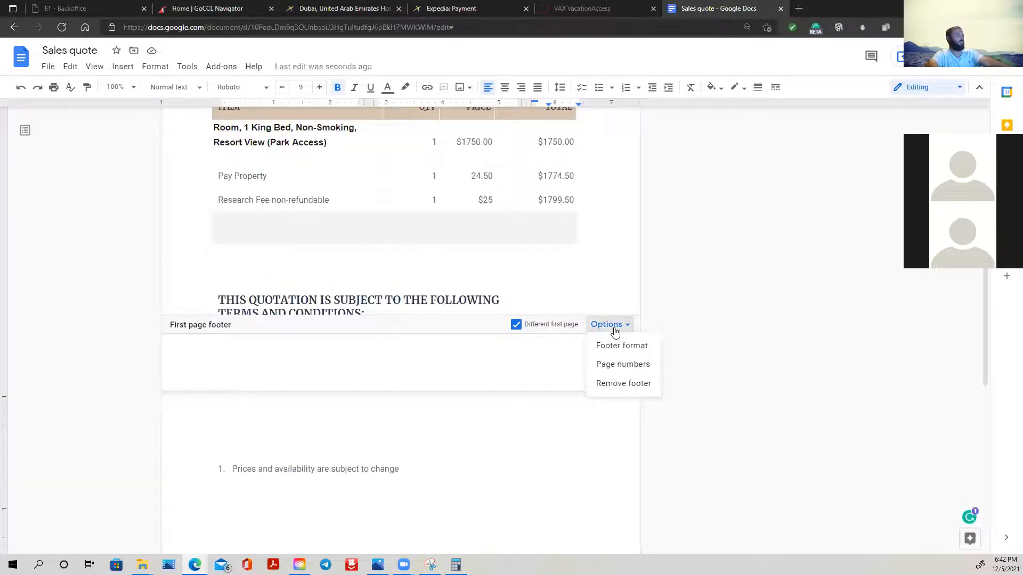
click(804, 336)
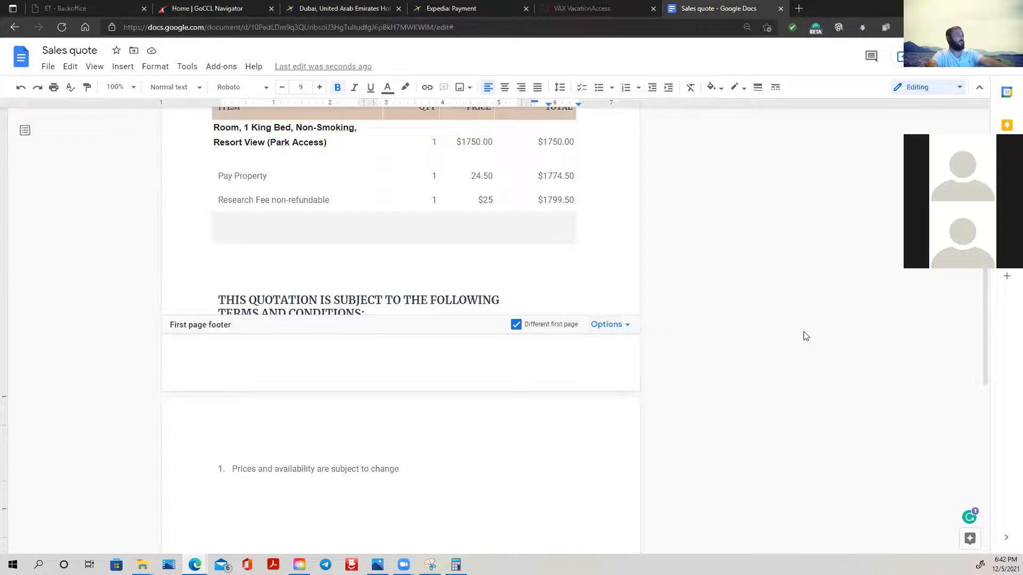
- Delete the blank line between the company logo and the SALES QUOTE title
scroll(805, 336, up, 7)
click(269, 280)
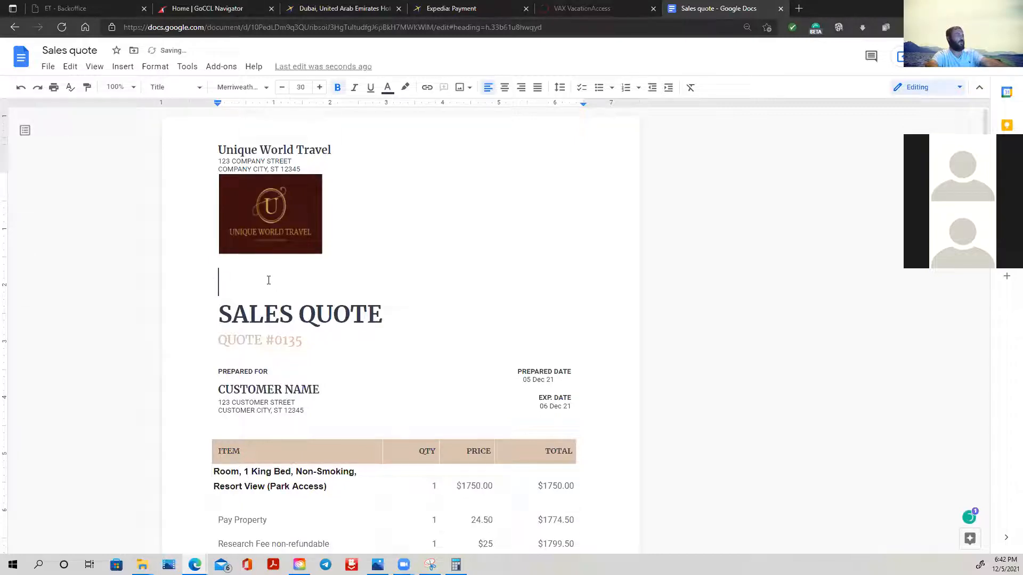
key(Delete)
- Review the quote's layout from the company header through the item table to the terms and the second page
scroll(432, 315, down, 7)
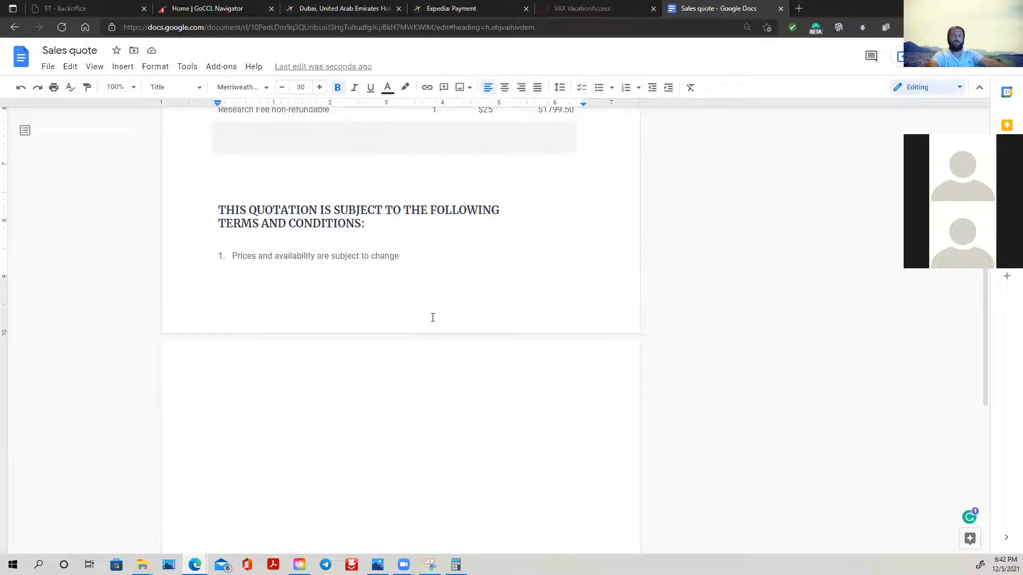
scroll(433, 317, up, 8)
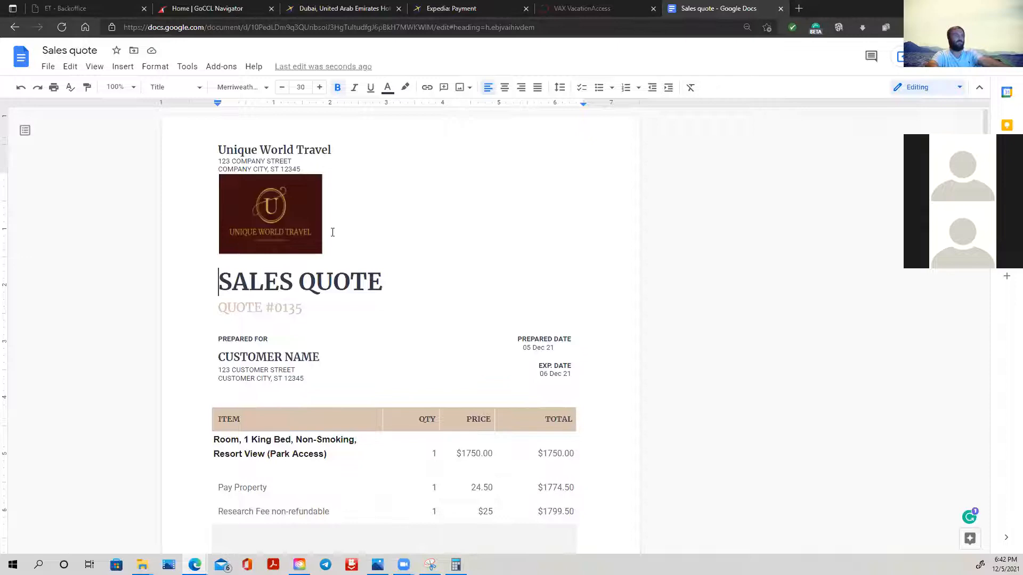
scroll(363, 285, down, 4)
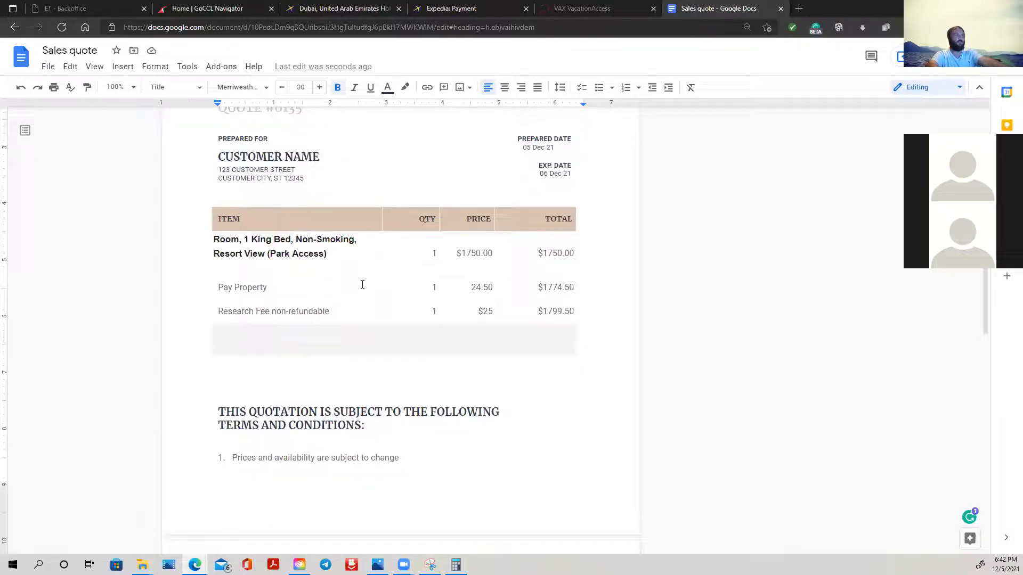
click(213, 239)
click(218, 238)
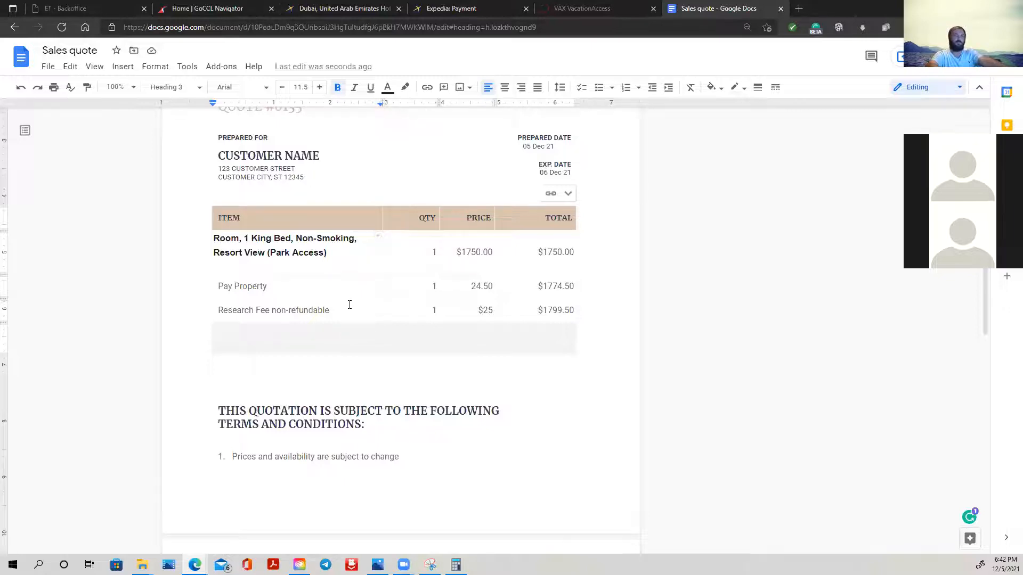
scroll(350, 304, up, 4)
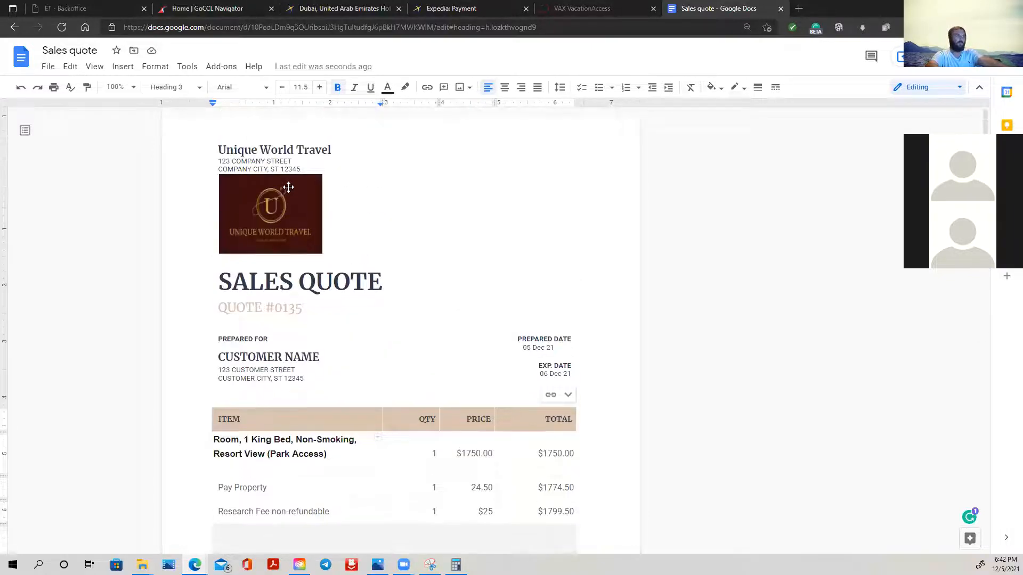
click(296, 162)
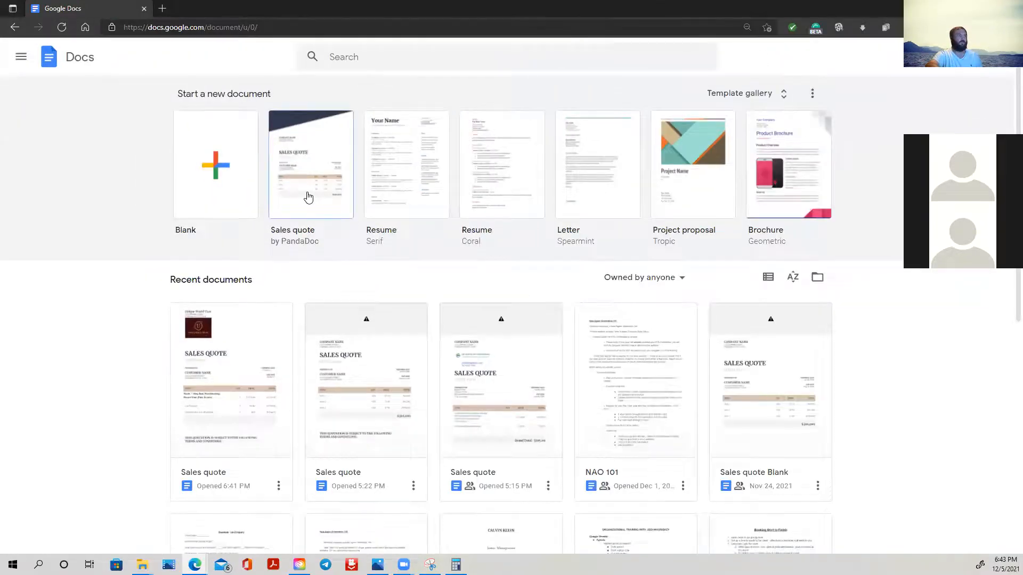
- Search the documents for "sales", open the Sales quote from 5:22 PM and look through its pages
click(384, 52)
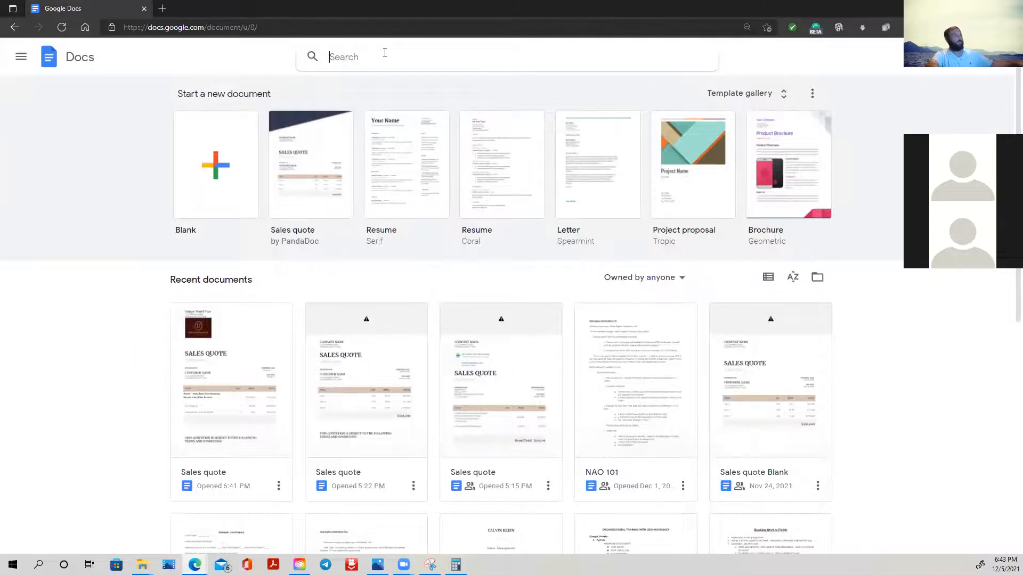
text(sales)
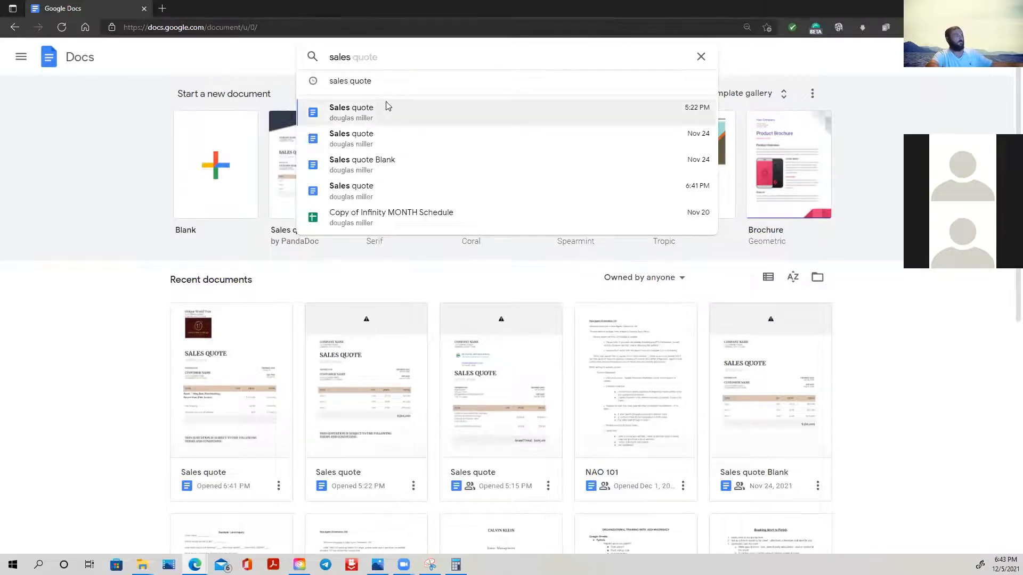
click(365, 113)
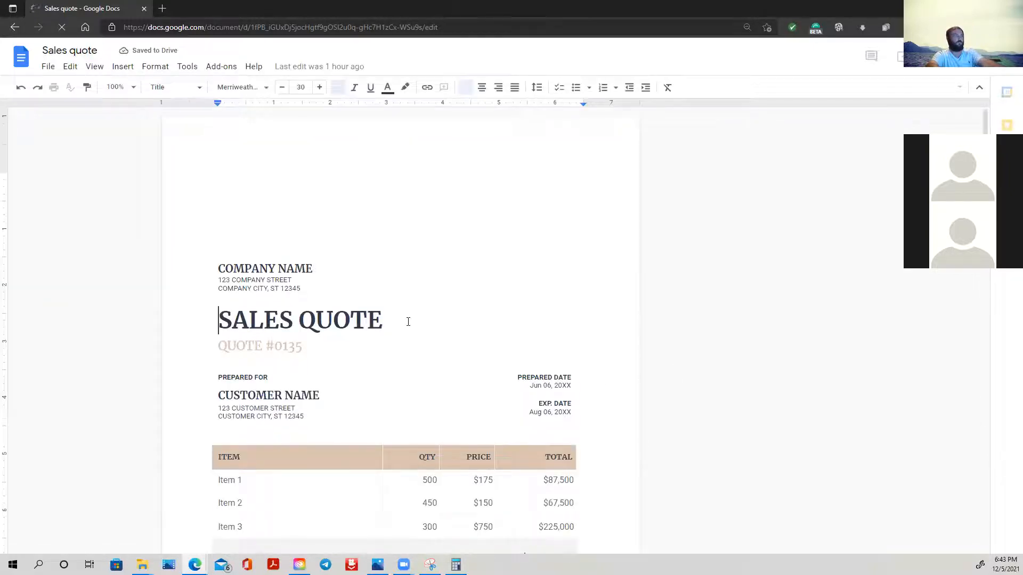
scroll(408, 320, down, 4)
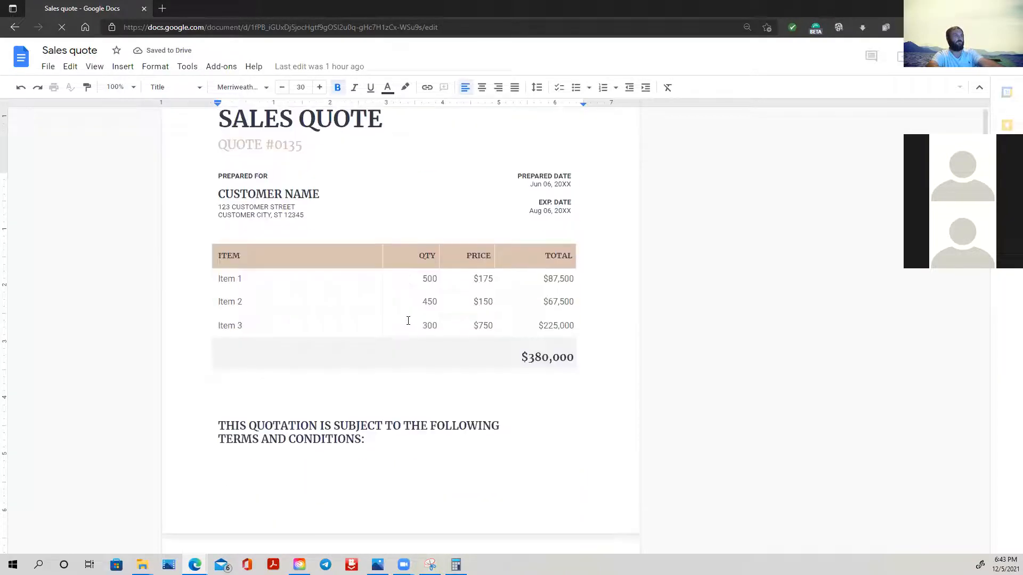
scroll(406, 322, down, 3)
scroll(406, 321, down, 3)
scroll(406, 321, up, 10)
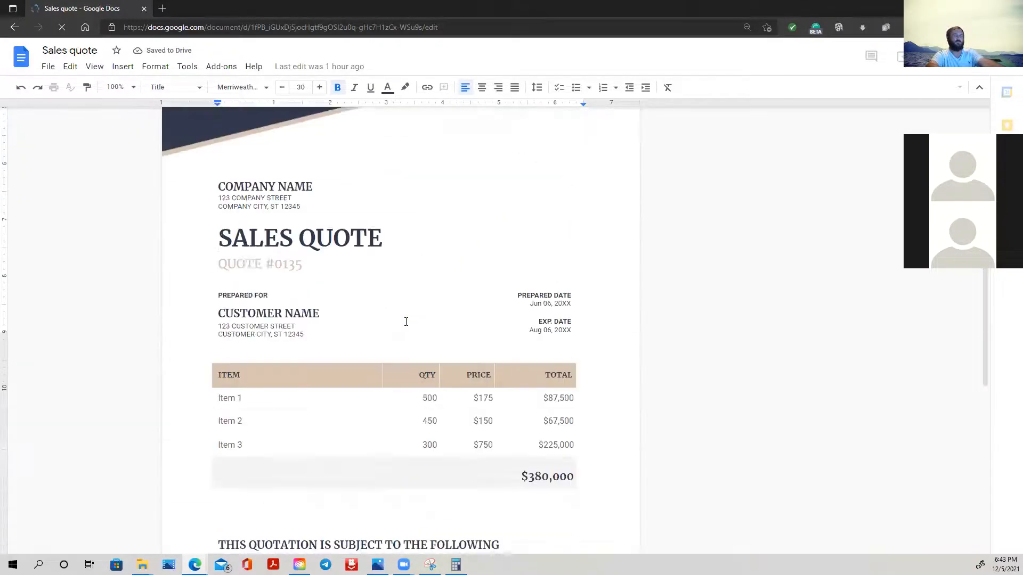
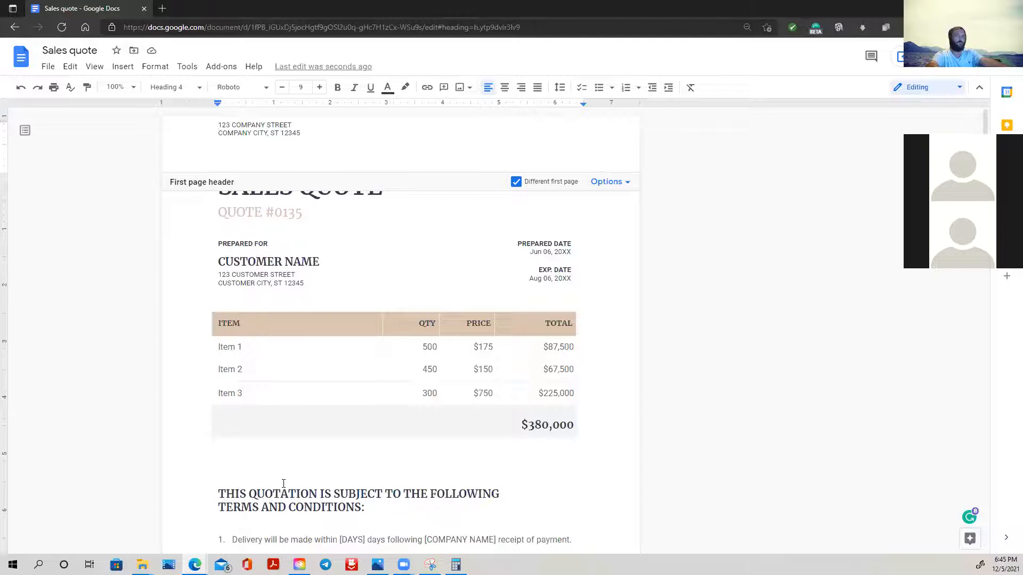
- Switch to the Sales quote with the logo and retype the header's company name as Unique World Travel
mouse_move(195, 565)
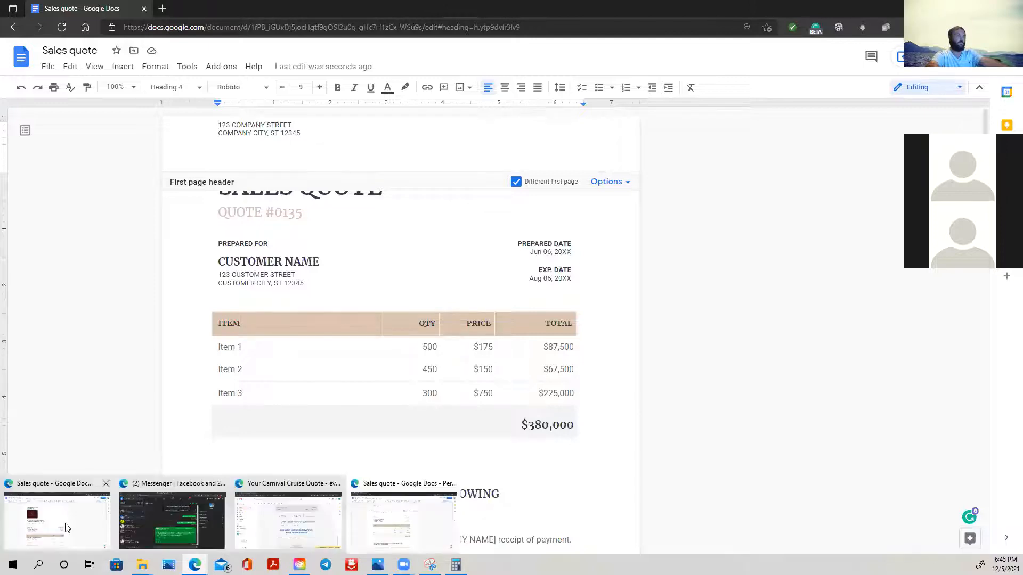
click(67, 527)
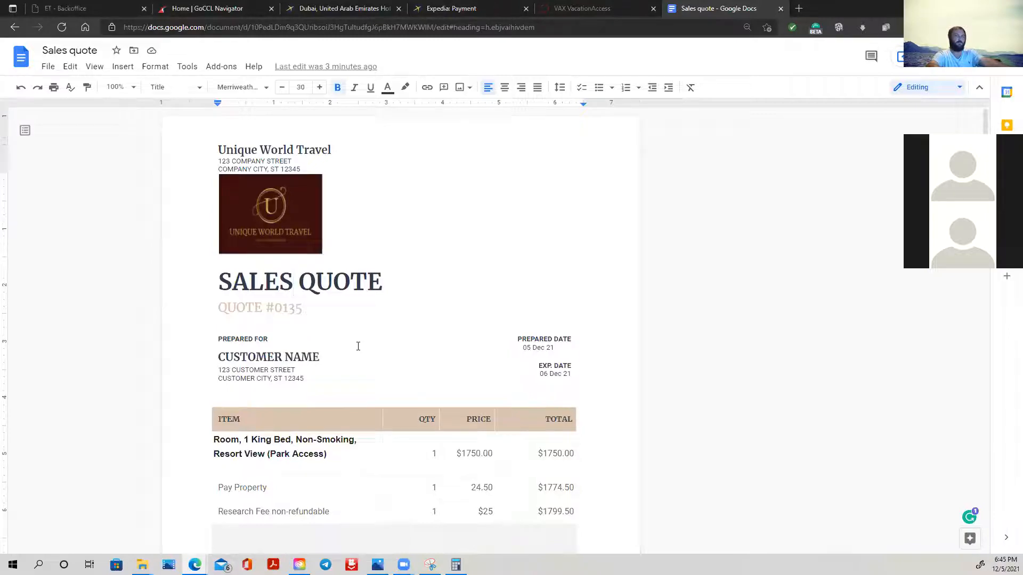
key(Right)
key(Right)
key(Right)
triple_click(284, 149)
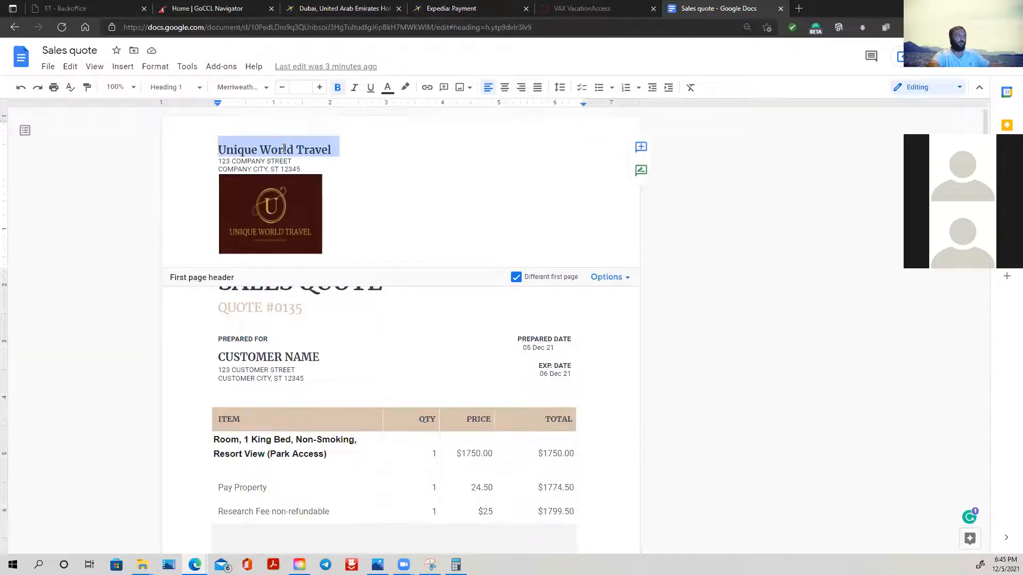
text(Uni)
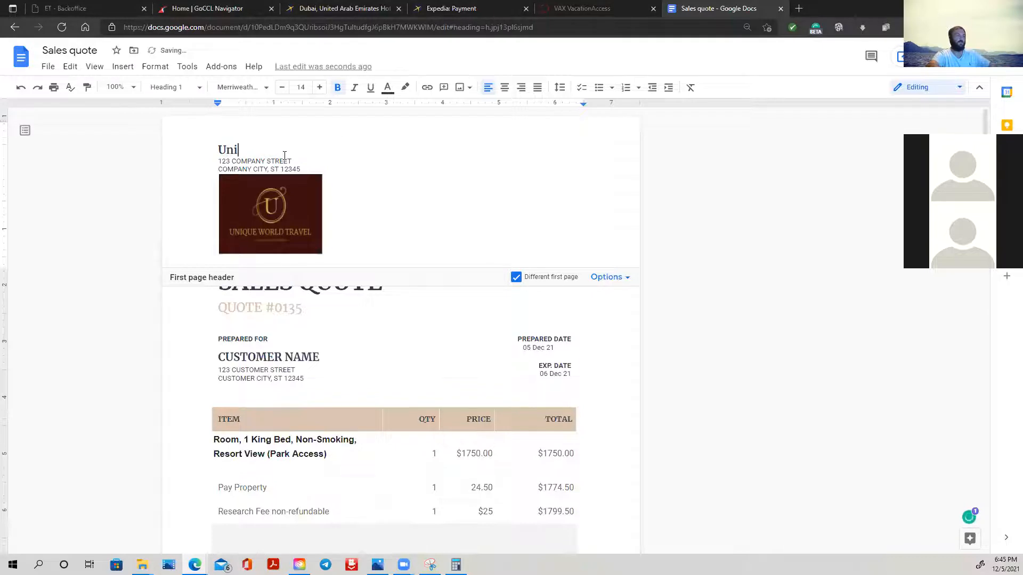
text(que World Travel)
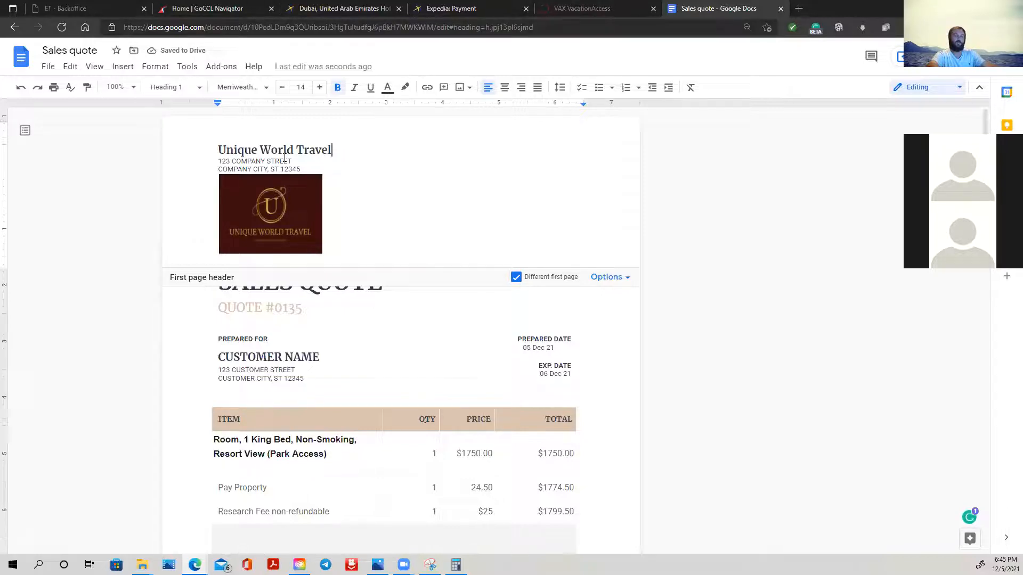
click(773, 300)
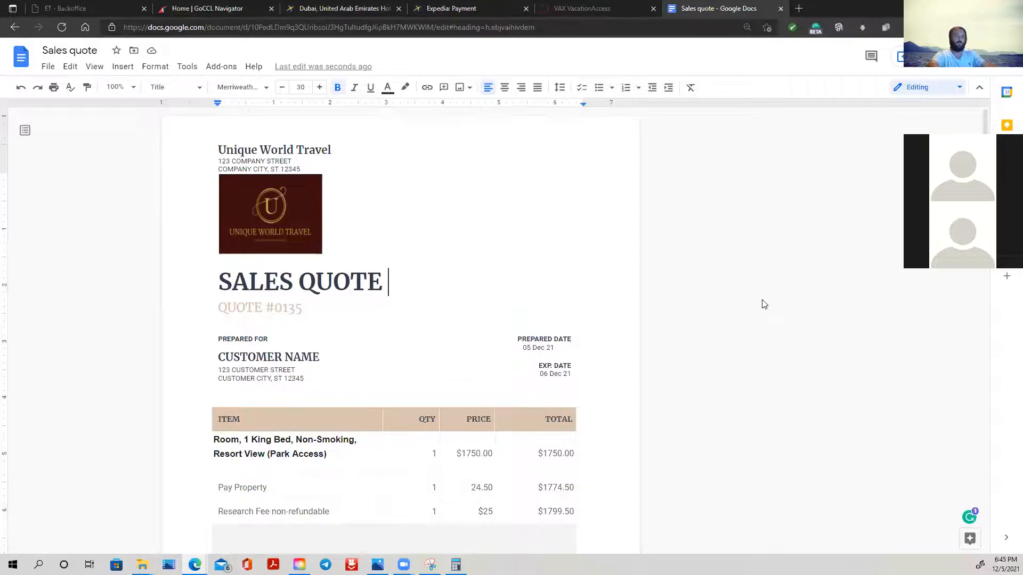
- Switch to VAX VacationAccess and set the vacation package search supplier to Funjet Vacations
click(567, 9)
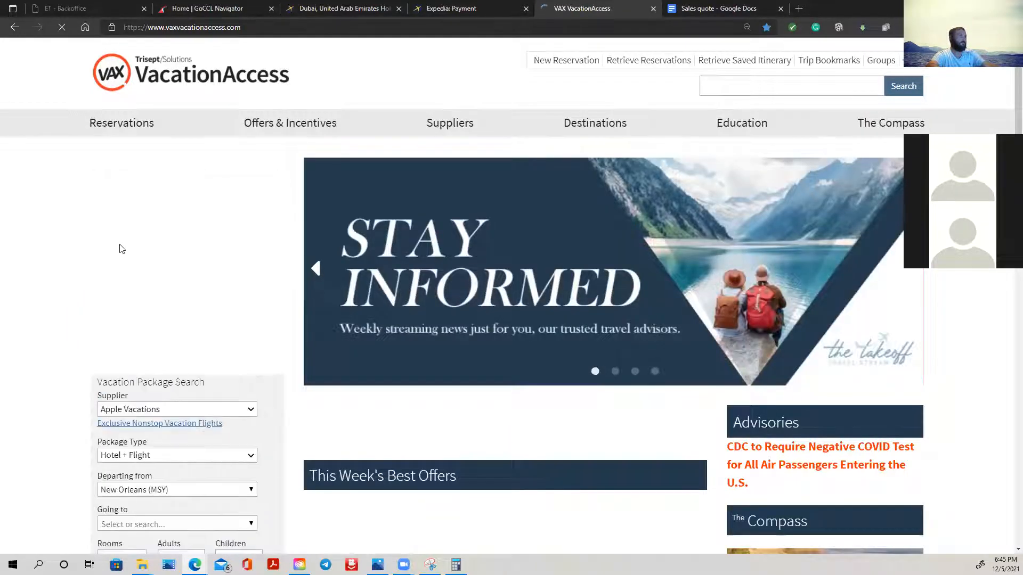
scroll(249, 351, down, 3)
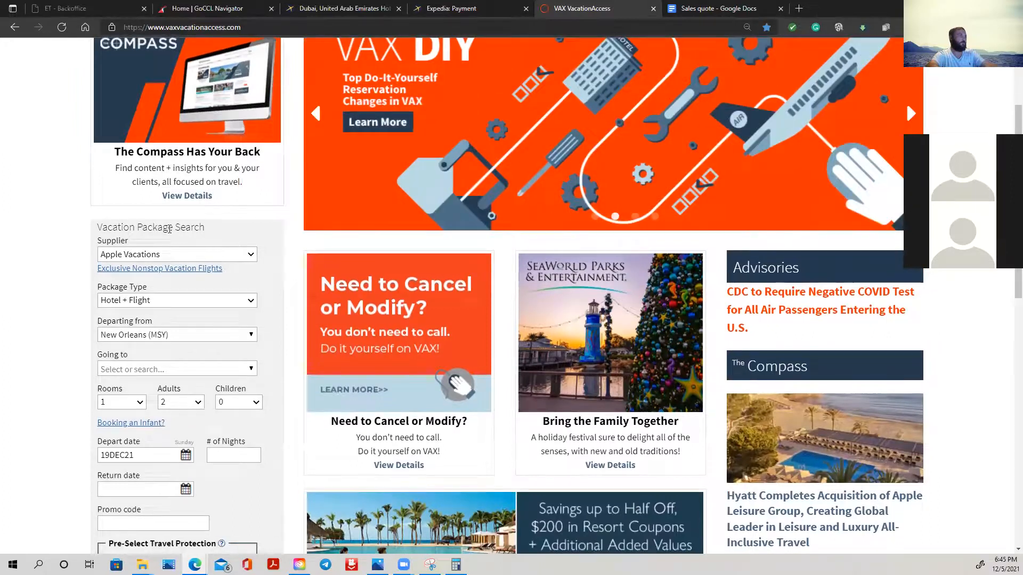
click(174, 254)
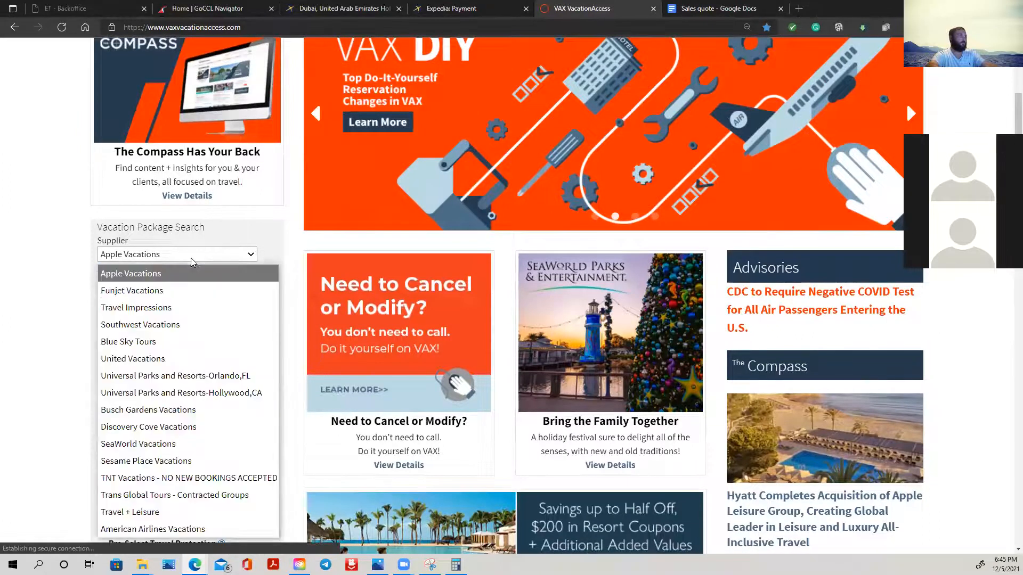
click(190, 291)
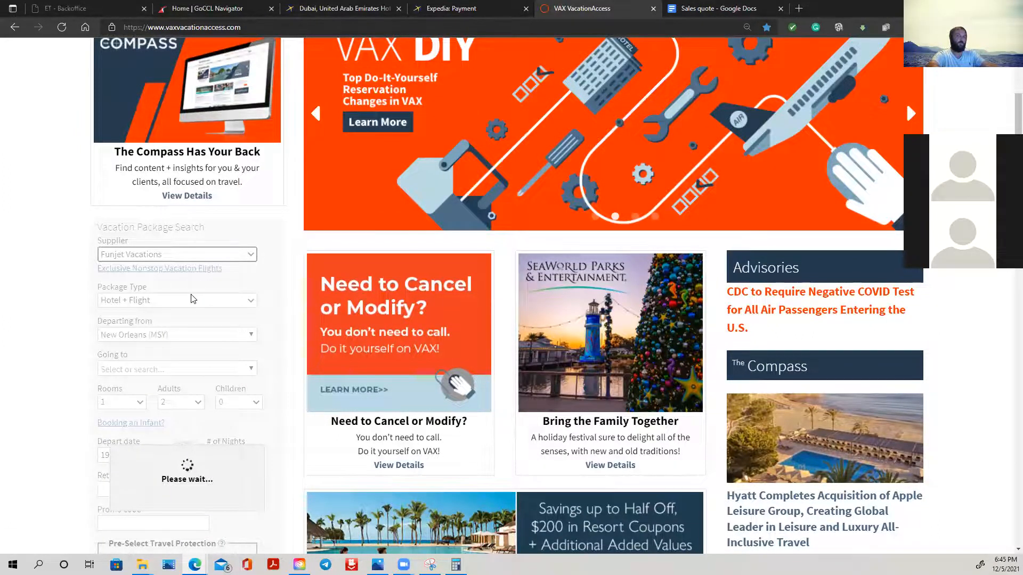
scroll(215, 312, down, 4)
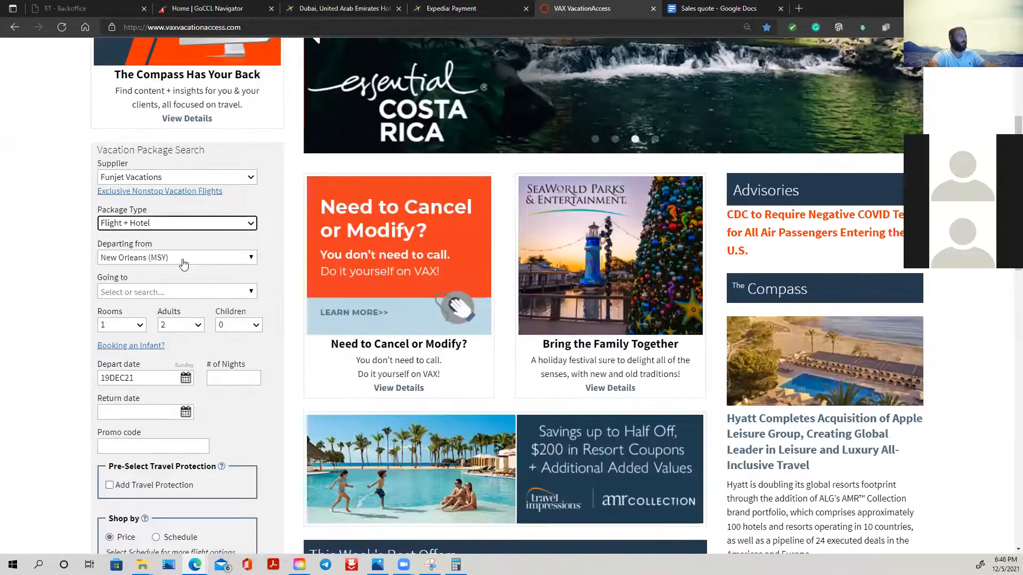
- Set the package destination to Dubai - UAE (DXB) from New Orleans (MSY) and the number of adults to 1
click(183, 263)
click(257, 270)
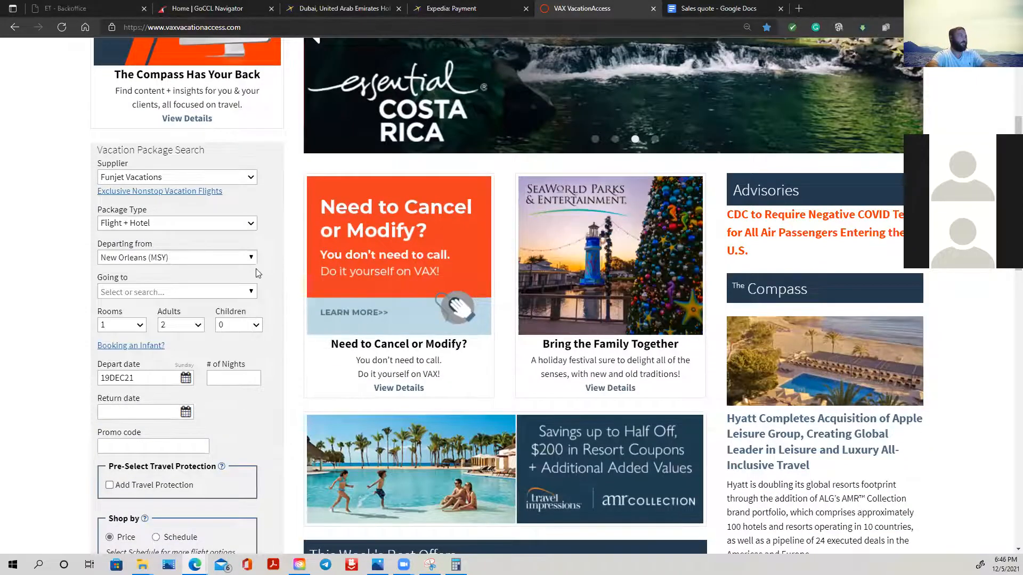
click(203, 297)
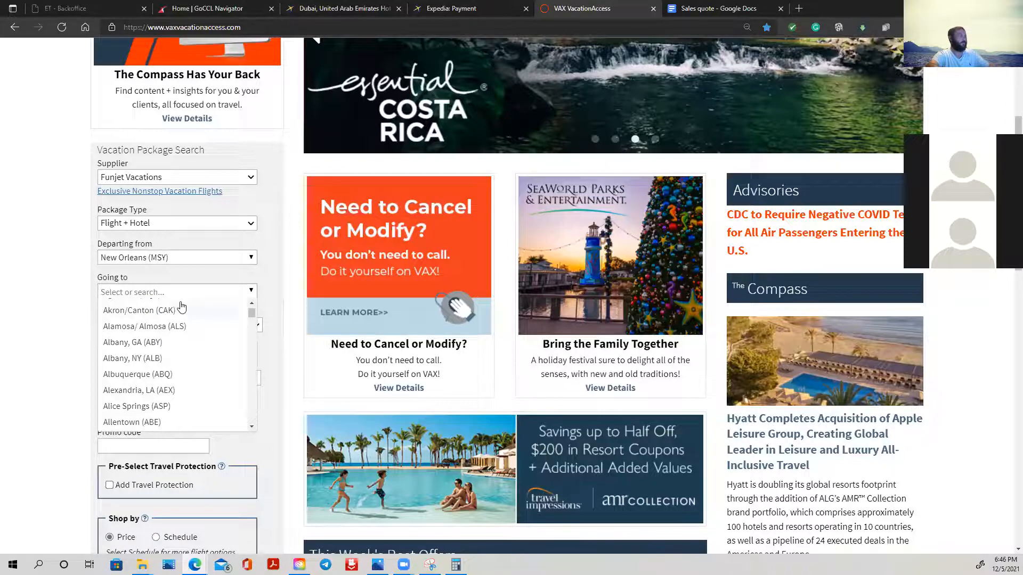
text(dxb)
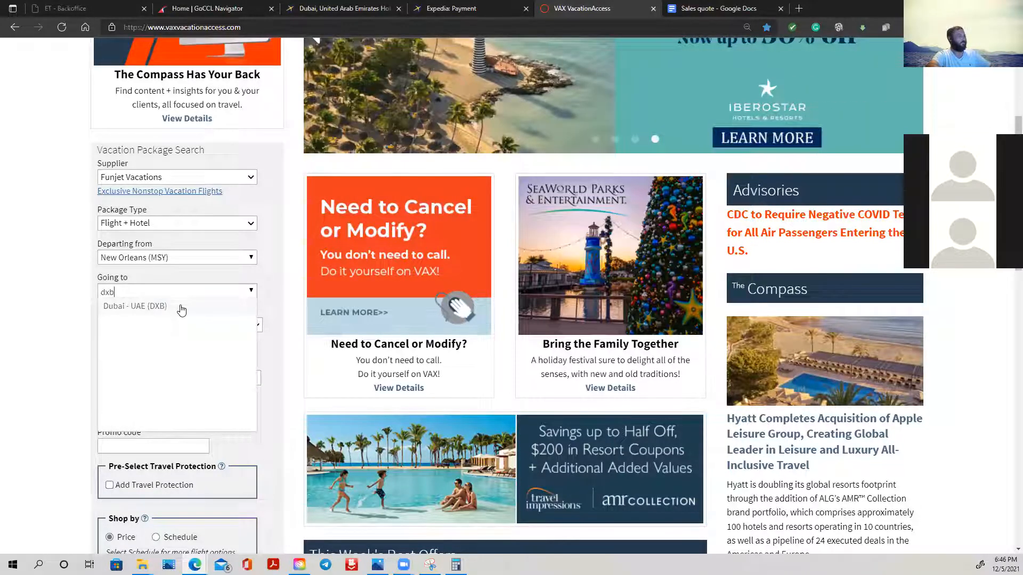
click(149, 307)
click(192, 327)
click(189, 343)
scroll(205, 237, down, 6)
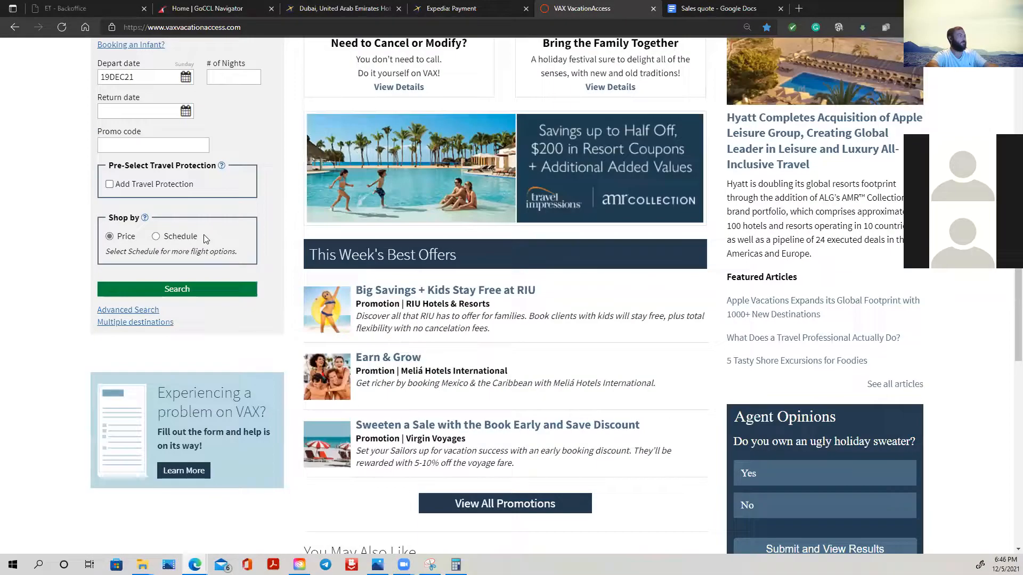
- Set the trip's depart date to 10JAN22 and its return date to 18JAN22
scroll(181, 240, up, 3)
click(186, 224)
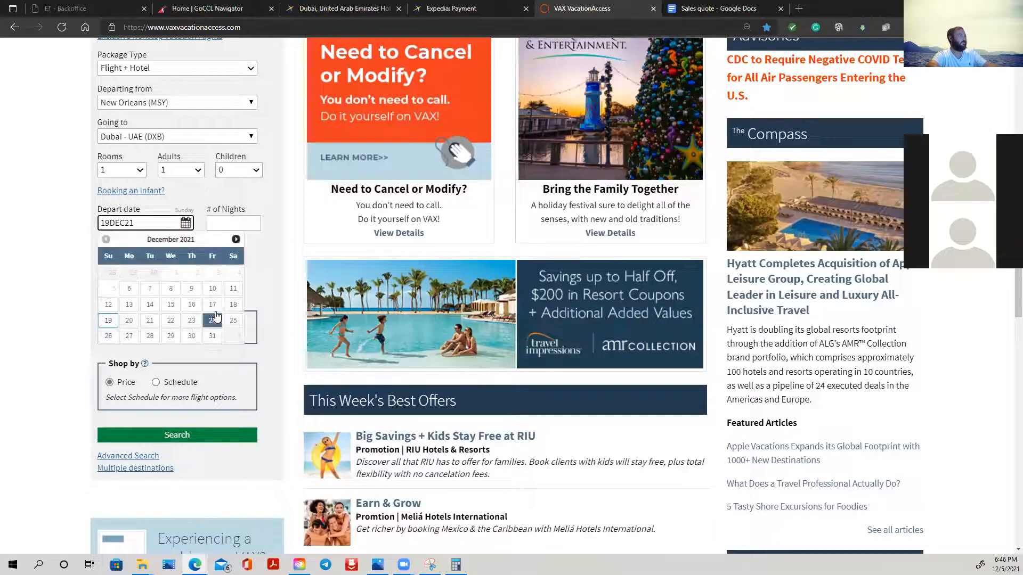
click(236, 239)
click(129, 304)
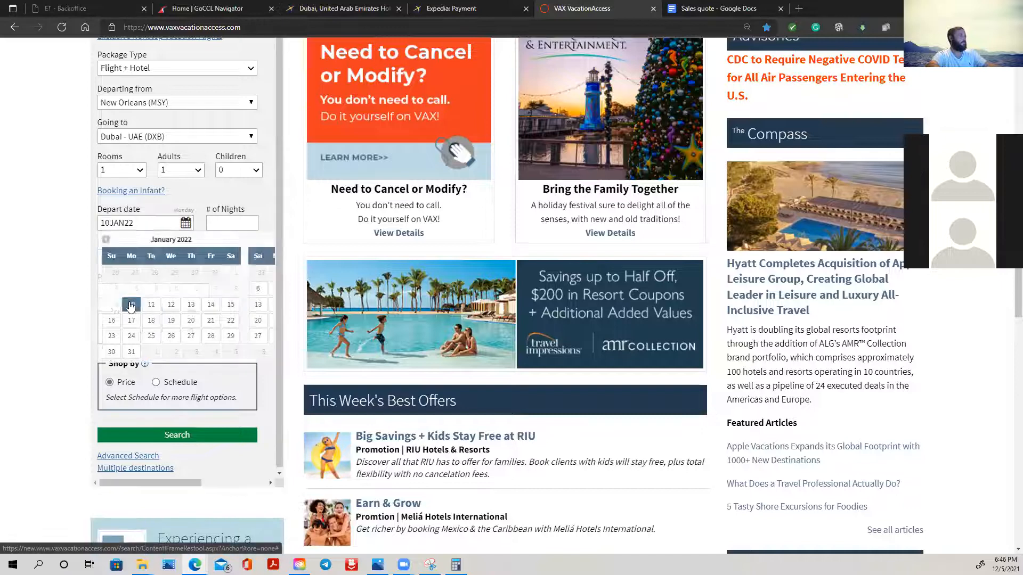
click(186, 257)
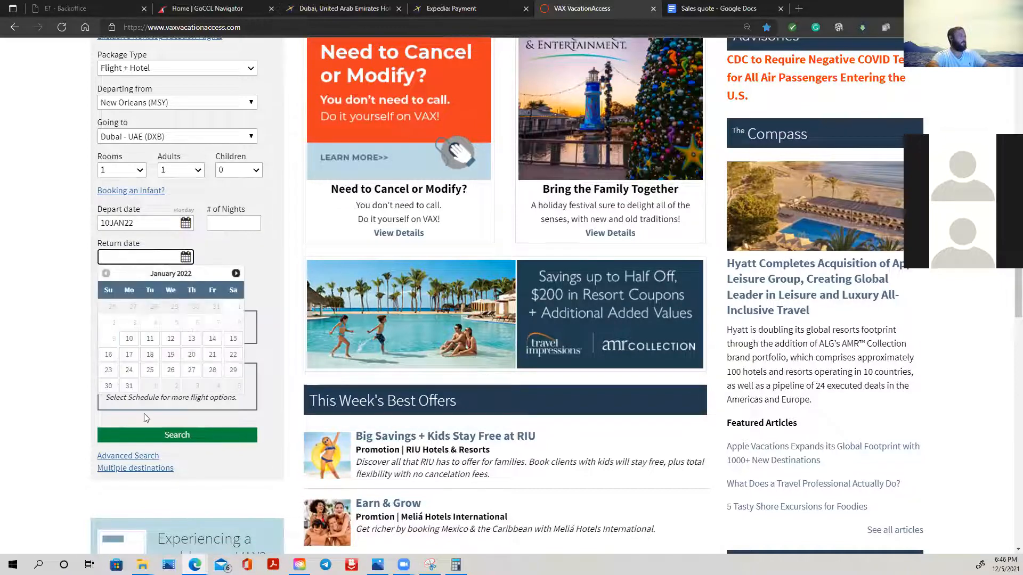
click(149, 354)
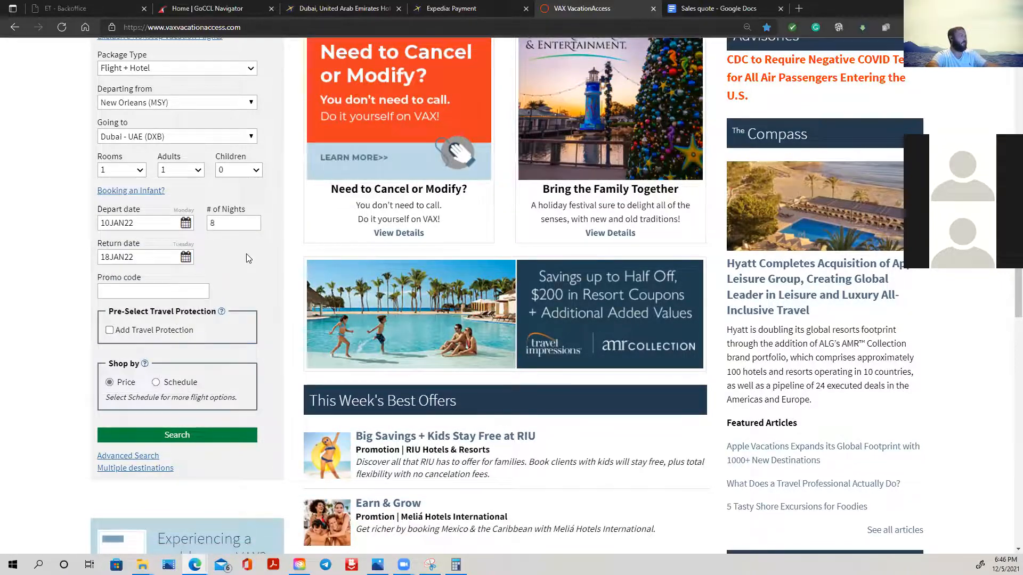
- Add travel protection to the package and run the vacation search
scroll(224, 239, down, 3)
click(152, 176)
click(223, 280)
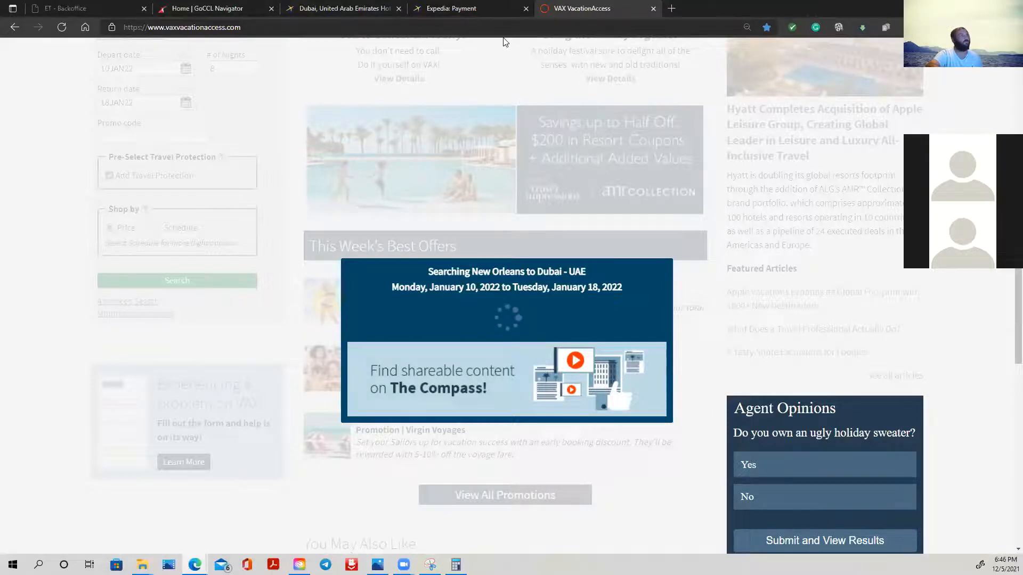
- Close the browser pages for Expedia Payment, the Dubai hotels and GoCCL Navigator
click(526, 8)
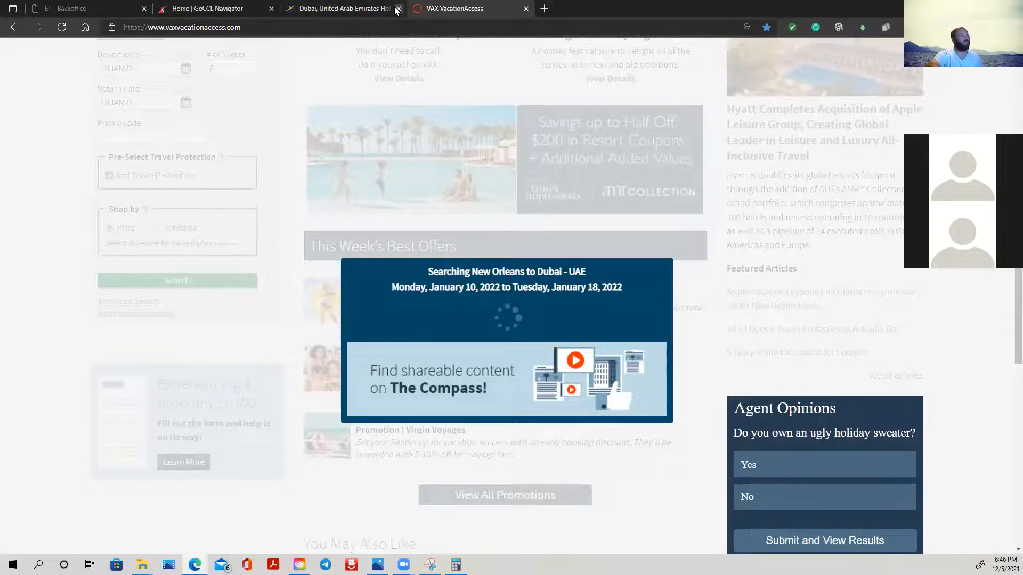
click(397, 10)
click(272, 9)
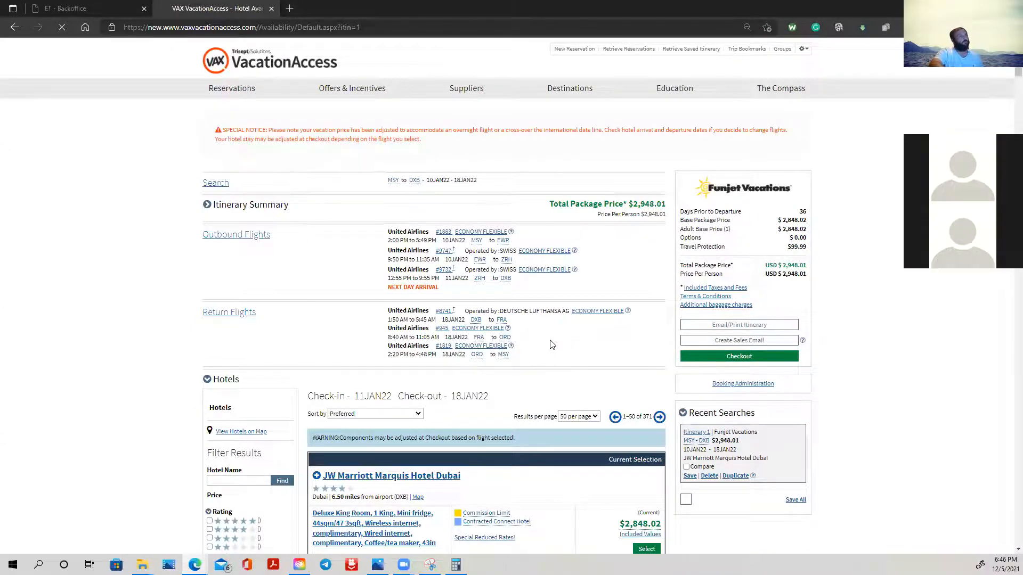
- Review the flight details, package price and hotel options in the Dubai package results
scroll(472, 248, down, 1)
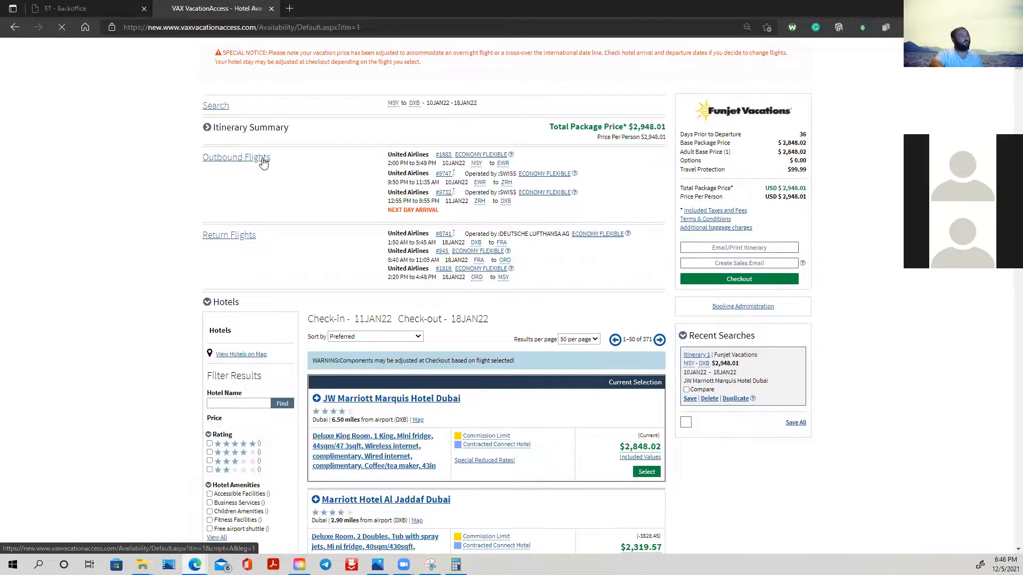
scroll(384, 255, down, 2)
scroll(379, 255, up, 2)
scroll(381, 251, down, 4)
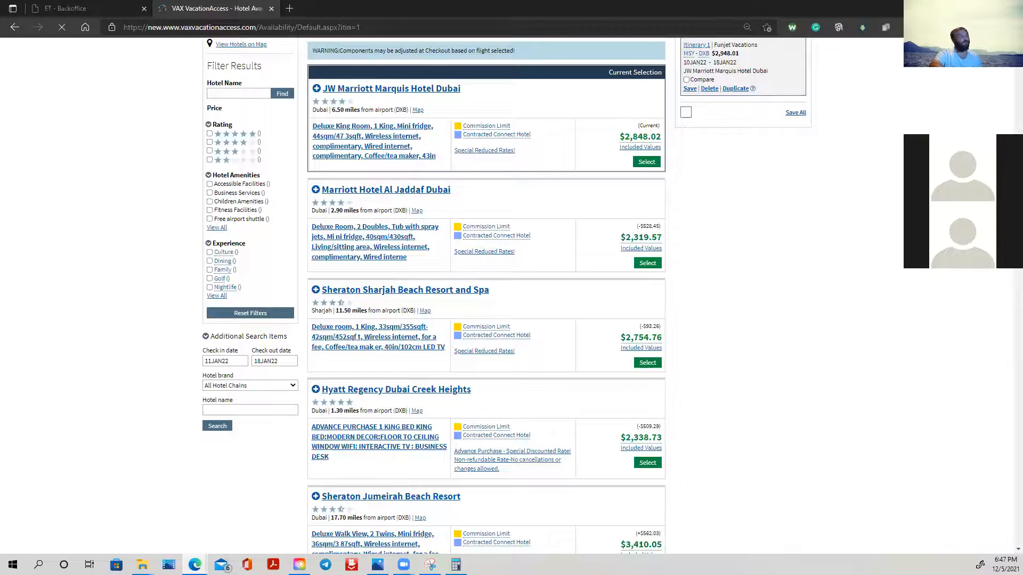
scroll(607, 256, down, 20)
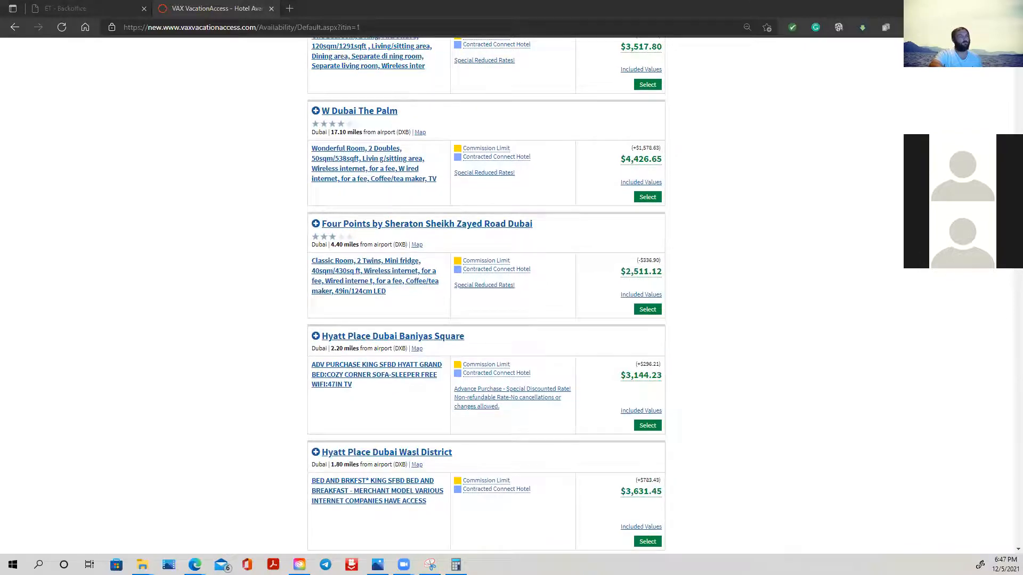
click(142, 564)
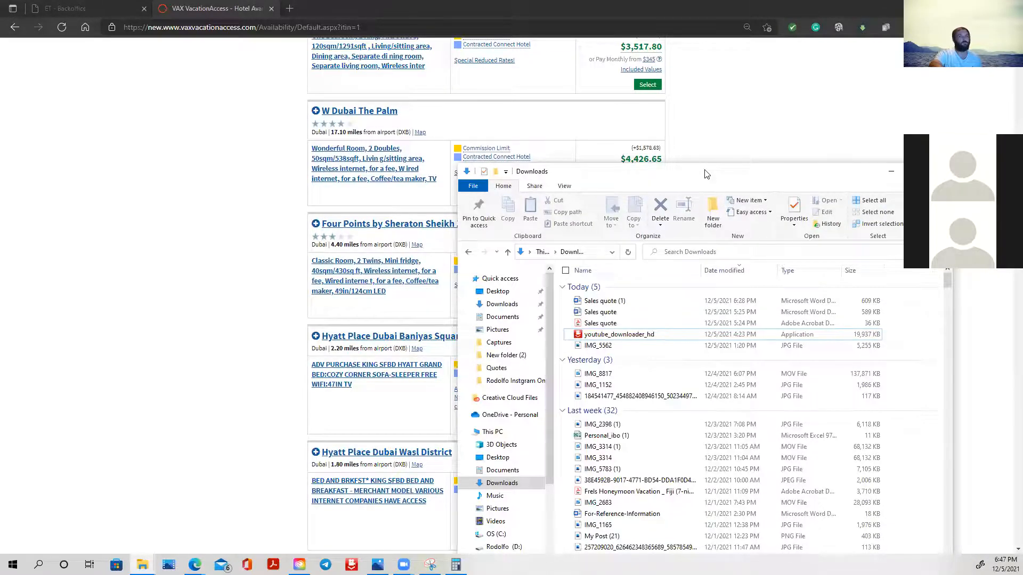
click(940, 171)
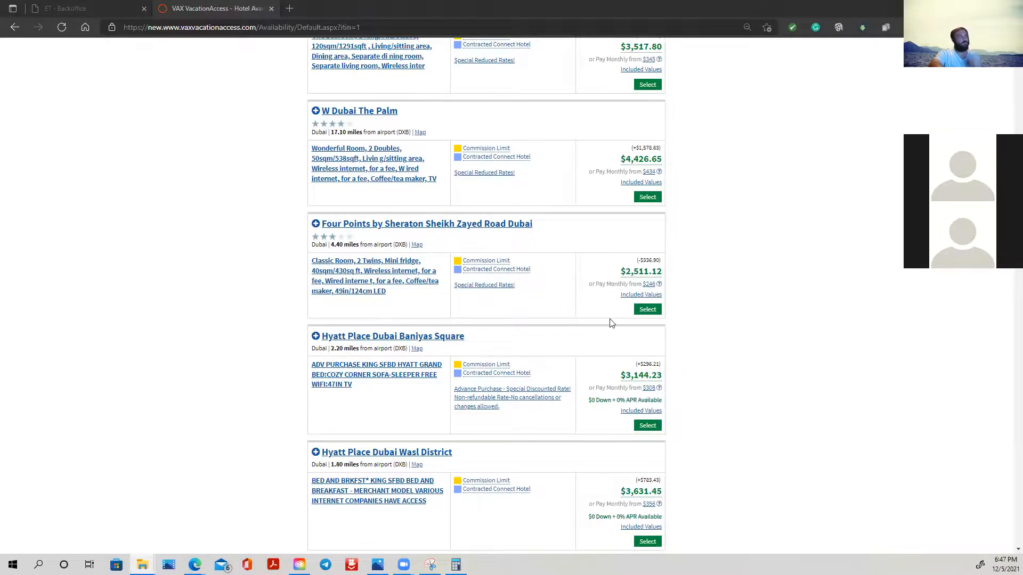
- Choose the Sheraton Sharjah Beach Resort and Spa as the package's hotel
scroll(357, 208, up, 15)
scroll(361, 214, up, 20)
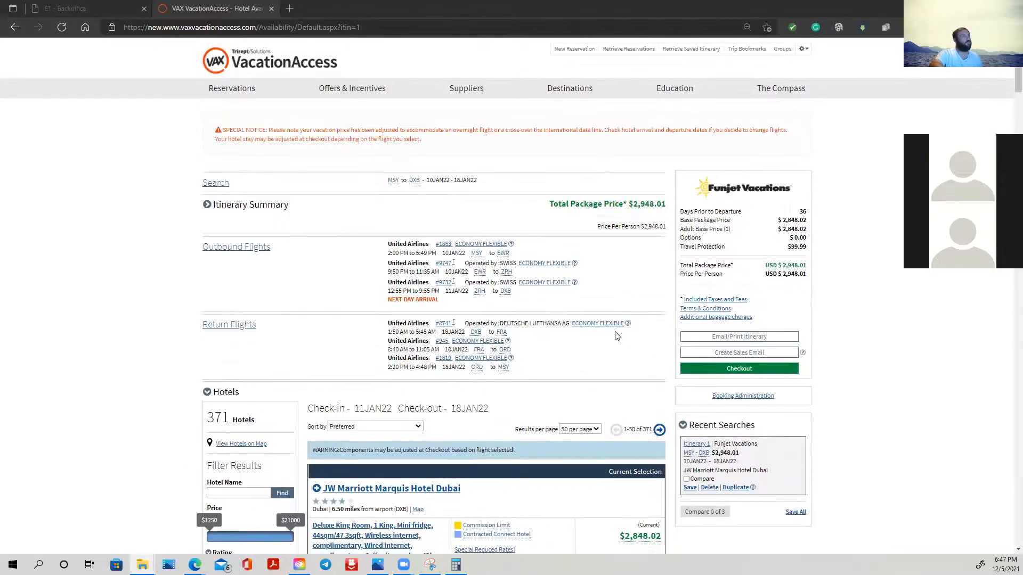
scroll(617, 336, down, 8)
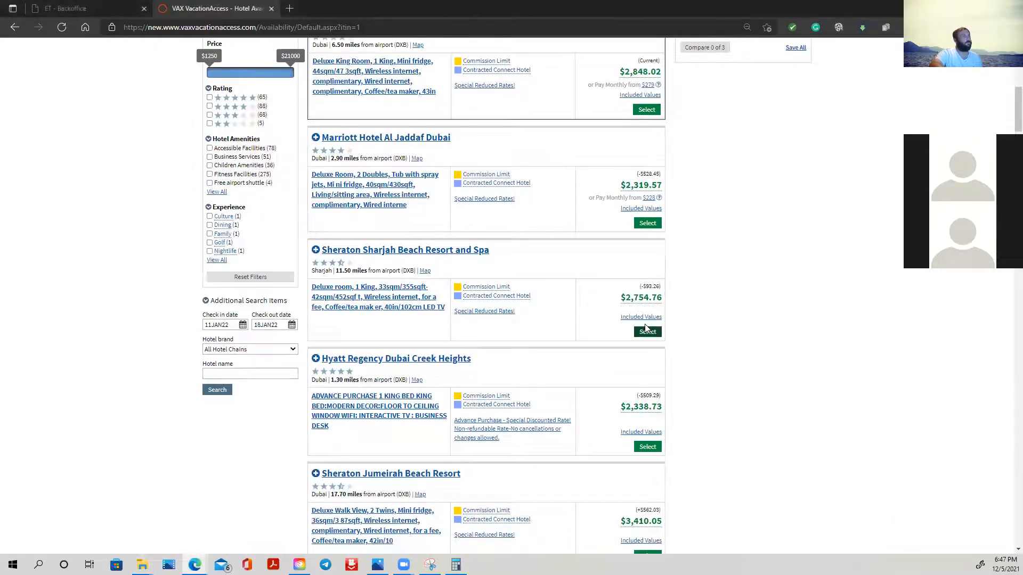
click(648, 336)
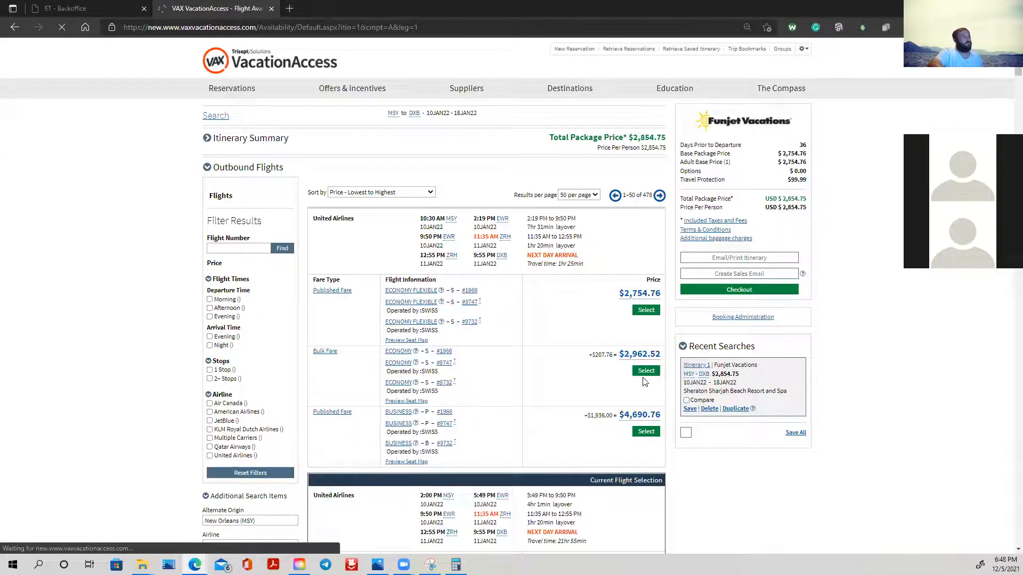
- Choose the 2:00 PM United Airlines outbound flight at the economy bulk fare and the Economy Flexible return via FRA and ORD
scroll(647, 376, down, 4)
scroll(646, 379, down, 4)
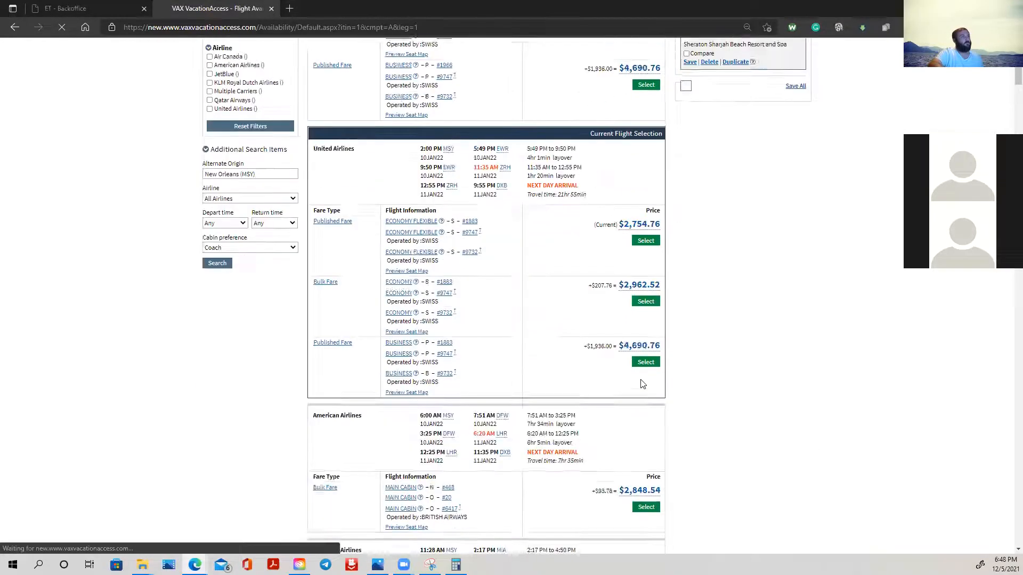
right_click(649, 181)
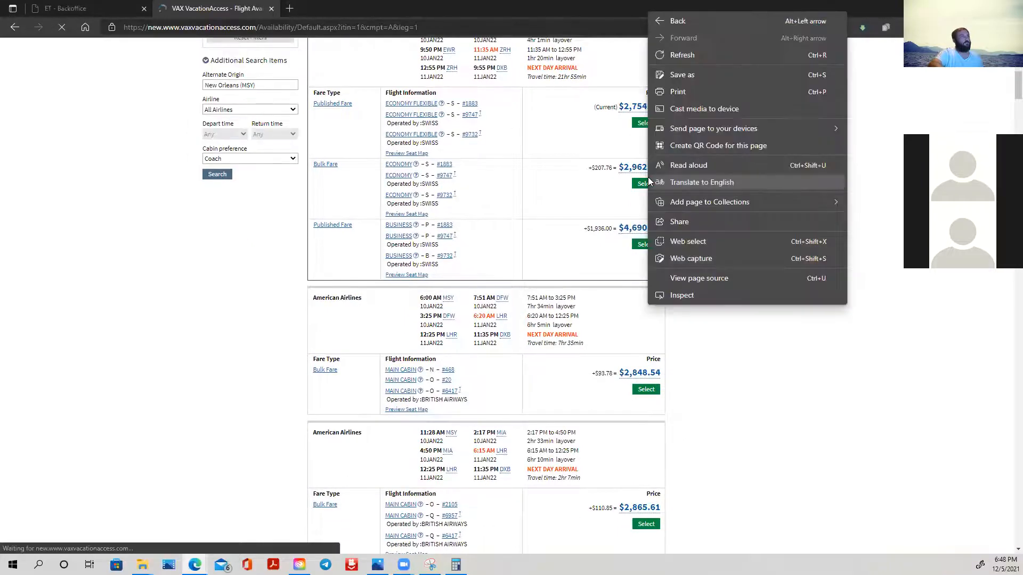
click(641, 186)
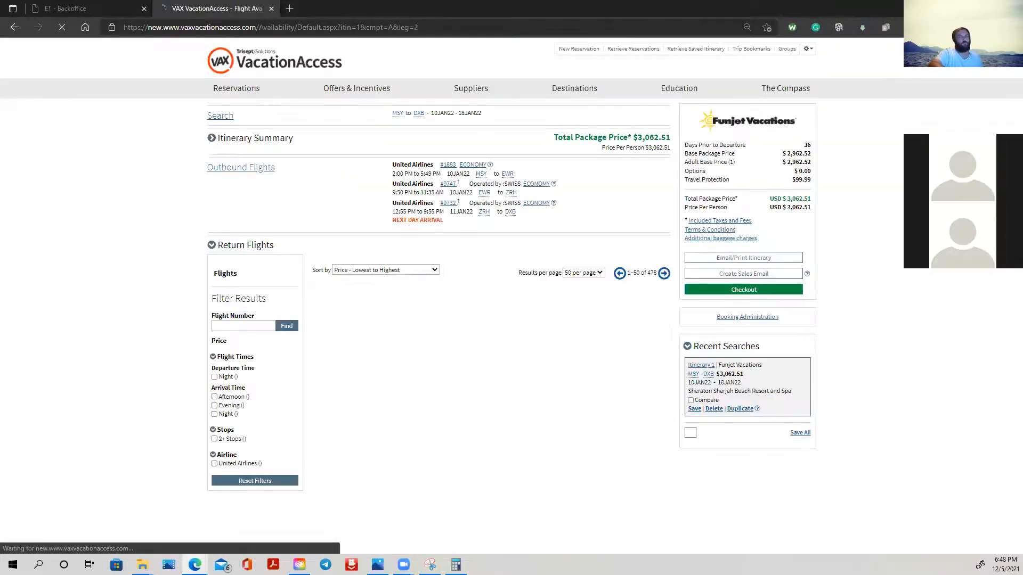
scroll(645, 179, down, 4)
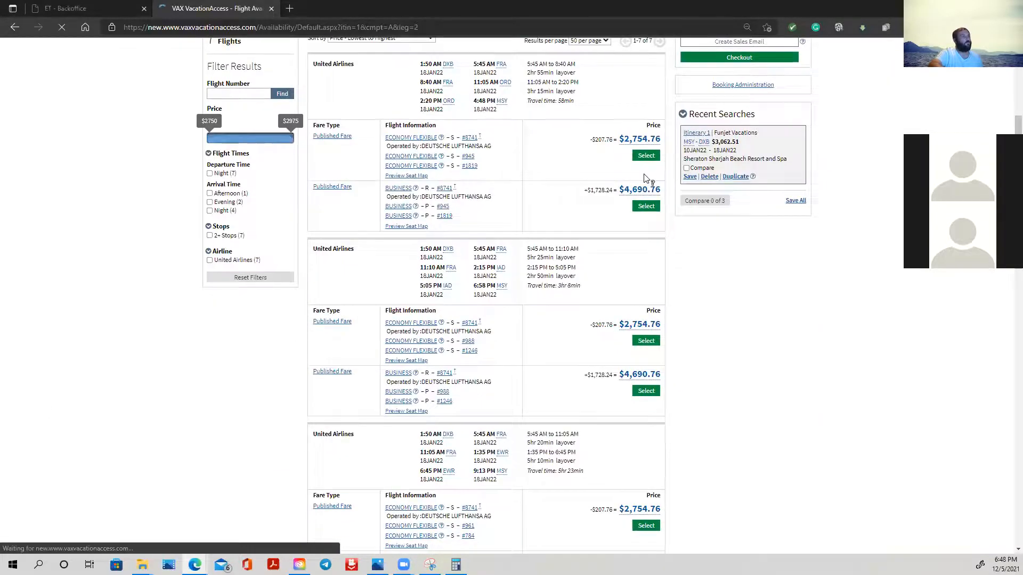
click(645, 155)
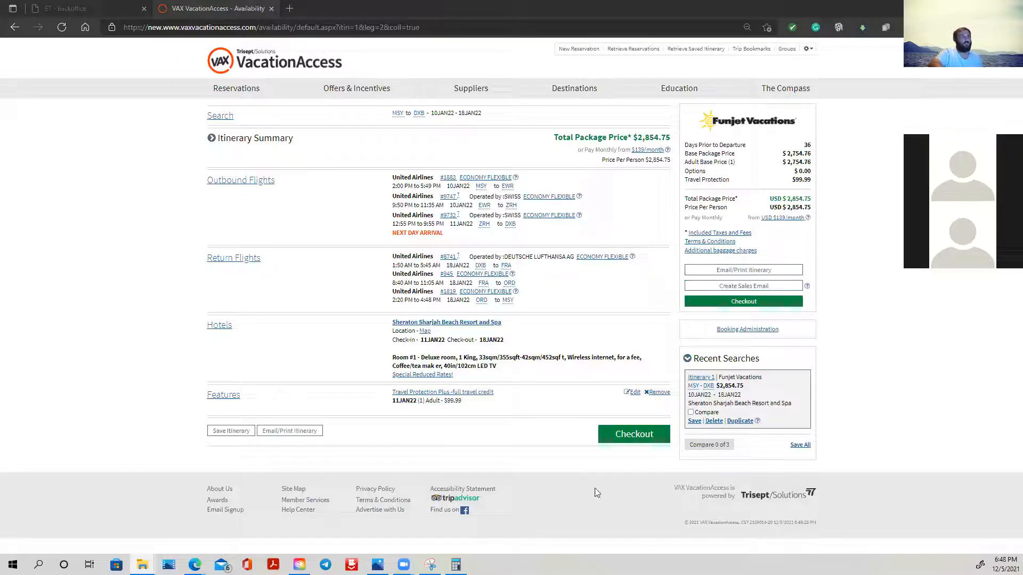
- Open the itinerary for emailing or printing and replace its introduction with "Option 1 - Name of Hotel - Total - Flight and Accomendations"
click(731, 271)
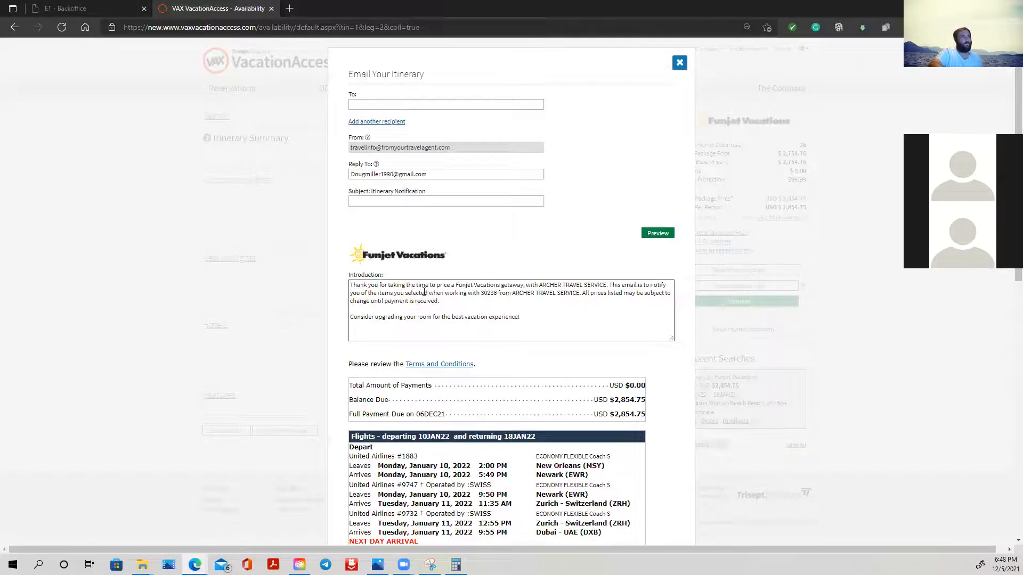
drag(532, 320, 344, 289)
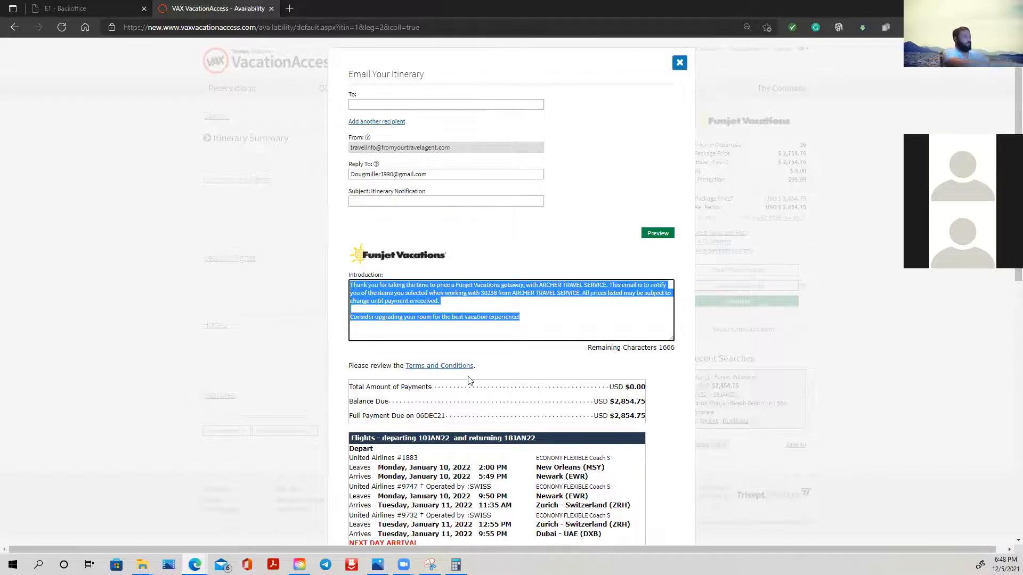
text(Option 1)
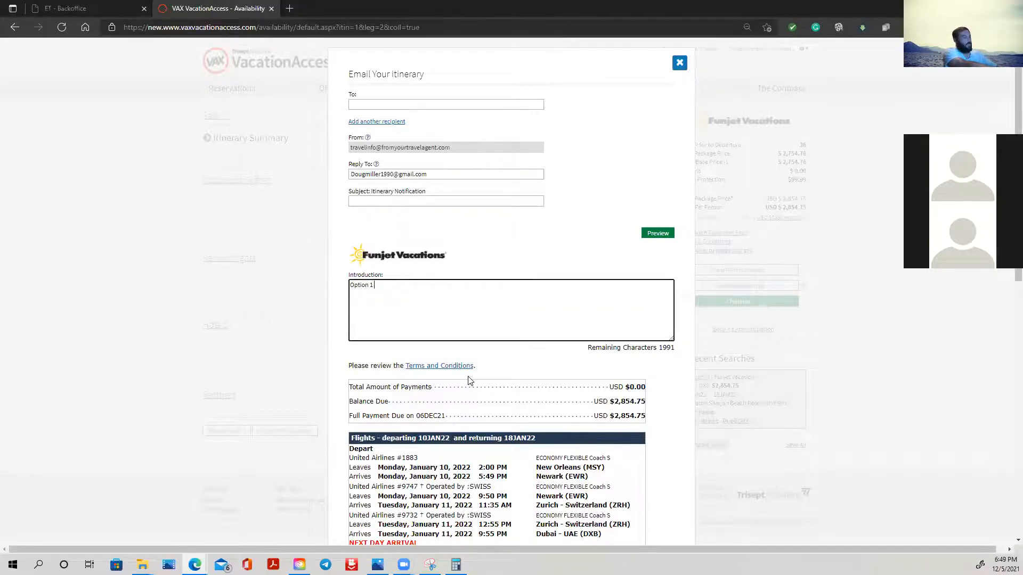
text(- Name o)
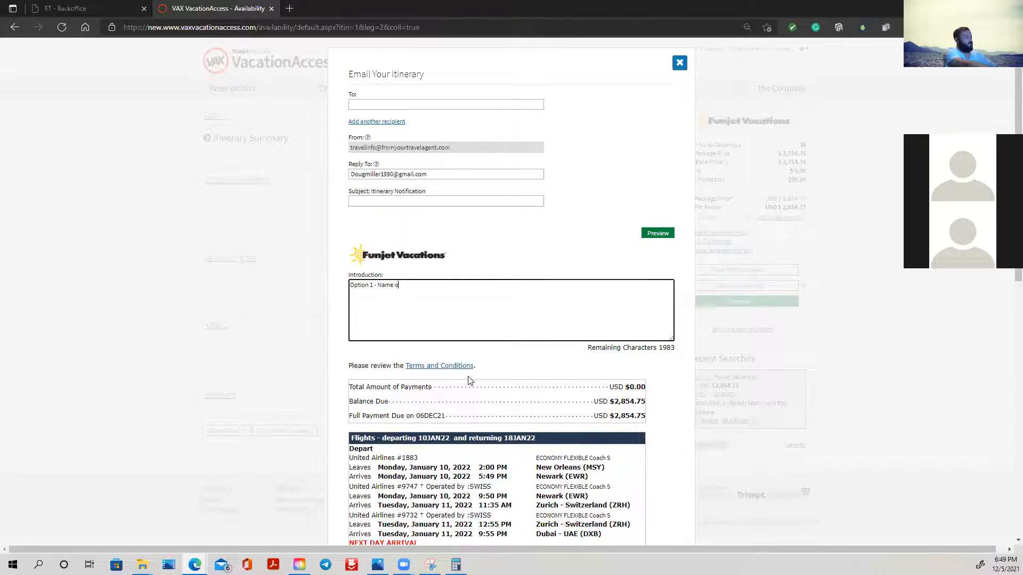
text(f Hotel - total)
key(BackSpace)
text(Total)
key(BackSpace)
key(BackSpace)
text(Fligh)
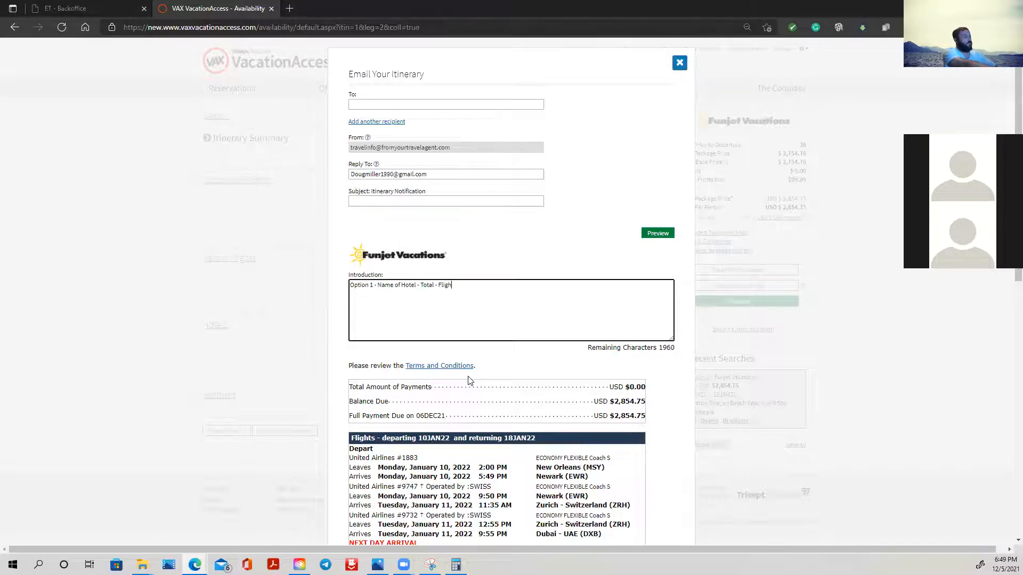
text(t and Accomendations)
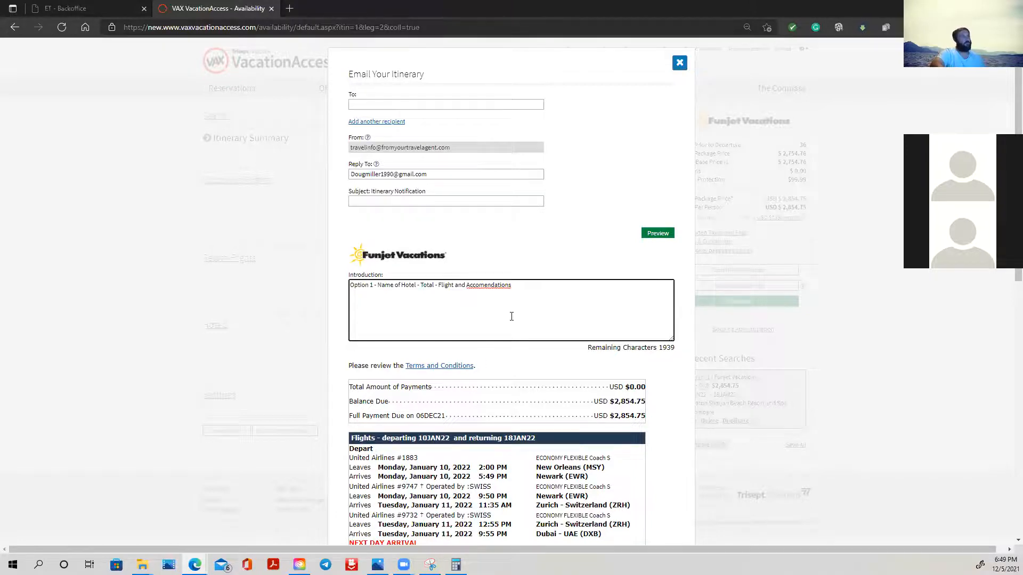
- Correct the misspelled last word of the introduction to "Accommodations"
right_click(498, 286)
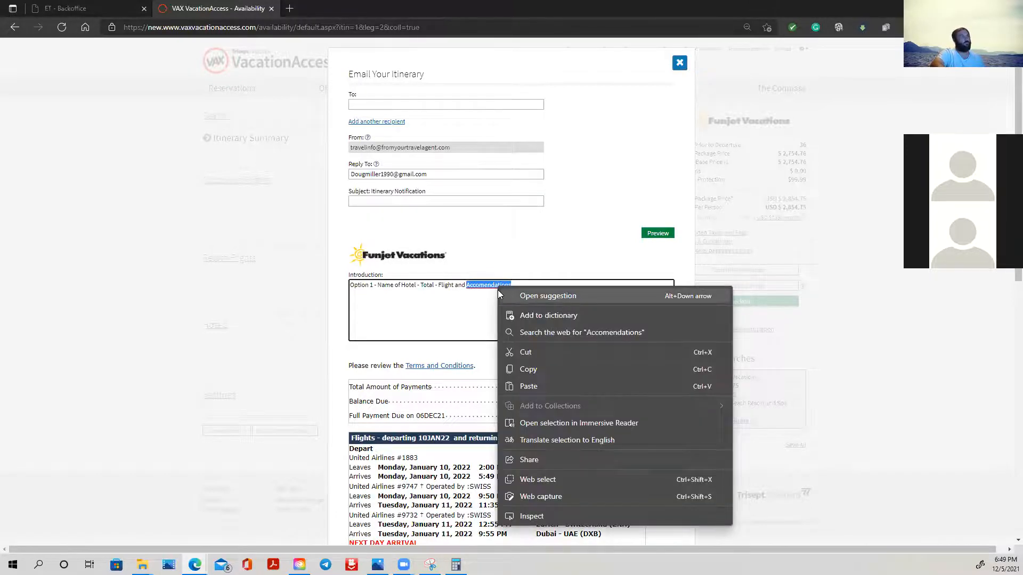
click(484, 286)
double_click(484, 287)
click(484, 286)
right_click(484, 286)
click(525, 329)
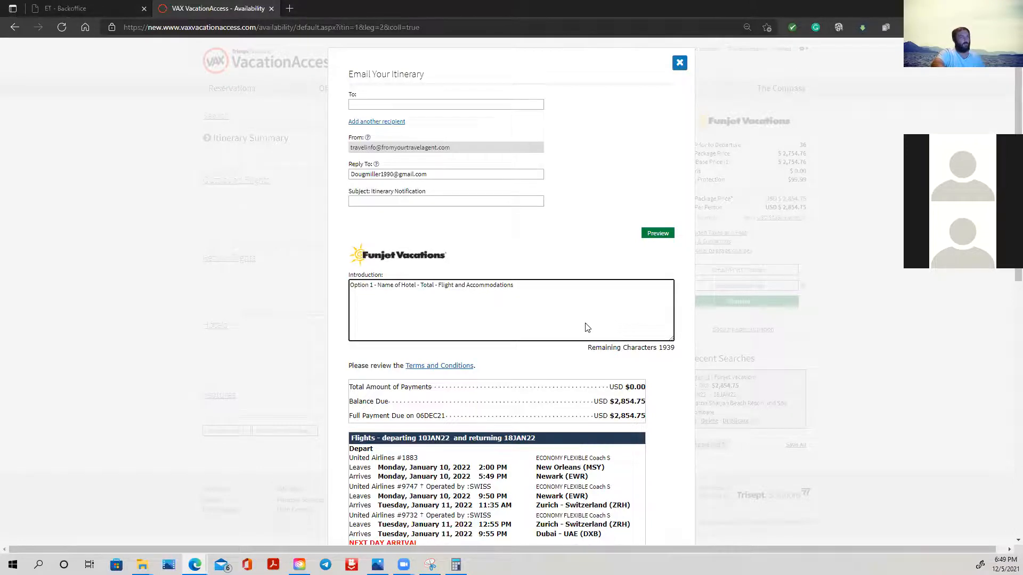
- Replace the agent number in the closing message with the agent's first name, keeping "Thank you again,"
scroll(586, 325, down, 3)
scroll(586, 323, down, 5)
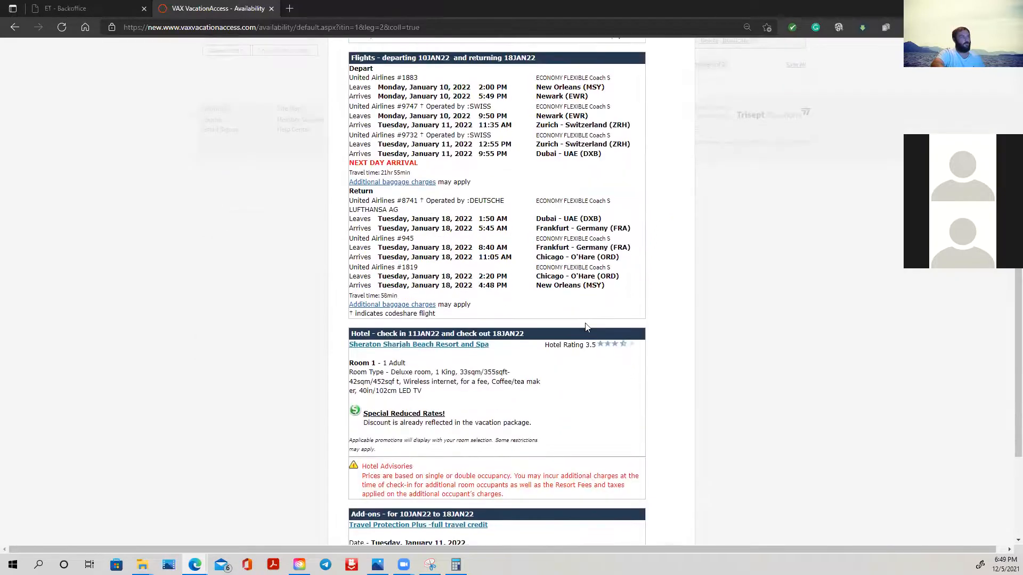
scroll(586, 323, up, 1)
scroll(584, 170, down, 2)
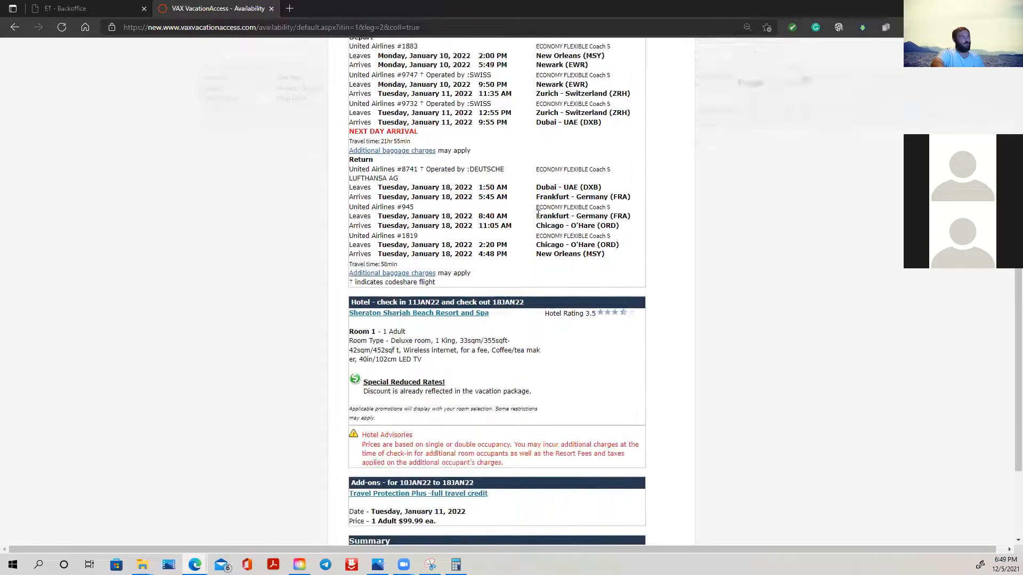
scroll(479, 306, up, 4)
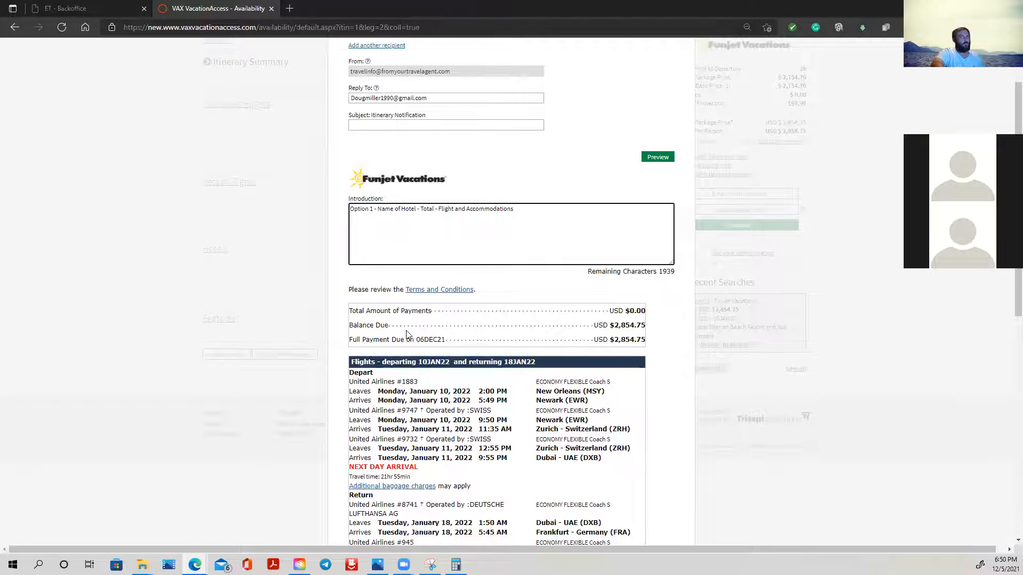
scroll(506, 330, down, 9)
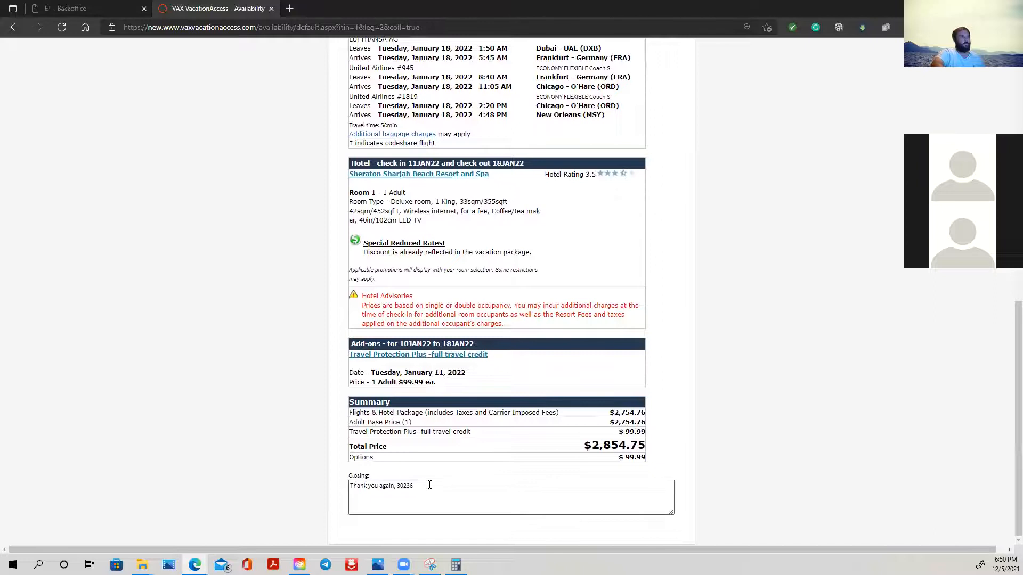
double_click(426, 490)
key(BackSpace)
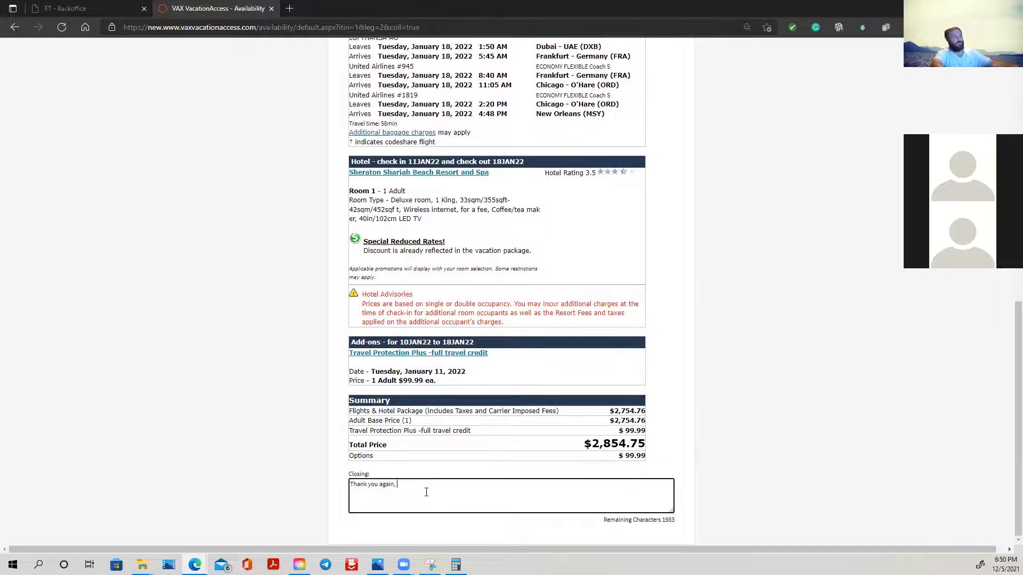
text(Douglas)
click(522, 379)
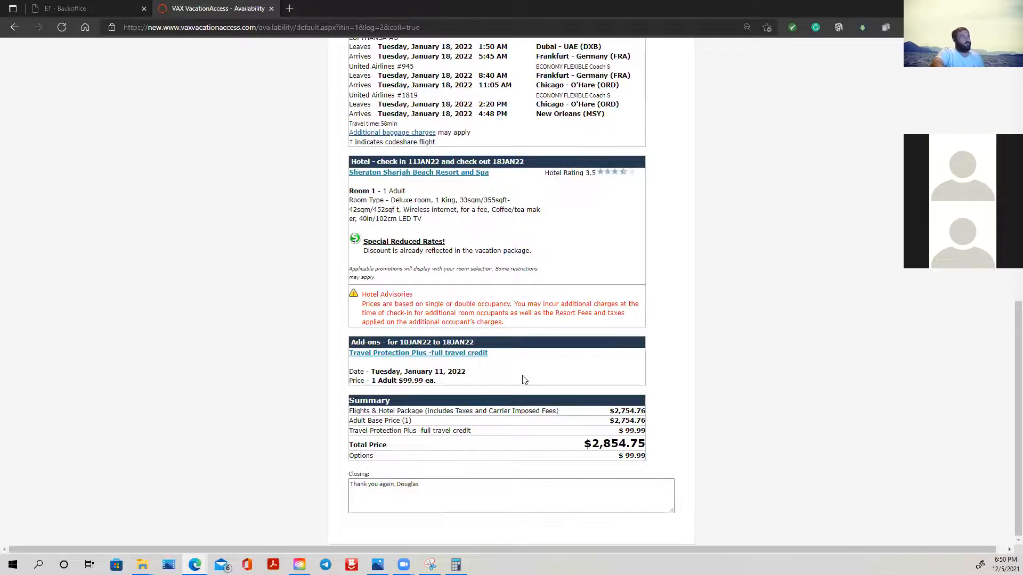
- Review the flight, hotel, add-on and price summary sections of the itinerary email
scroll(559, 373, up, 1)
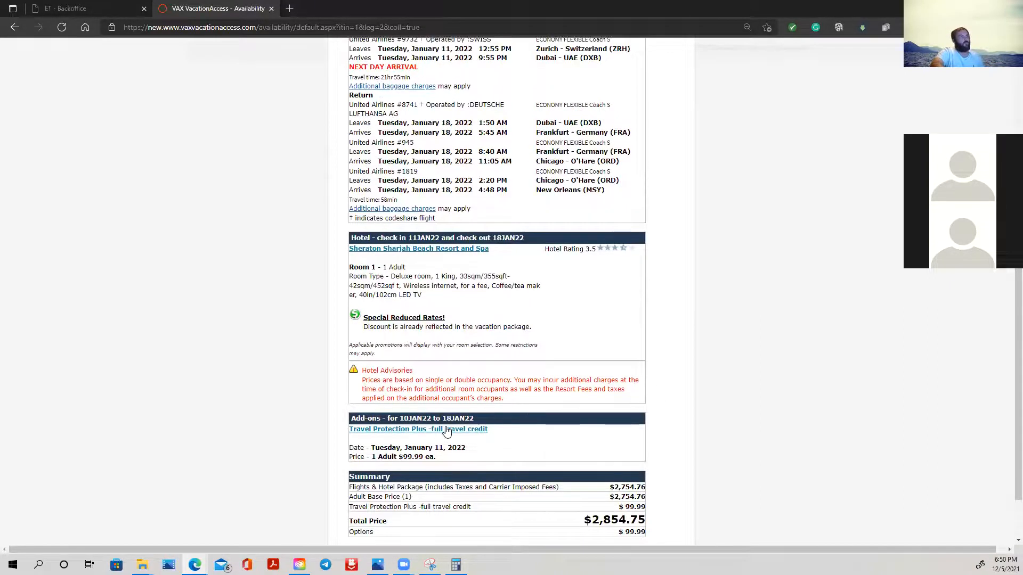
scroll(597, 448, up, 1)
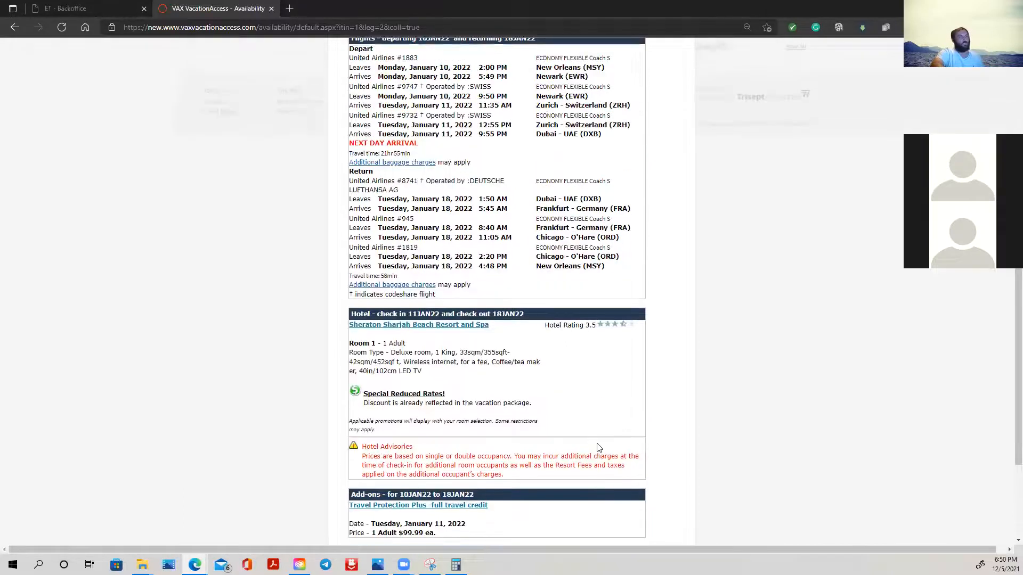
scroll(598, 449, up, 2)
scroll(595, 449, down, 2)
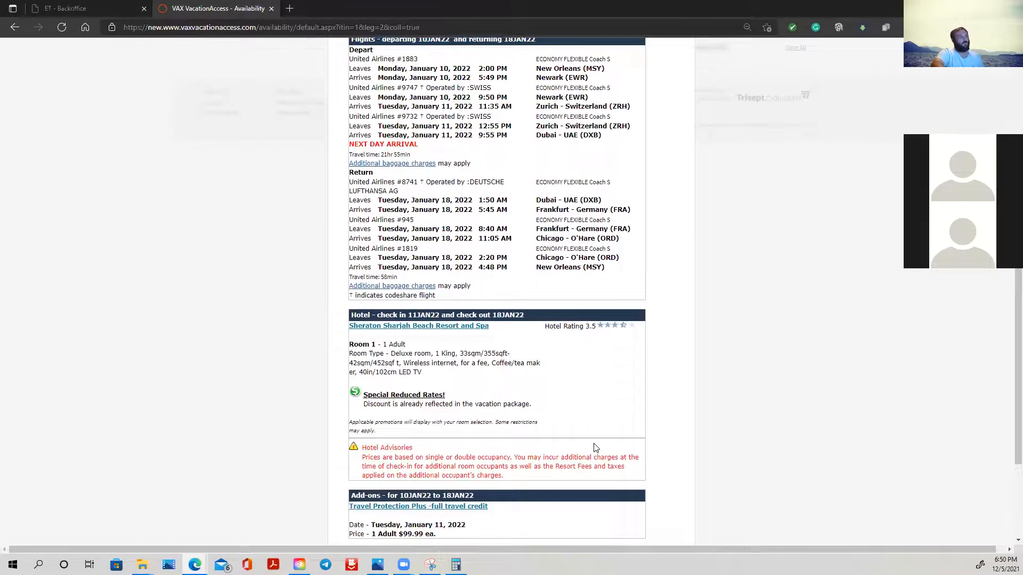
click(460, 329)
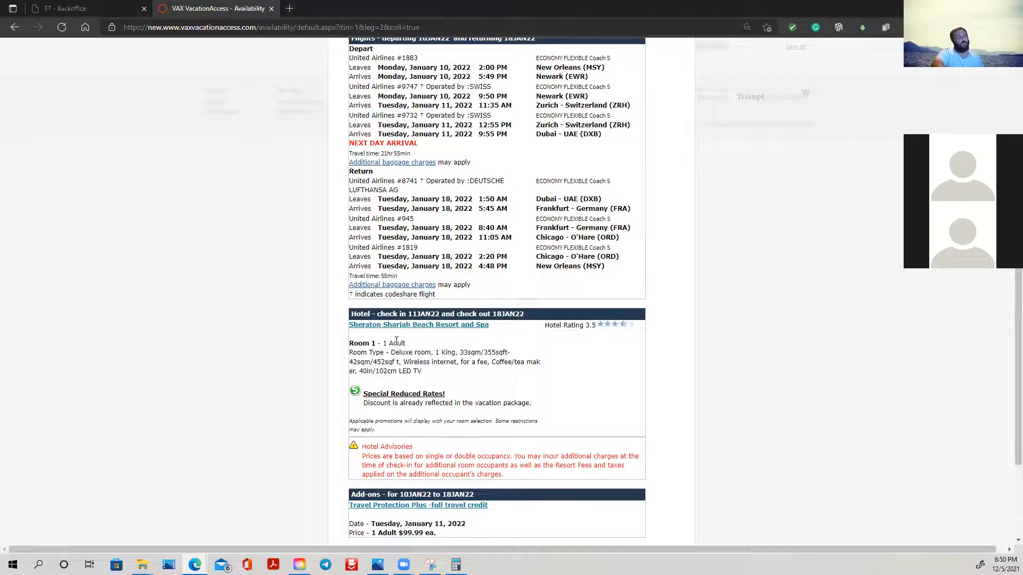
scroll(627, 356, down, 1)
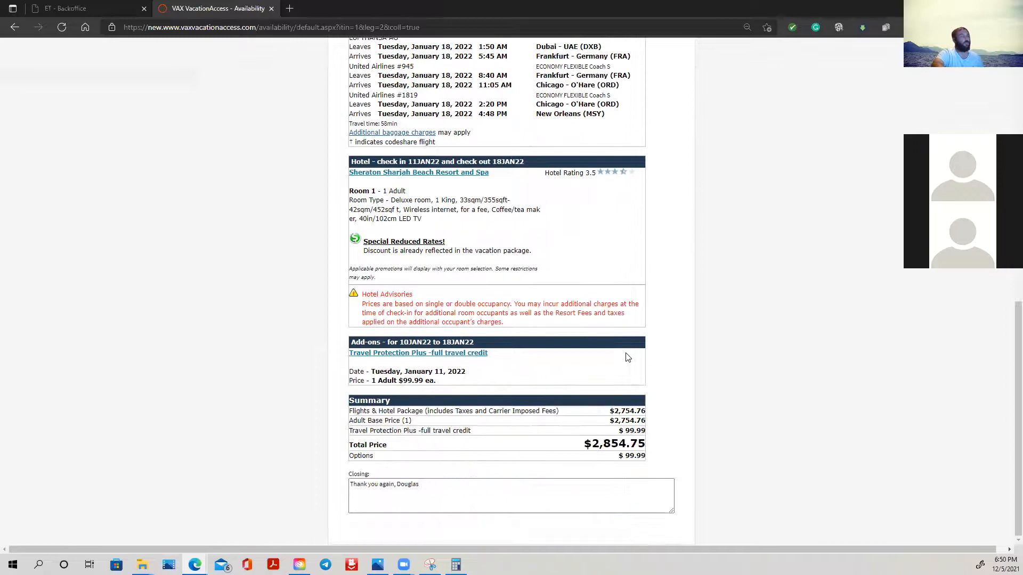
scroll(626, 357, up, 3)
scroll(627, 358, up, 4)
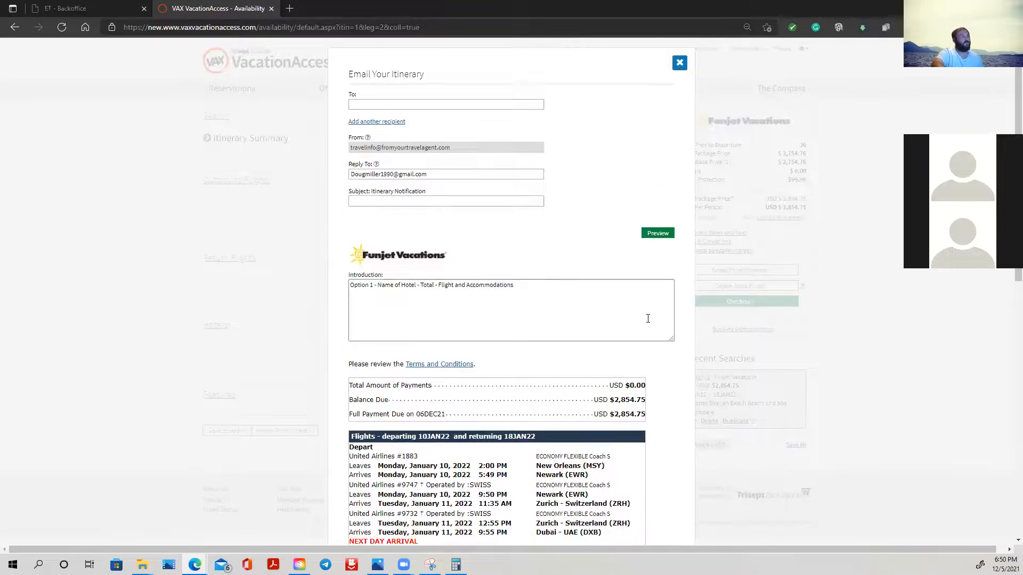
- Preview the edited itinerary and set up its printout with Save as PDF as the printer
click(659, 241)
click(645, 239)
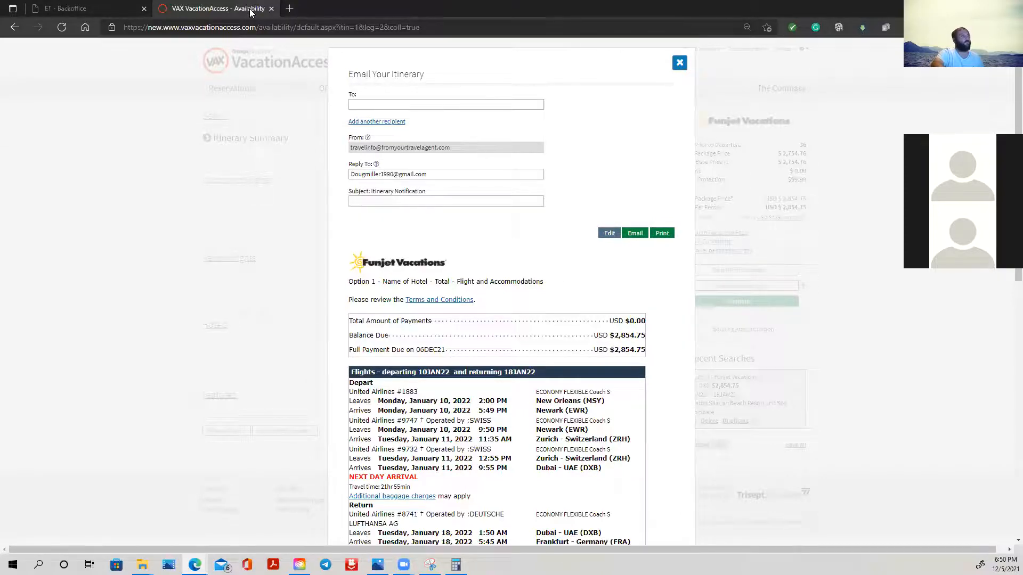
click(662, 234)
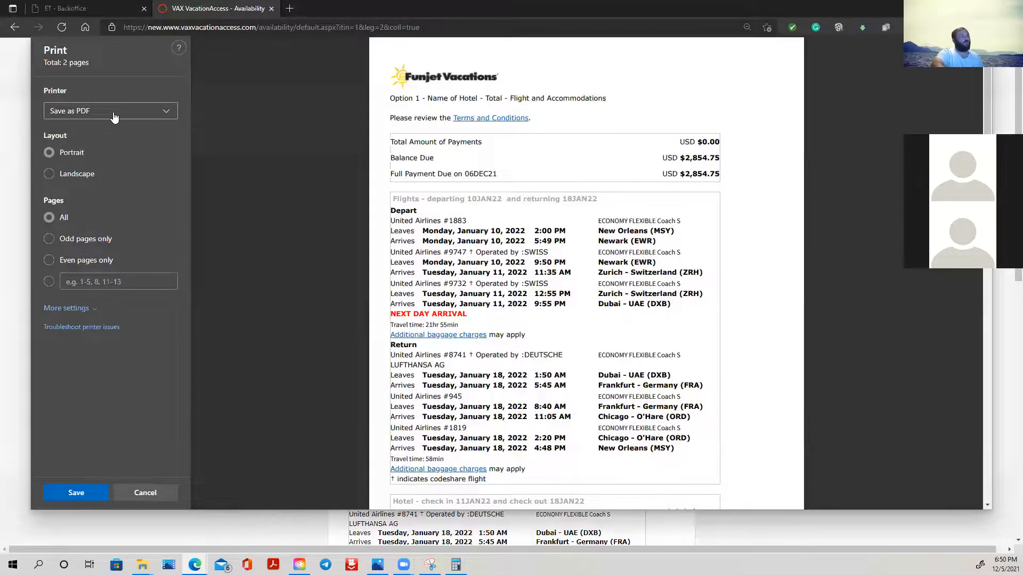
click(114, 117)
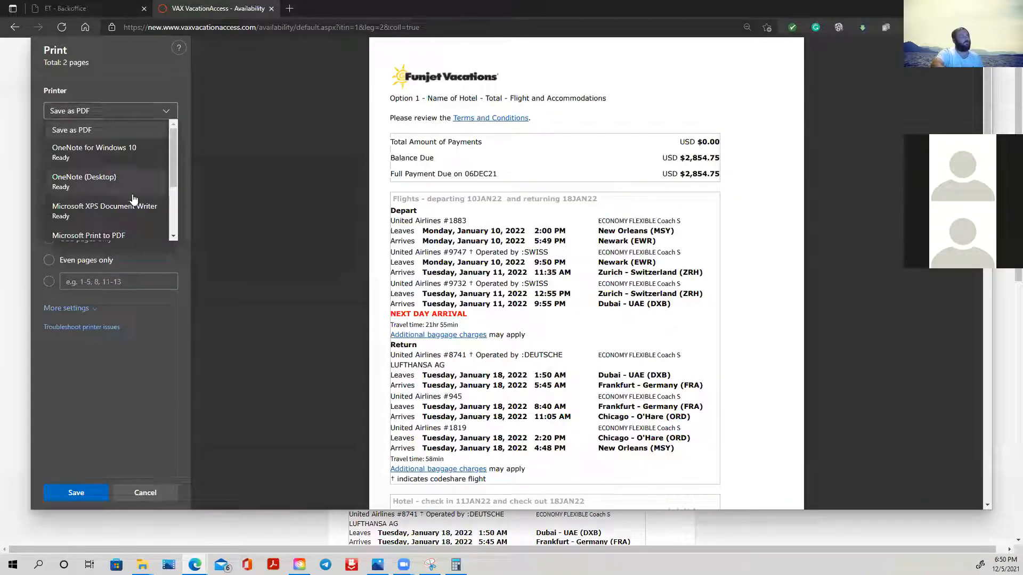
scroll(129, 224, down, 2)
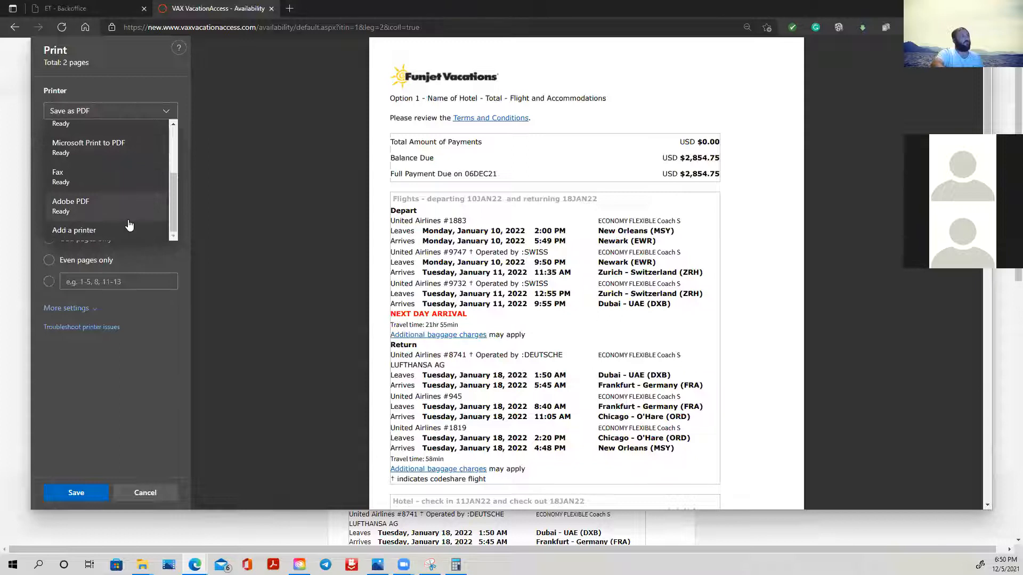
scroll(129, 224, up, 2)
click(90, 128)
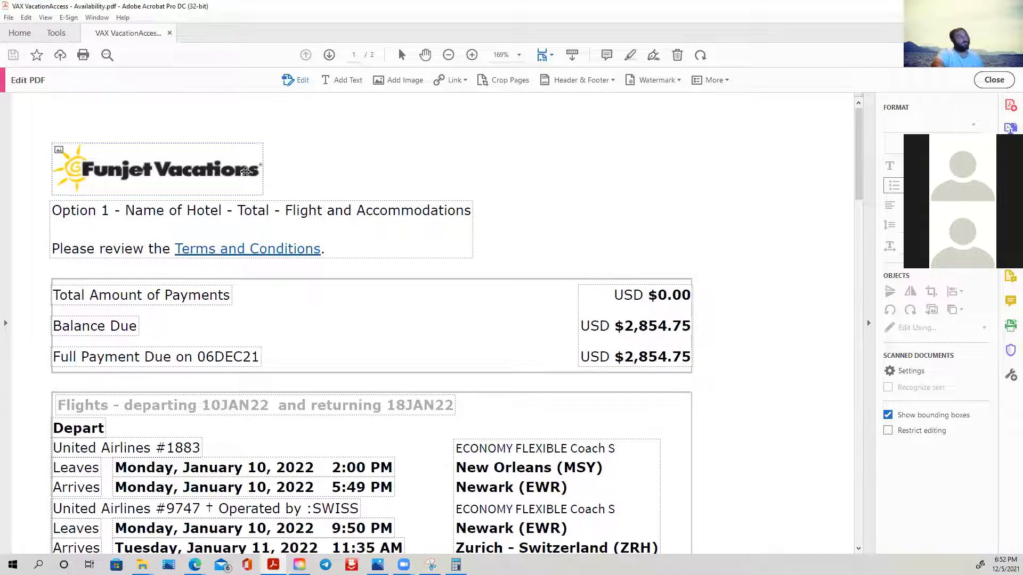
- In Adobe Acrobat, try removing the Funjet Vacations logo from the first page of the itinerary PDF
click(210, 175)
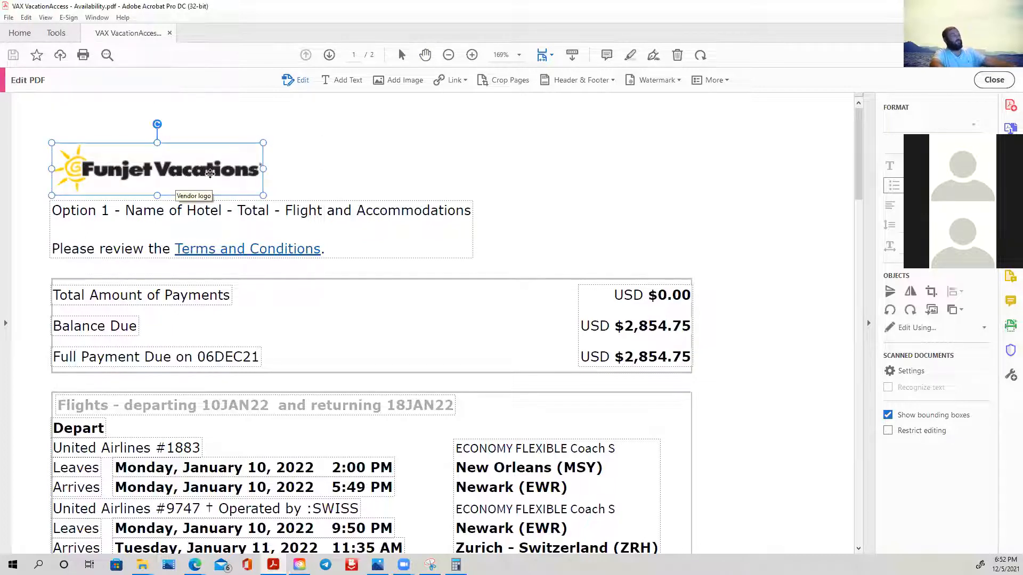
key(Delete)
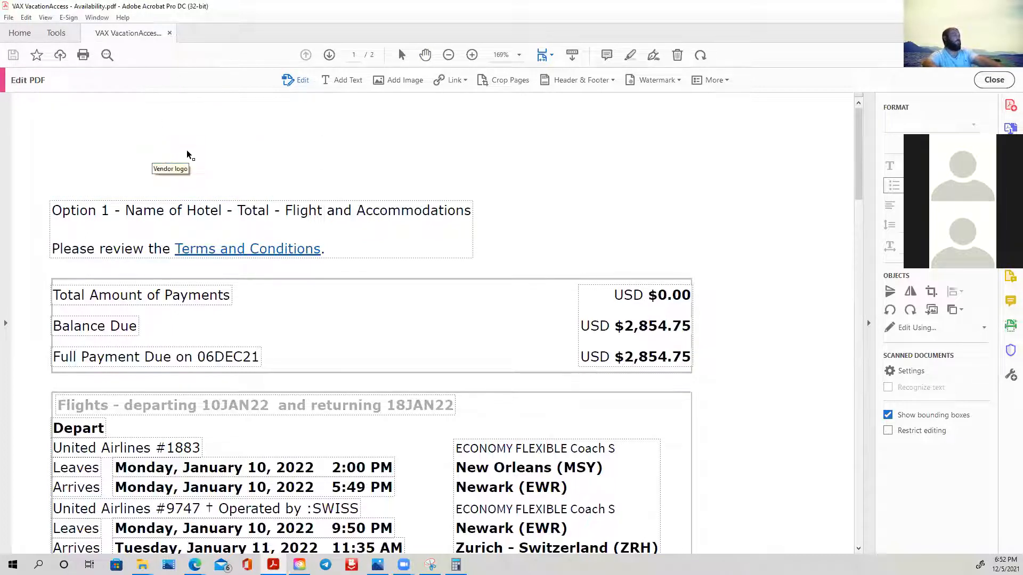
click(98, 155)
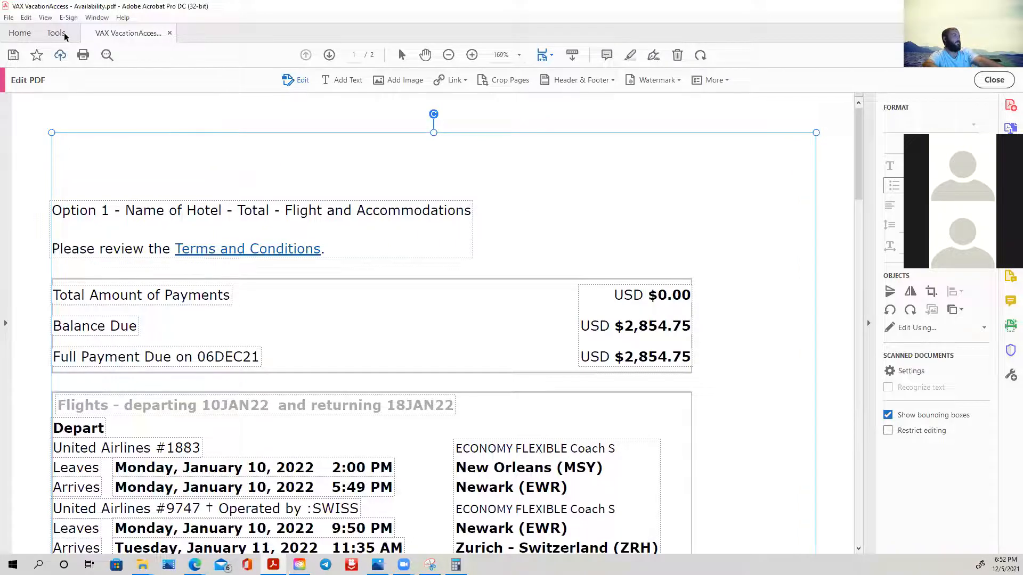
- Revert the itinerary PDF to its previously saved version
click(10, 18)
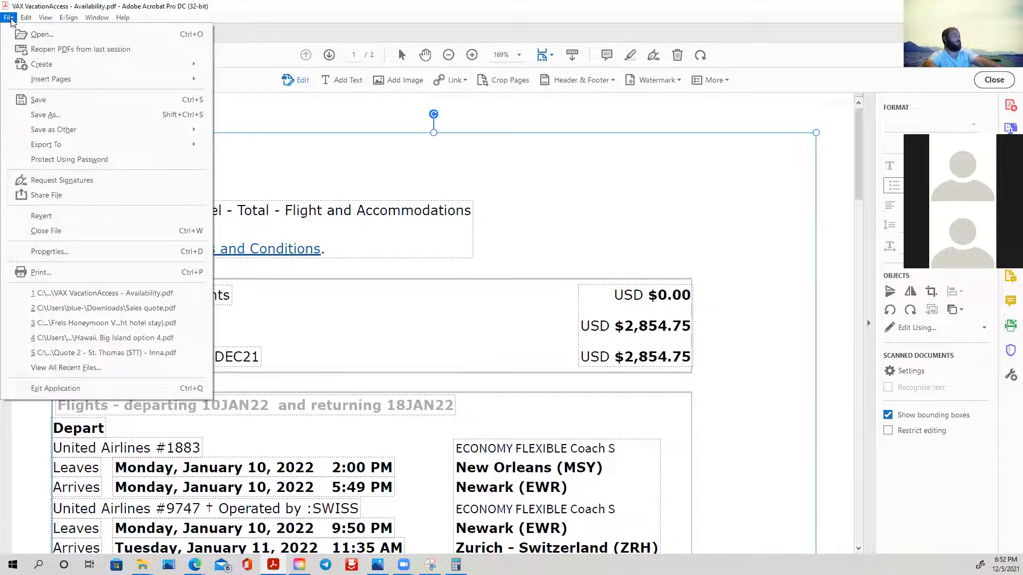
click(38, 217)
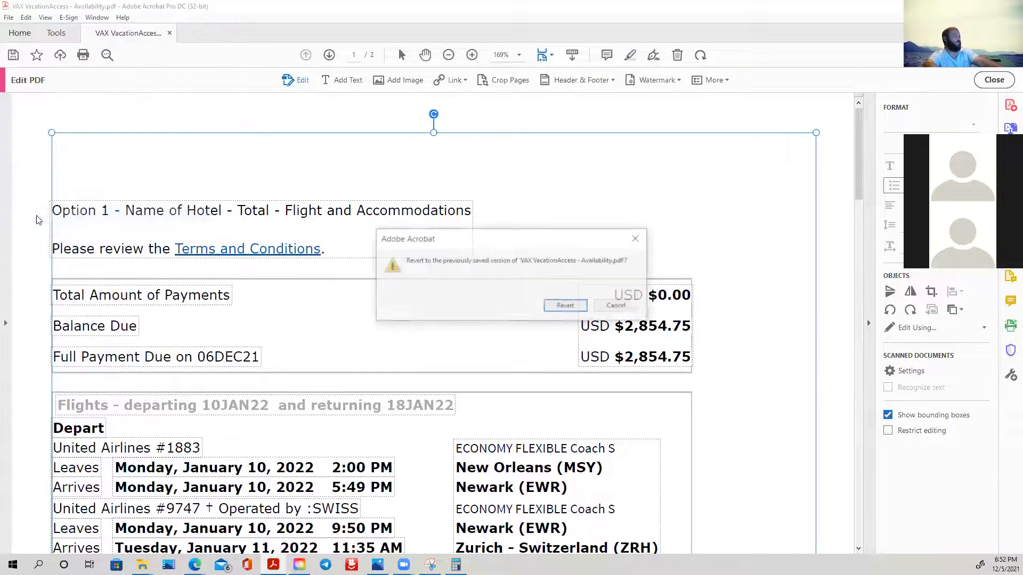
click(581, 309)
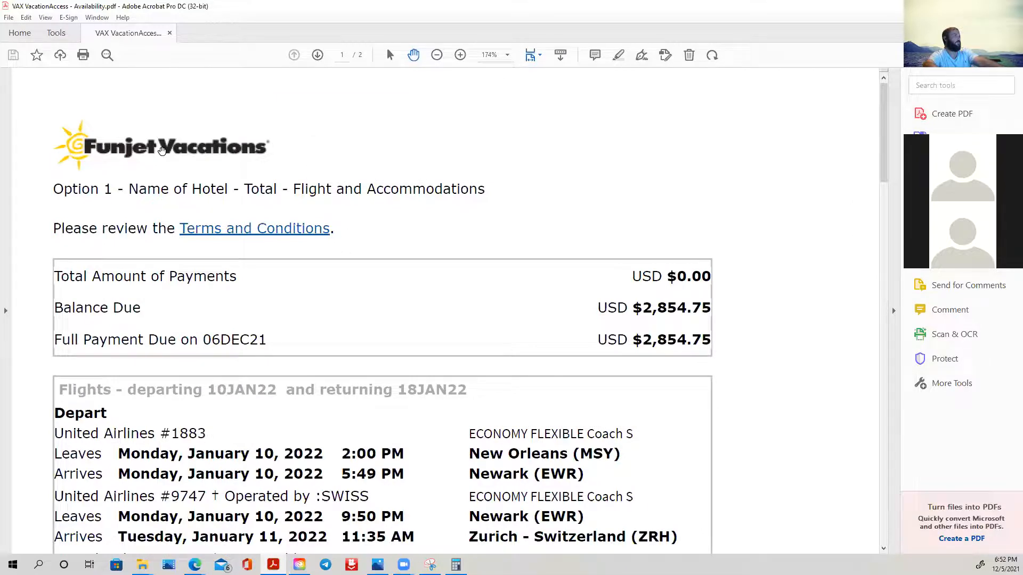
- Edit the itinerary PDF and delete the Funjet Vacations logo above the introduction line
double_click(201, 146)
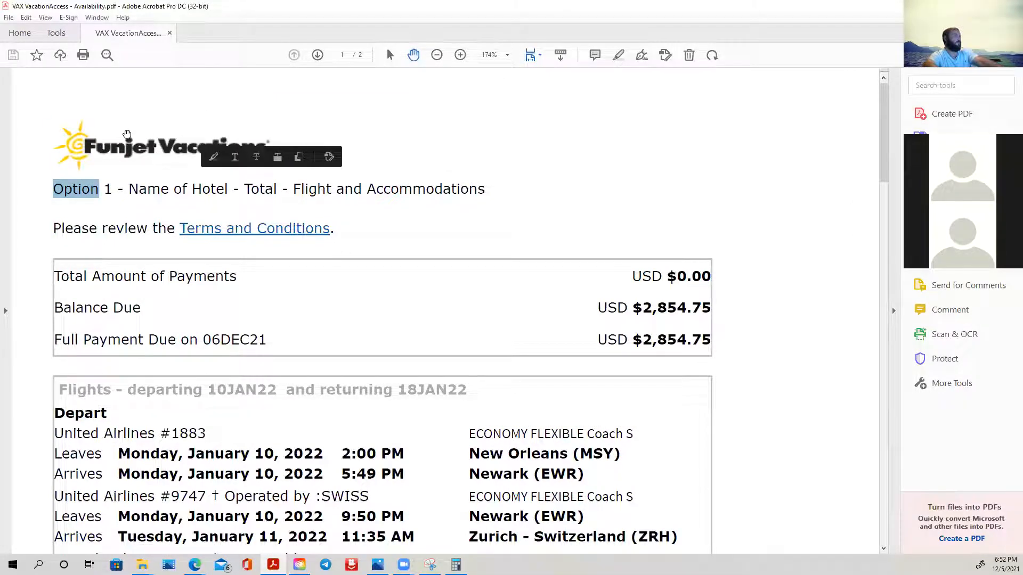
click(127, 136)
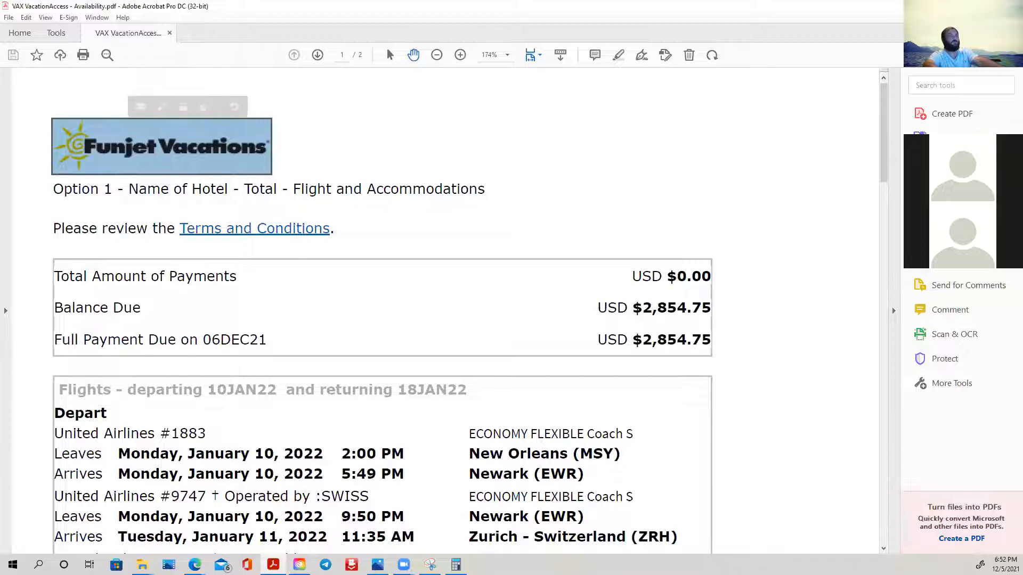
click(180, 175)
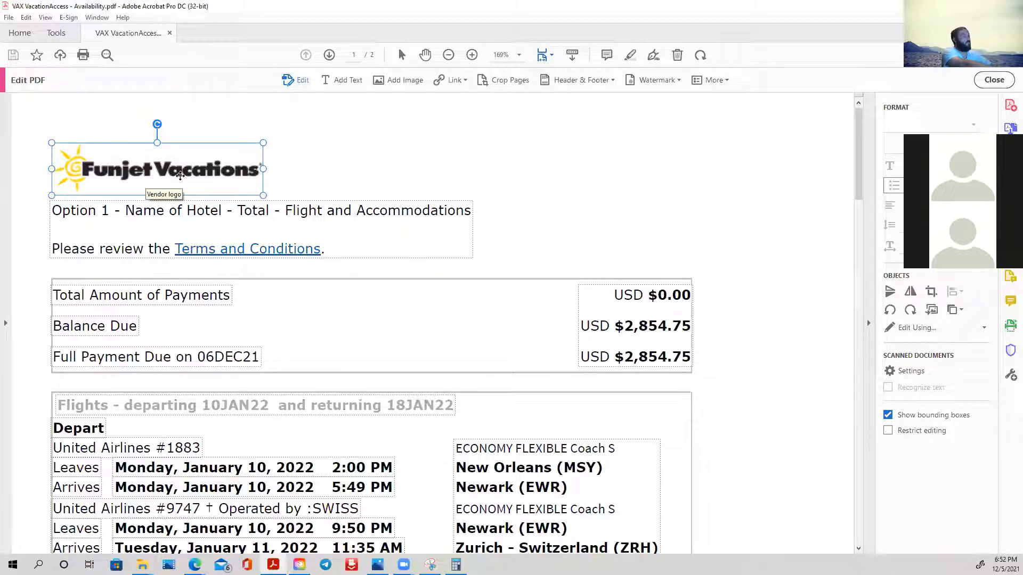
key(Delete)
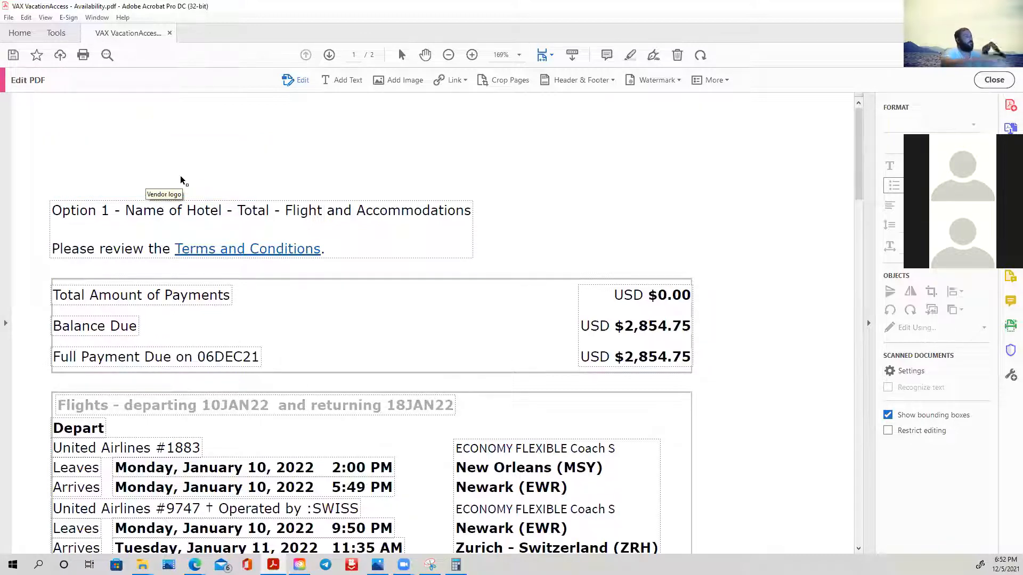
- Insert blank lines above the Option 1 line and move the text box up, clear of the payment table
click(54, 210)
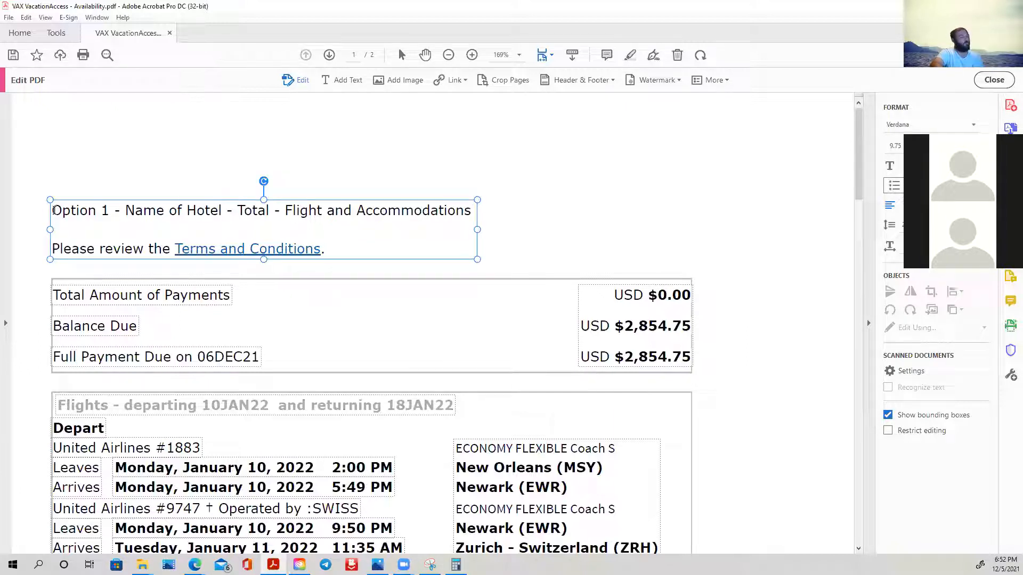
key(Return)
key(Return)
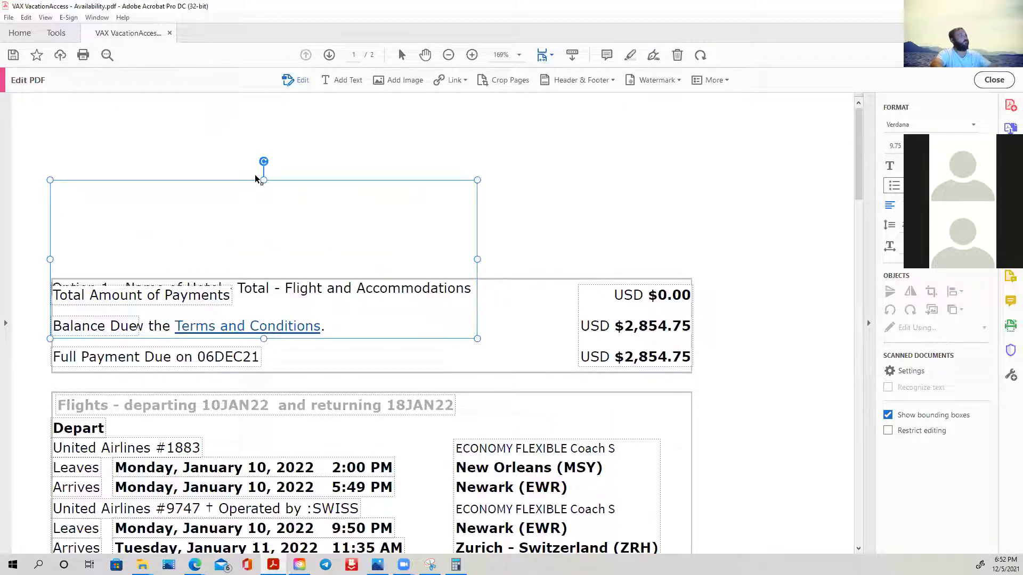
drag(264, 179, 265, 107)
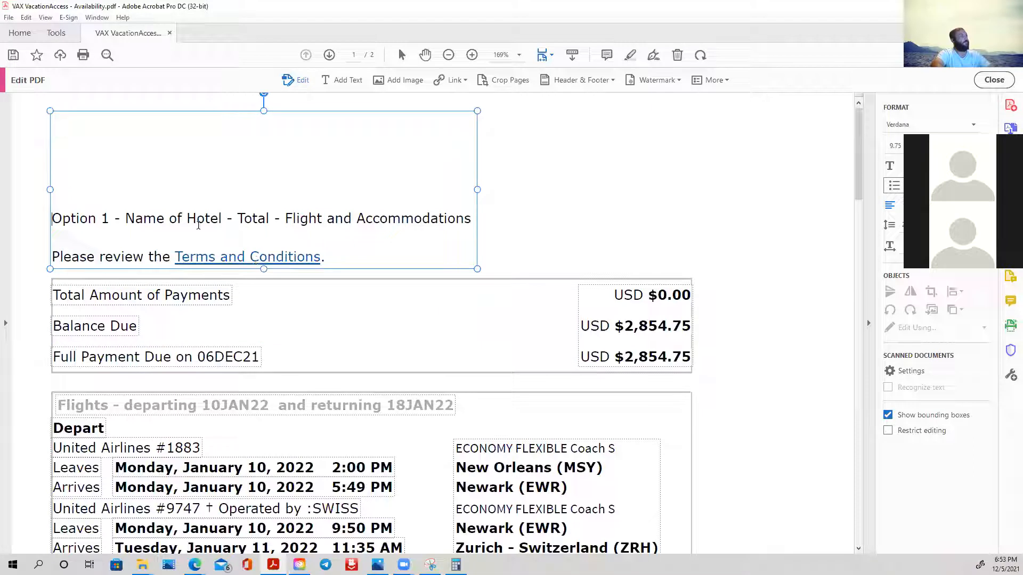
- Enter the agency name Unique World Travel in the blank space above the Option 1 line
click(75, 127)
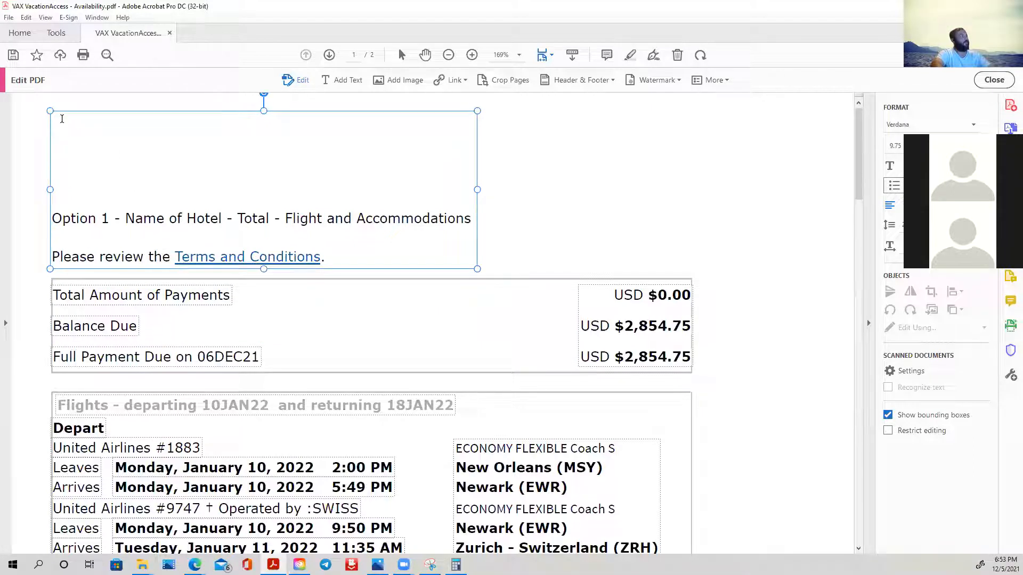
text(U)
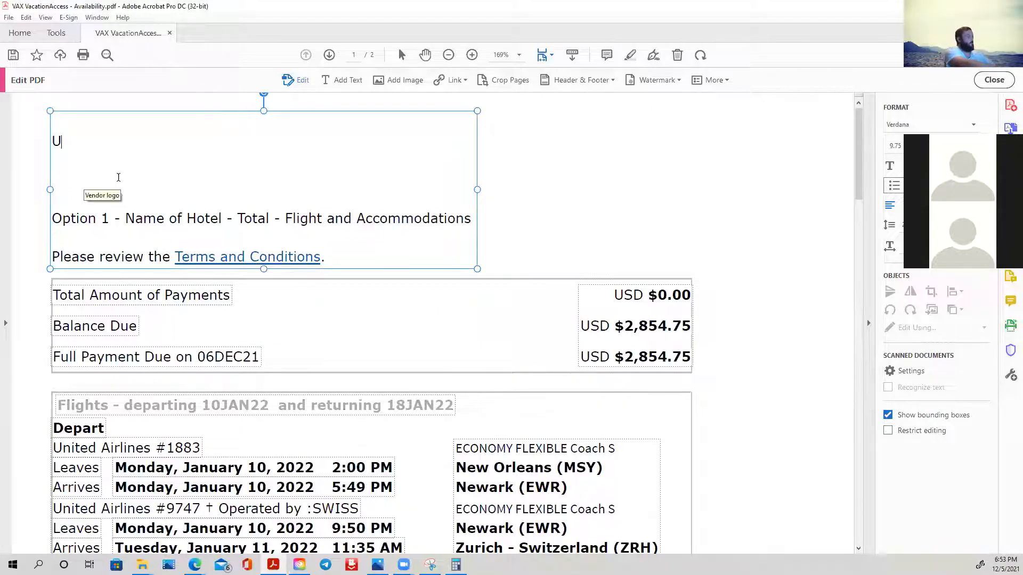
text(niq)
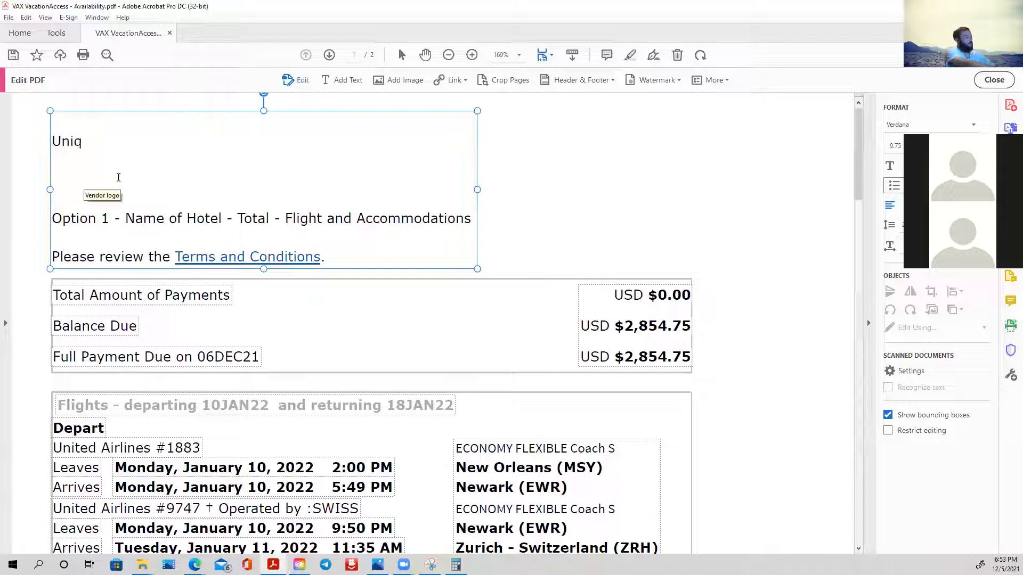
text(ue World Travel)
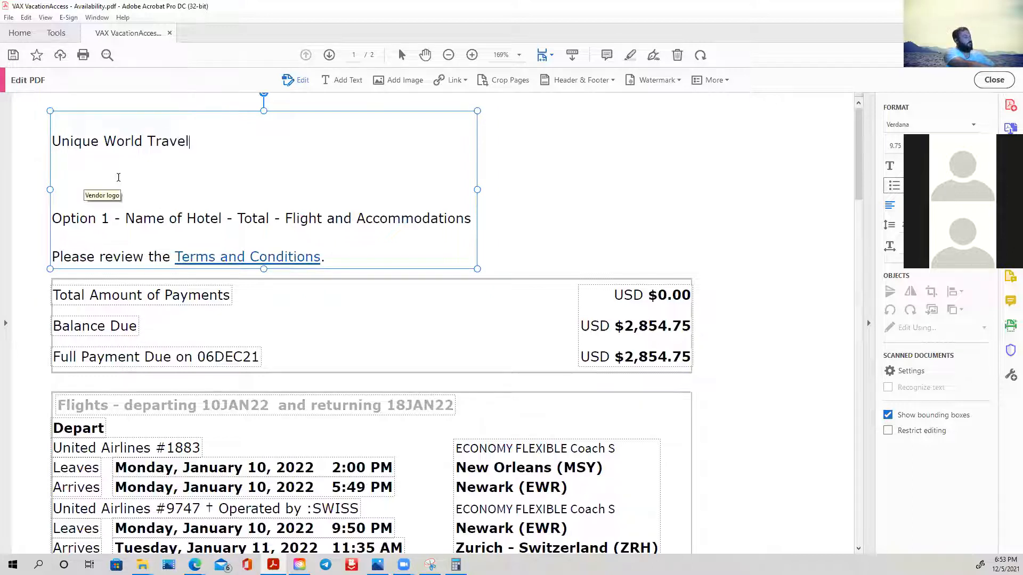
- Remove the extra blank lines between Unique World Travel and the Option 1 line
key(Return)
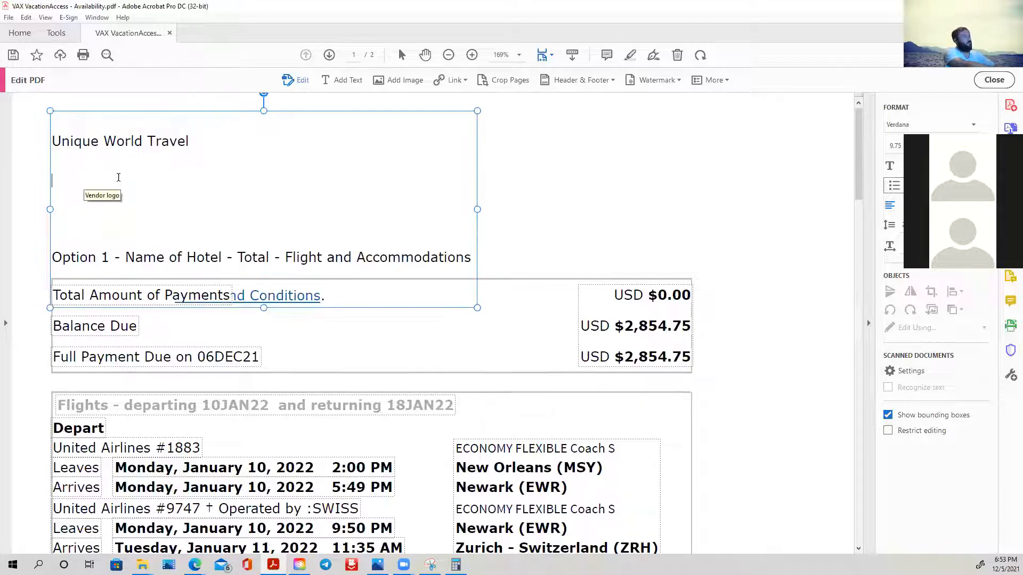
key(BackSpace)
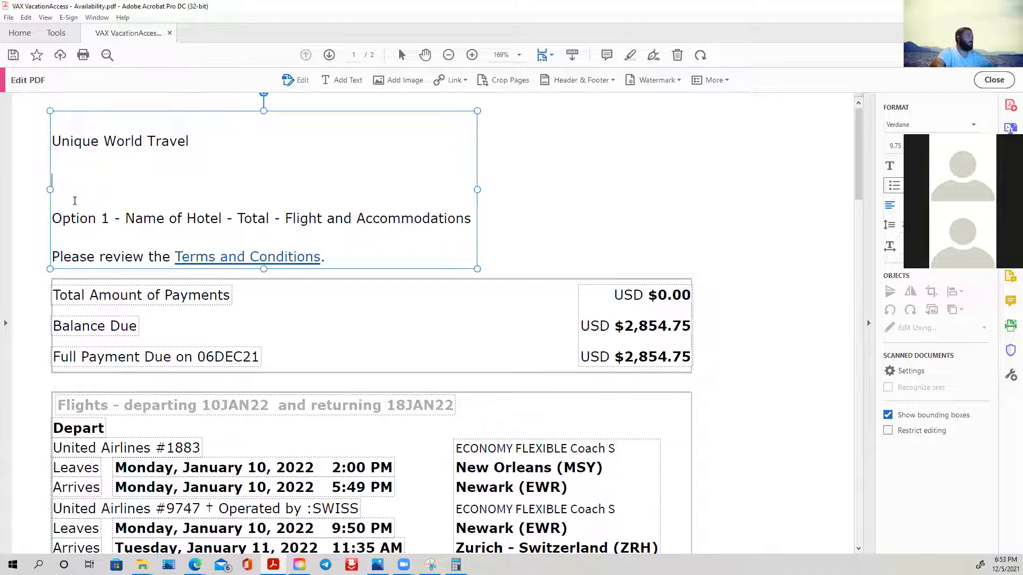
key(BackSpace)
key(BackSpace)
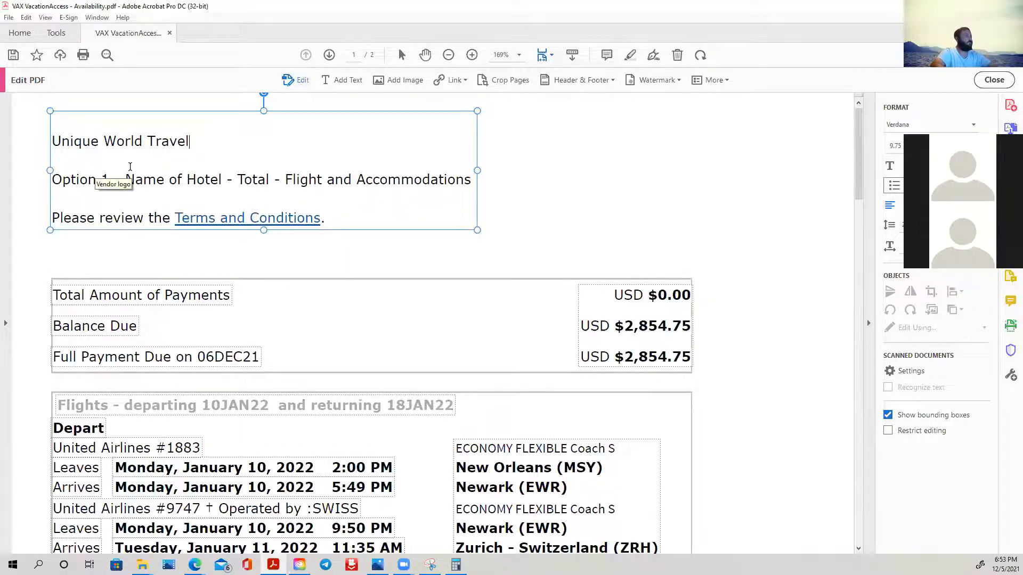
key(Return)
key(Return)
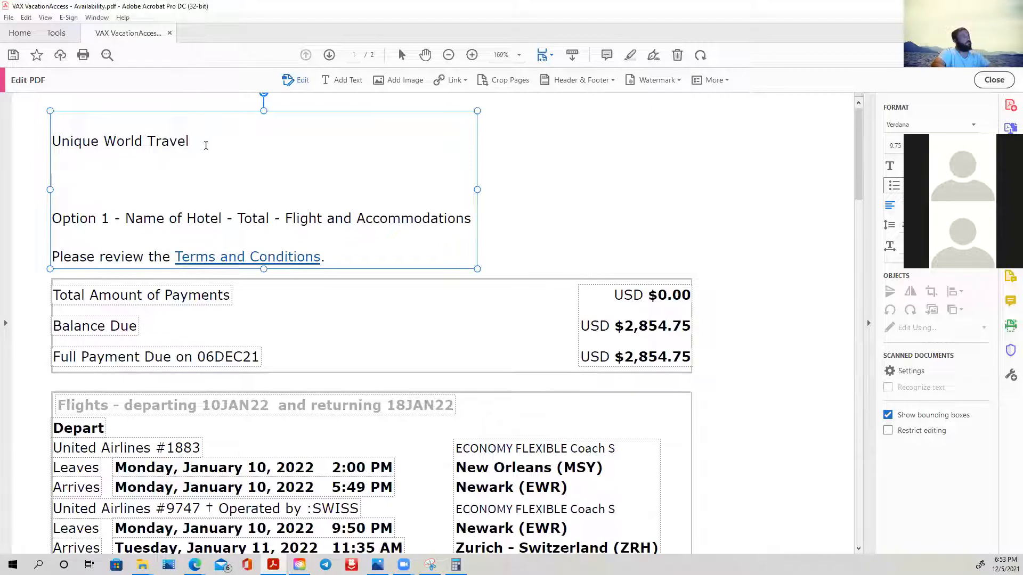
click(61, 184)
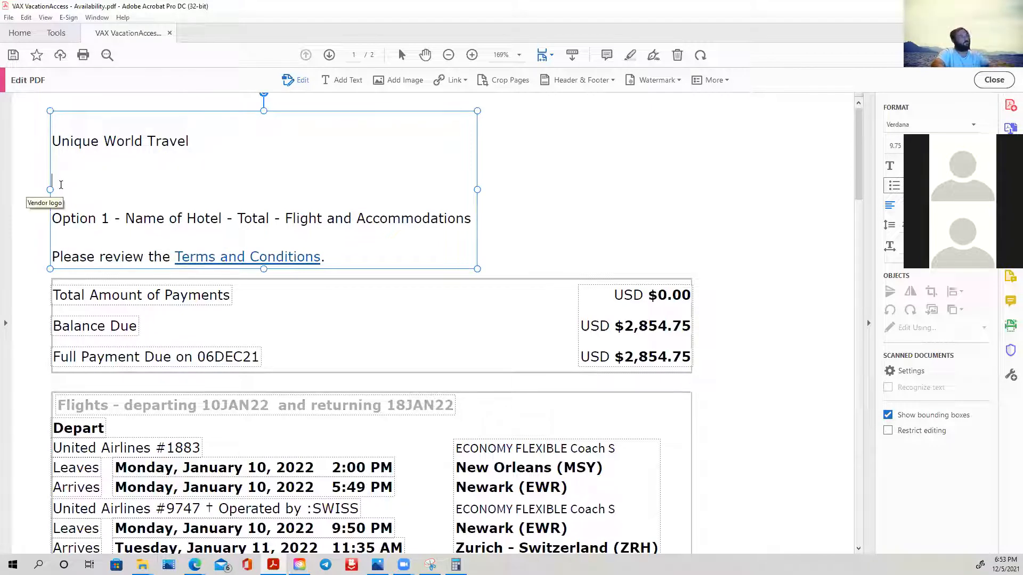
key(BackSpace)
click(69, 161)
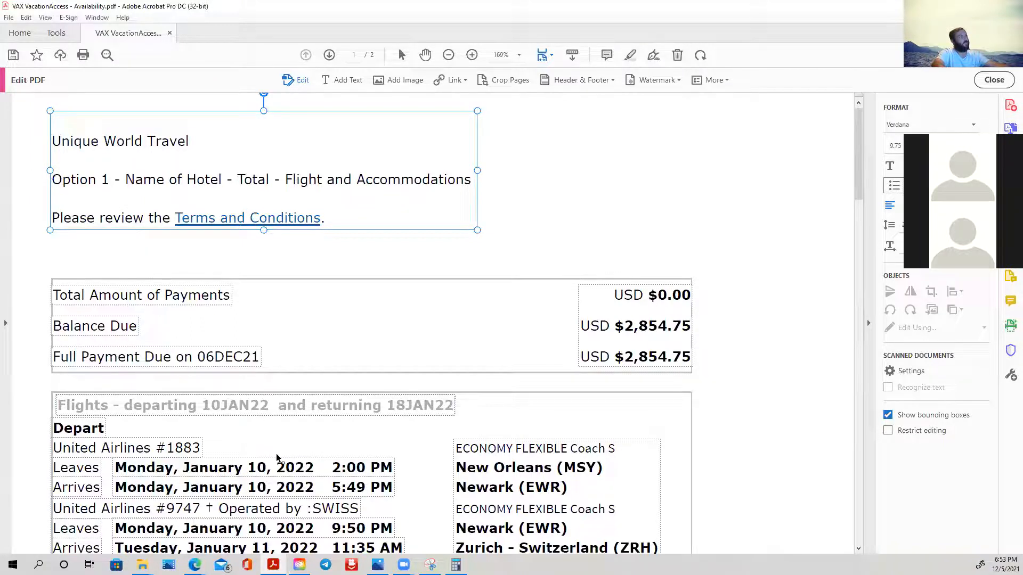
- Delete the Total Amount of Payments label from the payment table
scroll(335, 279, down, 1)
scroll(338, 280, down, 3)
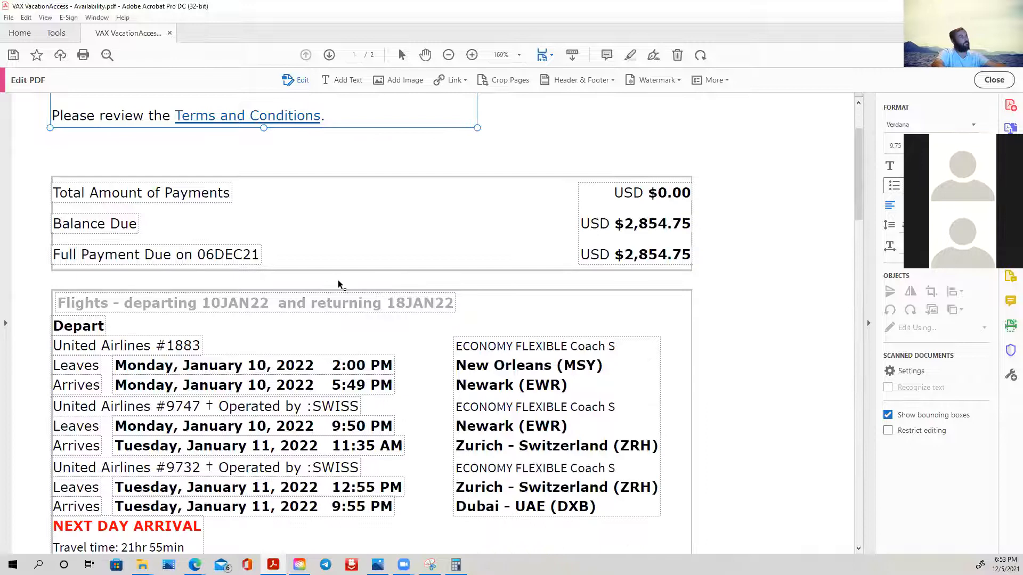
scroll(338, 279, down, 2)
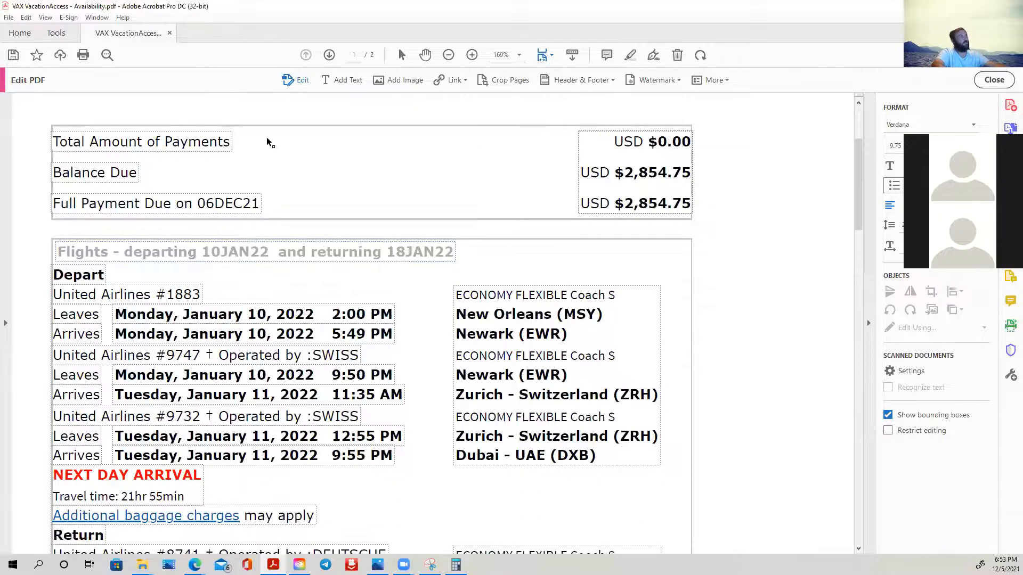
click(222, 142)
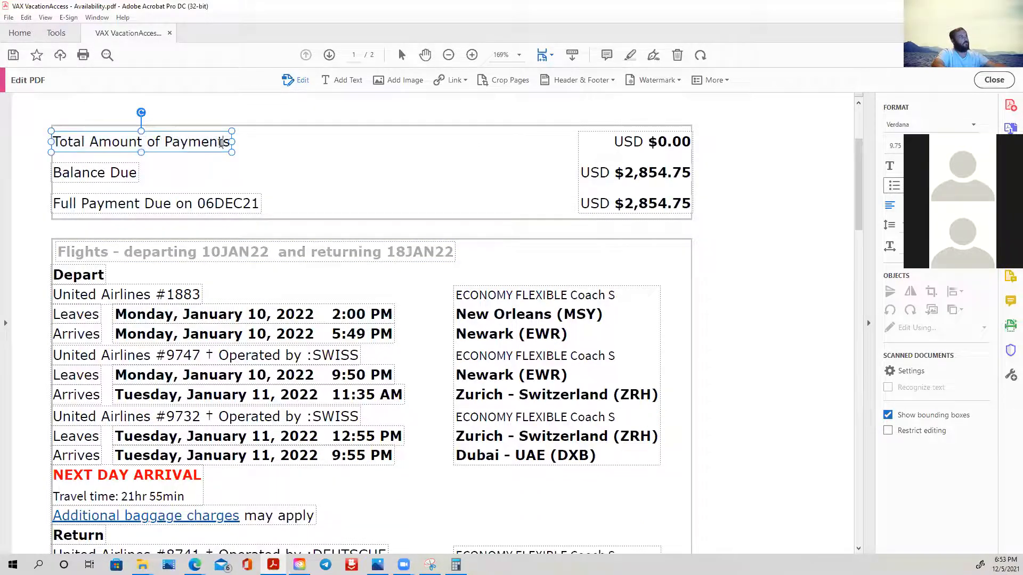
double_click(223, 143)
click(221, 142)
triple_click(221, 142)
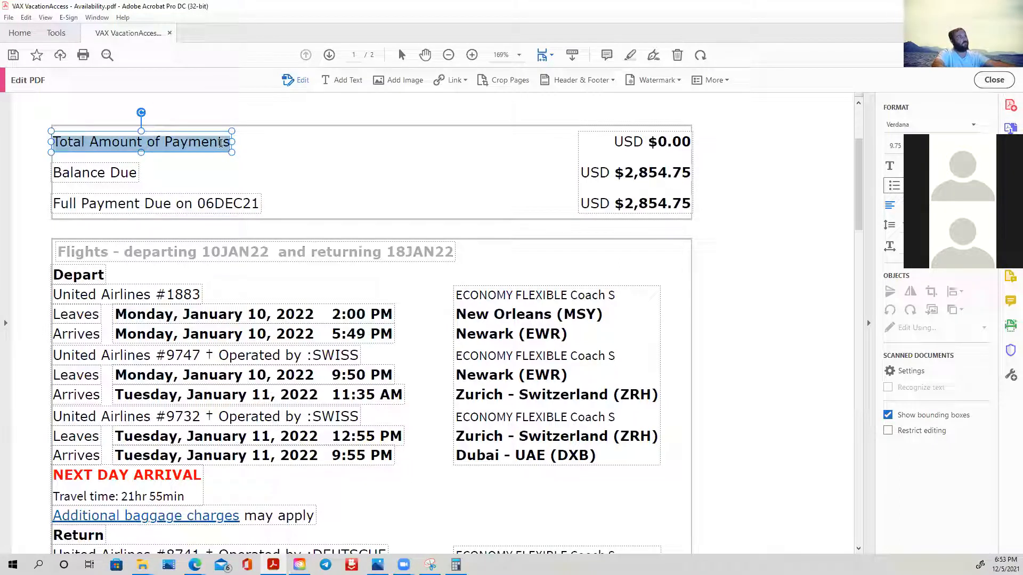
key(Delete)
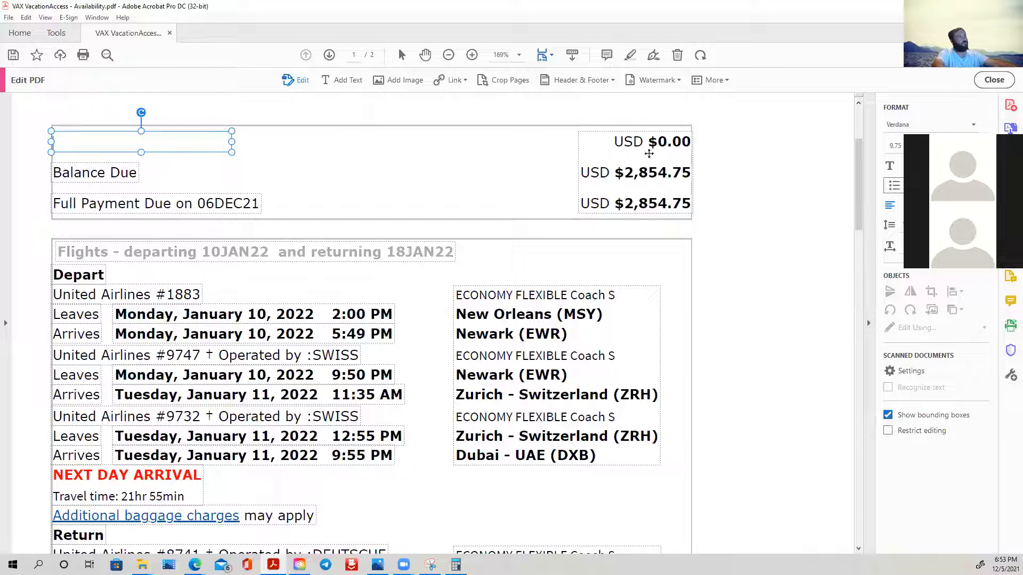
- Delete the USD $0.00 amount from the first row of the payment table
click(668, 145)
triple_click(649, 141)
click(634, 142)
click(616, 142)
key(shift+Right)
key(shift+Right)
key(shift+Right)
key(shift+Right)
key(shift+Right)
key(shift+Right)
key(shift+Right)
key(shift+Right)
key(shift+Right)
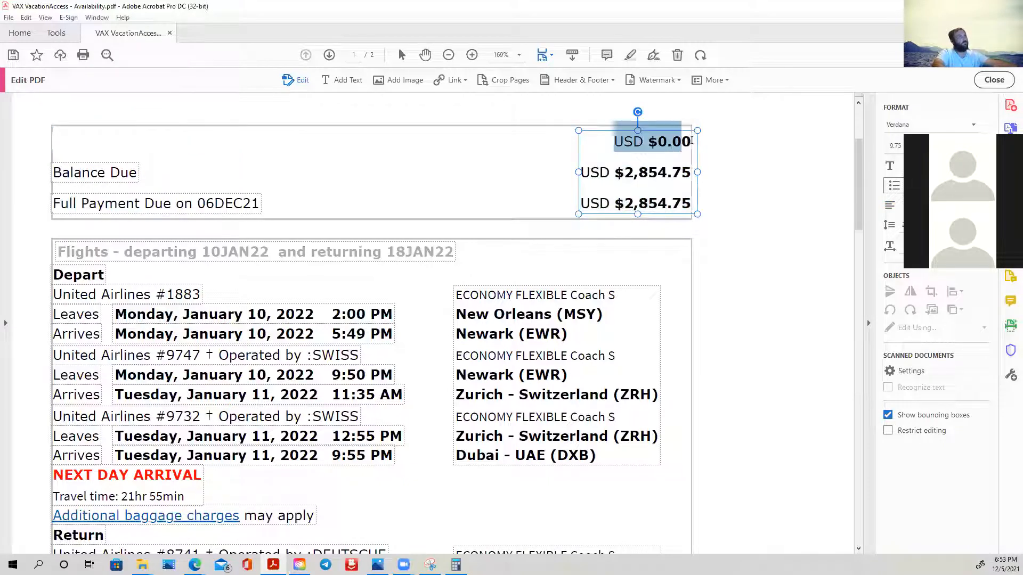
key(Delete)
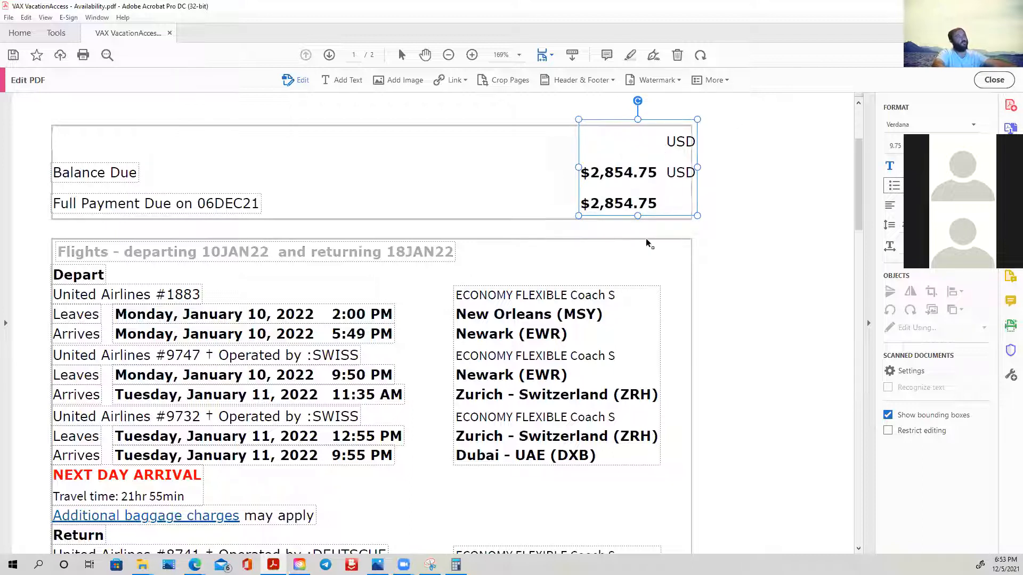
- Widen the payment amounts text box and rearrange its text so each USD amount sits on its own line
drag(697, 215, 711, 215)
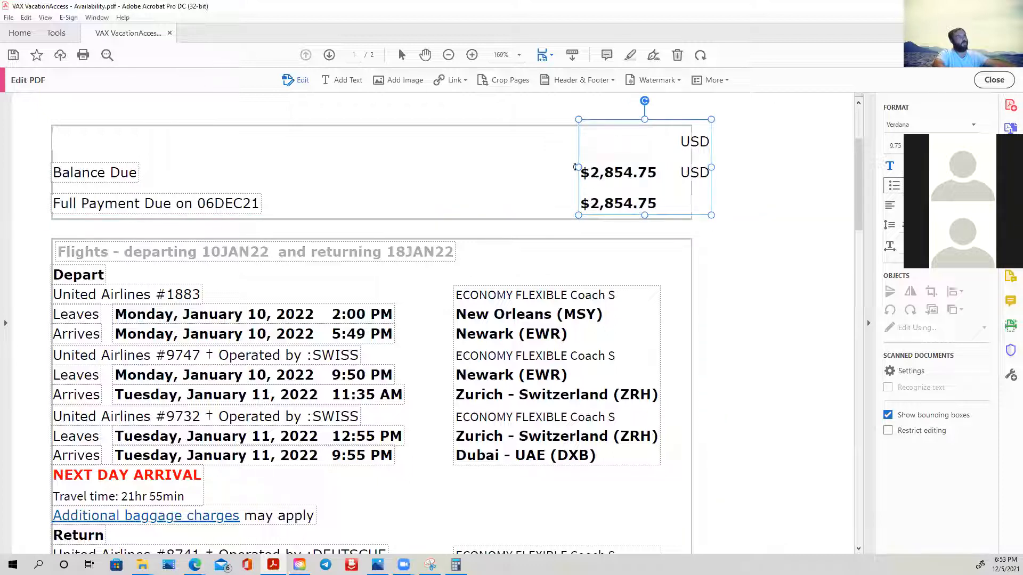
drag(578, 168, 533, 169)
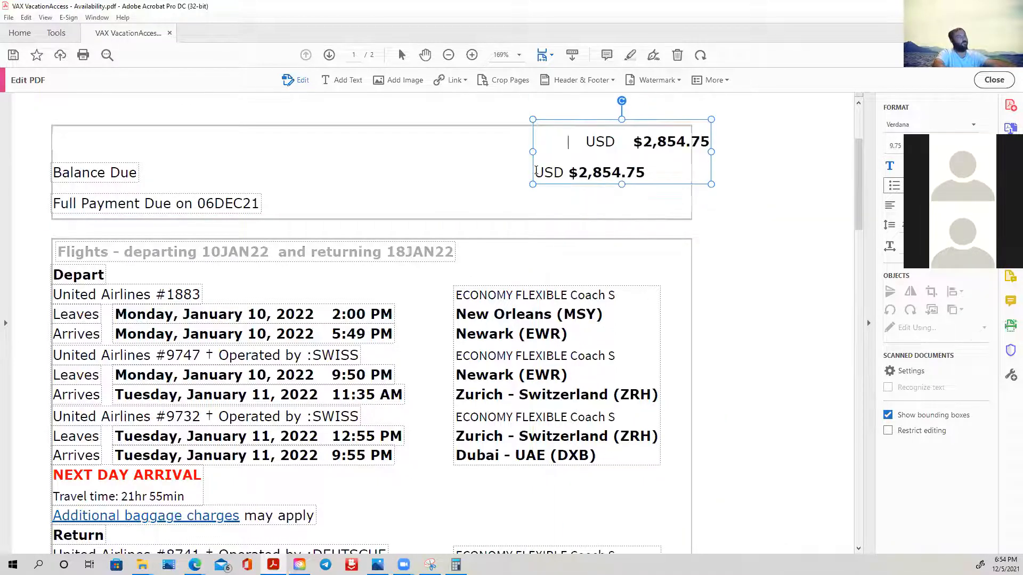
key(Delete)
key(Delete)
key(Delete)
key(BackSpace)
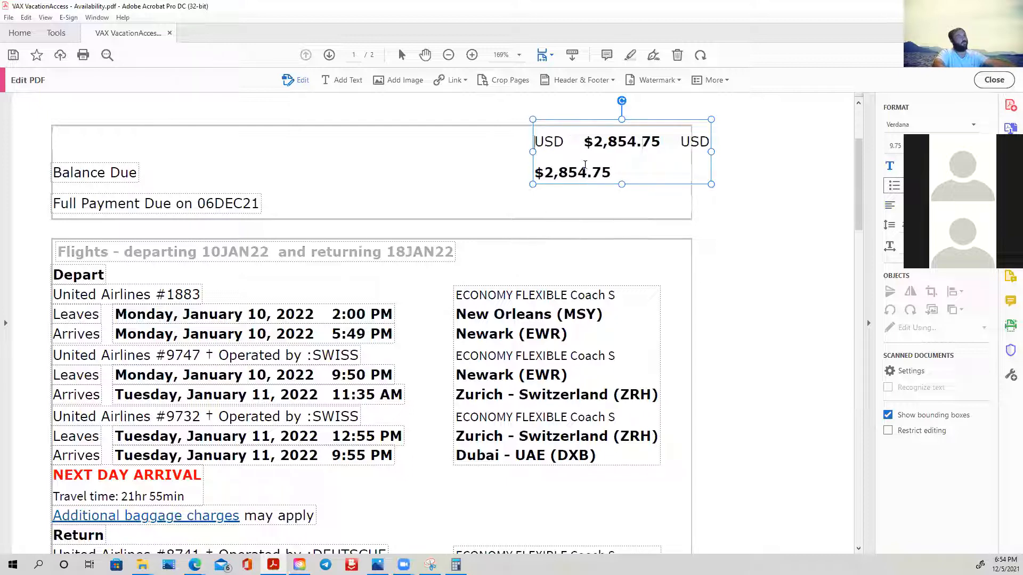
click(682, 142)
key(Return)
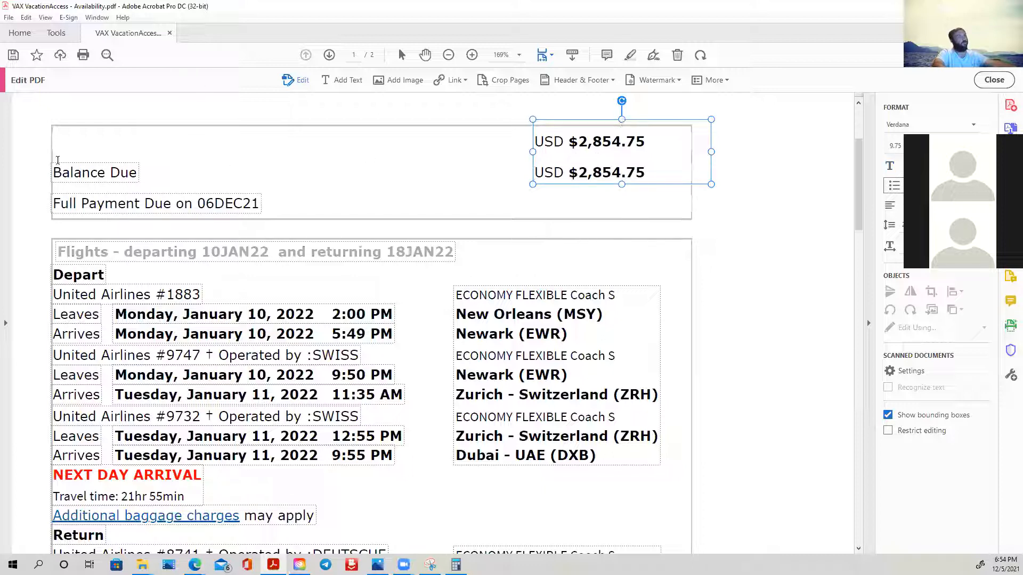
- Move the payment amounts down beside the Balance Due and Full Payment Due rows and narrow their text box toward the table's edge
click(69, 155)
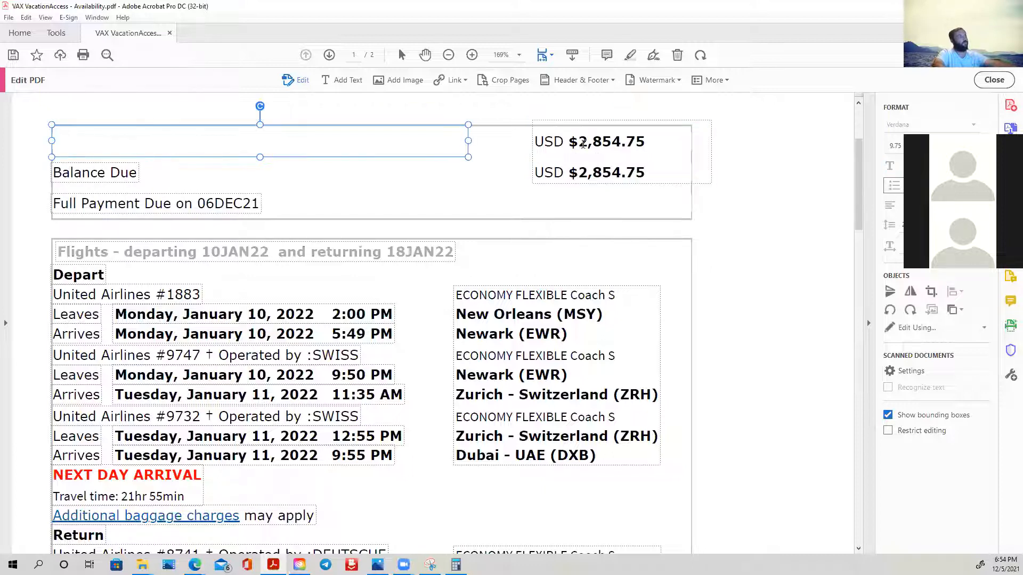
click(633, 131)
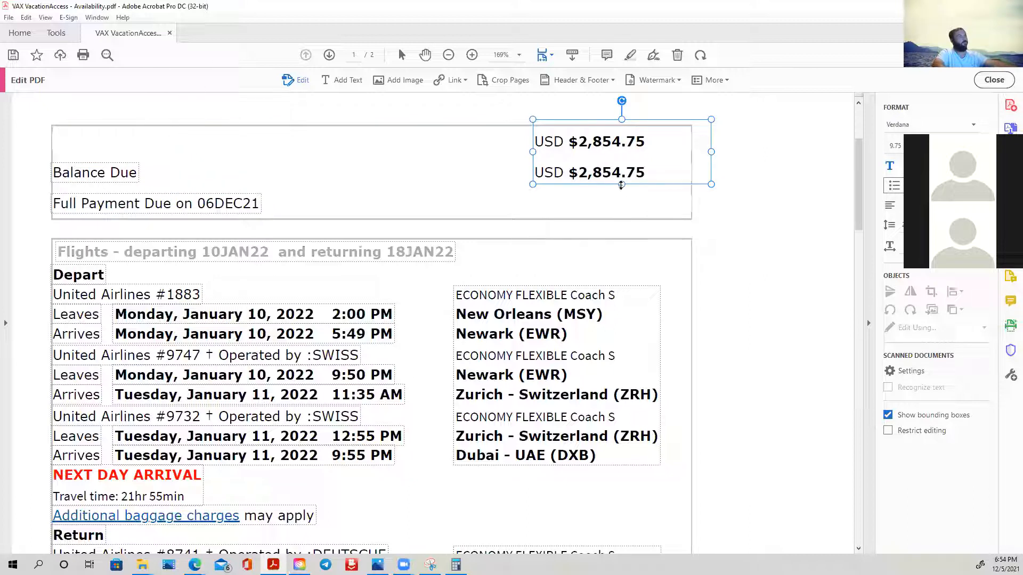
drag(622, 185, 622, 220)
drag(622, 119, 622, 157)
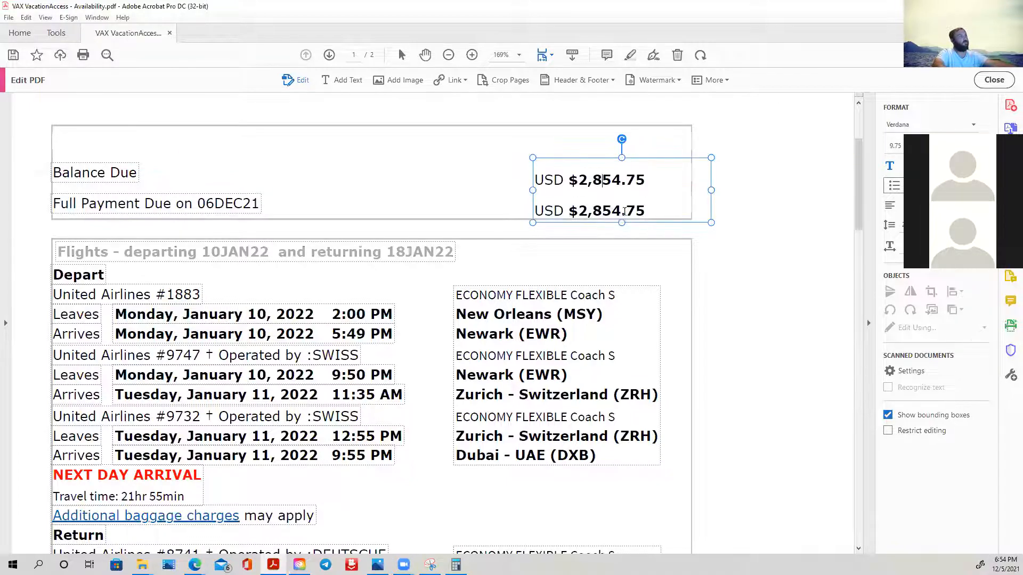
drag(534, 189, 575, 190)
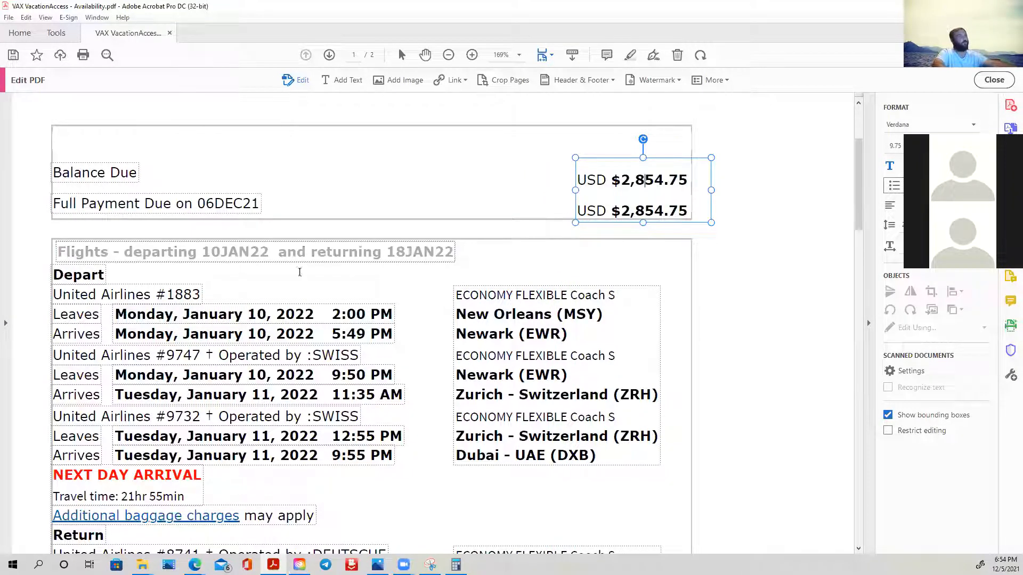
- Delete the Sheraton Sharjah Beach Resort and Spa name from the hotel section, and select the frame around that section
scroll(280, 254, down, 1)
scroll(280, 254, down, 1)
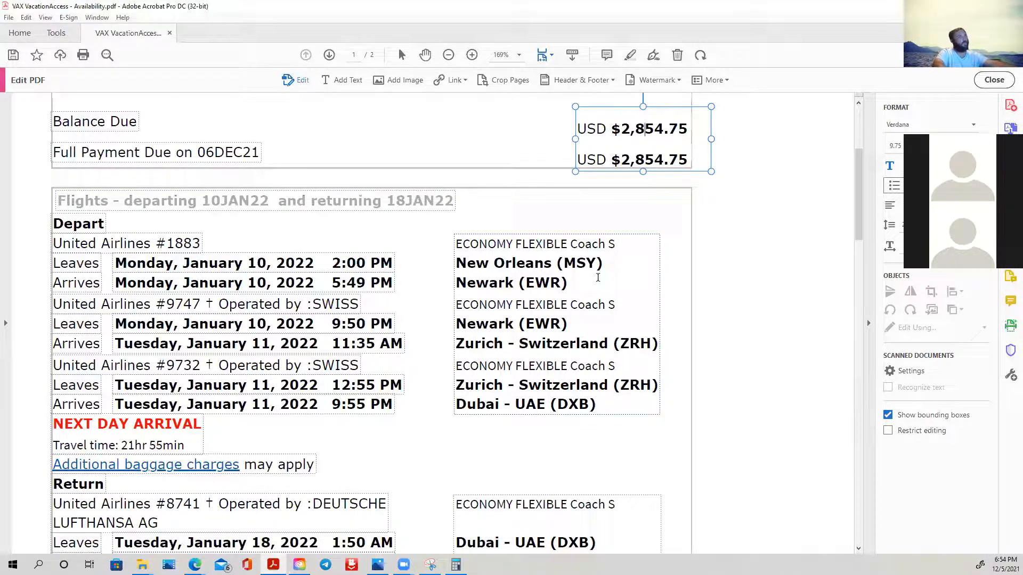
scroll(615, 277, down, 2)
scroll(619, 280, down, 8)
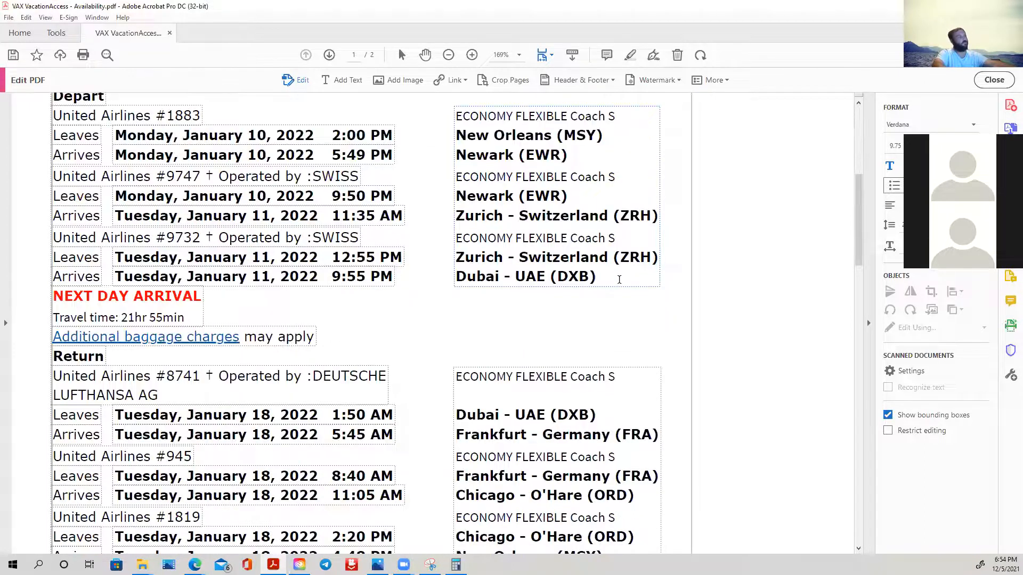
scroll(627, 274, down, 8)
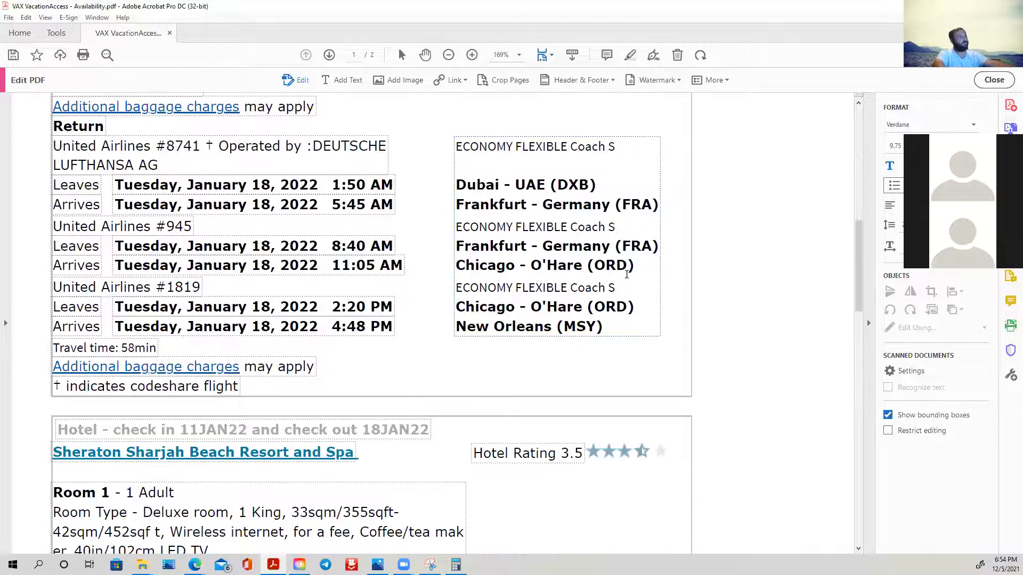
click(301, 353)
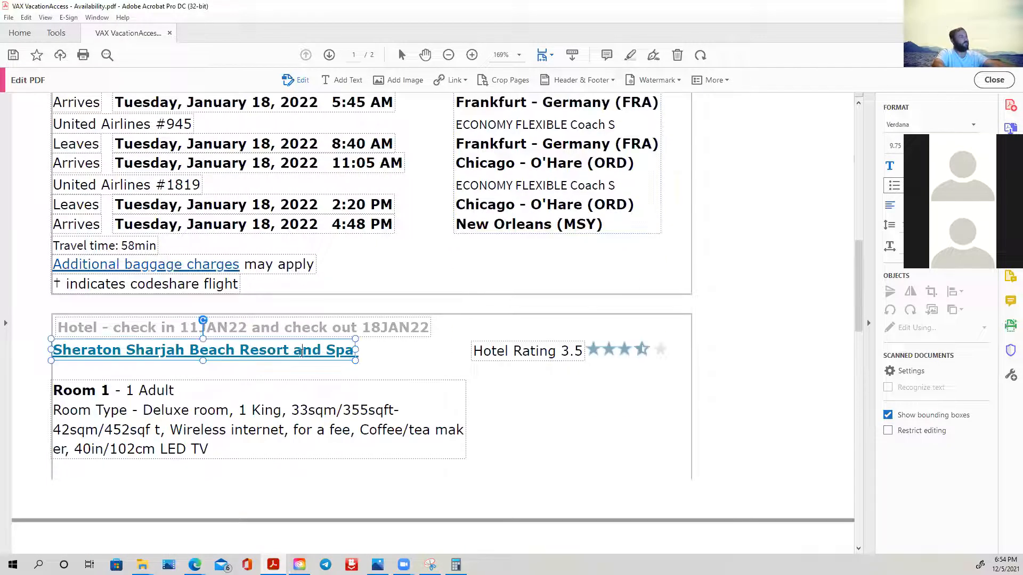
triple_click(306, 353)
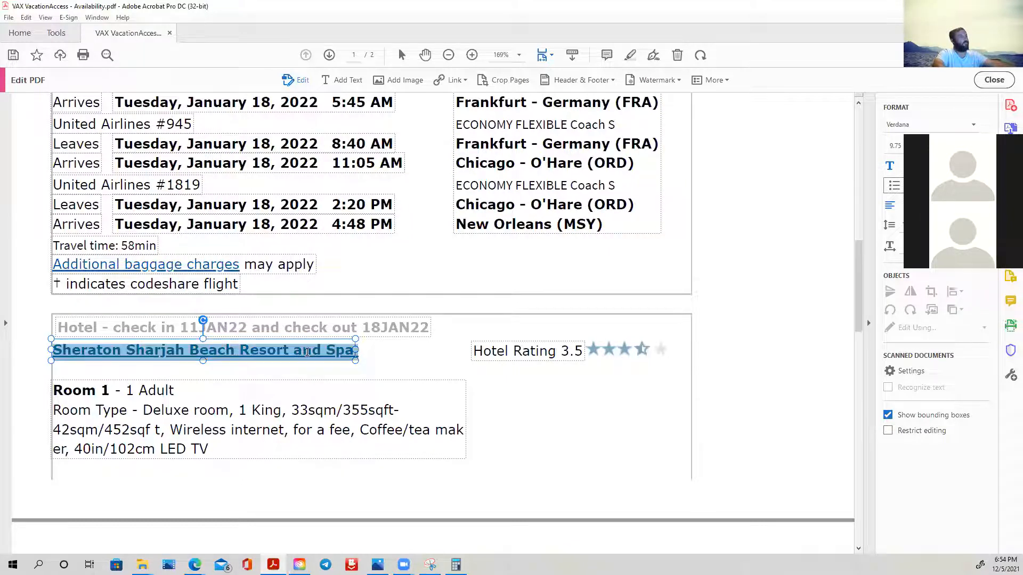
key(Delete)
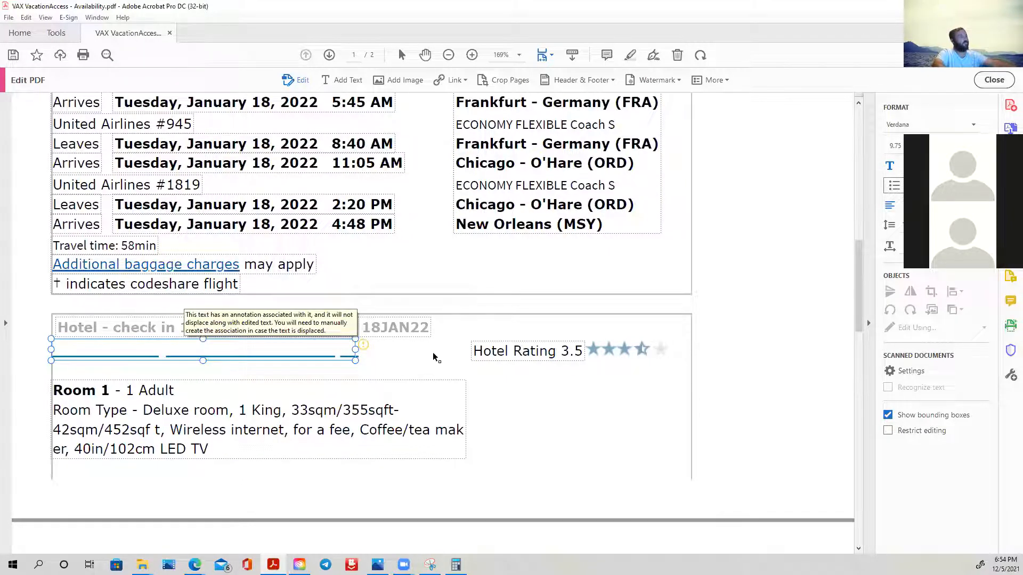
click(350, 357)
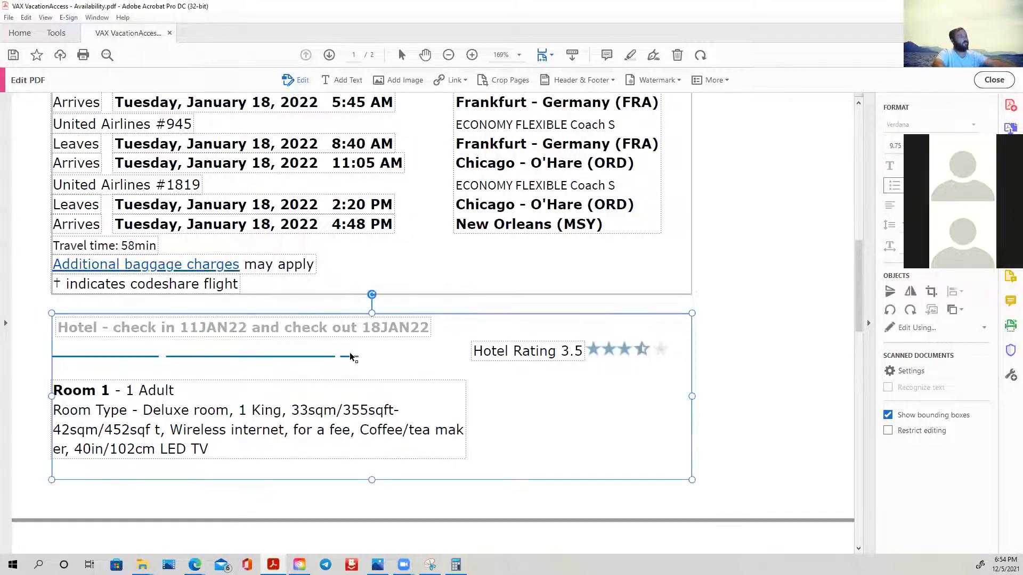
- Delete the blue underline left over from the hotel name in the hotel section
click(222, 356)
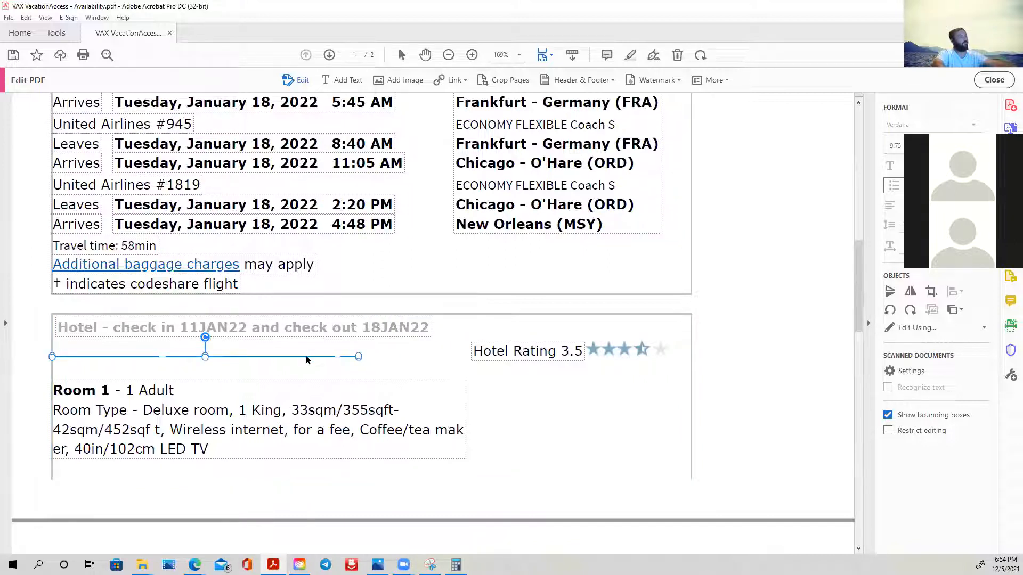
key(Delete)
click(537, 407)
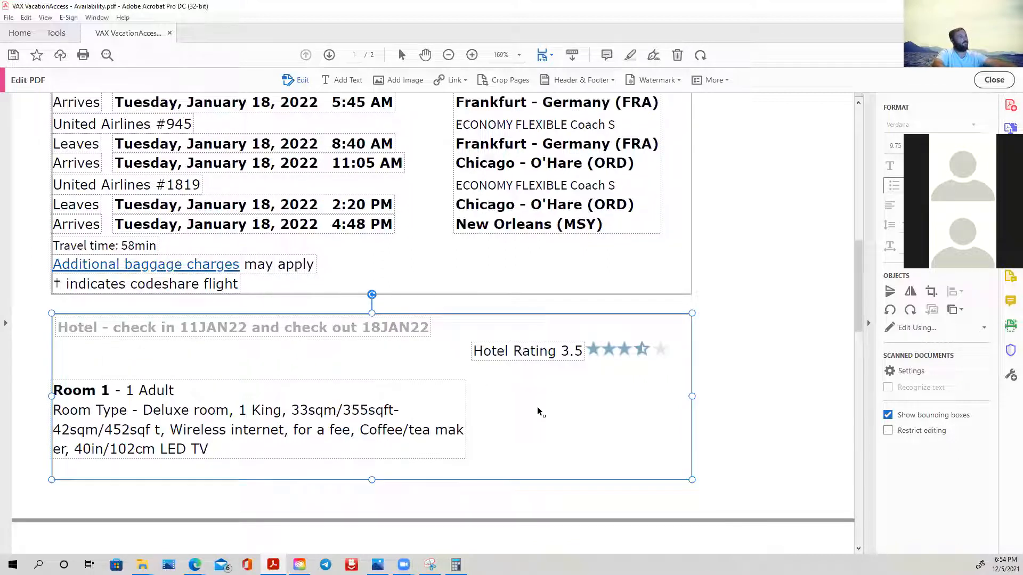
- Move the Room 1 description up to sit directly below the hotel check-in and check-out heading
click(536, 352)
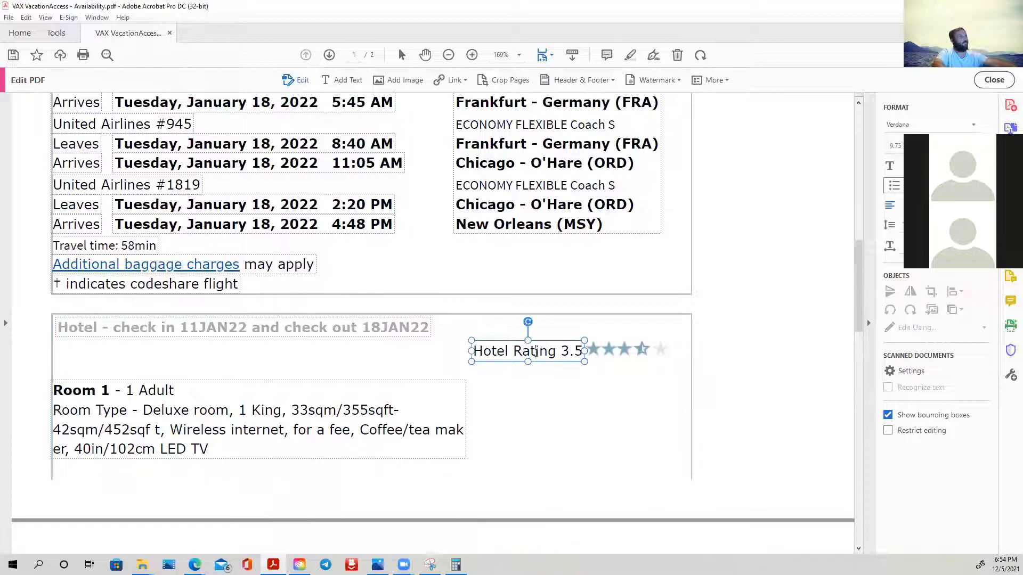
click(164, 425)
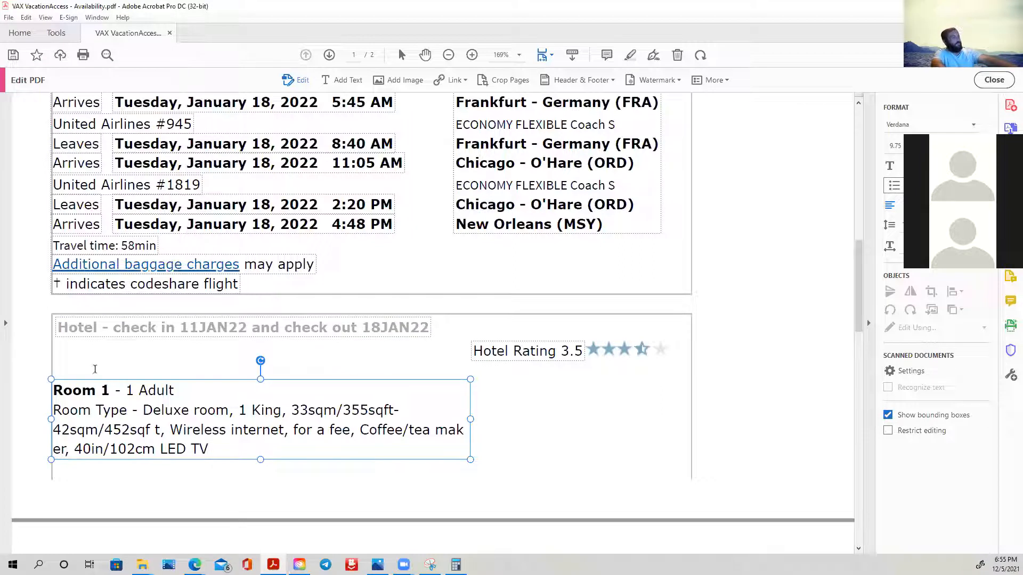
drag(49, 379, 52, 380)
drag(261, 380, 262, 339)
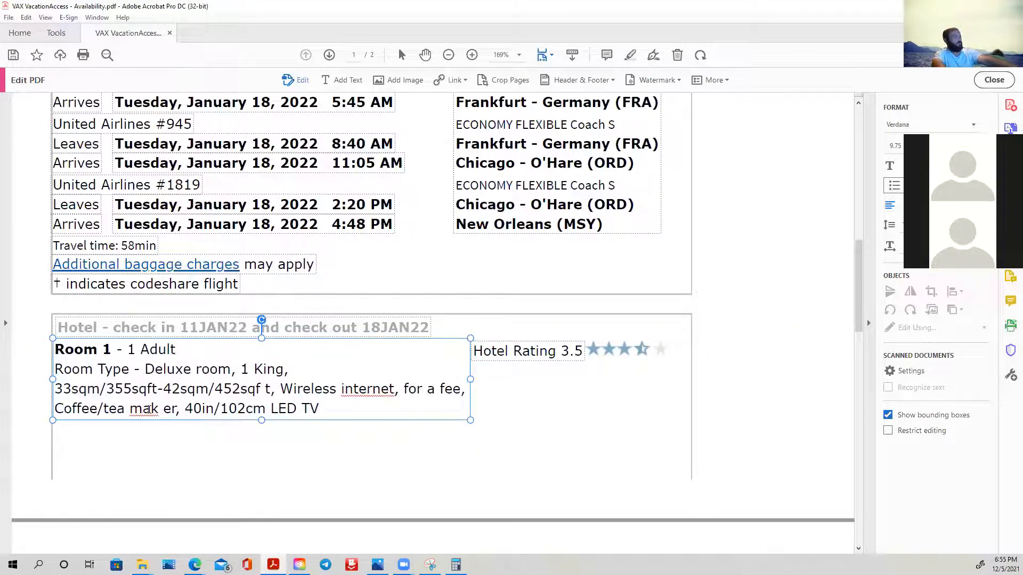
- Correct the split word "mak er" to "maker" in the room description and replace "internet" with the suggested spelling "INTERNET"
click(164, 408)
key(BackSpace)
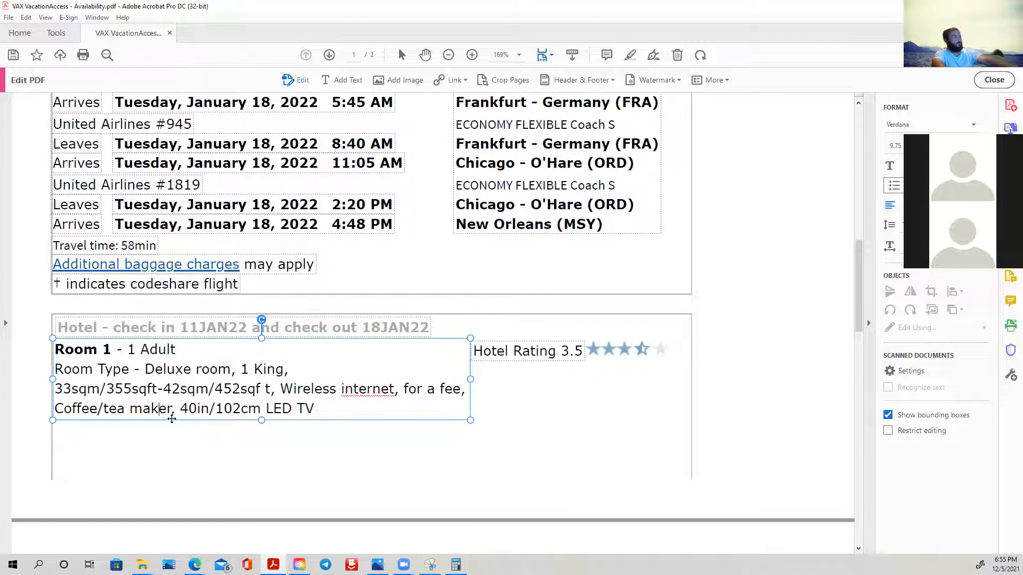
right_click(361, 392)
click(387, 401)
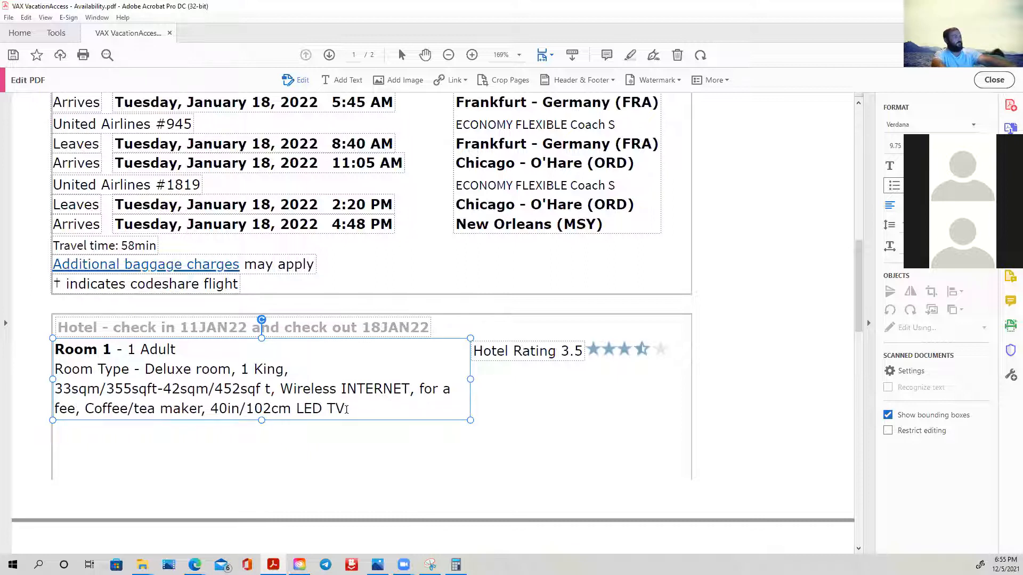
- Delete the Adult Base Price (1) label and its amount from the Summary table
scroll(576, 398, down, 3)
scroll(576, 394, down, 4)
click(569, 392)
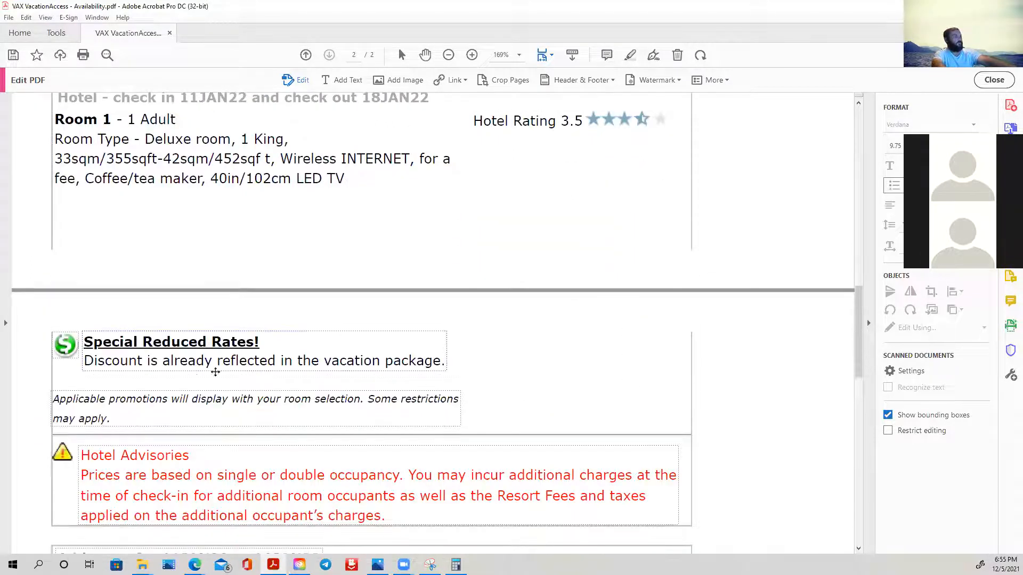
scroll(130, 403, down, 3)
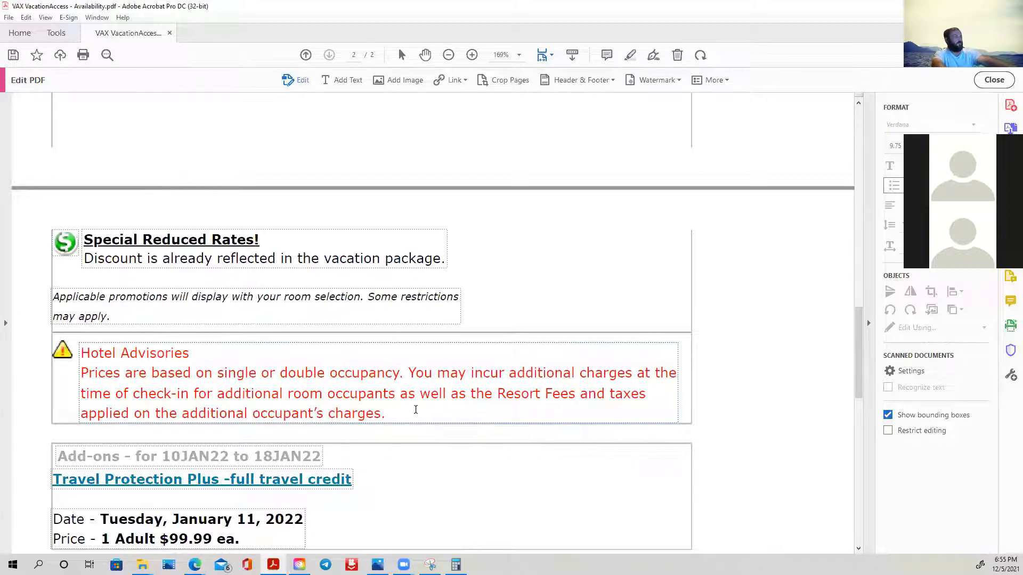
scroll(415, 409, down, 3)
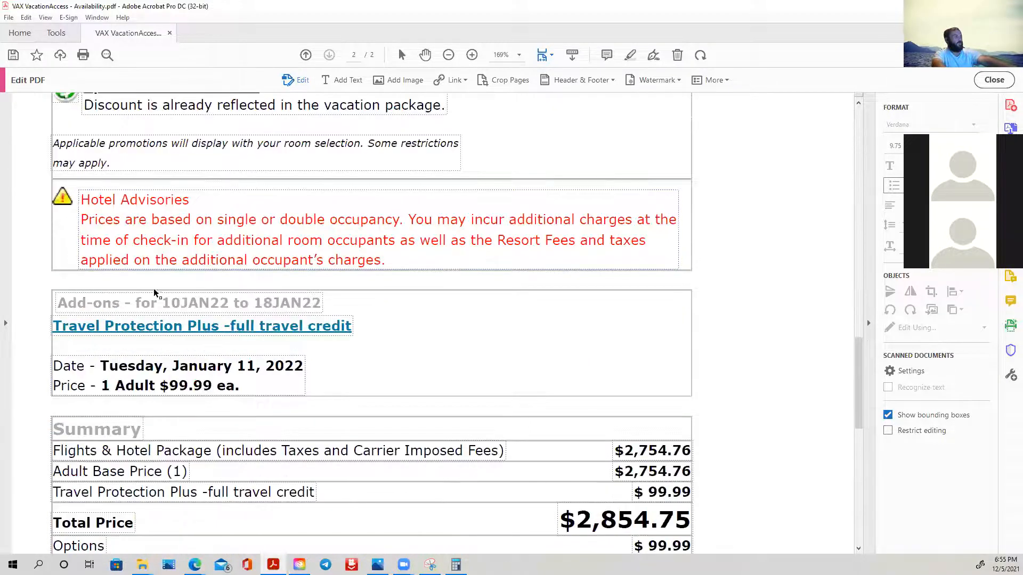
scroll(206, 317, down, 2)
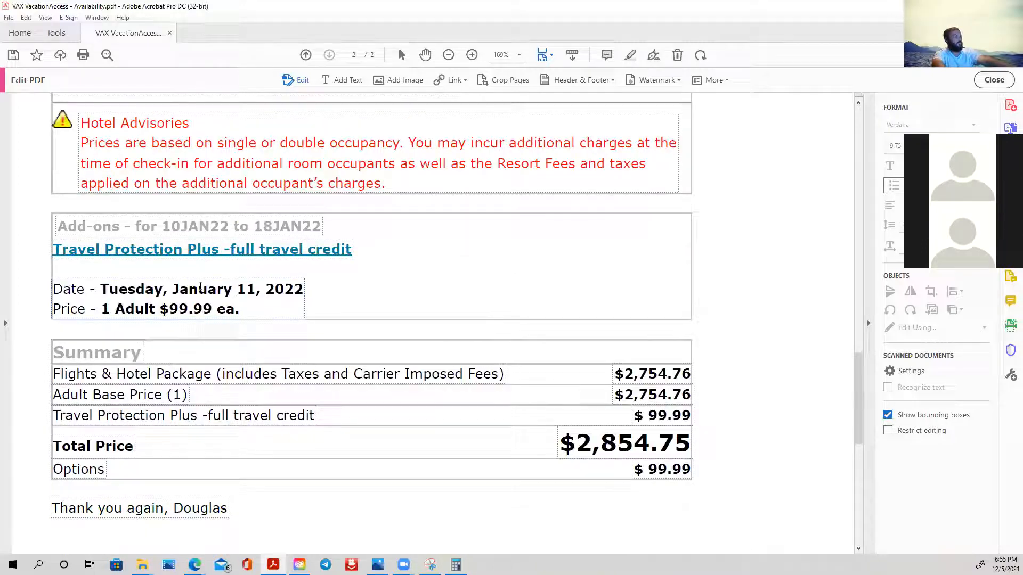
scroll(268, 305, down, 1)
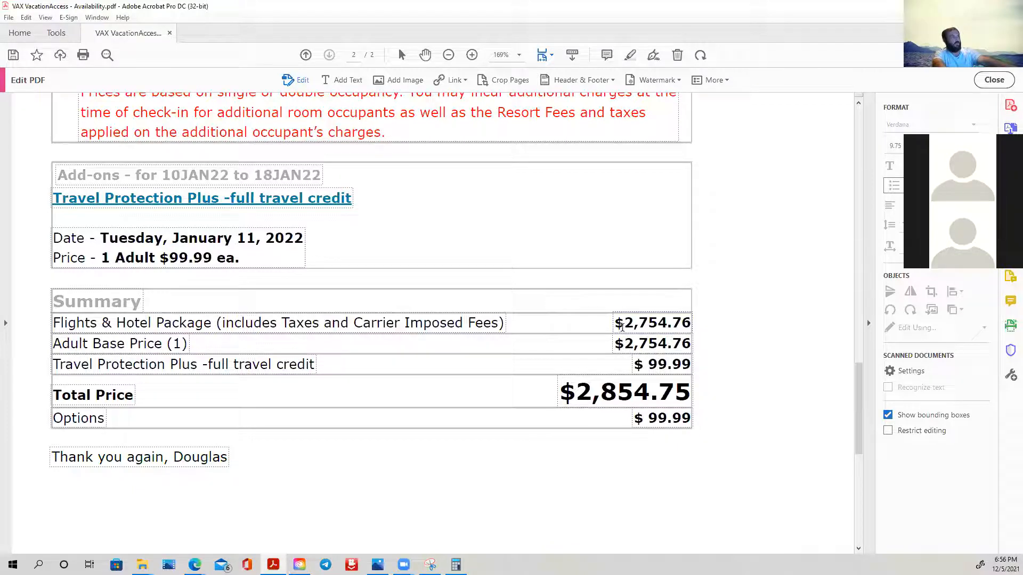
drag(618, 343, 692, 343)
key(Delete)
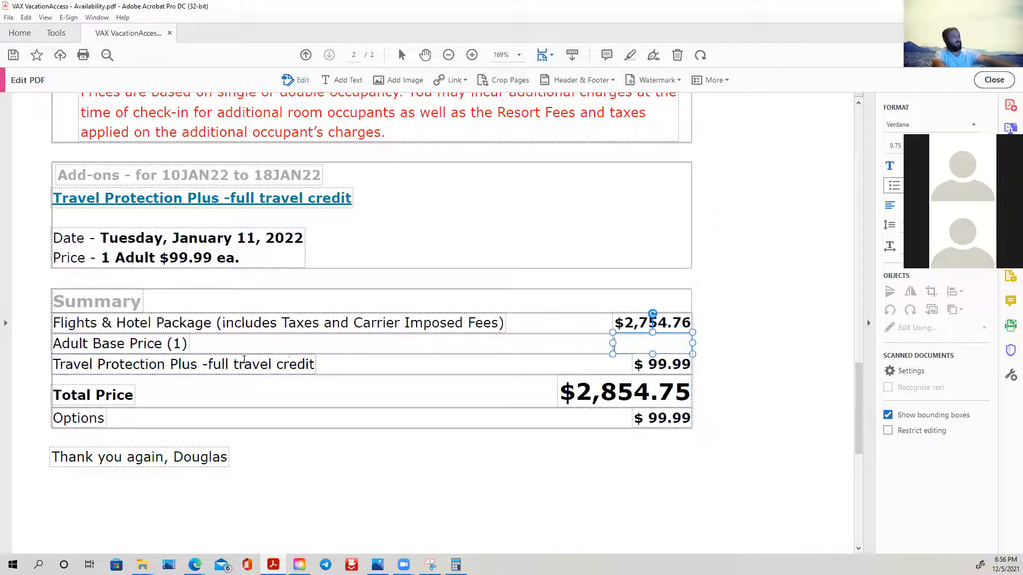
click(185, 344)
key(ctrl+a)
key(Delete)
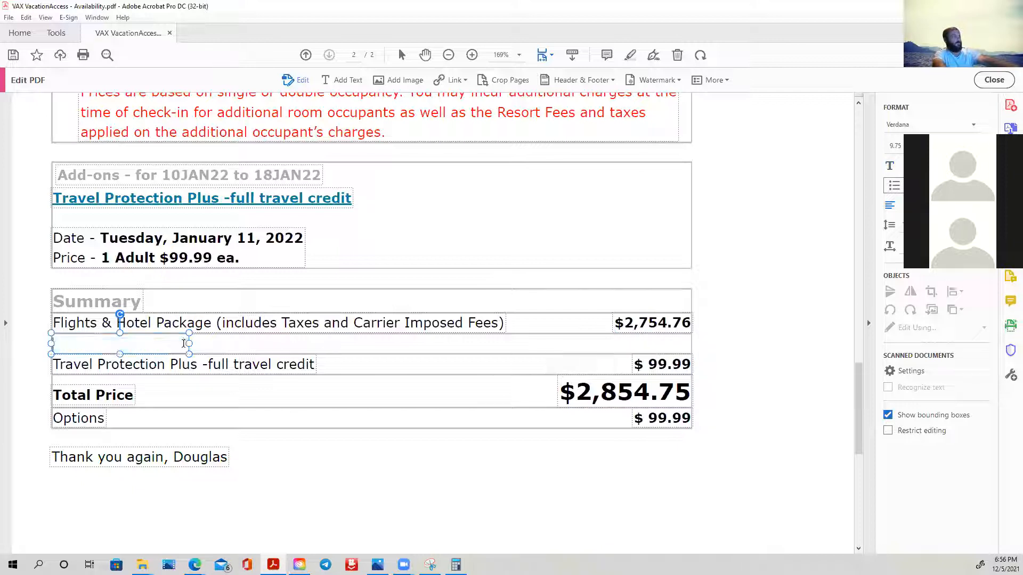
- Try to shift the Travel Protection Plus row's frame up over the emptied row in the Summary table
click(294, 351)
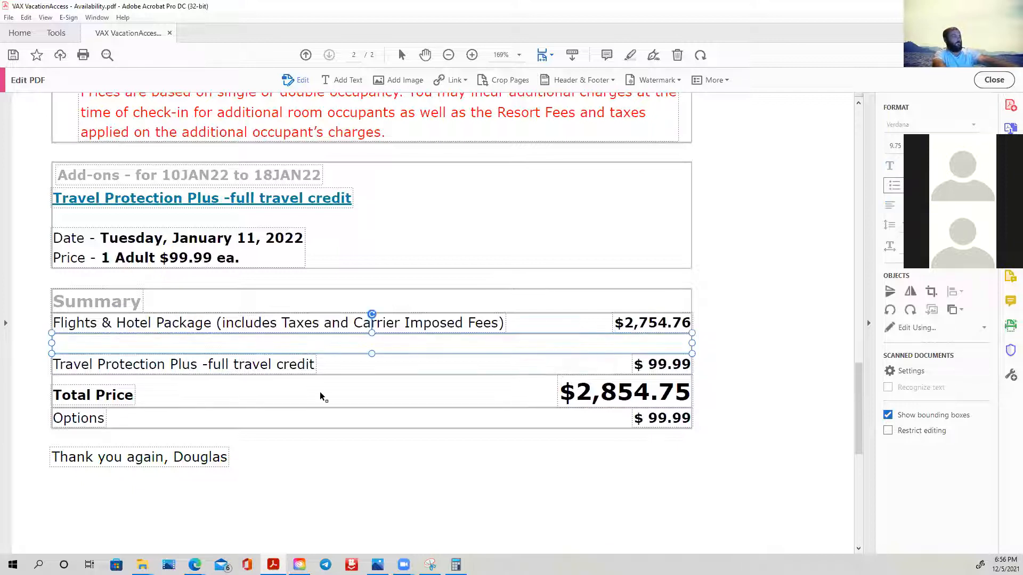
click(633, 349)
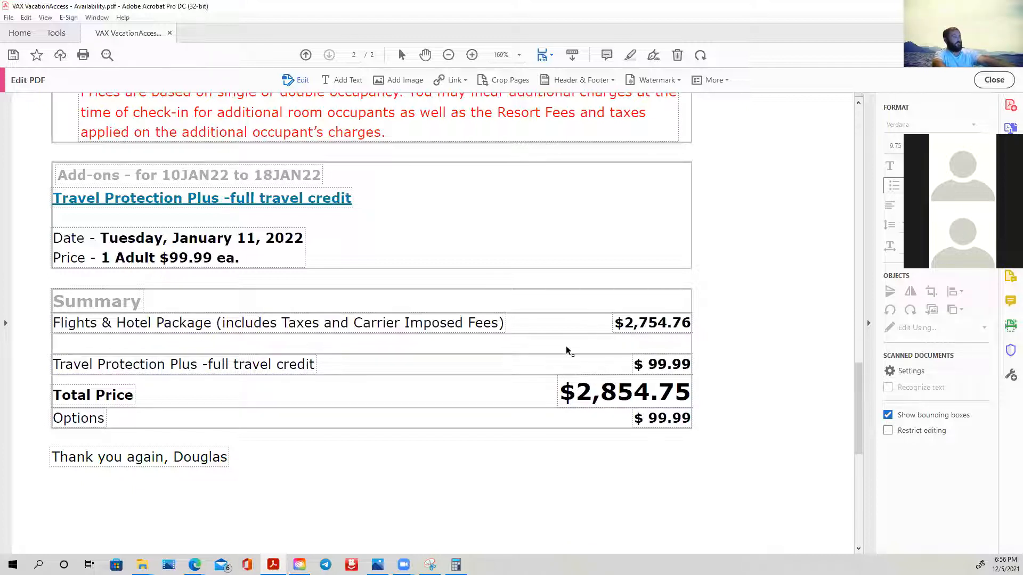
click(392, 357)
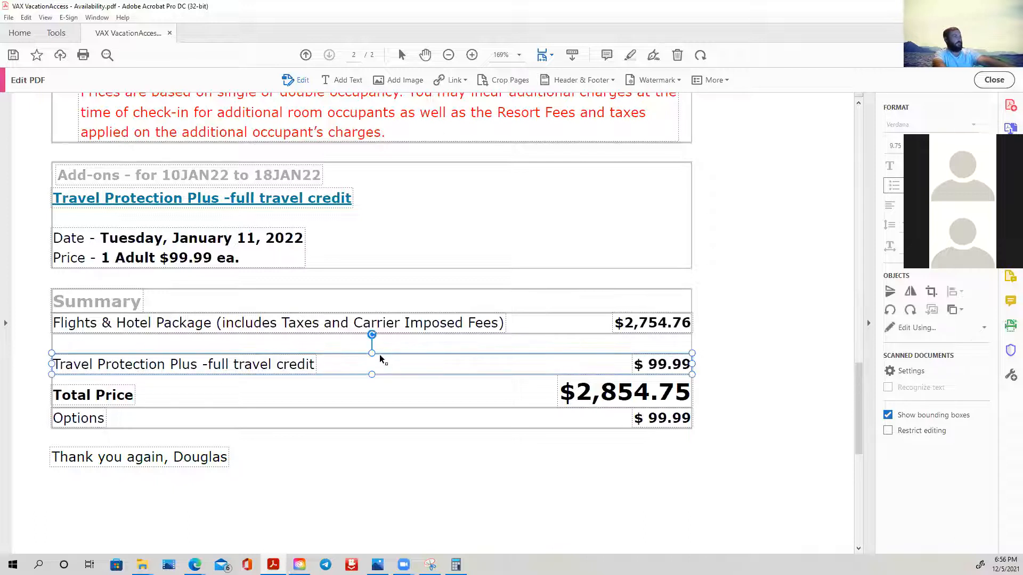
drag(371, 353, 373, 335)
drag(372, 374, 372, 354)
click(211, 365)
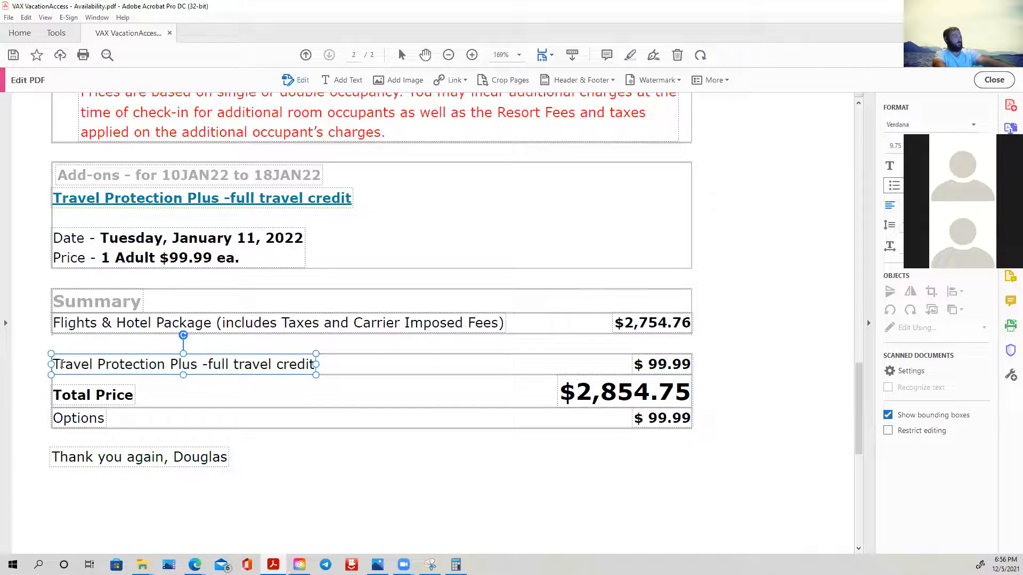
click(65, 346)
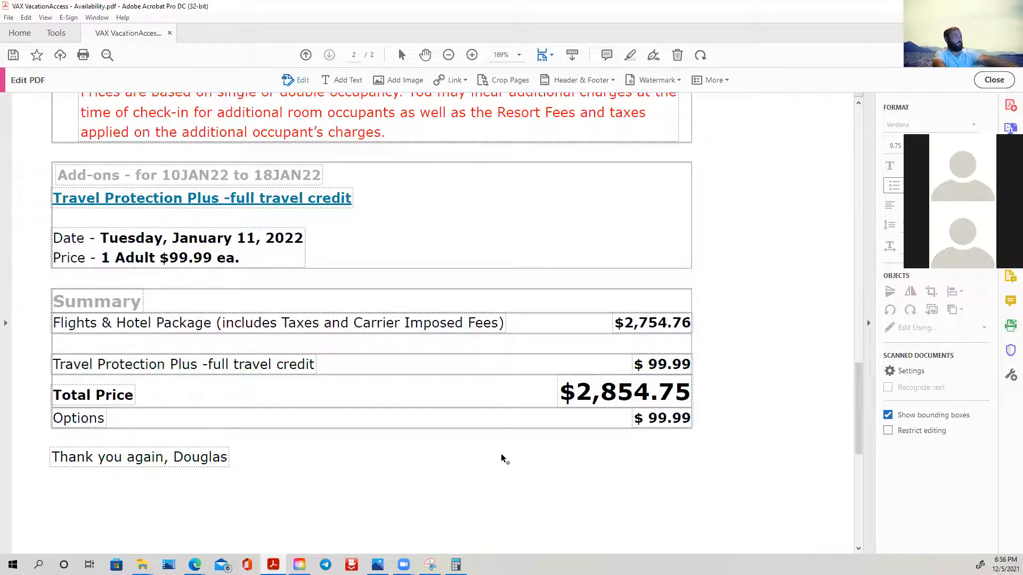
- Delete the Options label and its amount from the last row of the Summary table
scroll(328, 406, down, 1)
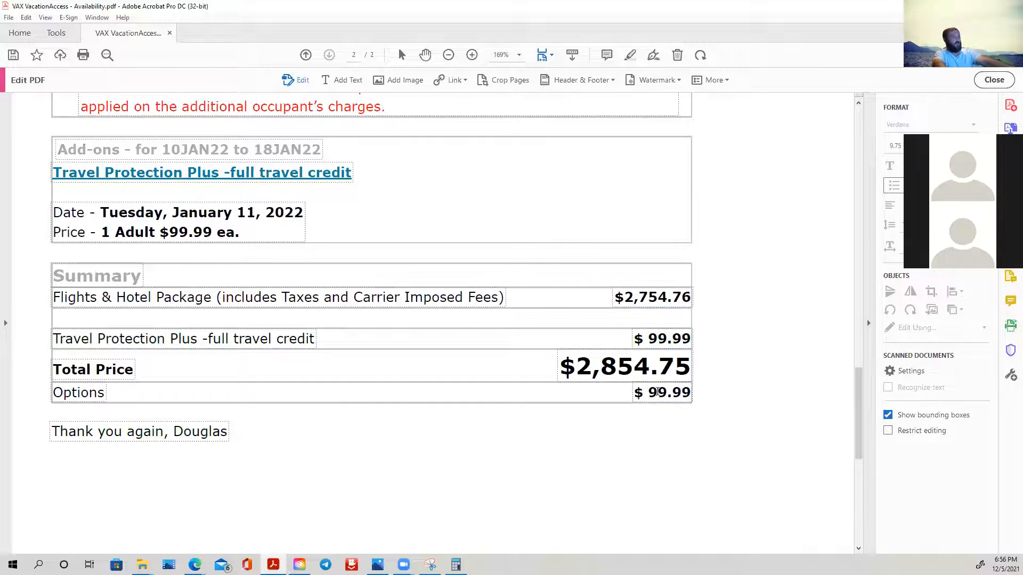
click(637, 393)
key(ctrl+a)
key(Delete)
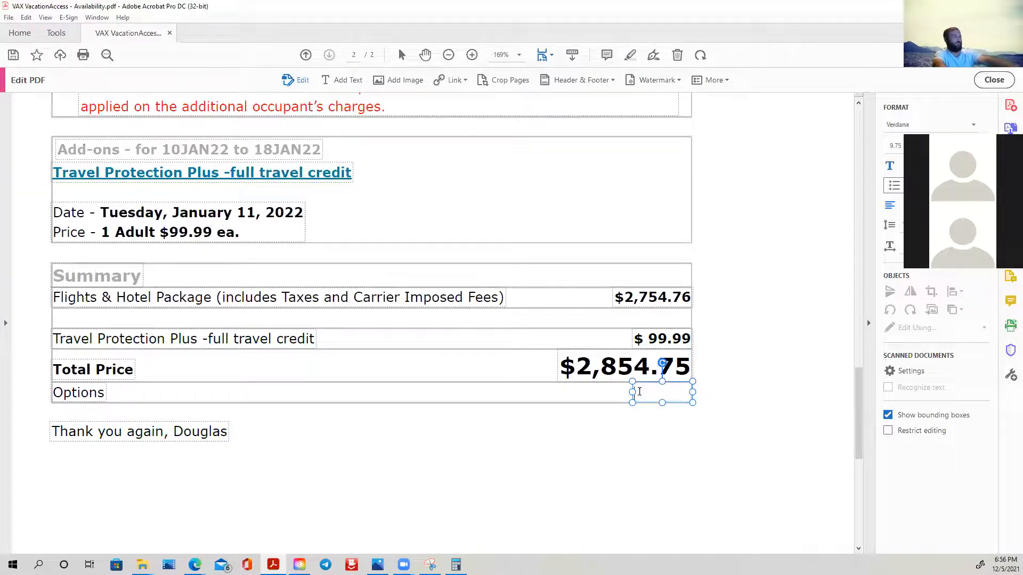
double_click(80, 391)
key(Delete)
- Cut the Travel Protection Plus -full travel credit label from its row in the Summary table
double_click(91, 338)
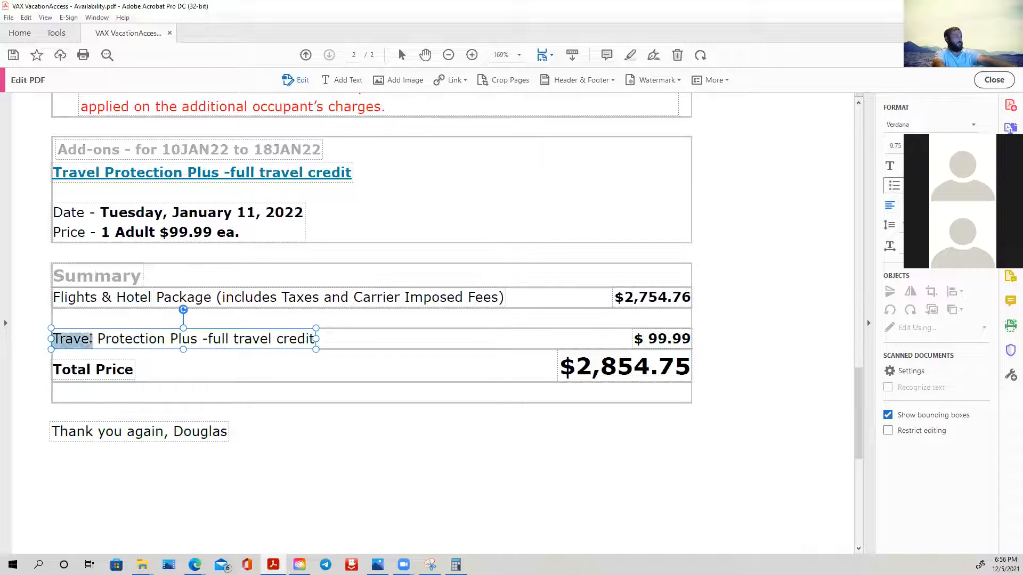
triple_click(91, 338)
right_click(91, 338)
click(114, 347)
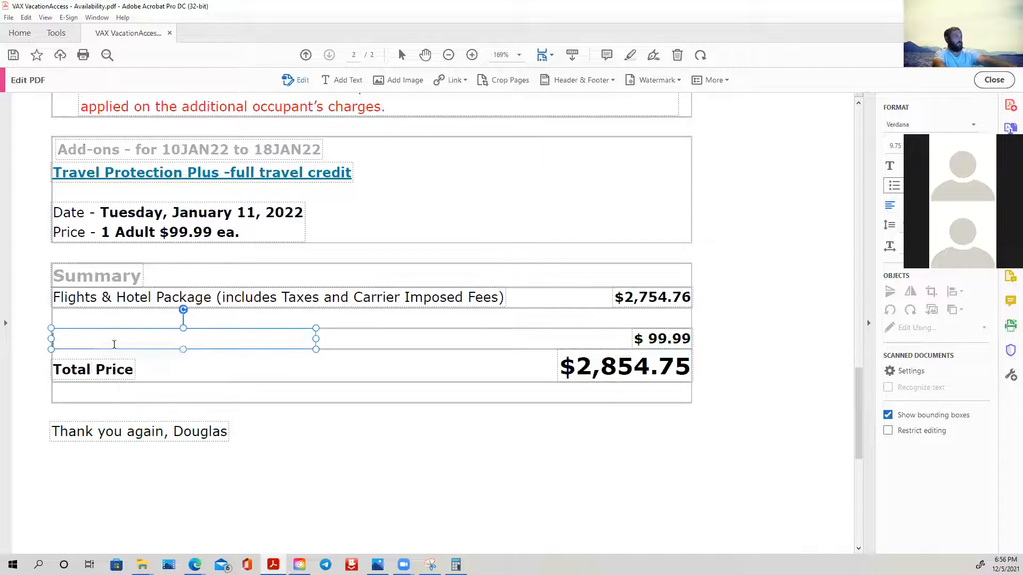
click(102, 322)
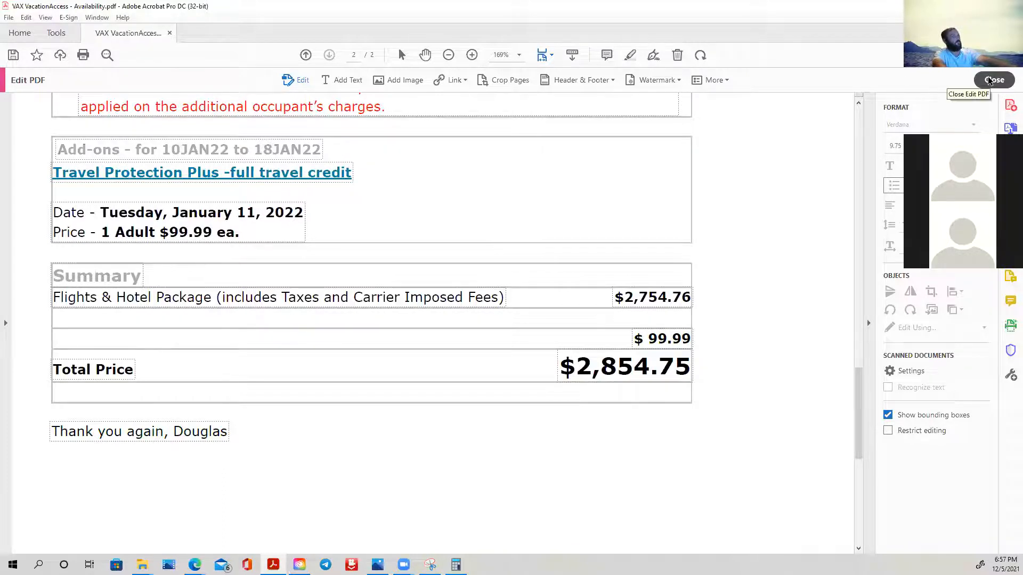
- Paste the Travel Protection Plus label as new text in the empty row below Flights & Hotel Package, aligned with the label above
click(347, 79)
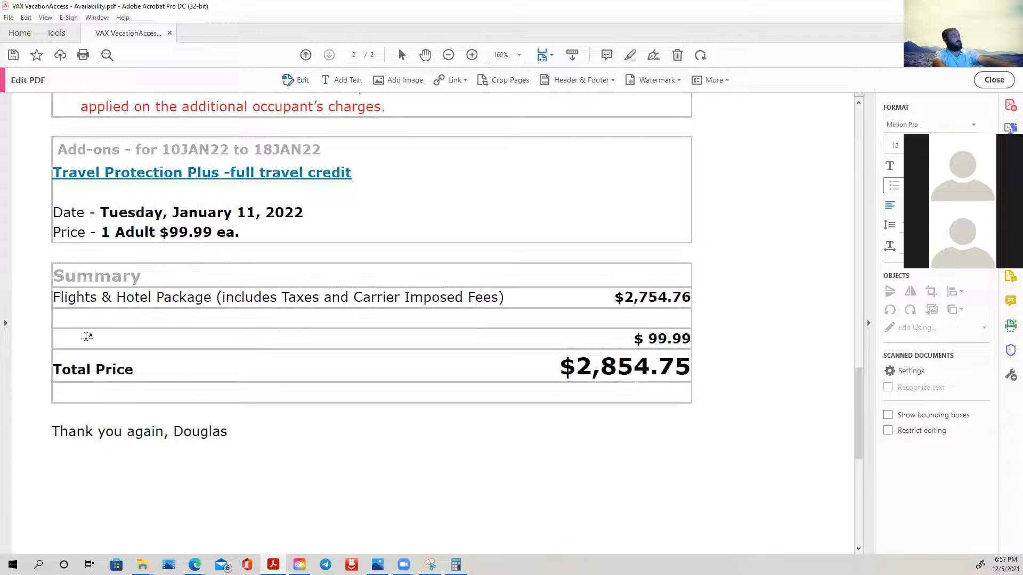
click(60, 321)
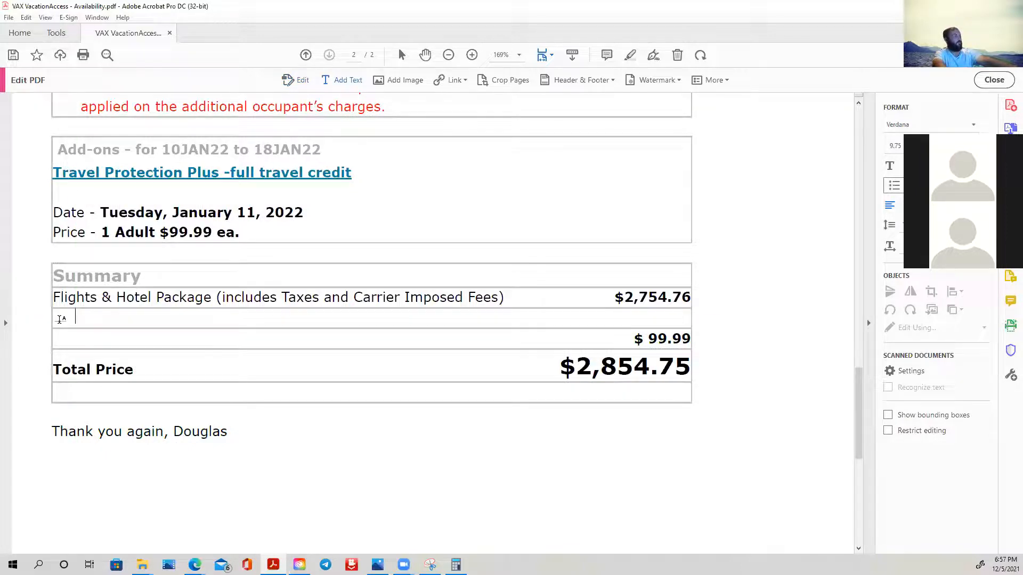
right_click(61, 320)
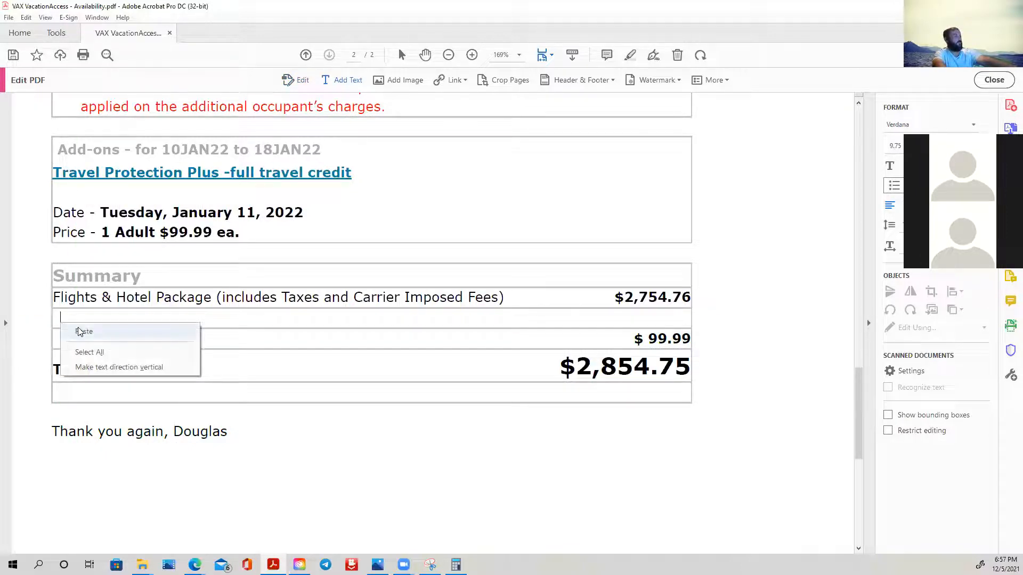
click(80, 331)
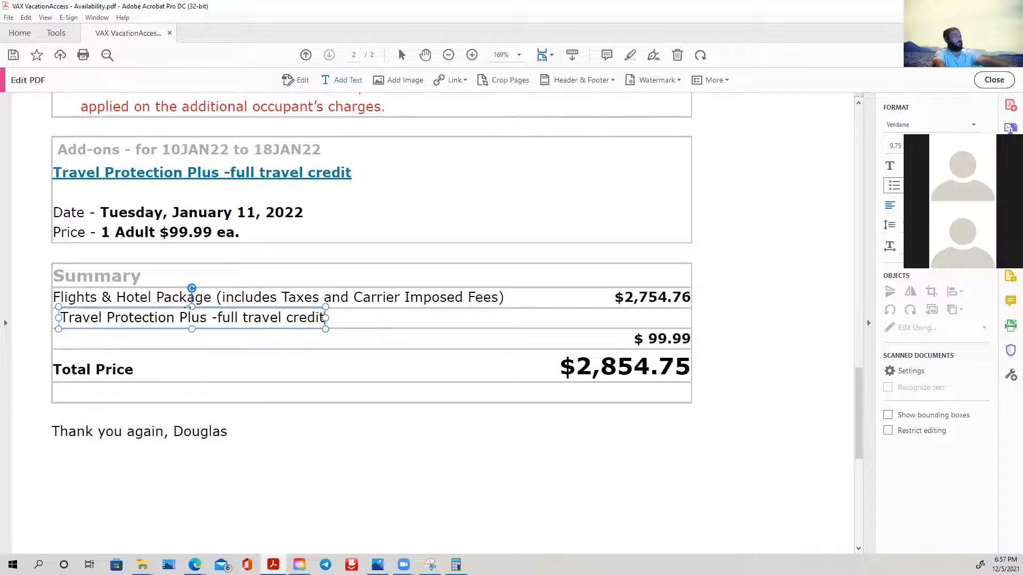
drag(193, 307, 191, 309)
drag(56, 318, 52, 319)
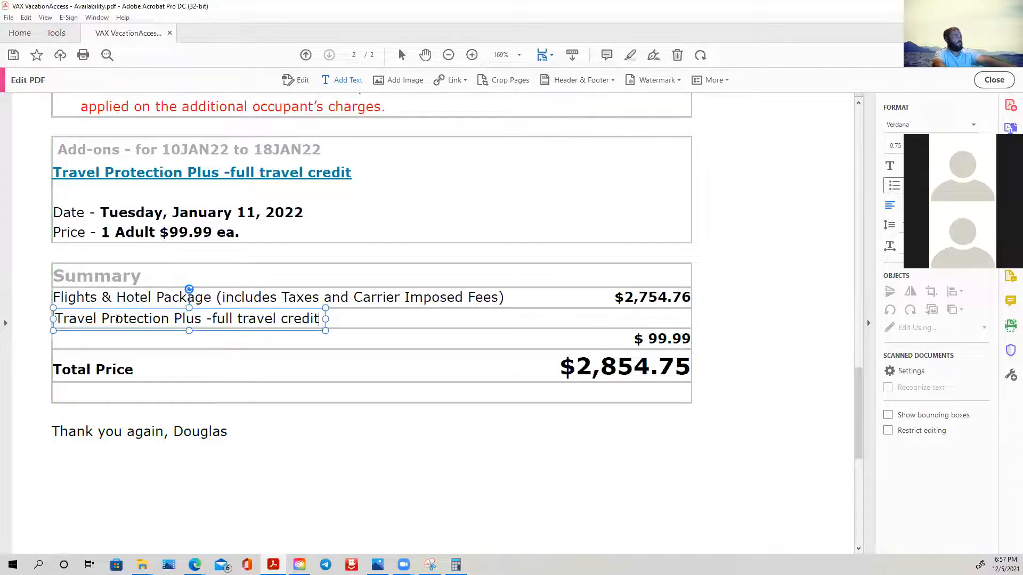
- Cut the $ 99.99 amount from the row above Total Price in the Summary table
click(653, 338)
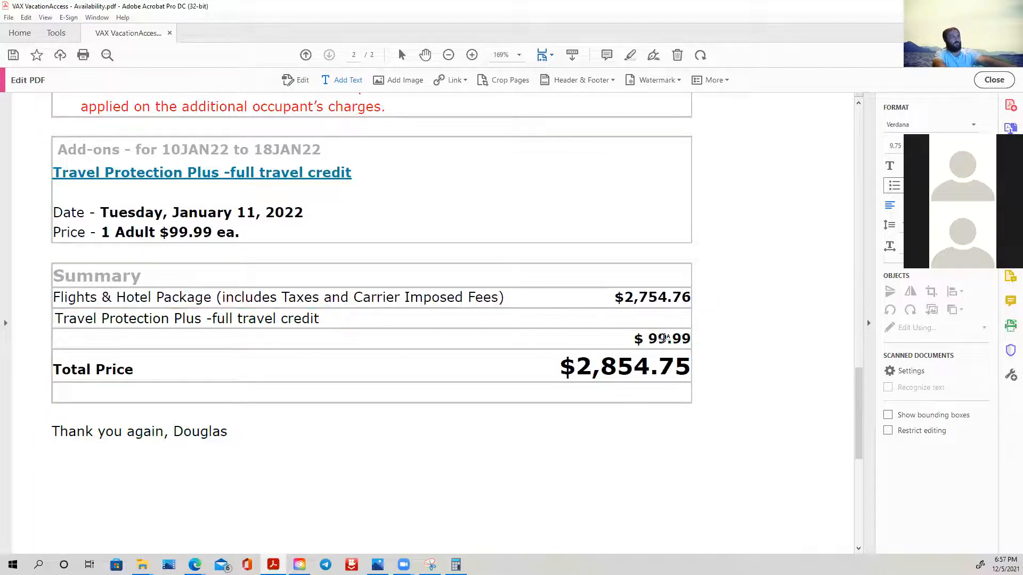
click(663, 338)
click(291, 78)
click(651, 340)
triple_click(650, 340)
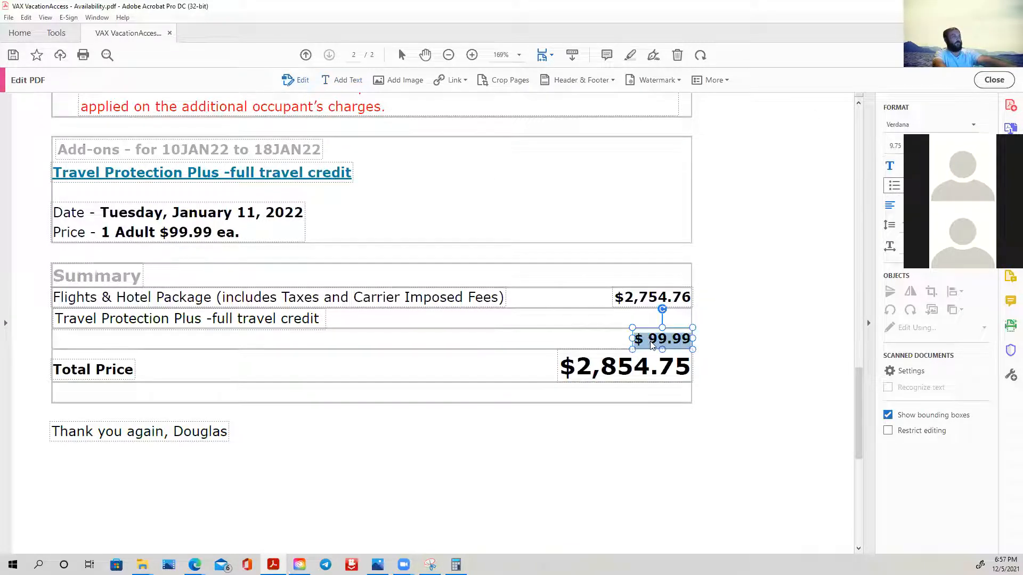
right_click(651, 341)
click(668, 353)
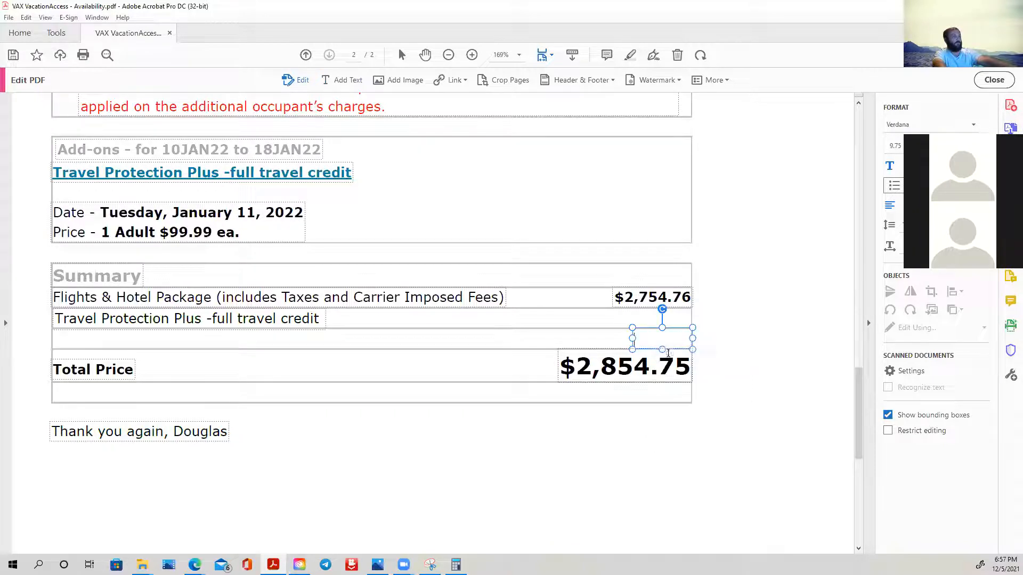
- Paste the $ 99.99 amount as new text in the Travel Protection Plus row and position it below the package amount
click(637, 317)
click(347, 81)
right_click(619, 318)
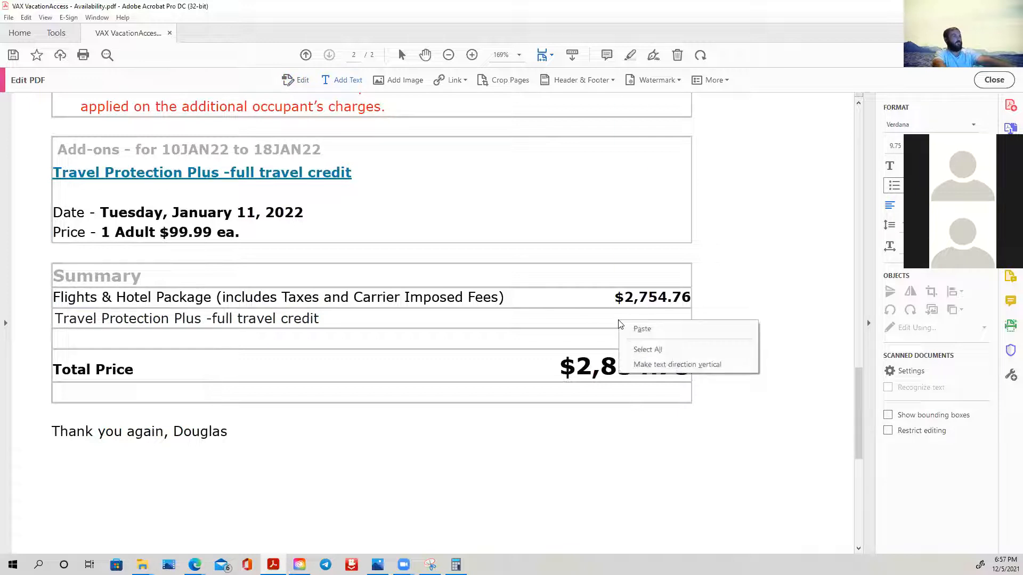
click(638, 329)
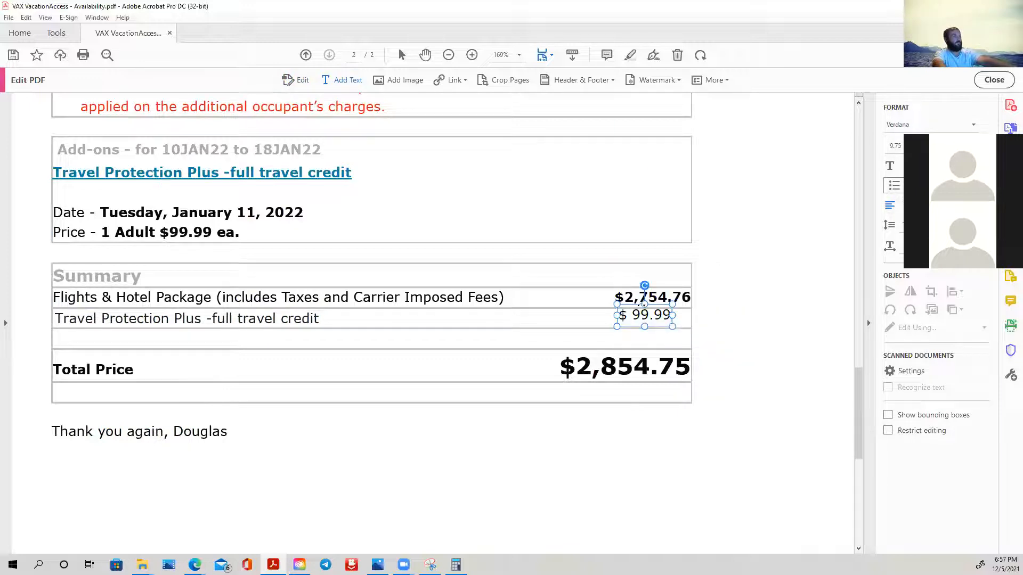
drag(644, 303, 615, 319)
click(749, 356)
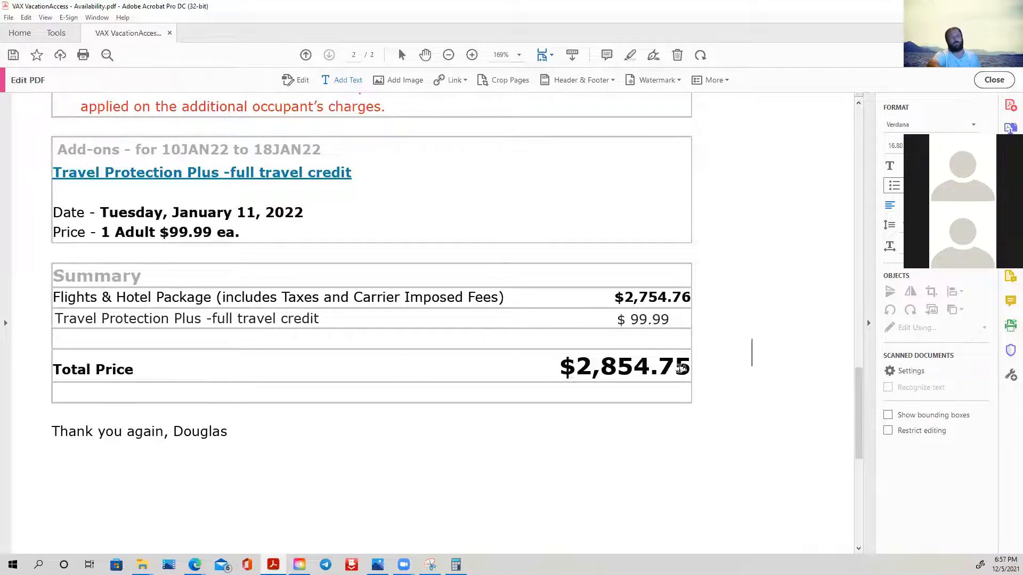
- Review the edited itinerary on both pages, from the heading and flight details to the Summary table and closing line
scroll(669, 331, up, 10)
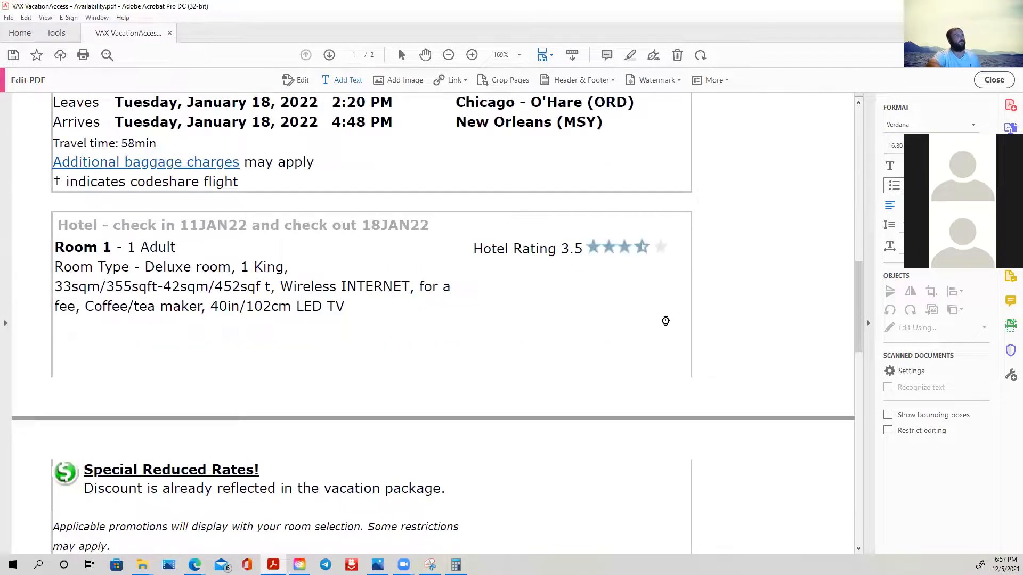
scroll(666, 321, up, 5)
scroll(663, 321, down, 8)
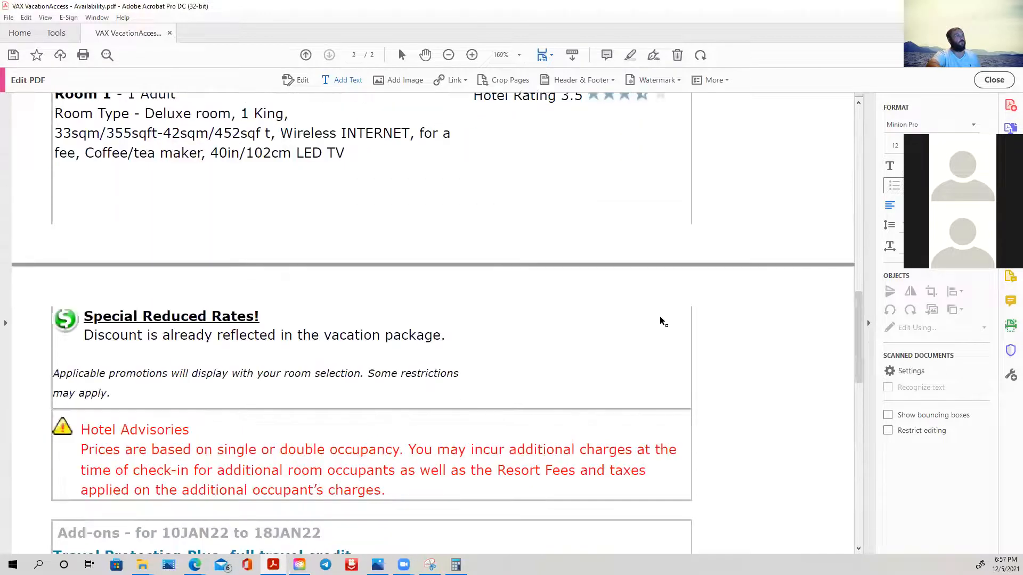
scroll(613, 328, up, 1)
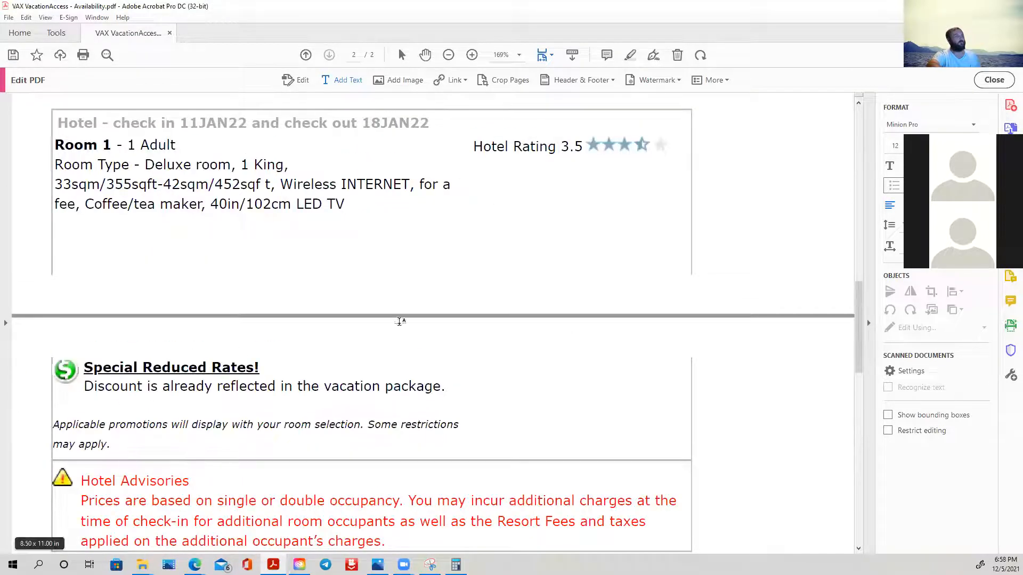
scroll(373, 415, up, 3)
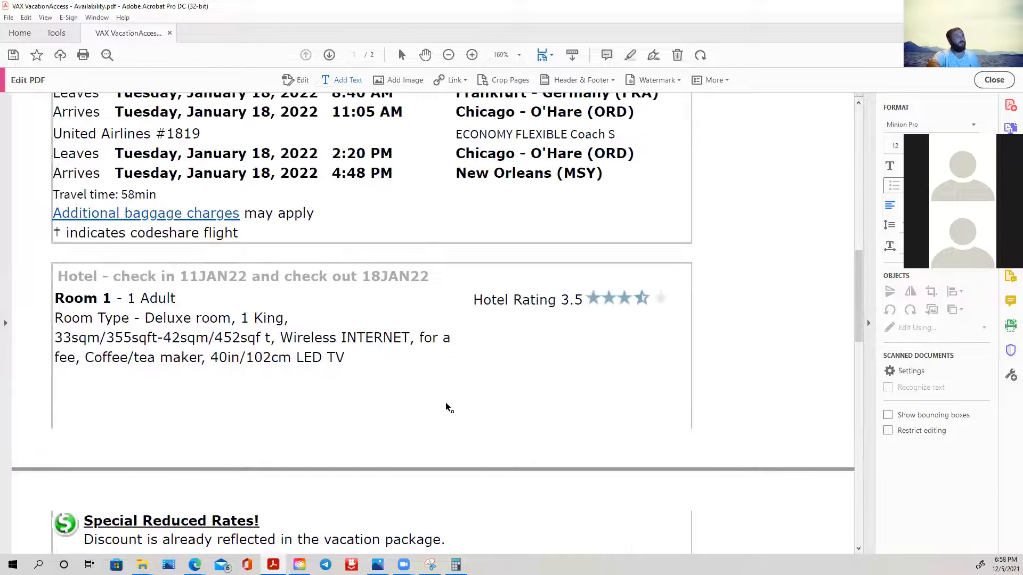
scroll(449, 408, up, 15)
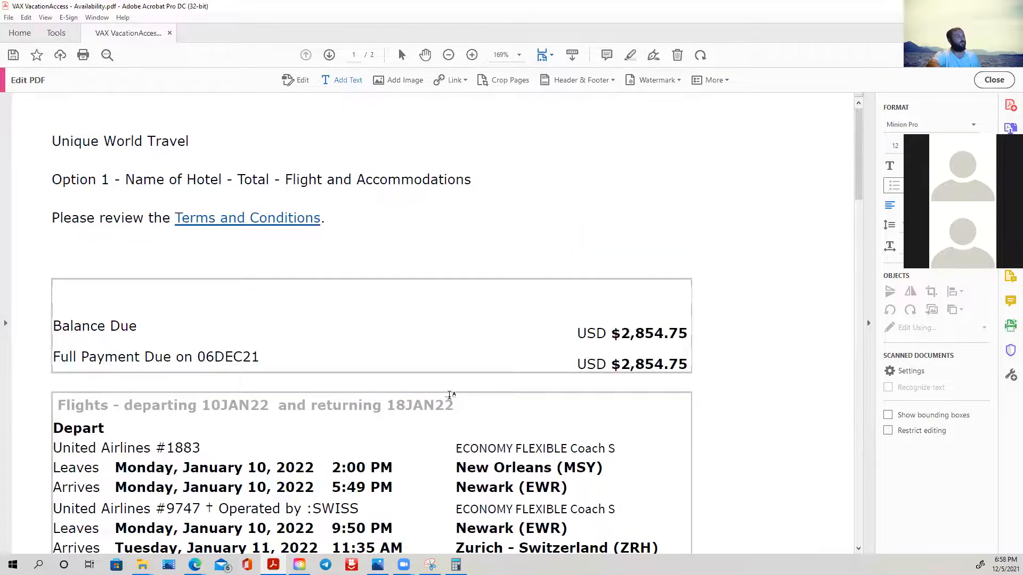
scroll(449, 395, down, 20)
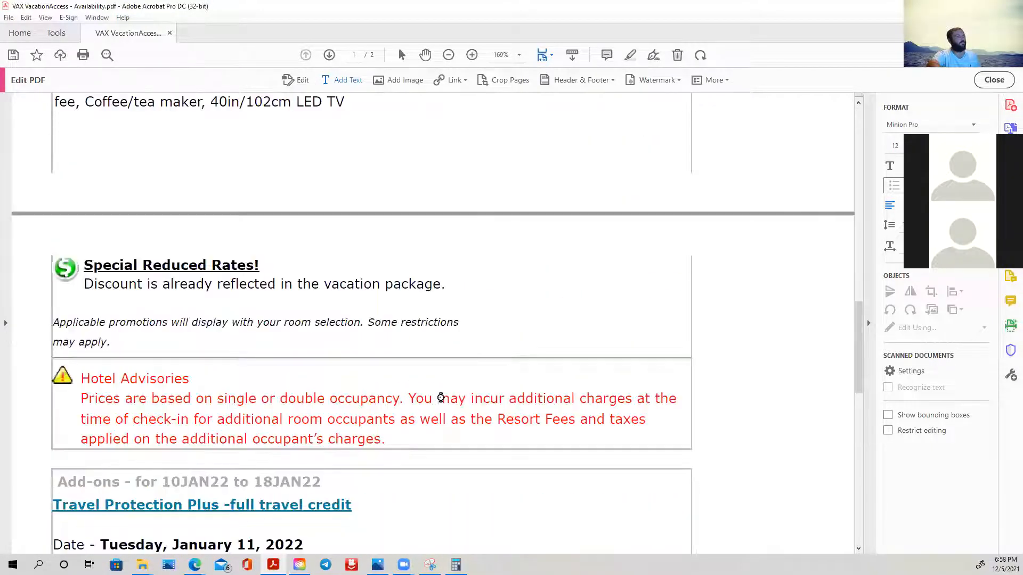
scroll(440, 397, down, 7)
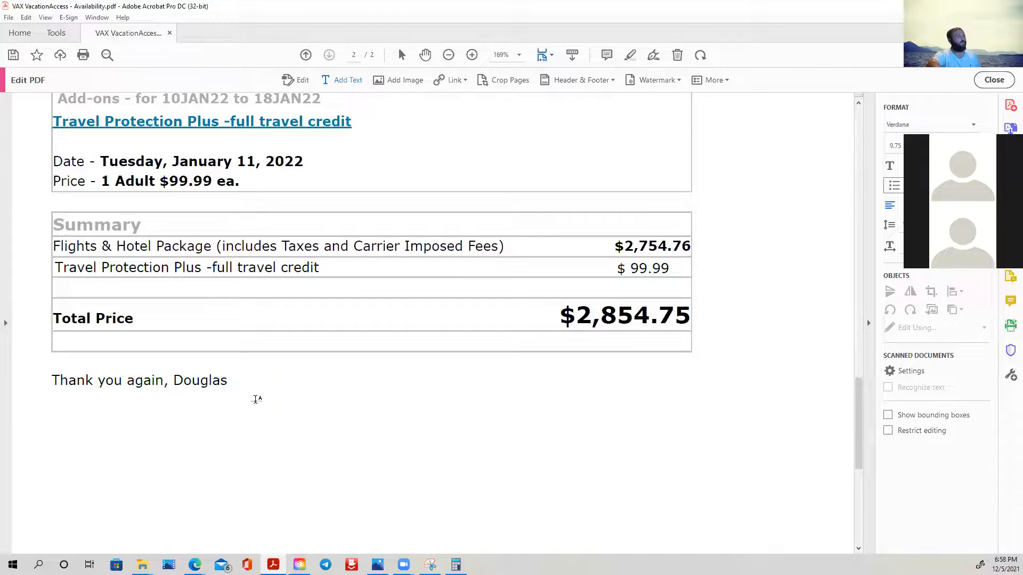
scroll(337, 375, down, 3)
click(104, 250)
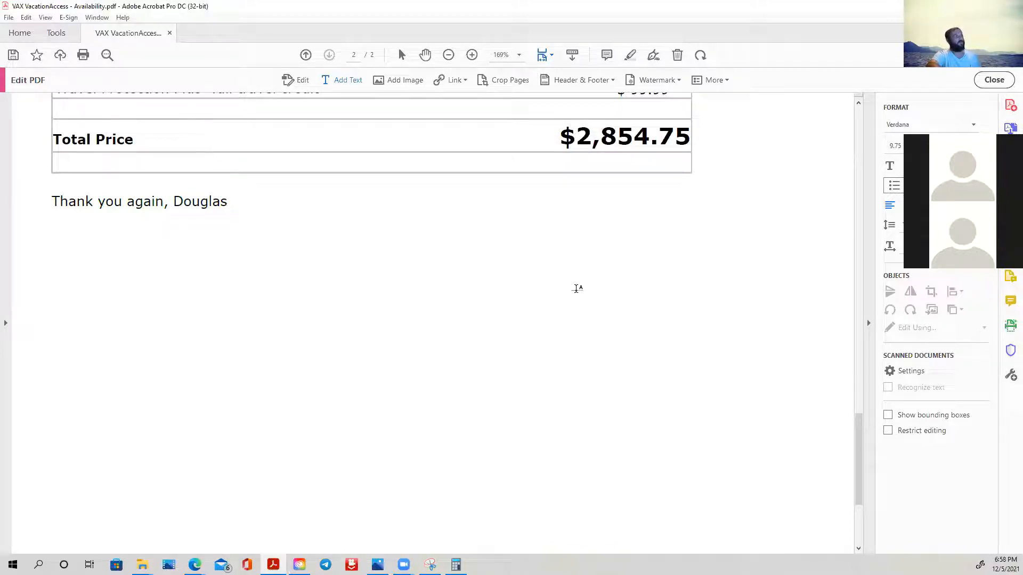
scroll(366, 396, down, 1)
scroll(366, 396, down, 1)
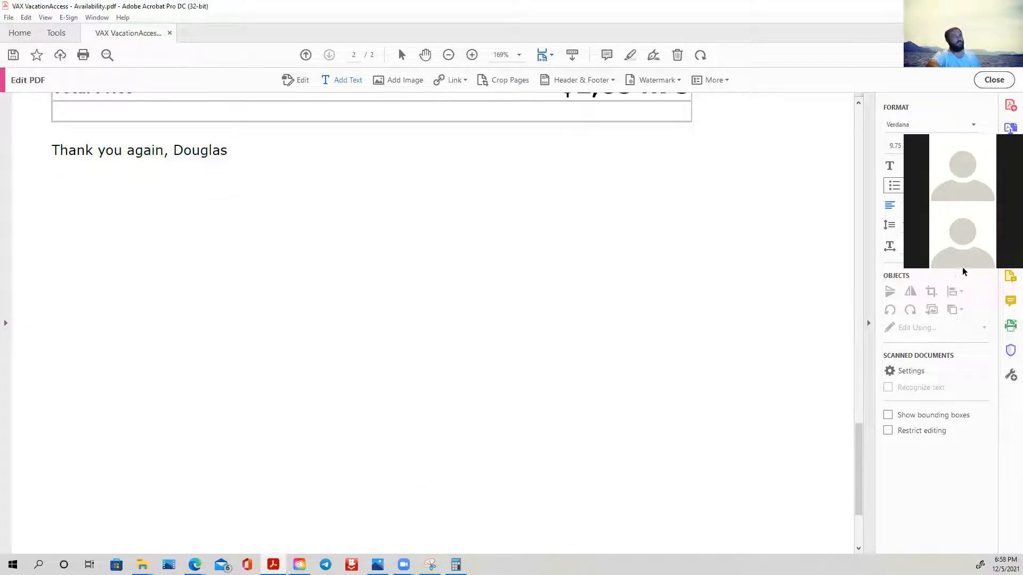
scroll(240, 213, up, 6)
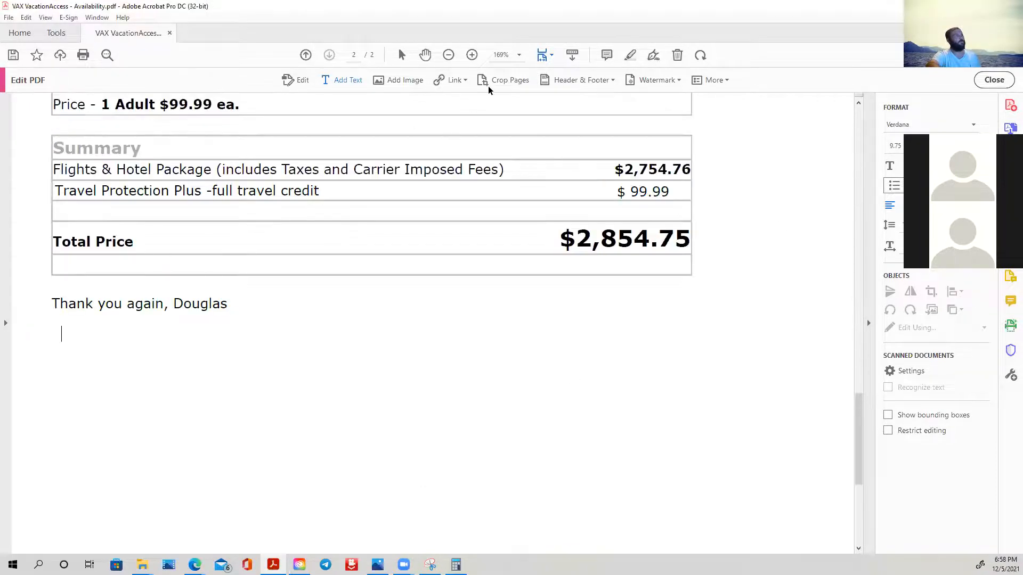
click(401, 82)
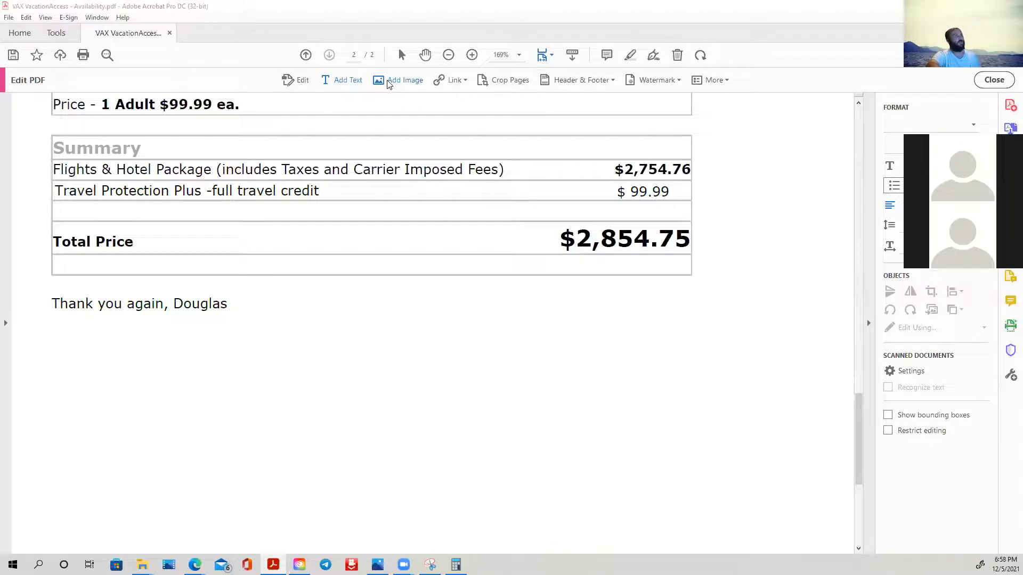
click(397, 31)
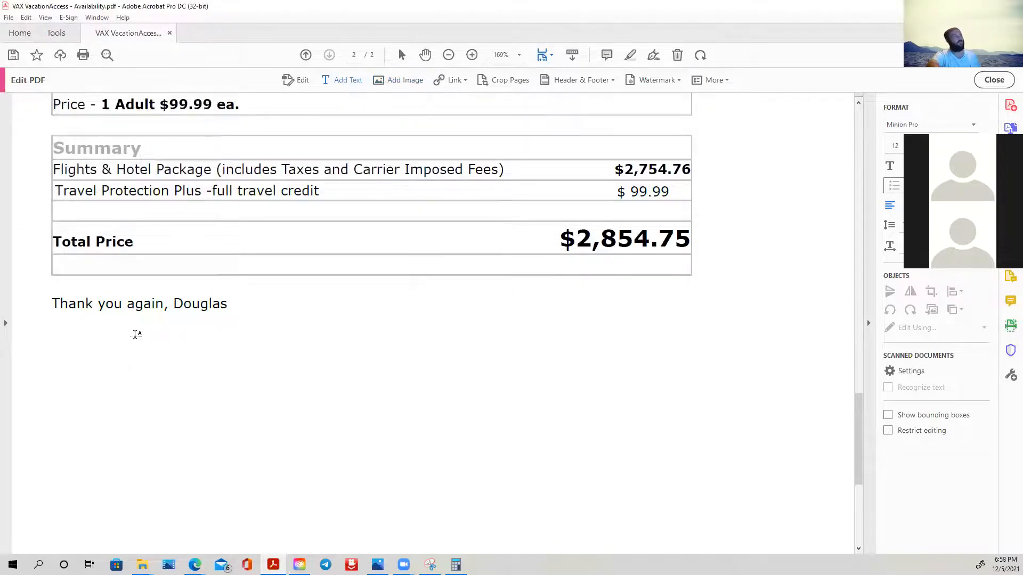
scroll(261, 348, up, 6)
scroll(262, 348, up, 15)
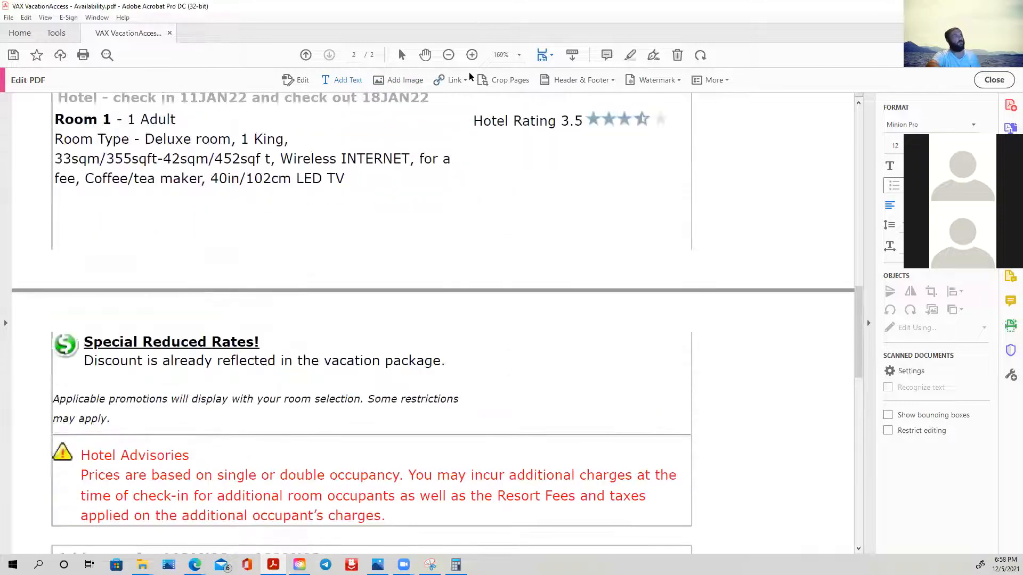
scroll(396, 208, up, 20)
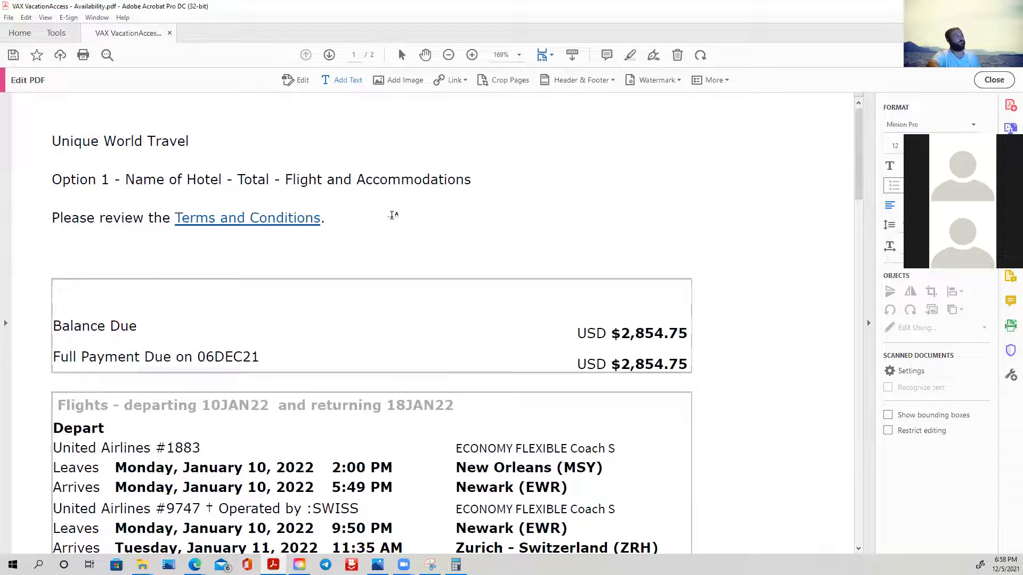
click(63, 158)
click(465, 80)
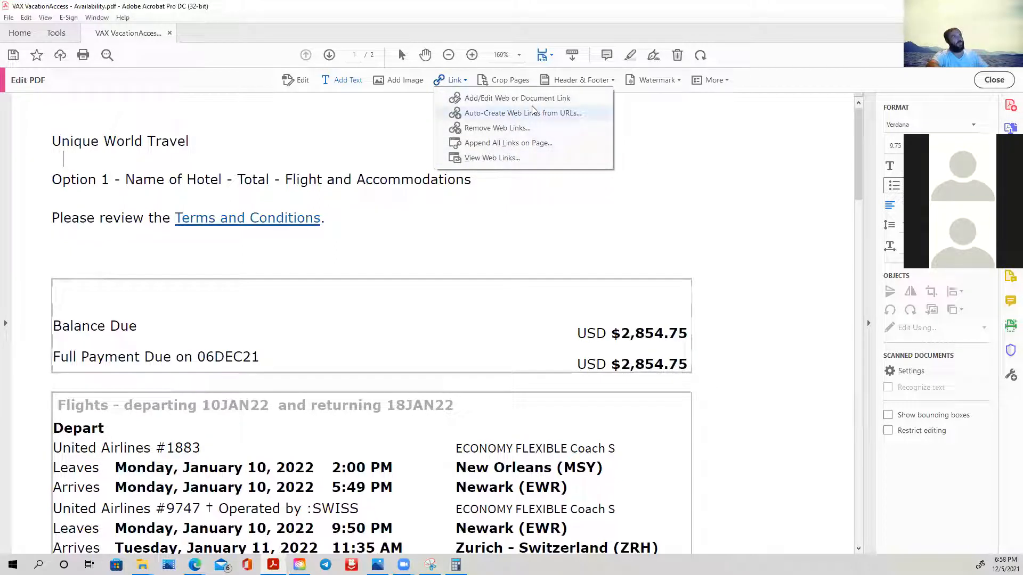
click(762, 168)
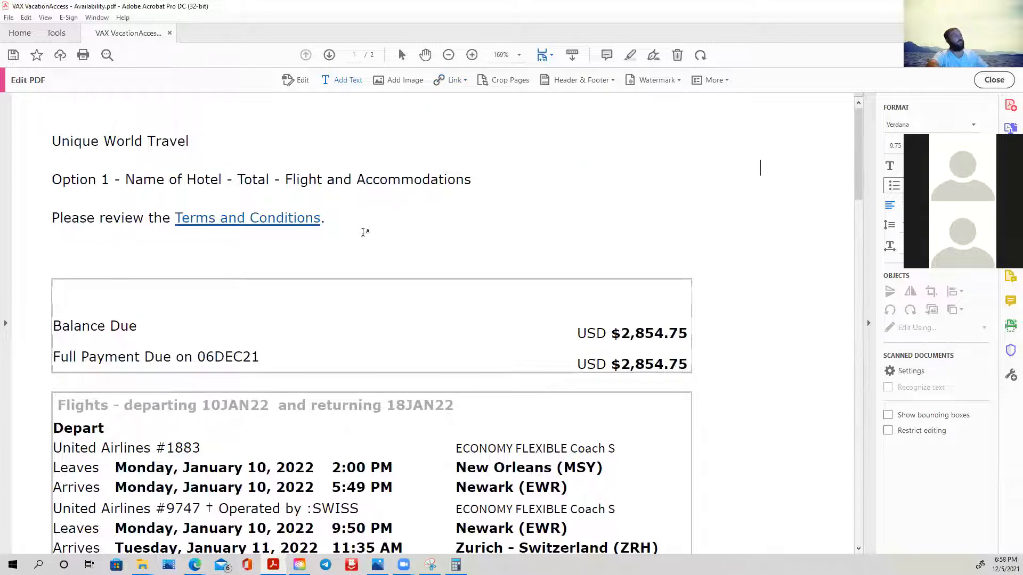
click(63, 159)
text(Ww)
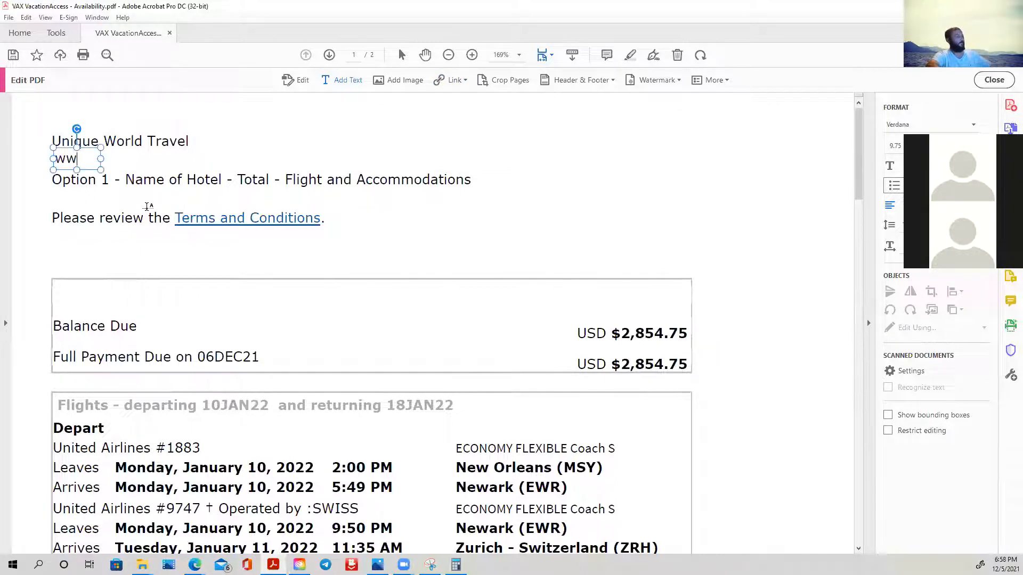
text(w.u)
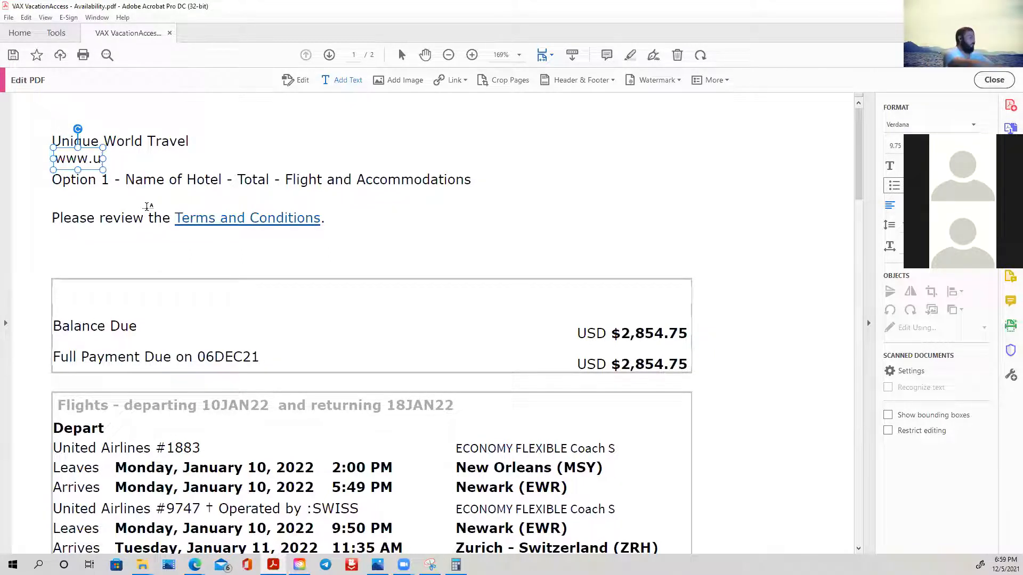
text(niqu)
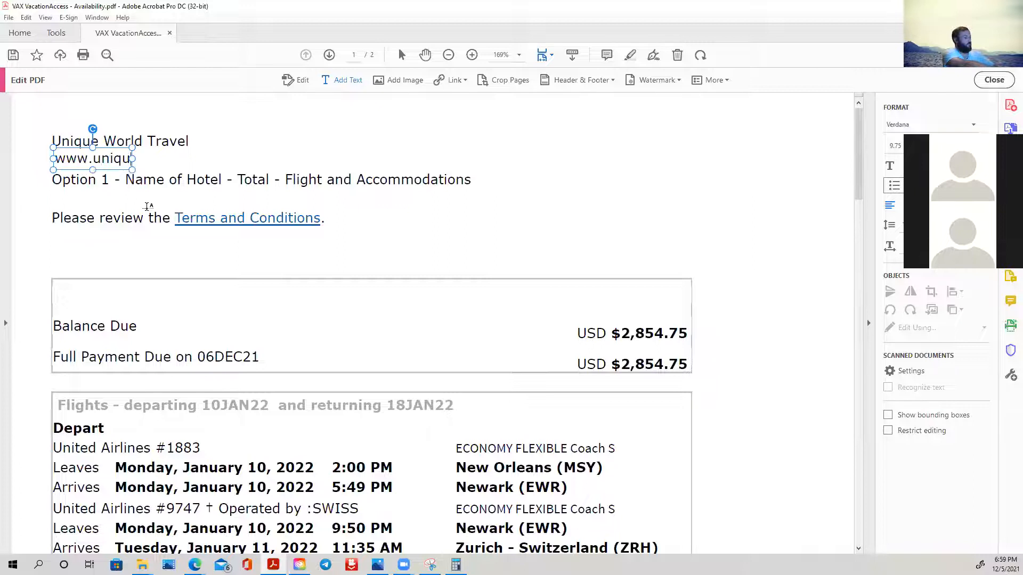
text(eworld)
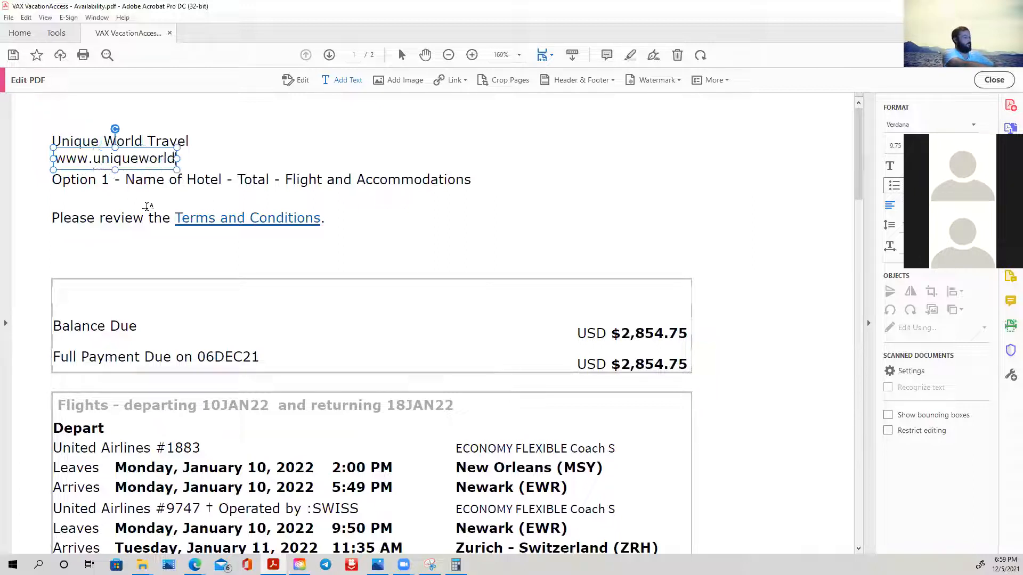
text(travel)
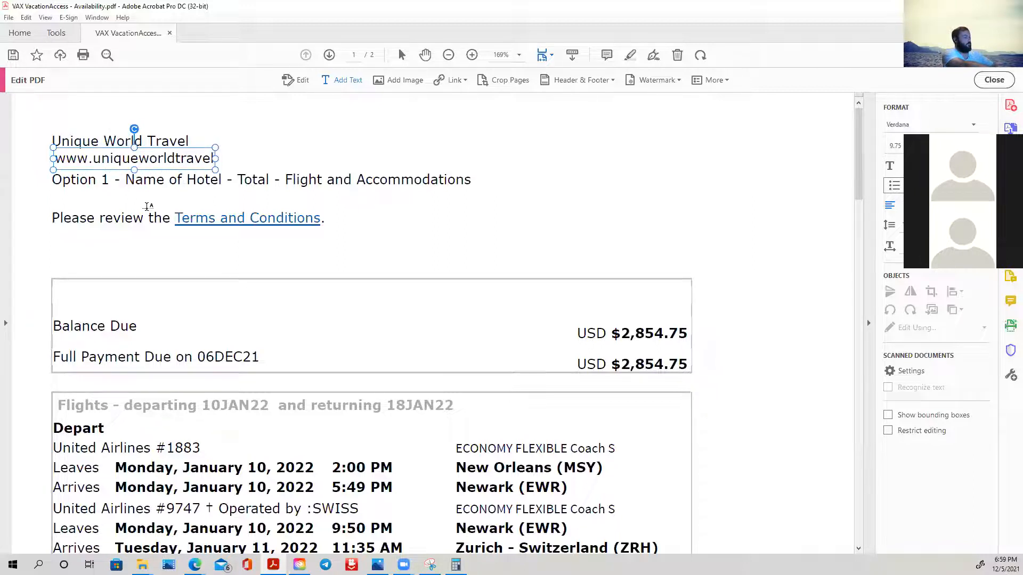
text(.org)
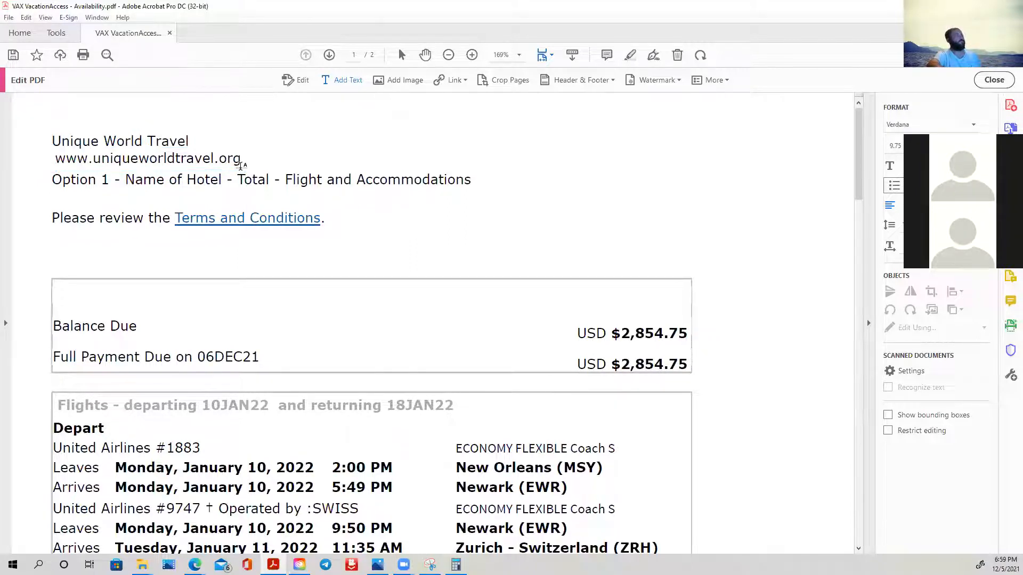
double_click(187, 160)
click(187, 160)
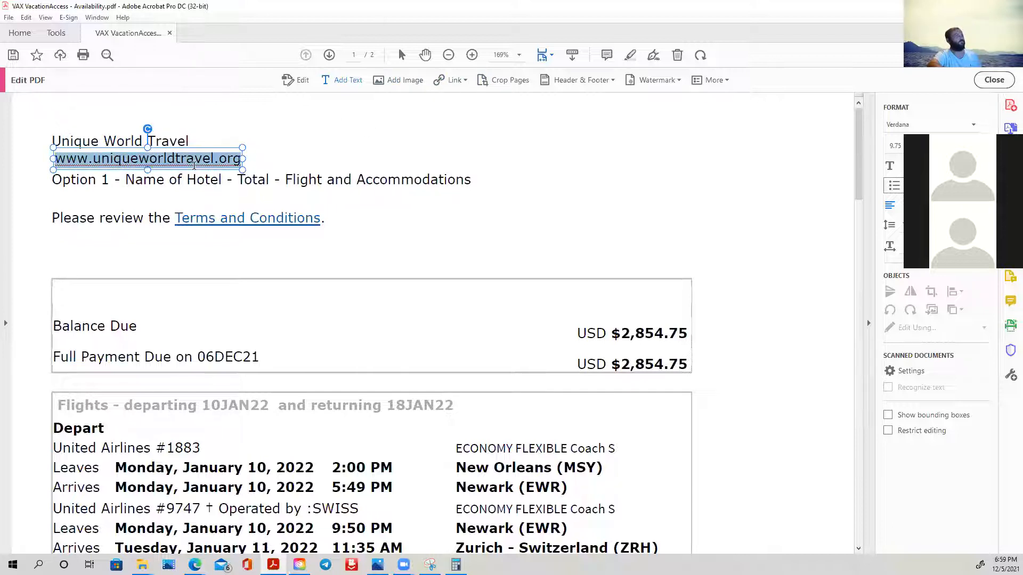
right_click(201, 160)
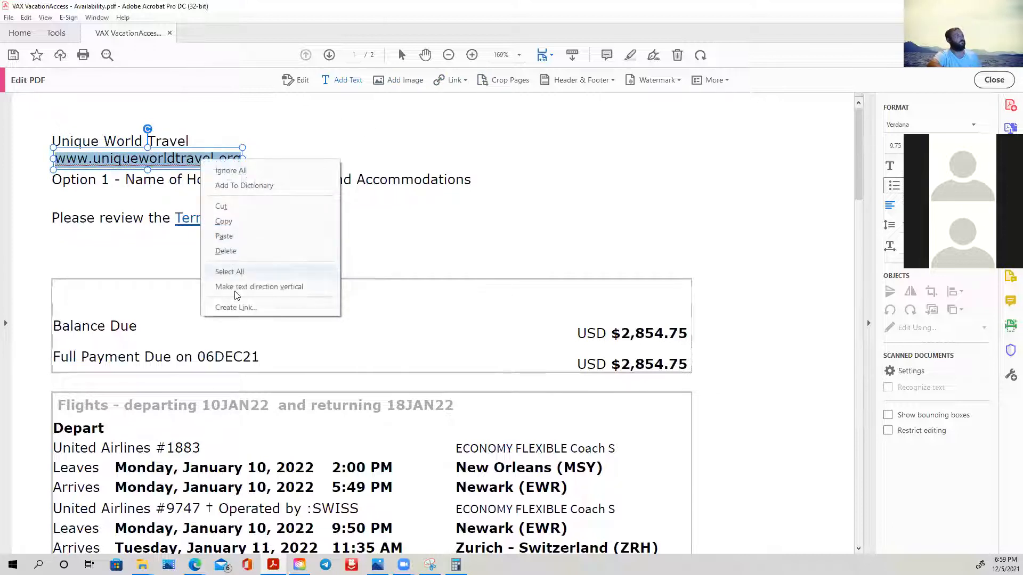
click(441, 133)
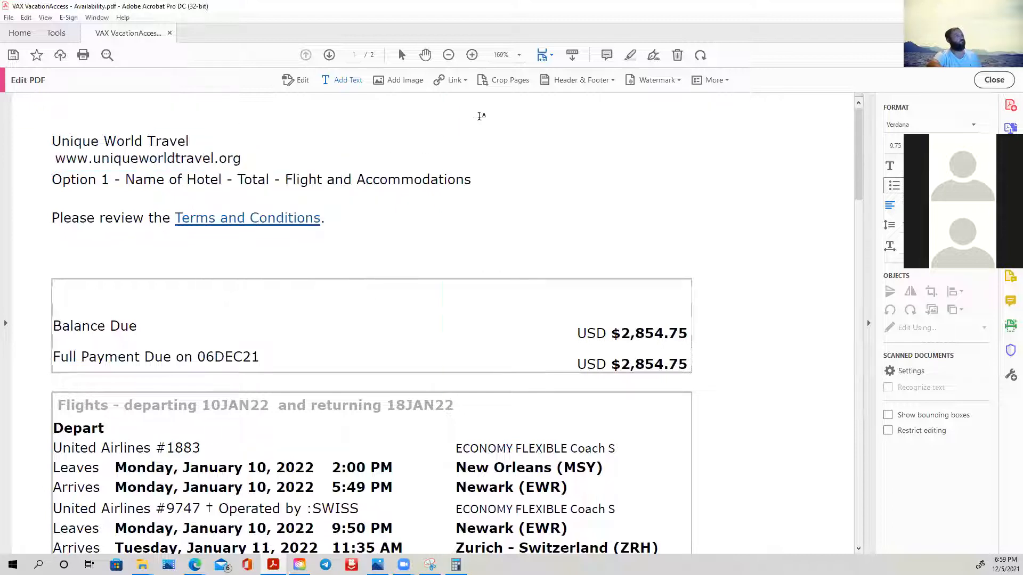
- Draw a link area over the end of the website address line and choose Open a web page as its action
double_click(197, 160)
key(ctrl+a)
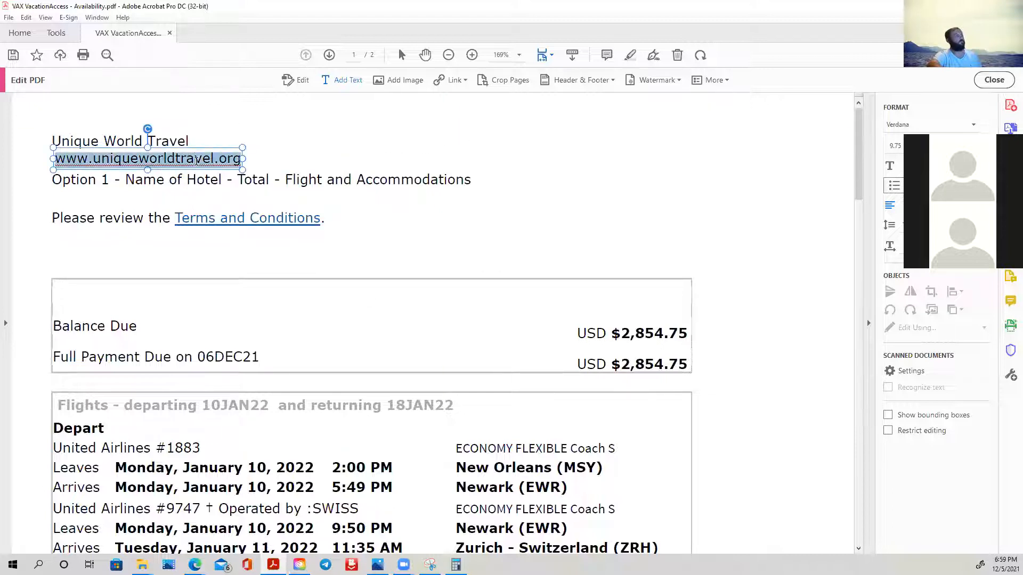
click(453, 81)
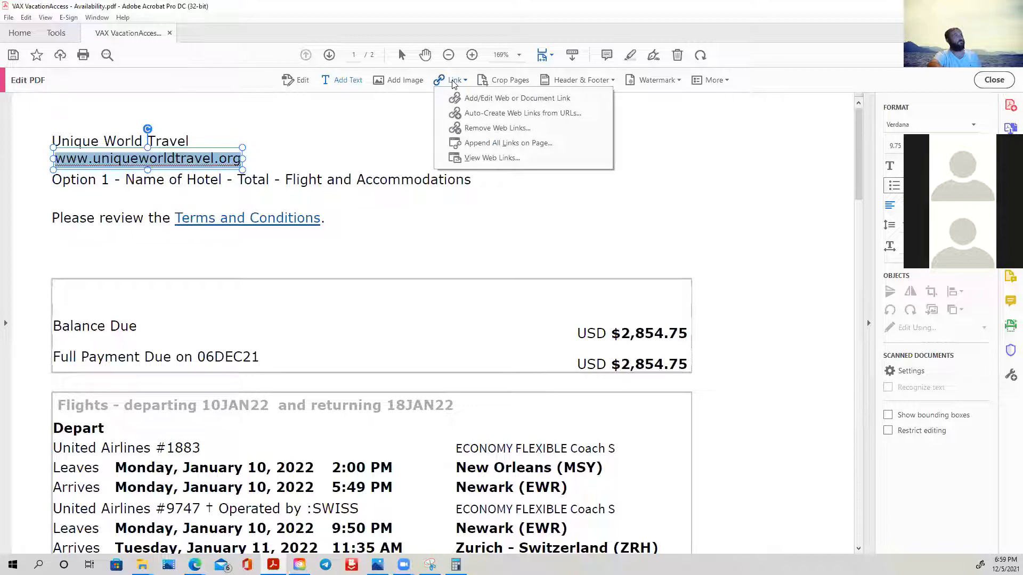
click(477, 98)
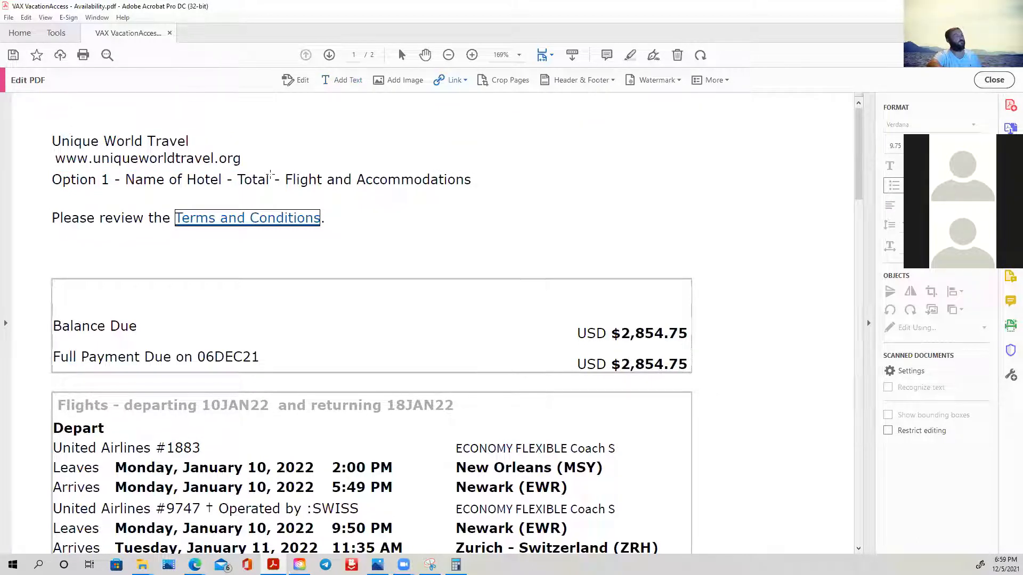
click(220, 157)
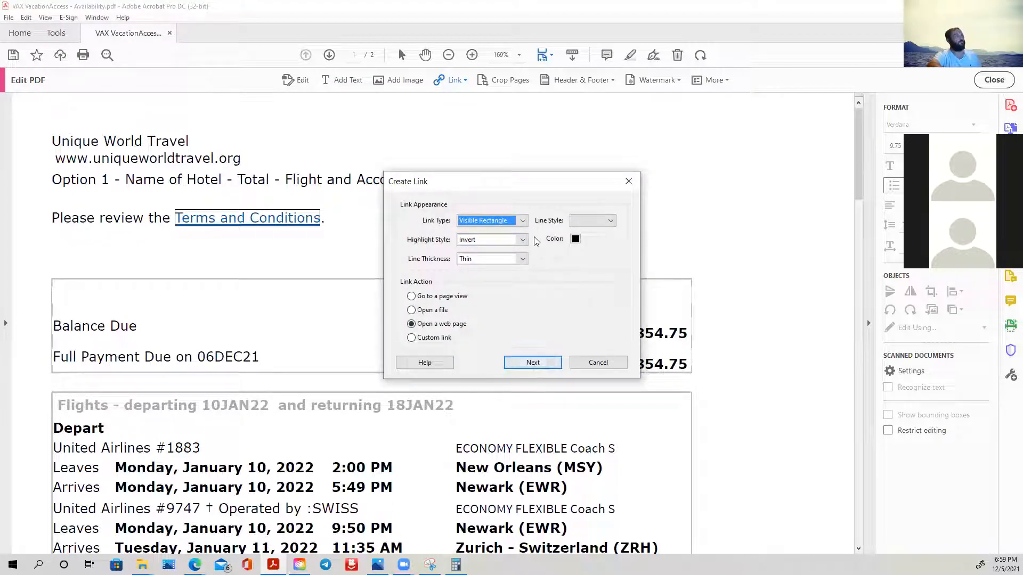
click(534, 366)
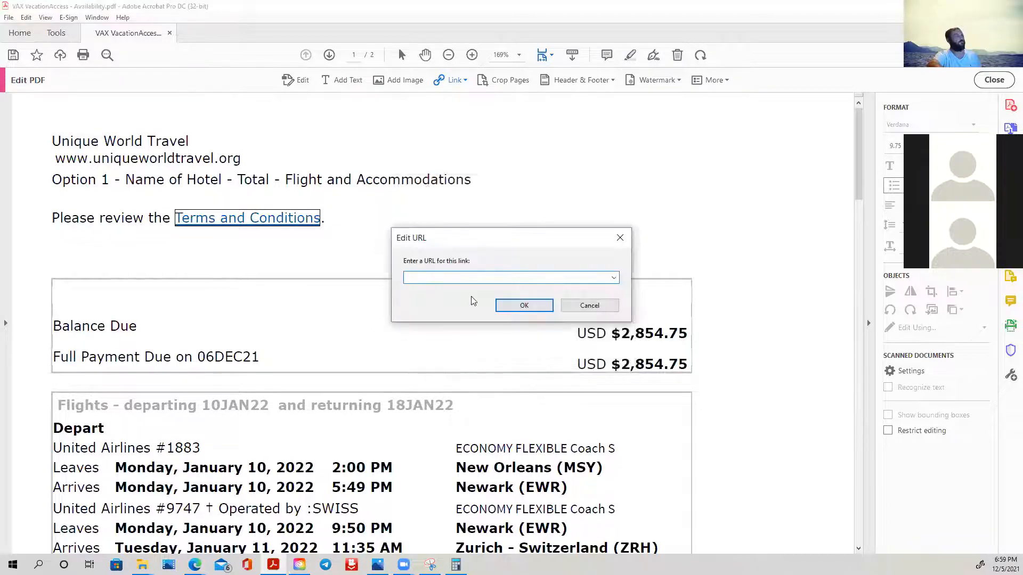
right_click(470, 277)
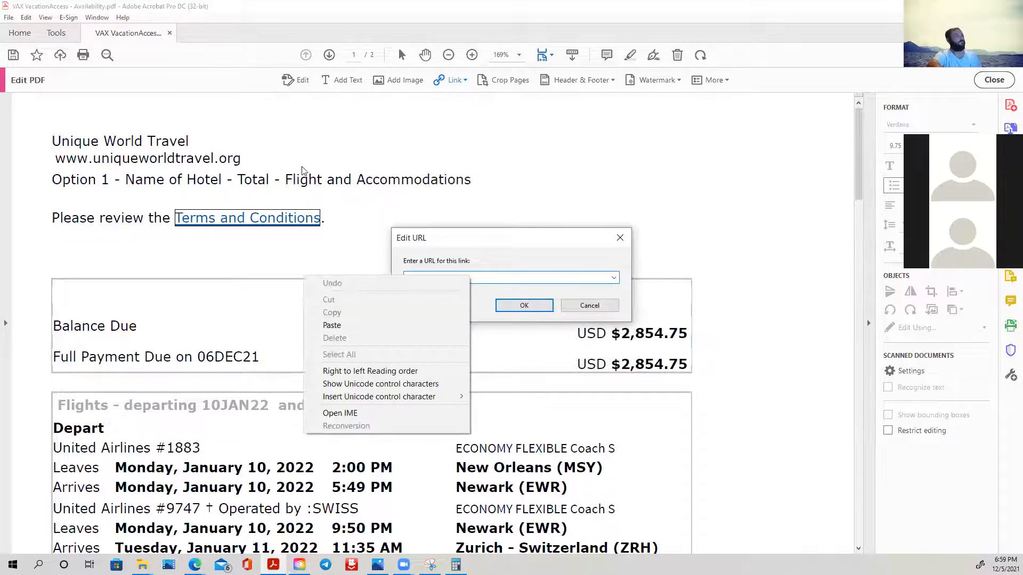
click(282, 171)
text(www.uniqueworldtravel)
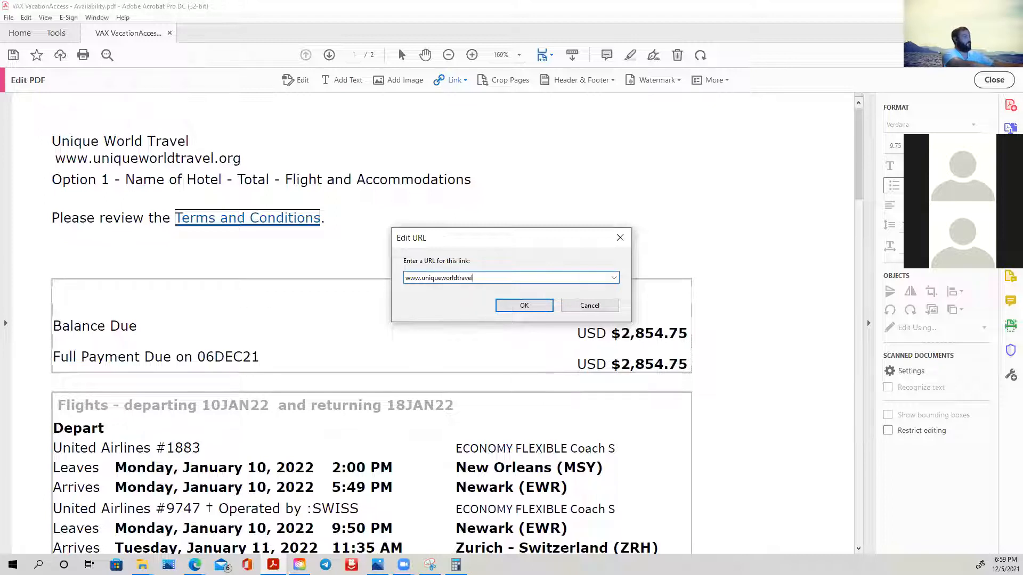
text(g)
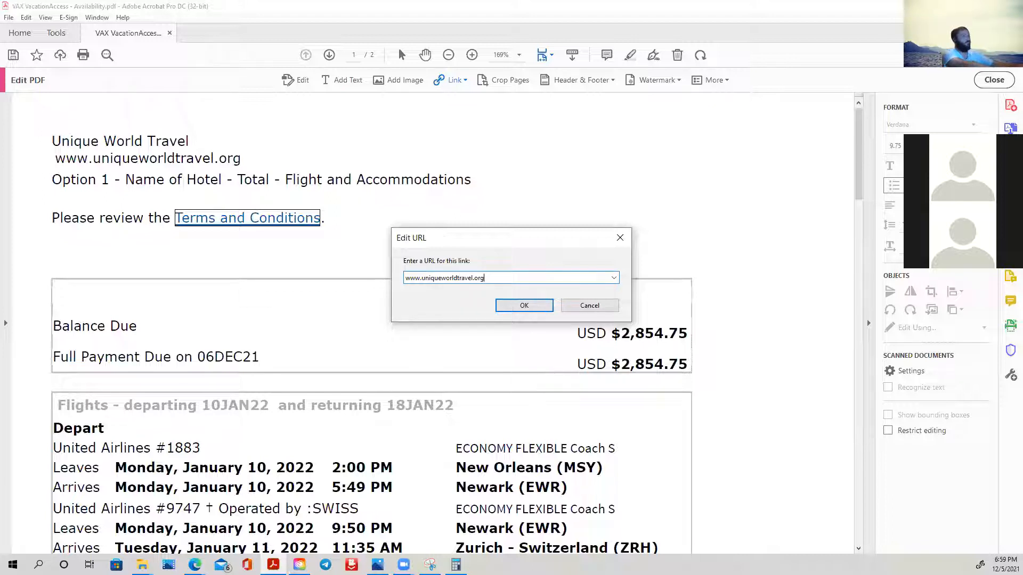
click(520, 306)
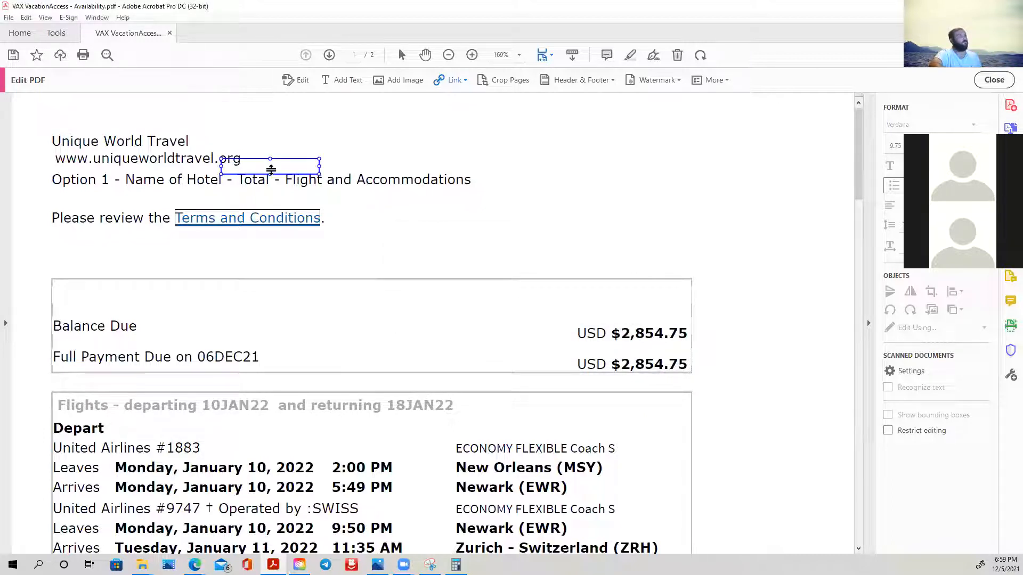
drag(269, 164, 112, 157)
click(189, 157)
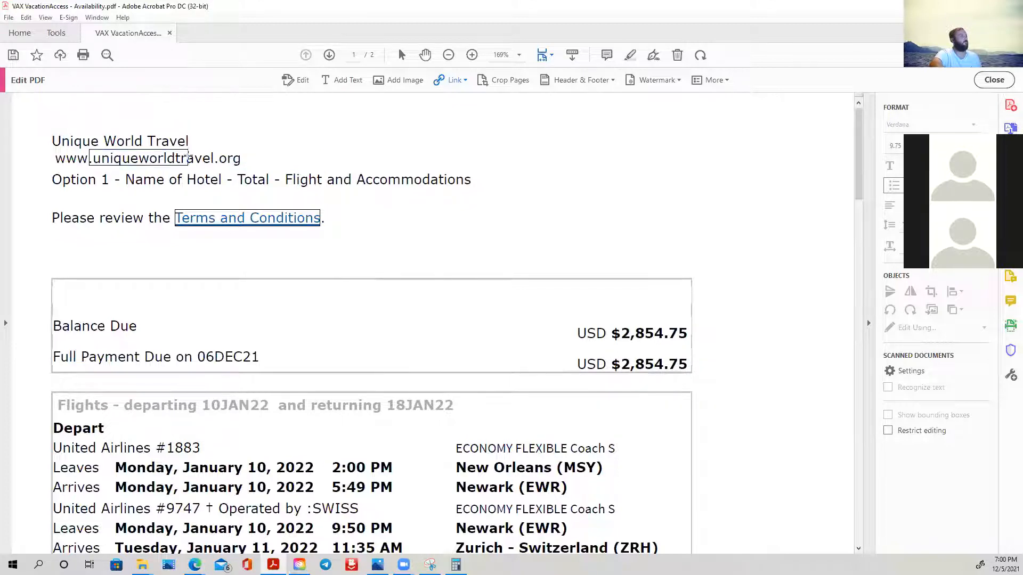
drag(184, 165, 191, 162)
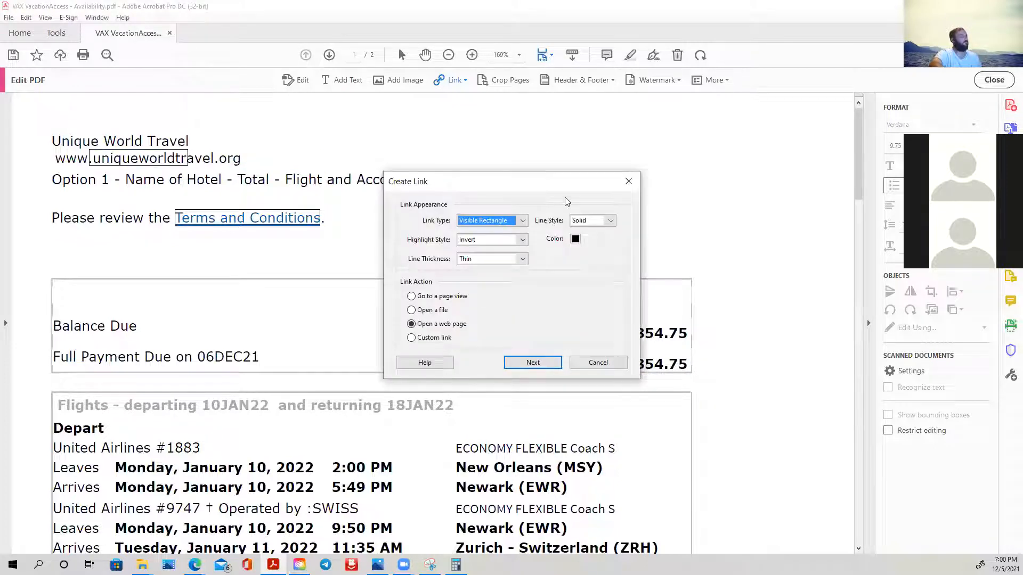
click(598, 363)
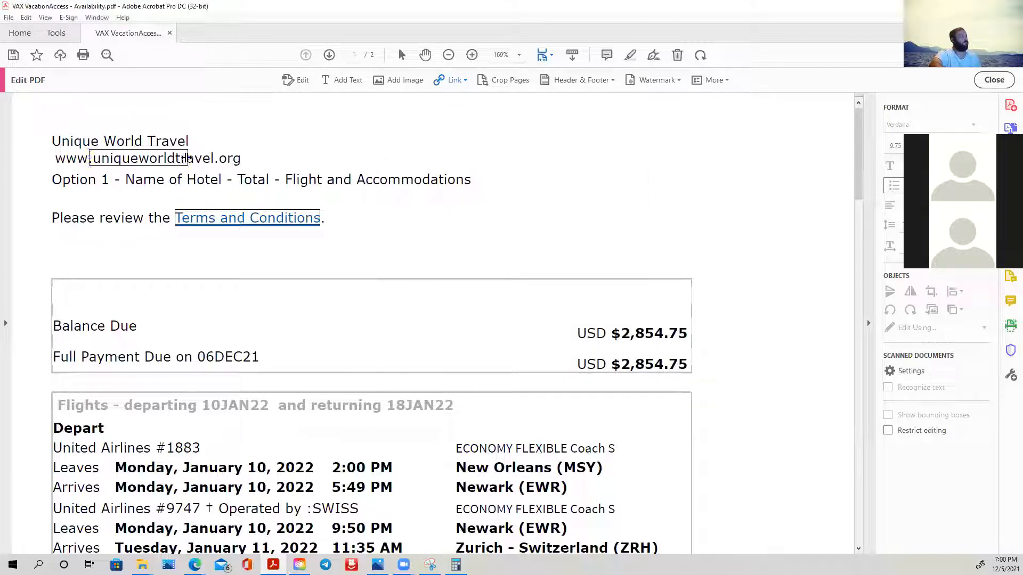
drag(187, 158, 243, 158)
drag(89, 159, 52, 160)
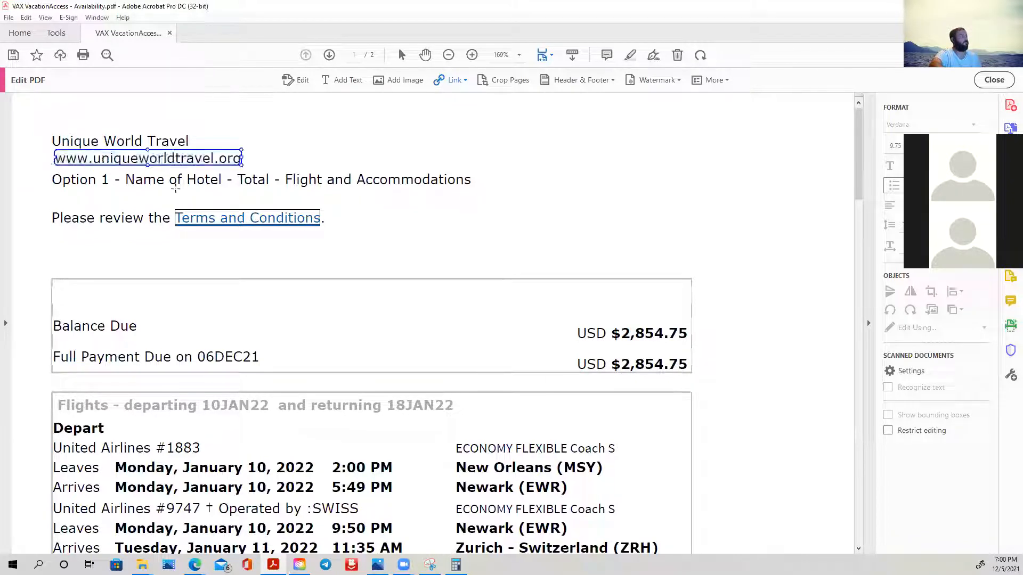
- Check the appearance properties of the website address link
click(157, 159)
double_click(141, 165)
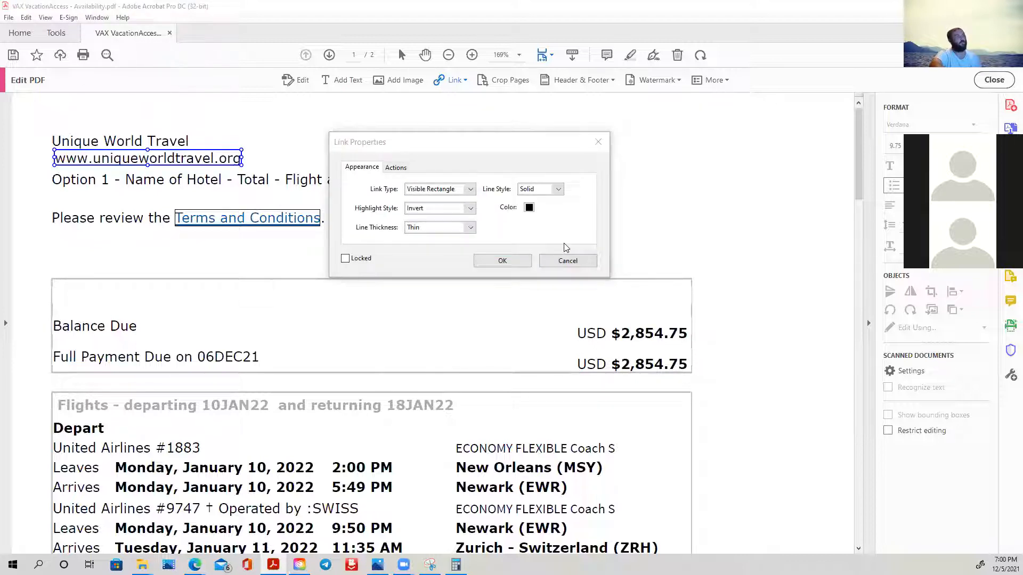
click(567, 261)
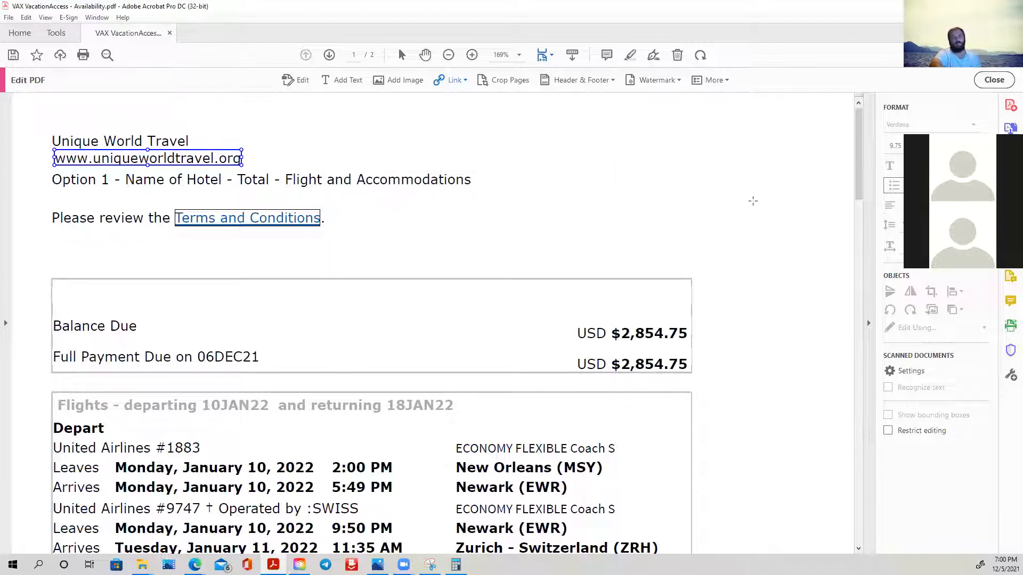
- Review page 1 from the heading and Balance Due box through the flight details to the hotel section
scroll(751, 203, down, 1)
scroll(748, 205, up, 1)
scroll(562, 290, down, 4)
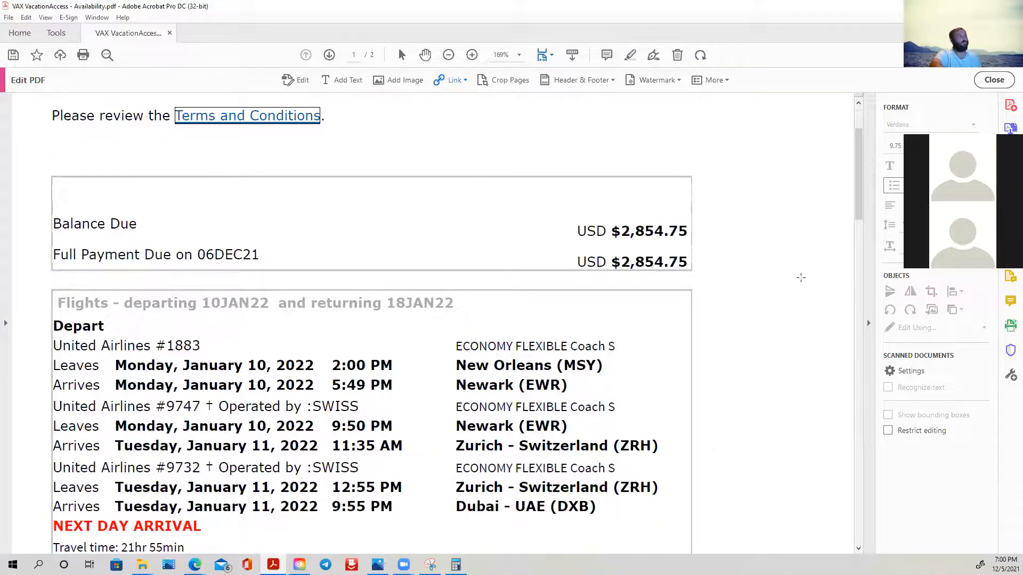
scroll(801, 278, down, 3)
scroll(796, 278, down, 15)
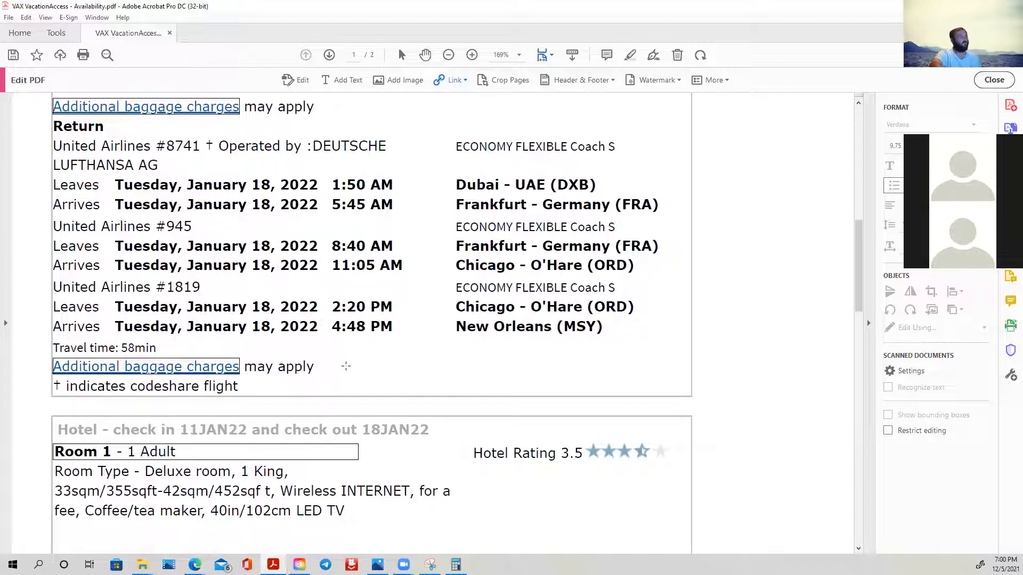
scroll(434, 306, up, 2)
scroll(434, 306, up, 5)
click(173, 292)
scroll(172, 289, up, 11)
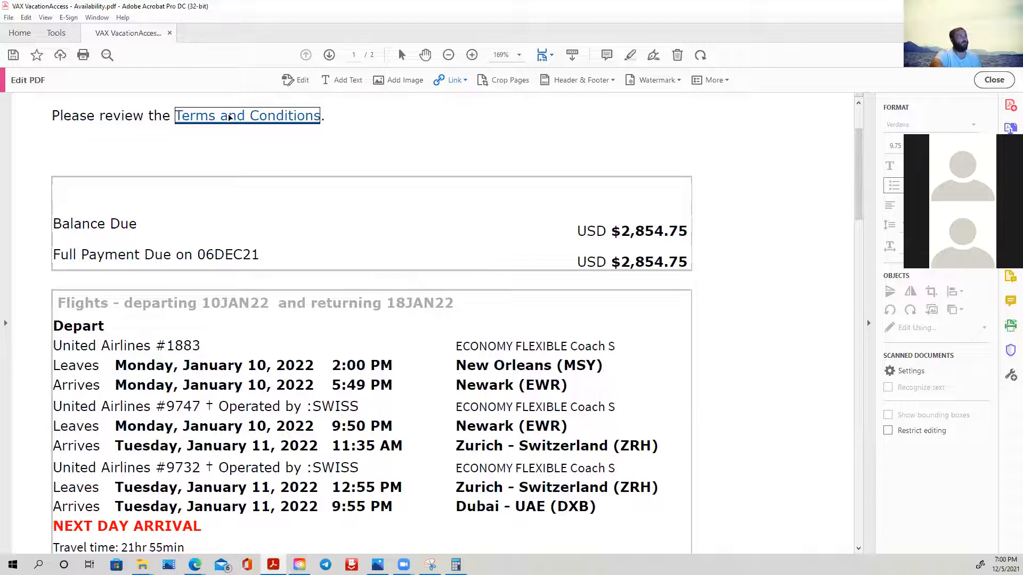
scroll(227, 140, down, 2)
scroll(243, 306, up, 6)
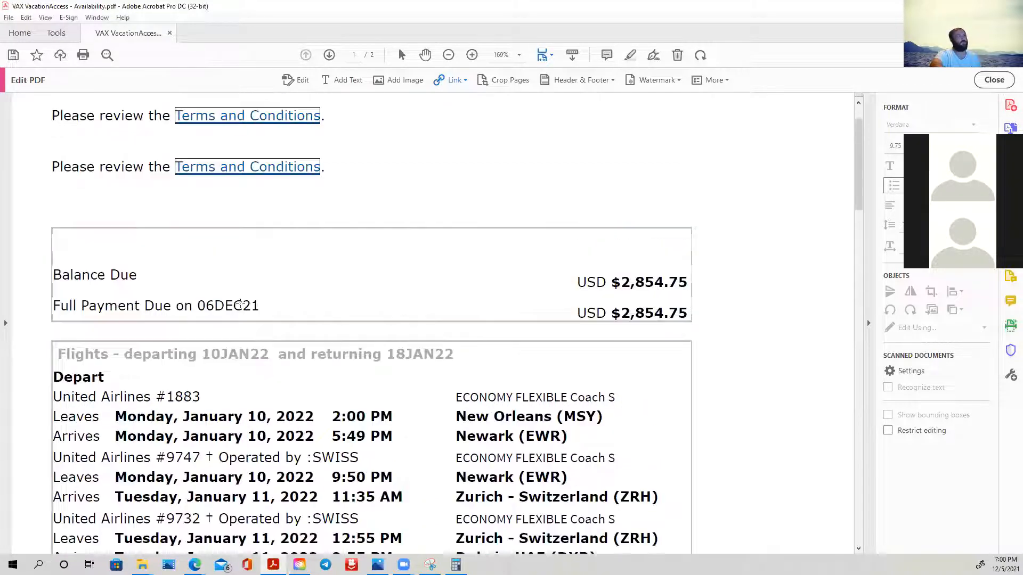
click(69, 291)
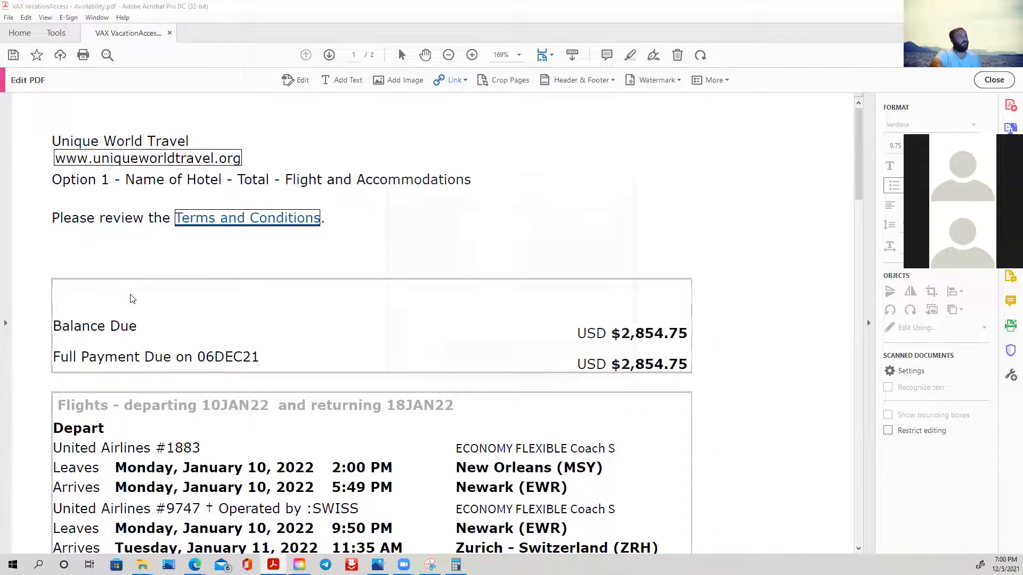
click(130, 293)
click(628, 182)
- Add the text "Prices and availble are subject to change" in the blank space above the Balance Due line
click(341, 79)
click(59, 292)
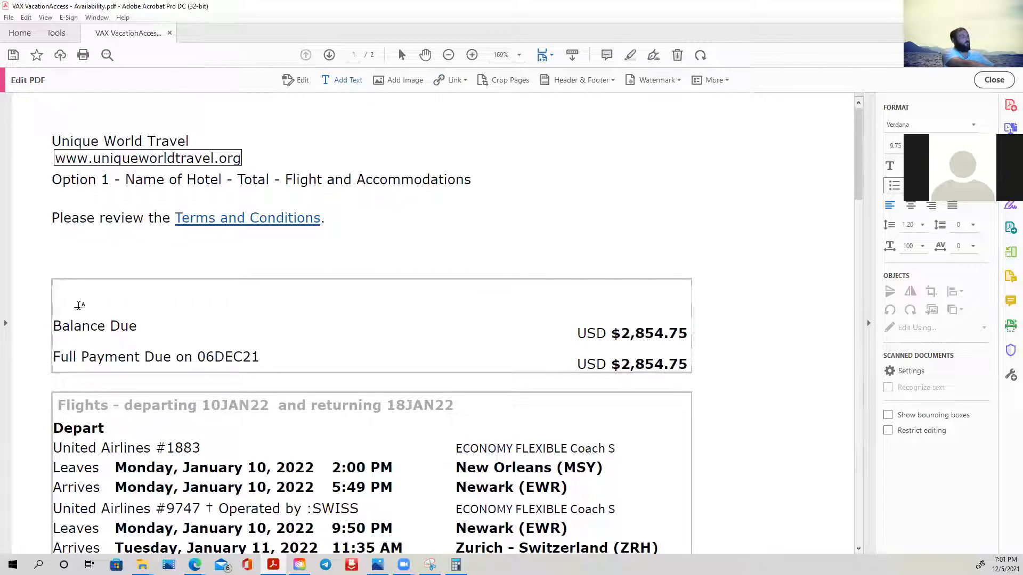
text(Pr)
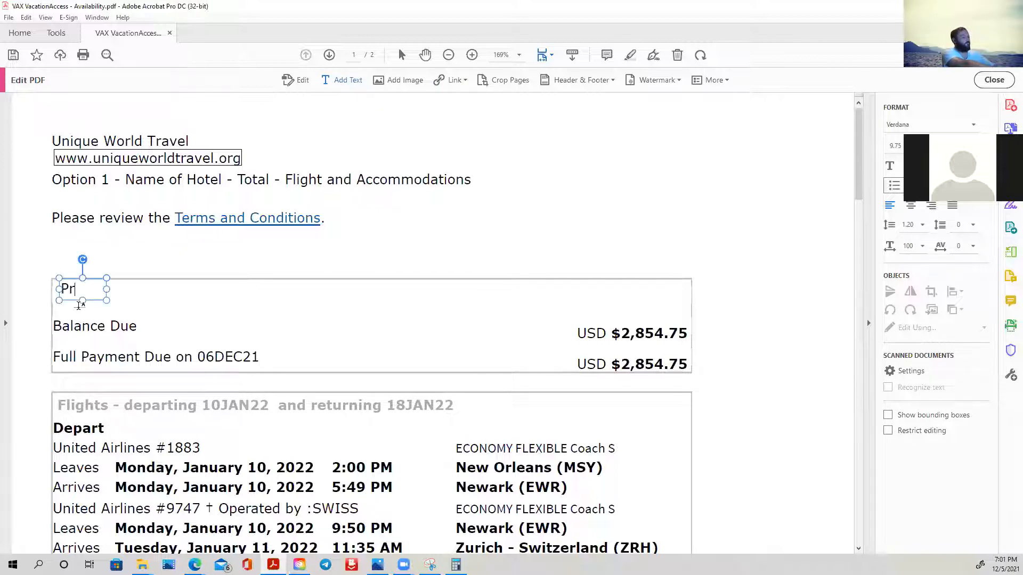
text(ices are)
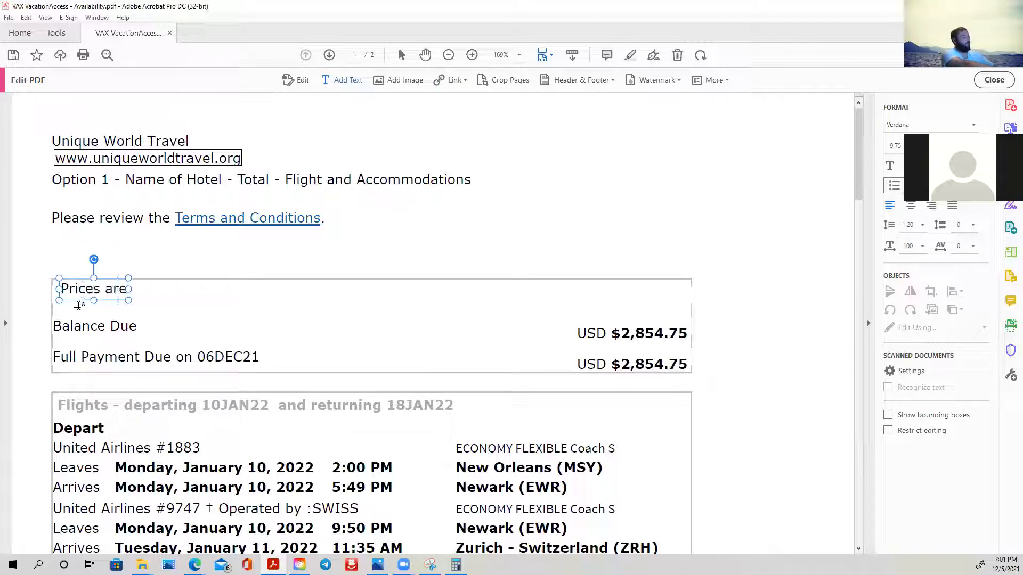
text( su)
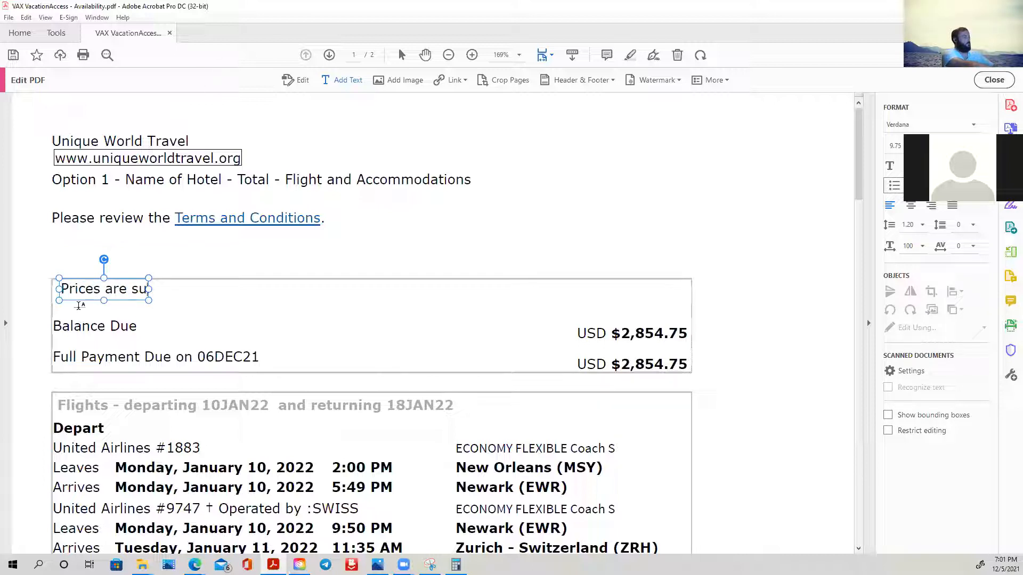
key(BackSpace)
key(BackSpace)
key(BackSpace)
key(BackSpace)
key(BackSpace)
key(BackSpace)
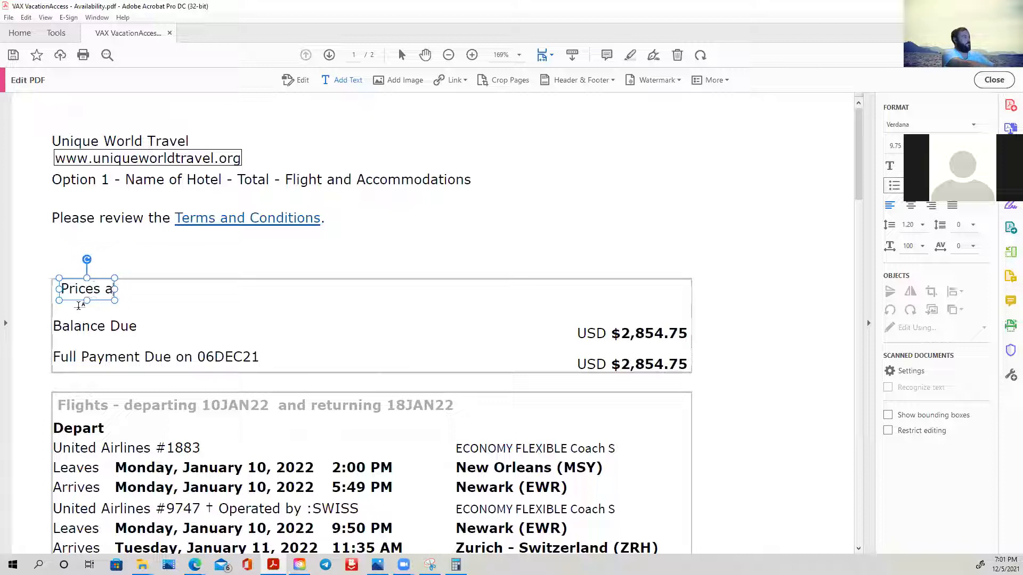
text(are based on)
key(BackSpace)
key(BackSpace)
key(BackSpace)
key(BackSpace)
key(BackSpace)
key(BackSpace)
key(BackSpace)
key(BackSpace)
key(BackSpace)
key(BackSpace)
key(BackSpace)
key(BackSpace)
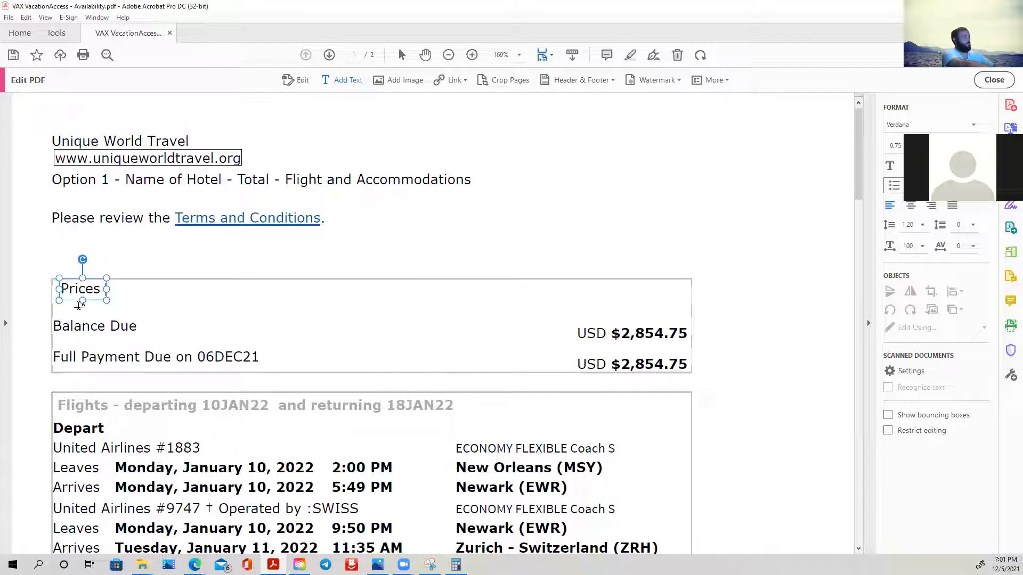
text(and av)
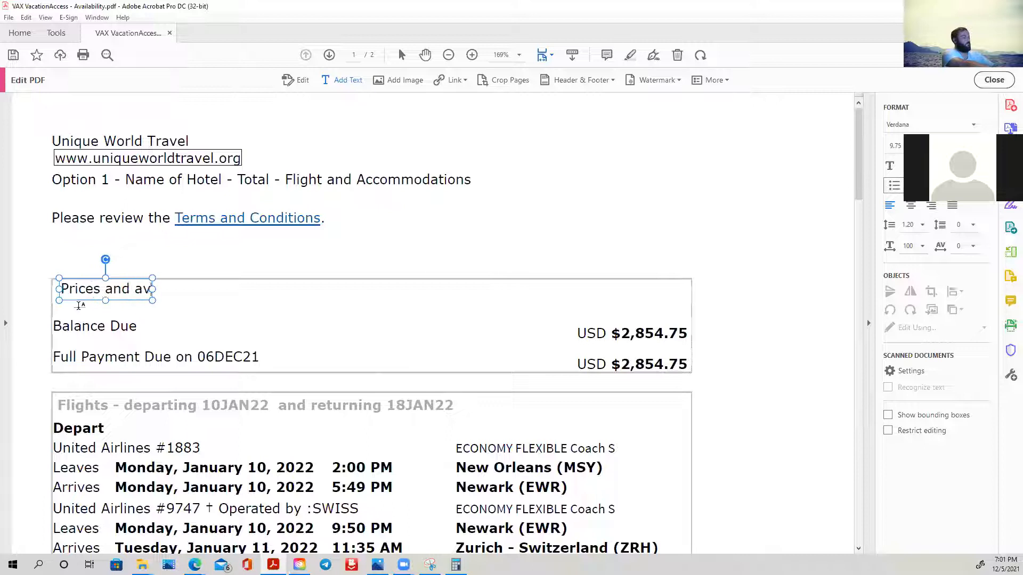
text(ible)
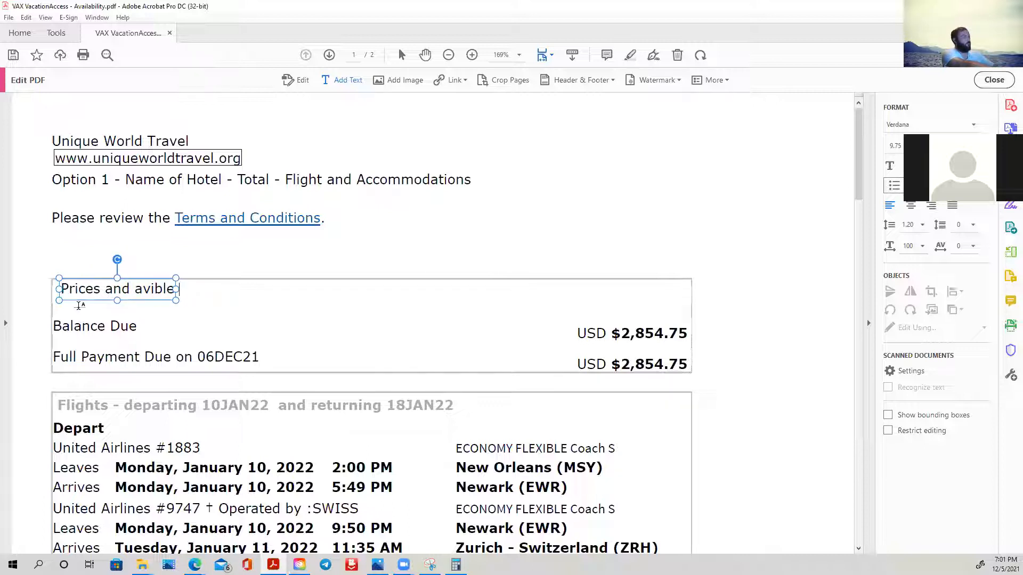
key(BackSpace)
key(BackSpace)
key(BackSpace)
key(BackSpace)
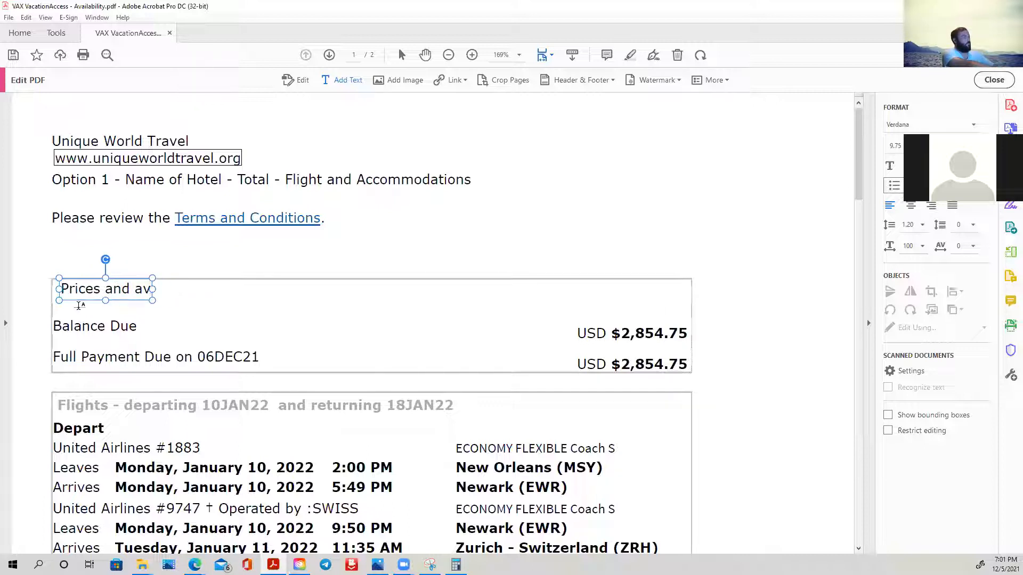
text(ailbl)
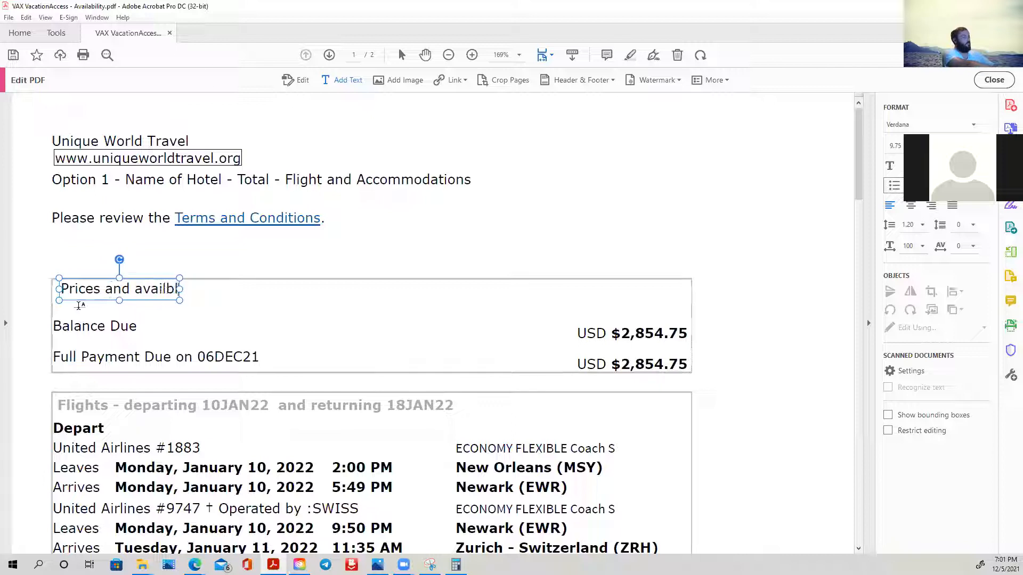
text(e a)
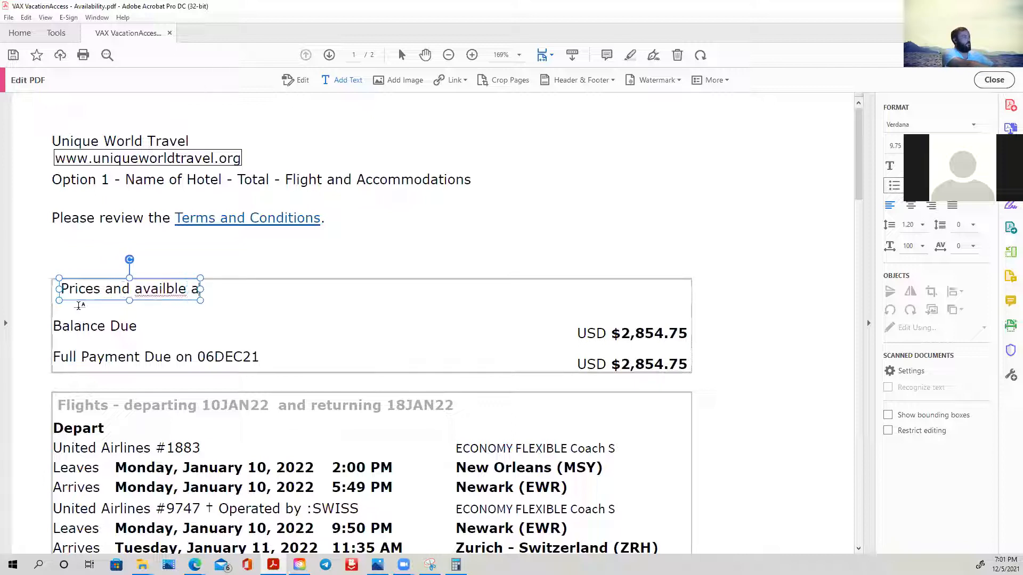
text(re subject to)
text(change)
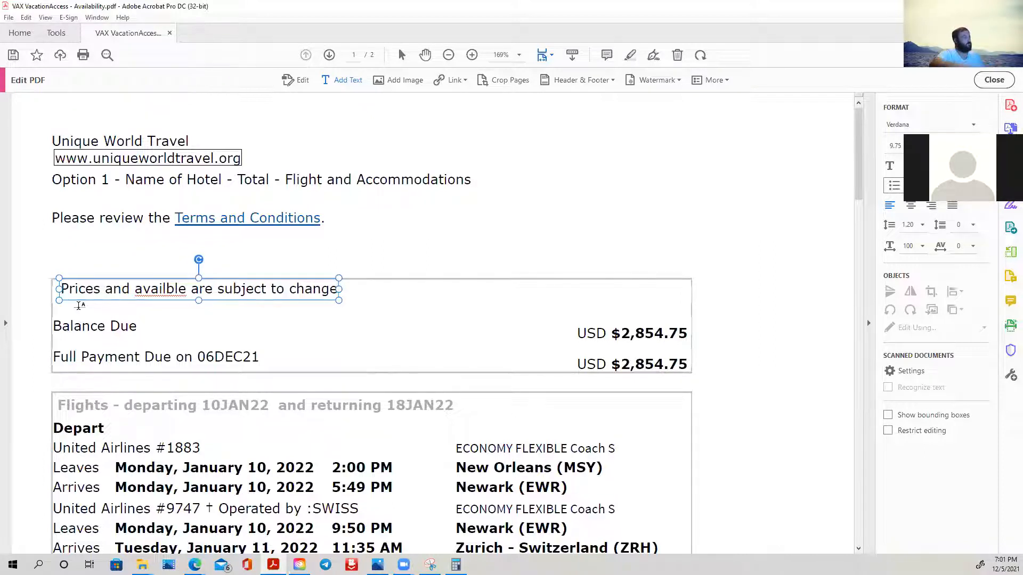
- Correct the misspelled word in the new pricing notice to the suggested spelling "available"
right_click(175, 292)
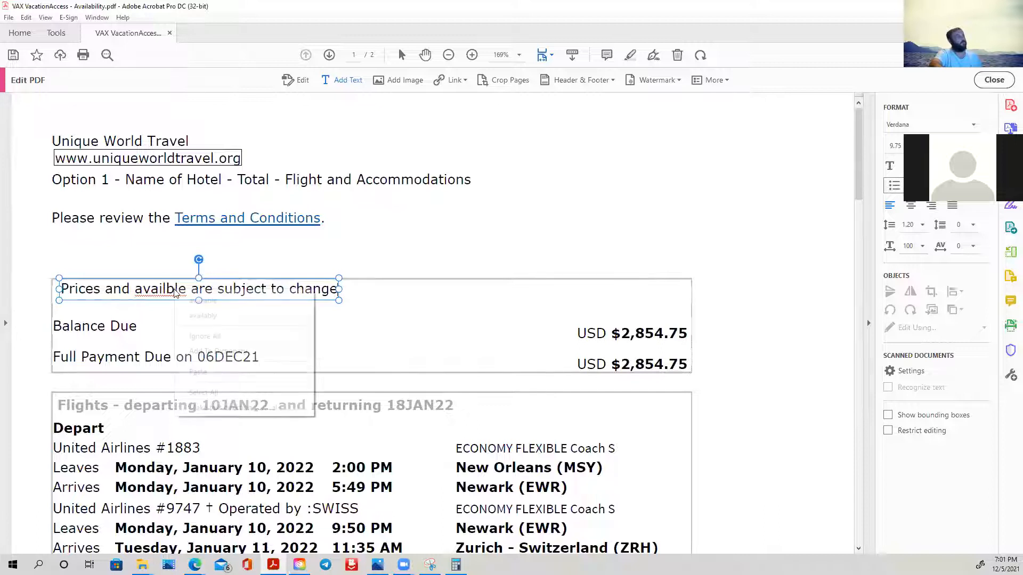
click(196, 301)
click(362, 317)
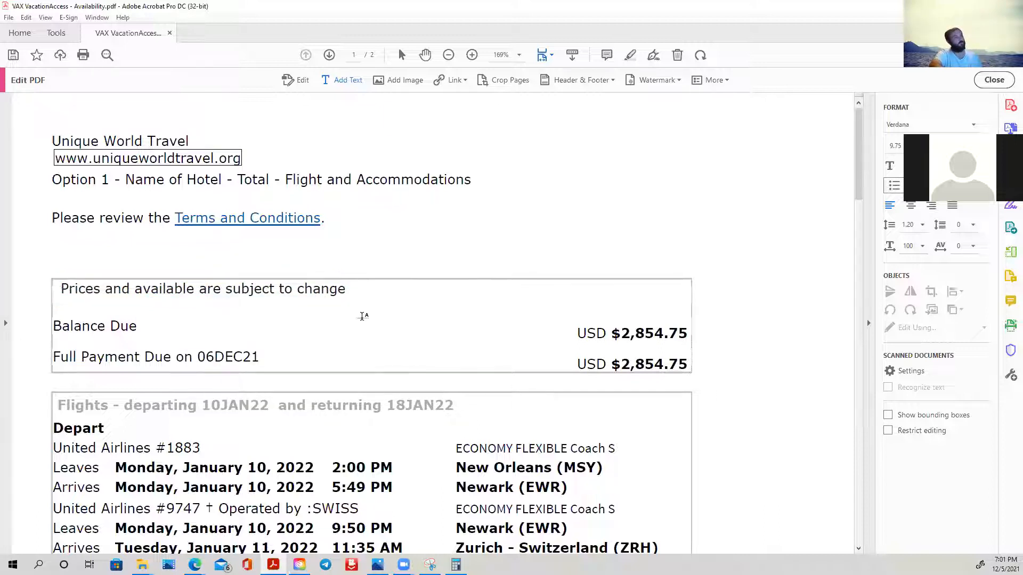
- Extend the pricing notice's text box to the left so its text lines up with the Balance Due label below
click(60, 289)
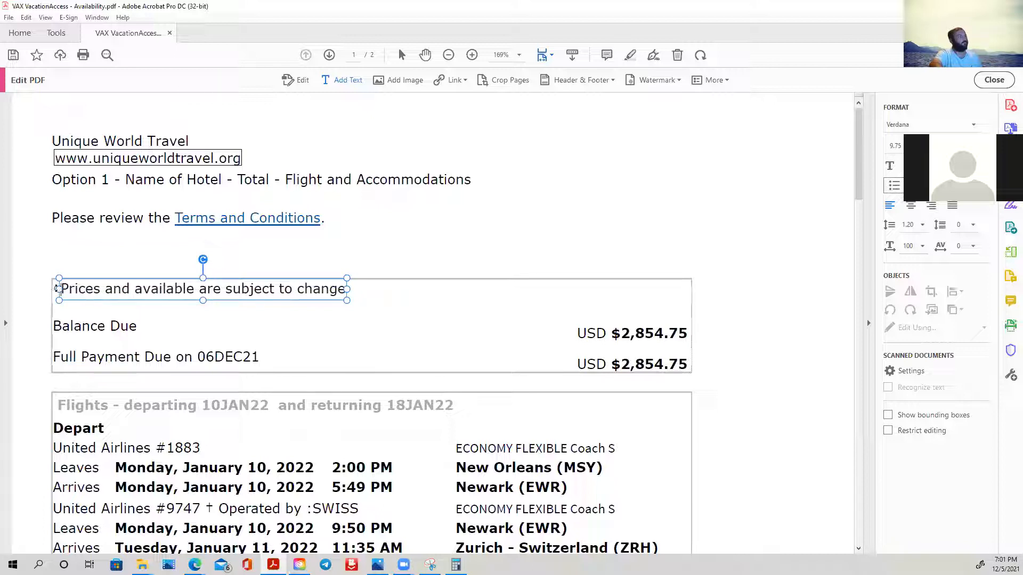
triple_click(60, 289)
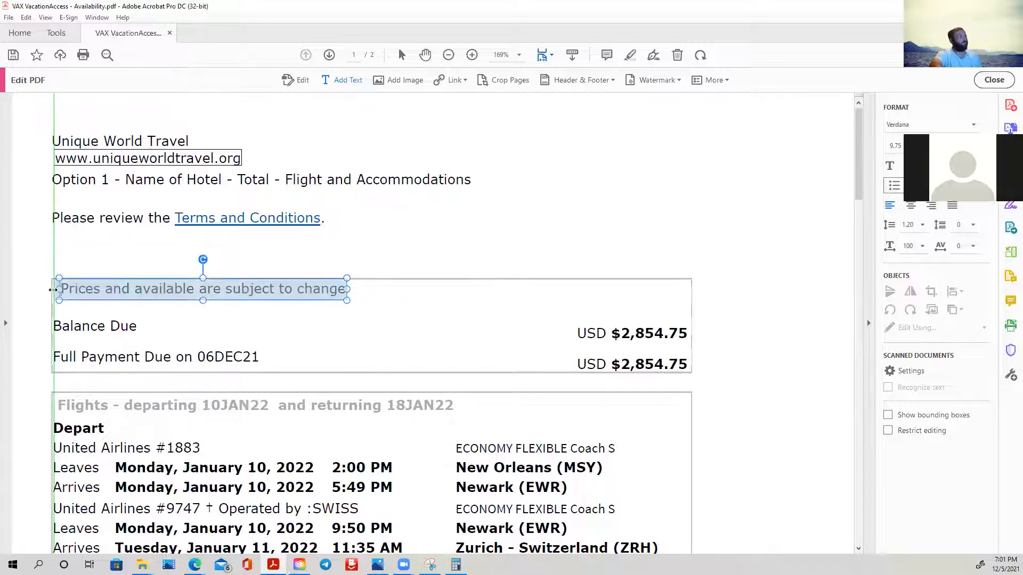
drag(48, 290, 41, 290)
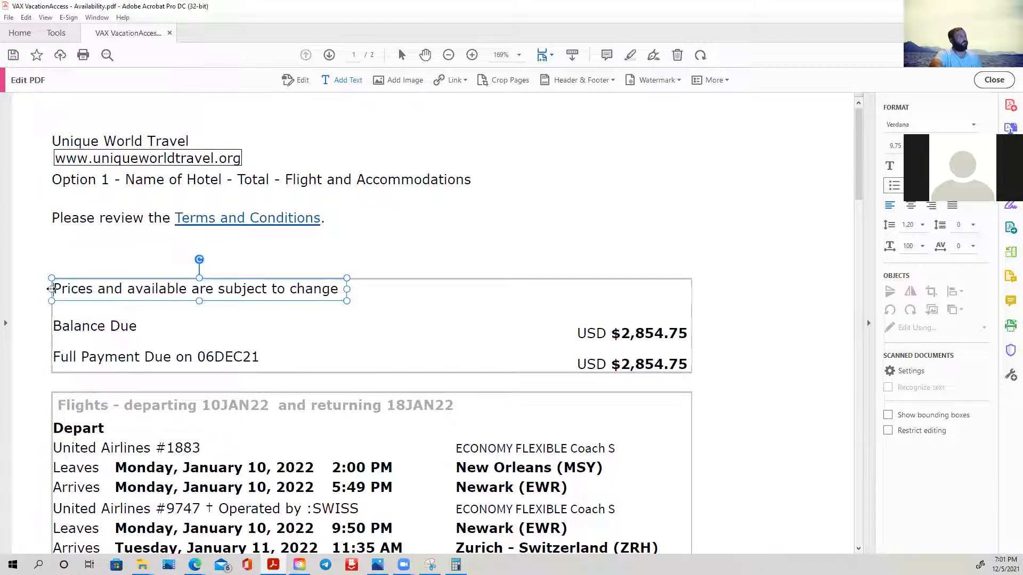
click(420, 341)
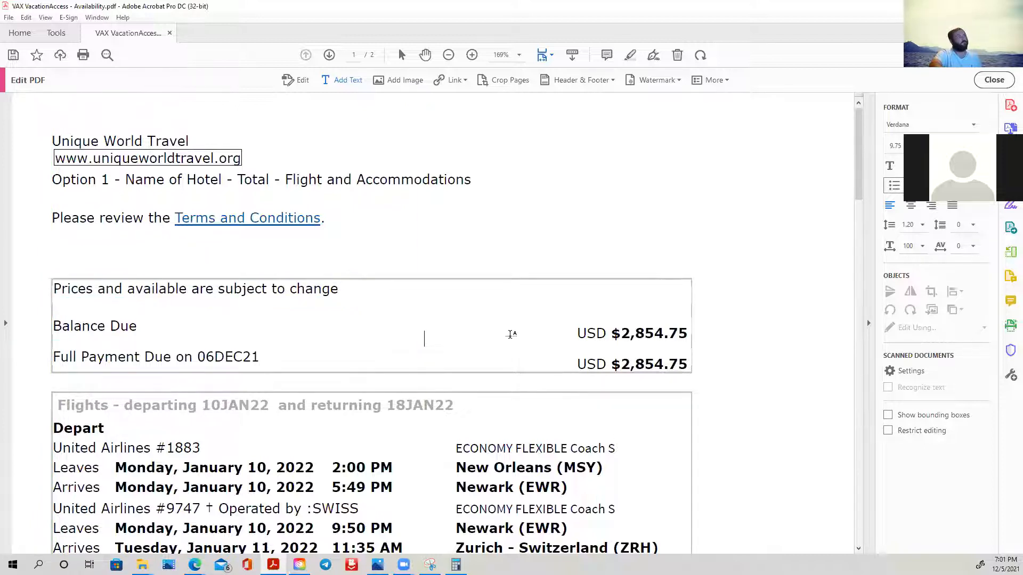
- Review both pages of the edited itinerary, including the flights, hotel details, advisories, Summary table and closing line
scroll(511, 334, down, 1)
scroll(510, 335, up, 1)
scroll(510, 334, down, 3)
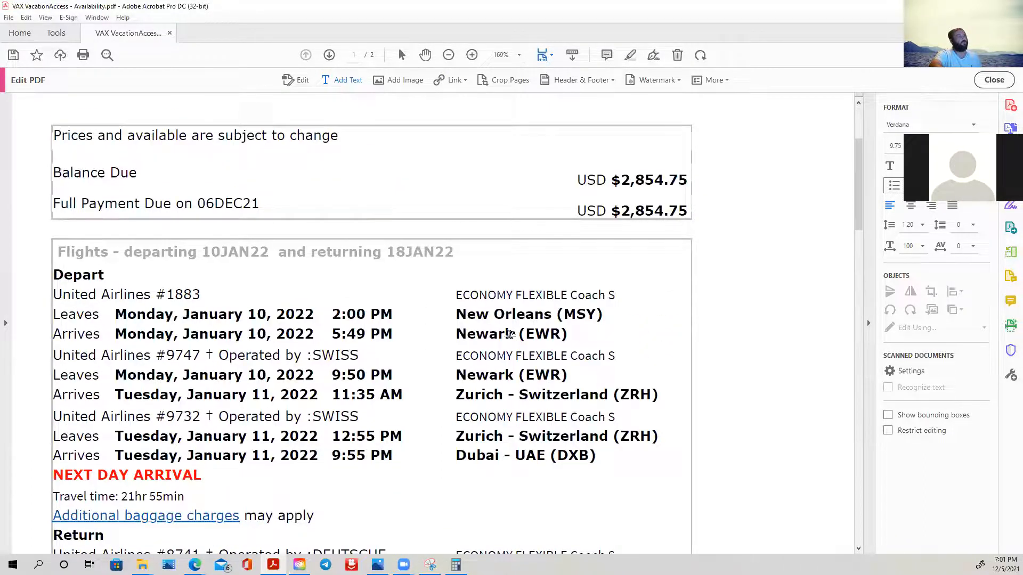
scroll(511, 335, down, 3)
scroll(510, 335, down, 8)
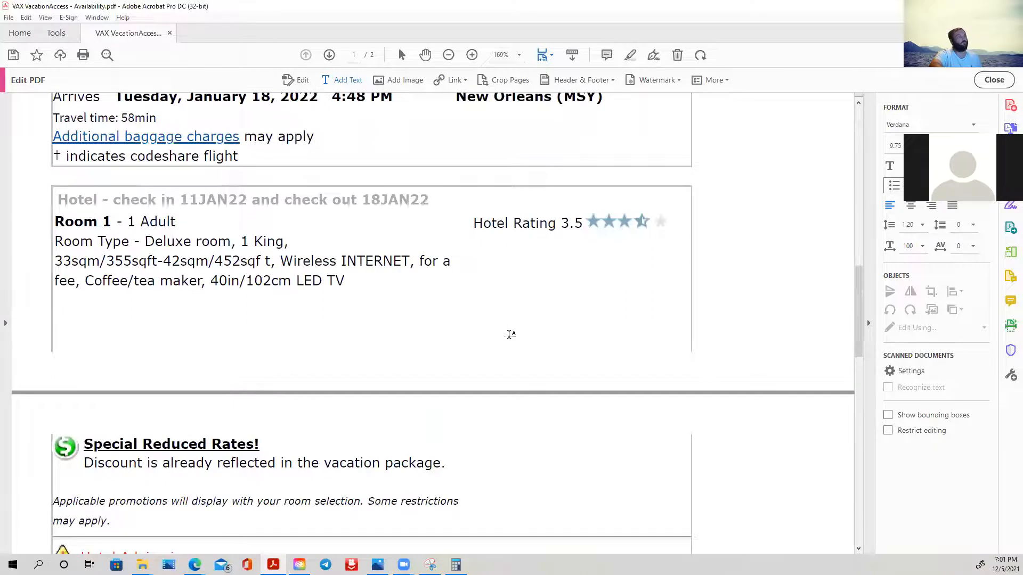
scroll(510, 336, down, 5)
scroll(510, 337, down, 10)
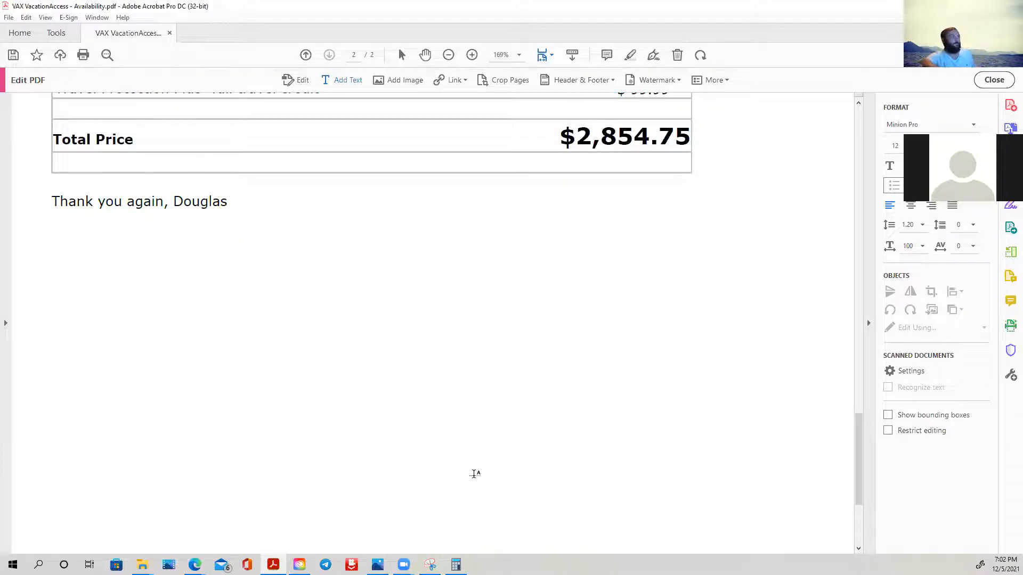
scroll(621, 282, up, 4)
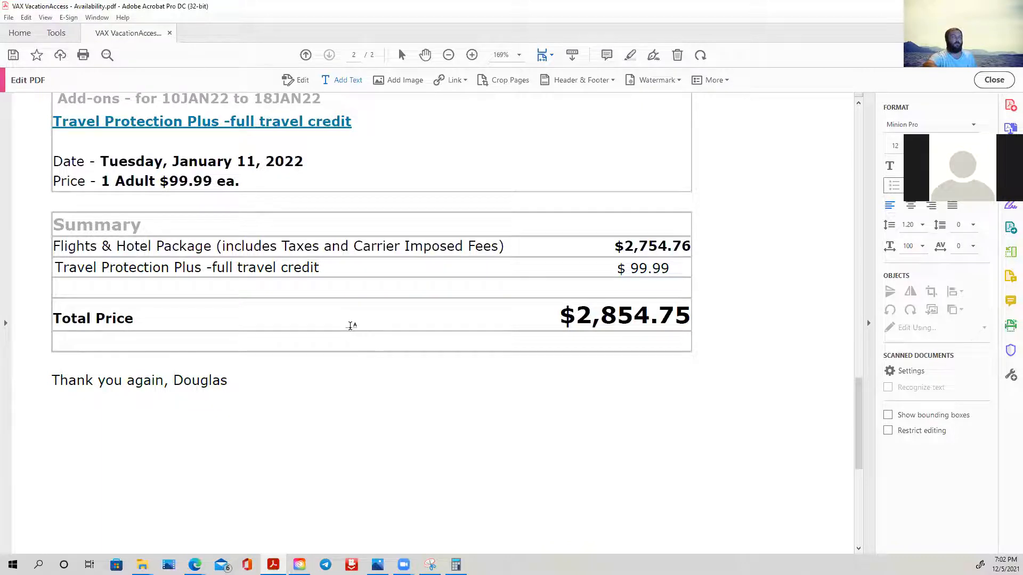
scroll(586, 319, up, 7)
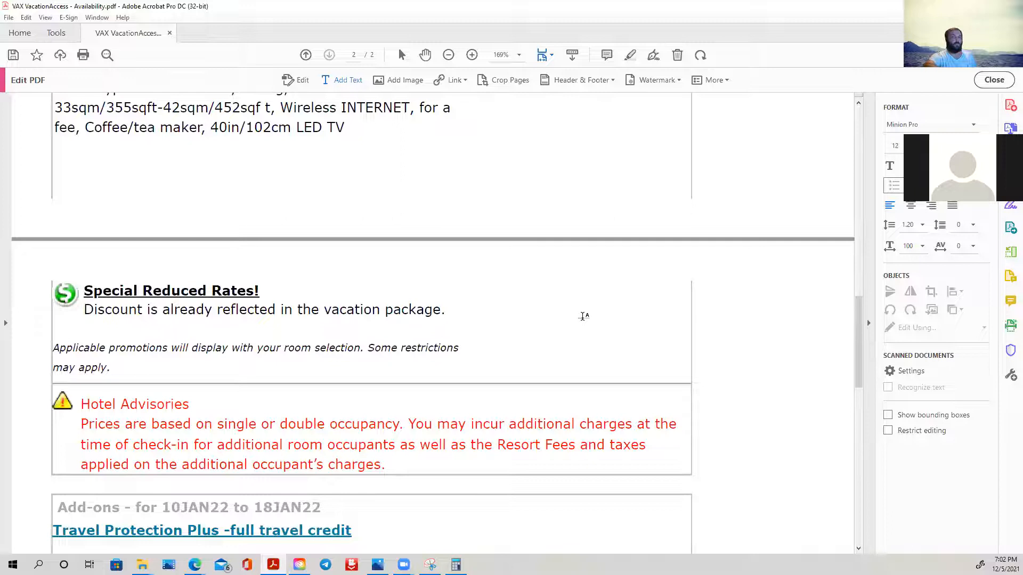
scroll(581, 320, up, 7)
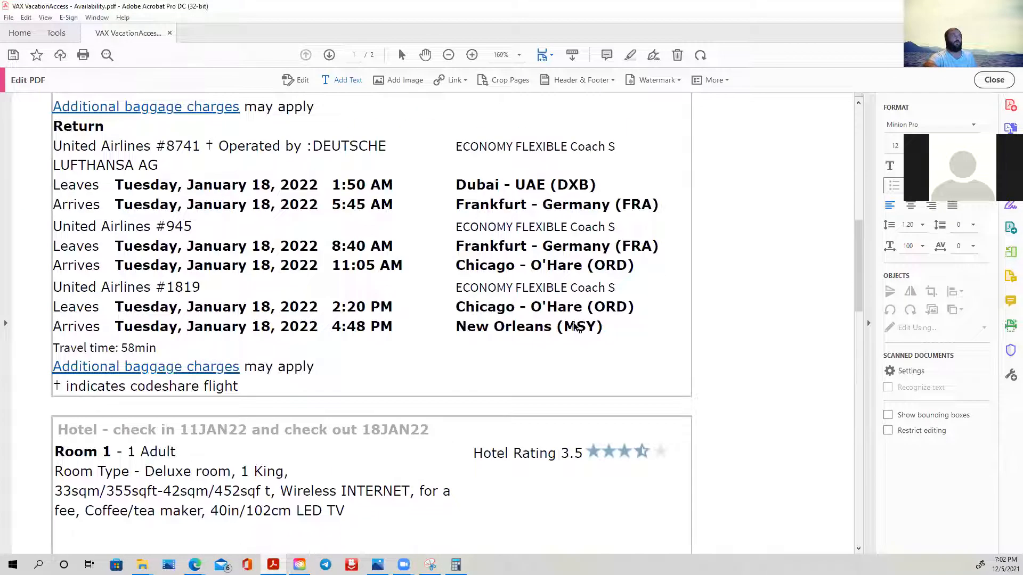
- Recheck the edited itinerary PDF from the return flights up to the company heading and down to the Add-ons section
scroll(571, 327, up, 4)
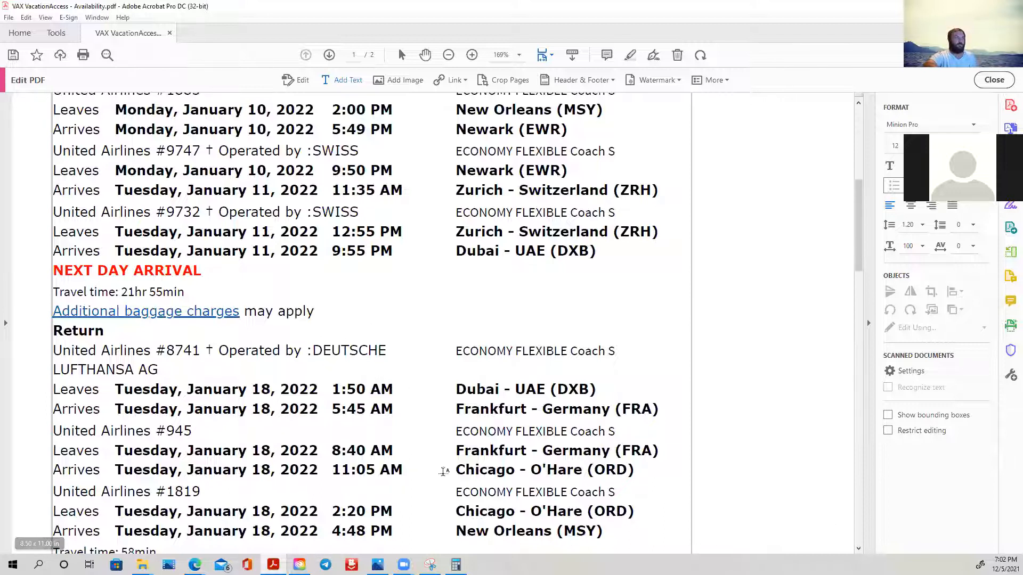
scroll(558, 390, up, 5)
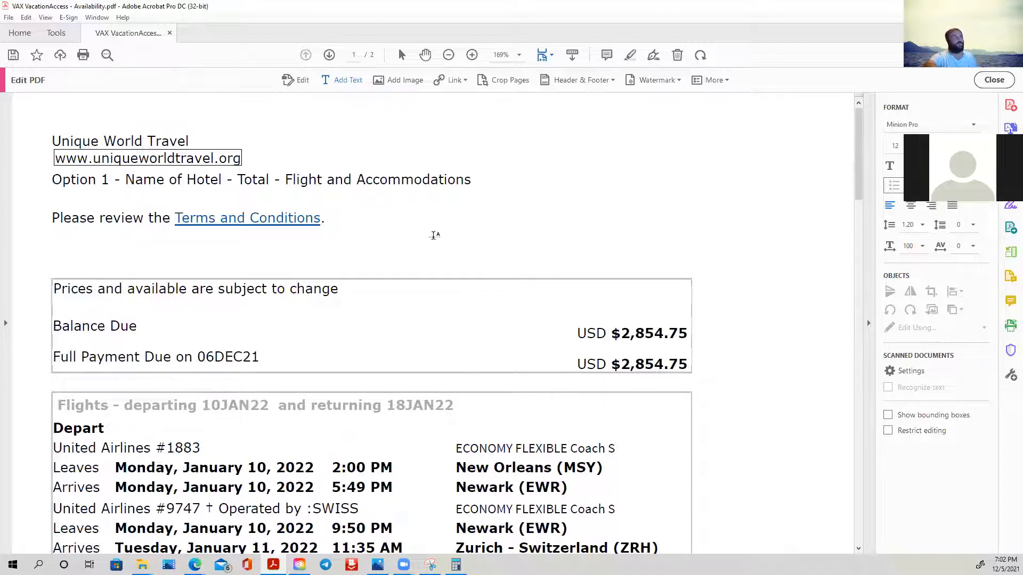
scroll(313, 359, down, 14)
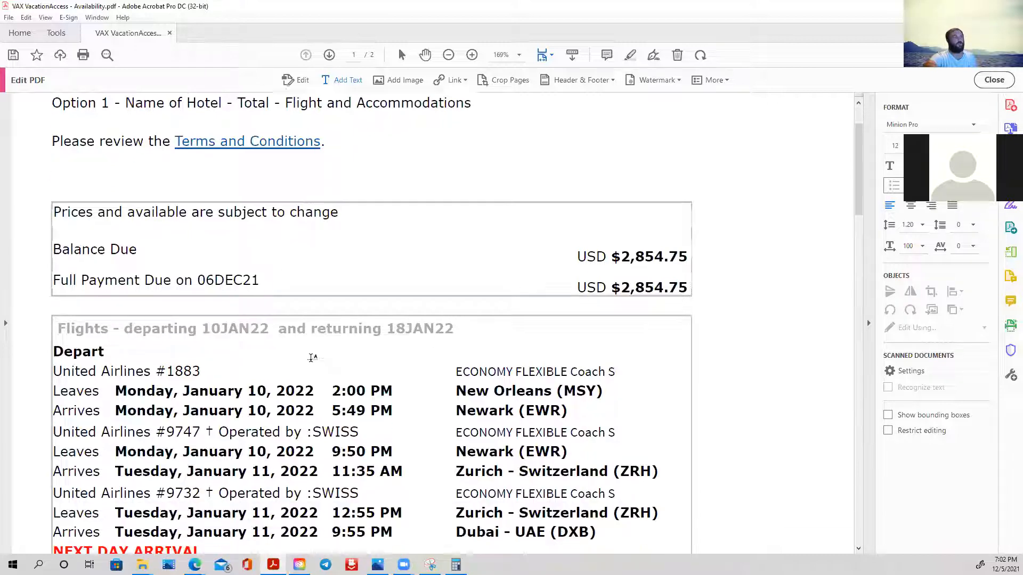
scroll(365, 414, down, 3)
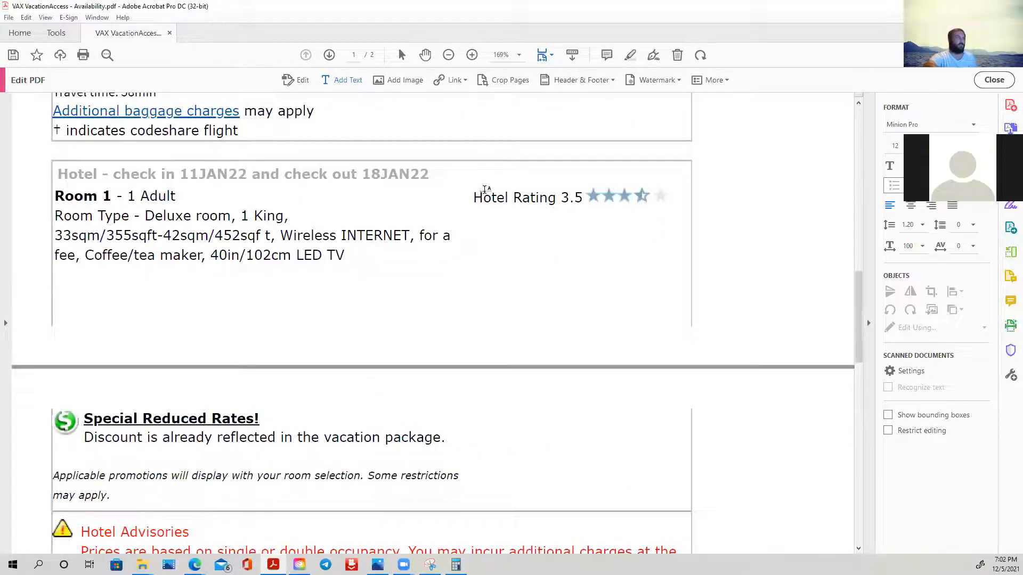
scroll(474, 246, down, 3)
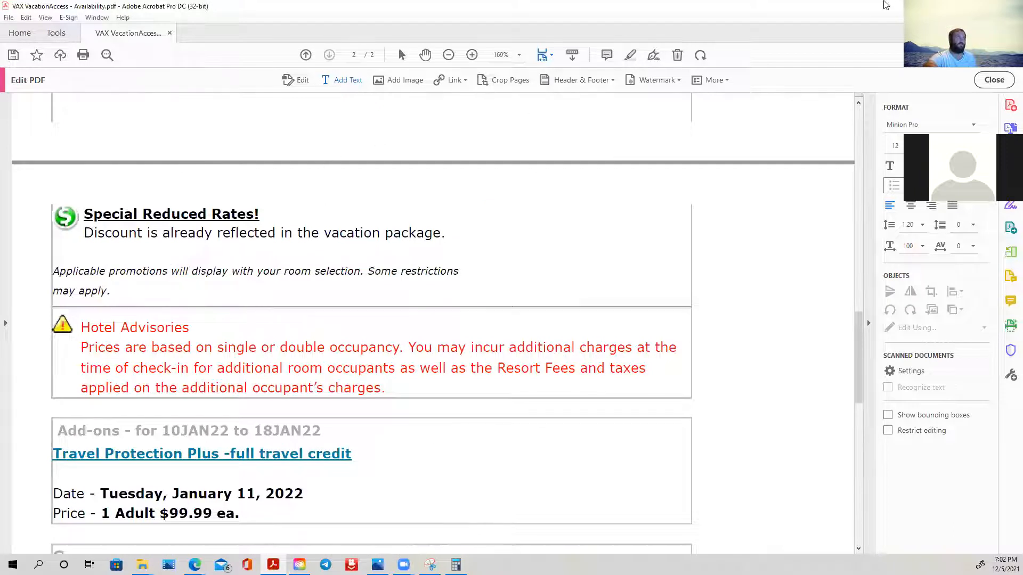
- Put the PDF aside and look through the Sales quote template in Google Docs, including its item table and terms
click(961, 6)
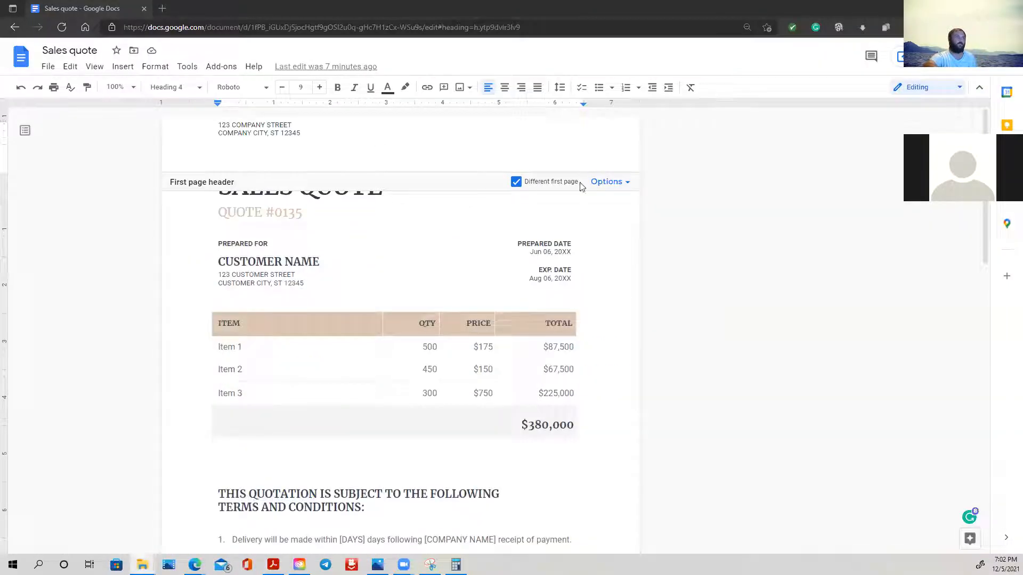
scroll(470, 404, down, 5)
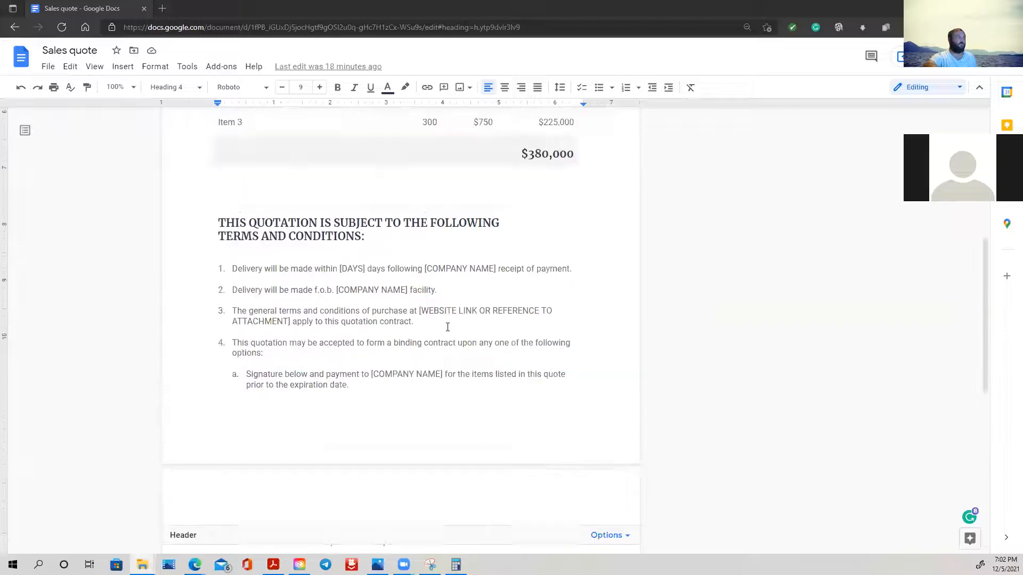
scroll(447, 326, up, 5)
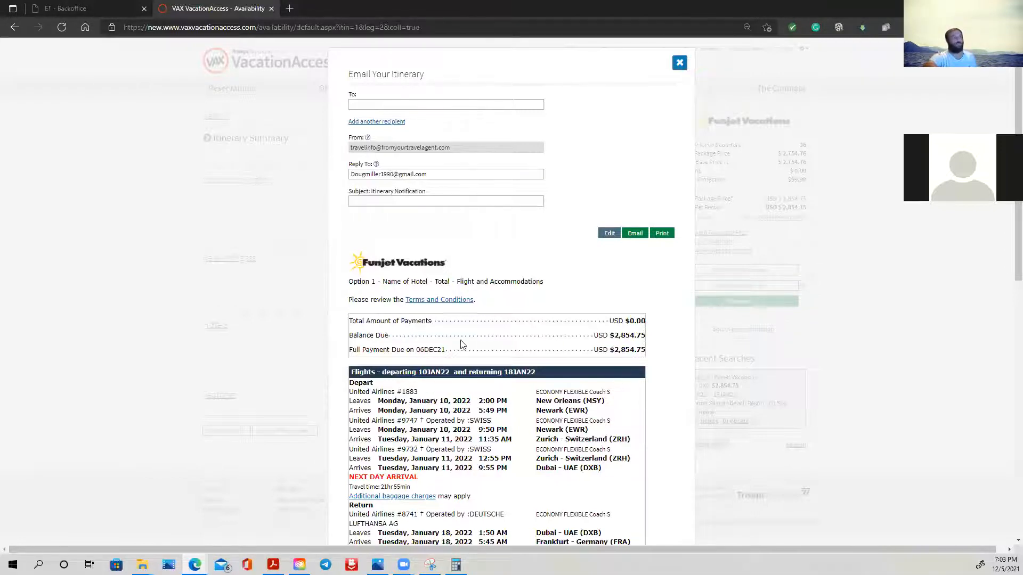
- Open the Blank Quote Layout workbook in Excel and select cell A14, the first row under DESCRIPTION
scroll(597, 346, down, 7)
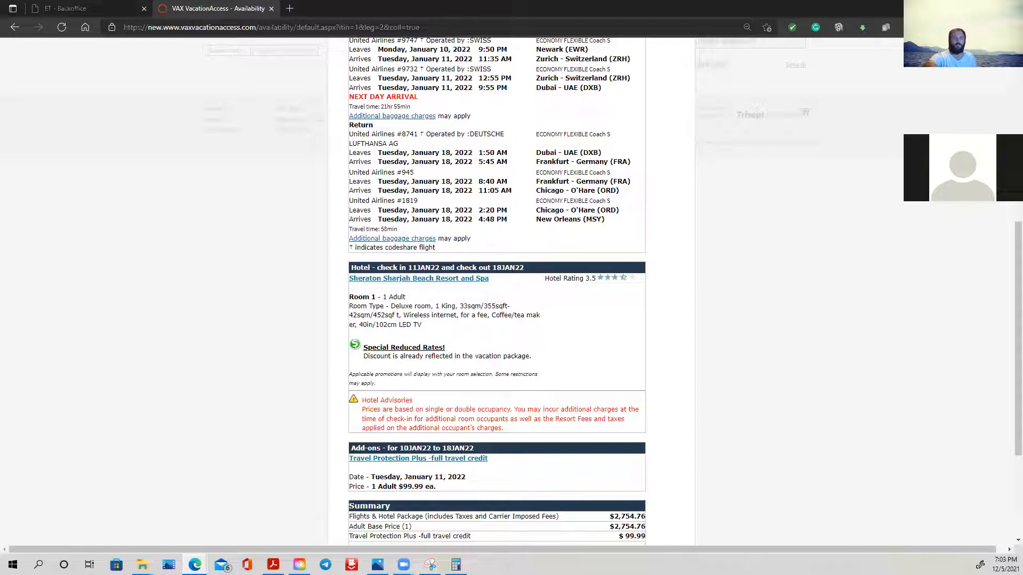
click(143, 565)
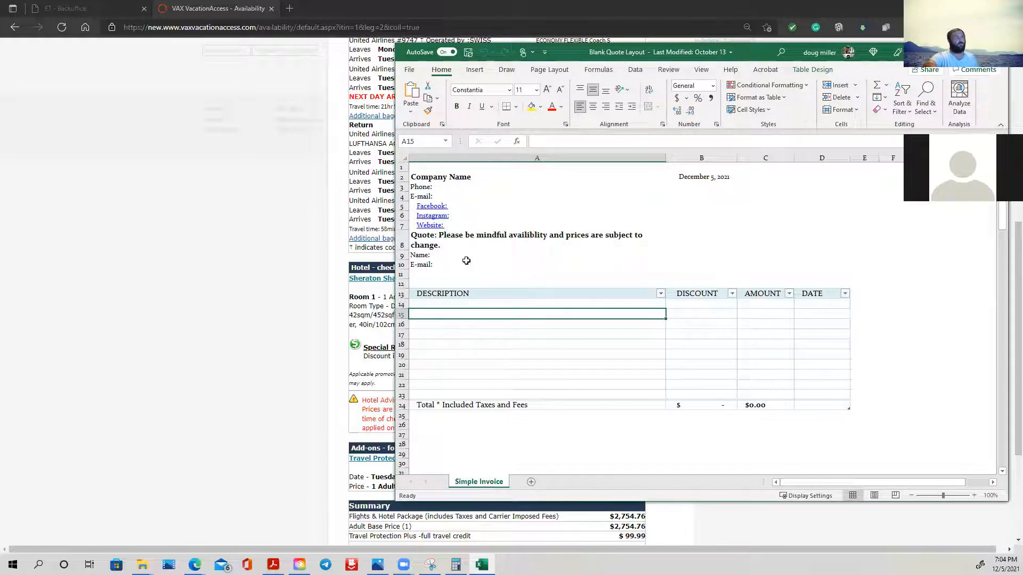
click(465, 303)
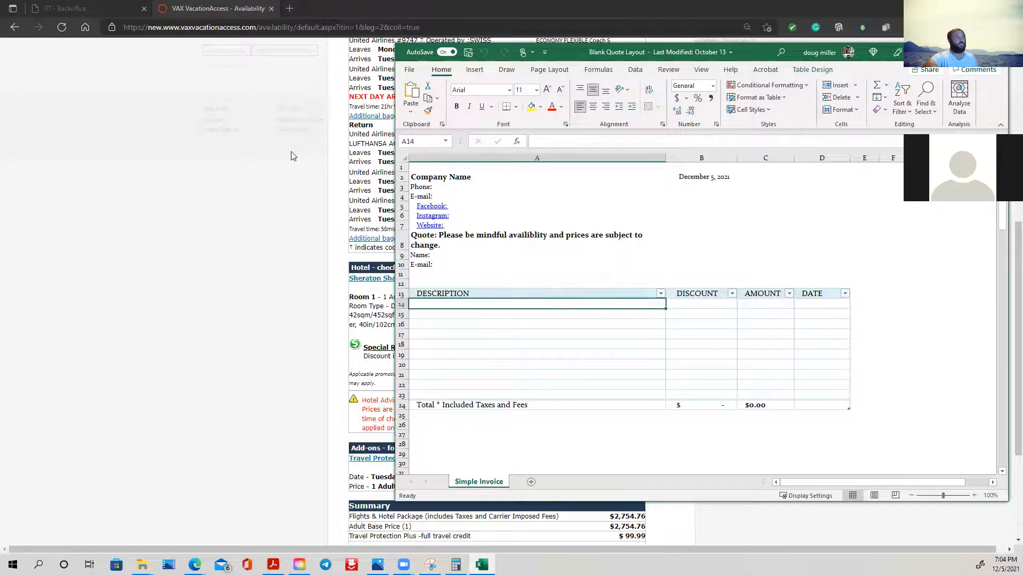
- In the VAX itinerary preview, copy the hotel's room line "Room Type - Deluxe room, 1 King, 33sqm/355sqft-"
click(291, 156)
scroll(467, 335, up, 7)
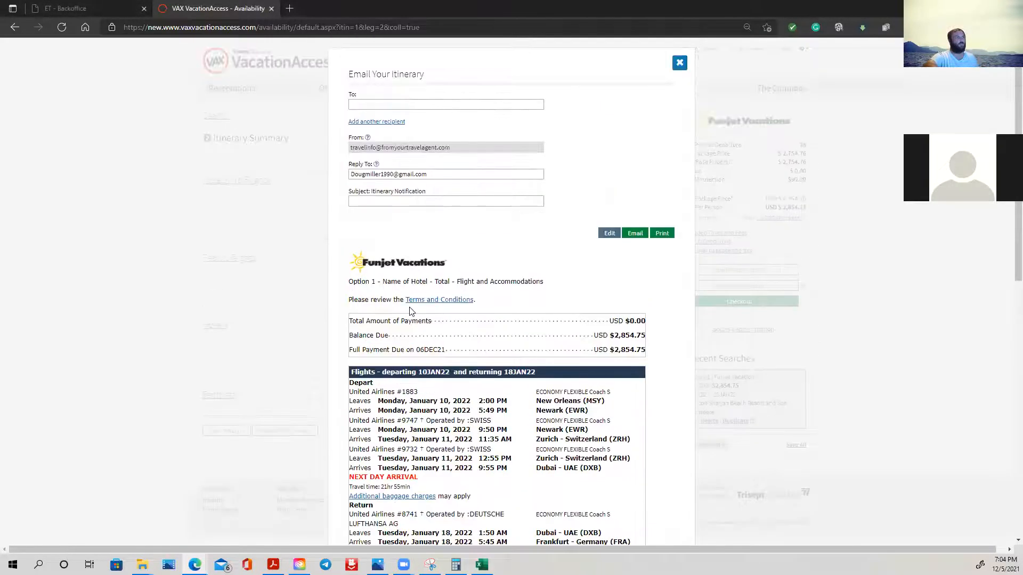
scroll(410, 311, down, 10)
scroll(405, 325, up, 8)
scroll(402, 336, down, 10)
scroll(401, 341, up, 4)
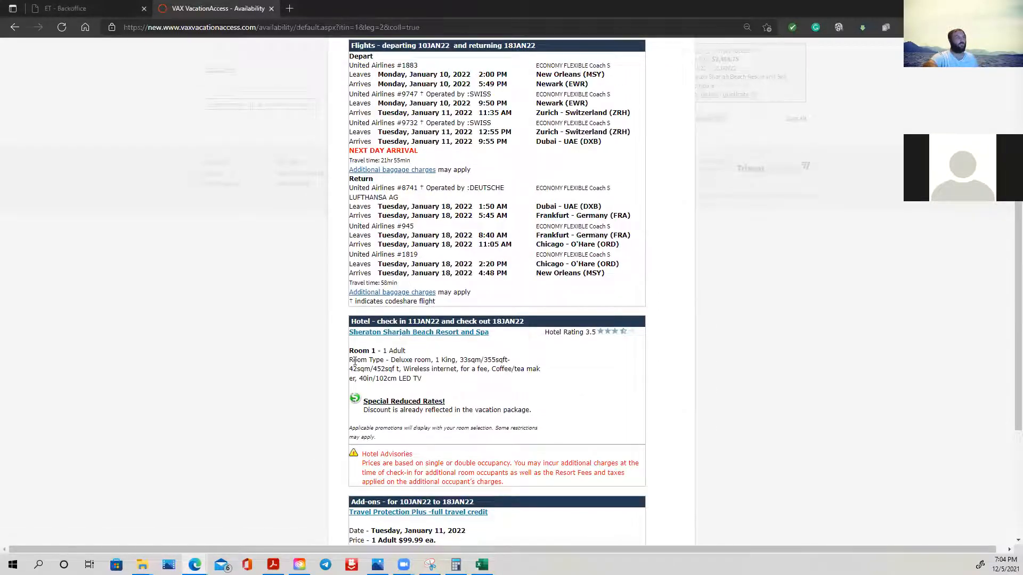
drag(350, 362, 511, 362)
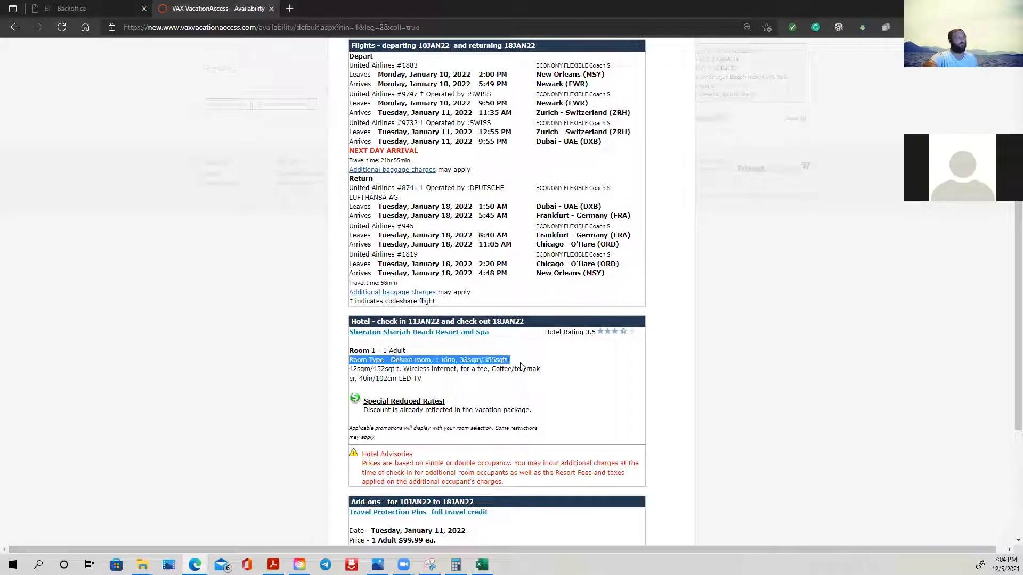
right_click(416, 362)
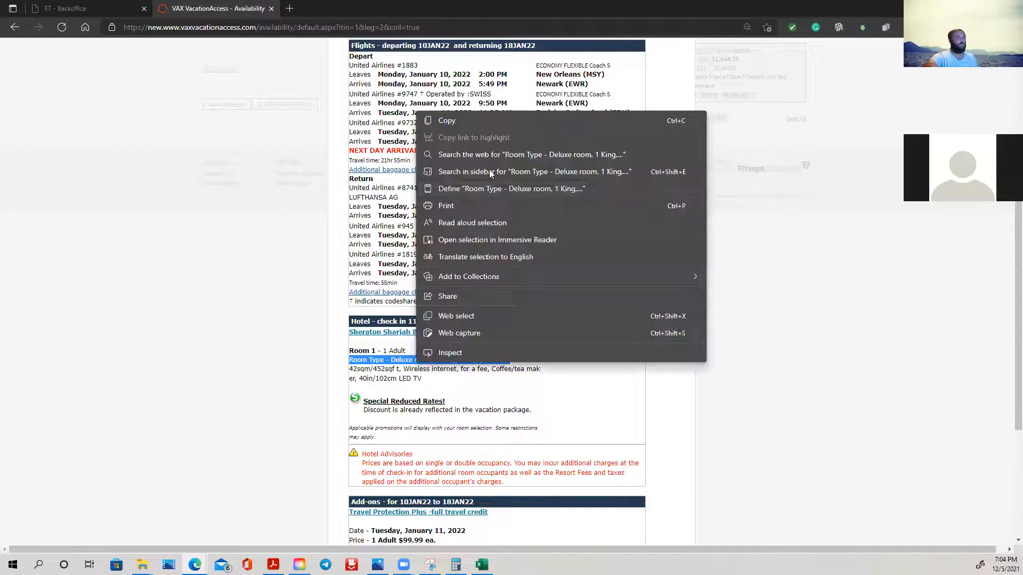
click(483, 126)
- Paste the copied room type into description cell A14 of the Excel quote
click(482, 565)
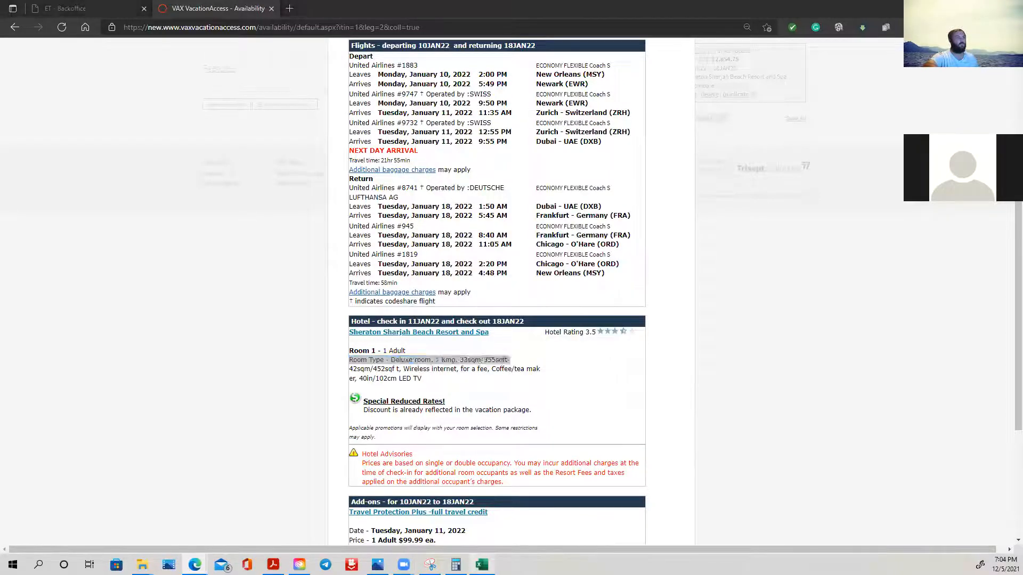
double_click(486, 307)
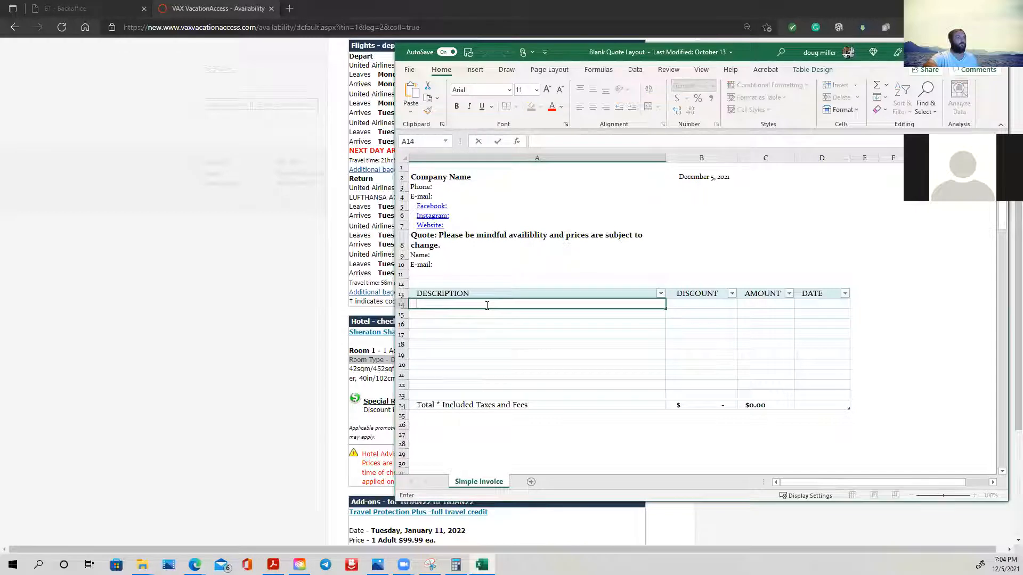
right_click(487, 306)
click(515, 361)
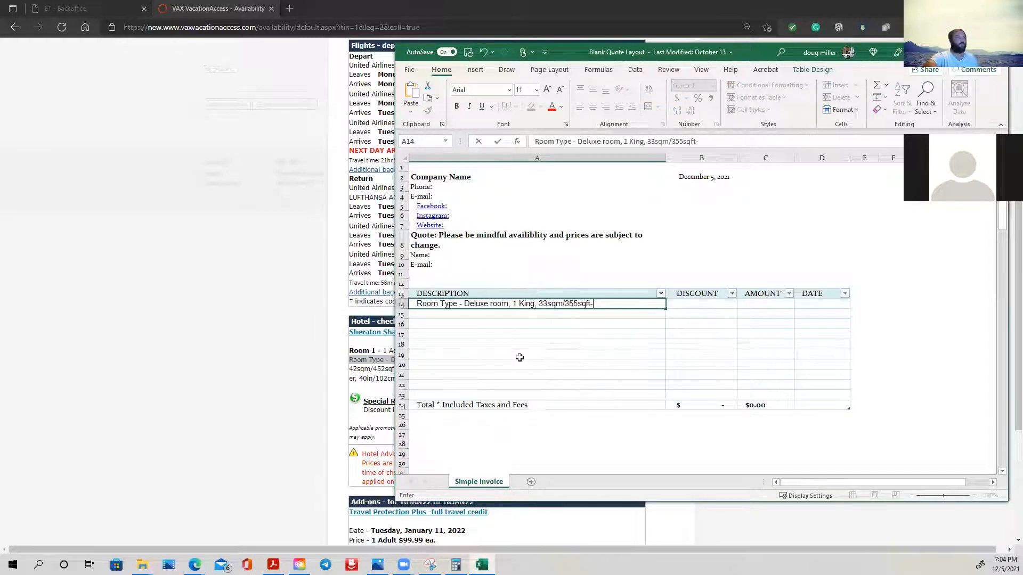
click(749, 303)
- Switch to VAX VacationAccess and close the Email Your Itinerary preview to return to the Itinerary Summary
click(284, 286)
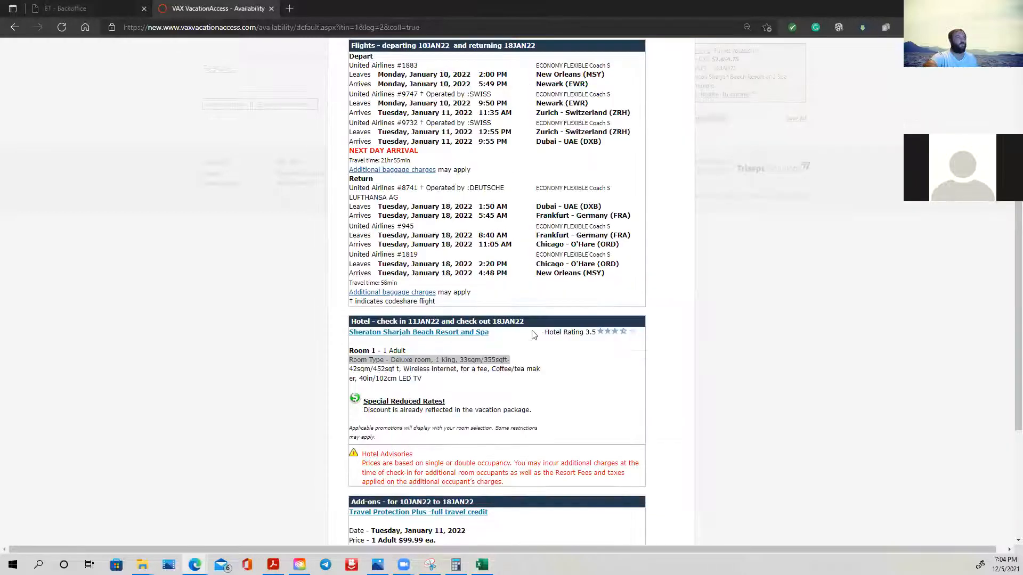
scroll(562, 365, up, 6)
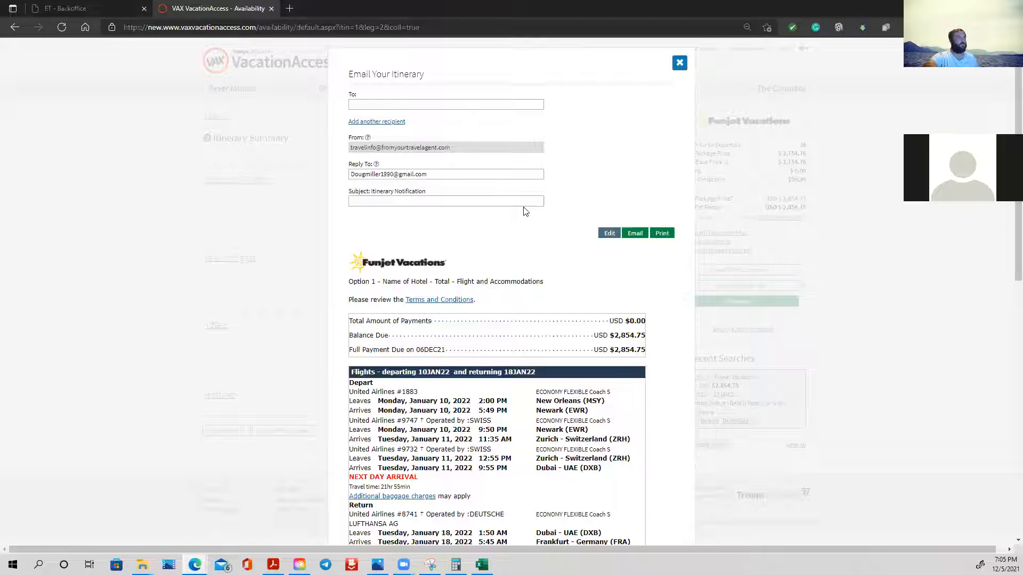
click(679, 63)
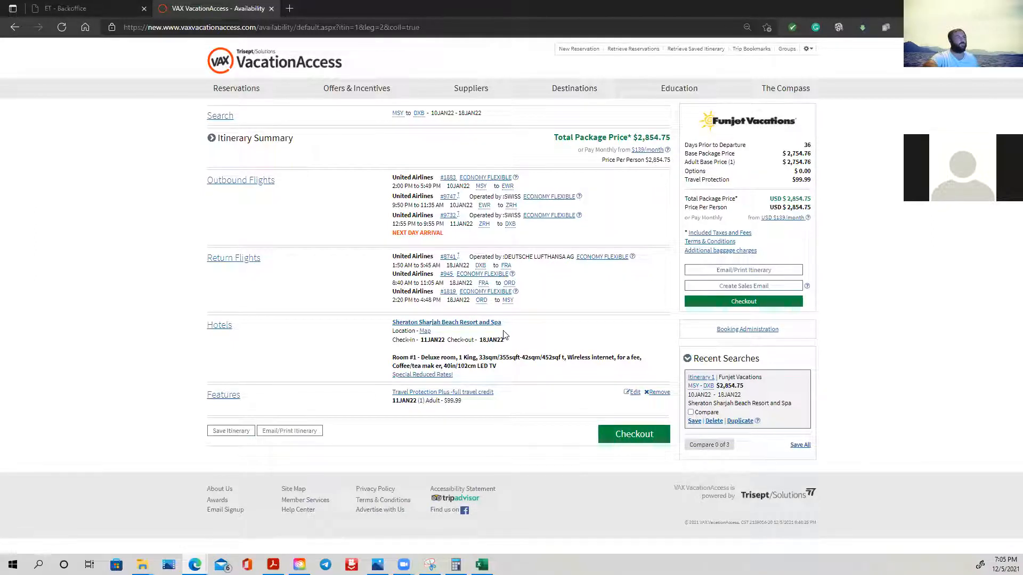
- In the Excel quote, replace the trailing hyphen of the A14 description with "+ Flight" and move to the AMOUNT cell
click(482, 565)
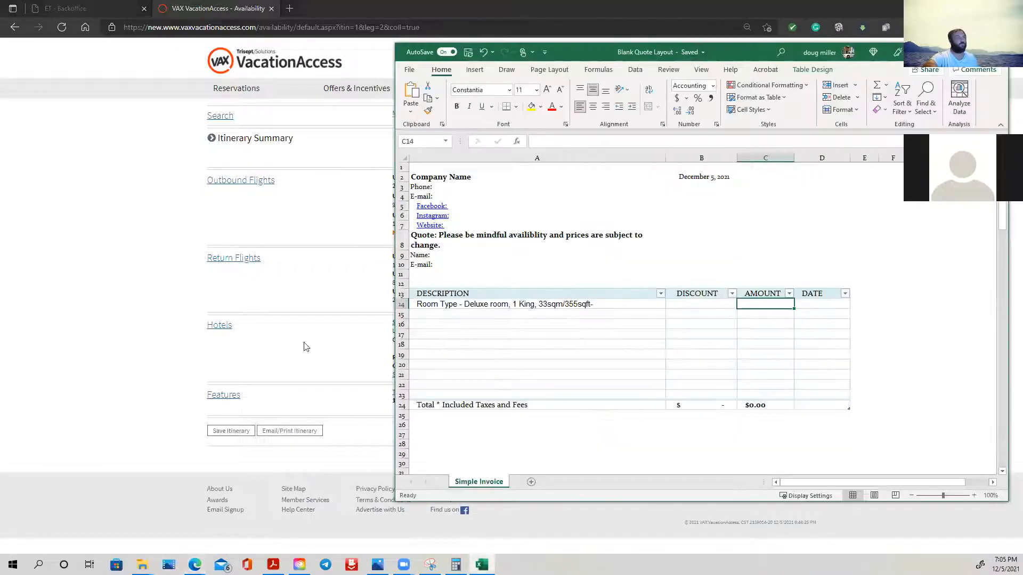
double_click(622, 304)
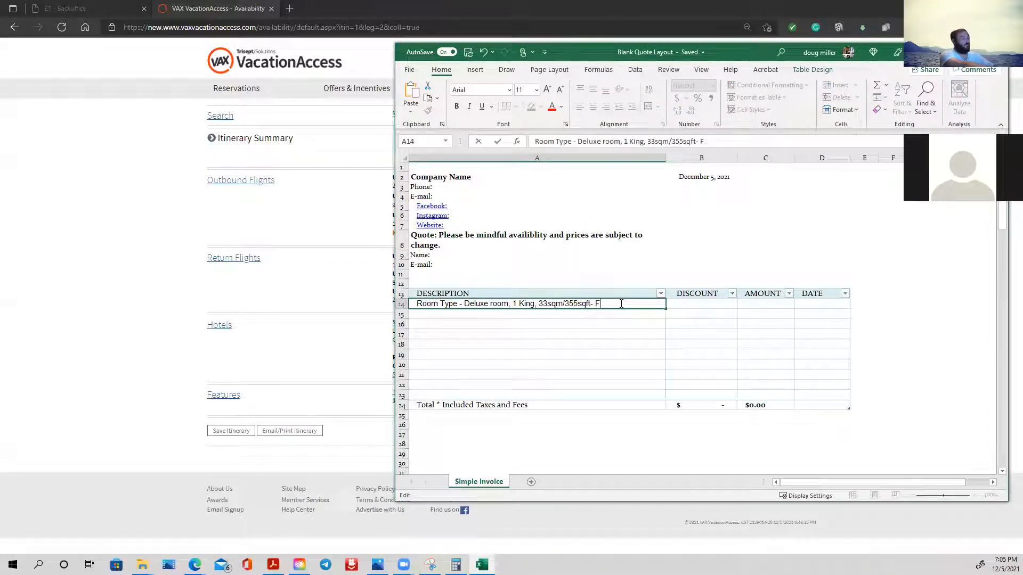
key(BackSpace)
key(BackSpace)
key(BackSpace)
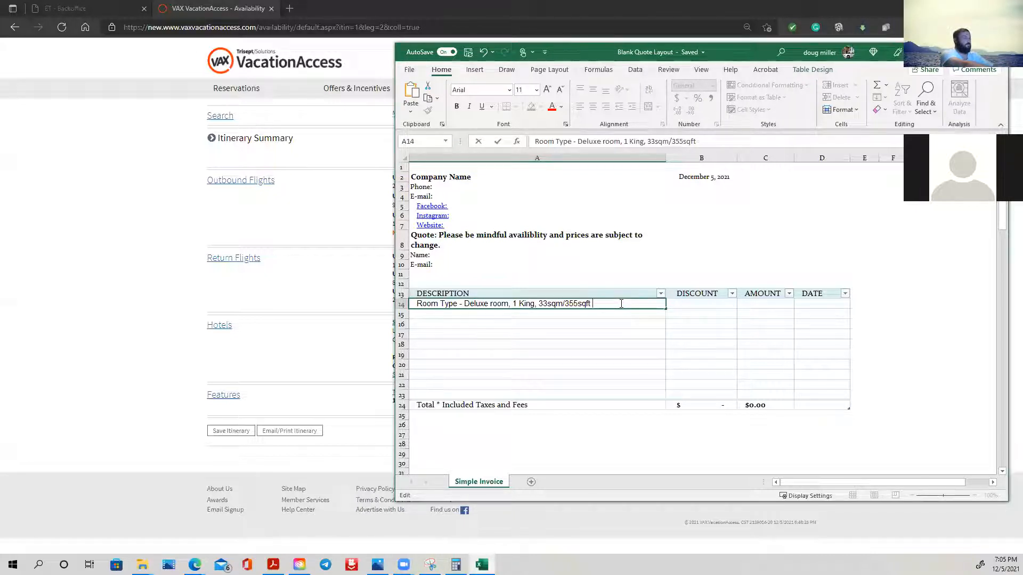
text(Flight)
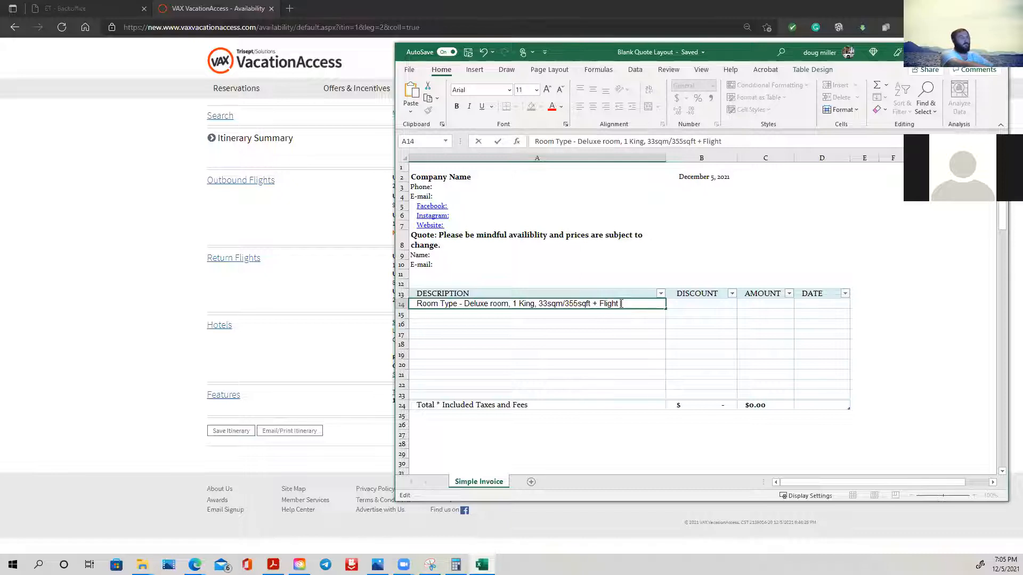
key(Tab)
key(Tab)
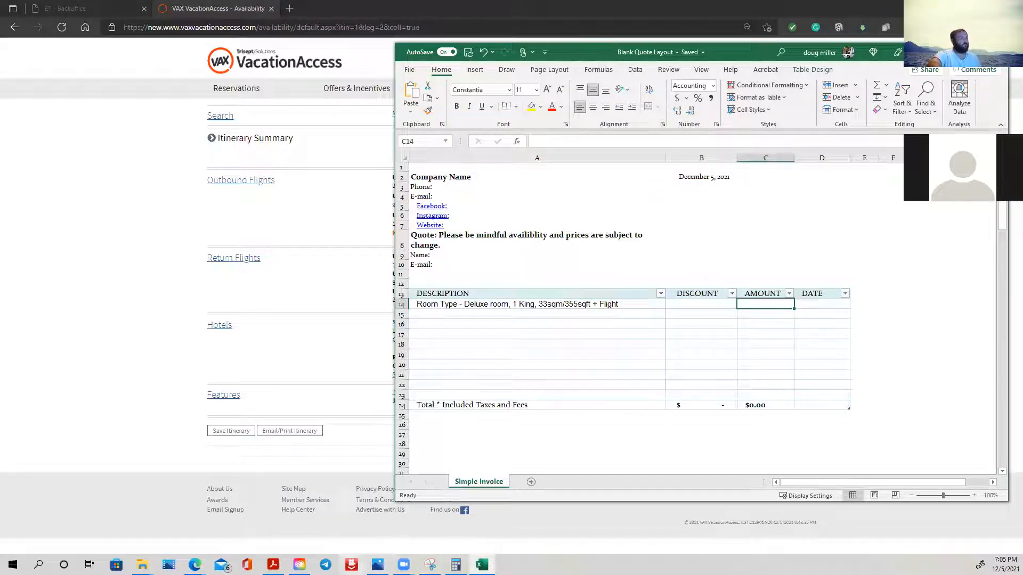
- Copy the Price Per Person figure 2,854.75 from the package summary in VAX VacationAccess
mouse_move(194, 564)
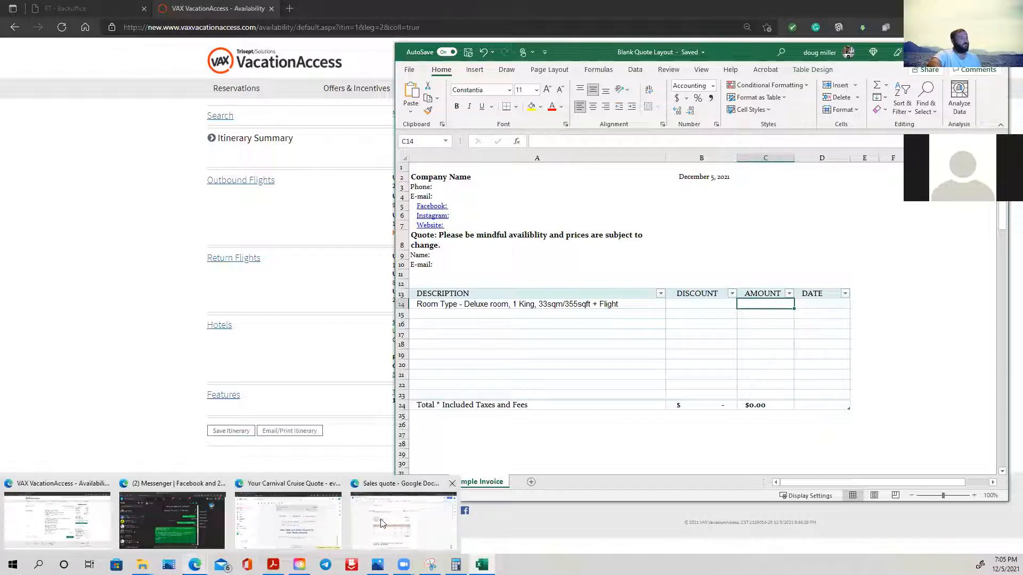
click(81, 515)
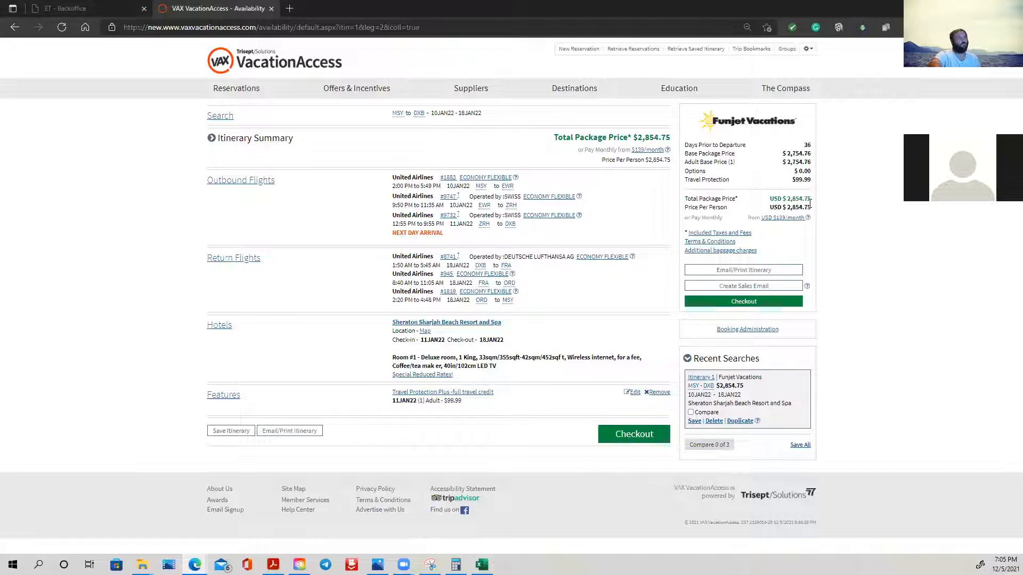
drag(812, 209, 785, 207)
right_click(783, 207)
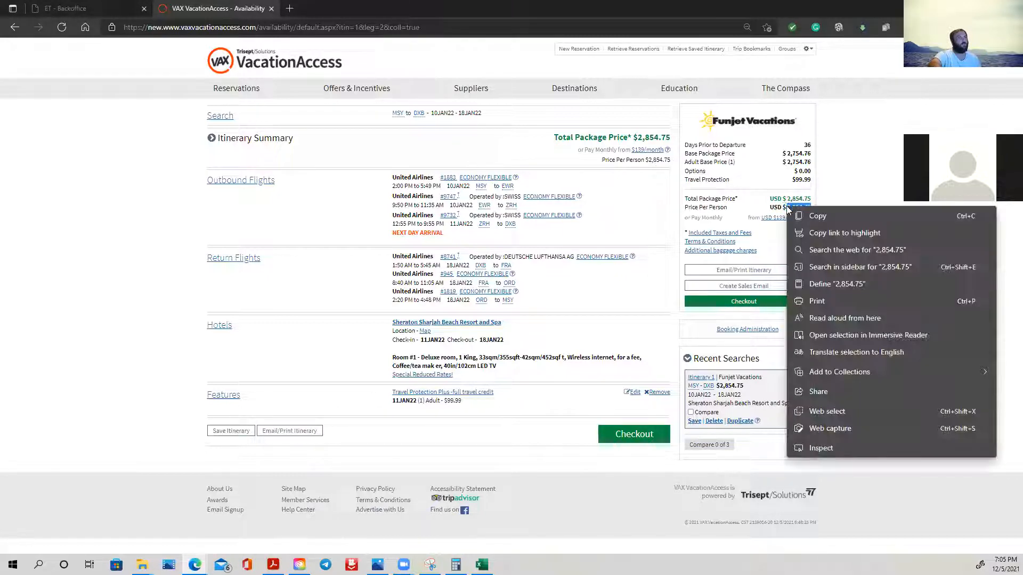
click(833, 217)
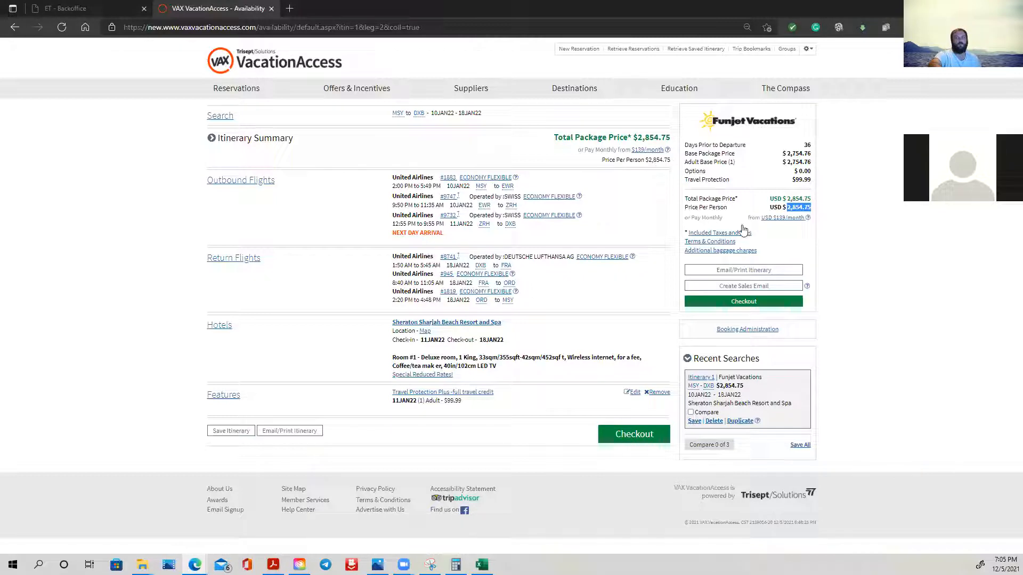
- Paste the copied price 2,854.75 into AMOUNT cell C14 of the Excel quote
click(481, 564)
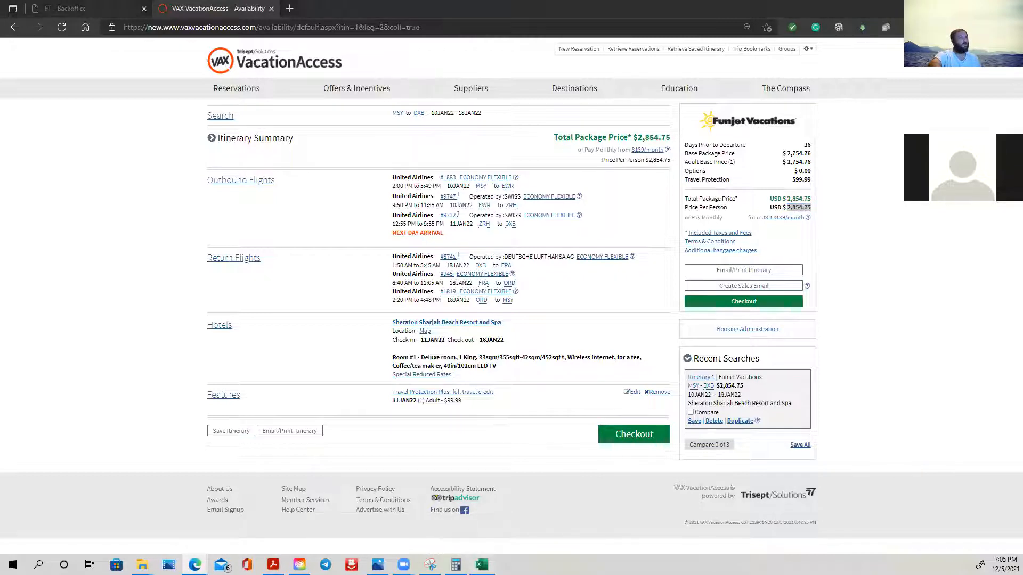
right_click(754, 304)
click(748, 304)
double_click(749, 305)
right_click(749, 305)
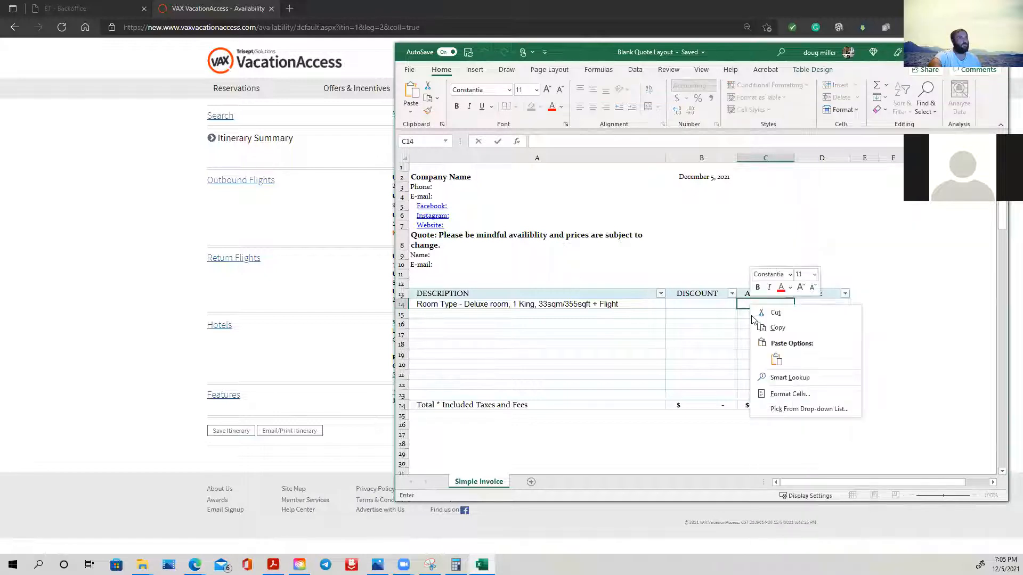
click(777, 359)
click(811, 325)
- Check the hotel stay dates in VAX VacationAccess and enter "11 - 18 Jan 22" in DATE cell D14 of the Excel quote
click(818, 300)
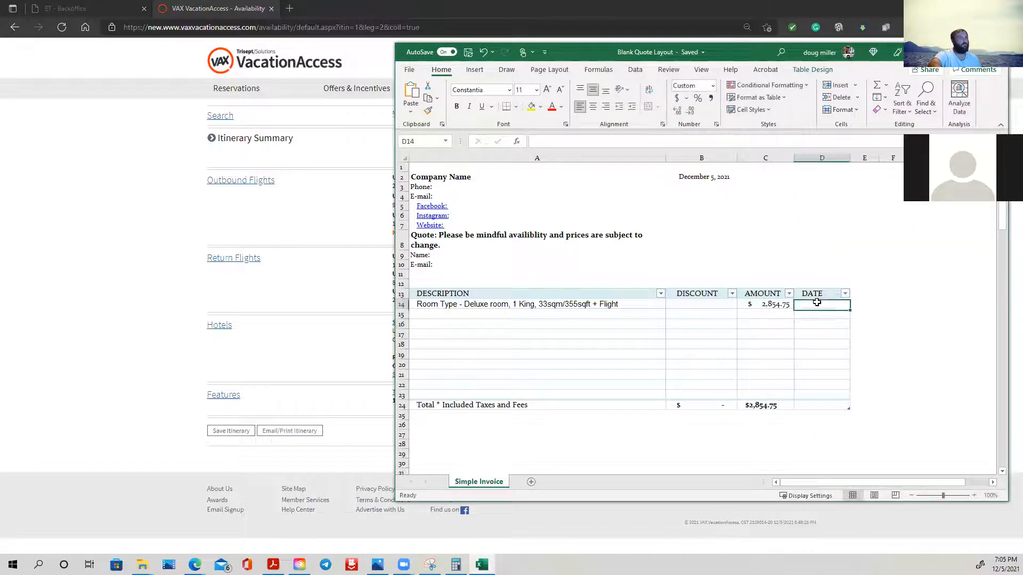
click(326, 353)
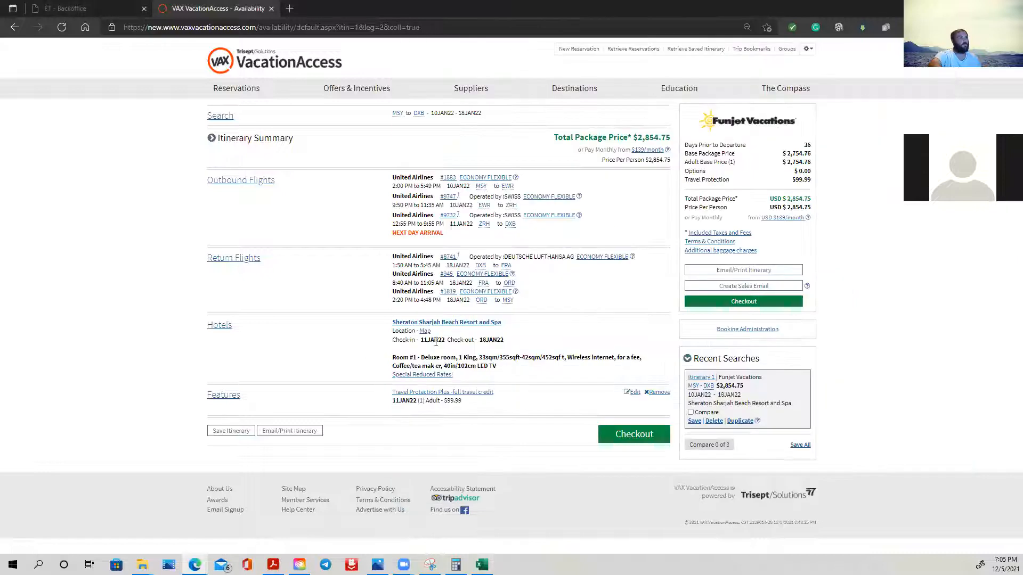
mouse_move(421, 343)
mouse_down()
mouse_move(451, 342)
mouse_move(430, 342)
mouse_up()
click(481, 565)
text(11 - 18 Ja)
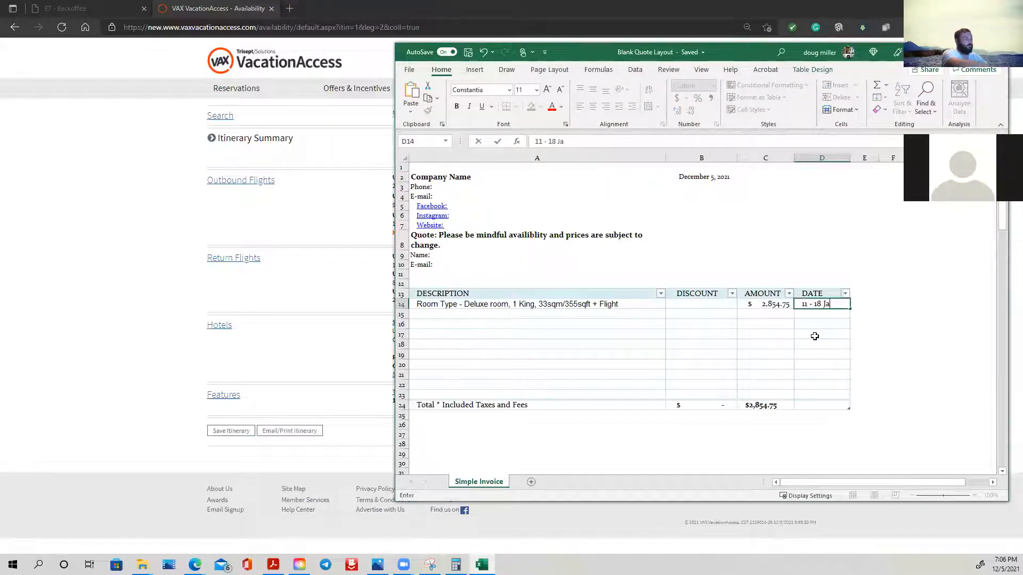
text(n 22)
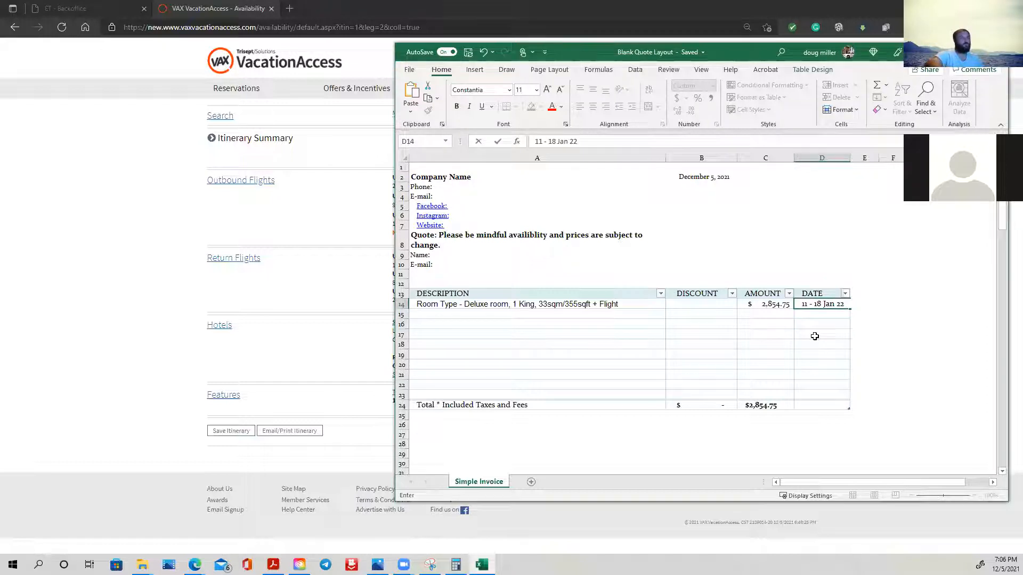
click(626, 314)
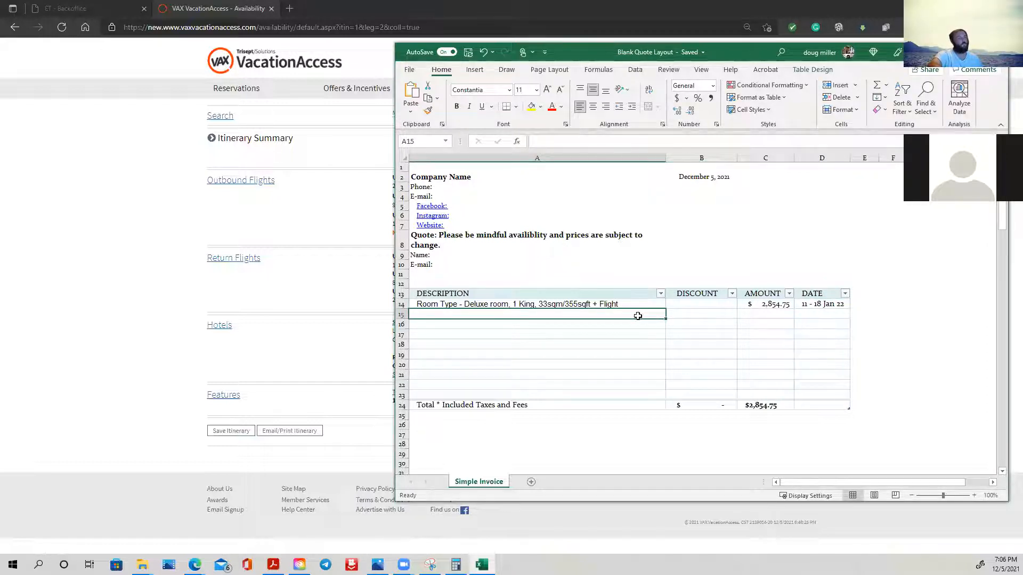
text(Se)
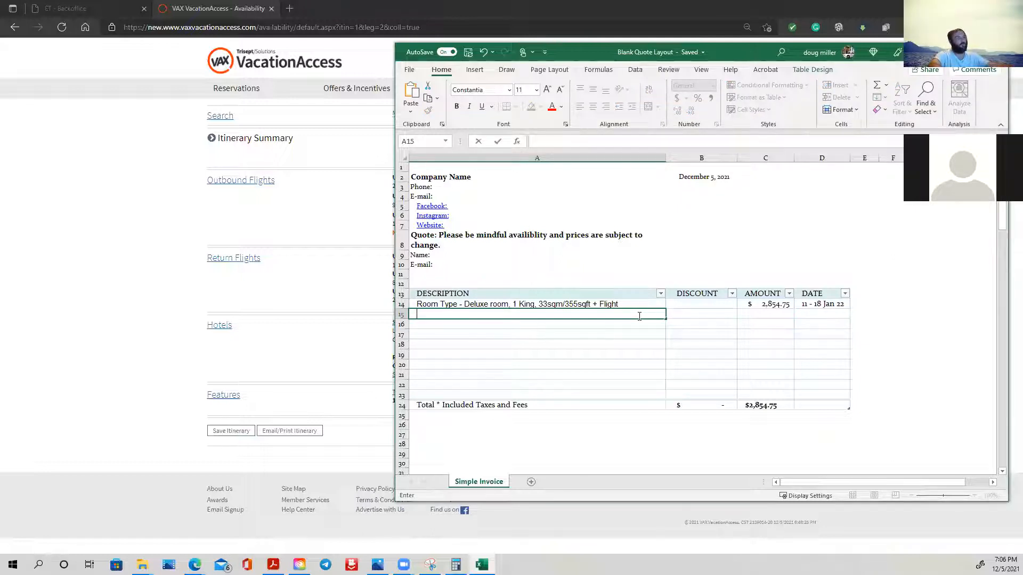
click(810, 343)
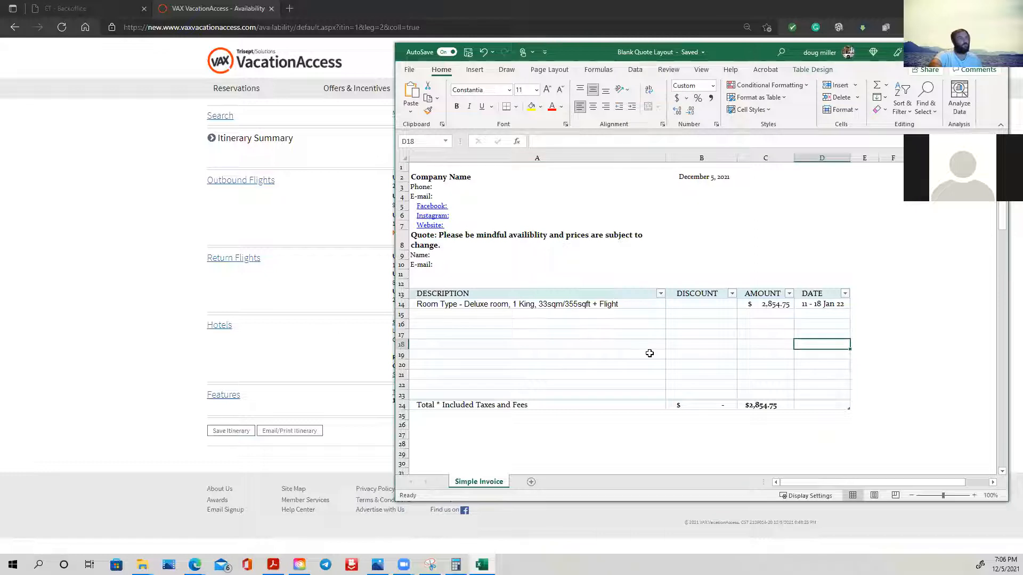
click(475, 260)
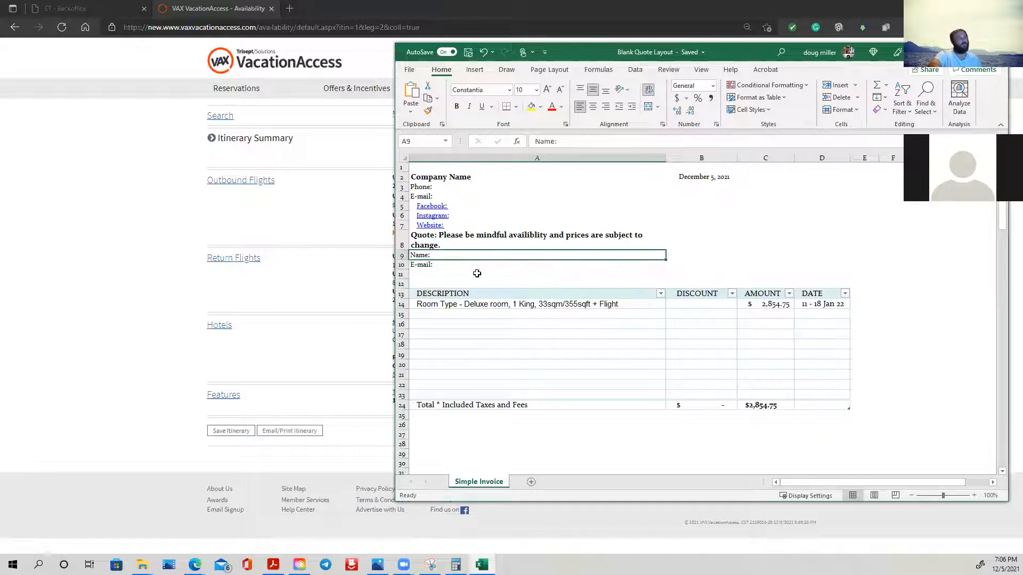
click(471, 453)
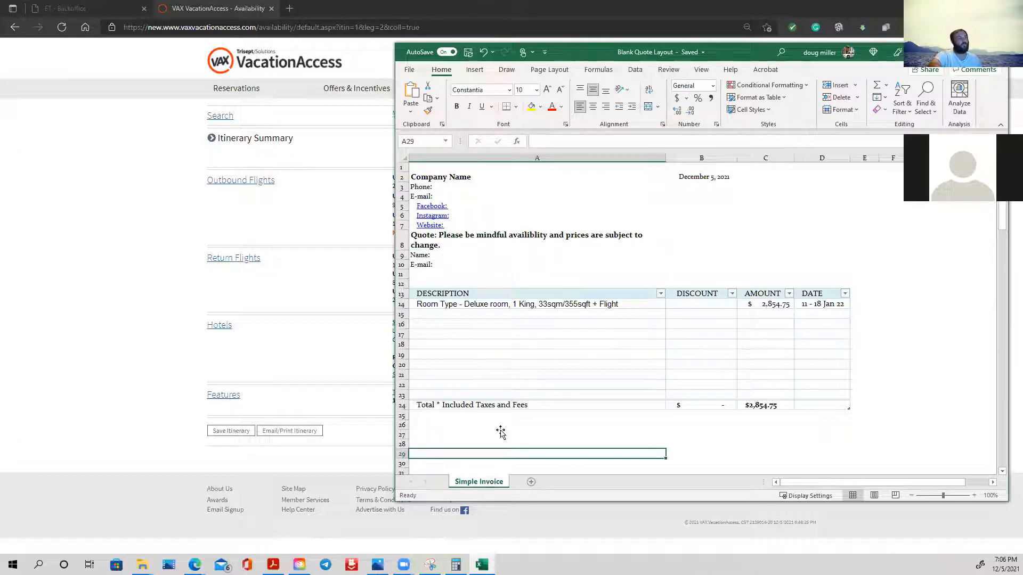
- Open the Sheraton Sharjah Beach Resort and Spa details in VAX VacationAccess and copy a web capture of its main exterior photo
click(309, 280)
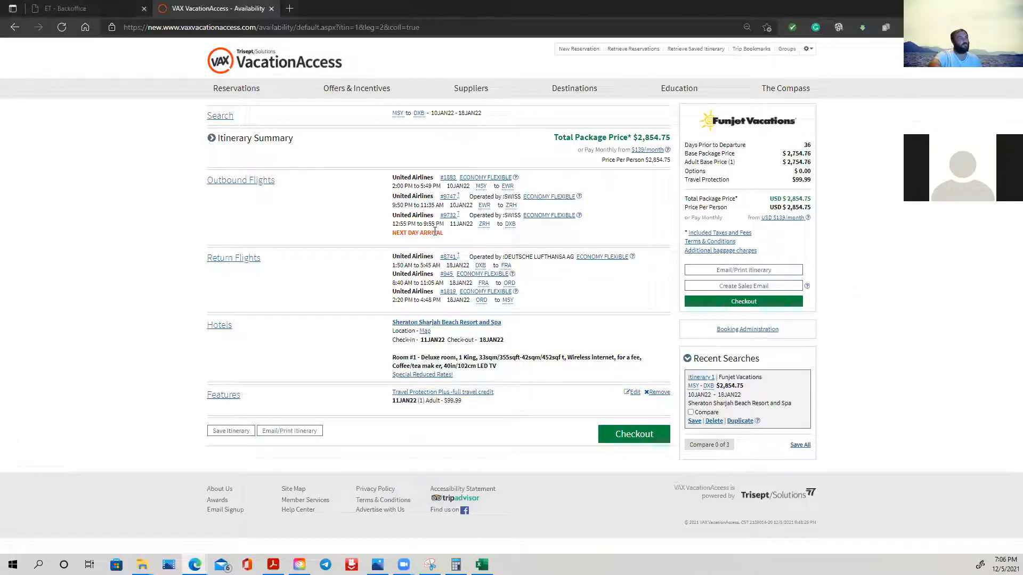
click(440, 323)
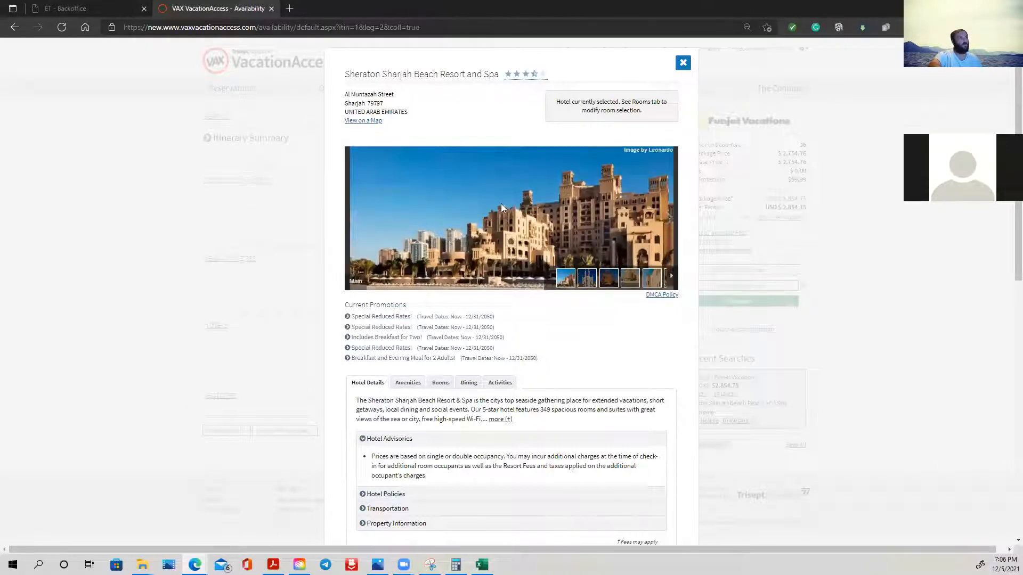
right_click(480, 217)
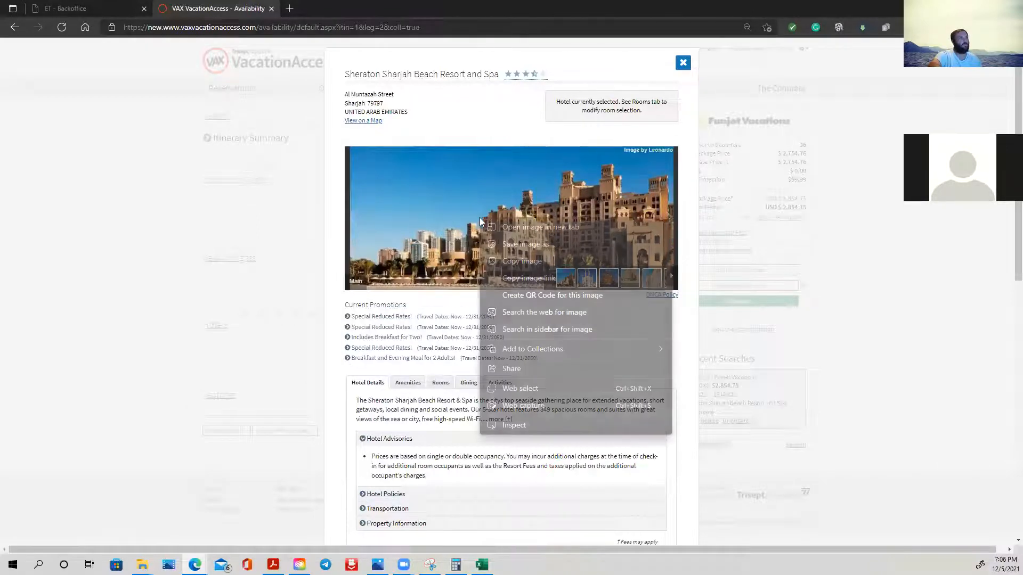
click(362, 210)
click(361, 210)
right_click(481, 213)
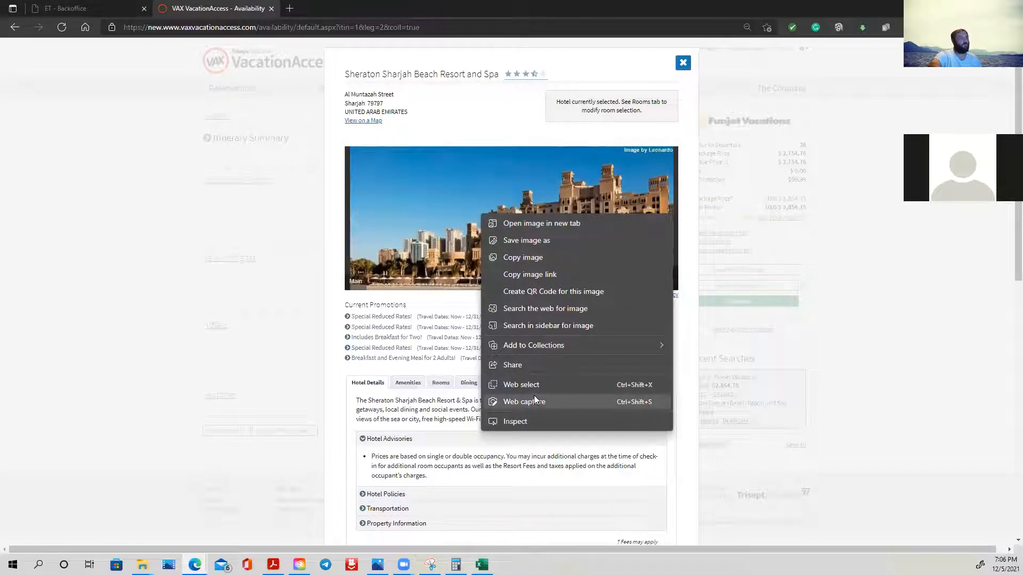
click(543, 399)
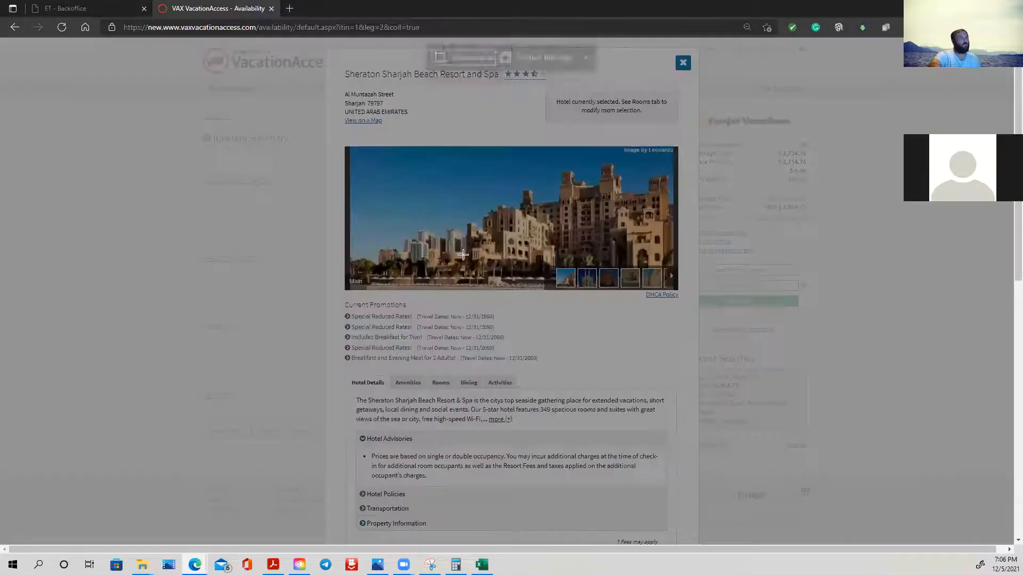
drag(352, 149, 676, 265)
click(705, 282)
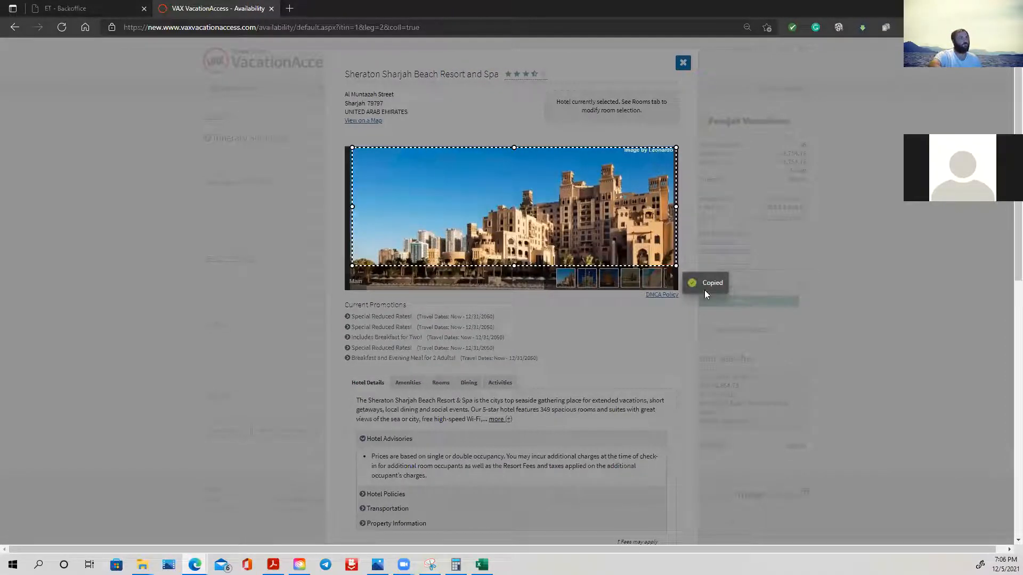
- Paste the captured hotel photo into the Excel quote at cell A25, directly below the Total row
click(481, 564)
click(440, 419)
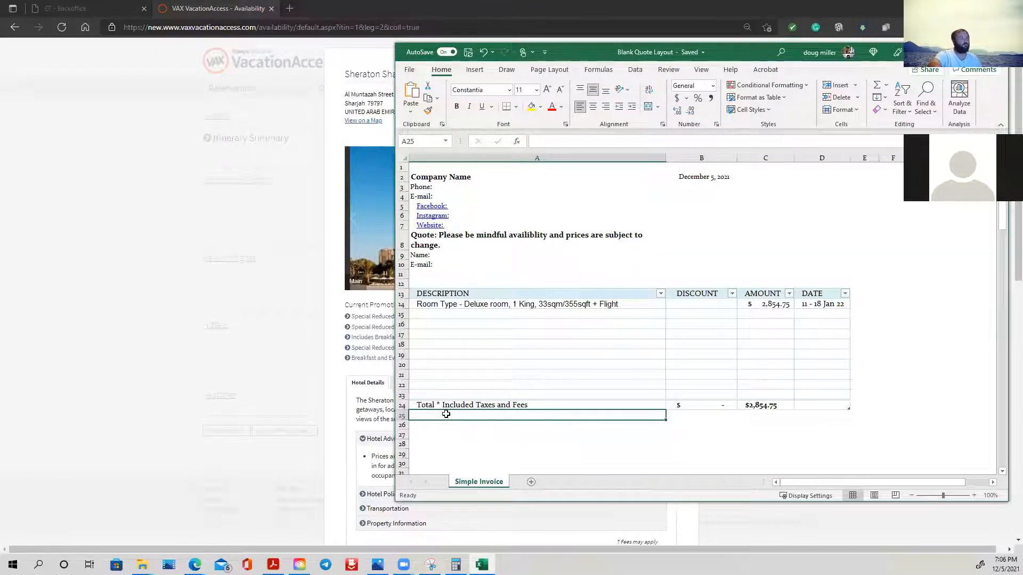
right_click(446, 414)
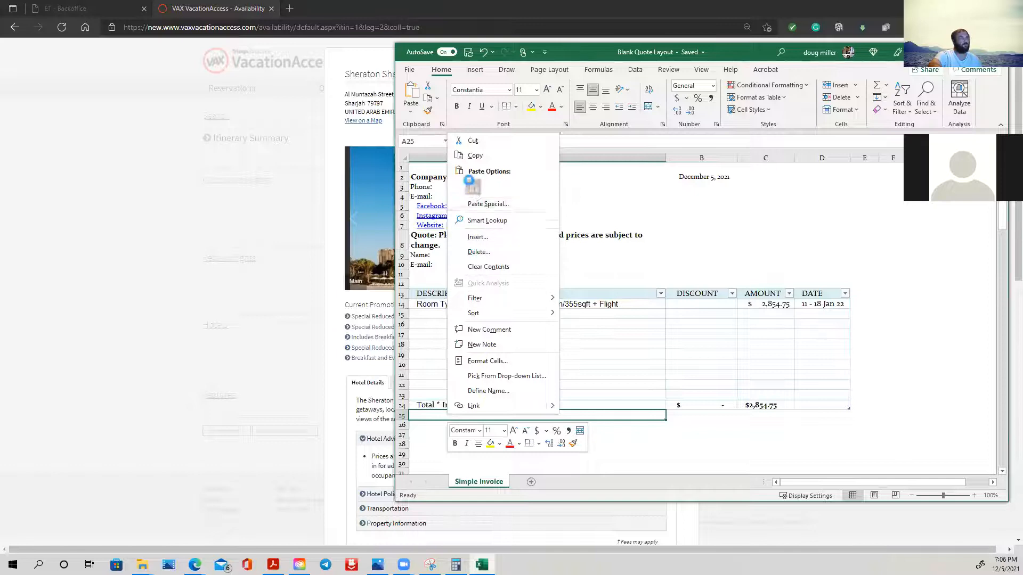
click(472, 186)
scroll(611, 369, down, 5)
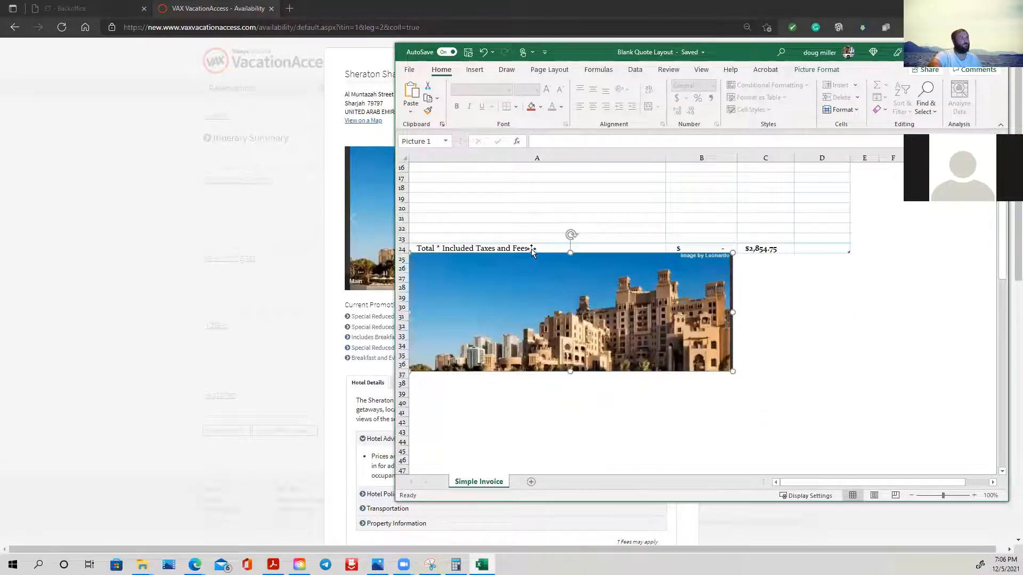
- Switch to VAX VacationAccess and browse the hotel's photo gallery for exterior and room accommodation pictures suitable for the quote
click(235, 182)
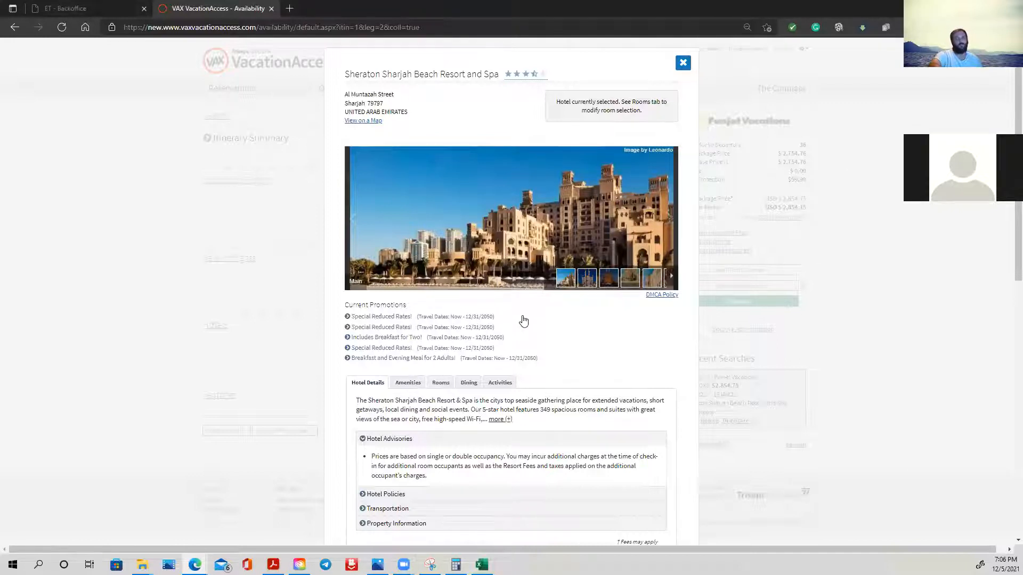
click(670, 218)
click(669, 218)
click(670, 218)
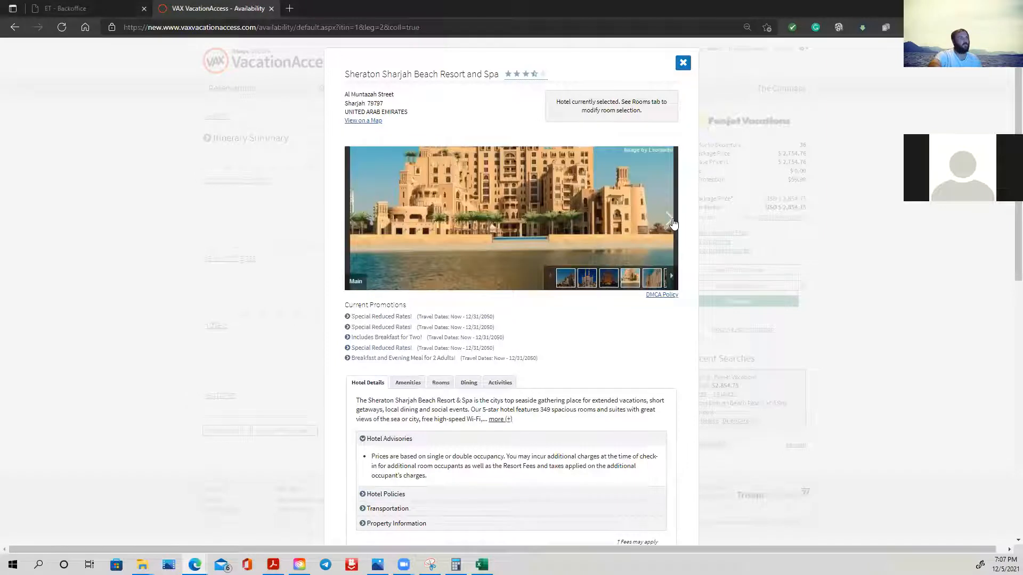
click(671, 226)
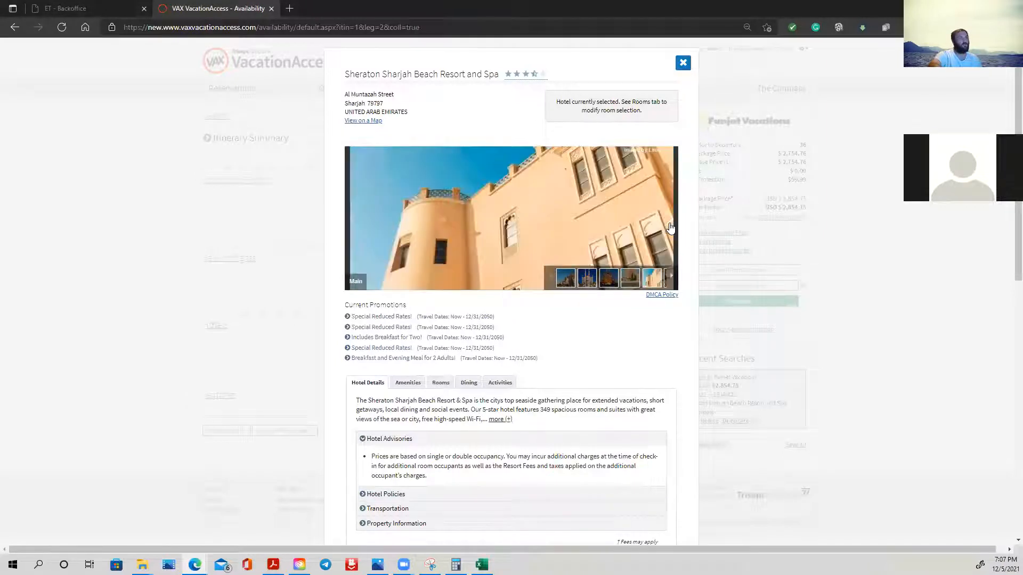
click(671, 226)
click(671, 226)
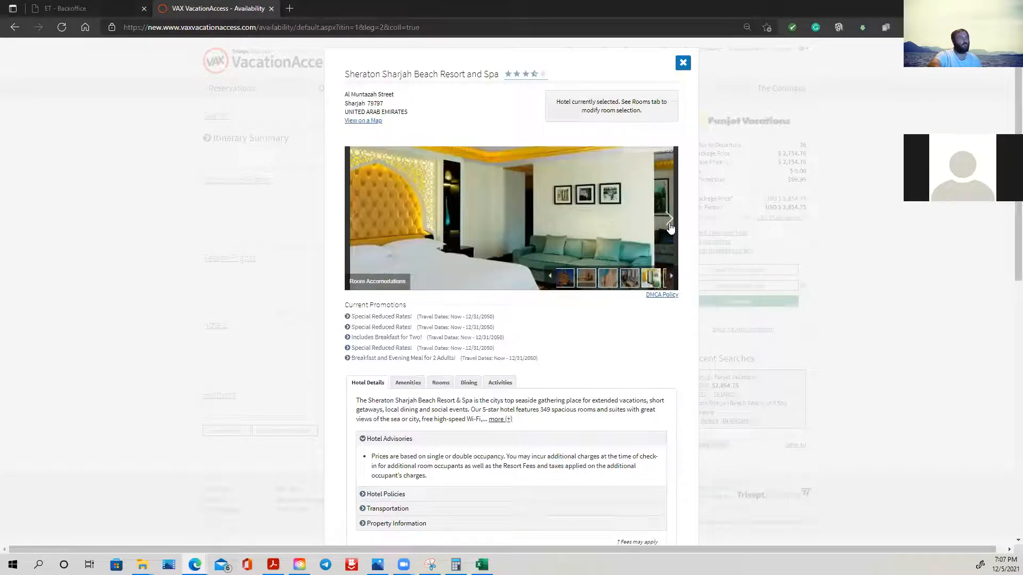
click(352, 219)
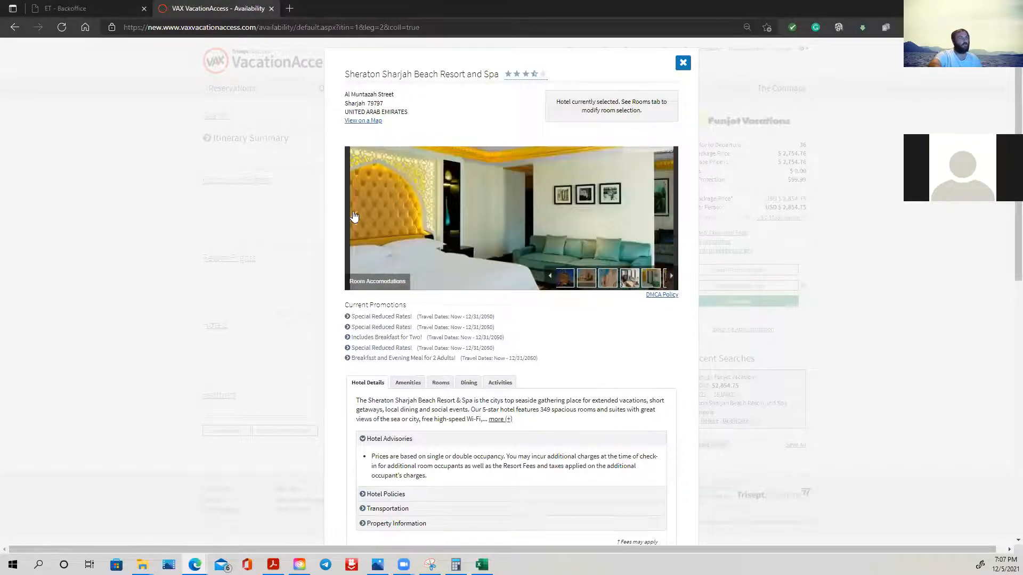
click(670, 220)
click(671, 219)
click(670, 220)
click(670, 219)
click(671, 220)
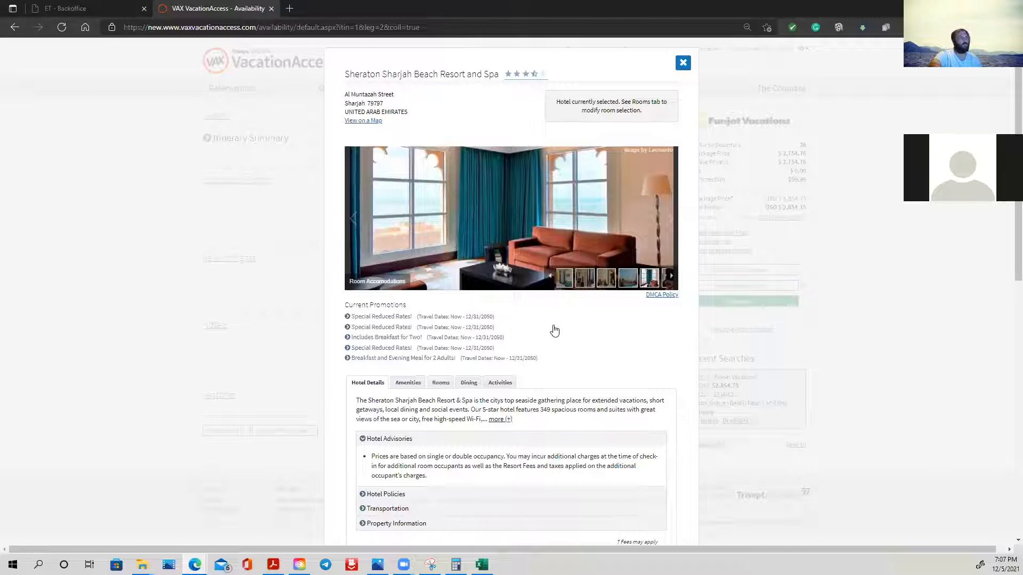
- Switch back to the Excel quote and review it from the pasted hotel photo up to the company header
click(481, 565)
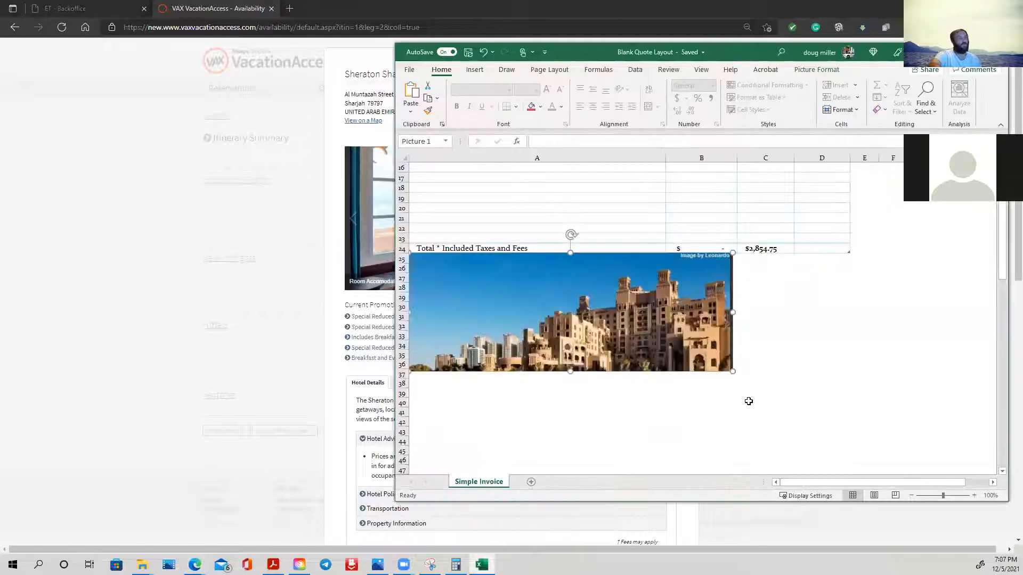
scroll(749, 402, up, 4)
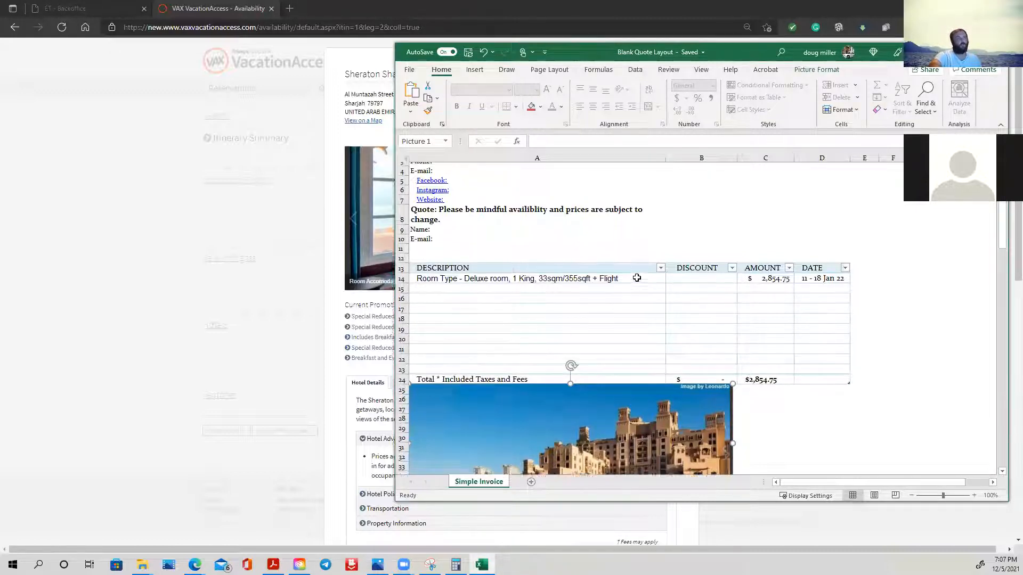
scroll(637, 277, up, 1)
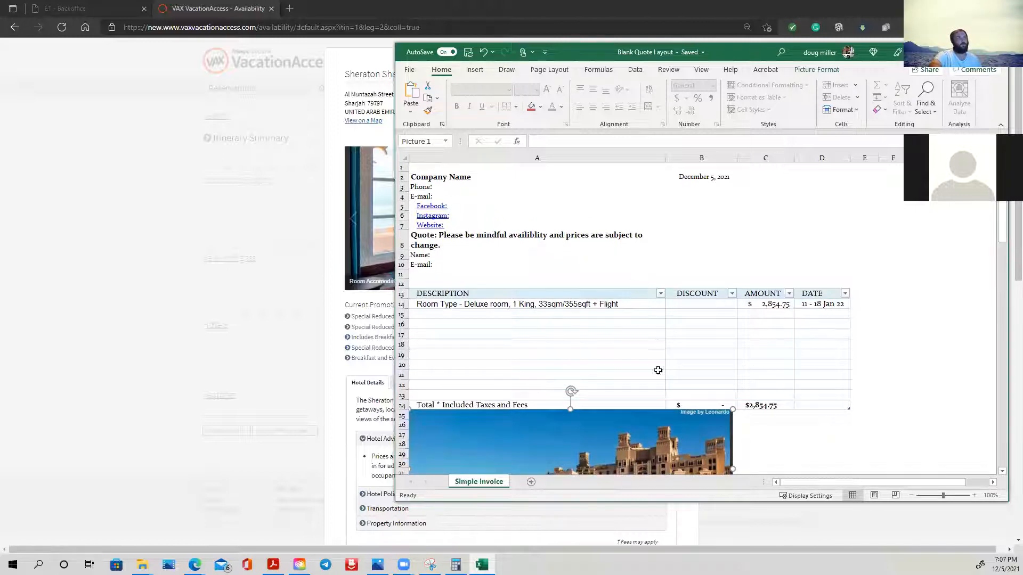